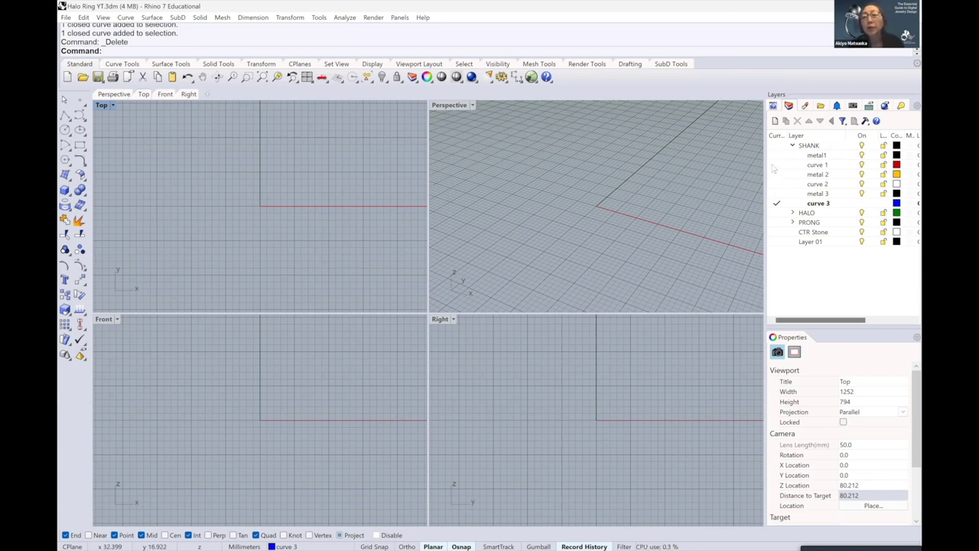
On the curve 1 layer, draw a 16.51 mm diameter circle at the origin in a maximized Front view
{"action": "left_click", "coordinate": [776, 166]}
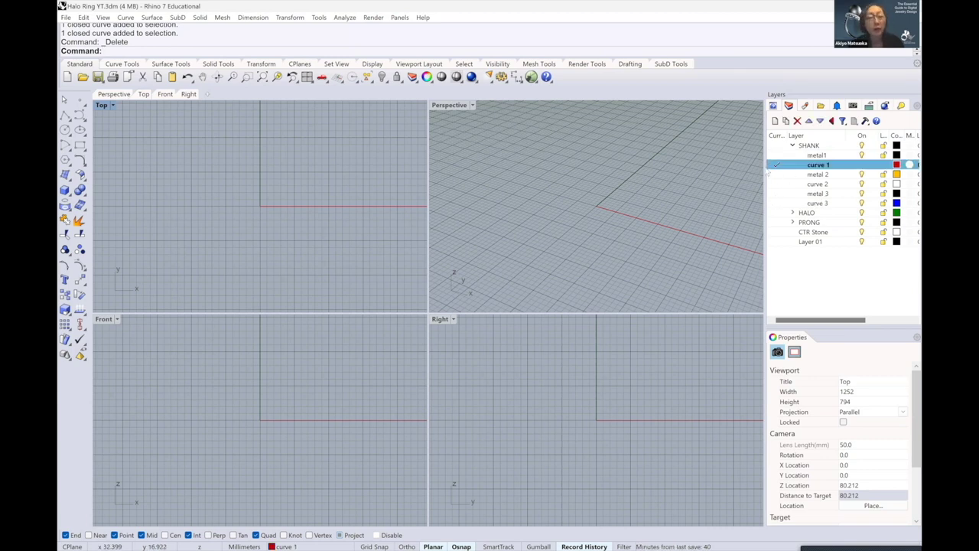
{"action": "double_click", "coordinate": [105, 318]}
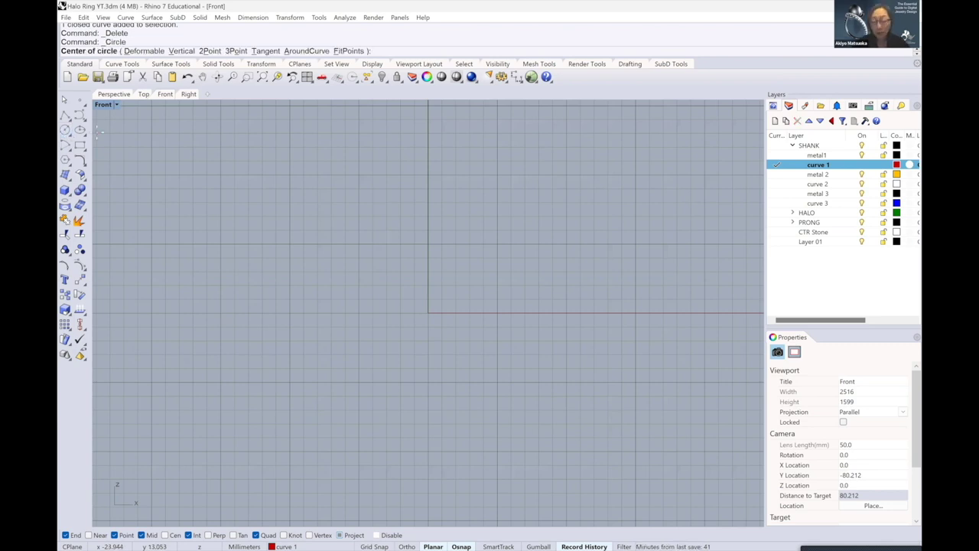
{"action": "type", "text": "0"}
{"action": "key", "text": "Return"}
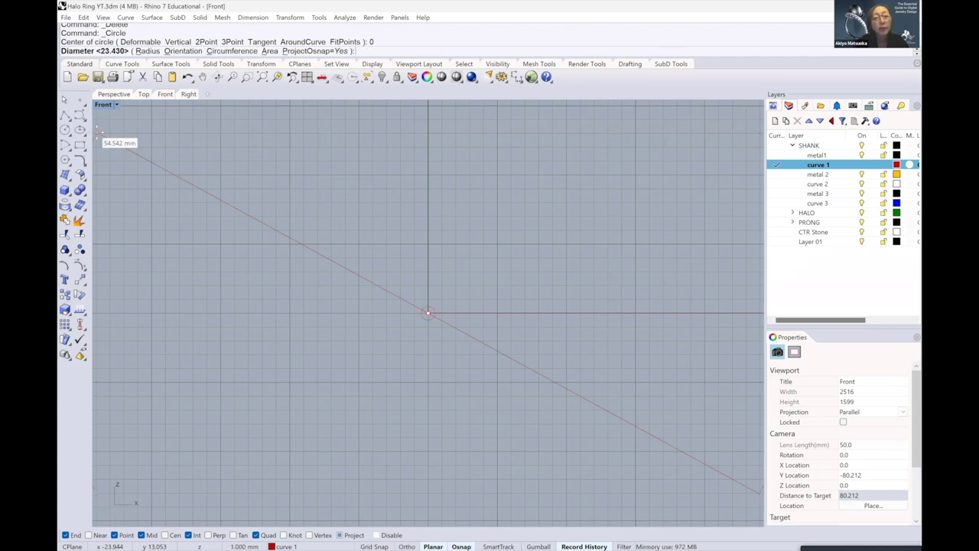
{"action": "type", "text": "16."}
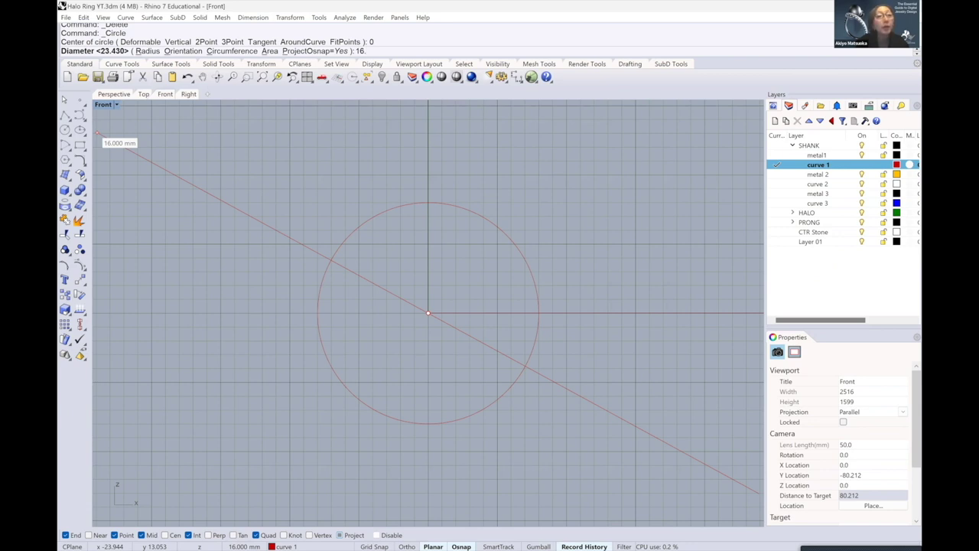
{"action": "type", "text": "51"}
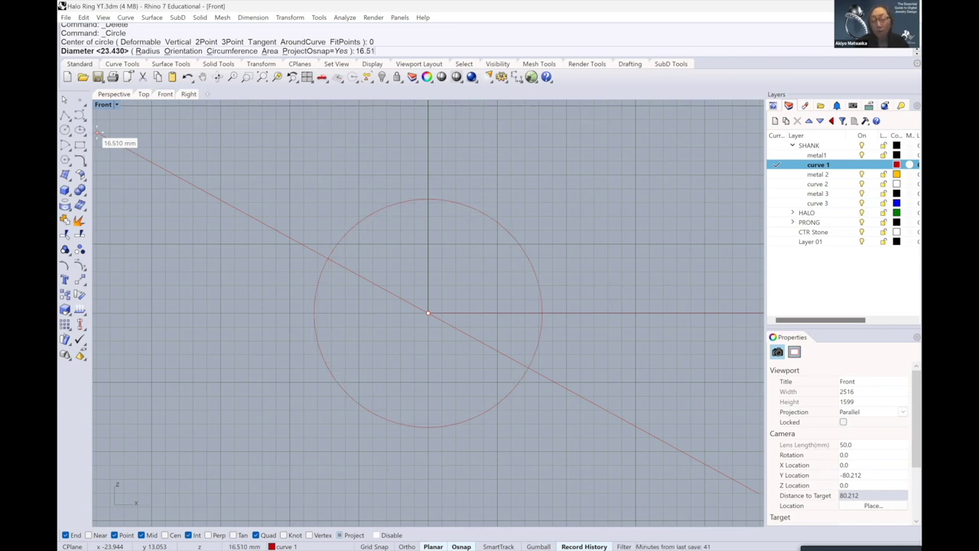
{"action": "key", "text": "Return"}
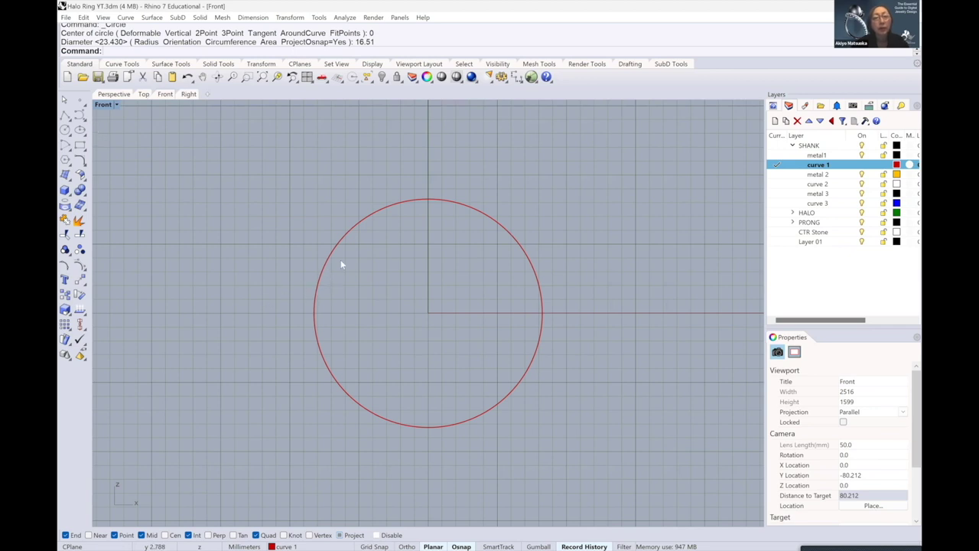
{"action": "right_click_drag", "start_coordinate": [369, 245], "coordinate": [345, 269]}
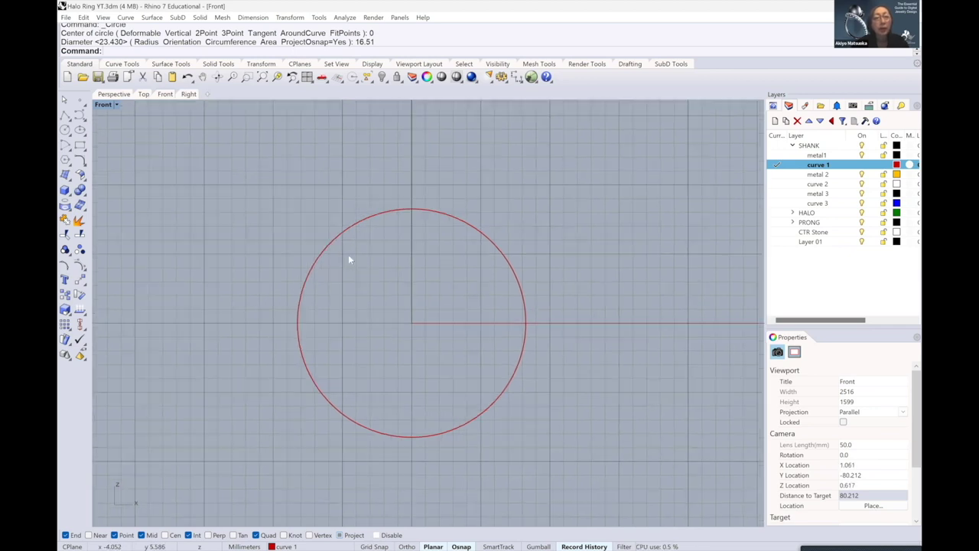
Draw a 2 mm vertical line up from the circle's top quadrant, then show the Perspective view
{"action": "left_click", "coordinate": [70, 120]}
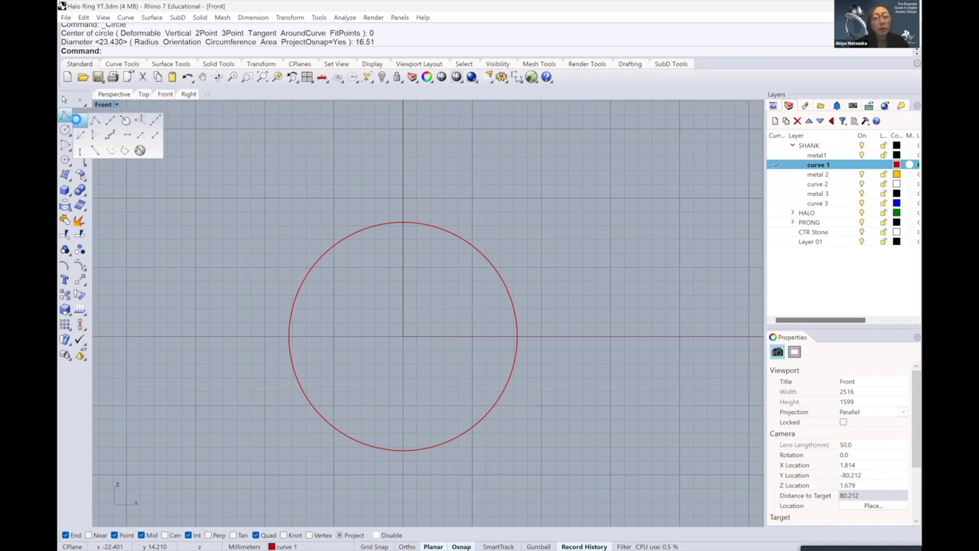
{"action": "left_click", "coordinate": [76, 120]}
{"action": "left_click", "coordinate": [403, 222]}
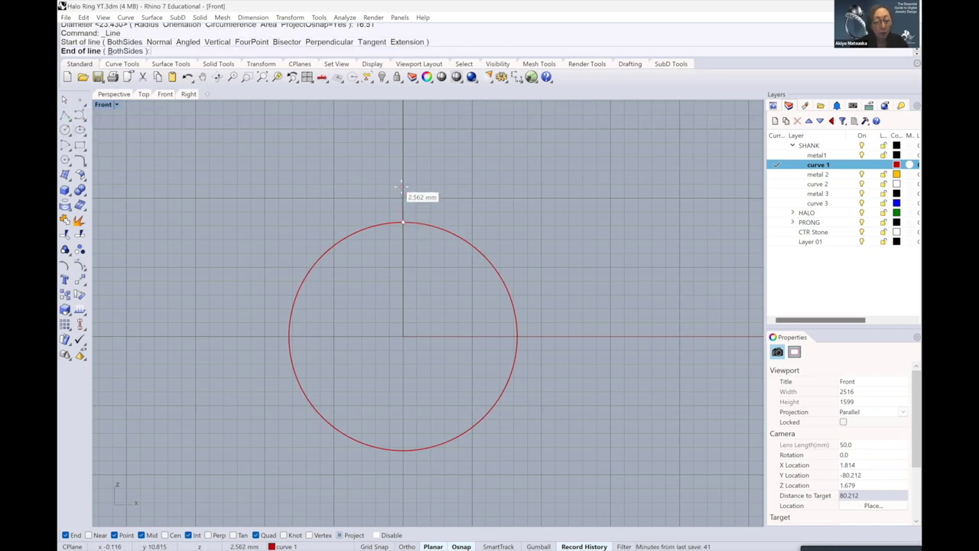
{"action": "type", "text": "2"}
{"action": "key", "text": "Return"}
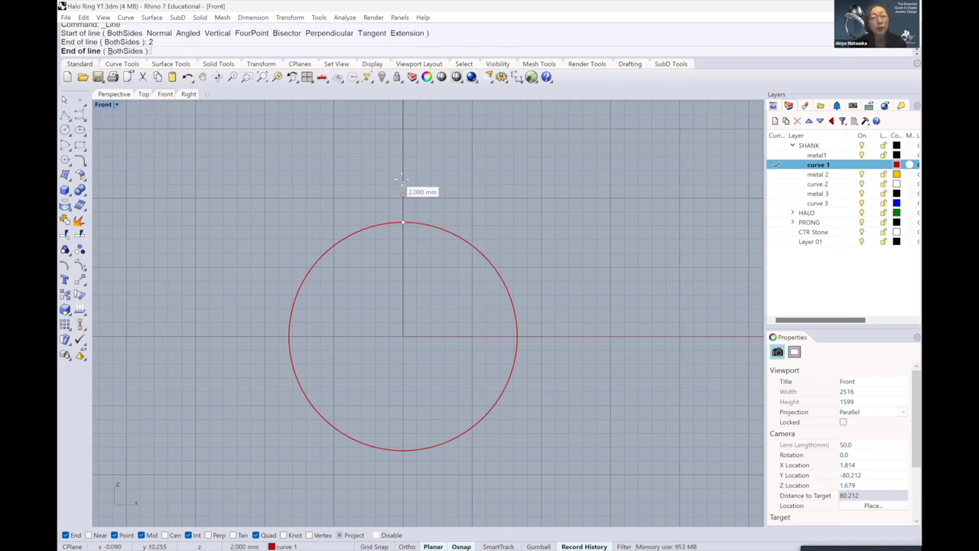
{"action": "left_click", "coordinate": [401, 196]}
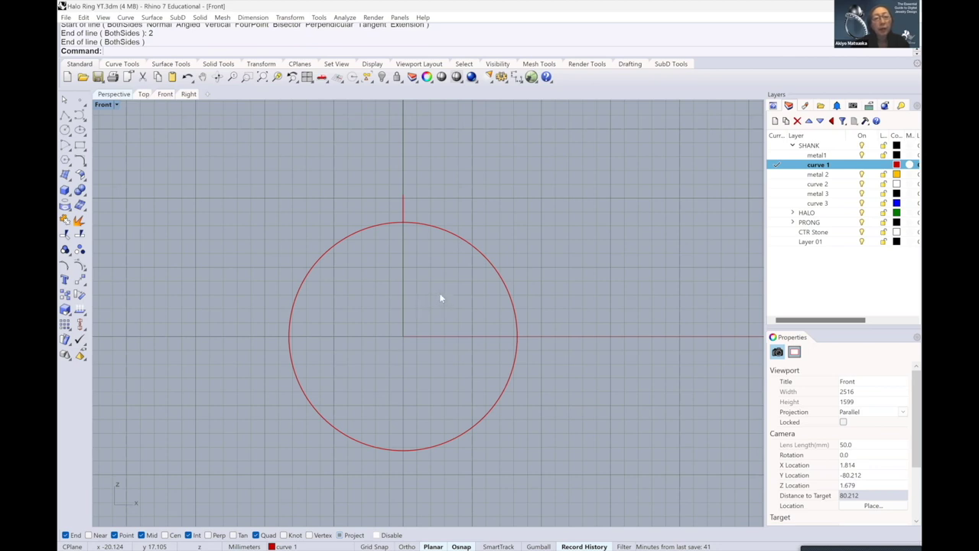
{"action": "key", "text": "ctrl+F4"}
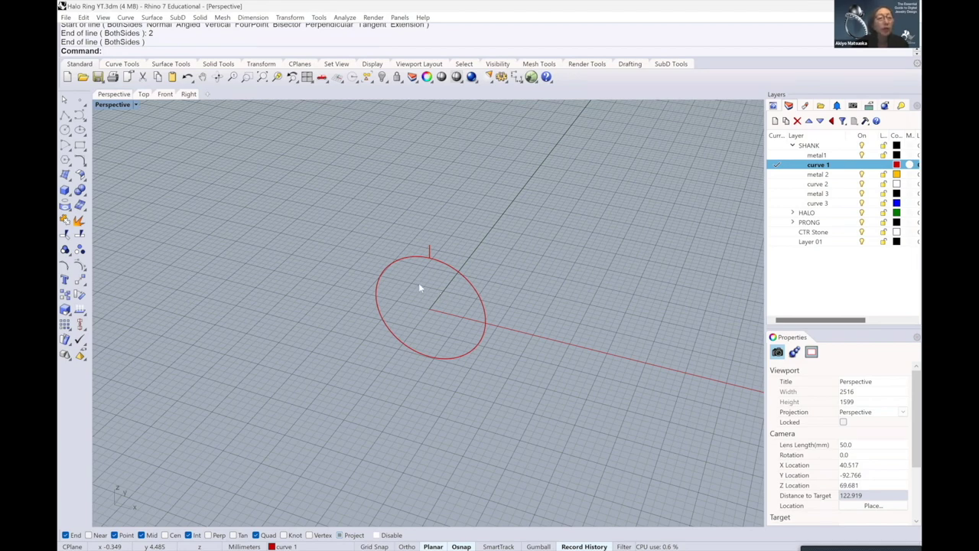
{"action": "scroll", "coordinate": [419, 288], "scroll_direction": "up", "scroll_amount": 2}
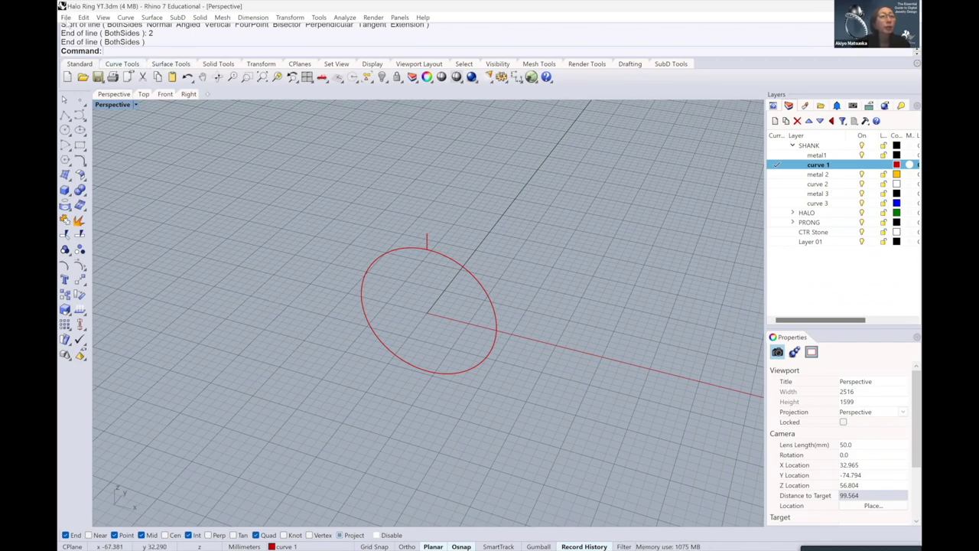
{"action": "left_click", "coordinate": [66, 18]}
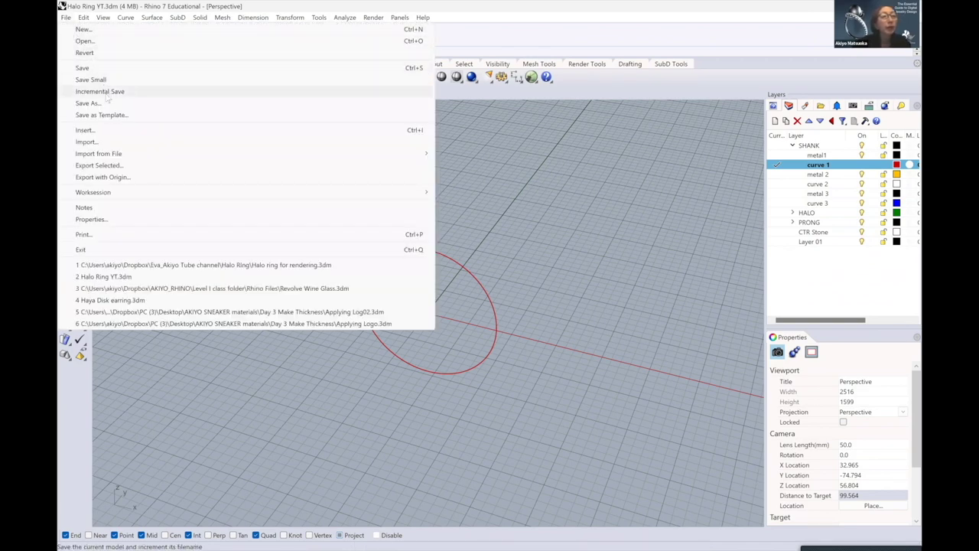
{"action": "left_click", "coordinate": [126, 131]}
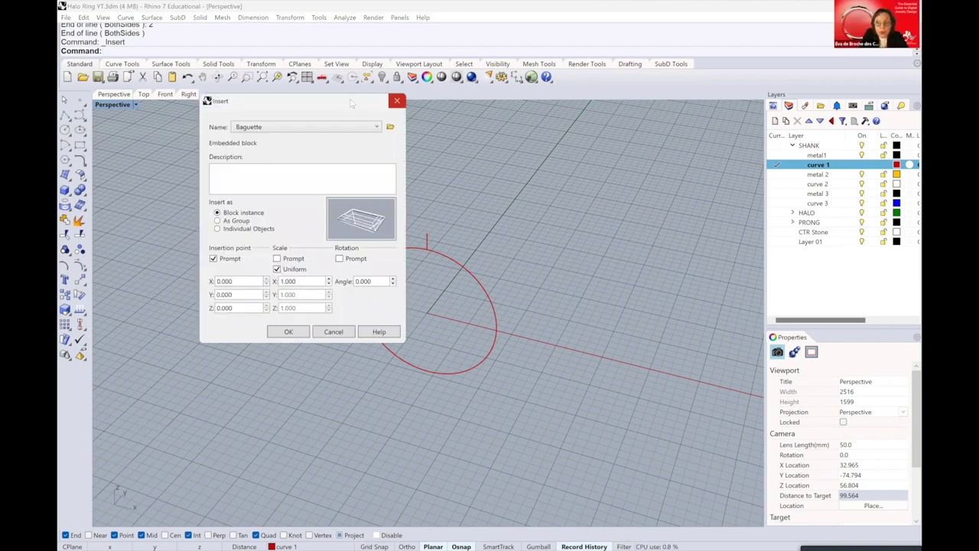
{"action": "key", "text": "Escape"}
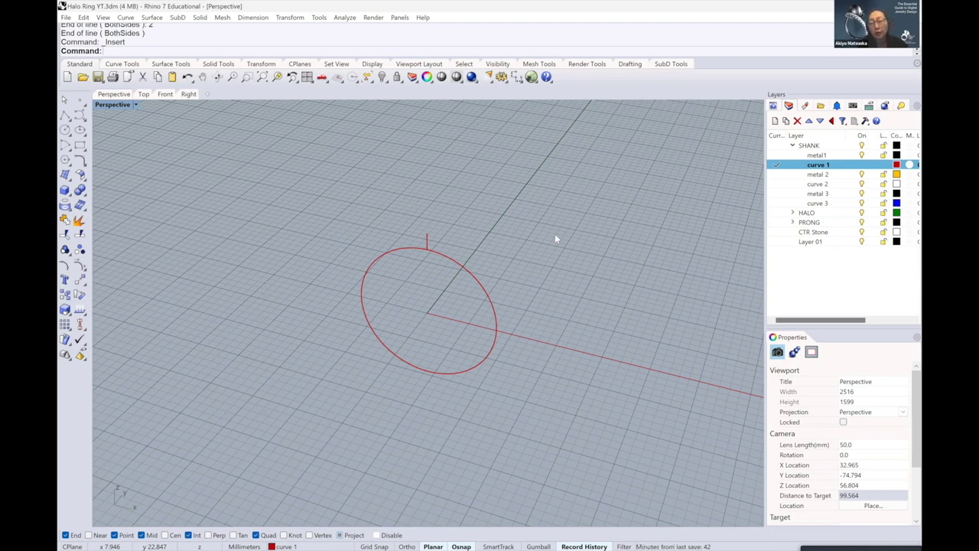
Tear off the Block tools as a floating toolbar and park it at the lower left
{"action": "left_click", "coordinate": [68, 356]}
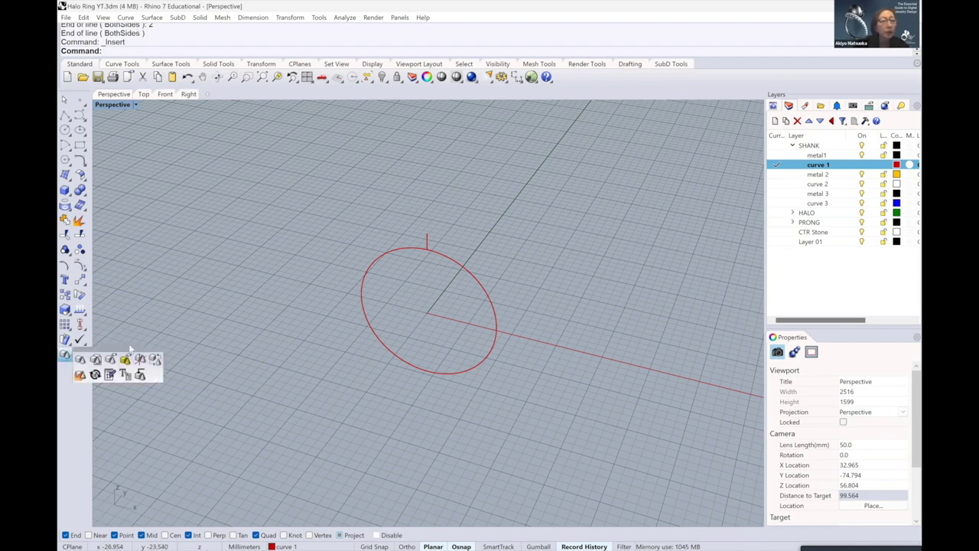
{"action": "left_click_drag", "start_coordinate": [128, 344], "coordinate": [188, 337]}
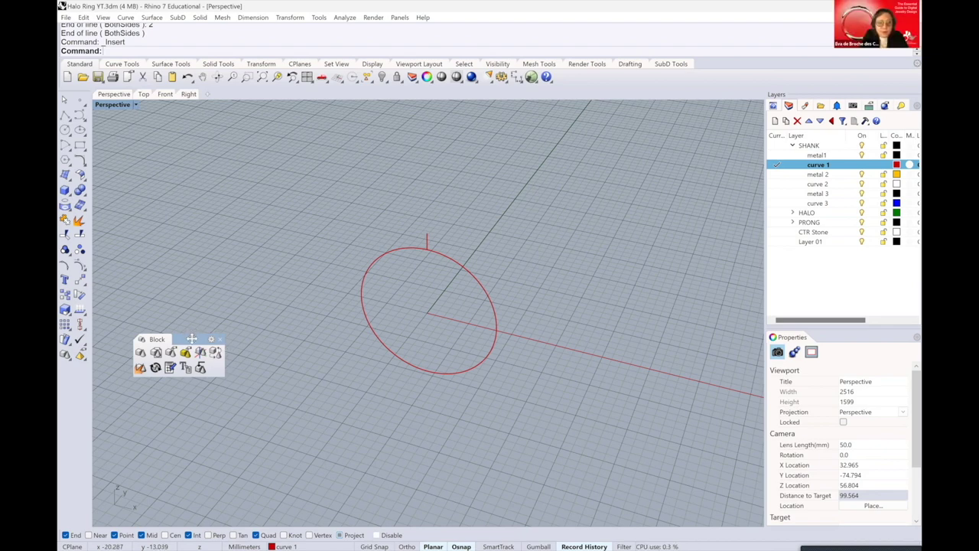
{"action": "left_click_drag", "start_coordinate": [192, 339], "coordinate": [175, 469]}
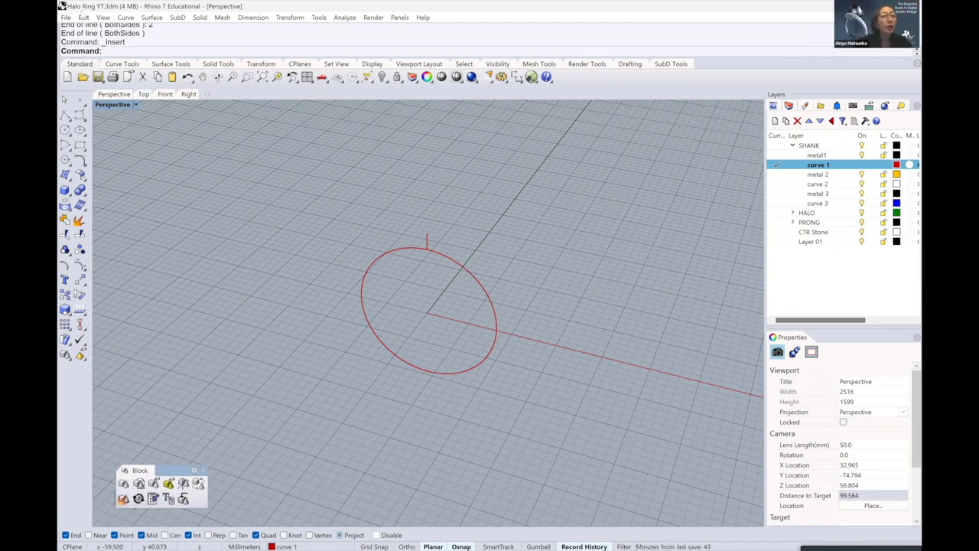
{"action": "left_click", "coordinate": [66, 17]}
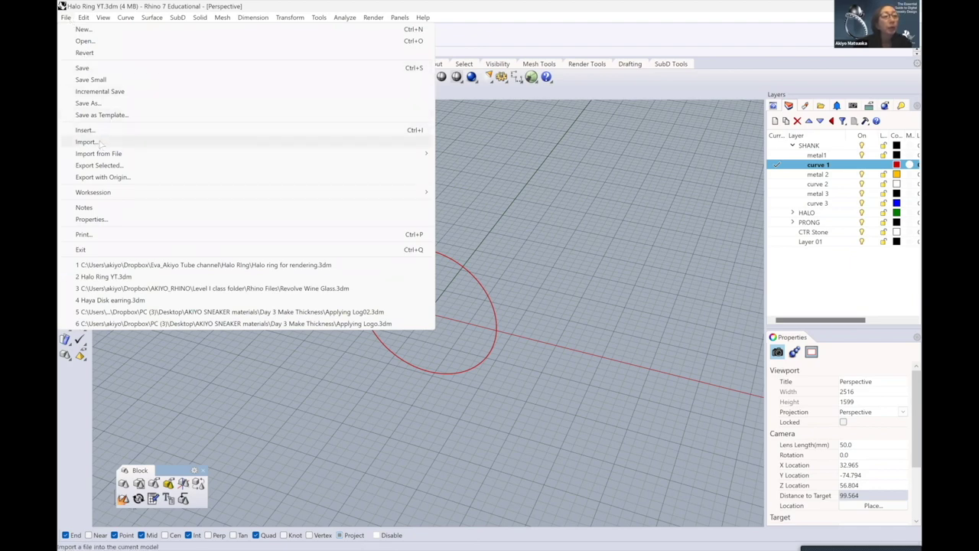
Import Gem Stones Block instance.3dm, resolving the Baguette, Coffin and Cushion block name conflicts
{"action": "left_click", "coordinate": [99, 143]}
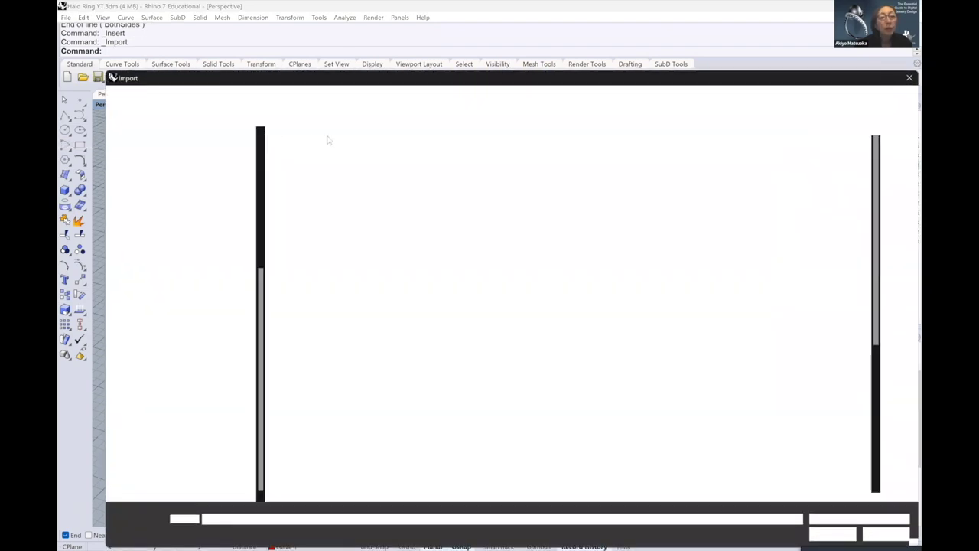
{"action": "scroll", "coordinate": [203, 218], "scroll_direction": "up", "scroll_amount": 1}
{"action": "scroll", "coordinate": [325, 348], "scroll_direction": "down", "scroll_amount": 3}
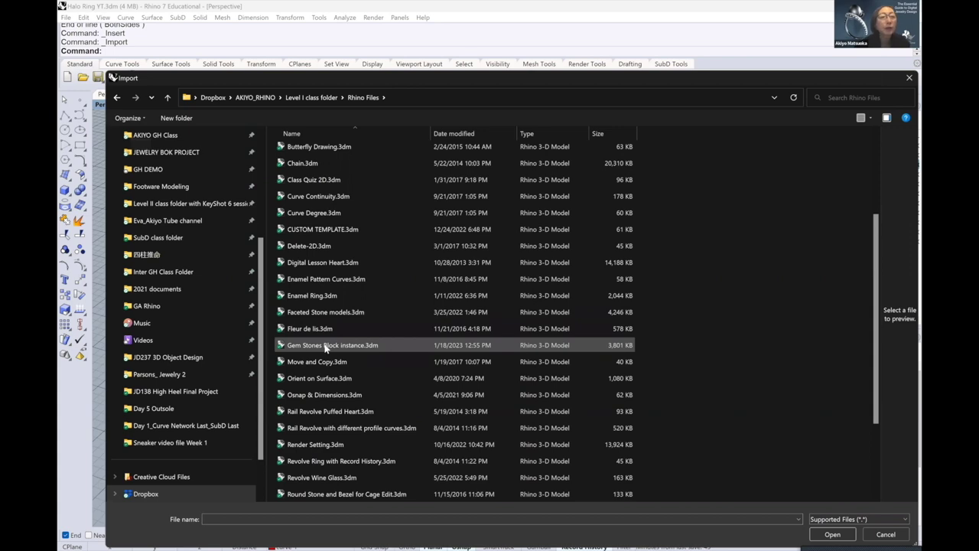
{"action": "double_click", "coordinate": [600, 338]}
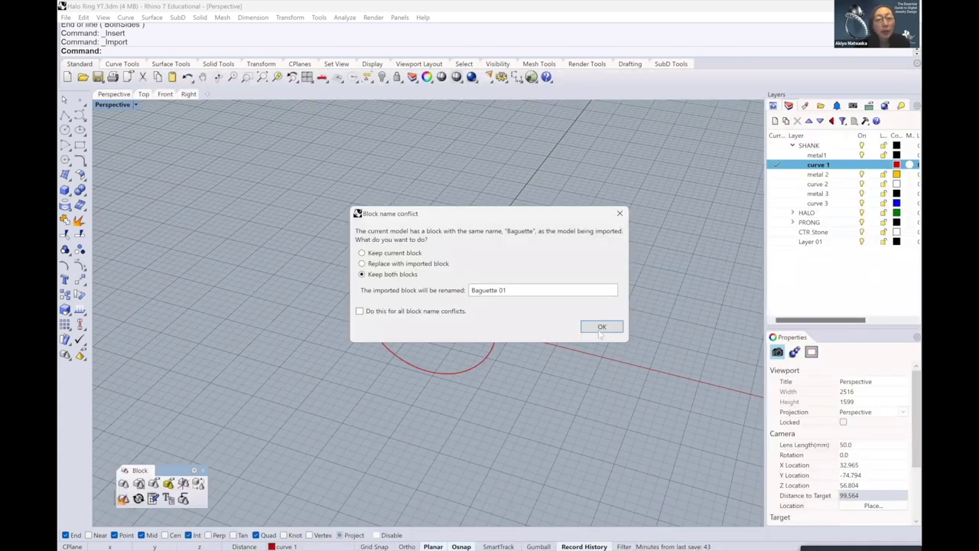
{"action": "left_click", "coordinate": [601, 329]}
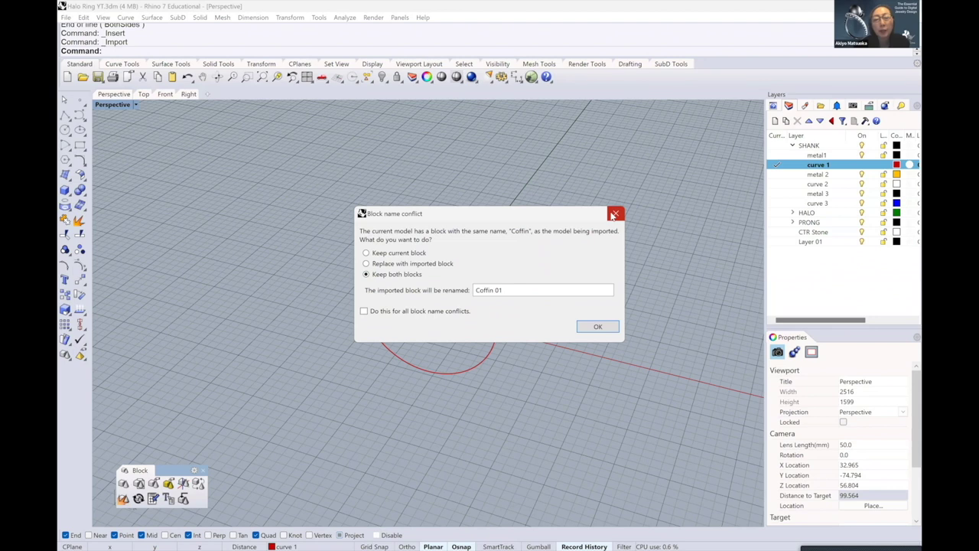
{"action": "key", "text": "Return"}
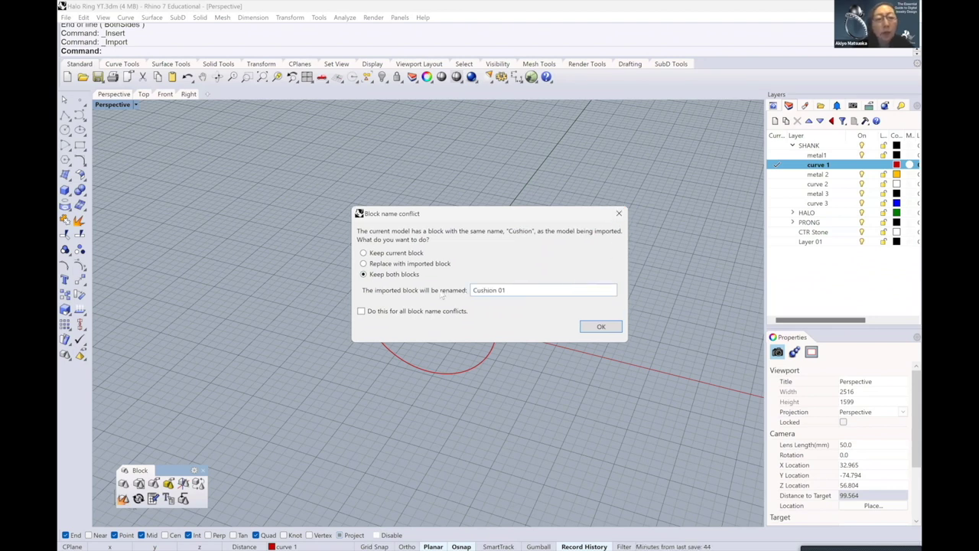
{"action": "left_click", "coordinate": [366, 254]}
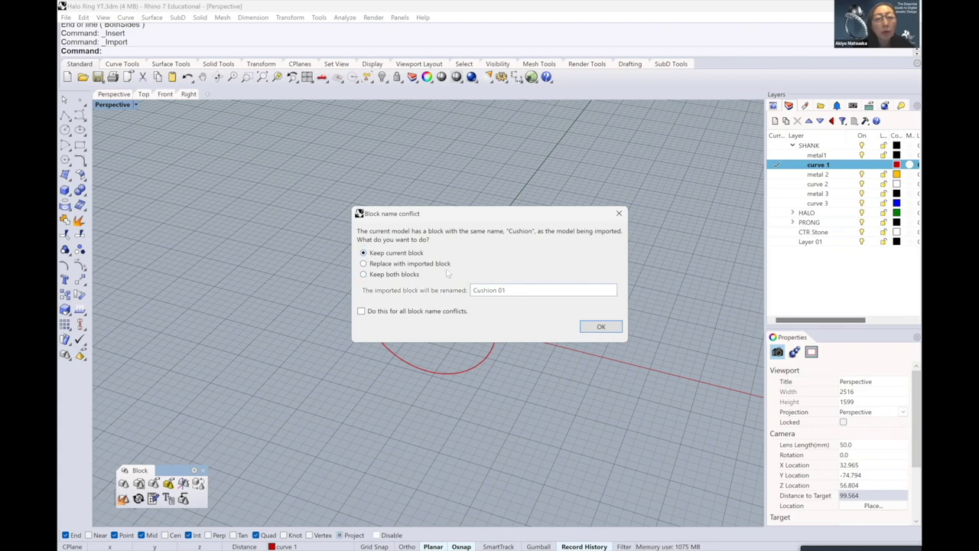
{"action": "left_click", "coordinate": [601, 328]}
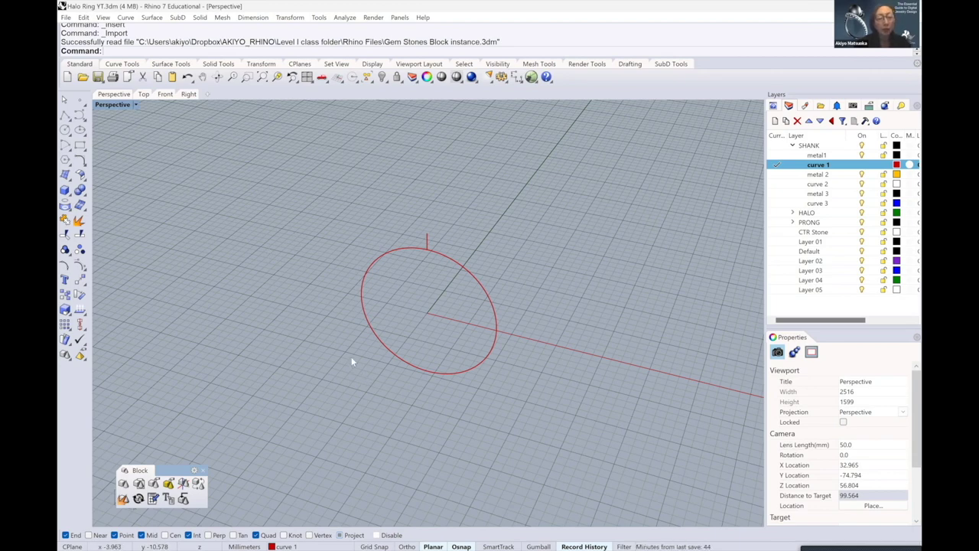
Move the floating Block tools panel higher in the workspace
{"action": "scroll", "coordinate": [358, 348], "scroll_direction": "up", "scroll_amount": 2}
{"action": "scroll", "coordinate": [311, 329], "scroll_direction": "up", "scroll_amount": 2}
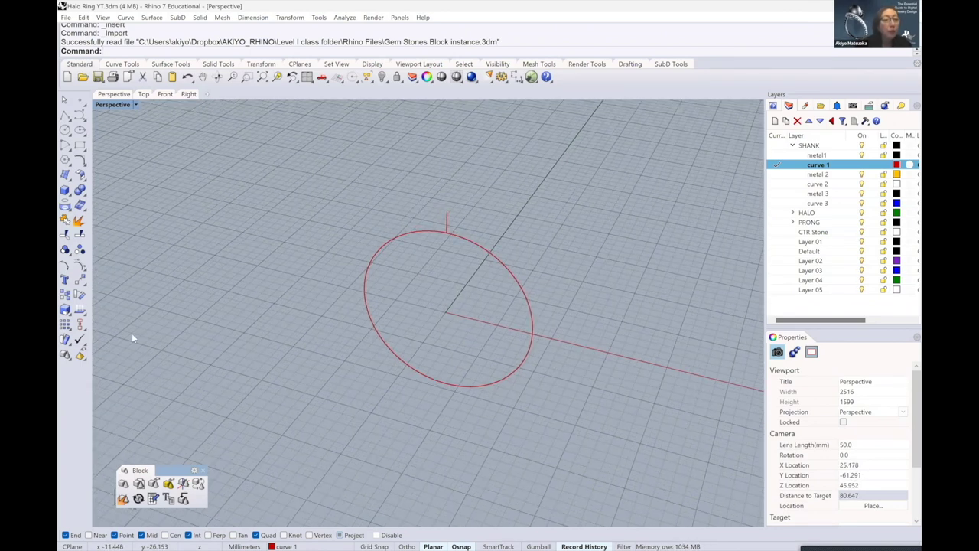
{"action": "left_click_drag", "start_coordinate": [134, 470], "coordinate": [126, 316]}
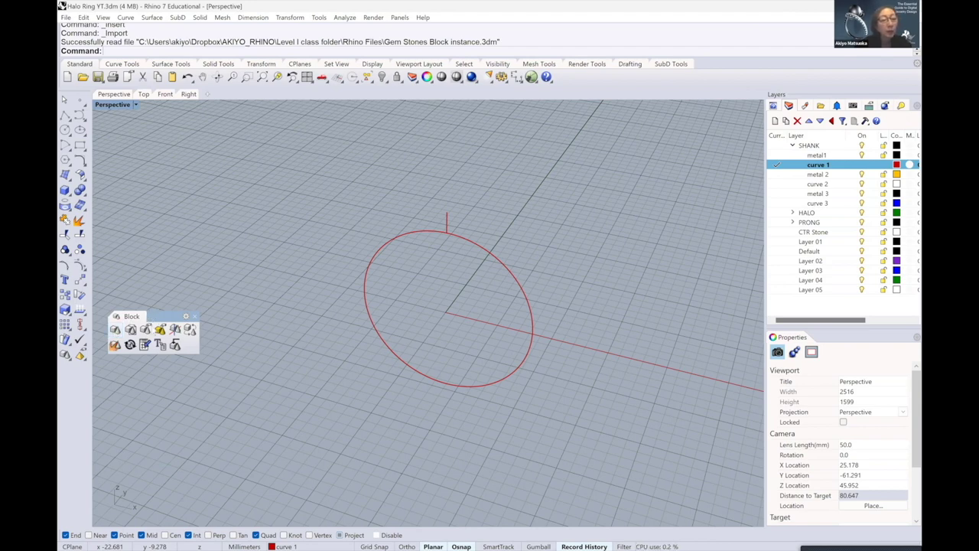
{"action": "left_click_drag", "start_coordinate": [153, 320], "coordinate": [153, 331]}
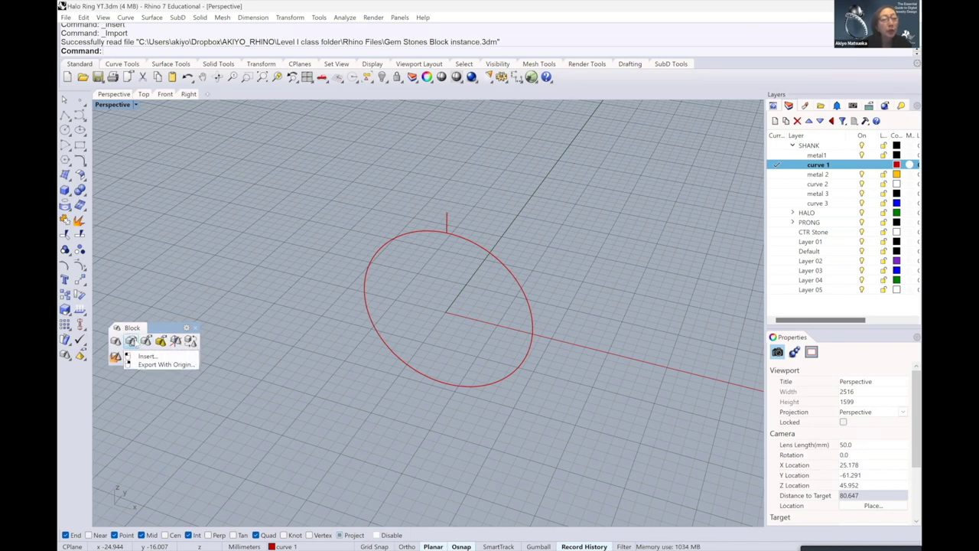
In the Insert dialog, select the Round gem block and set its X scale to 7
{"action": "right_click", "coordinate": [347, 151]}
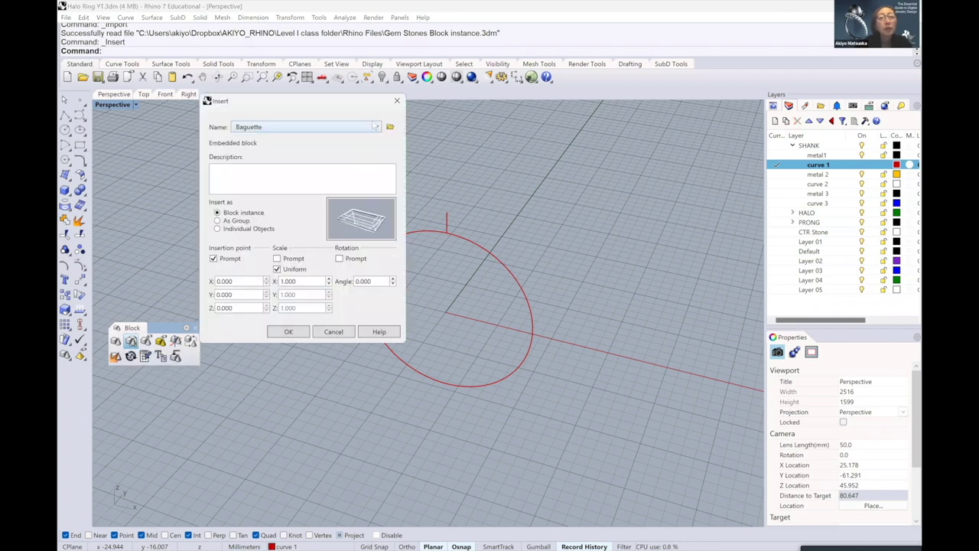
{"action": "left_click", "coordinate": [377, 127]}
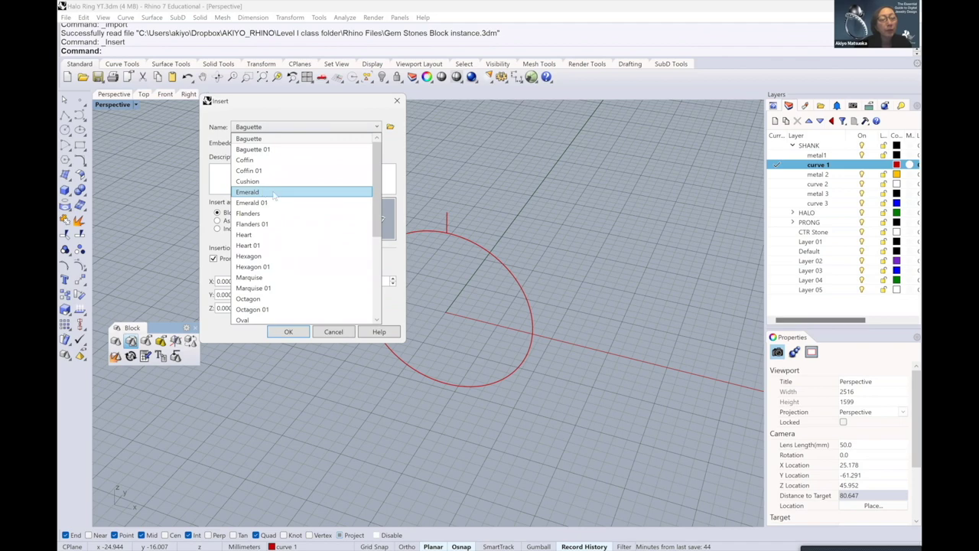
{"action": "scroll", "coordinate": [286, 255], "scroll_direction": "down", "scroll_amount": 1}
{"action": "scroll", "coordinate": [287, 255], "scroll_direction": "down", "scroll_amount": 2}
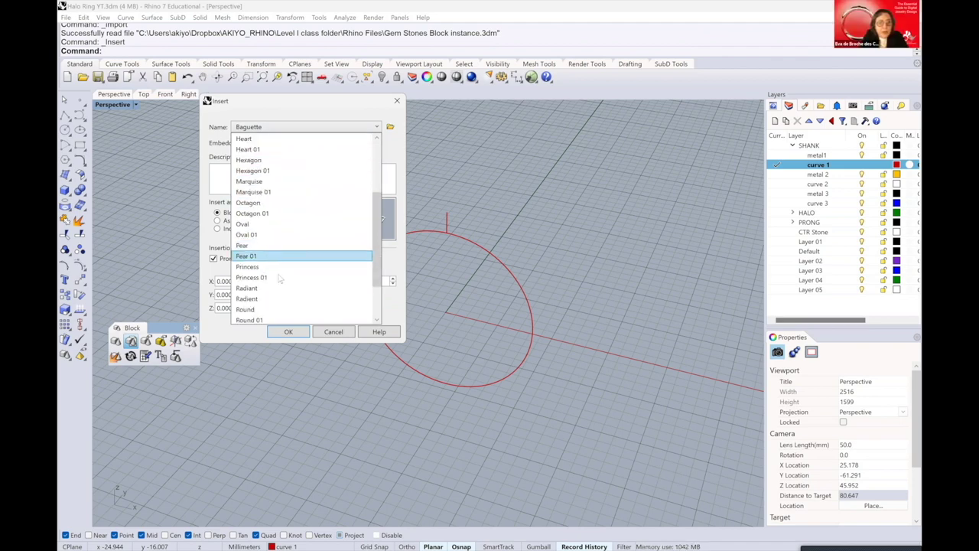
{"action": "left_click", "coordinate": [260, 310]}
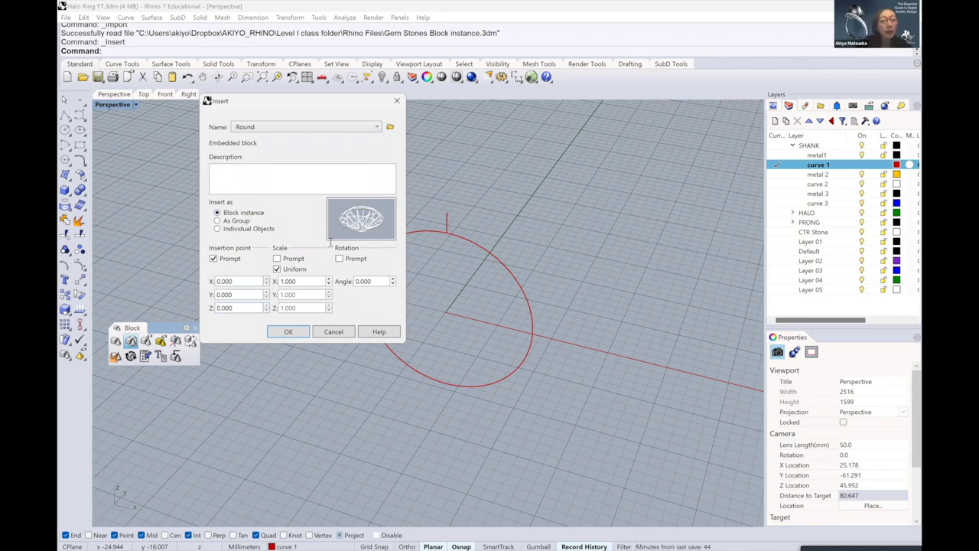
{"action": "double_click", "coordinate": [304, 281]}
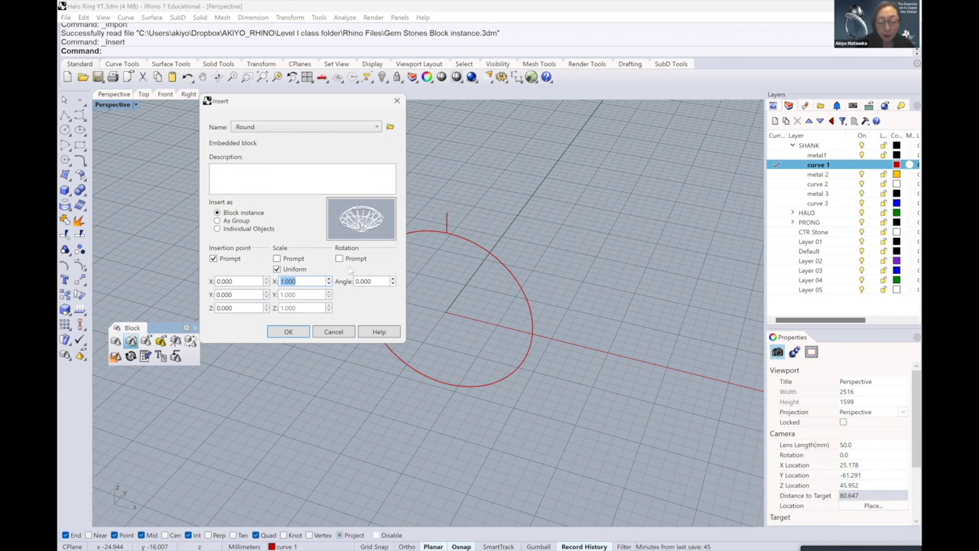
{"action": "type", "text": "7"}
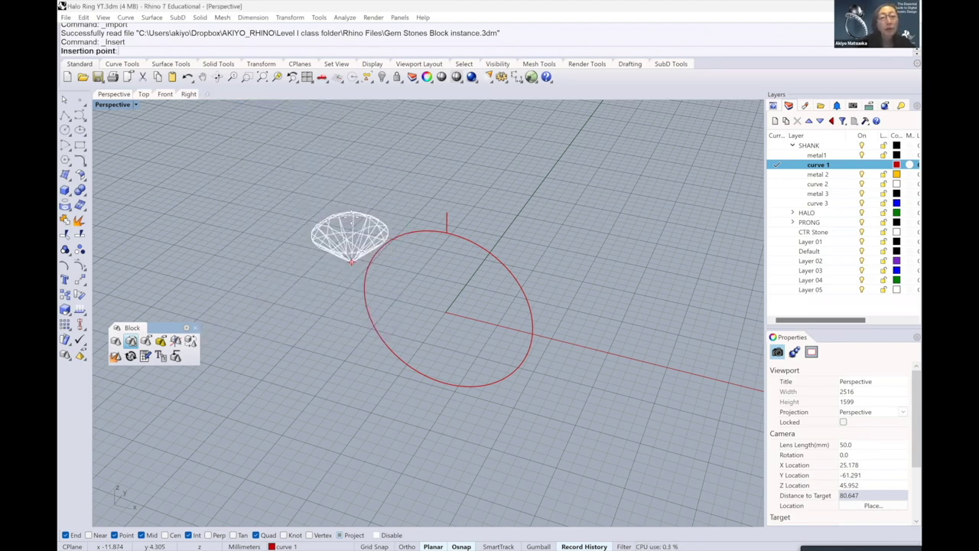
Insert the Round gem at the top of the vertical line and orbit around it
{"action": "key", "text": "Return"}
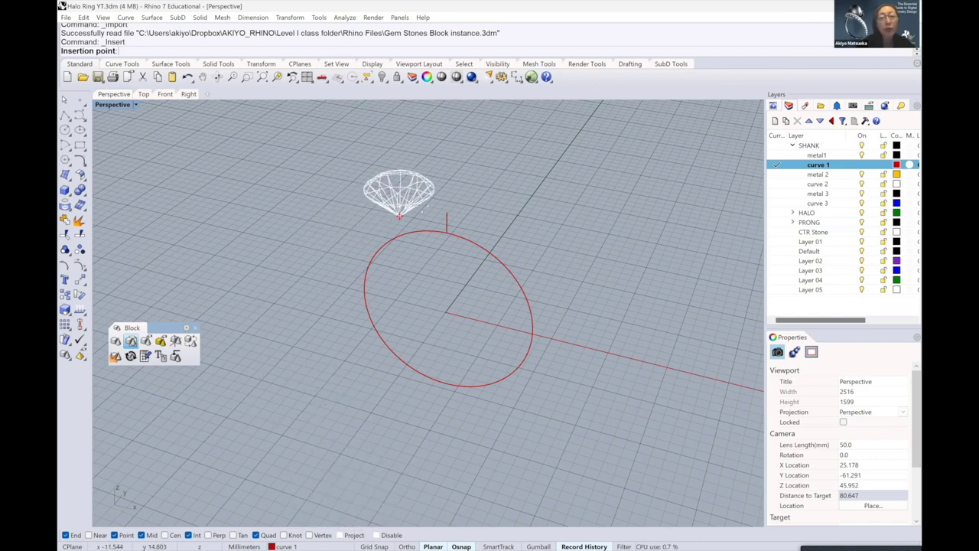
{"action": "left_click", "coordinate": [450, 210]}
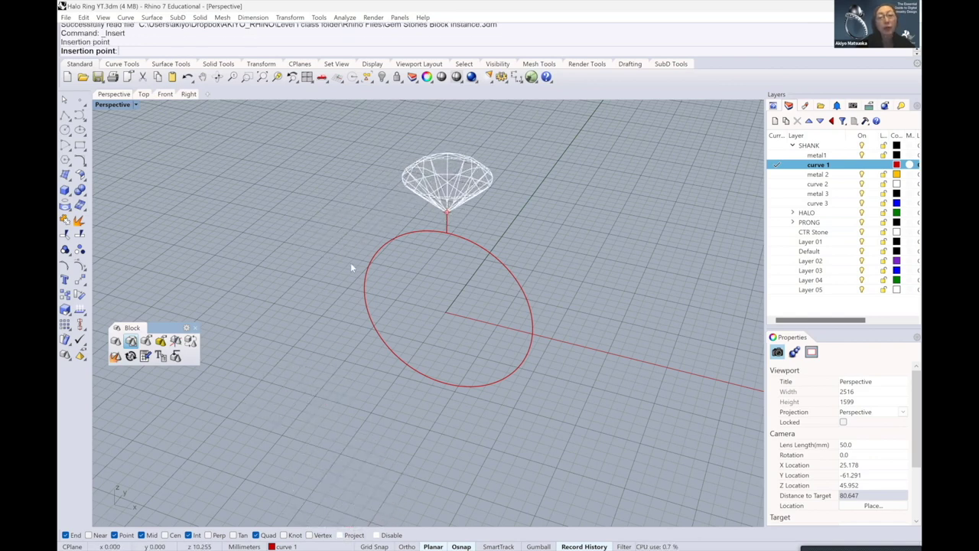
{"action": "right_click_drag", "start_coordinate": [363, 259], "coordinate": [359, 316]}
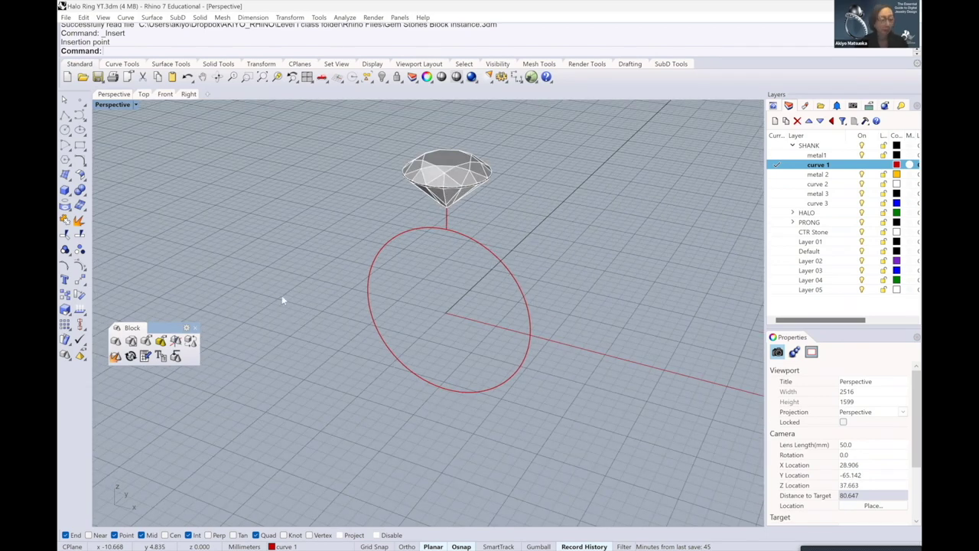
{"action": "right_click_drag", "start_coordinate": [282, 296], "coordinate": [296, 291]}
{"action": "scroll", "coordinate": [306, 264], "scroll_direction": "down", "scroll_amount": 2}
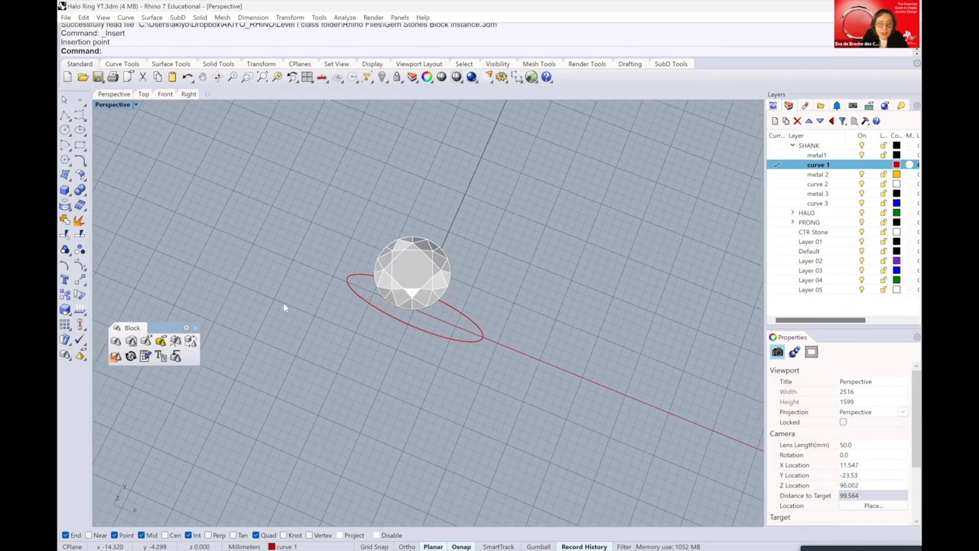
{"action": "key", "text": "Down"}
{"action": "key", "text": "Down"}
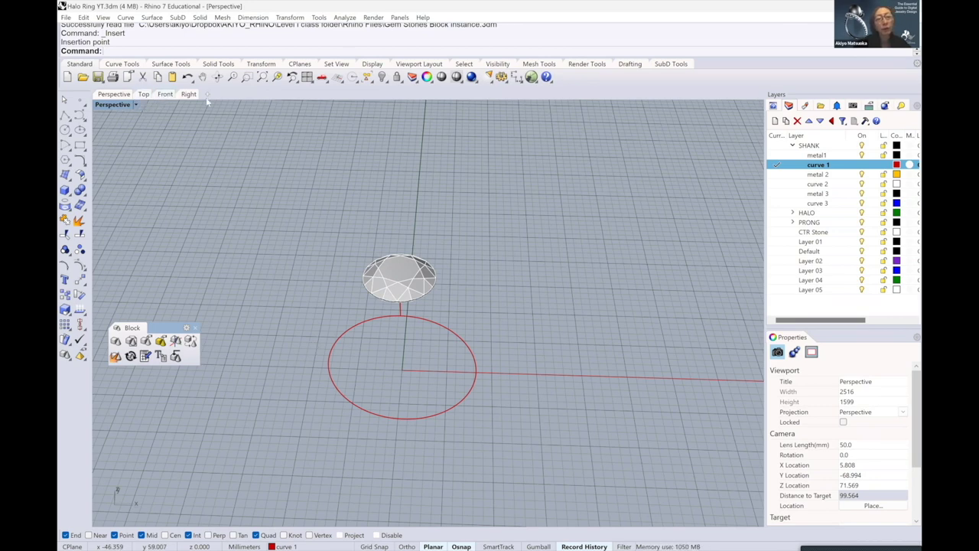
Switch to the Front view, zoom in and centre on the diamond
{"action": "left_click", "coordinate": [165, 94]}
{"action": "scroll", "coordinate": [459, 264], "scroll_direction": "up", "scroll_amount": 2}
{"action": "scroll", "coordinate": [525, 217], "scroll_direction": "up", "scroll_amount": 1}
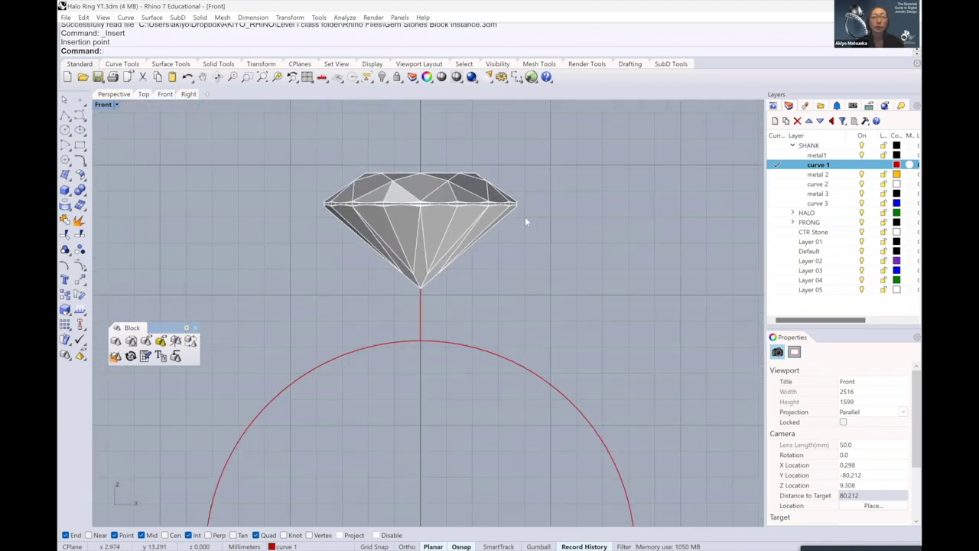
{"action": "scroll", "coordinate": [522, 212], "scroll_direction": "up", "scroll_amount": 2}
{"action": "scroll", "coordinate": [523, 212], "scroll_direction": "up", "scroll_amount": 1}
{"action": "right_click_drag", "start_coordinate": [532, 228], "coordinate": [564, 235]}
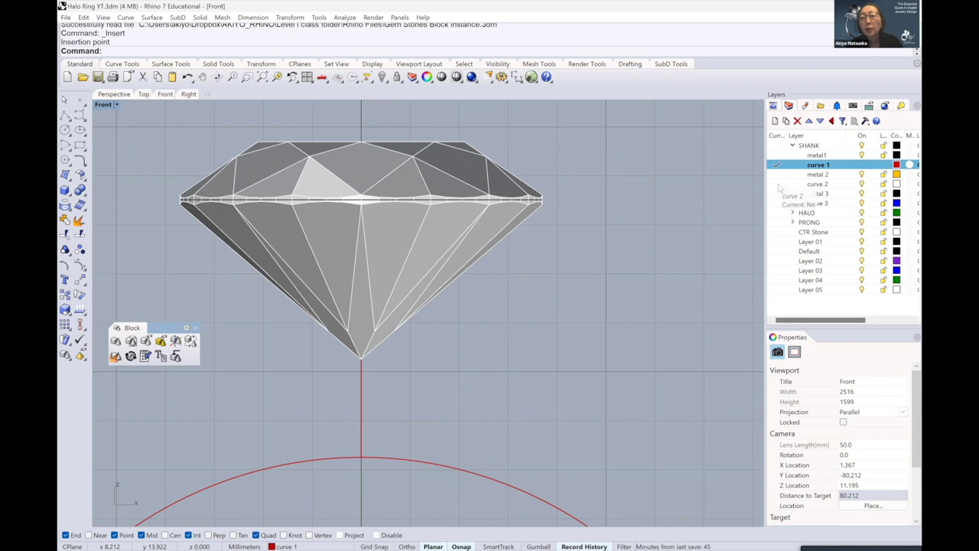
Expand HALO, make its curve sublayer current, and zoom in near the gem
{"action": "left_click", "coordinate": [793, 212]}
{"action": "left_click", "coordinate": [799, 213]}
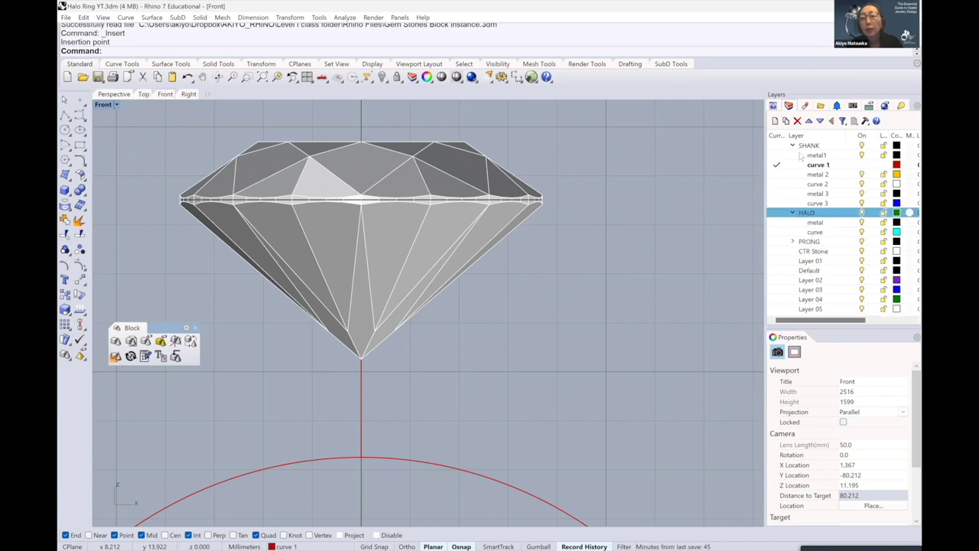
{"action": "left_click", "coordinate": [778, 233]}
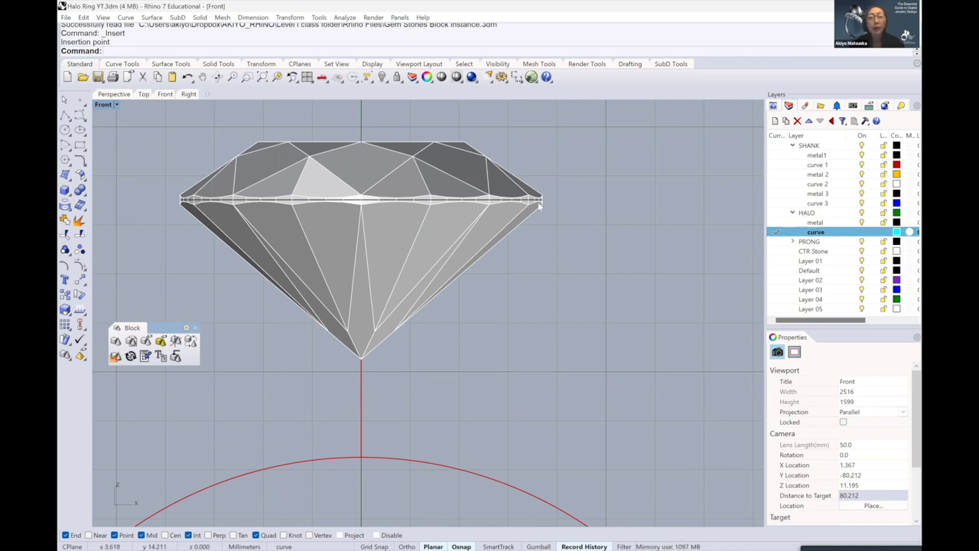
{"action": "scroll", "coordinate": [538, 200], "scroll_direction": "up", "scroll_amount": 2}
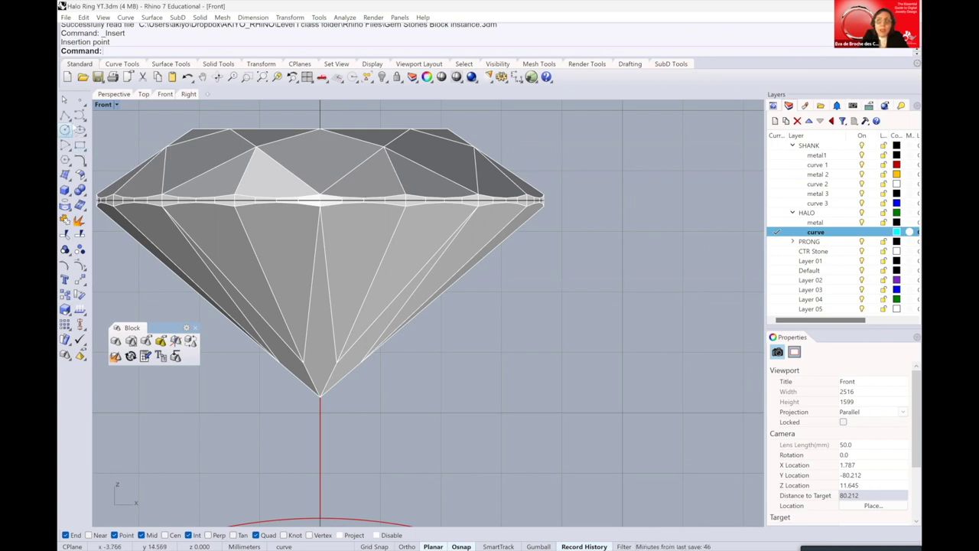
{"action": "left_click", "coordinate": [70, 119]}
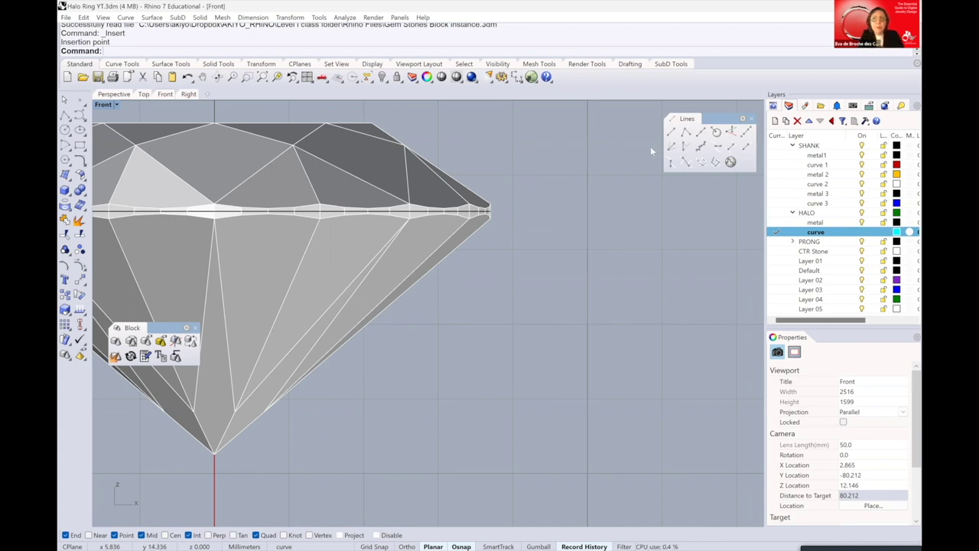
Draw a horizontal line from the gem's right edge out to the right
{"action": "left_click", "coordinate": [490, 220]}
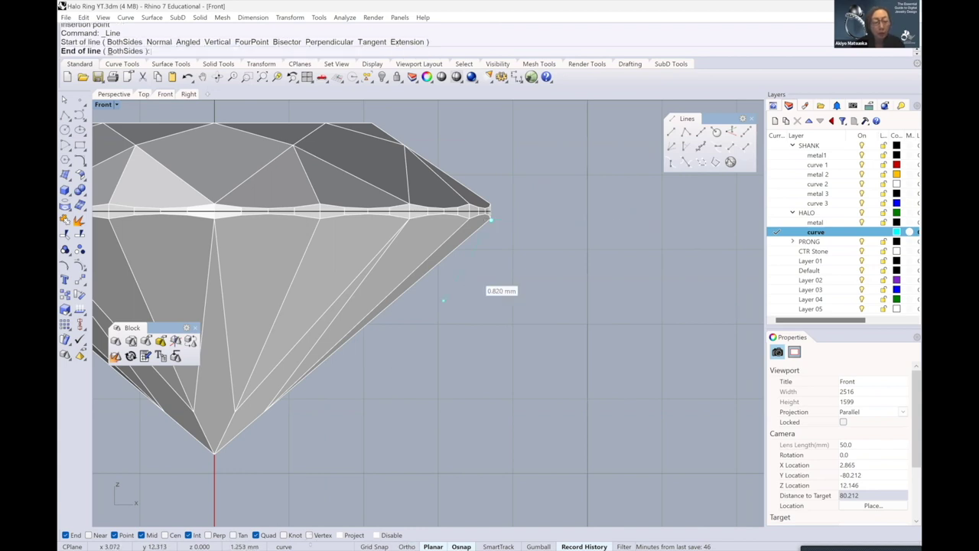
{"action": "left_click", "coordinate": [667, 231]}
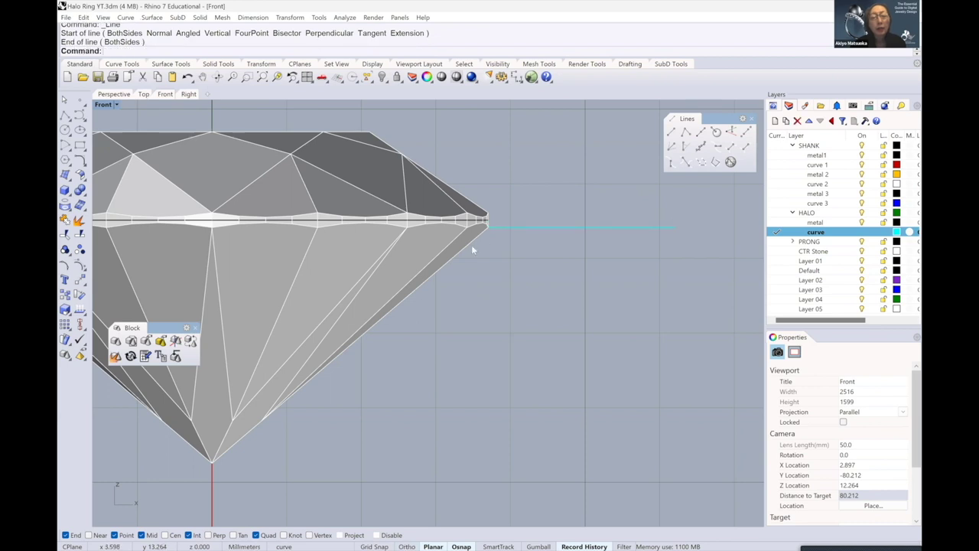
{"action": "scroll", "coordinate": [471, 246], "scroll_direction": "up", "scroll_amount": 2}
{"action": "scroll", "coordinate": [481, 222], "scroll_direction": "up", "scroll_amount": 2}
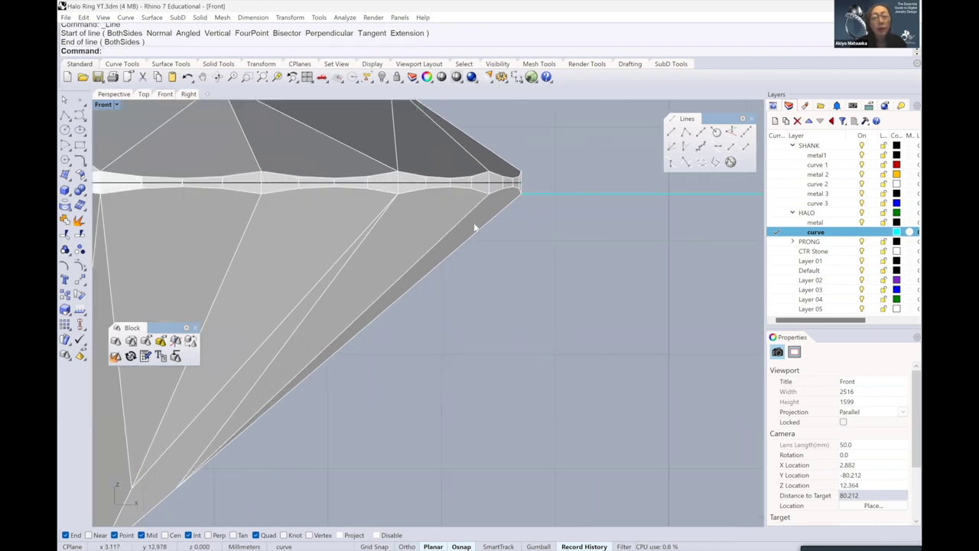
{"action": "scroll", "coordinate": [479, 221], "scroll_direction": "down", "scroll_amount": 1}
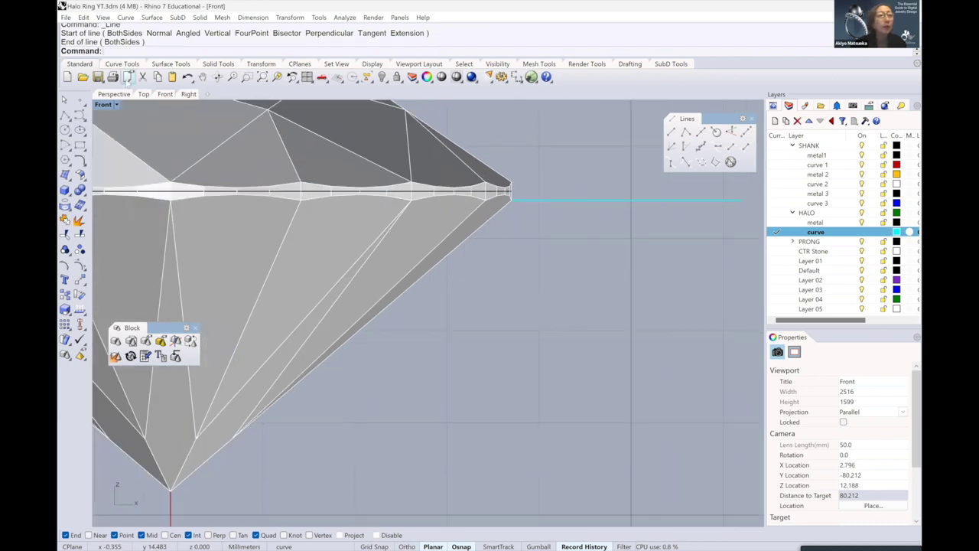
Offset the gem's lower slanted edge outward by 0.2
{"action": "left_click", "coordinate": [130, 64]}
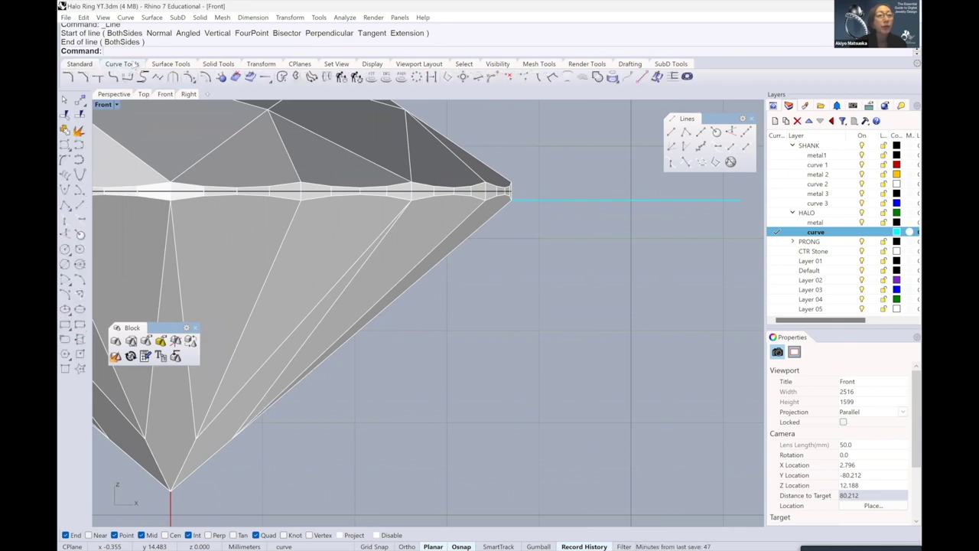
{"action": "left_click", "coordinate": [173, 79]}
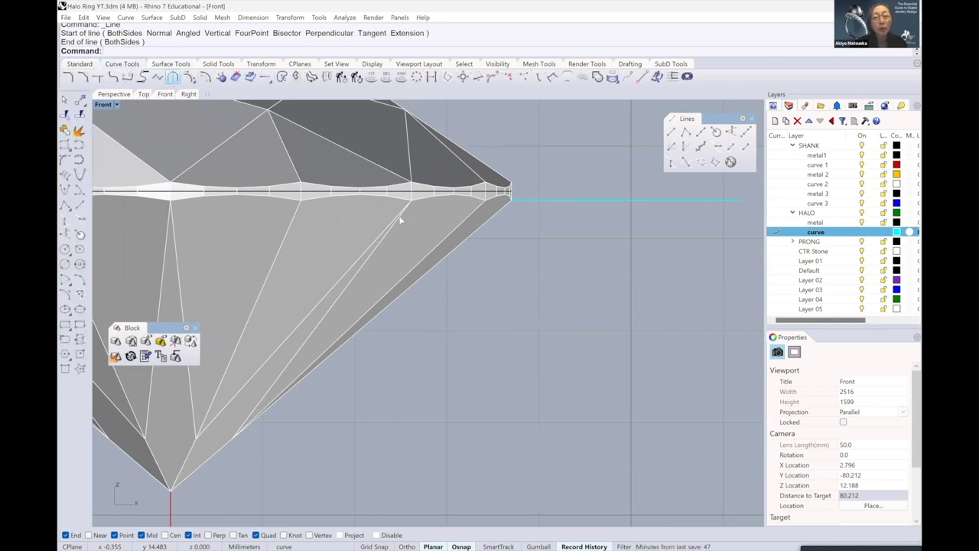
{"action": "left_click", "coordinate": [461, 255]}
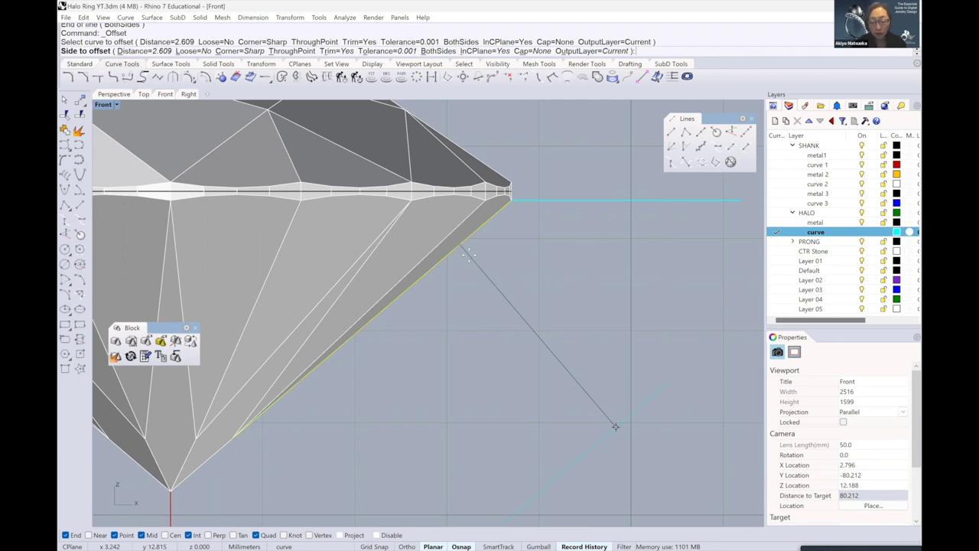
{"action": "type", "text": "2"}
{"action": "key", "text": "Return"}
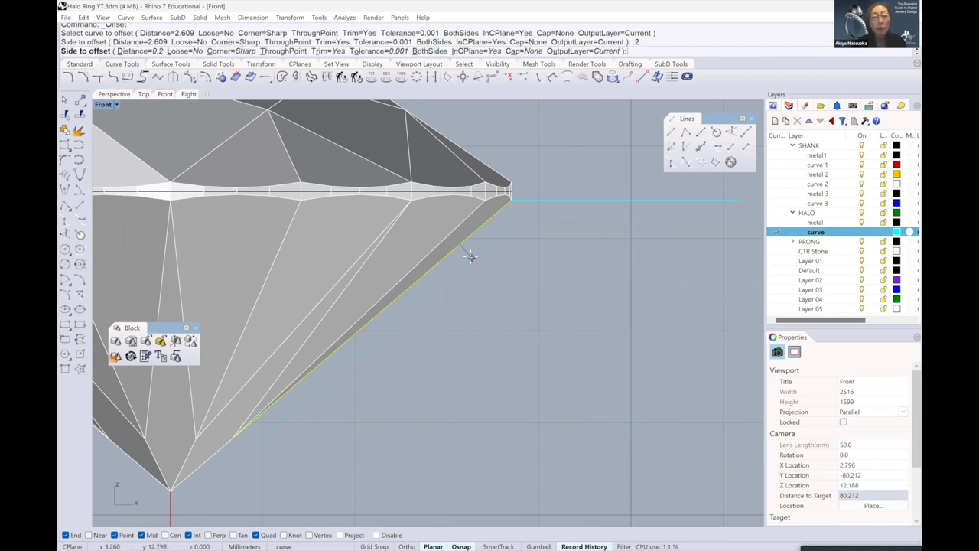
{"action": "left_click", "coordinate": [473, 262]}
Offset the horizontal line 0.2 below itself, then check both lines and clear the selection
{"action": "right_click_drag", "start_coordinate": [535, 207], "coordinate": [432, 223]}
{"action": "left_click", "coordinate": [441, 212]}
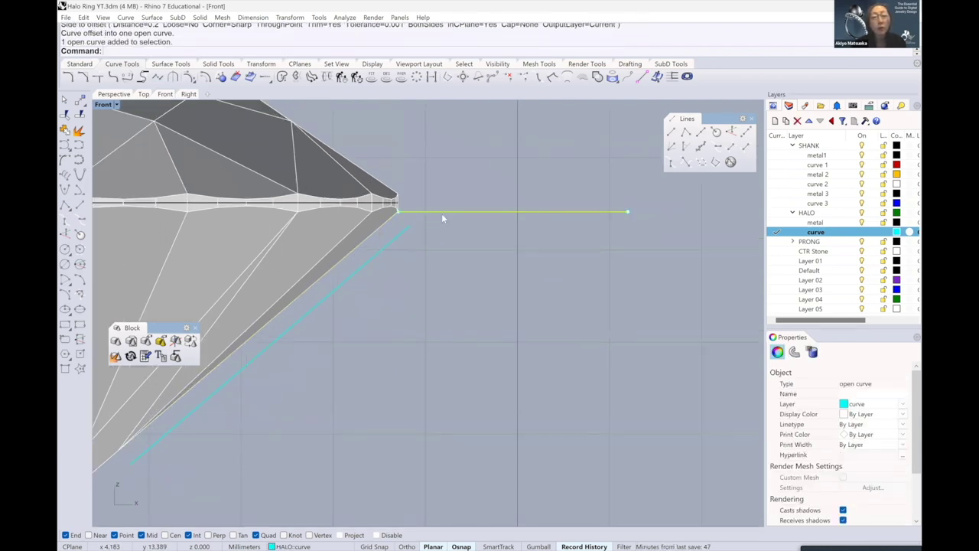
{"action": "right_click", "coordinate": [442, 218]}
{"action": "left_click", "coordinate": [444, 229]}
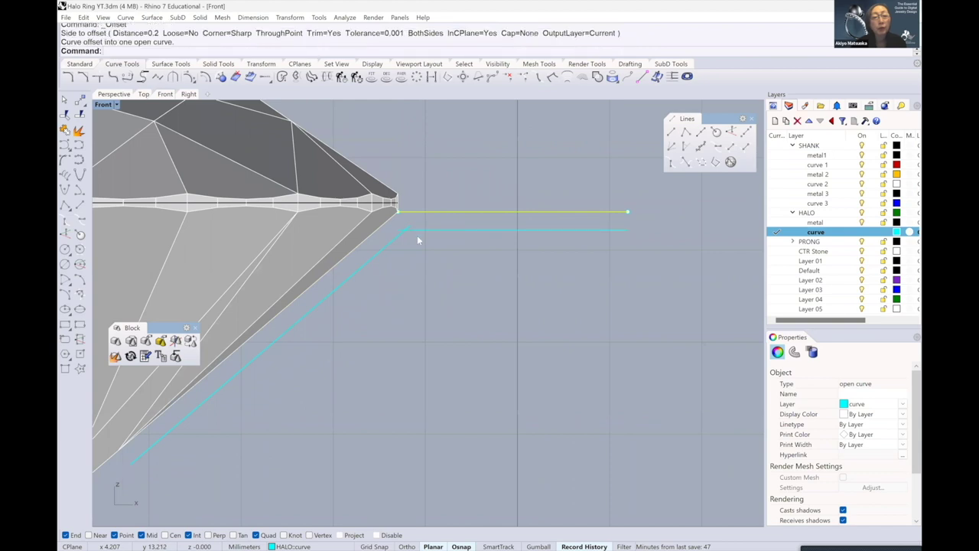
{"action": "left_click", "coordinate": [421, 196]}
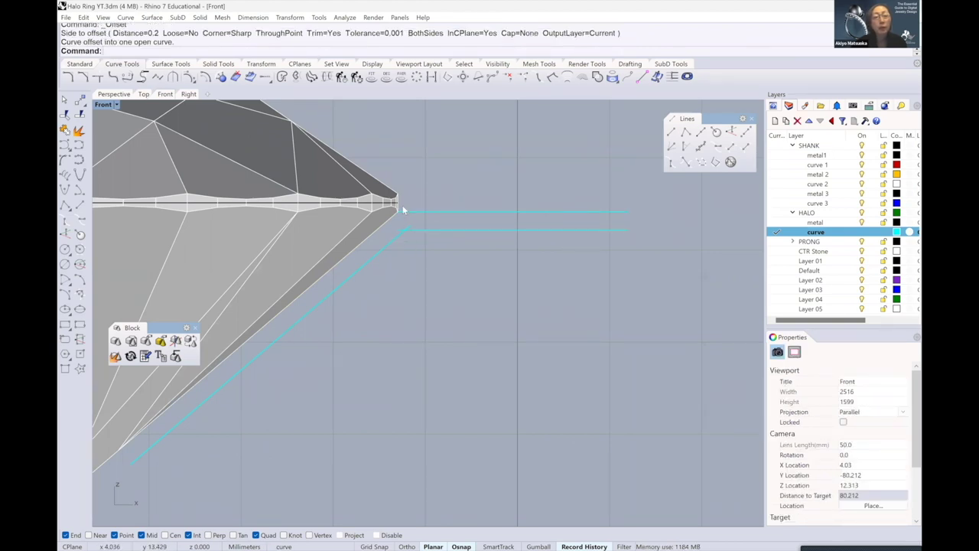
{"action": "right_click_drag", "start_coordinate": [403, 205], "coordinate": [422, 207]}
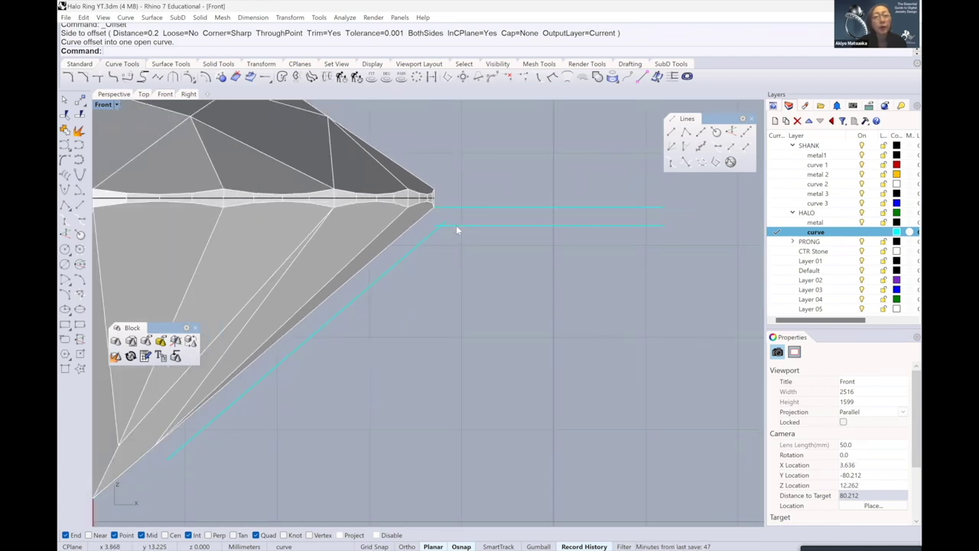
{"action": "left_click", "coordinate": [454, 226]}
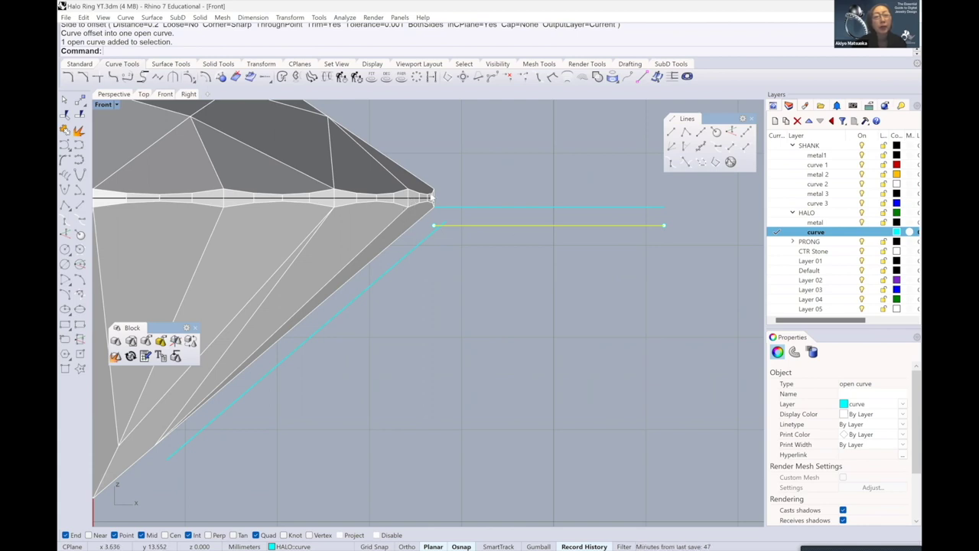
{"action": "scroll", "coordinate": [432, 197], "scroll_direction": "down", "scroll_amount": 2}
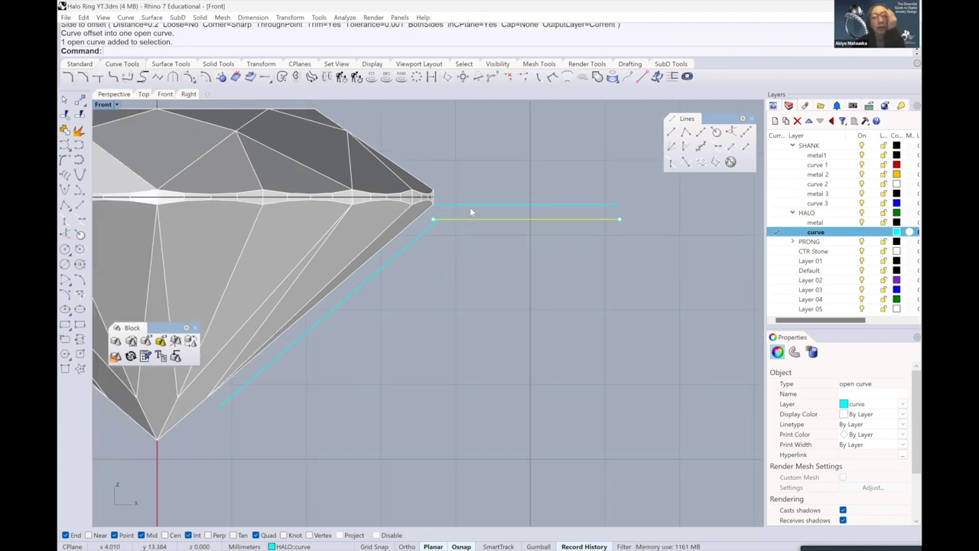
{"action": "left_click", "coordinate": [470, 205], "text": "shift"}
{"action": "left_click", "coordinate": [458, 253]}
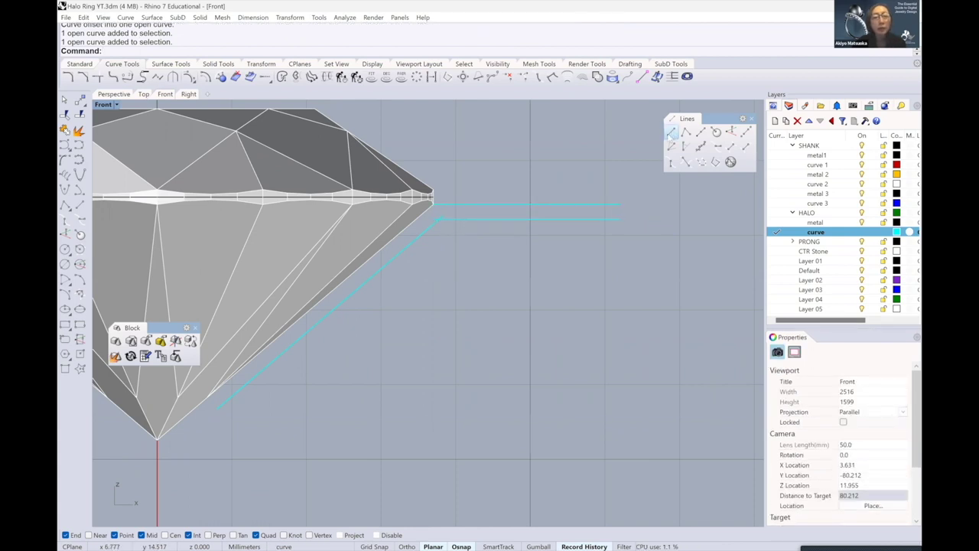
Draw a vertical line straight down from the lower horizontal line's left end
{"action": "left_click", "coordinate": [439, 219]}
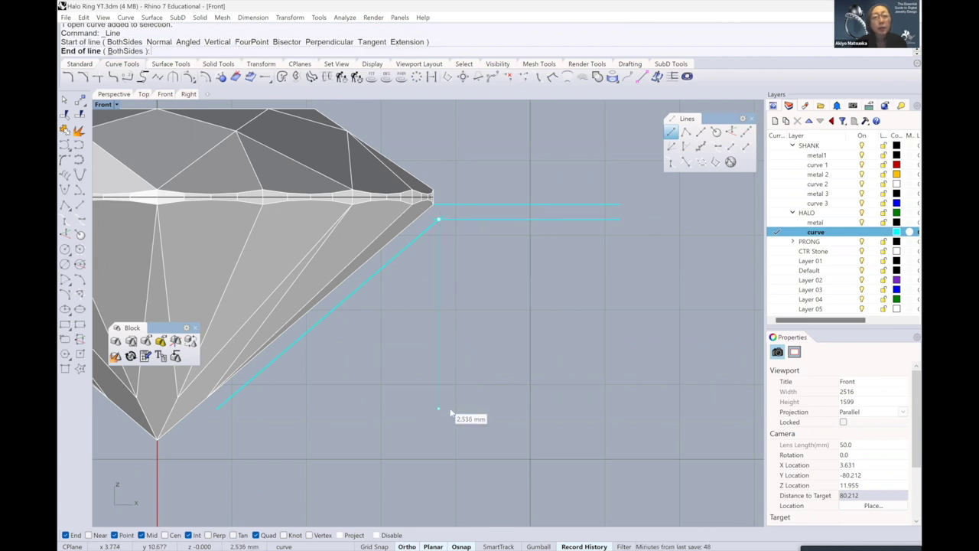
{"action": "left_click", "coordinate": [439, 407]}
{"action": "scroll", "coordinate": [411, 286], "scroll_direction": "up", "scroll_amount": 1}
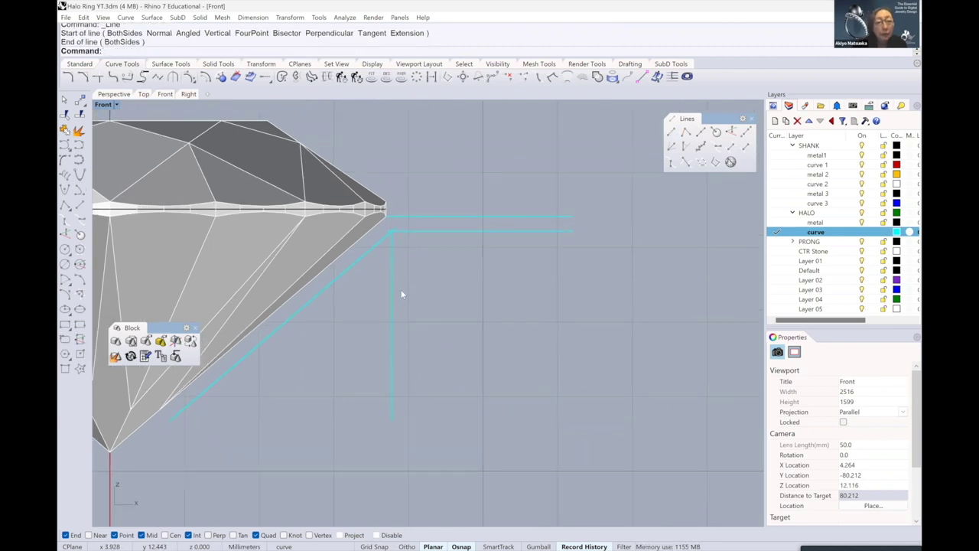
{"action": "left_click", "coordinate": [388, 298]}
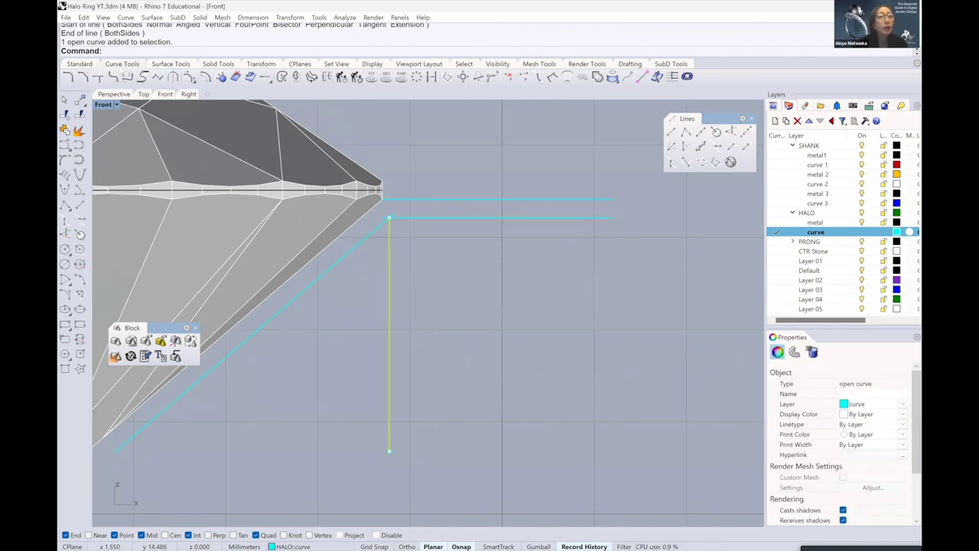
Offset the vertical line 1.9 to the right and close the Lines palette
{"action": "left_click", "coordinate": [205, 77]}
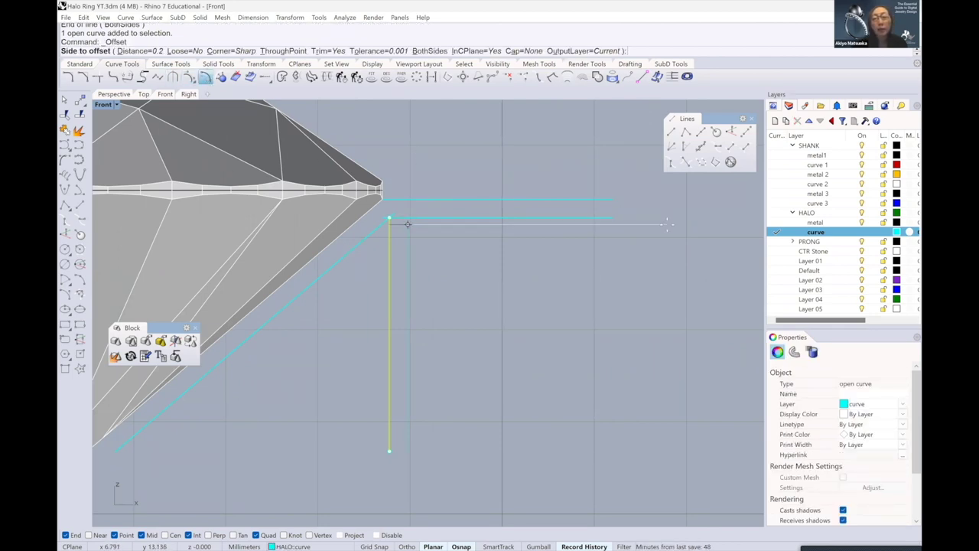
{"action": "type", "text": "1"}
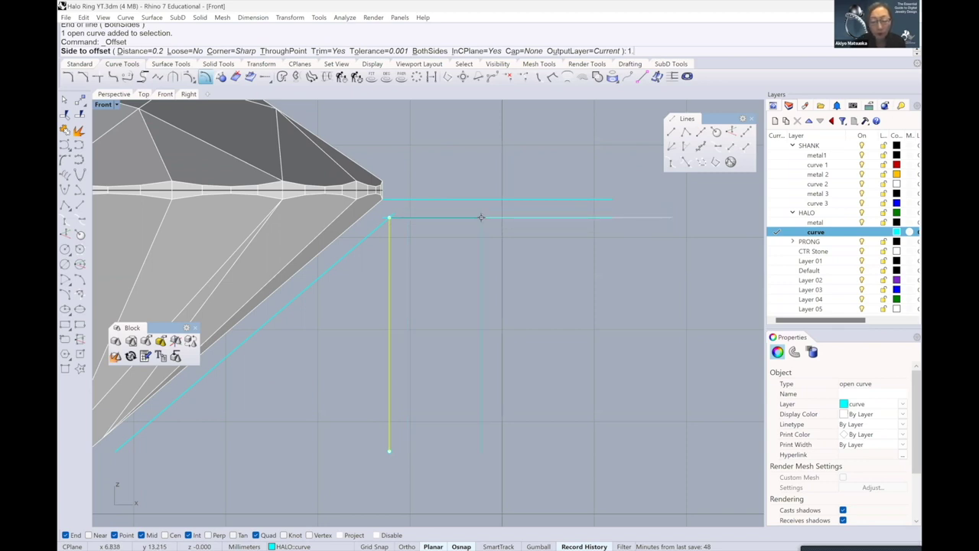
{"action": "type", "text": ".9"}
{"action": "key", "text": "Return"}
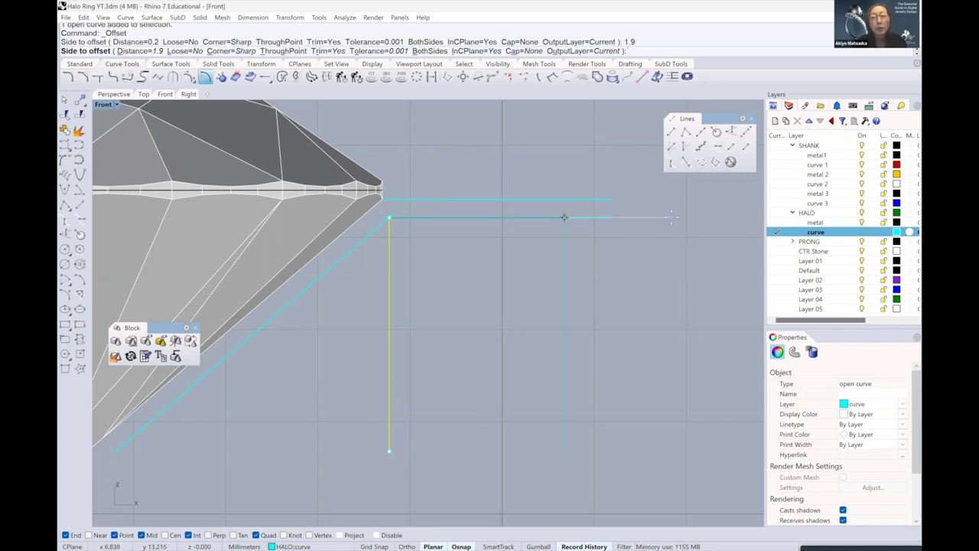
{"action": "left_click", "coordinate": [676, 219]}
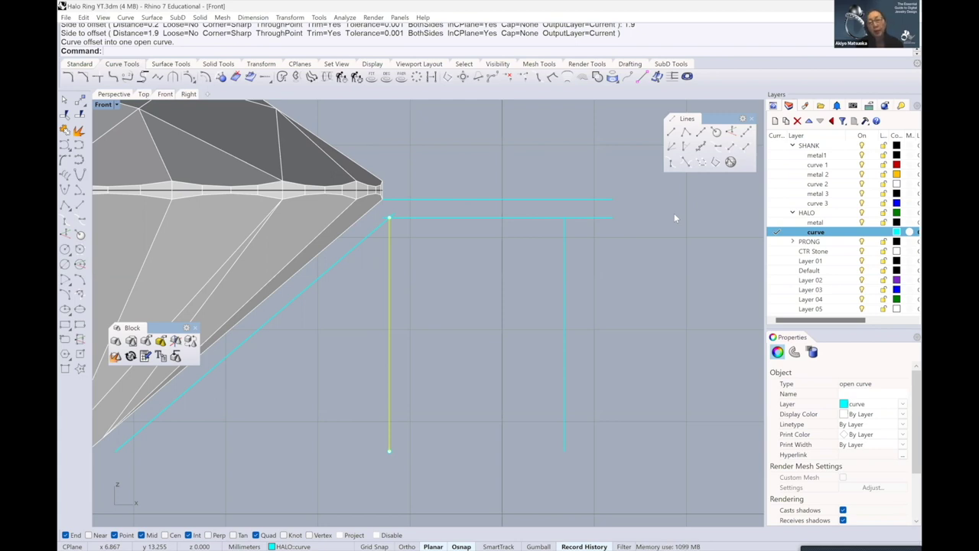
{"action": "left_click", "coordinate": [662, 236]}
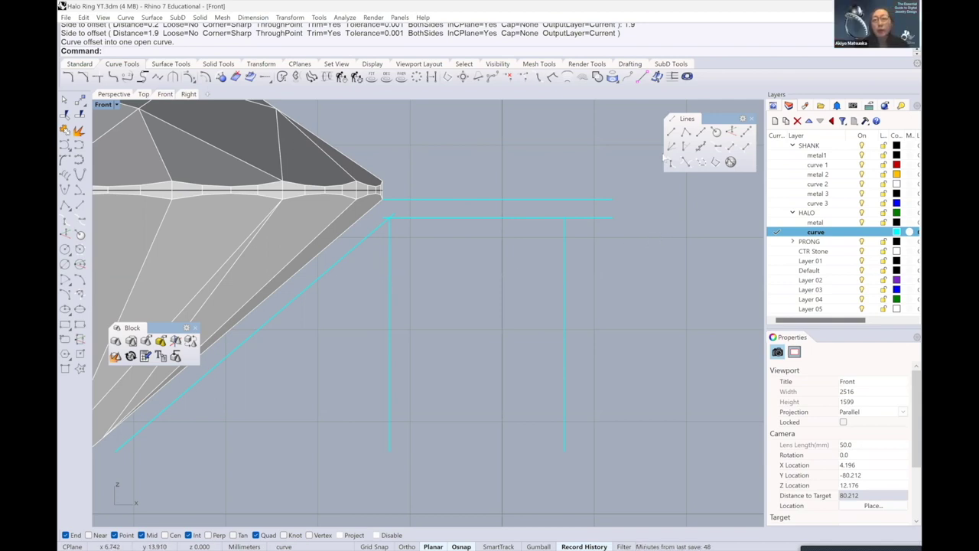
{"action": "left_click", "coordinate": [752, 119]}
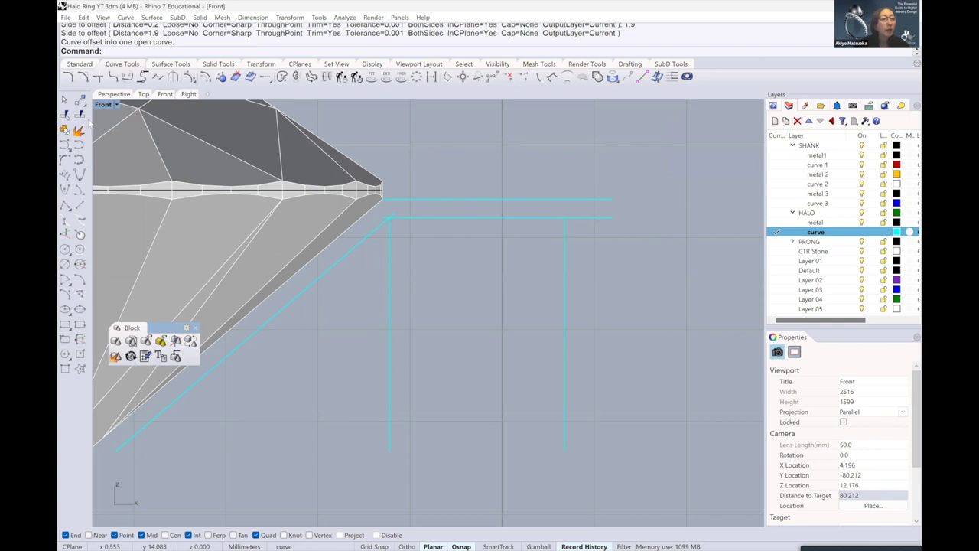
{"action": "left_click", "coordinate": [83, 77]}
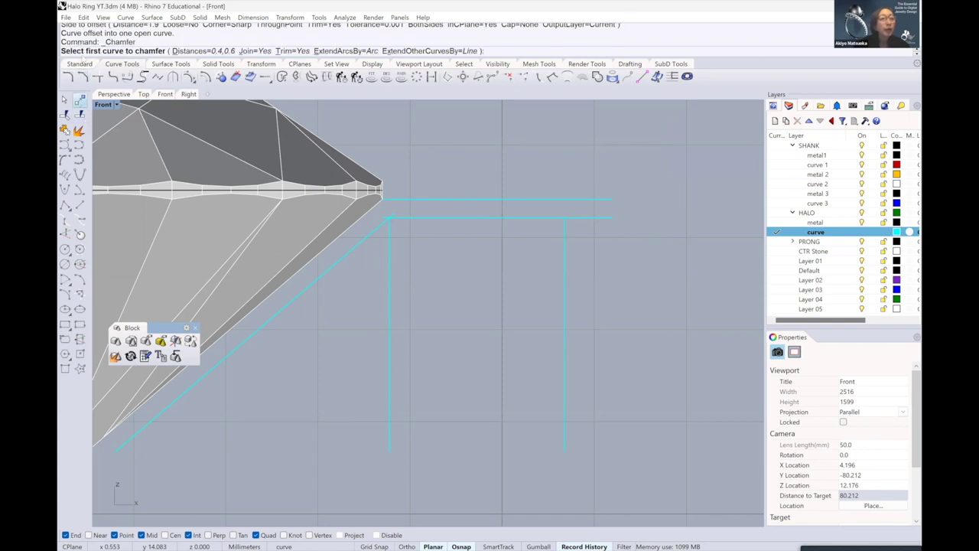
Draw a circle tangent to the left vertical, the horizontal line and the right vertical
{"action": "left_click", "coordinate": [81, 64]}
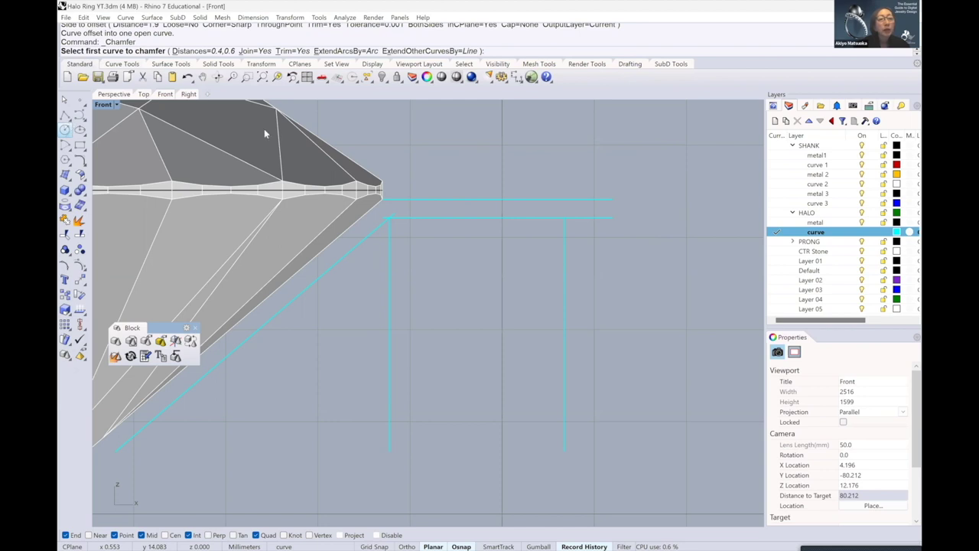
{"action": "middle_click", "coordinate": [254, 163]}
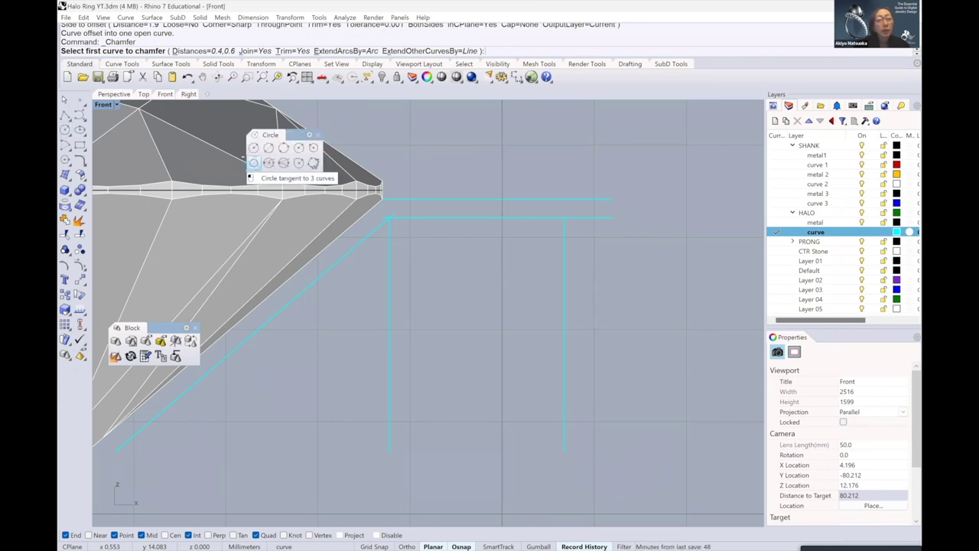
{"action": "left_click", "coordinate": [253, 162]}
{"action": "left_click", "coordinate": [389, 309]}
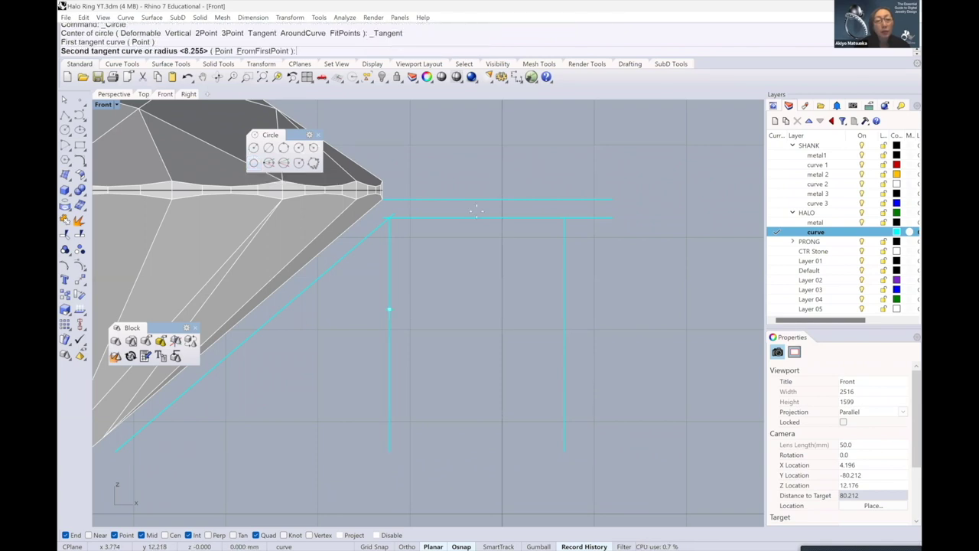
{"action": "left_click", "coordinate": [490, 219]}
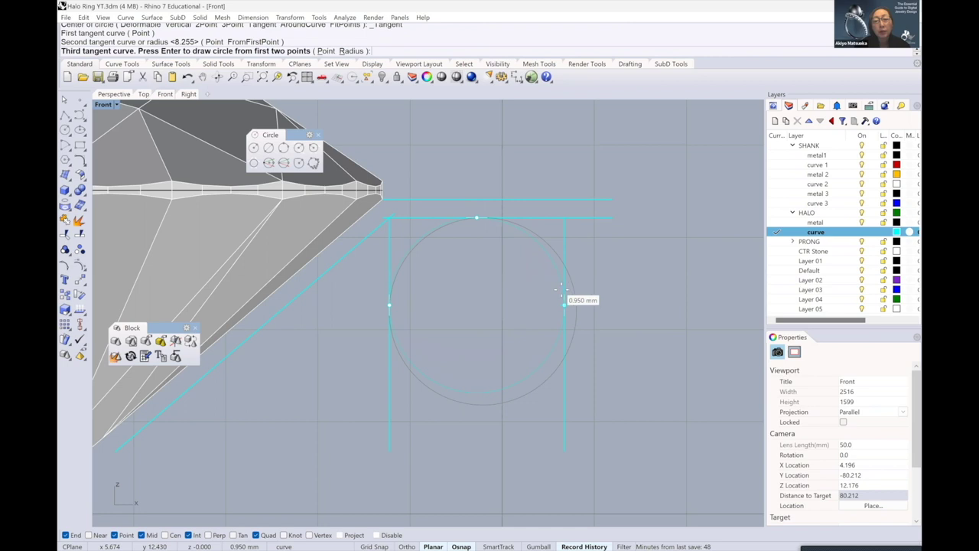
{"action": "scroll", "coordinate": [563, 289], "scroll_direction": "up", "scroll_amount": 2}
{"action": "scroll", "coordinate": [567, 290], "scroll_direction": "up", "scroll_amount": 1}
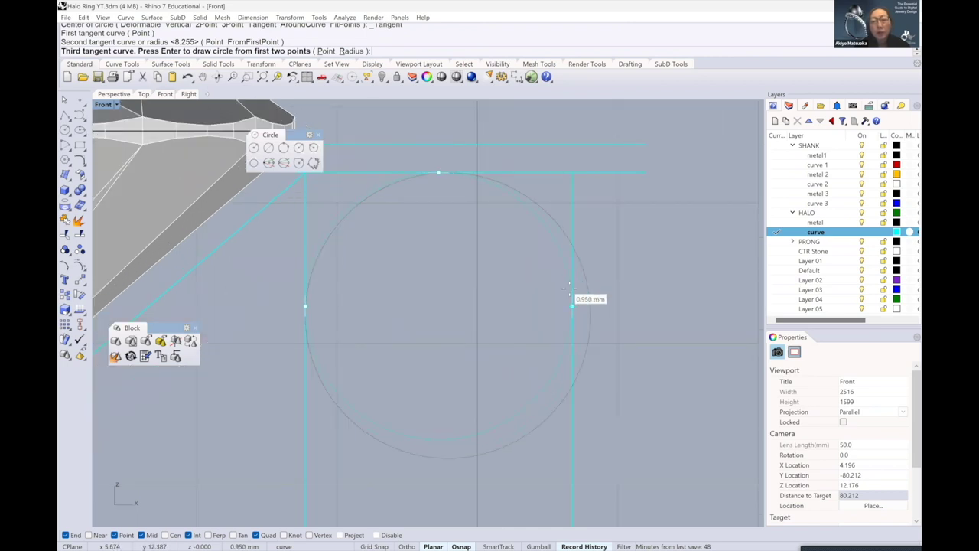
{"action": "left_click", "coordinate": [569, 287]}
{"action": "scroll", "coordinate": [569, 287], "scroll_direction": "down", "scroll_amount": 1}
{"action": "scroll", "coordinate": [568, 280], "scroll_direction": "down", "scroll_amount": 1}
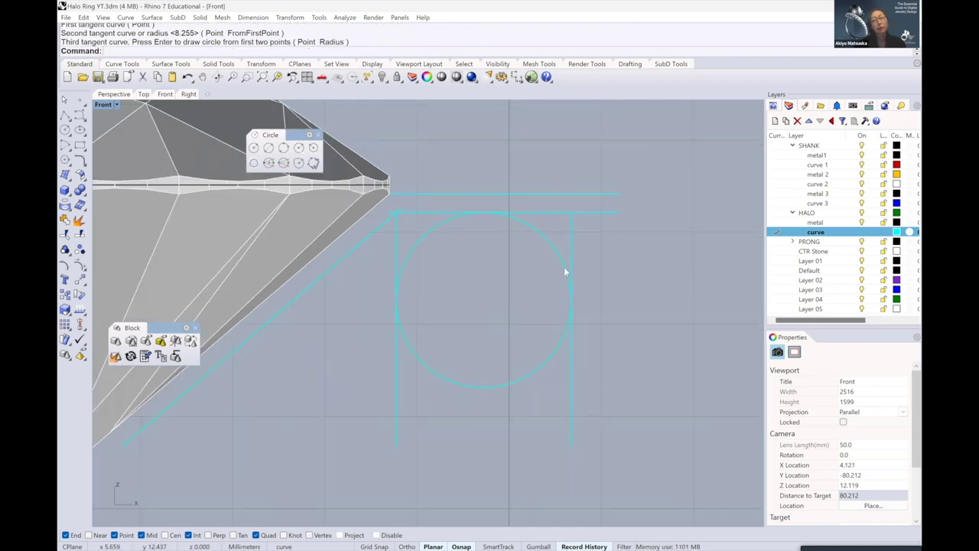
Delete the upper horizontal line and the diagonal line
{"action": "left_click", "coordinate": [589, 194]}
{"action": "key", "text": "Delete"}
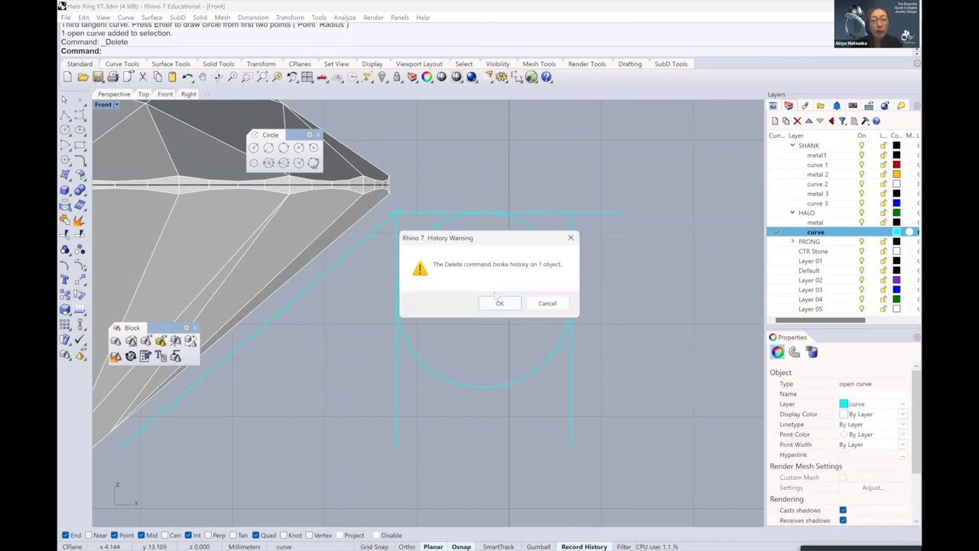
{"action": "key", "text": "Return"}
{"action": "left_click", "coordinate": [329, 269]}
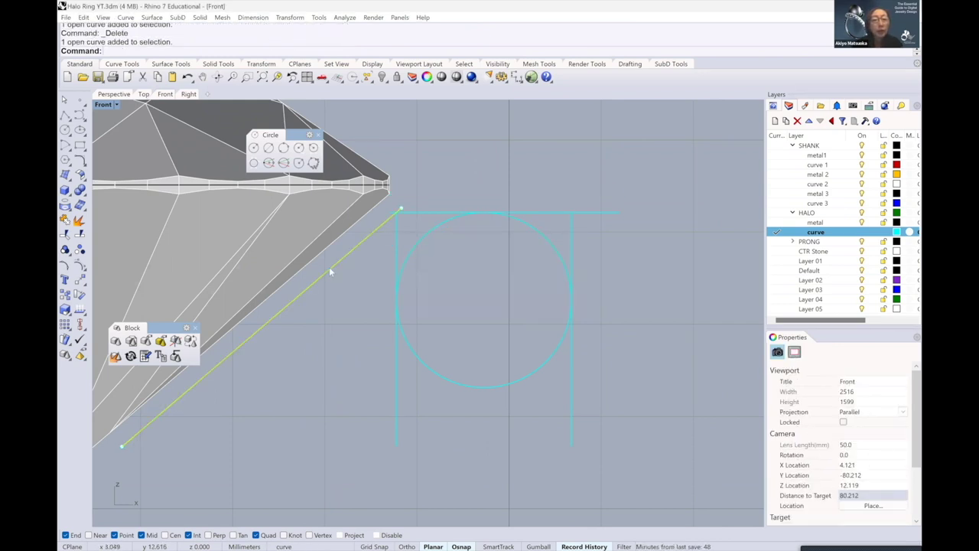
{"action": "key", "text": "Delete"}
{"action": "scroll", "coordinate": [372, 251], "scroll_direction": "down", "scroll_amount": 3}
{"action": "scroll", "coordinate": [431, 227], "scroll_direction": "up", "scroll_amount": 2}
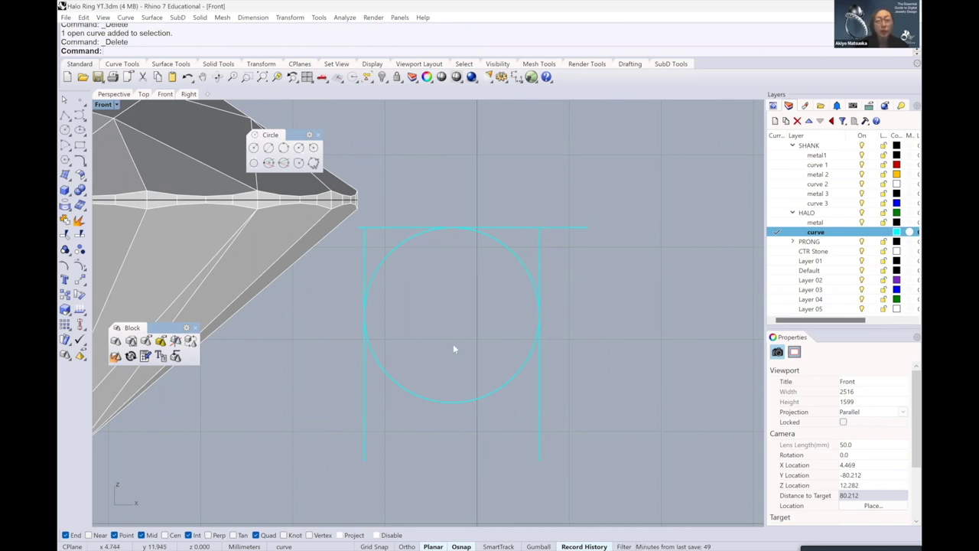
{"action": "left_click", "coordinate": [318, 135]}
{"action": "left_click", "coordinate": [122, 64]}
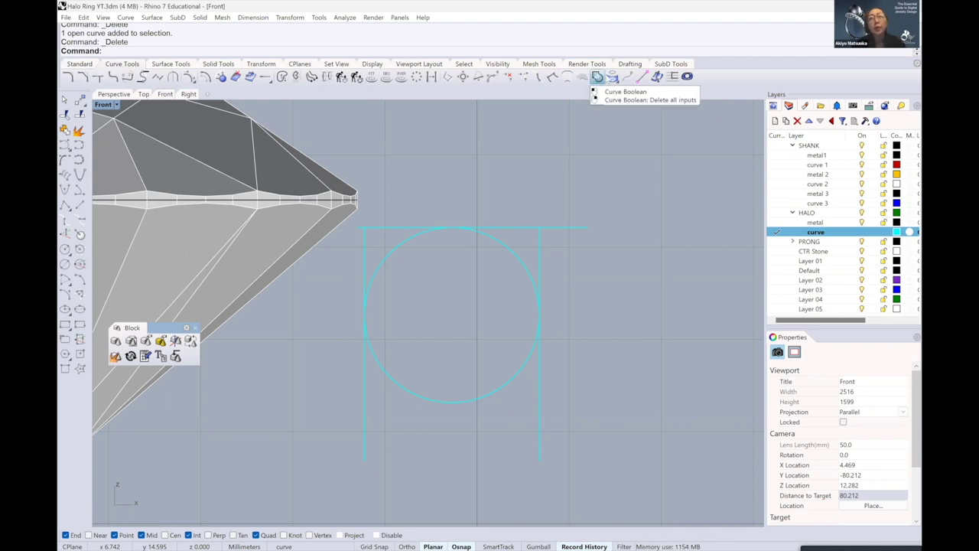
Curve-boolean the circle and lines into one closed U-shaped profile, deleting the inputs
{"action": "left_click", "coordinate": [598, 78]}
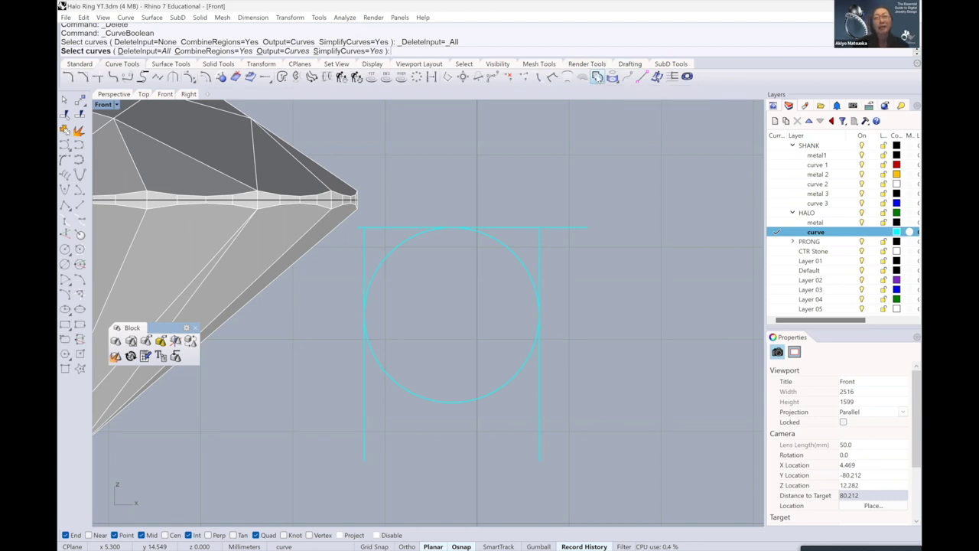
{"action": "right_click", "coordinate": [597, 77]}
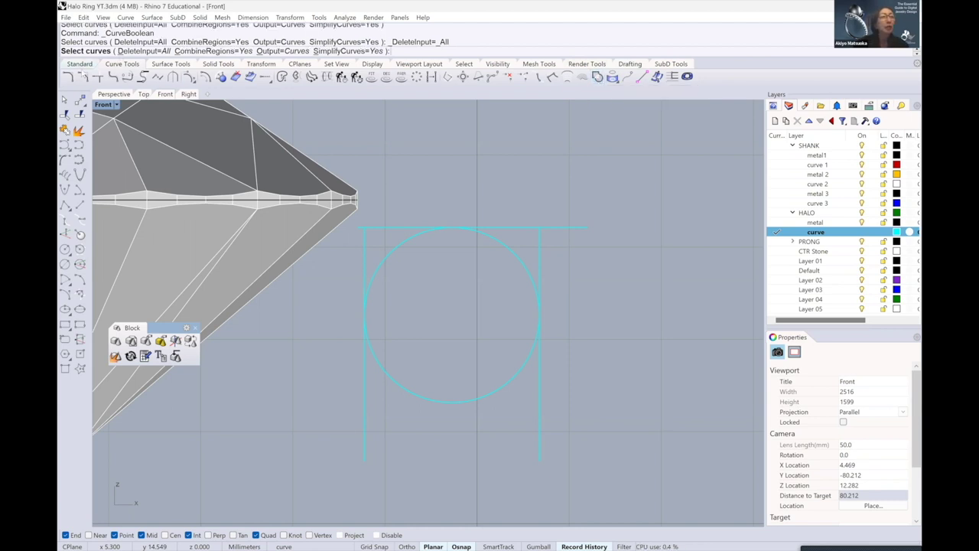
{"action": "left_click_drag", "start_coordinate": [605, 382], "coordinate": [356, 226]}
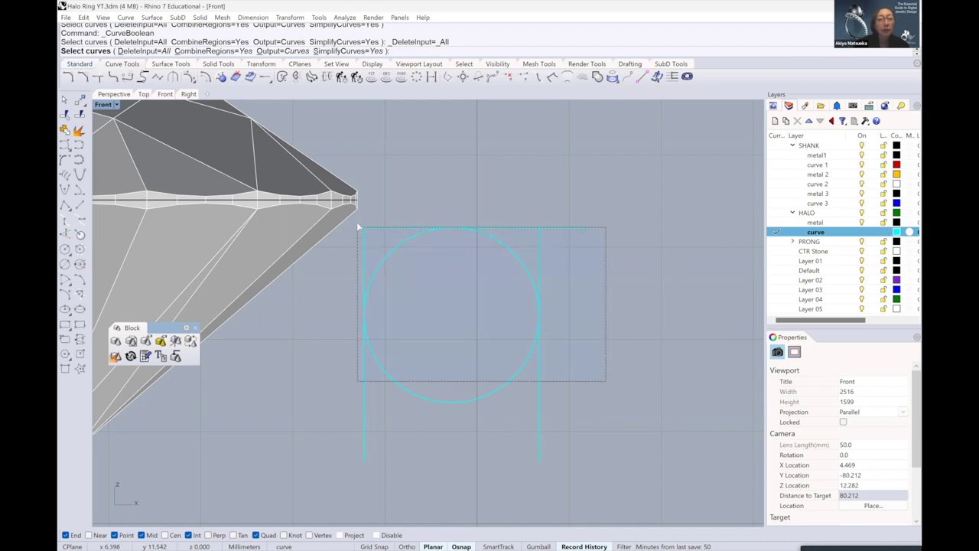
{"action": "right_click", "coordinate": [400, 189]}
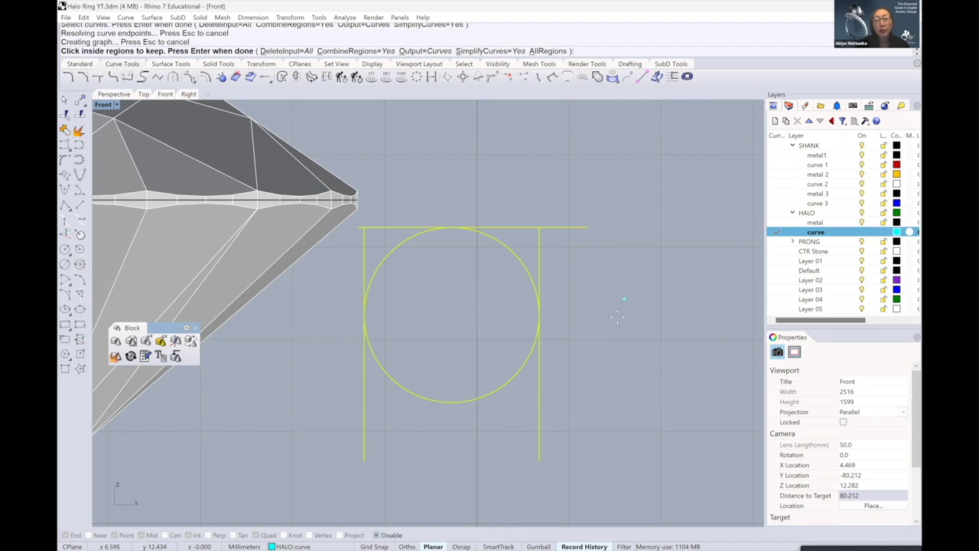
{"action": "left_click", "coordinate": [586, 308]}
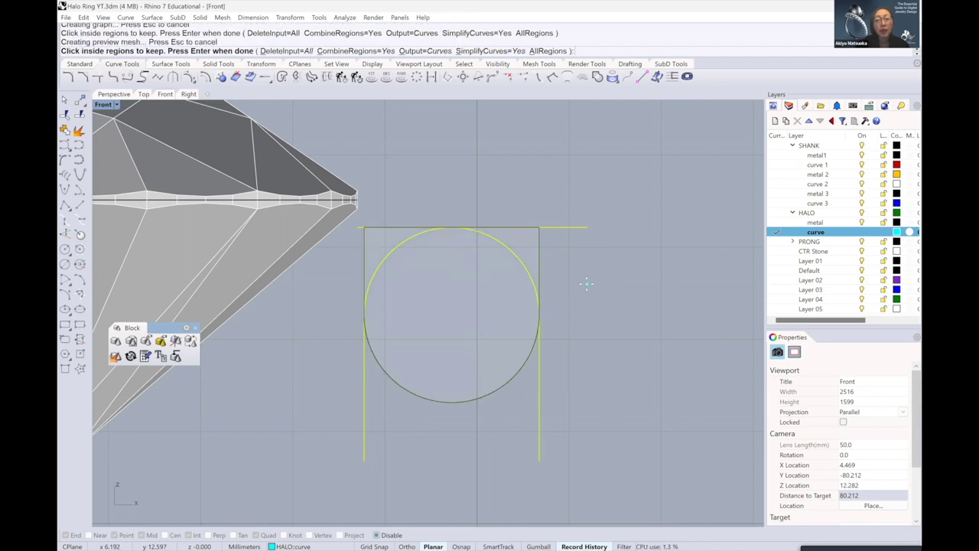
{"action": "right_click", "coordinate": [587, 284]}
{"action": "scroll", "coordinate": [582, 285], "scroll_direction": "down", "scroll_amount": 2}
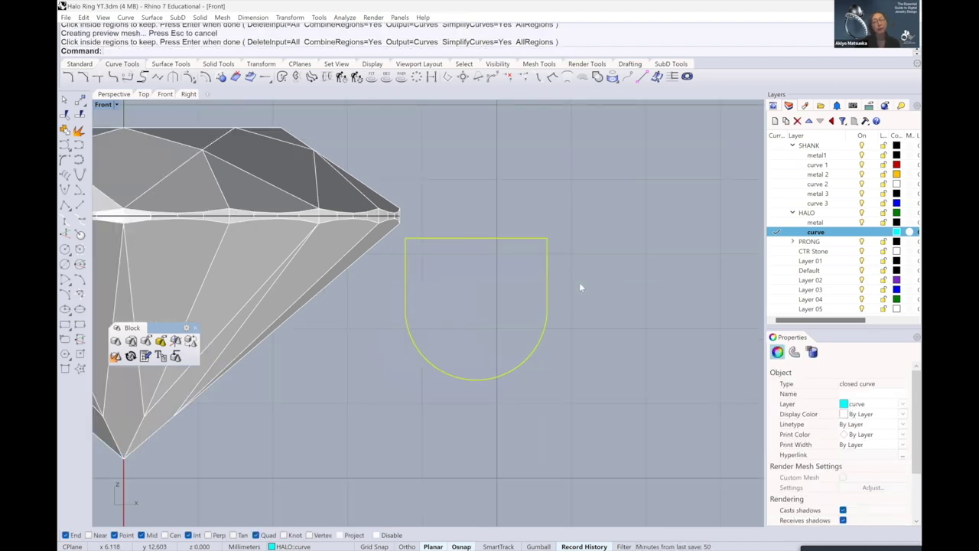
{"action": "scroll", "coordinate": [580, 284], "scroll_direction": "up", "scroll_amount": 1}
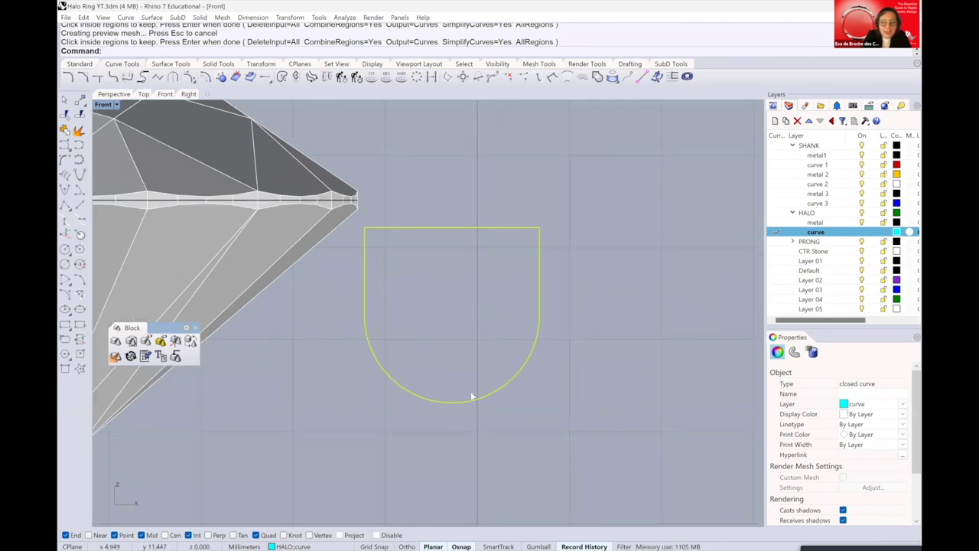
{"action": "key", "text": "F10"}
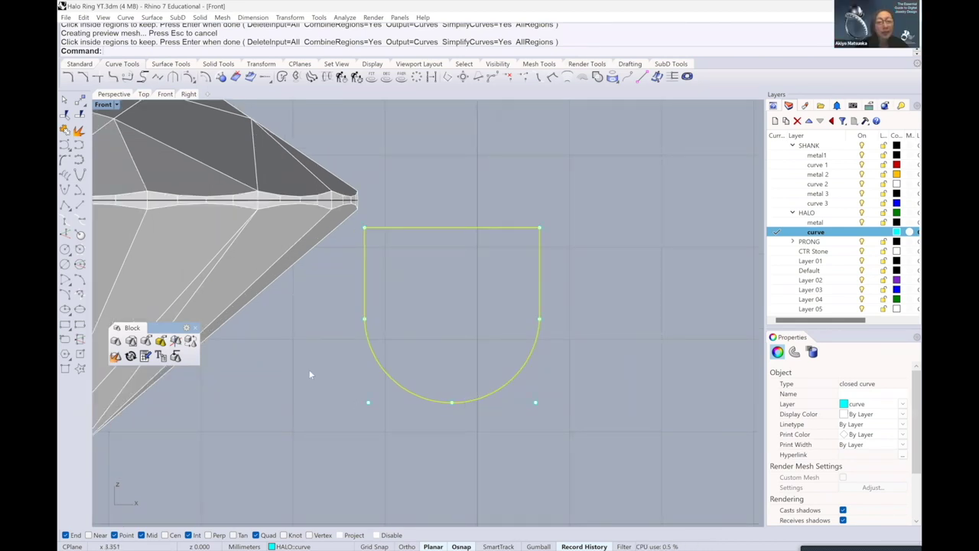
Move the profile's three bottom control points up 3 units with the Gumball
{"action": "left_click", "coordinate": [309, 369]}
{"action": "left_click_drag", "start_coordinate": [647, 370], "coordinate": [360, 433]}
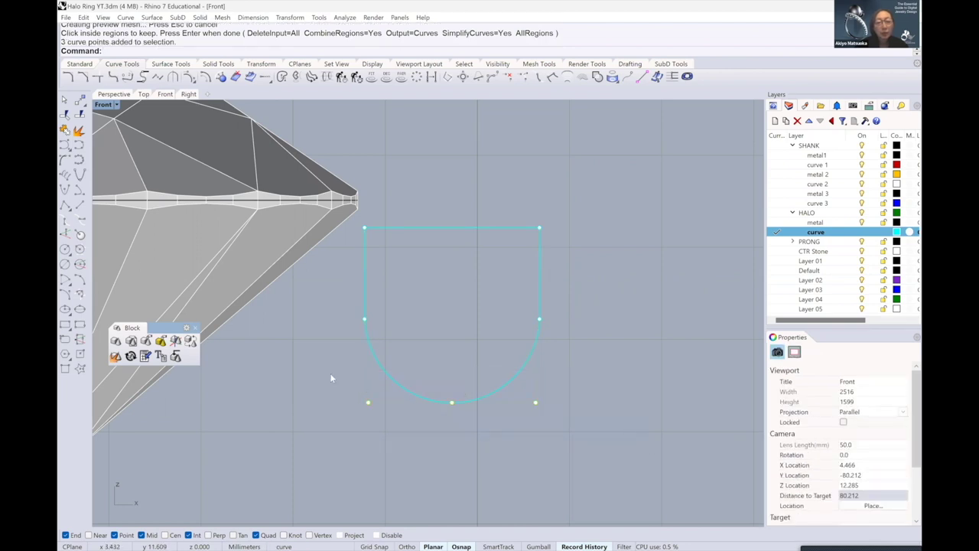
{"action": "left_click_drag", "start_coordinate": [330, 378], "coordinate": [655, 446]}
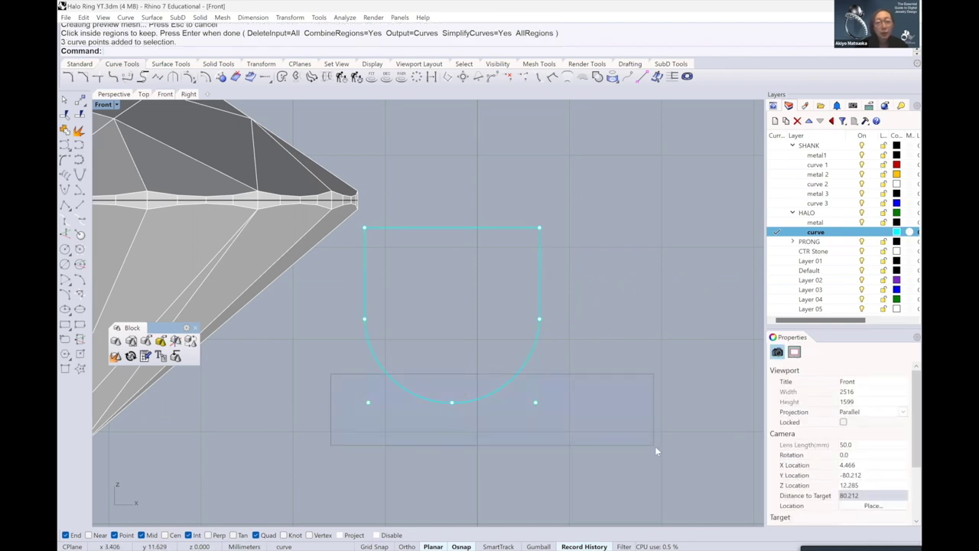
{"action": "left_click", "coordinate": [536, 546]}
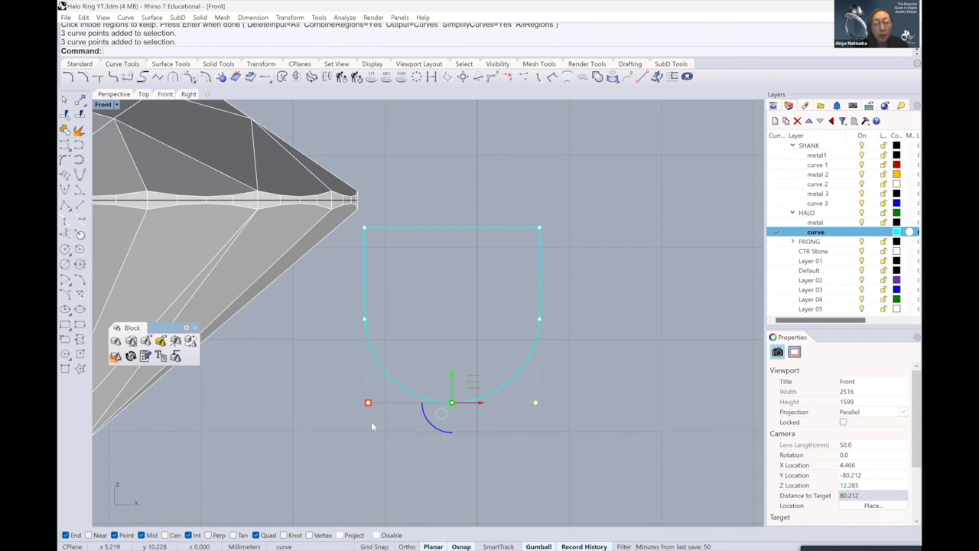
{"action": "left_click_drag", "start_coordinate": [451, 376], "coordinate": [453, 377]}
{"action": "left_click", "coordinate": [453, 377]}
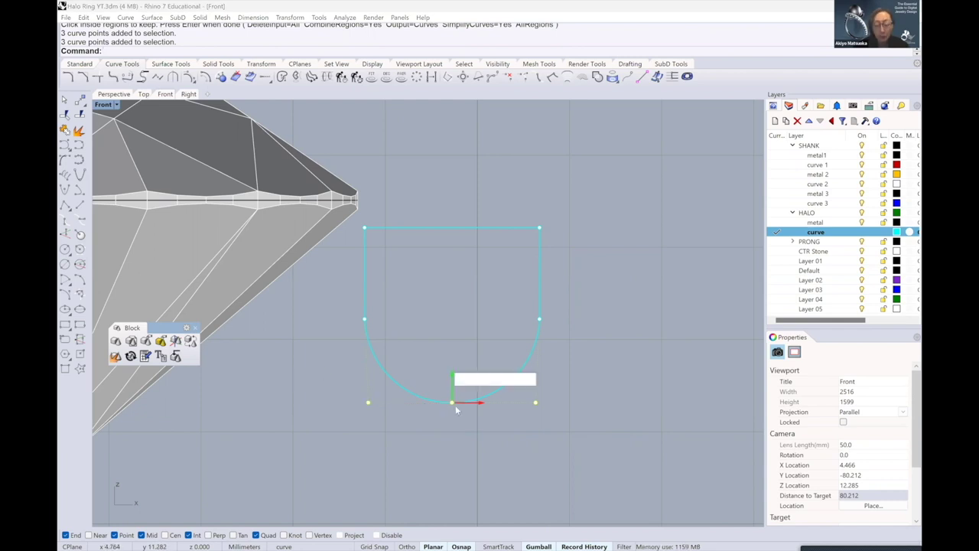
{"action": "type", "text": "3"}
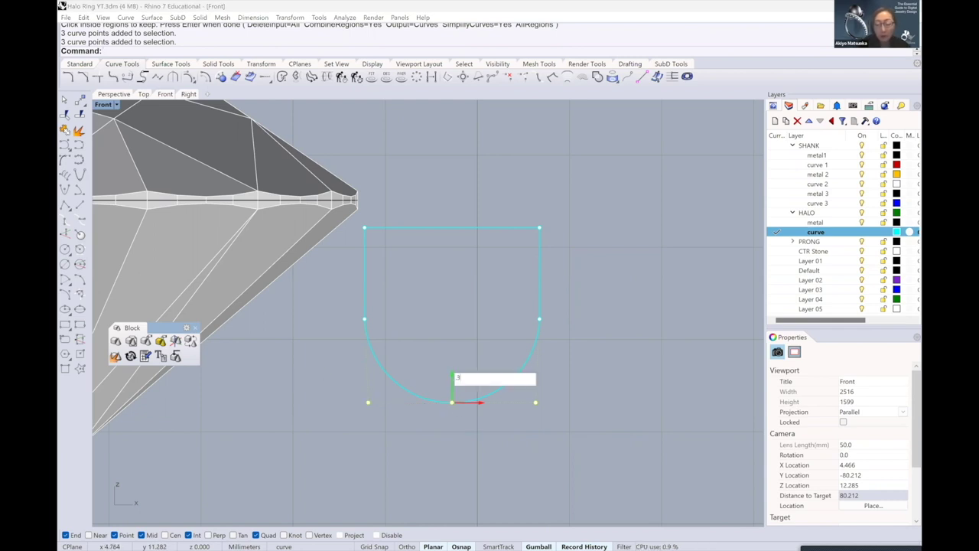
{"action": "key", "text": "Return"}
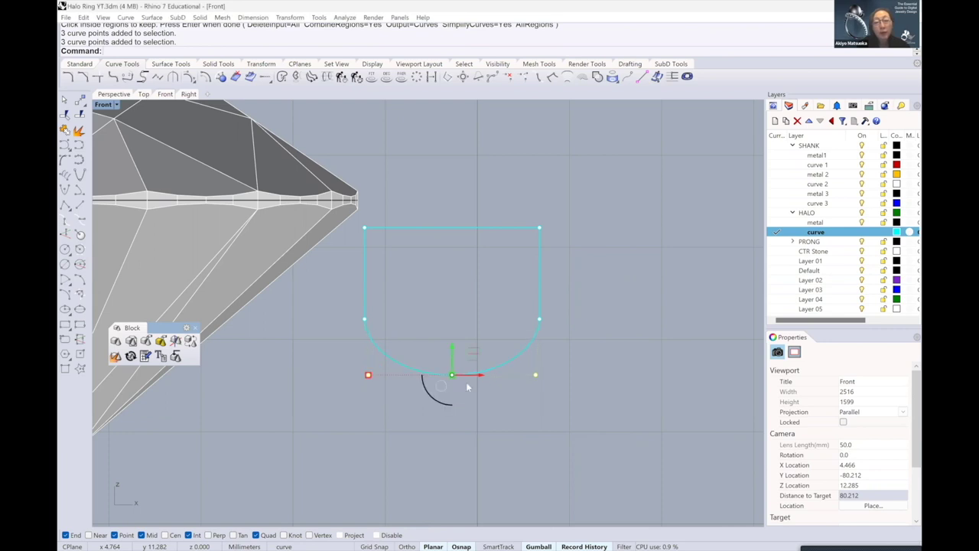
{"action": "left_click", "coordinate": [633, 299]}
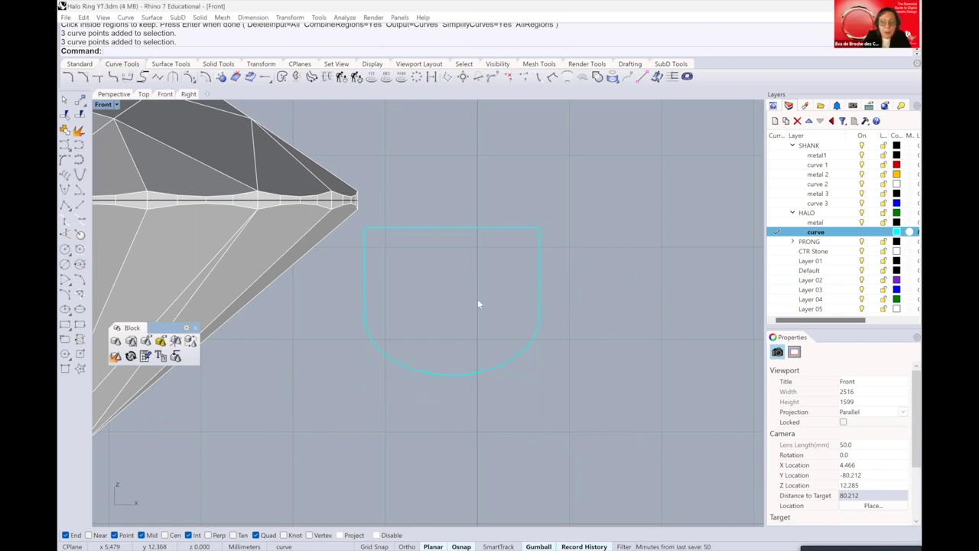
Rotate the halo profile curve -15 degrees about its top-left endpoint
{"action": "left_click", "coordinate": [194, 327]}
{"action": "left_click", "coordinate": [80, 64]}
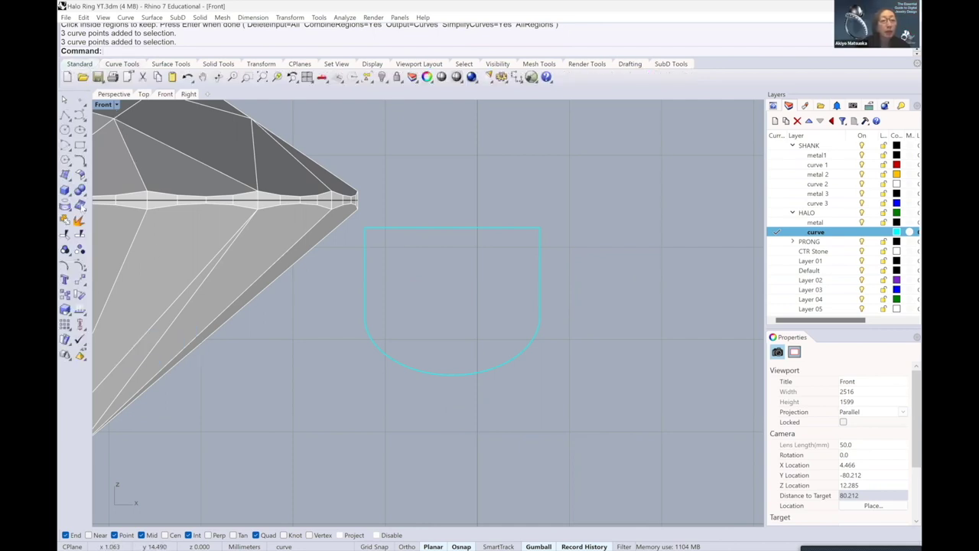
{"action": "left_click", "coordinate": [84, 282]}
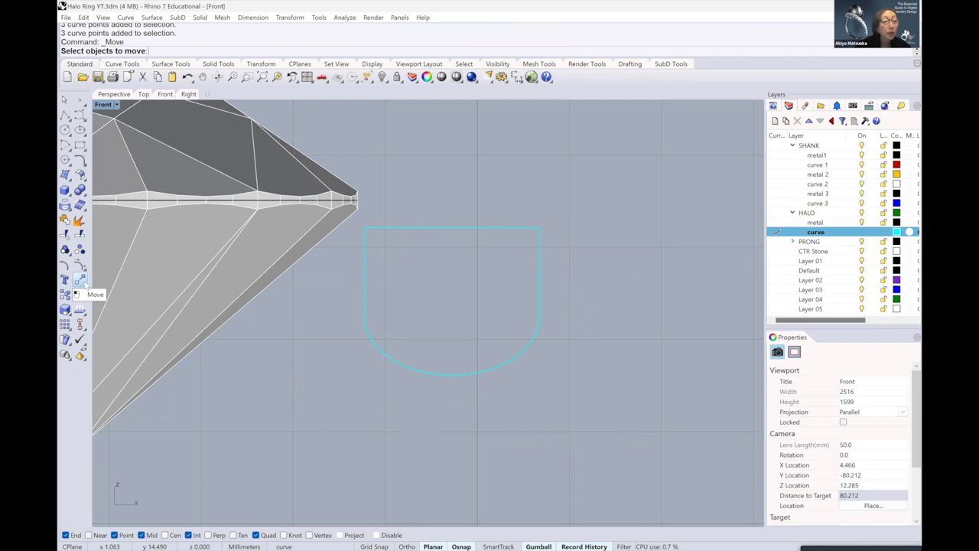
{"action": "left_click", "coordinate": [81, 299]}
{"action": "left_click", "coordinate": [370, 229]}
{"action": "key", "text": "Return"}
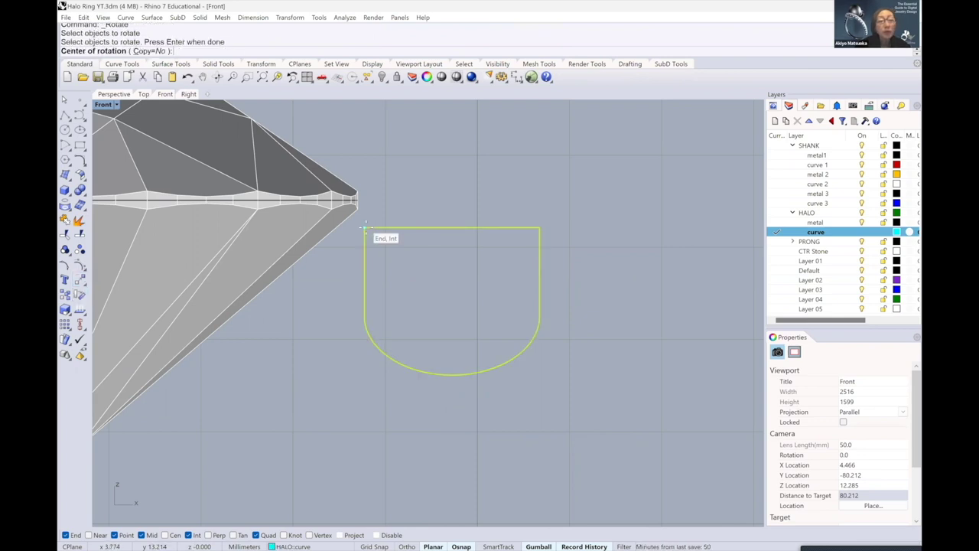
{"action": "left_click", "coordinate": [365, 227]}
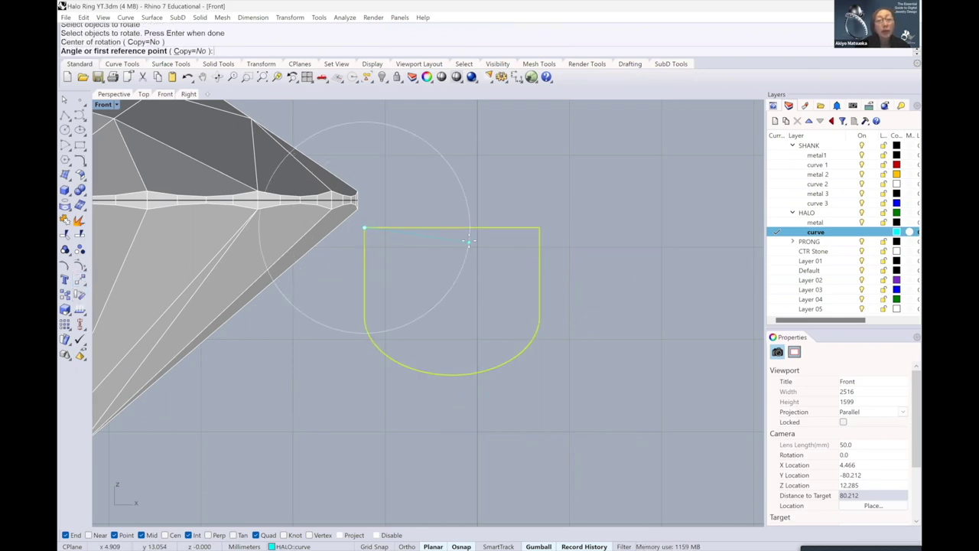
{"action": "type", "text": "-15"}
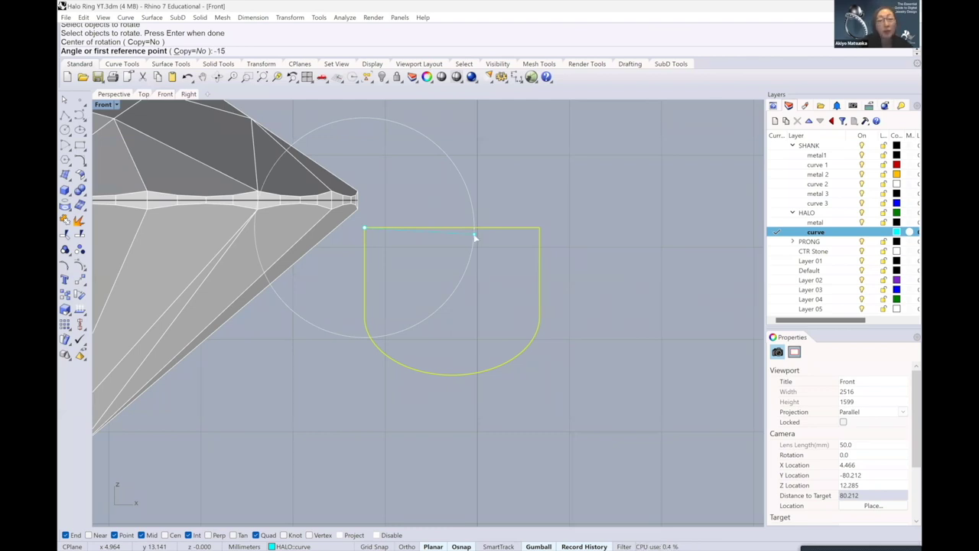
{"action": "key", "text": "Return"}
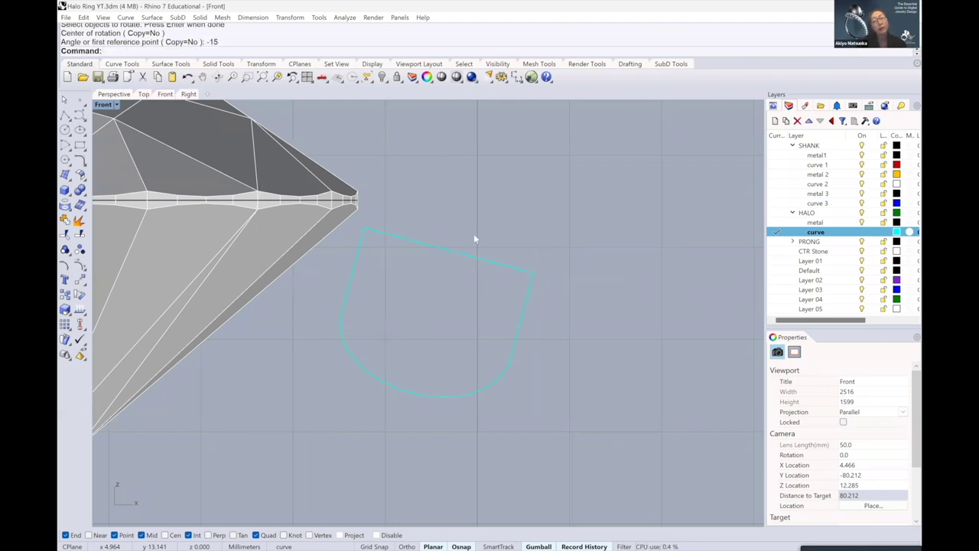
{"action": "mouse_move", "coordinate": [474, 233]}
{"action": "right_mouse_down", "text": "ctrl+shift"}
{"action": "mouse_move", "coordinate": [455, 255]}
{"action": "mouse_move", "coordinate": [490, 207]}
{"action": "right_mouse_up", "text": "ctrl+shift"}
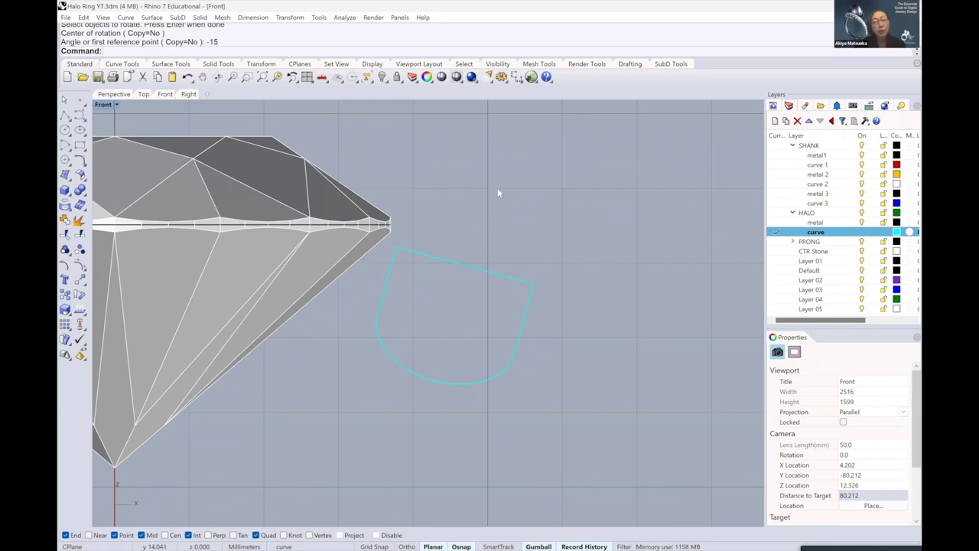
Switch to the Perspective view and make the HALO metal layer current
{"action": "key", "text": "Home"}
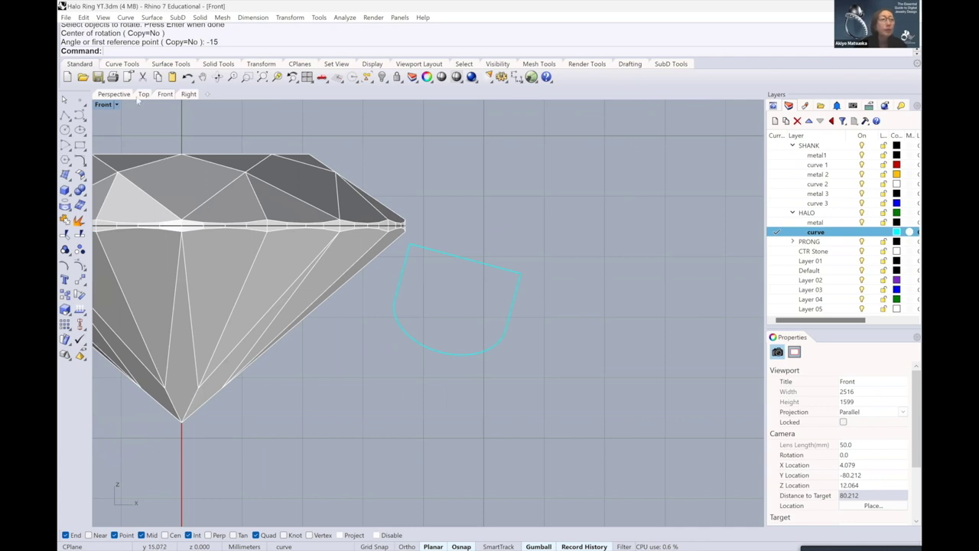
{"action": "key", "text": "ctrl+Tab"}
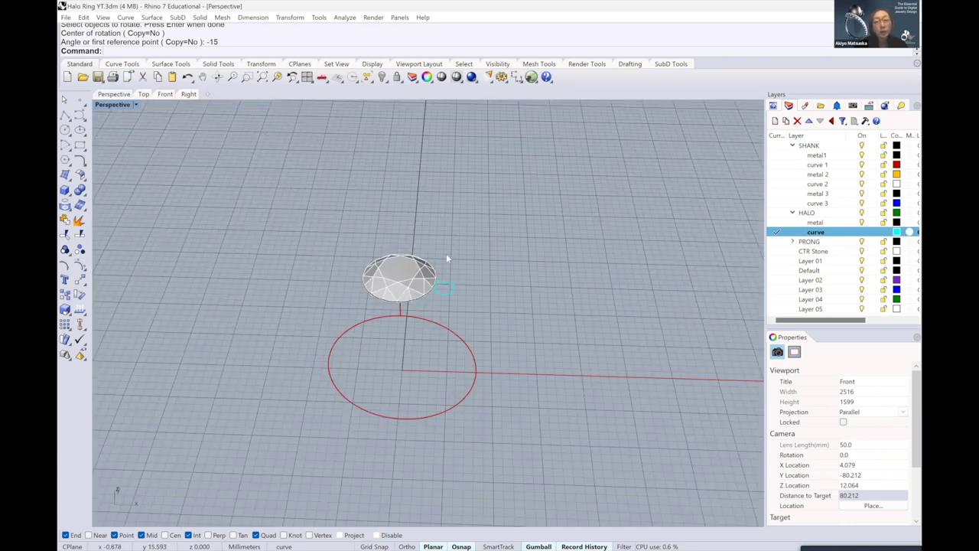
{"action": "scroll", "coordinate": [436, 263], "scroll_direction": "down", "scroll_amount": 2}
{"action": "scroll", "coordinate": [744, 197], "scroll_direction": "up", "scroll_amount": 5}
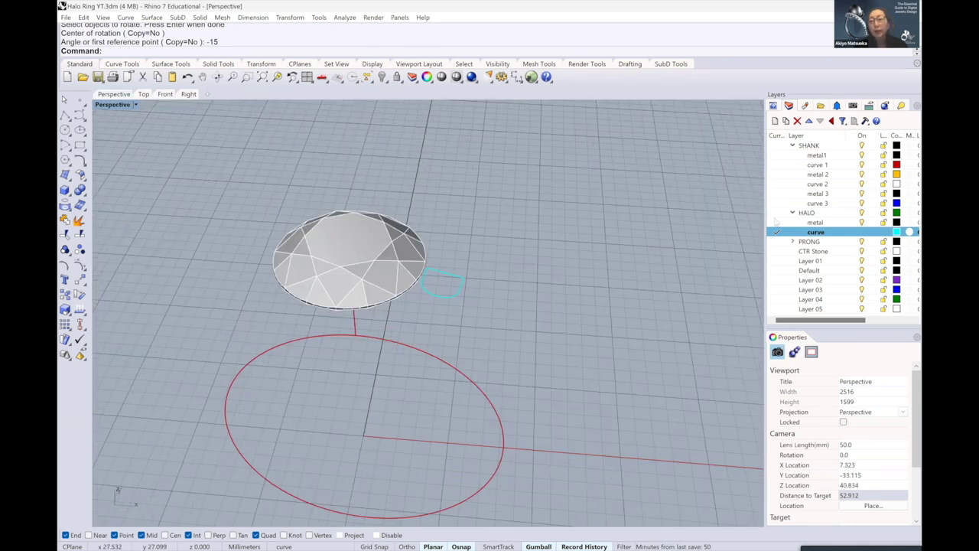
{"action": "left_click", "coordinate": [776, 222]}
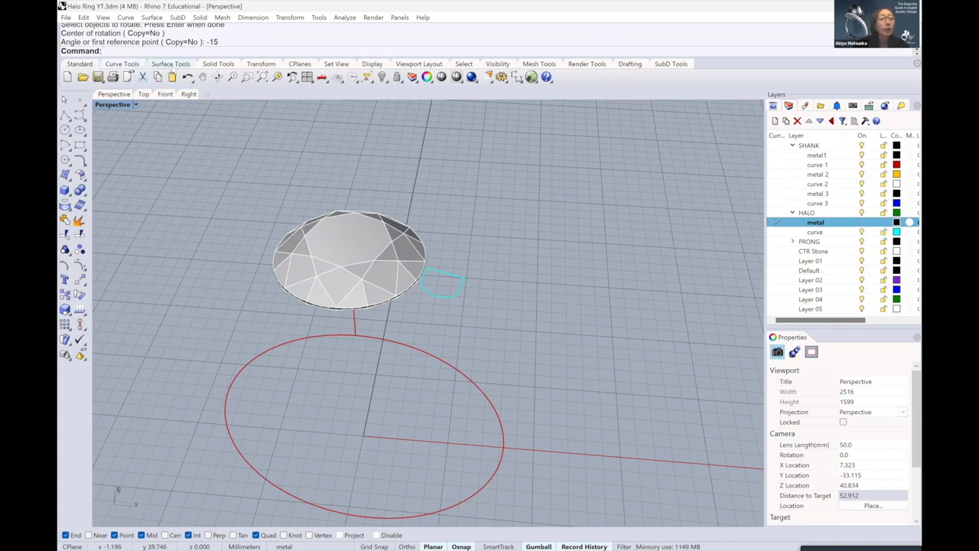
{"action": "left_click", "coordinate": [170, 64]}
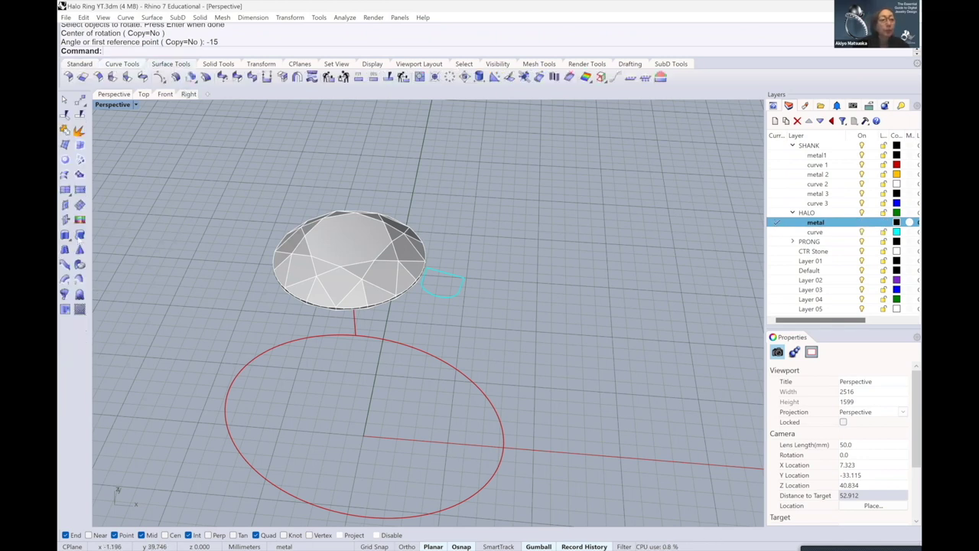
Revolve the halo profile 360° around the vertical axis through the origin
{"action": "left_click", "coordinate": [64, 294]}
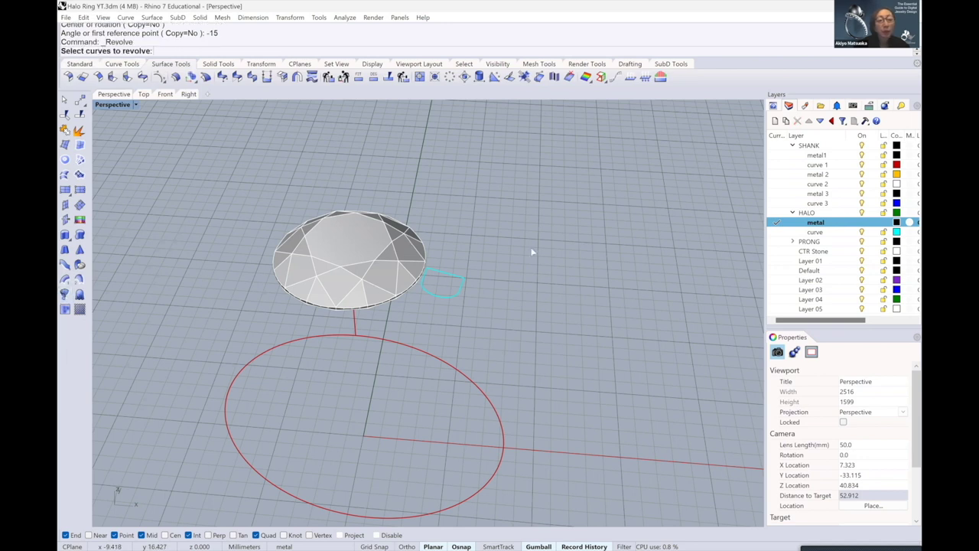
{"action": "left_click", "coordinate": [453, 280]}
{"action": "key", "text": "Return"}
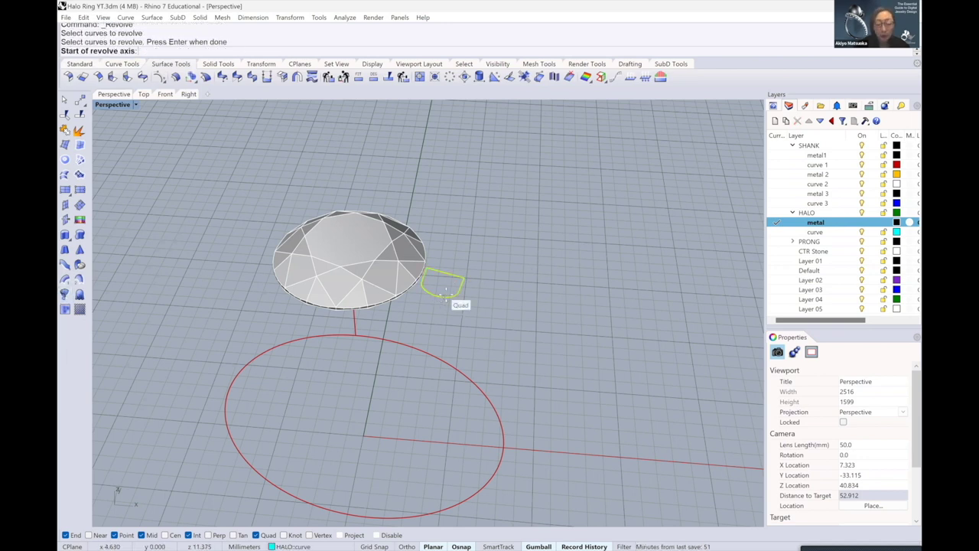
{"action": "type", "text": "0"}
{"action": "key", "text": "Return"}
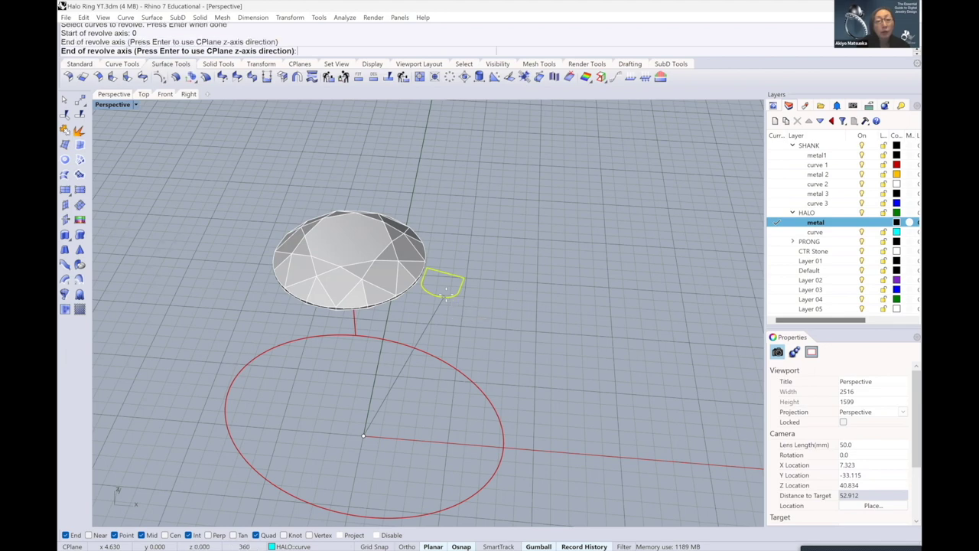
{"action": "key", "text": "Return"}
{"action": "key", "text": "Return"}
{"action": "key", "text": "Return"}
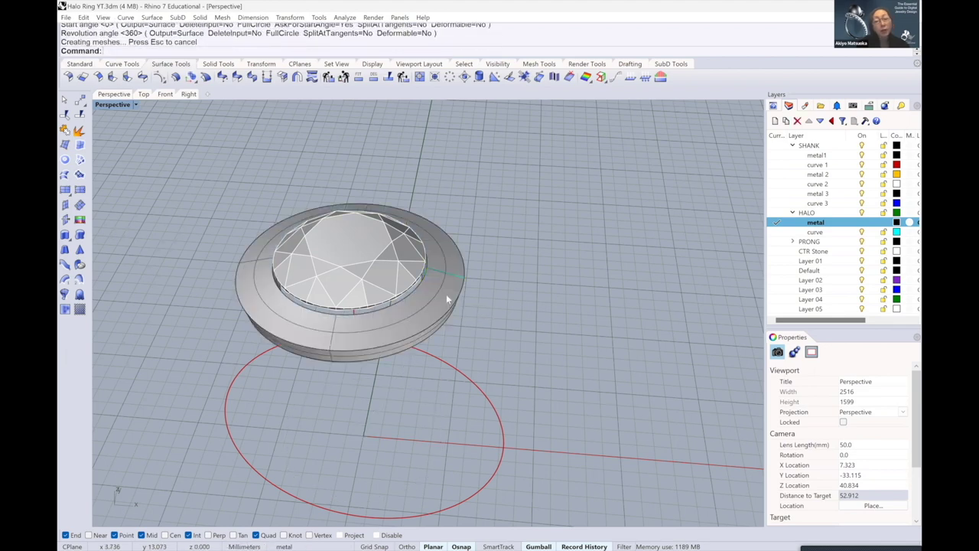
Orbit low to inspect the new halo band, then bring up the File menu
{"action": "mouse_move", "coordinate": [464, 257]}
{"action": "right_mouse_down"}
{"action": "mouse_move", "coordinate": [457, 302]}
{"action": "mouse_move", "coordinate": [494, 280]}
{"action": "mouse_move", "coordinate": [496, 300]}
{"action": "mouse_move", "coordinate": [472, 277]}
{"action": "mouse_move", "coordinate": [352, 259]}
{"action": "mouse_move", "coordinate": [370, 242]}
{"action": "right_mouse_up"}
{"action": "scroll", "coordinate": [370, 242], "scroll_direction": "up", "scroll_amount": 3}
{"action": "scroll", "coordinate": [369, 234], "scroll_direction": "up", "scroll_amount": 2}
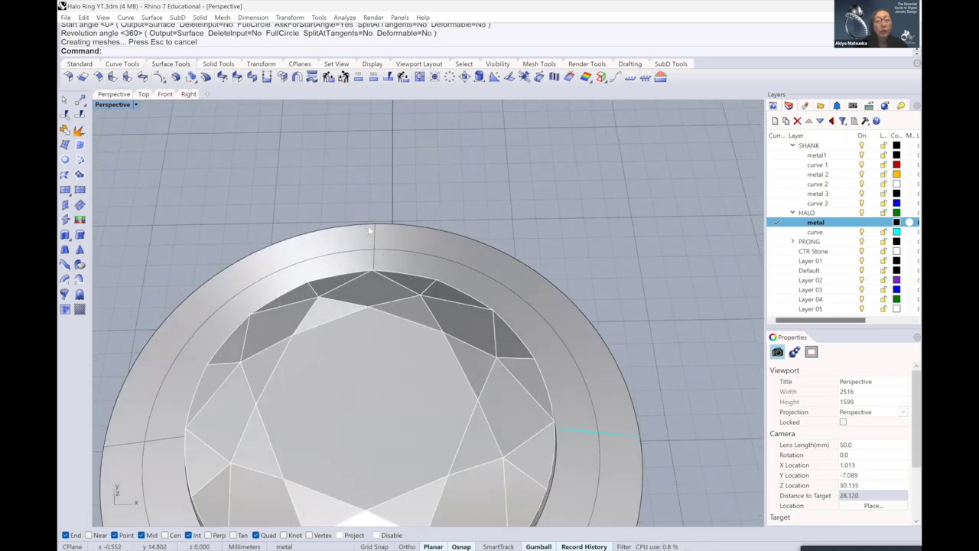
{"action": "scroll", "coordinate": [370, 242], "scroll_direction": "up", "scroll_amount": 2}
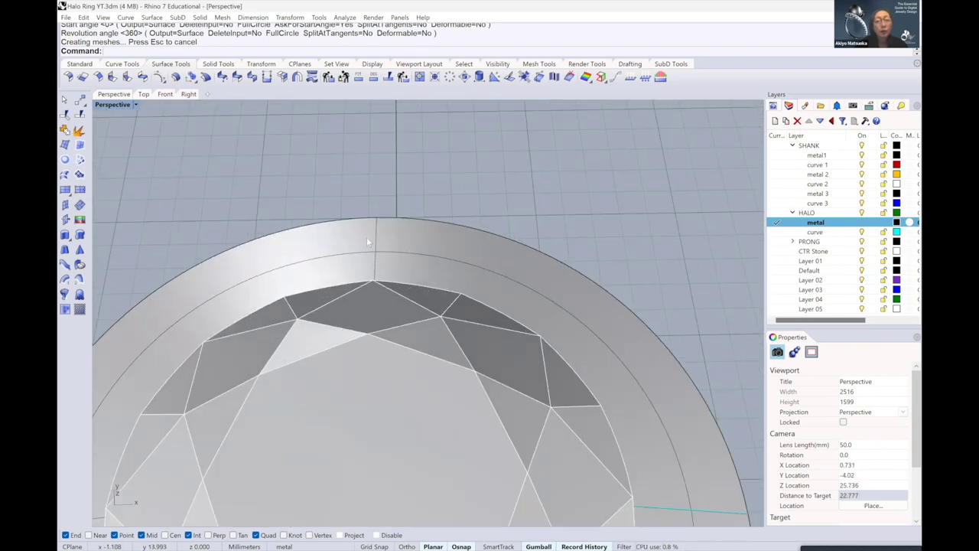
{"action": "scroll", "coordinate": [367, 243], "scroll_direction": "down", "scroll_amount": 2}
{"action": "scroll", "coordinate": [366, 242], "scroll_direction": "down", "scroll_amount": 2}
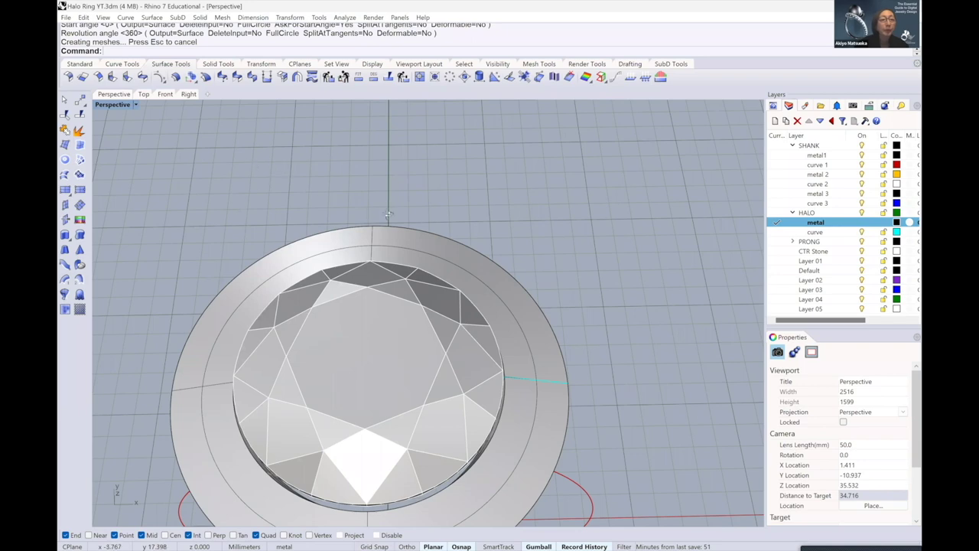
{"action": "right_click_drag", "start_coordinate": [388, 214], "coordinate": [198, 148]}
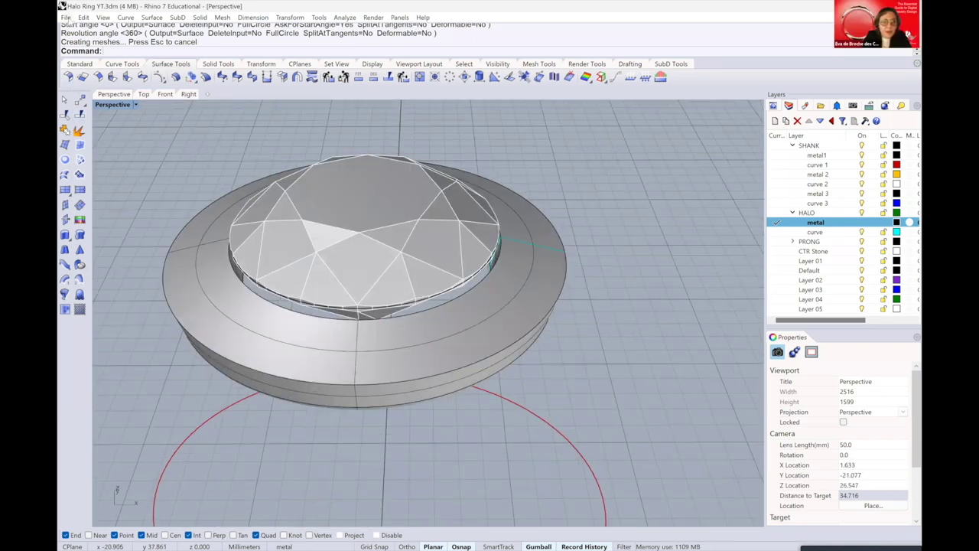
{"action": "left_click", "coordinate": [67, 18]}
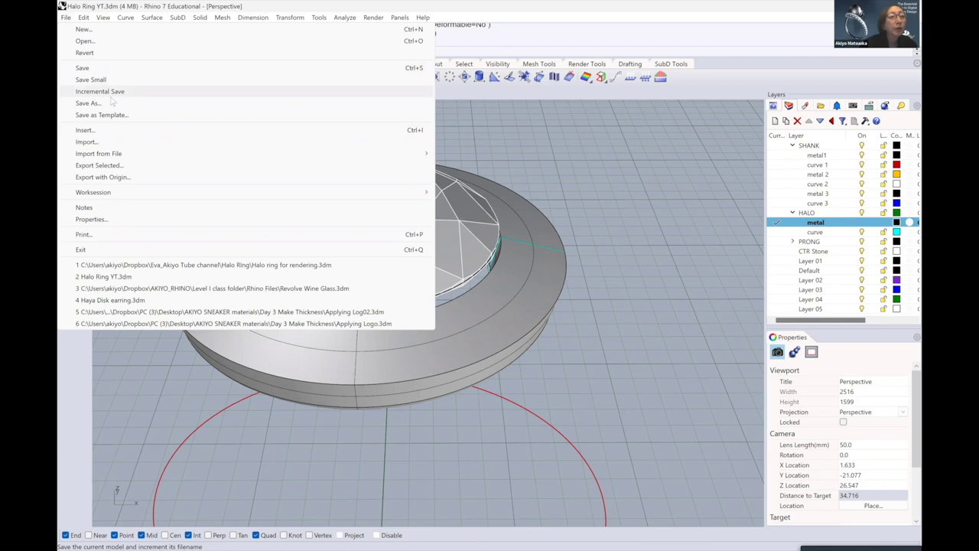
{"action": "left_click", "coordinate": [110, 141]}
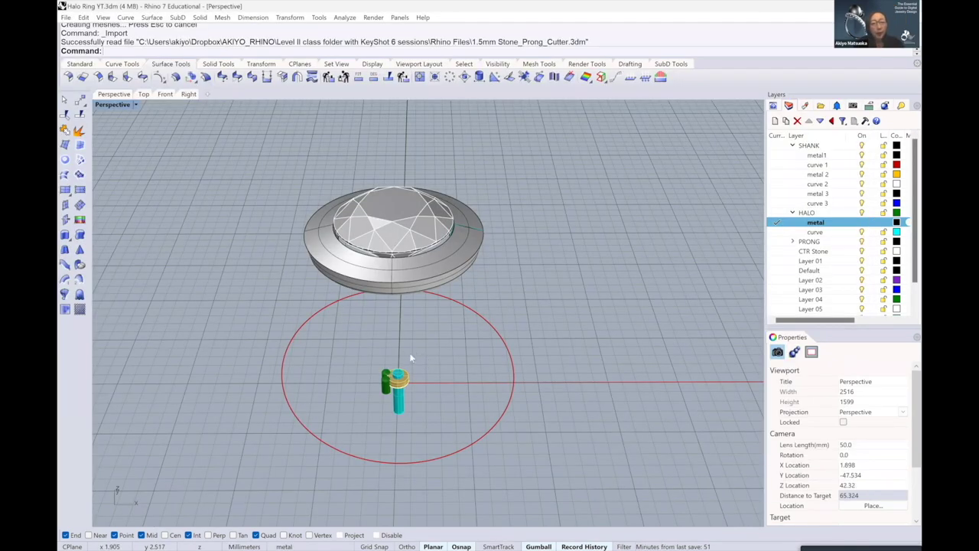
{"action": "scroll", "coordinate": [387, 364], "scroll_direction": "up", "scroll_amount": 5}
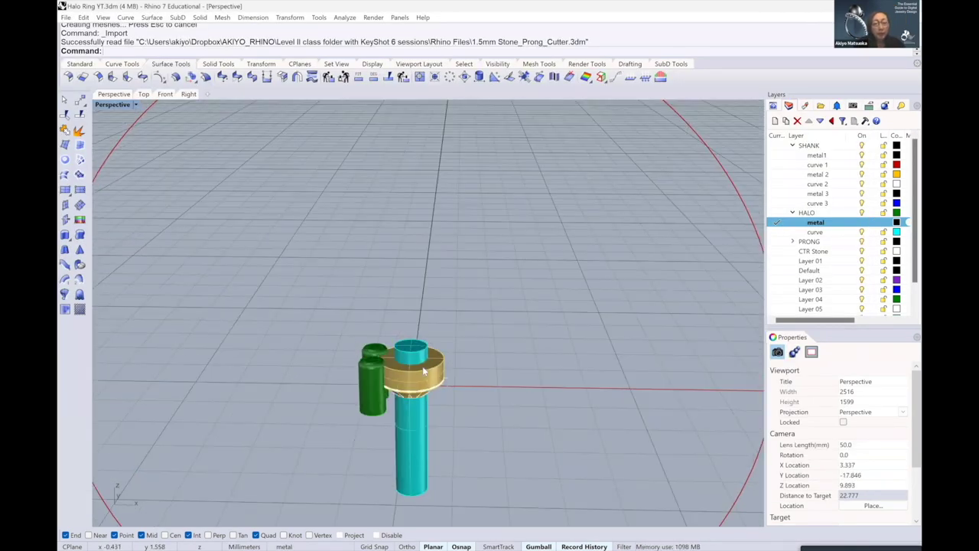
{"action": "scroll", "coordinate": [399, 359], "scroll_direction": "up", "scroll_amount": 3}
{"action": "right_click_drag", "start_coordinate": [410, 353], "coordinate": [406, 364]}
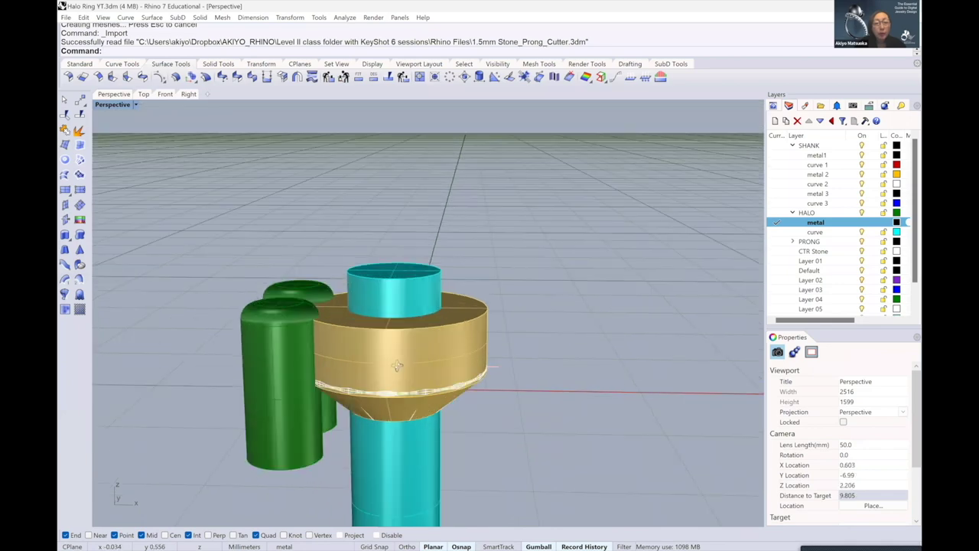
{"action": "scroll", "coordinate": [454, 302], "scroll_direction": "up", "scroll_amount": 2}
{"action": "scroll", "coordinate": [453, 288], "scroll_direction": "down", "scroll_amount": 1}
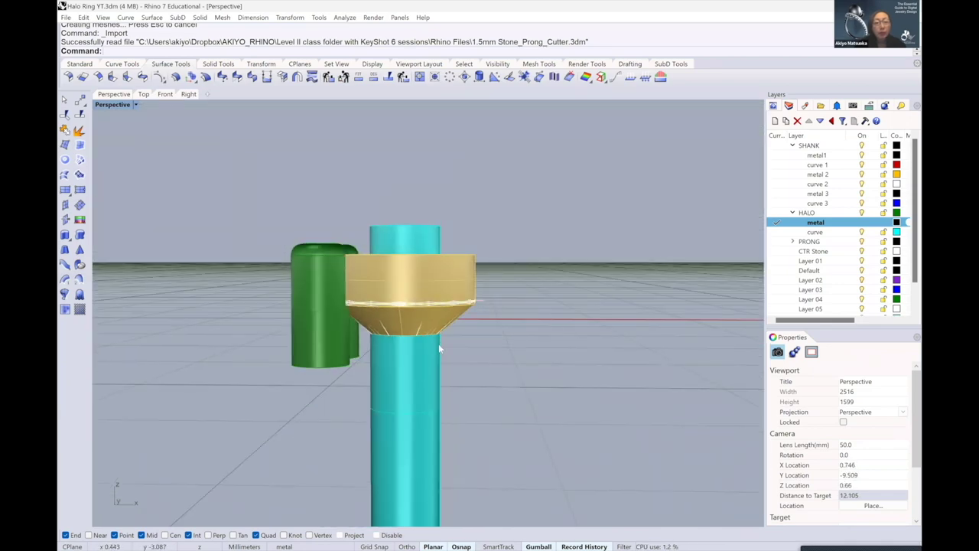
{"action": "right_click_drag", "start_coordinate": [324, 334], "coordinate": [321, 330]}
{"action": "left_click", "coordinate": [322, 330]}
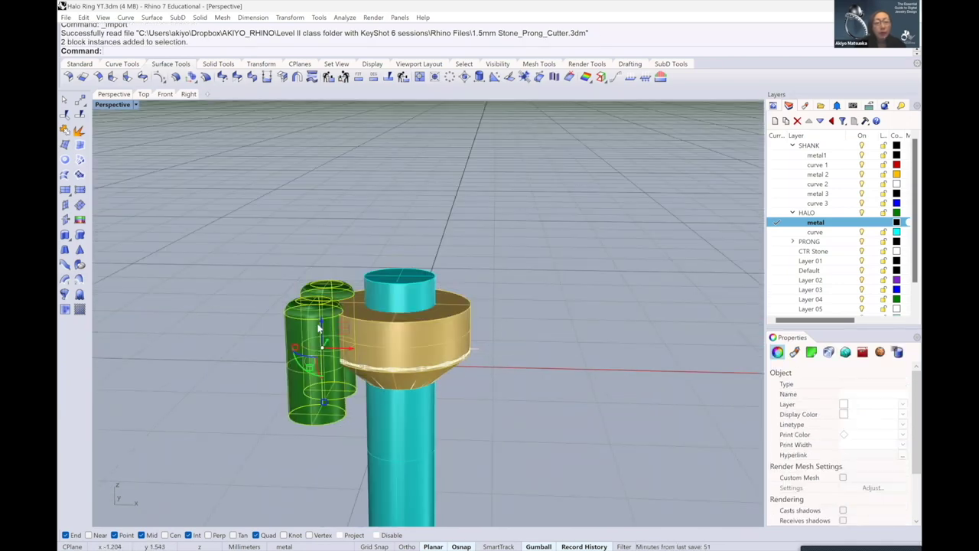
{"action": "left_click", "coordinate": [307, 246]}
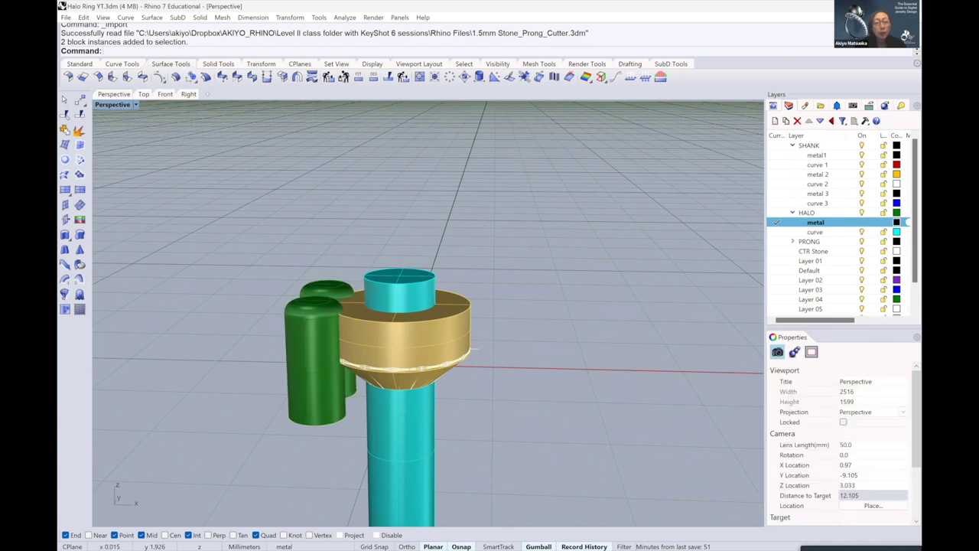
{"action": "left_click", "coordinate": [460, 310]}
{"action": "left_click", "coordinate": [488, 300]}
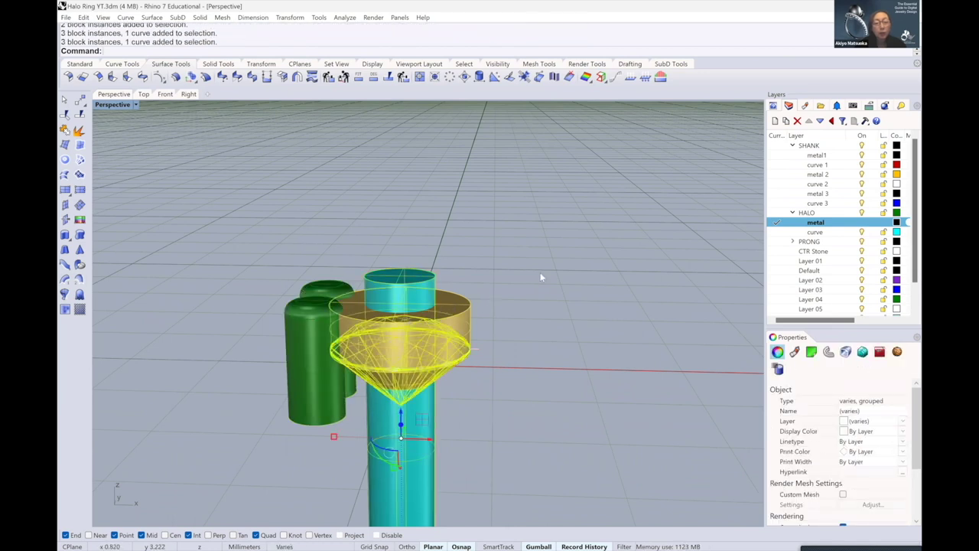
{"action": "left_click", "coordinate": [228, 300]}
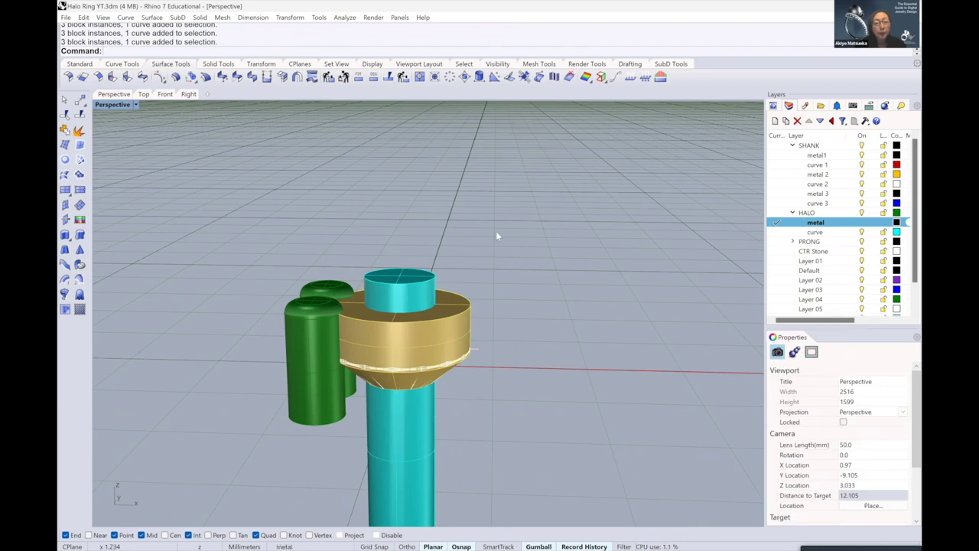
{"action": "scroll", "coordinate": [496, 231], "scroll_direction": "down", "scroll_amount": 2}
{"action": "scroll", "coordinate": [489, 241], "scroll_direction": "down", "scroll_amount": 2}
{"action": "right_click_drag", "start_coordinate": [489, 243], "coordinate": [507, 242]}
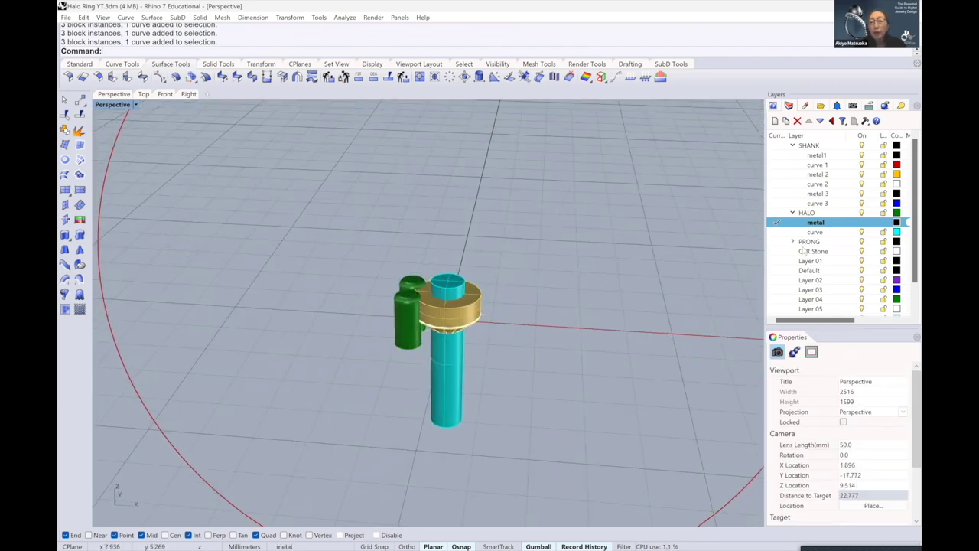
{"action": "scroll", "coordinate": [827, 288], "scroll_direction": "down", "scroll_amount": 1}
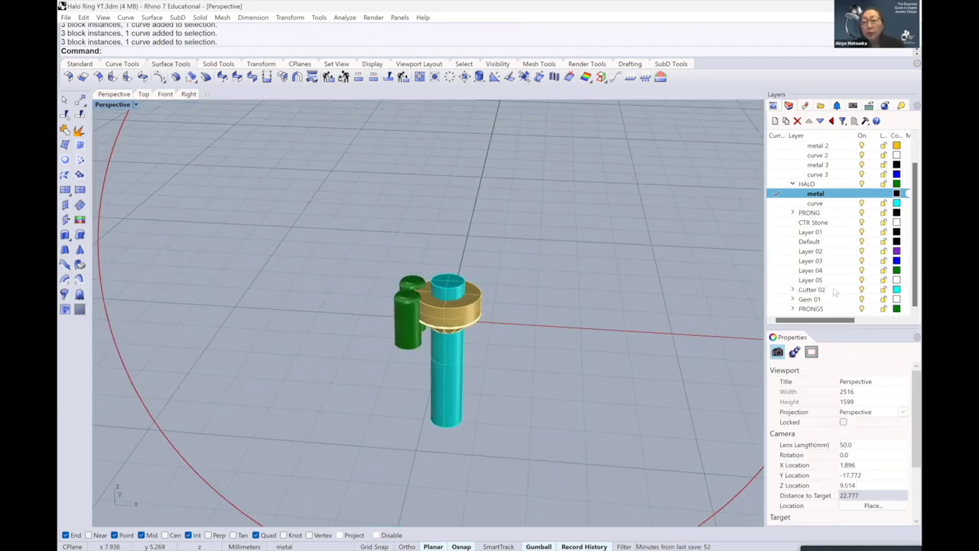
{"action": "left_click", "coordinate": [862, 299], "text": "ctrl"}
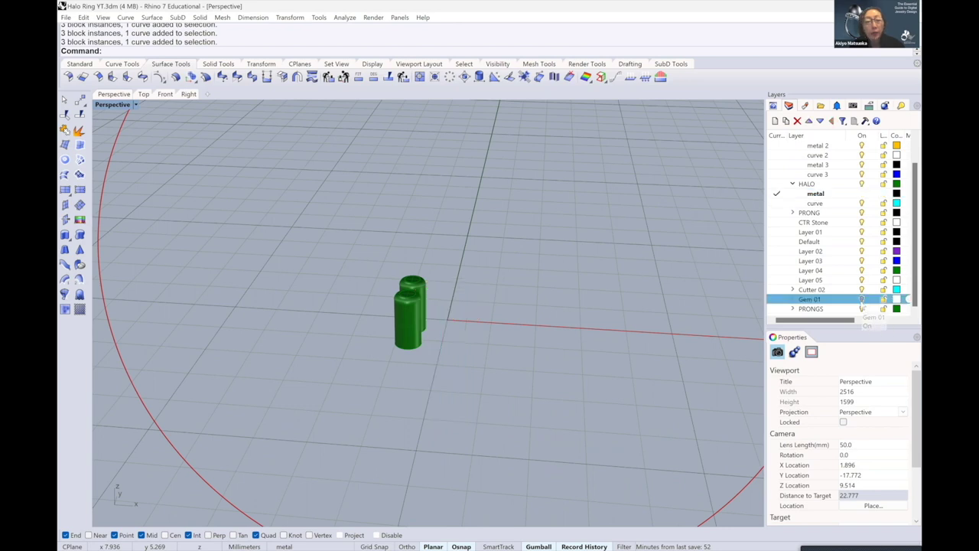
{"action": "left_click", "coordinate": [862, 299], "text": "ctrl"}
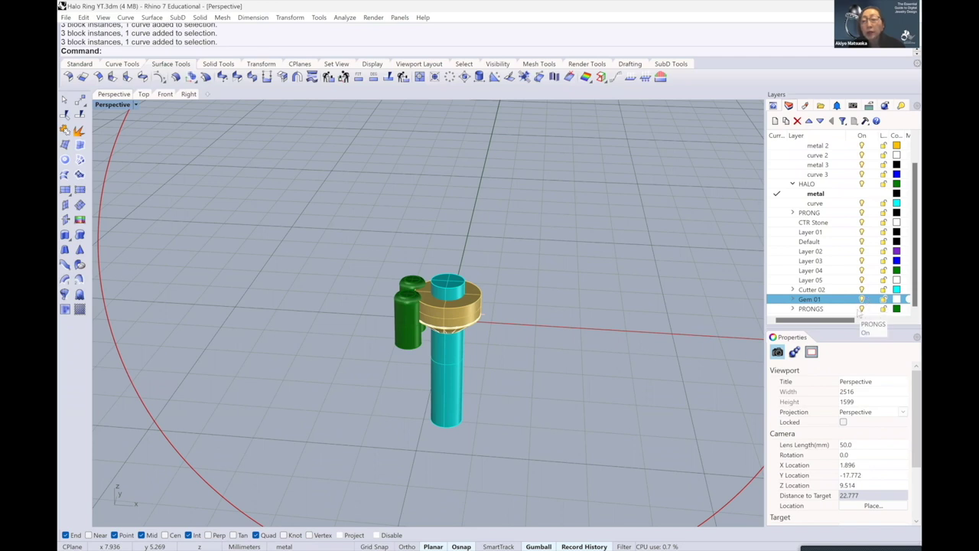
{"action": "left_click", "coordinate": [861, 289]}
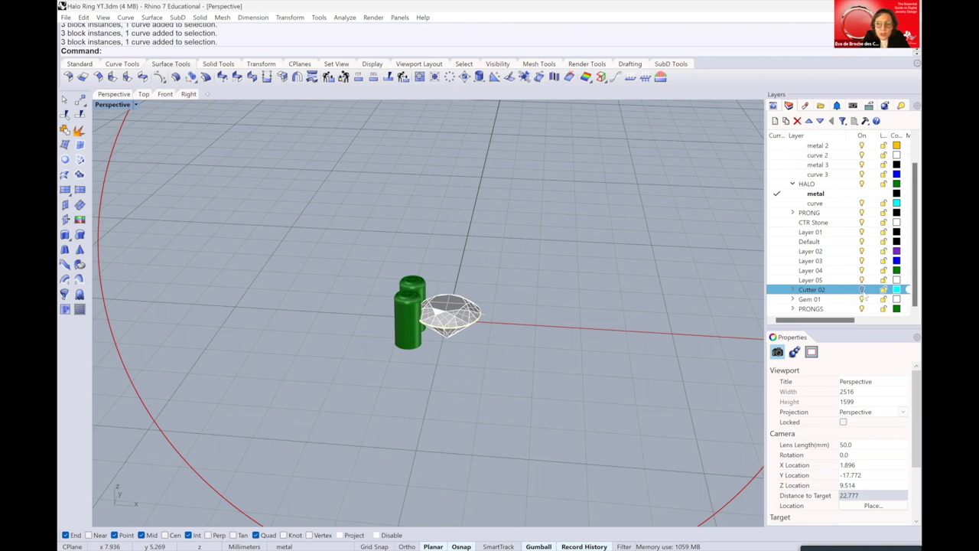
{"action": "left_click", "coordinate": [862, 289]}
{"action": "scroll", "coordinate": [447, 291], "scroll_direction": "up", "scroll_amount": 1}
{"action": "scroll", "coordinate": [449, 305], "scroll_direction": "up", "scroll_amount": 4}
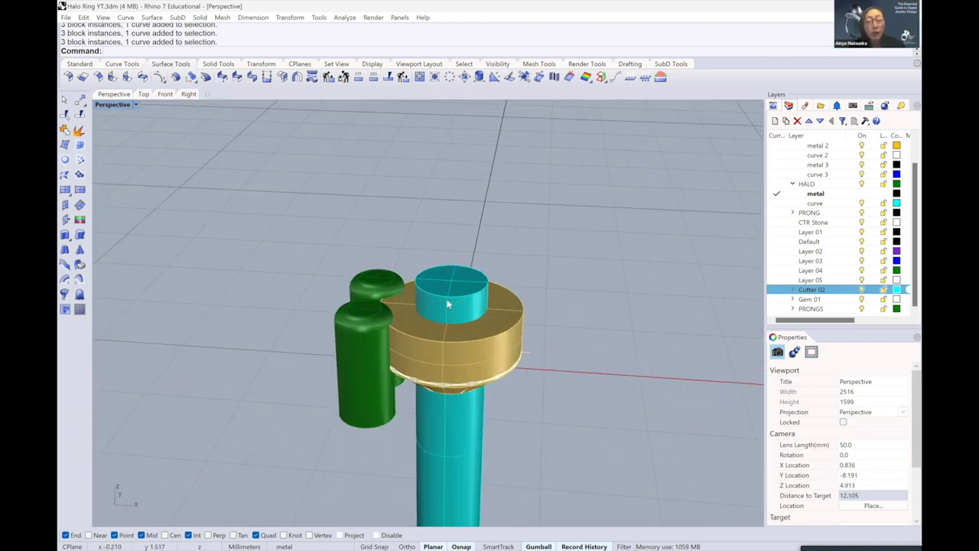
{"action": "right_click_drag", "start_coordinate": [448, 305], "coordinate": [411, 334]}
{"action": "scroll", "coordinate": [411, 330], "scroll_direction": "up", "scroll_amount": 2}
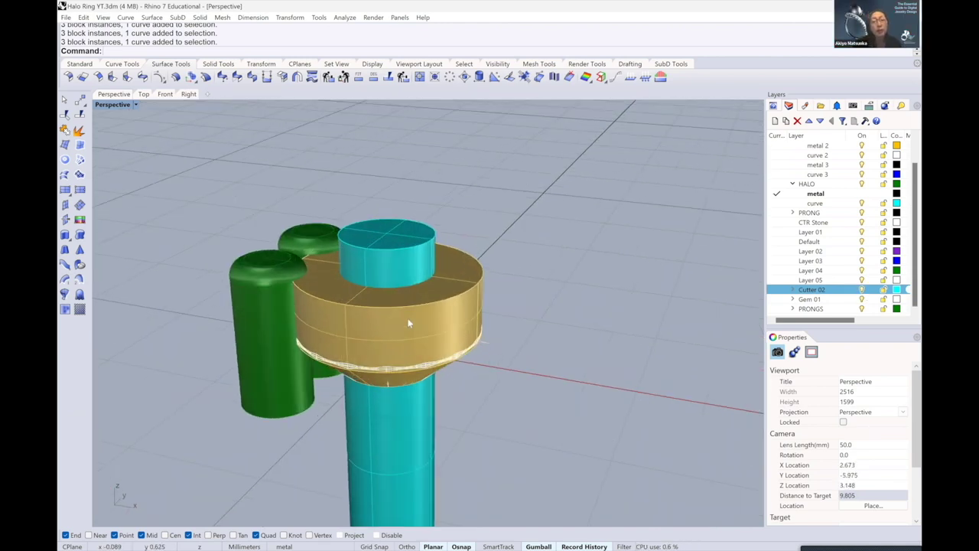
{"action": "scroll", "coordinate": [409, 323], "scroll_direction": "down", "scroll_amount": 2}
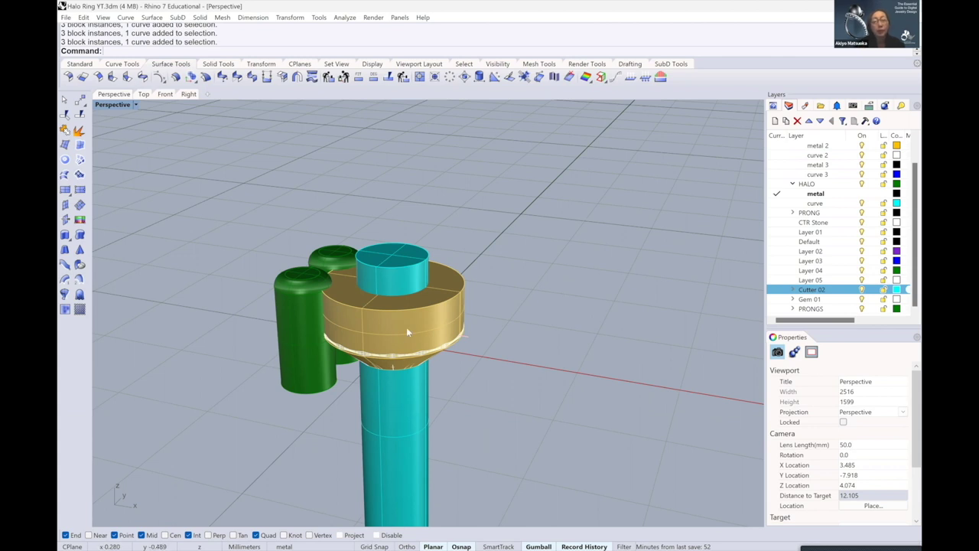
{"action": "key", "text": "ctrl+i"}
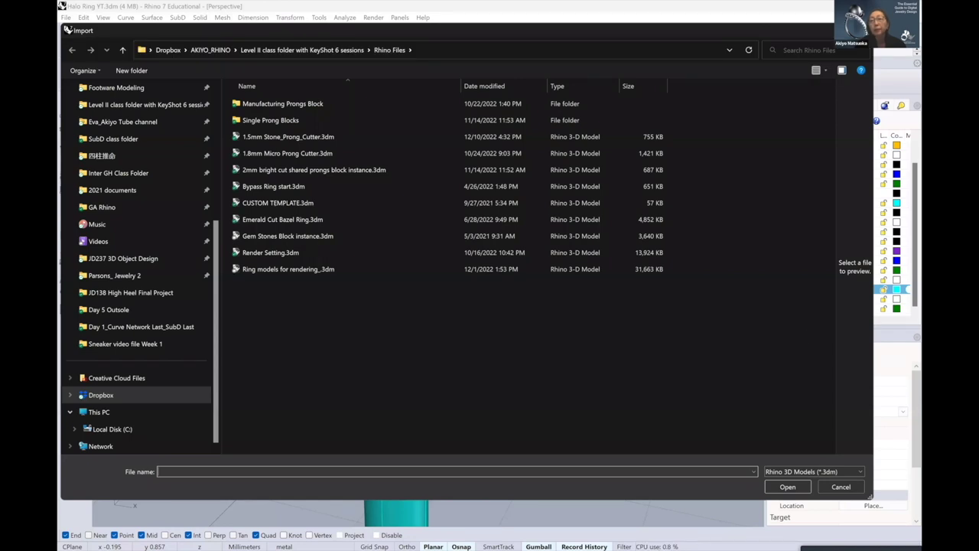
{"action": "key", "text": "Escape"}
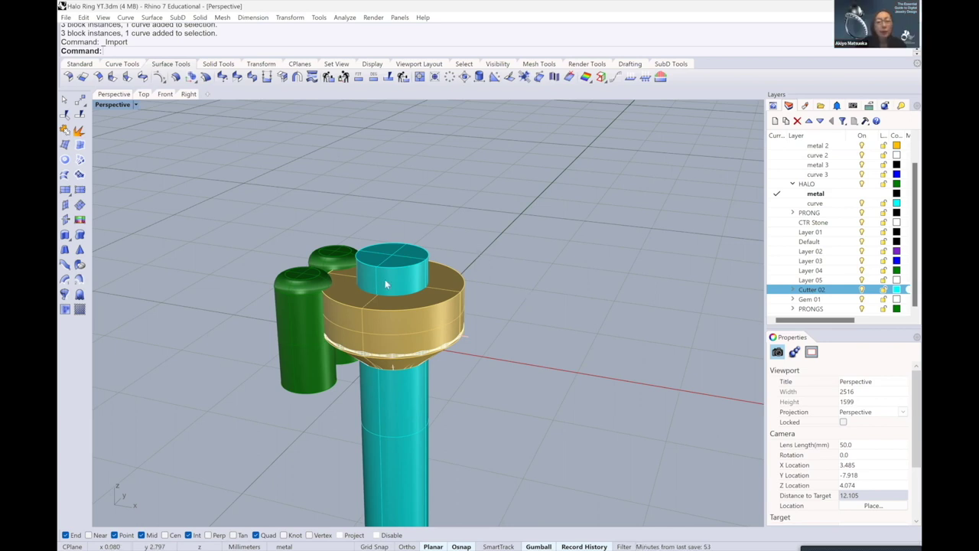
Turn off the Cutter 02 layer, leaving only the gem and green prongs visible
{"action": "right_click_drag", "start_coordinate": [387, 282], "coordinate": [415, 281]}
{"action": "scroll", "coordinate": [420, 279], "scroll_direction": "up", "scroll_amount": 2}
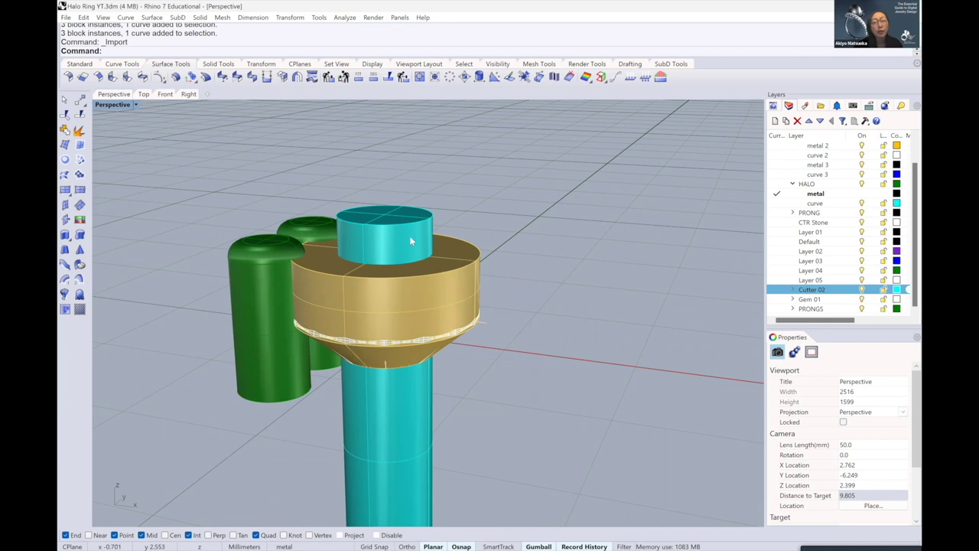
{"action": "scroll", "coordinate": [417, 222], "scroll_direction": "down", "scroll_amount": 2}
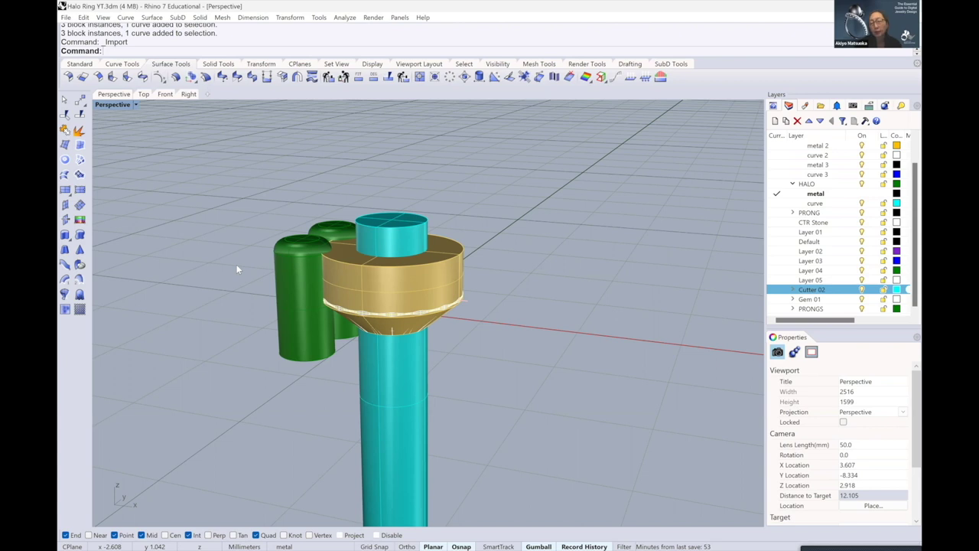
{"action": "scroll", "coordinate": [399, 279], "scroll_direction": "up", "scroll_amount": 2}
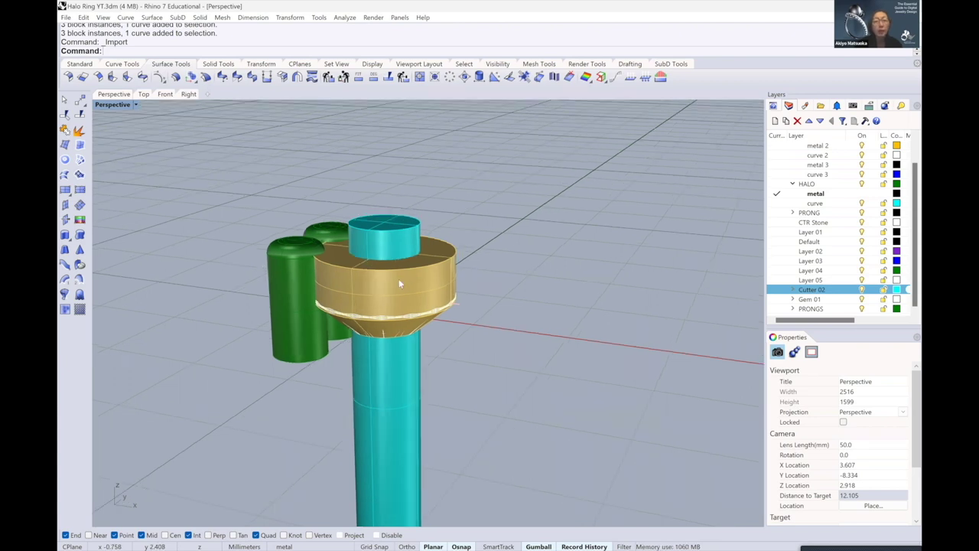
{"action": "scroll", "coordinate": [328, 271], "scroll_direction": "up", "scroll_amount": 2}
{"action": "scroll", "coordinate": [354, 269], "scroll_direction": "up", "scroll_amount": 2}
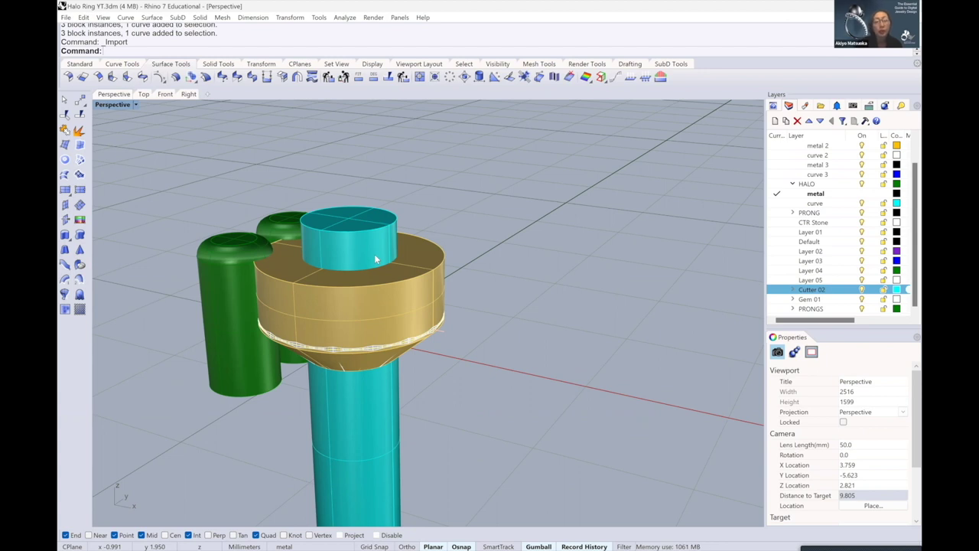
{"action": "right_click_drag", "start_coordinate": [372, 241], "coordinate": [395, 236]}
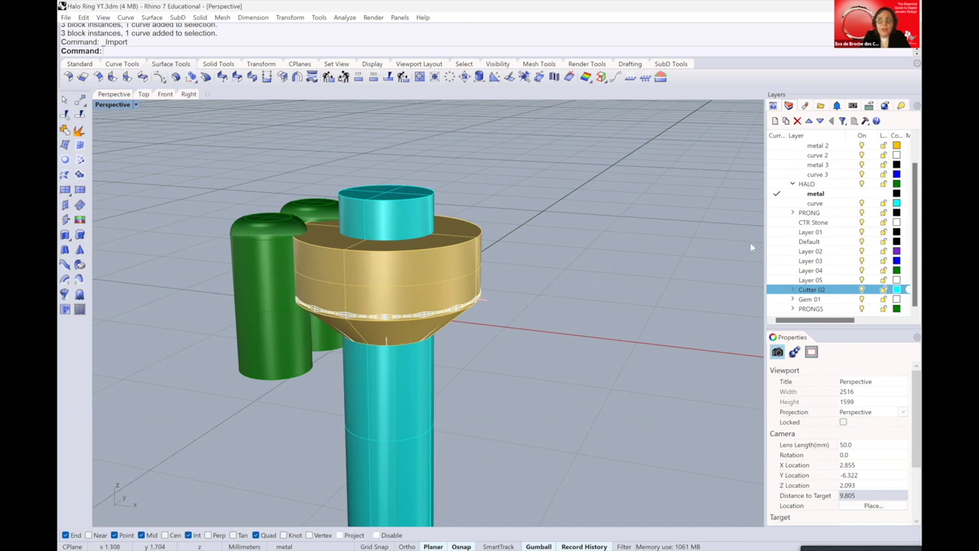
{"action": "left_click", "coordinate": [862, 290]}
Orbit to a close top-down view of the halo band's rim
{"action": "scroll", "coordinate": [462, 213], "scroll_direction": "down", "scroll_amount": 3}
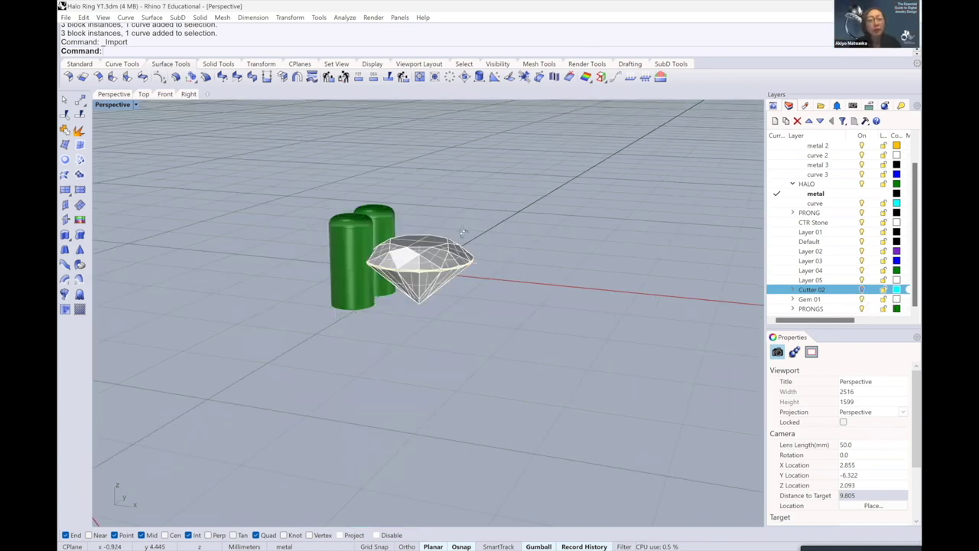
{"action": "scroll", "coordinate": [464, 260], "scroll_direction": "down", "scroll_amount": 1}
{"action": "scroll", "coordinate": [465, 258], "scroll_direction": "down", "scroll_amount": 2}
{"action": "scroll", "coordinate": [475, 250], "scroll_direction": "down", "scroll_amount": 2}
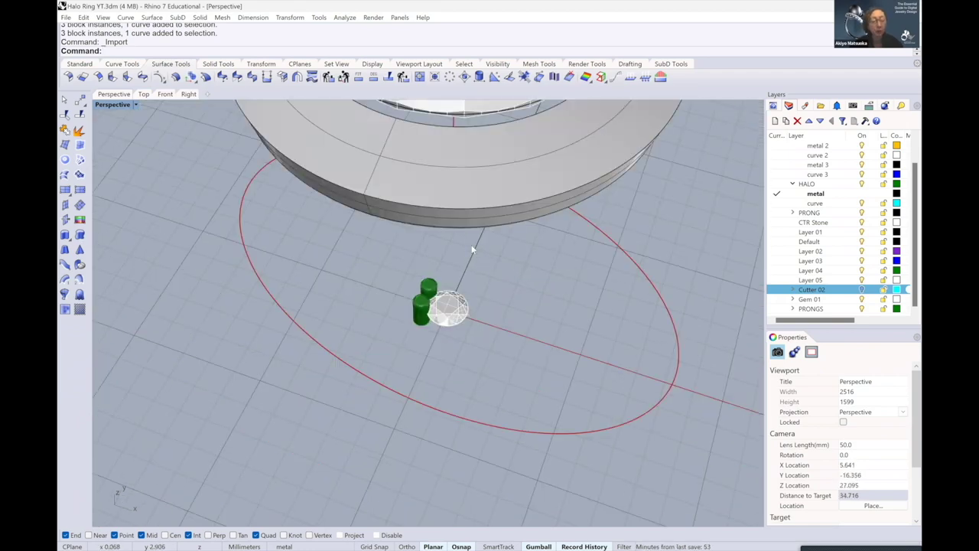
{"action": "mouse_move", "coordinate": [450, 324]}
{"action": "right_mouse_down"}
{"action": "mouse_move", "coordinate": [437, 179]}
{"action": "mouse_move", "coordinate": [463, 192]}
{"action": "mouse_move", "coordinate": [450, 188]}
{"action": "right_mouse_up"}
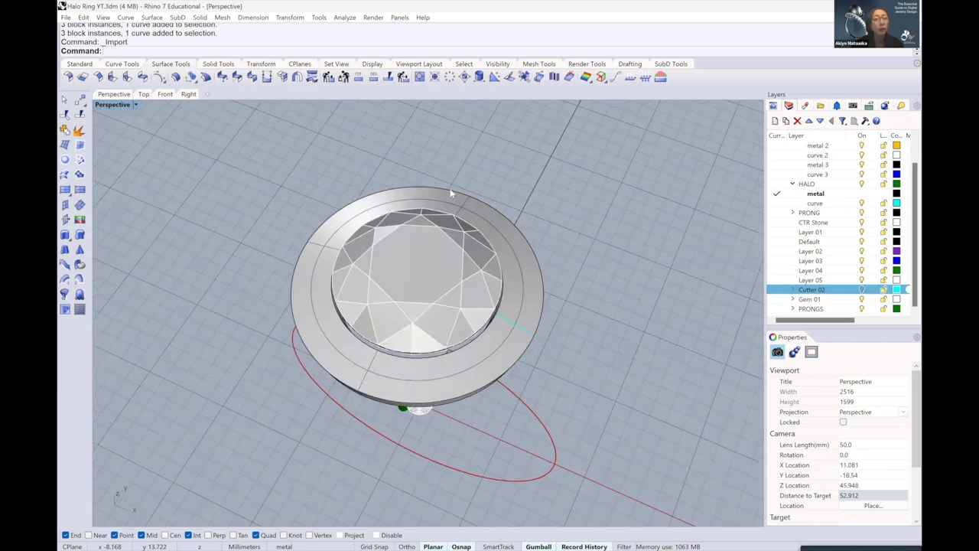
{"action": "right_click_drag", "start_coordinate": [313, 186], "coordinate": [359, 202]}
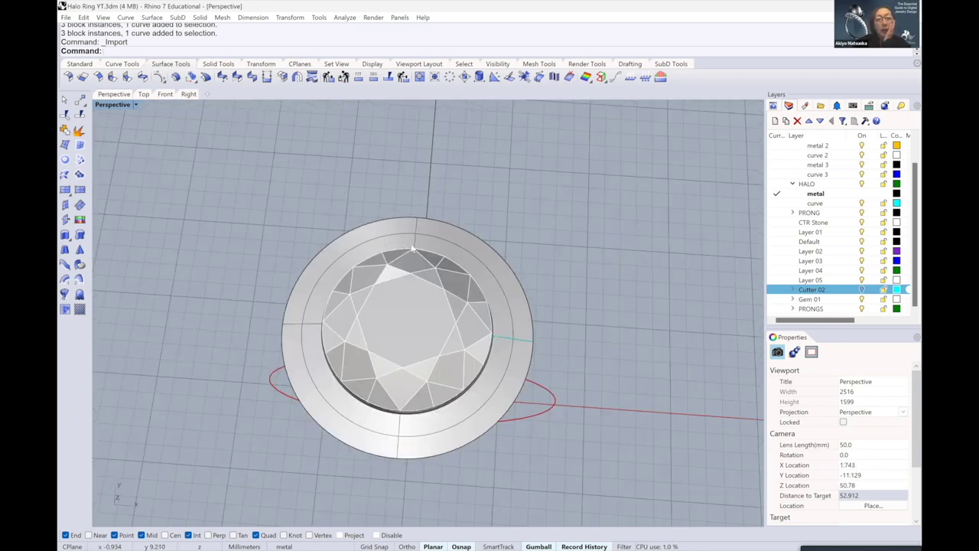
{"action": "scroll", "coordinate": [429, 228], "scroll_direction": "up", "scroll_amount": 5}
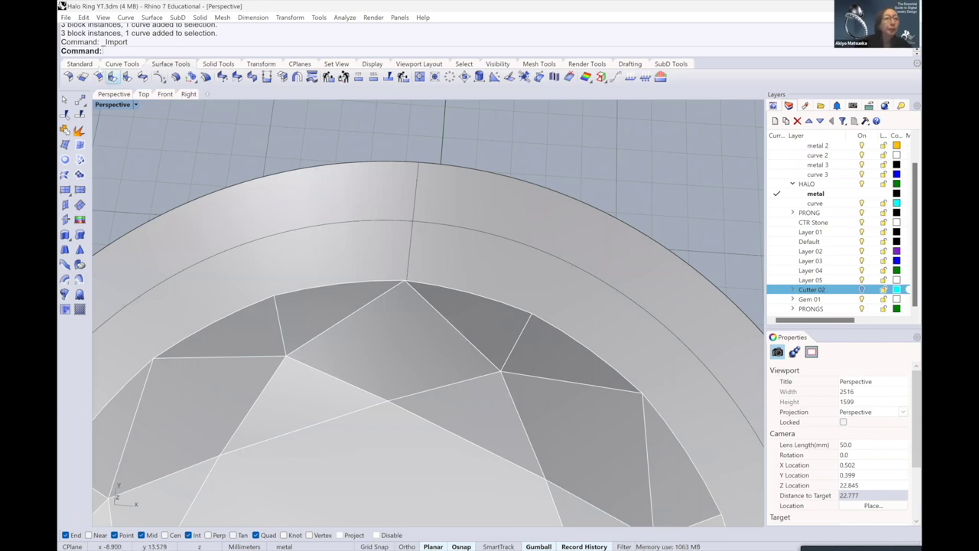
{"action": "left_click", "coordinate": [79, 63]}
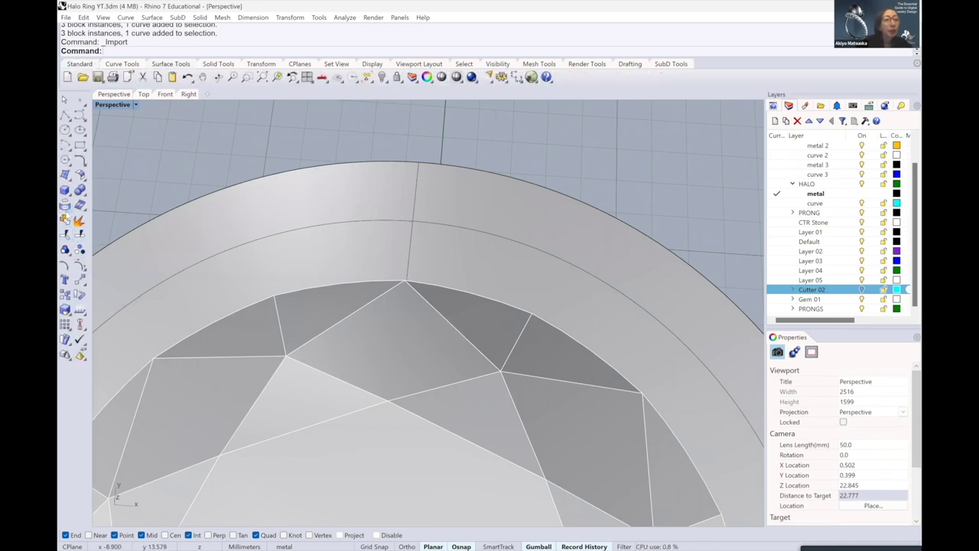
{"action": "left_click", "coordinate": [65, 206]}
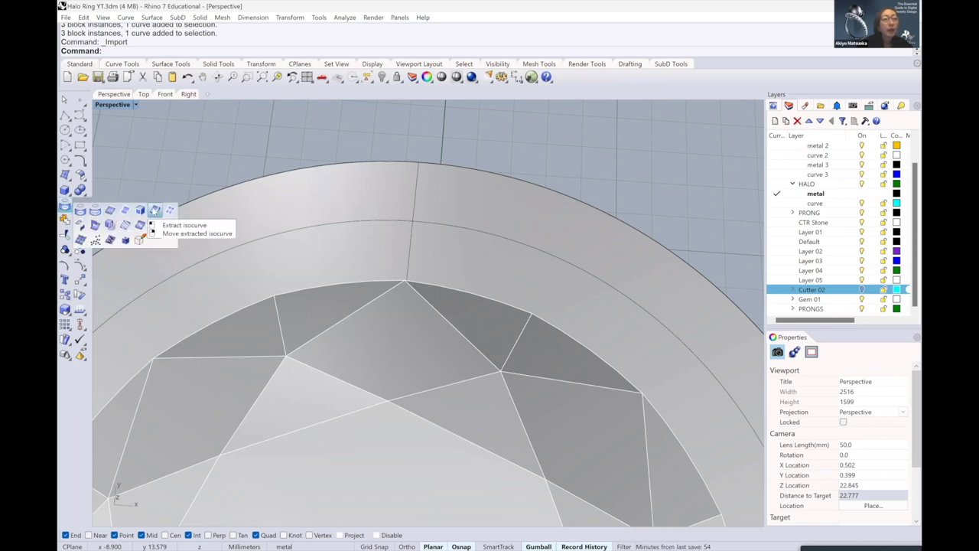
Extract the closed isocurve running around the top of the halo band surface
{"action": "left_click", "coordinate": [152, 222]}
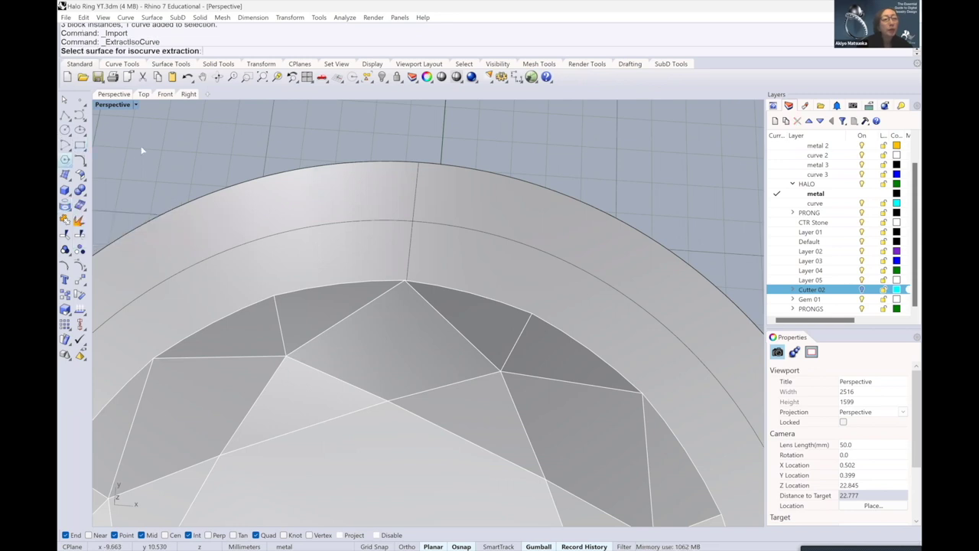
{"action": "left_click", "coordinate": [412, 220]}
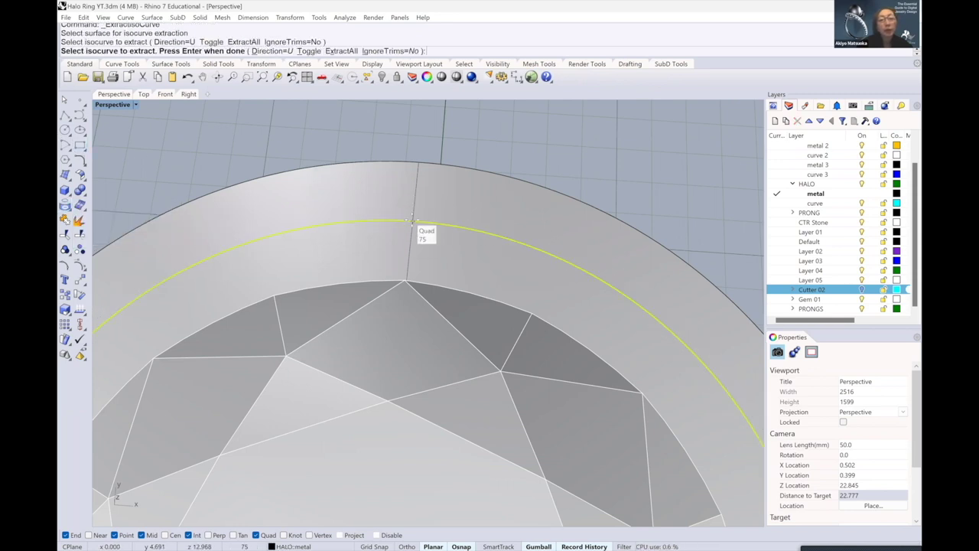
{"action": "key", "text": "Return"}
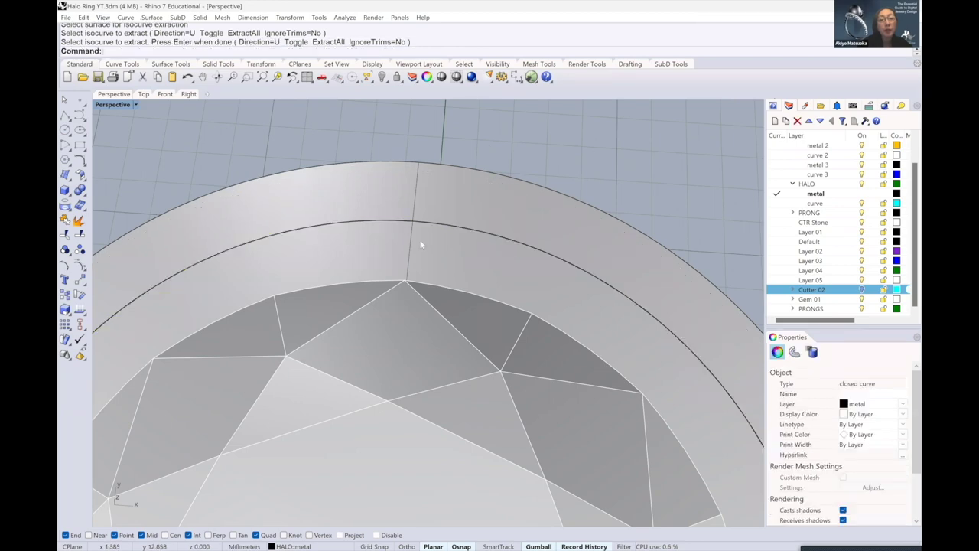
{"action": "scroll", "coordinate": [416, 224], "scroll_direction": "down", "scroll_amount": 5}
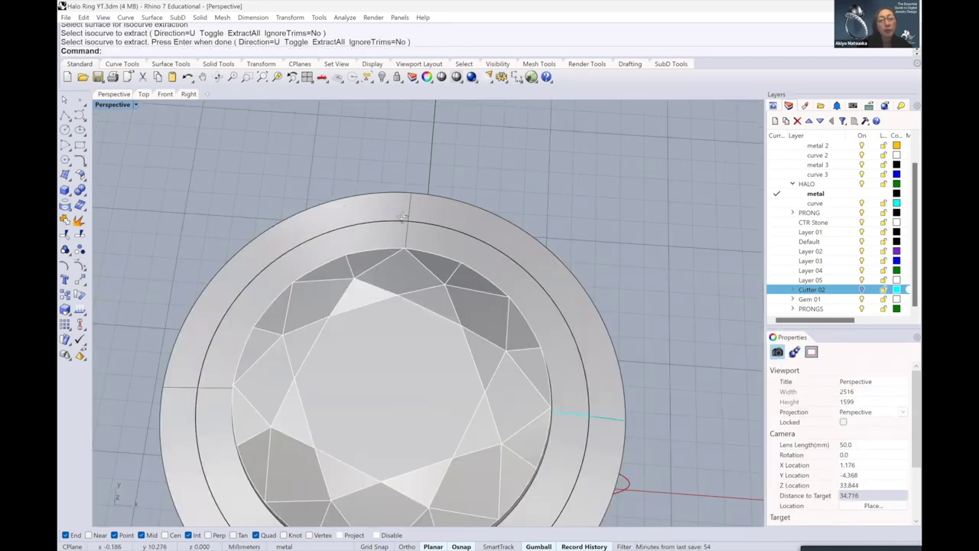
{"action": "right_click_drag", "start_coordinate": [417, 223], "coordinate": [412, 233]}
{"action": "scroll", "coordinate": [413, 227], "scroll_direction": "down", "scroll_amount": 2}
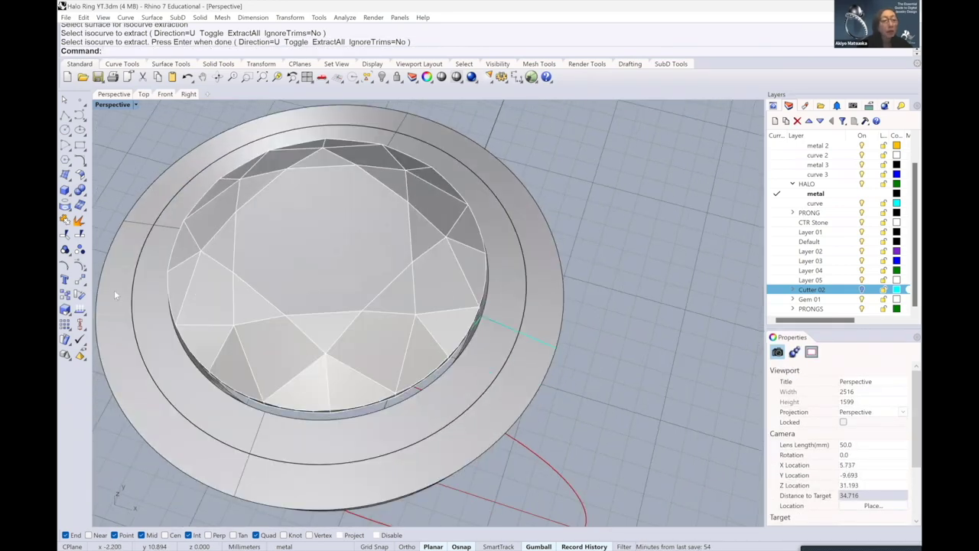
{"action": "scroll", "coordinate": [114, 290], "scroll_direction": "down", "scroll_amount": 3}
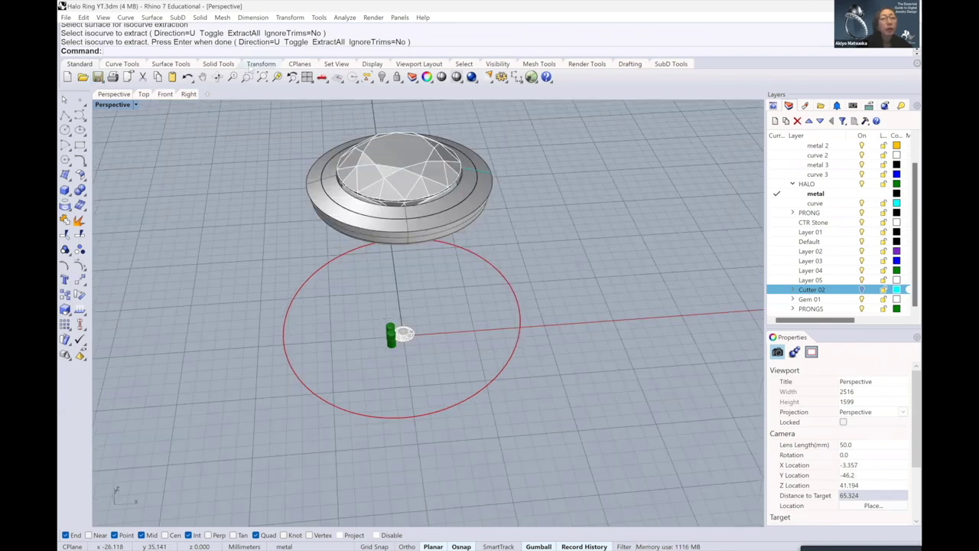
Start Orient on Surface with the small gem and its two prongs selected
{"action": "left_click", "coordinate": [252, 65]}
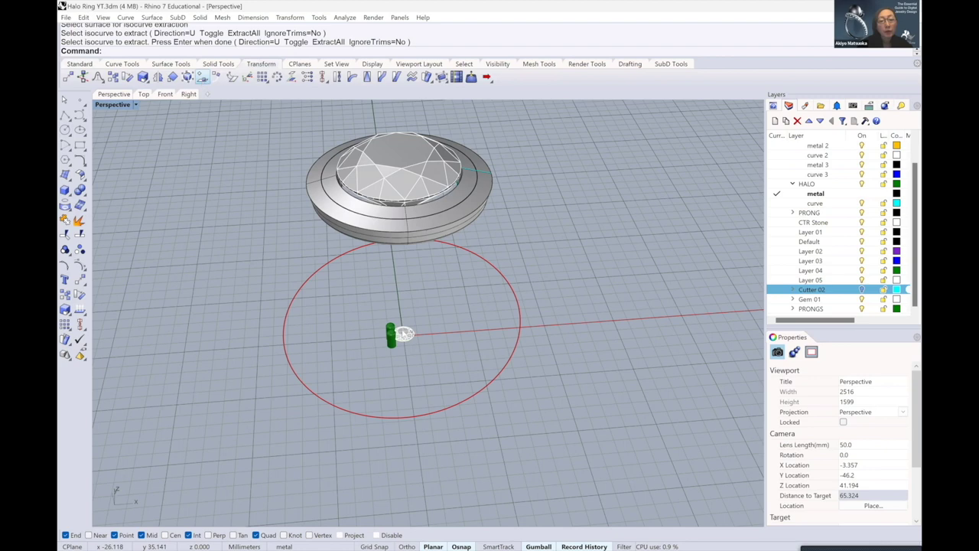
{"action": "scroll", "coordinate": [406, 342], "scroll_direction": "up", "scroll_amount": 5}
{"action": "left_click", "coordinate": [410, 344]}
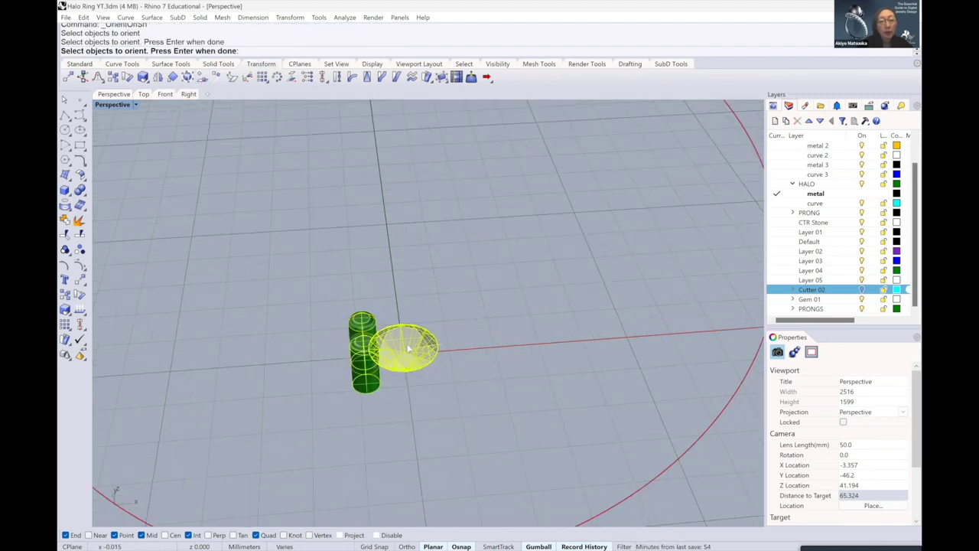
{"action": "scroll", "coordinate": [412, 341], "scroll_direction": "up", "scroll_amount": 1}
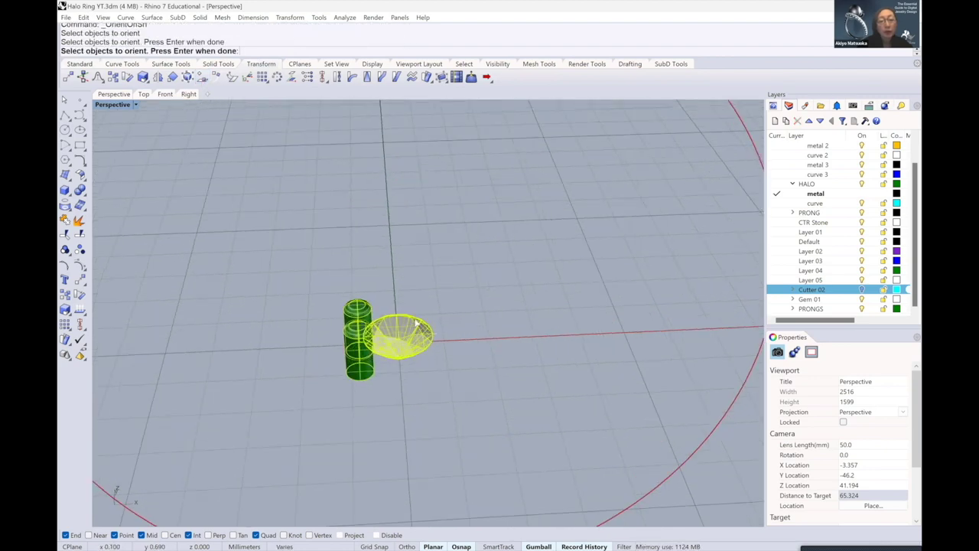
{"action": "scroll", "coordinate": [416, 327], "scroll_direction": "up", "scroll_amount": 2}
{"action": "scroll", "coordinate": [417, 324], "scroll_direction": "down", "scroll_amount": 1}
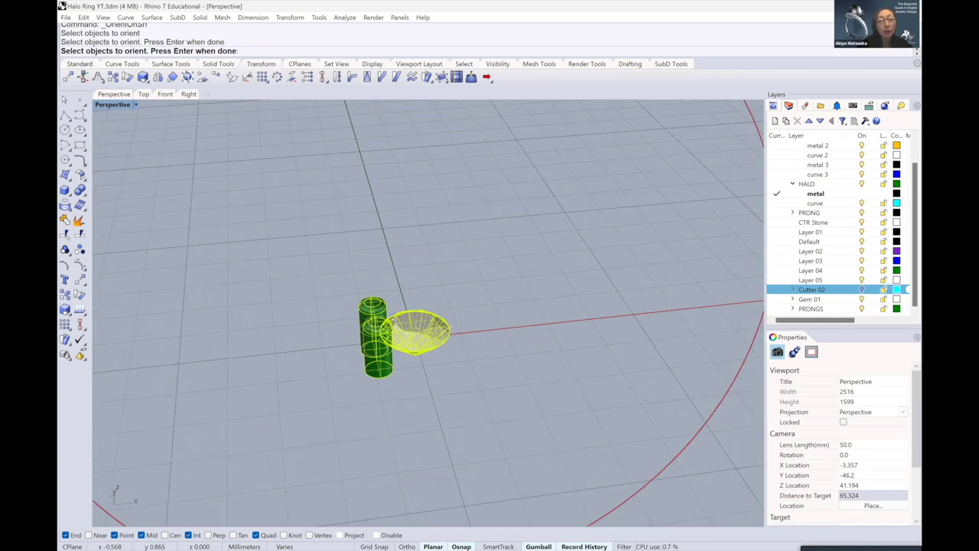
{"action": "scroll", "coordinate": [393, 311], "scroll_direction": "down", "scroll_amount": 1}
{"action": "key", "text": "Return"}
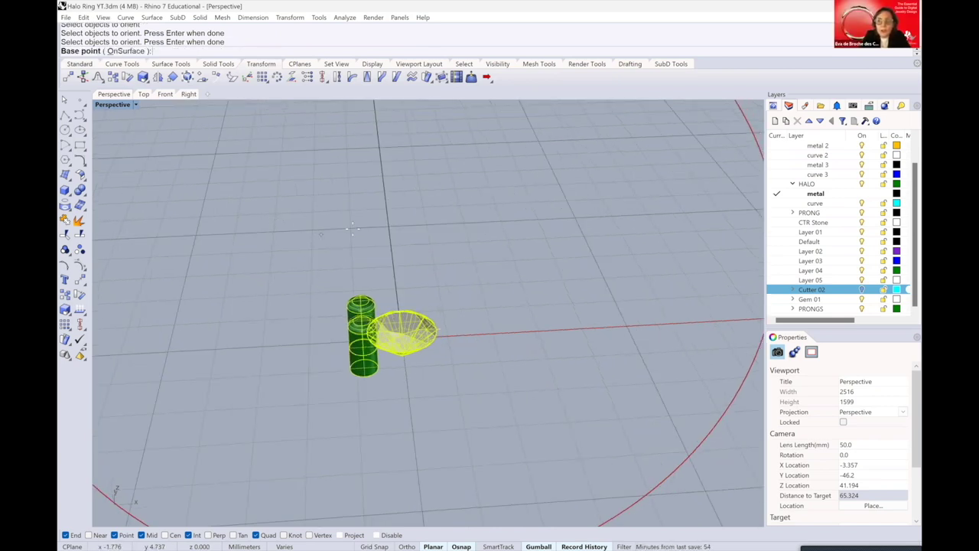
Check the Cutter 02 layer, then set the origin (0) as the base point
{"action": "scroll", "coordinate": [455, 223], "scroll_direction": "down", "scroll_amount": 1}
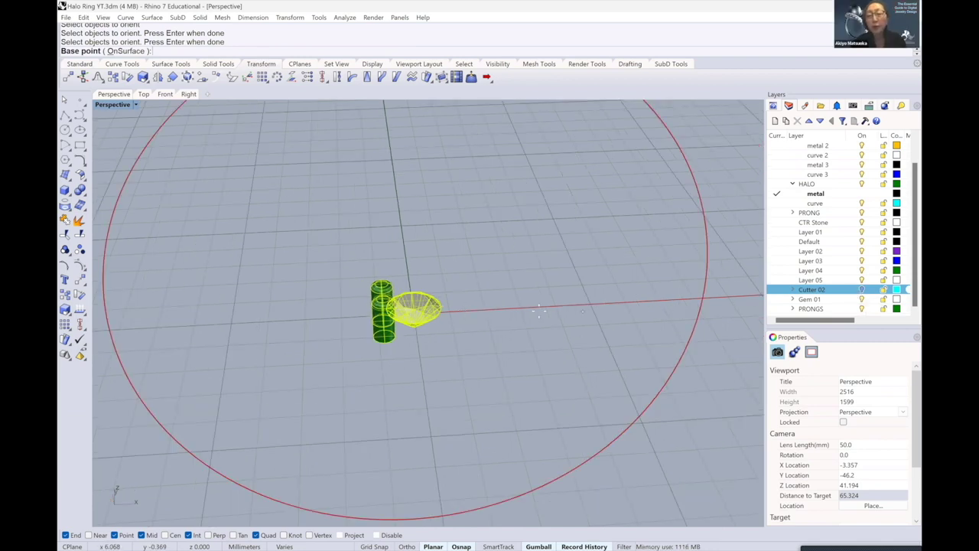
{"action": "left_click", "coordinate": [862, 289]}
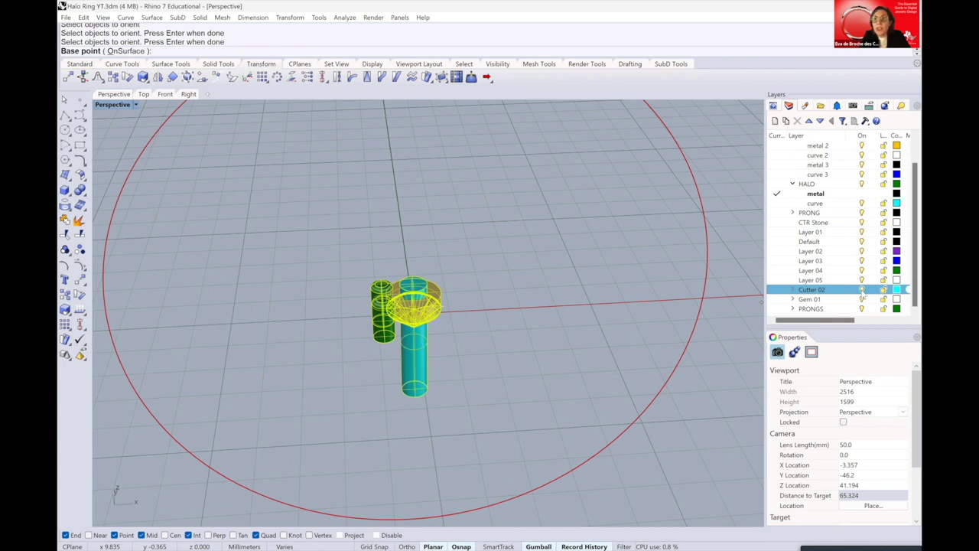
{"action": "left_click", "coordinate": [863, 289]}
{"action": "left_click", "coordinate": [863, 290]}
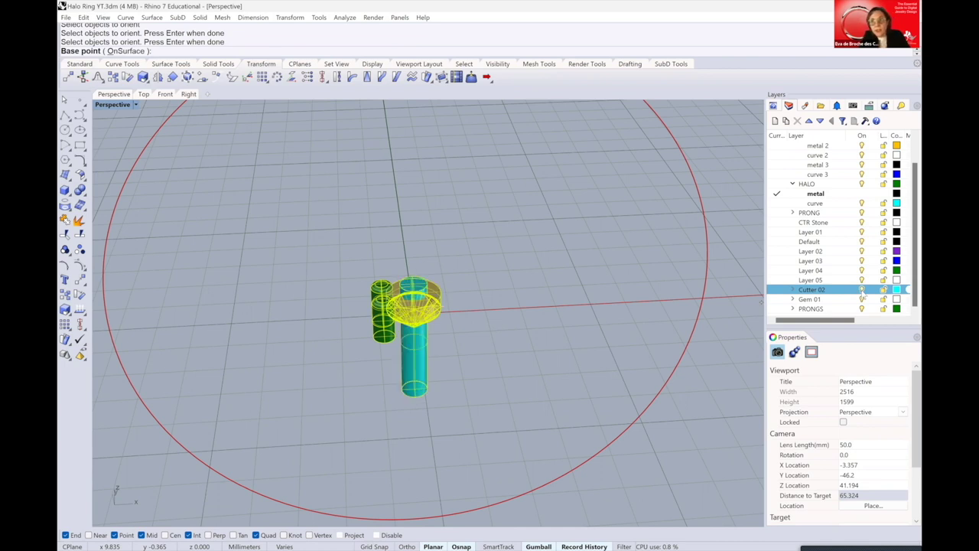
{"action": "left_click", "coordinate": [862, 289]}
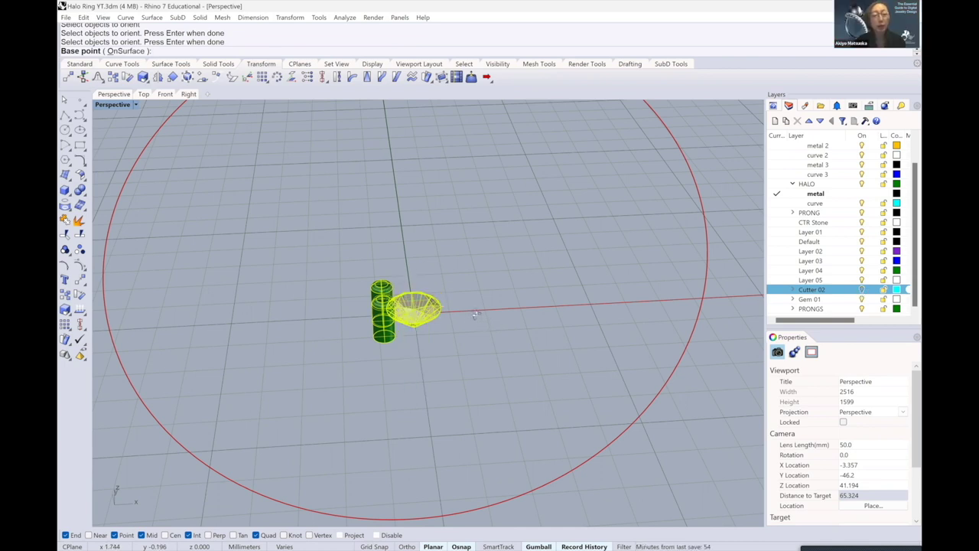
{"action": "right_click_drag", "start_coordinate": [471, 314], "coordinate": [476, 314]}
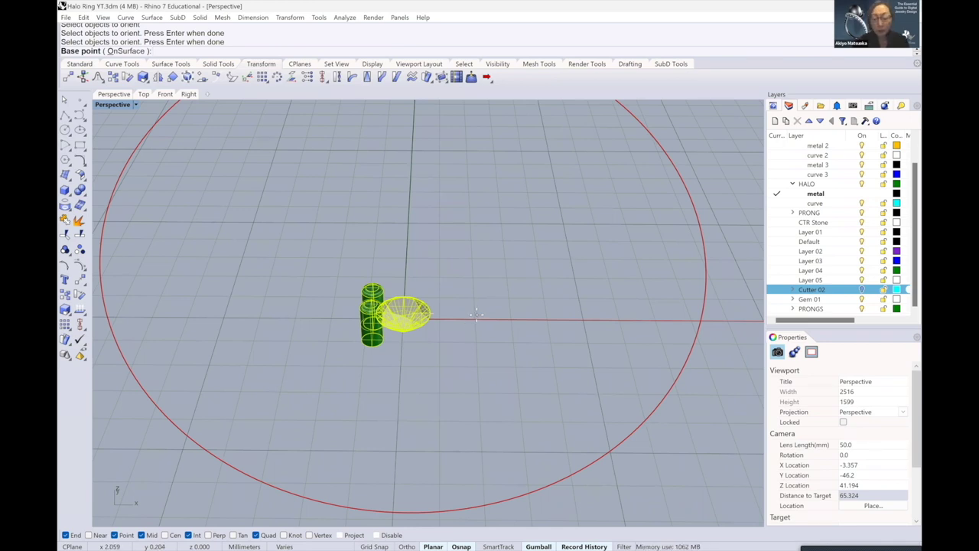
{"action": "type", "text": "0"}
{"action": "key", "text": "Return"}
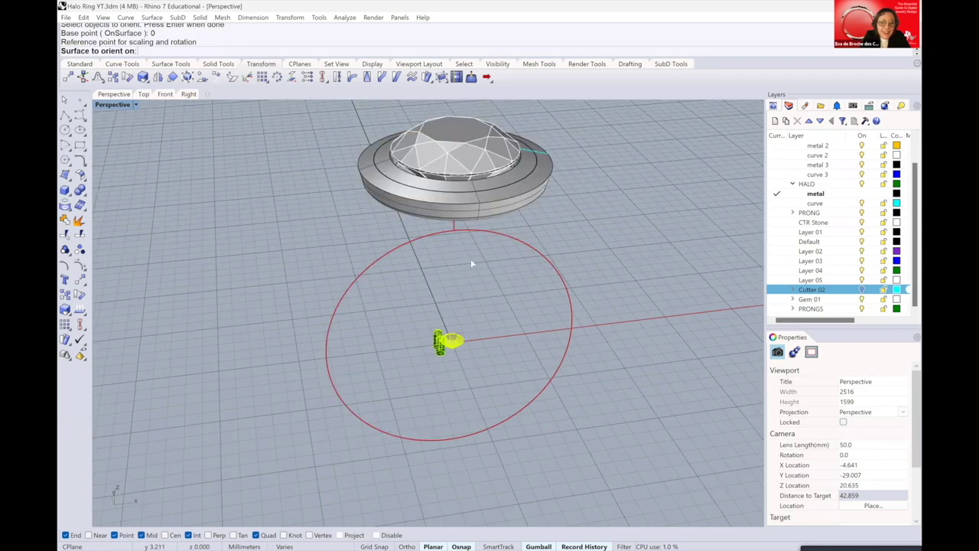
Orient a copy of the small gem and two prongs onto the halo band's top at scale 1
{"action": "left_click", "coordinate": [411, 369]}
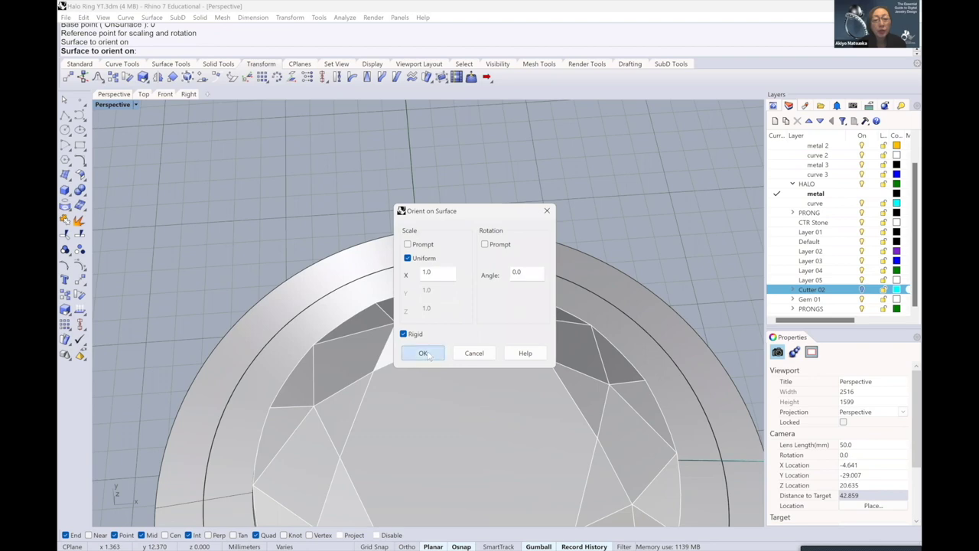
{"action": "left_click", "coordinate": [425, 353]}
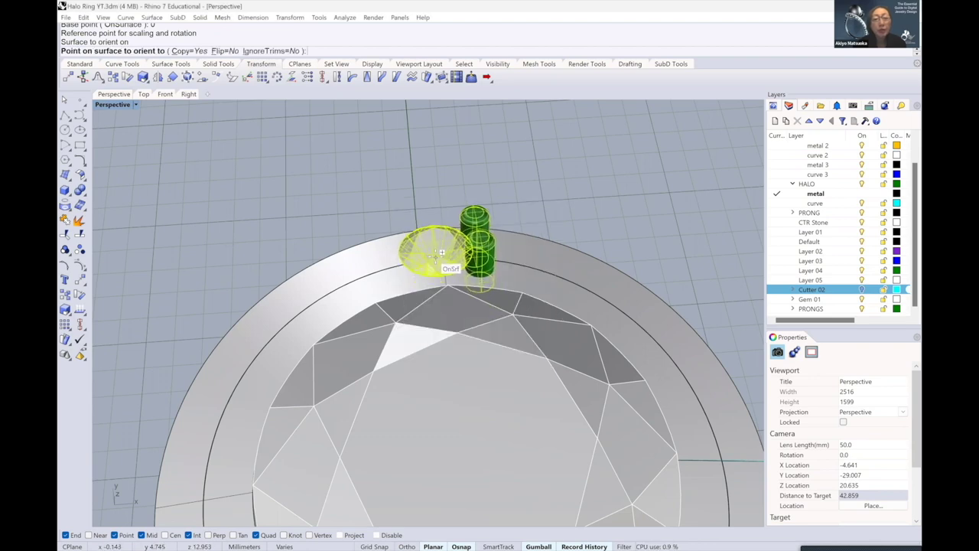
{"action": "scroll", "coordinate": [440, 256], "scroll_direction": "down", "scroll_amount": 2}
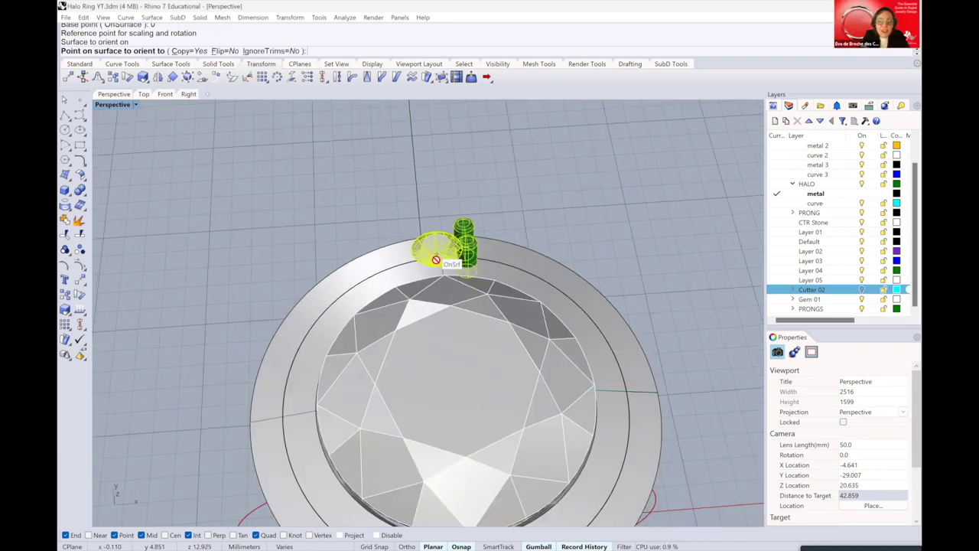
{"action": "scroll", "coordinate": [438, 264], "scroll_direction": "down", "scroll_amount": 2}
{"action": "scroll", "coordinate": [440, 275], "scroll_direction": "up", "scroll_amount": 1}
{"action": "scroll", "coordinate": [444, 291], "scroll_direction": "down", "scroll_amount": 2}
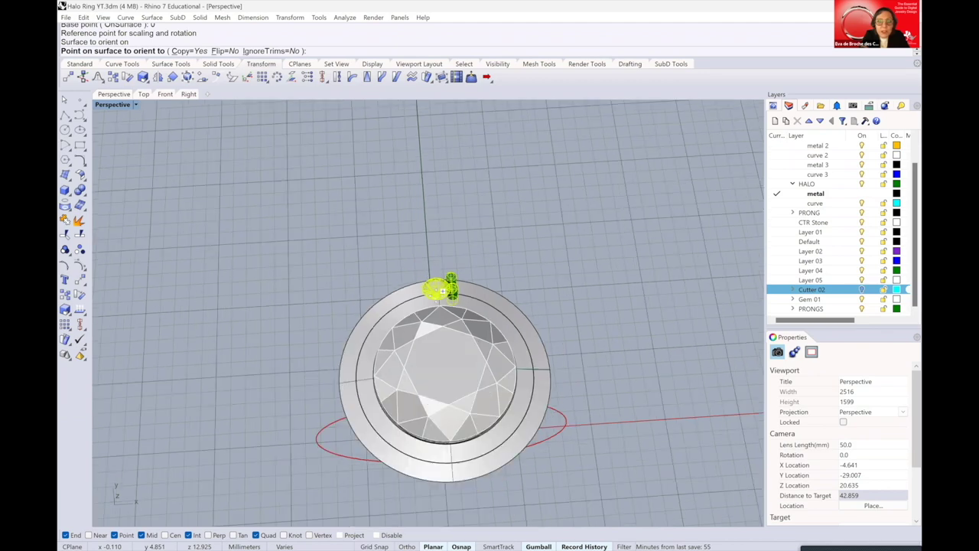
{"action": "scroll", "coordinate": [443, 290], "scroll_direction": "up", "scroll_amount": 4}
{"action": "left_click", "coordinate": [440, 294]}
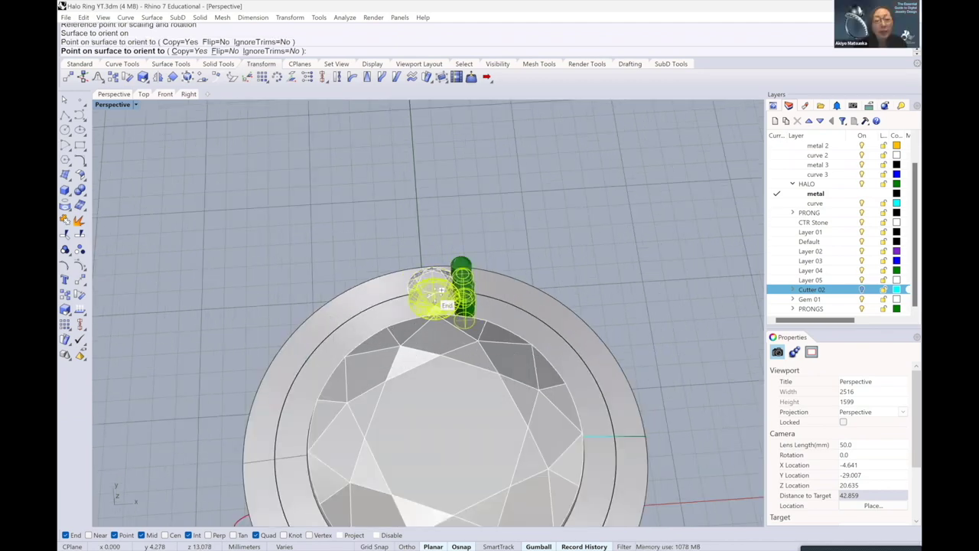
{"action": "key", "text": "Return"}
Delete the extracted isocurve lying on the halo band
{"action": "right_click_drag", "start_coordinate": [470, 293], "coordinate": [451, 364]}
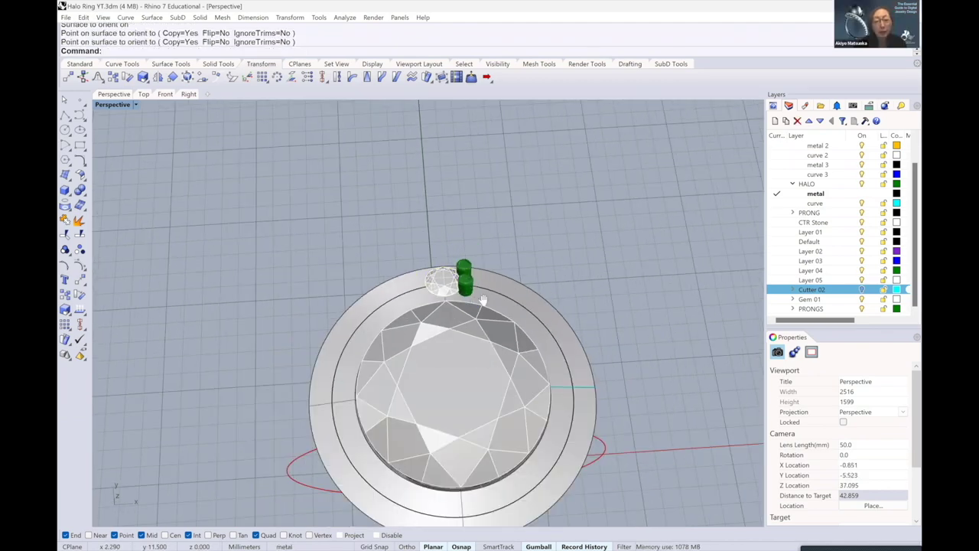
{"action": "scroll", "coordinate": [453, 354], "scroll_direction": "up", "scroll_amount": 3}
{"action": "scroll", "coordinate": [452, 354], "scroll_direction": "up", "scroll_amount": 3}
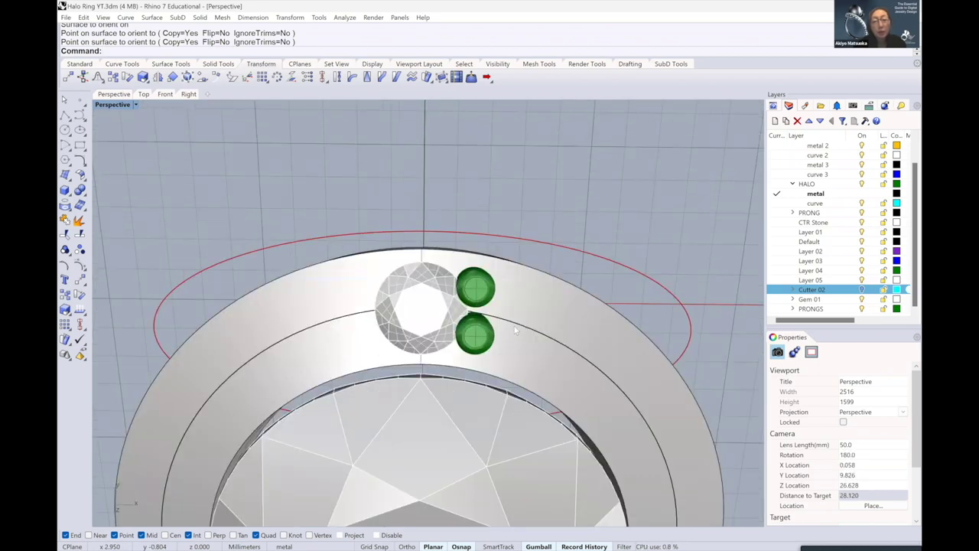
{"action": "left_click", "coordinate": [524, 332]}
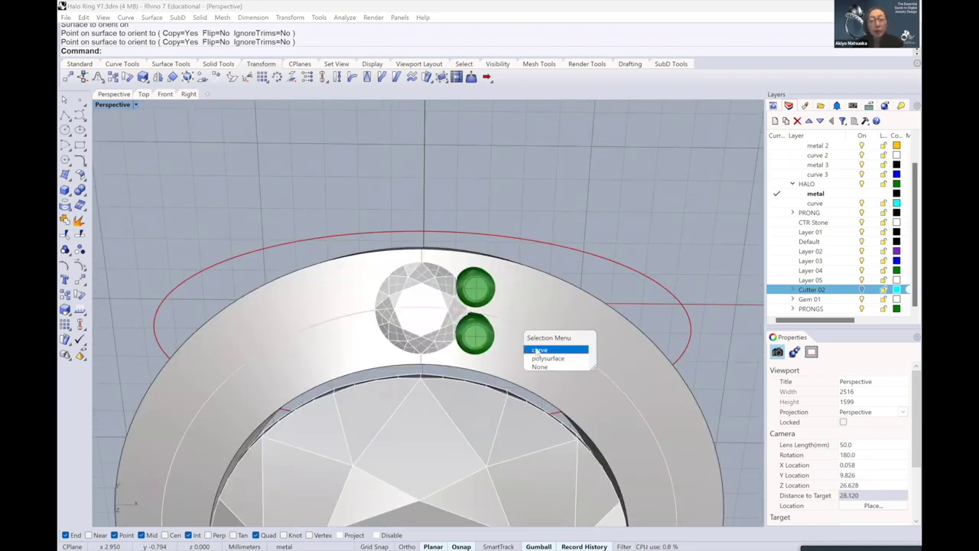
{"action": "left_click", "coordinate": [538, 350]}
{"action": "key", "text": "Delete"}
{"action": "scroll", "coordinate": [469, 320], "scroll_direction": "down", "scroll_amount": 3}
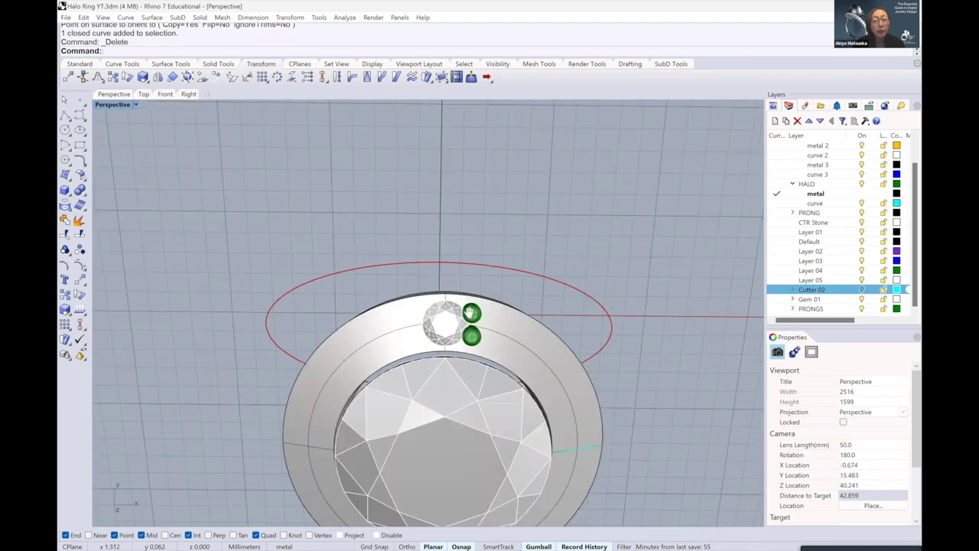
{"action": "scroll", "coordinate": [465, 302], "scroll_direction": "down", "scroll_amount": 1}
{"action": "scroll", "coordinate": [432, 176], "scroll_direction": "up", "scroll_amount": 2}
{"action": "scroll", "coordinate": [433, 176], "scroll_direction": "down", "scroll_amount": 2}
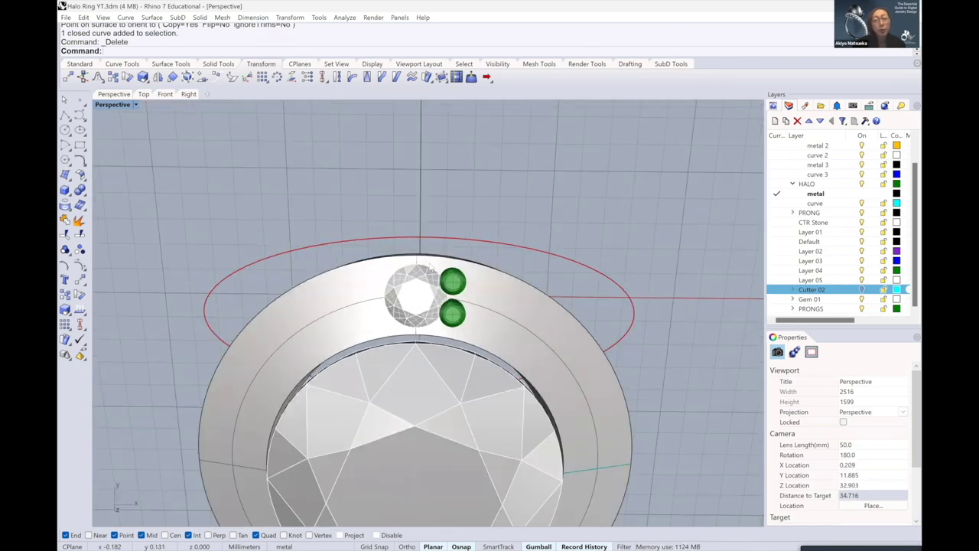
{"action": "scroll", "coordinate": [433, 176], "scroll_direction": "down", "scroll_amount": 1}
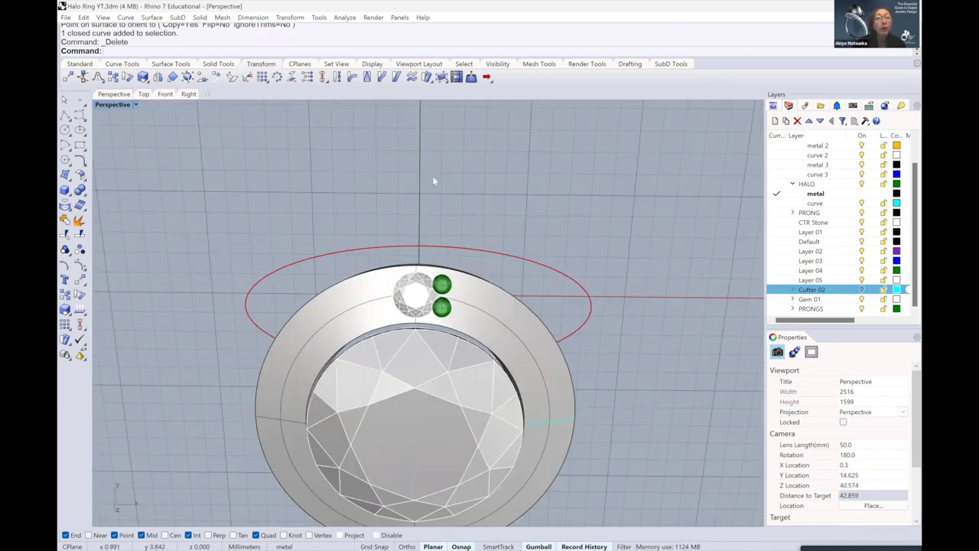
Polar-array the small gem and its two prongs 18 times over 360° around the origin
{"action": "left_click", "coordinate": [277, 76]}
{"action": "scroll", "coordinate": [417, 298], "scroll_direction": "up", "scroll_amount": 2}
{"action": "left_click", "coordinate": [413, 294]}
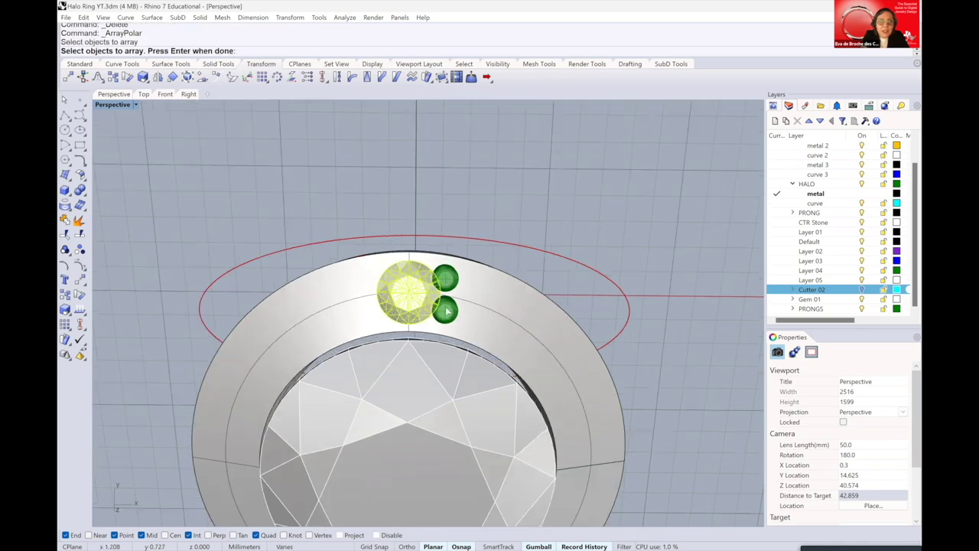
{"action": "left_click", "coordinate": [447, 280]}
{"action": "key", "text": "Return"}
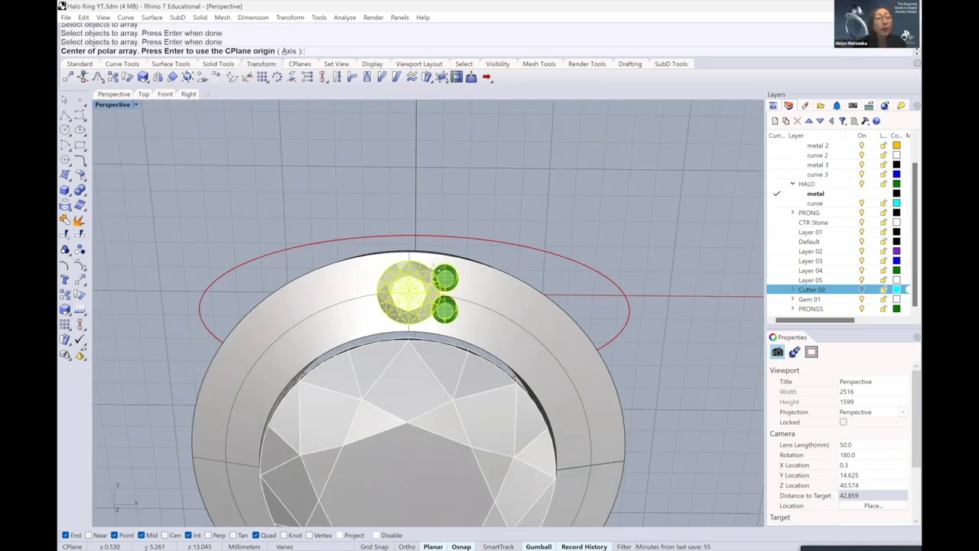
{"action": "type", "text": "0"}
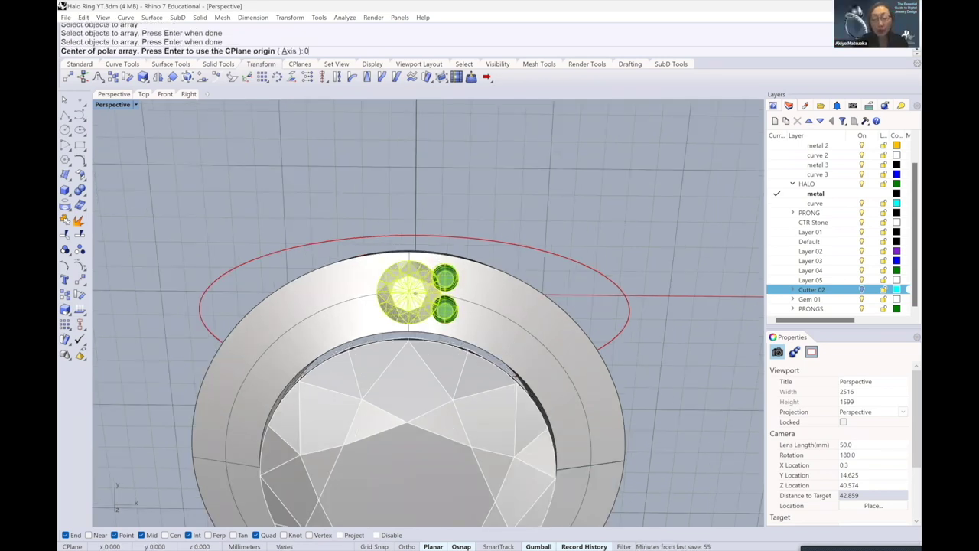
{"action": "key", "text": "Return"}
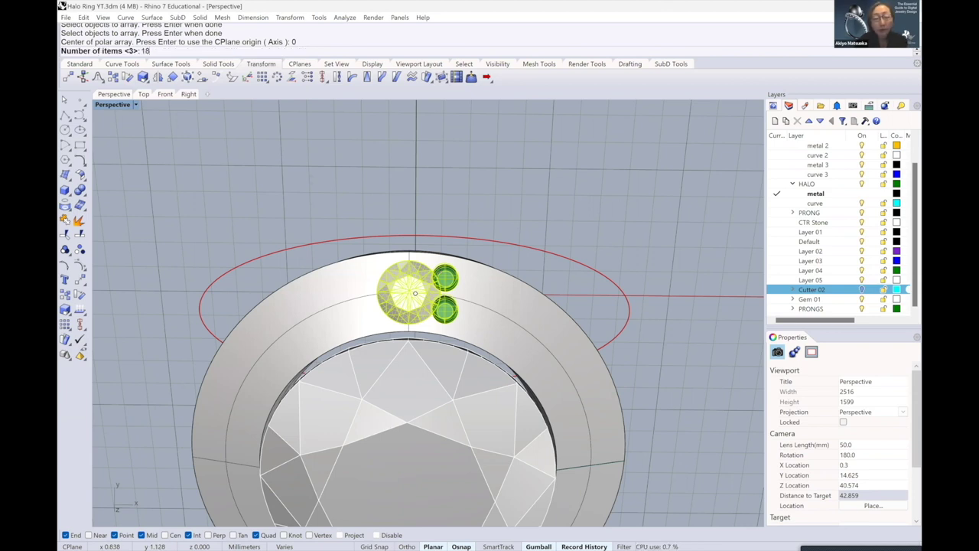
{"action": "key", "text": "Return"}
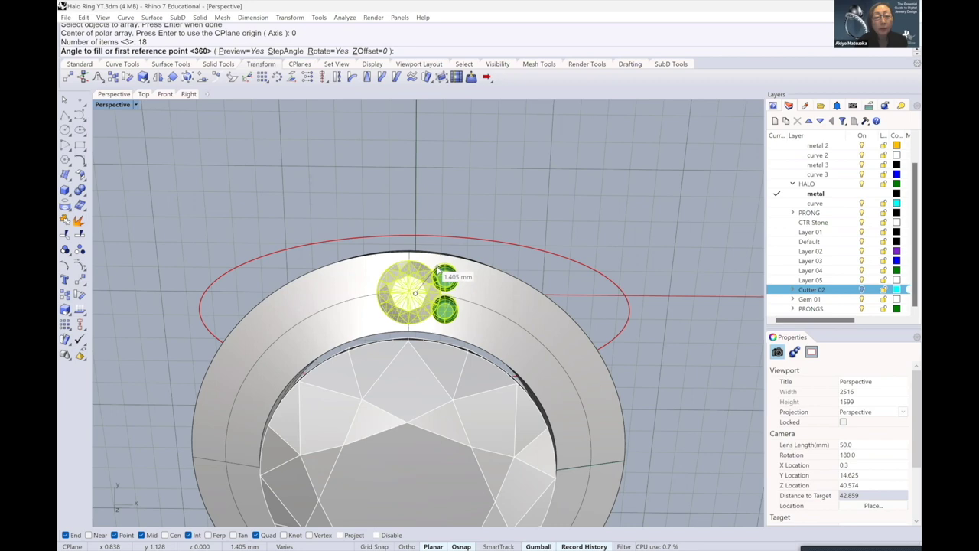
{"action": "key", "text": "Return"}
{"action": "key", "text": "Return"}
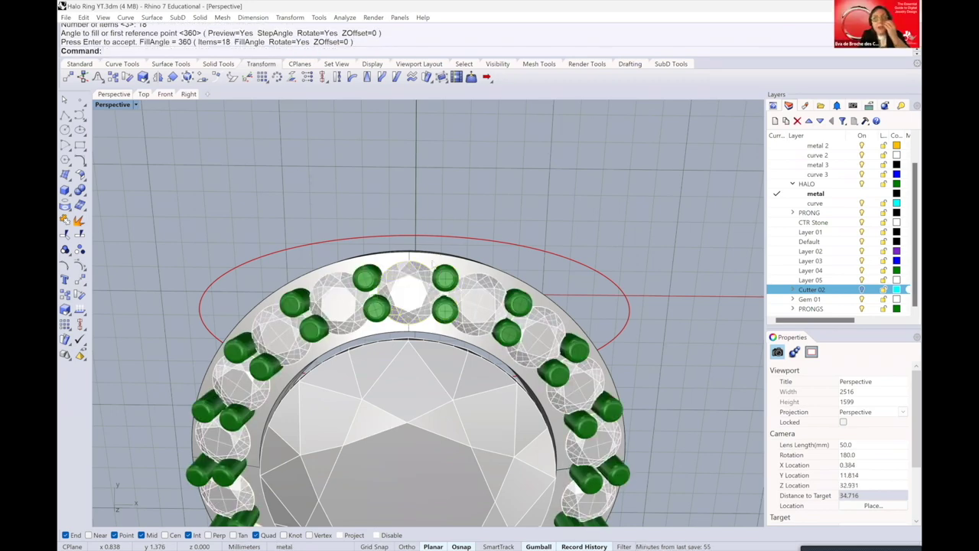
{"action": "scroll", "coordinate": [442, 250], "scroll_direction": "down", "scroll_amount": 2}
{"action": "scroll", "coordinate": [442, 249], "scroll_direction": "down", "scroll_amount": 2}
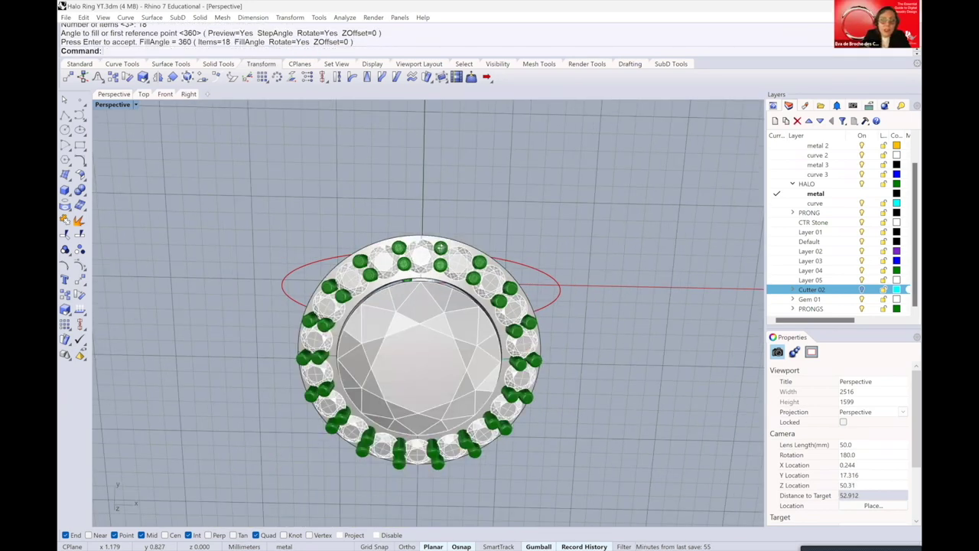
{"action": "key", "text": "Down"}
{"action": "key", "text": "Down"}
{"action": "key", "text": "Down"}
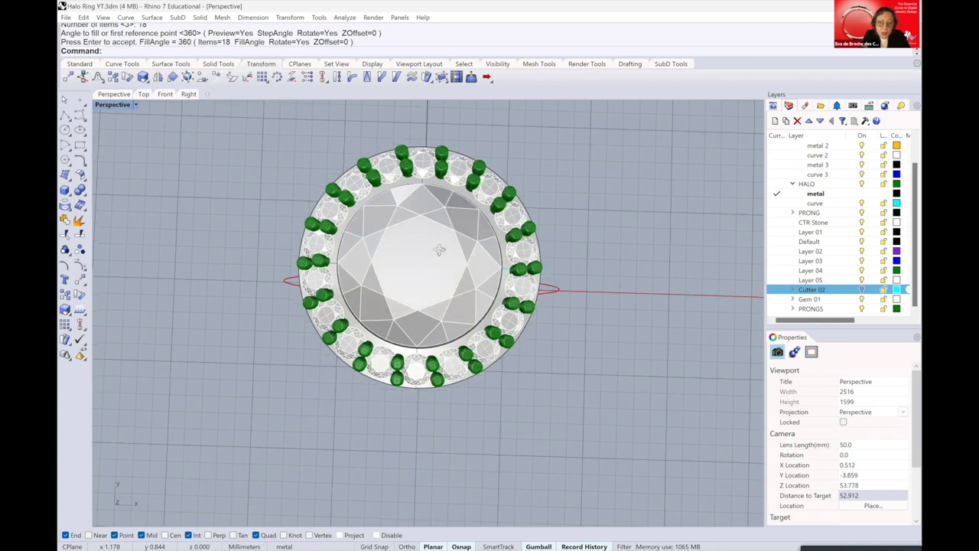
{"action": "right_click_drag", "start_coordinate": [440, 250], "coordinate": [439, 252]}
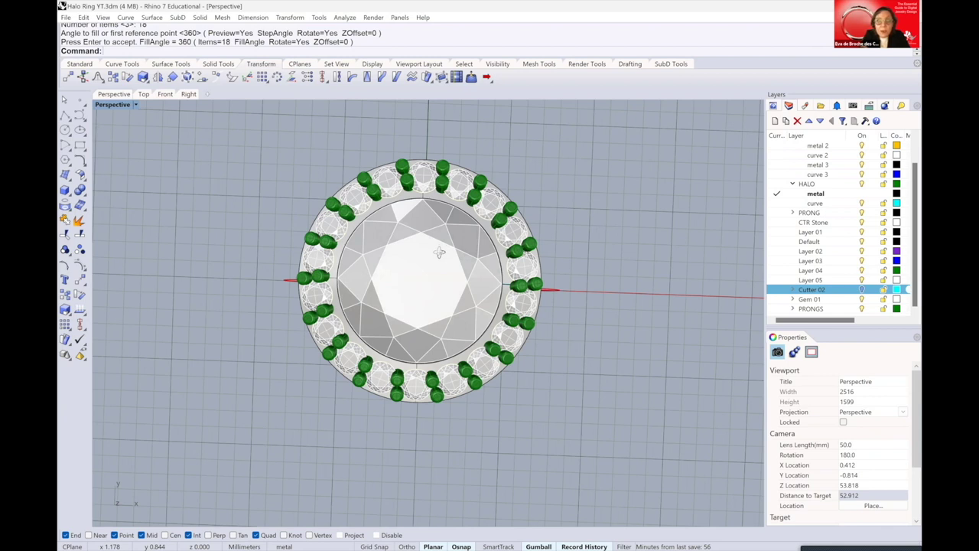
{"action": "right_click_drag", "start_coordinate": [439, 252], "coordinate": [440, 264]}
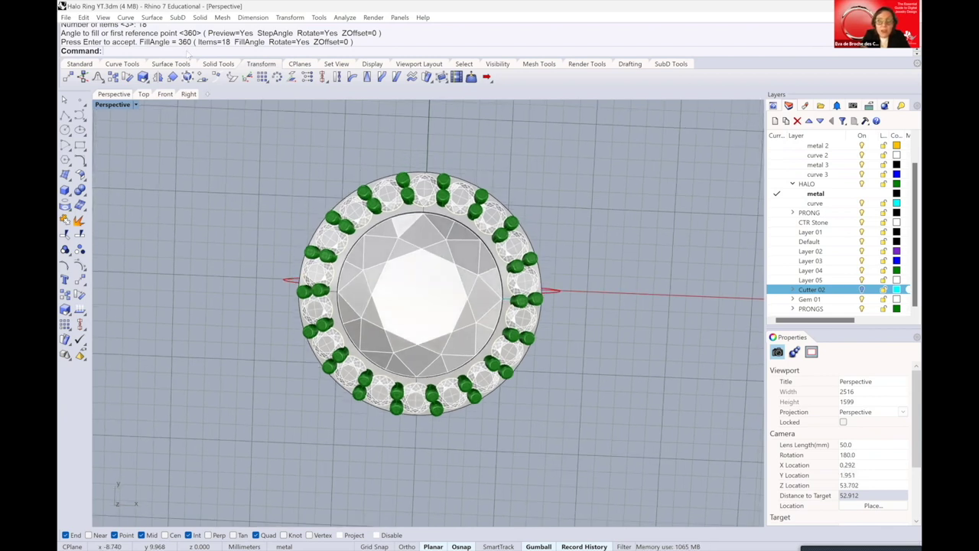
{"action": "scroll", "coordinate": [168, 46], "scroll_direction": "up", "scroll_amount": 1}
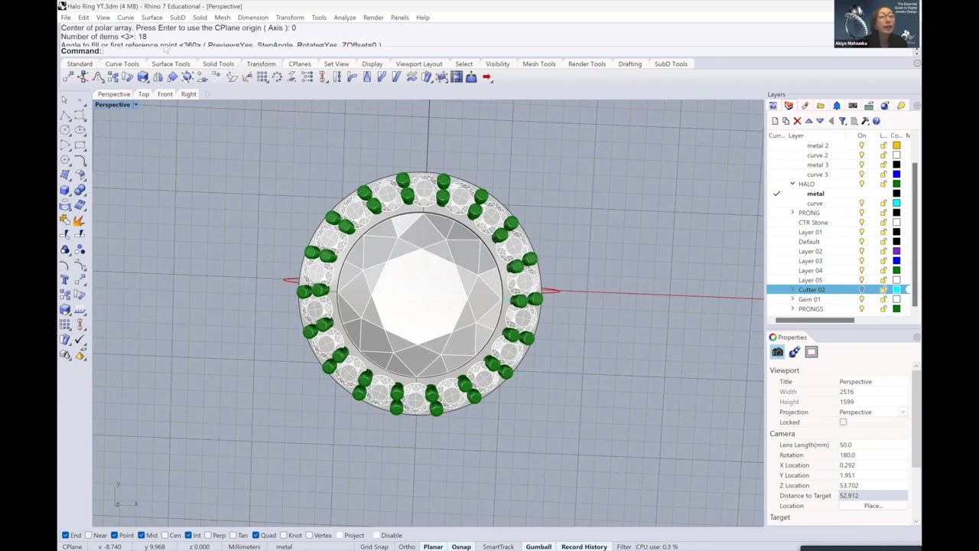
{"action": "scroll", "coordinate": [172, 46], "scroll_direction": "up", "scroll_amount": 1}
{"action": "scroll", "coordinate": [171, 46], "scroll_direction": "down", "scroll_amount": 1}
{"action": "scroll", "coordinate": [171, 43], "scroll_direction": "down", "scroll_amount": 1}
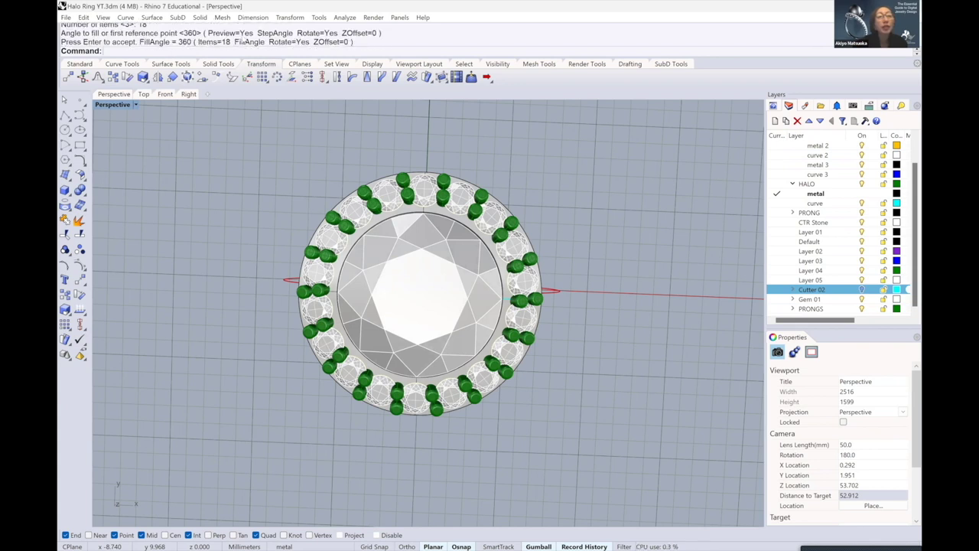
{"action": "scroll", "coordinate": [170, 38], "scroll_direction": "down", "scroll_amount": 1}
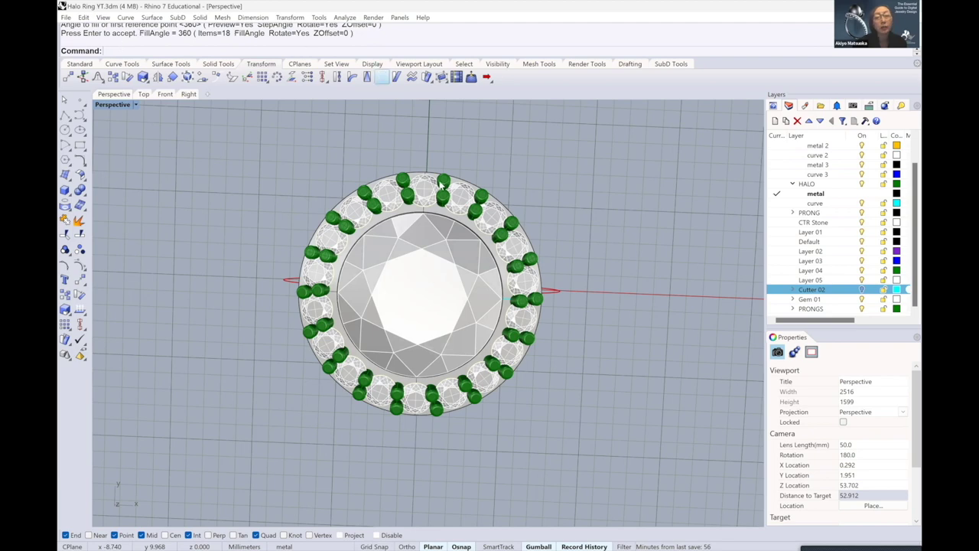
{"action": "scroll", "coordinate": [456, 184], "scroll_direction": "up", "scroll_amount": 4}
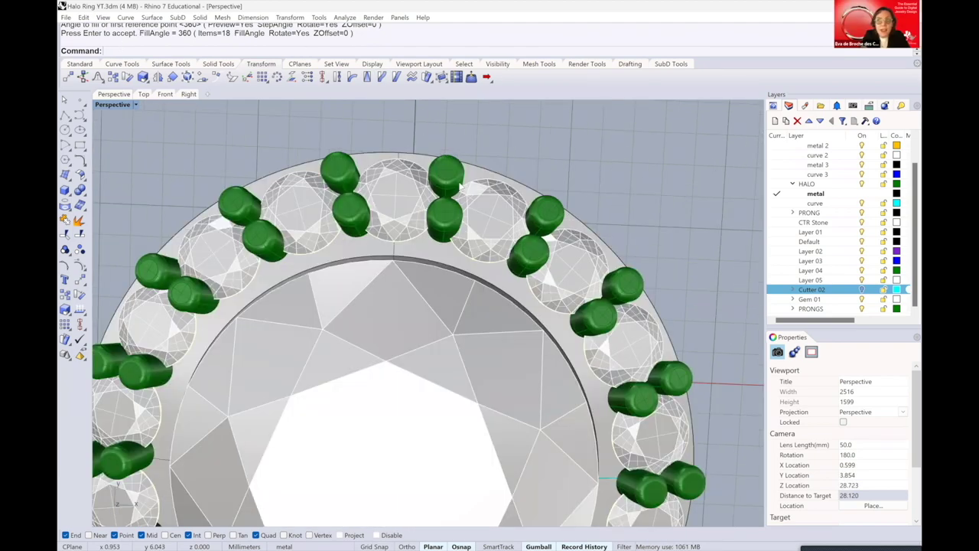
{"action": "scroll", "coordinate": [456, 183], "scroll_direction": "up", "scroll_amount": 1}
Move the top central prong pair with the gumball, accepting the break of its array history
{"action": "scroll", "coordinate": [456, 184], "scroll_direction": "down", "scroll_amount": 3}
{"action": "left_click", "coordinate": [456, 184]}
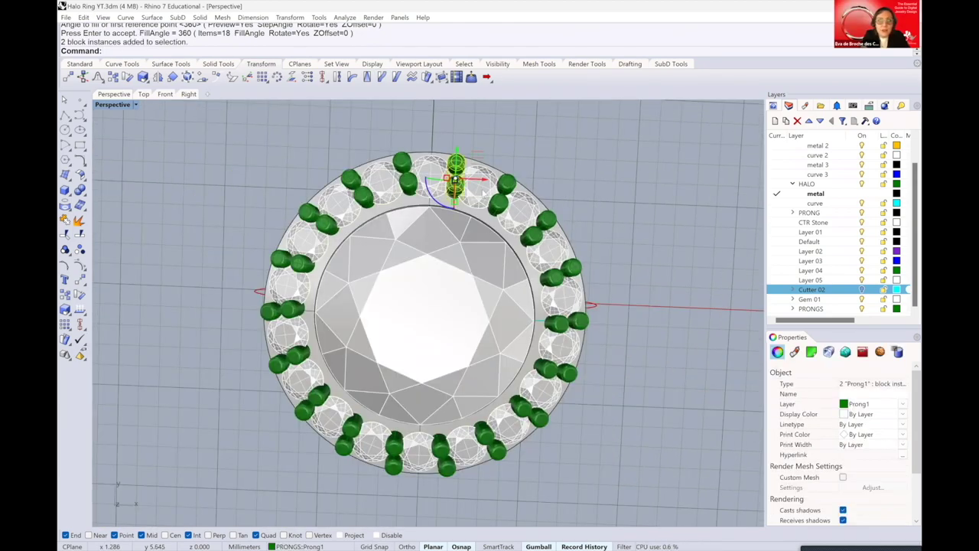
{"action": "scroll", "coordinate": [455, 183], "scroll_direction": "down", "scroll_amount": 2}
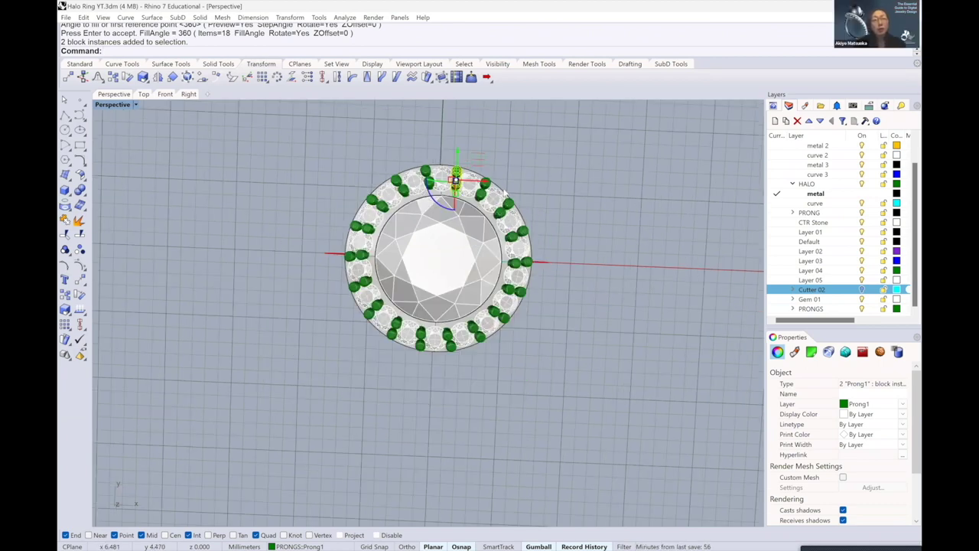
{"action": "scroll", "coordinate": [507, 193], "scroll_direction": "up", "scroll_amount": 2}
{"action": "scroll", "coordinate": [516, 196], "scroll_direction": "up", "scroll_amount": 1}
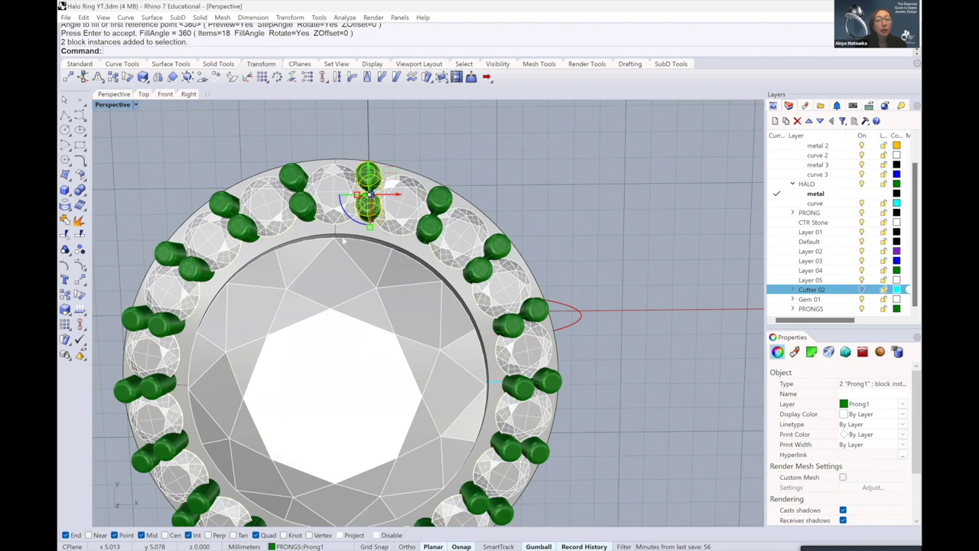
{"action": "scroll", "coordinate": [343, 241], "scroll_direction": "up", "scroll_amount": 1}
{"action": "scroll", "coordinate": [346, 239], "scroll_direction": "up", "scroll_amount": 1}
{"action": "scroll", "coordinate": [349, 236], "scroll_direction": "up", "scroll_amount": 1}
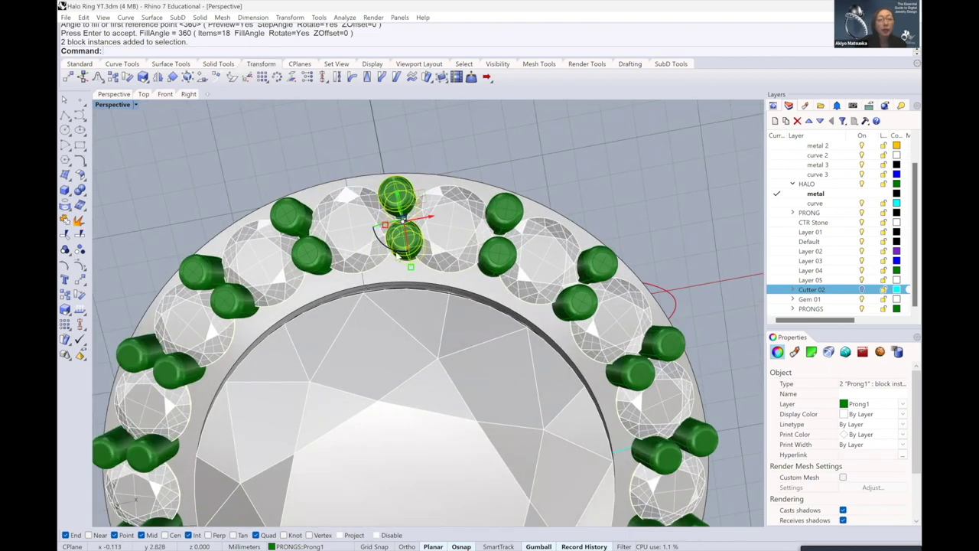
{"action": "left_click_drag", "start_coordinate": [400, 258], "coordinate": [395, 251]}
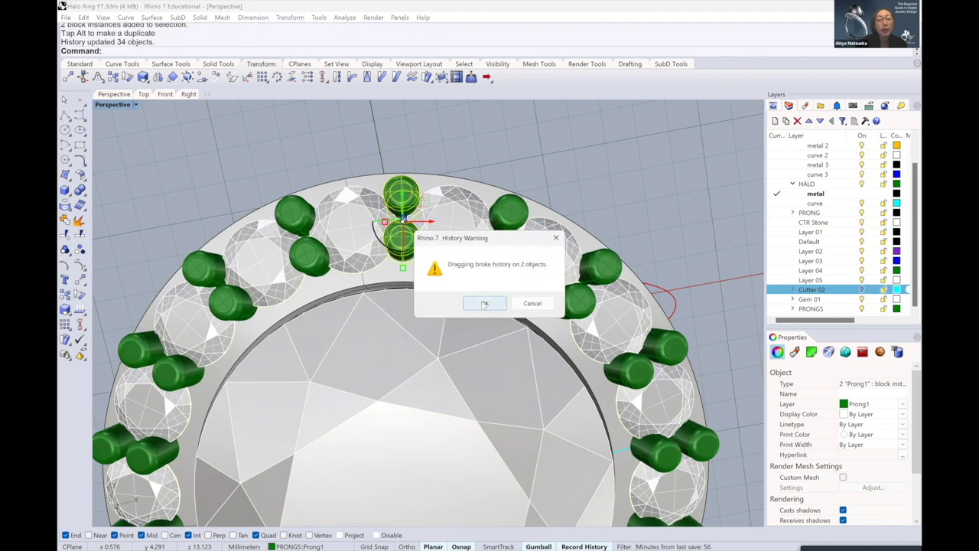
{"action": "left_click", "coordinate": [484, 304]}
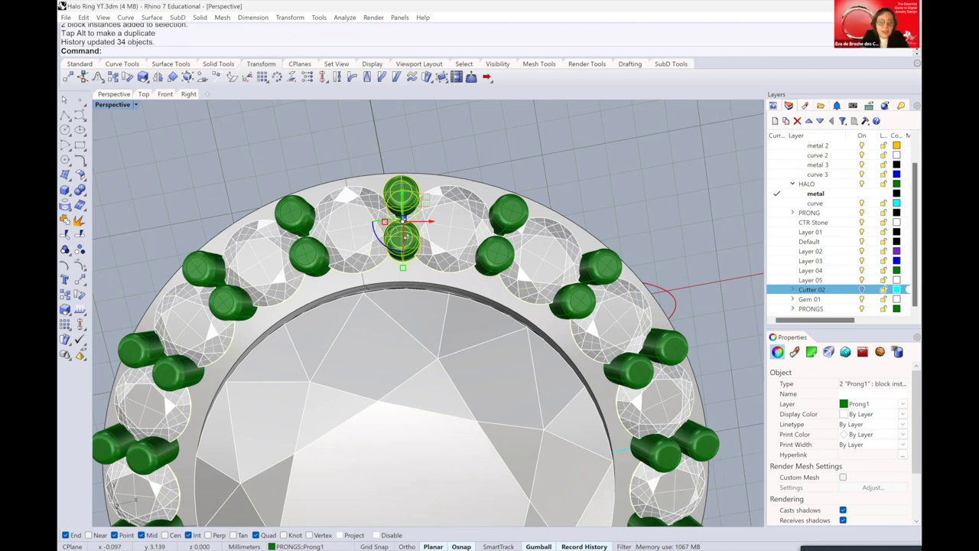
Orbit to an angled view of the ring and reselect the top central prong pair
{"action": "right_click_drag", "start_coordinate": [407, 238], "coordinate": [418, 218]}
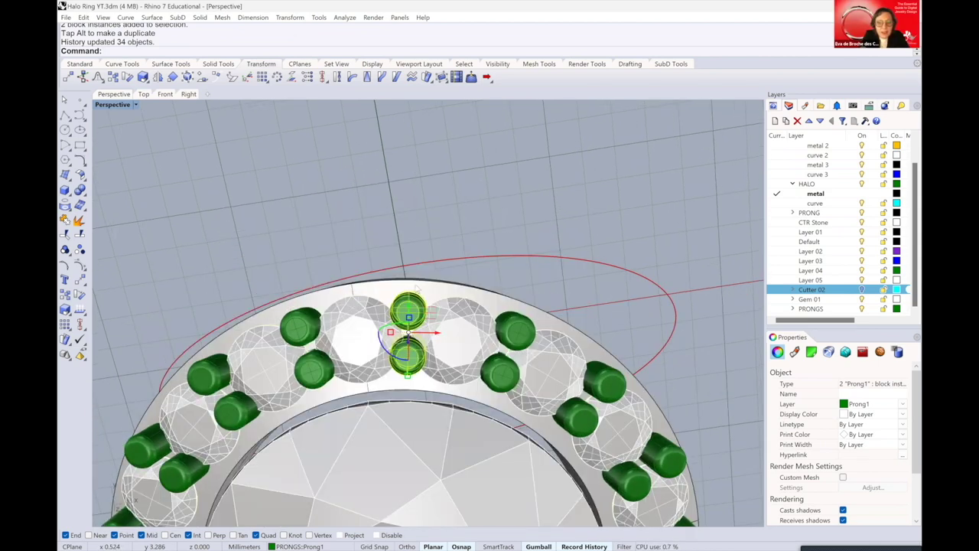
{"action": "scroll", "coordinate": [416, 290], "scroll_direction": "up", "scroll_amount": 5}
{"action": "key", "text": "Escape"}
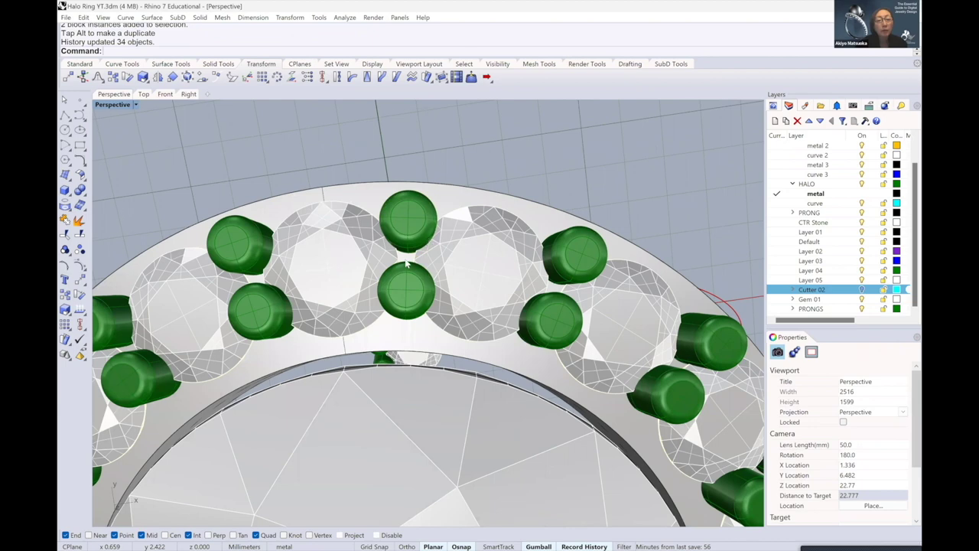
{"action": "scroll", "coordinate": [406, 264], "scroll_direction": "up", "scroll_amount": 2}
{"action": "scroll", "coordinate": [391, 245], "scroll_direction": "up", "scroll_amount": 2}
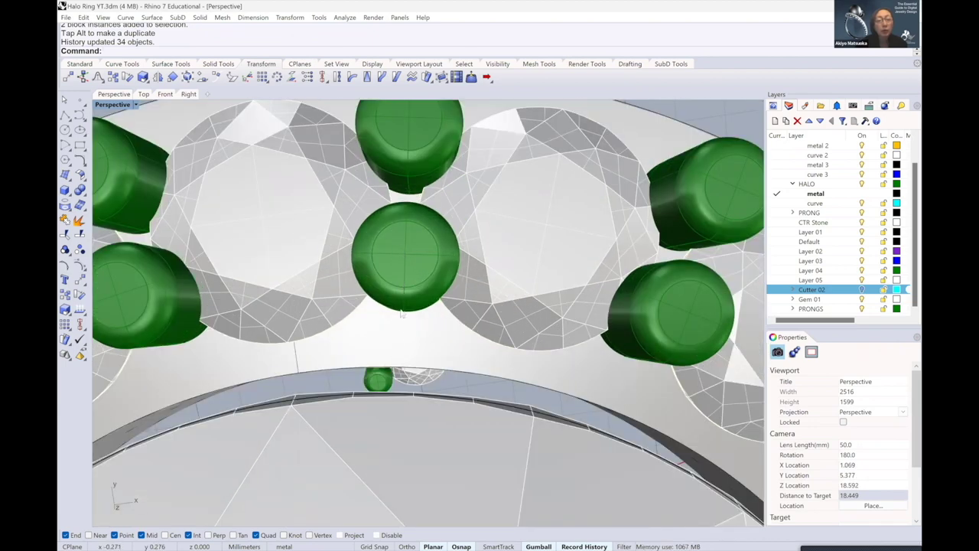
{"action": "scroll", "coordinate": [406, 295], "scroll_direction": "down", "scroll_amount": 8}
{"action": "left_click", "coordinate": [404, 291]}
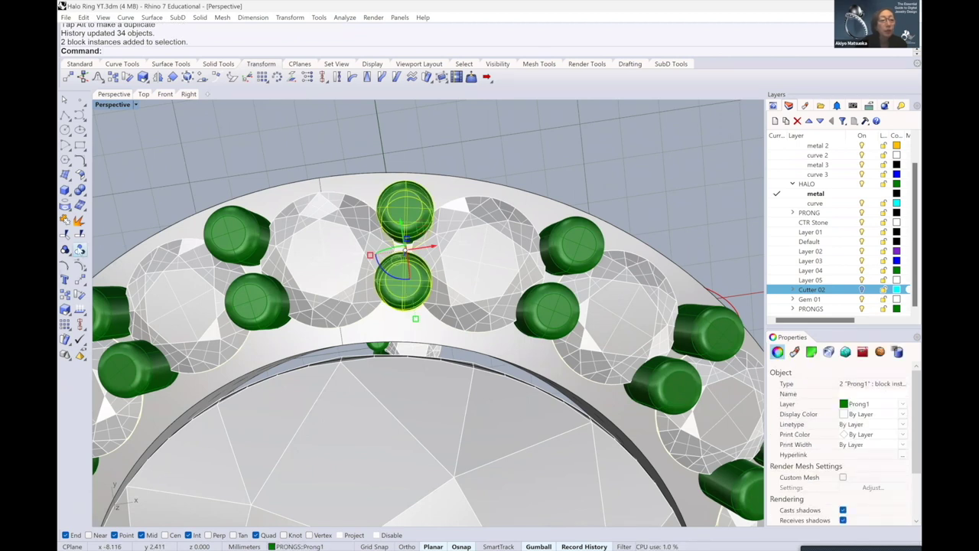
Ungroup the top central prong pair and select only the lower prong
{"action": "left_click", "coordinate": [79, 249]}
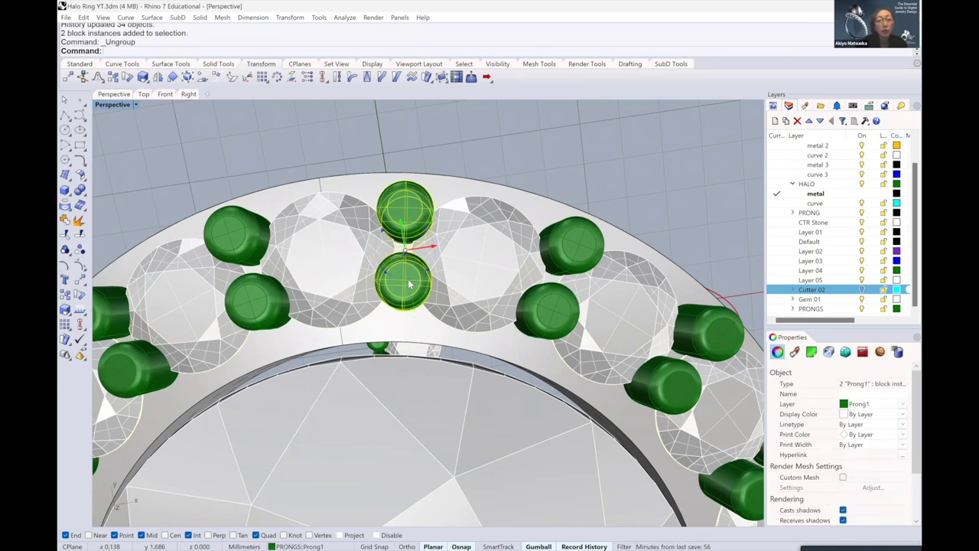
{"action": "key", "text": "Escape"}
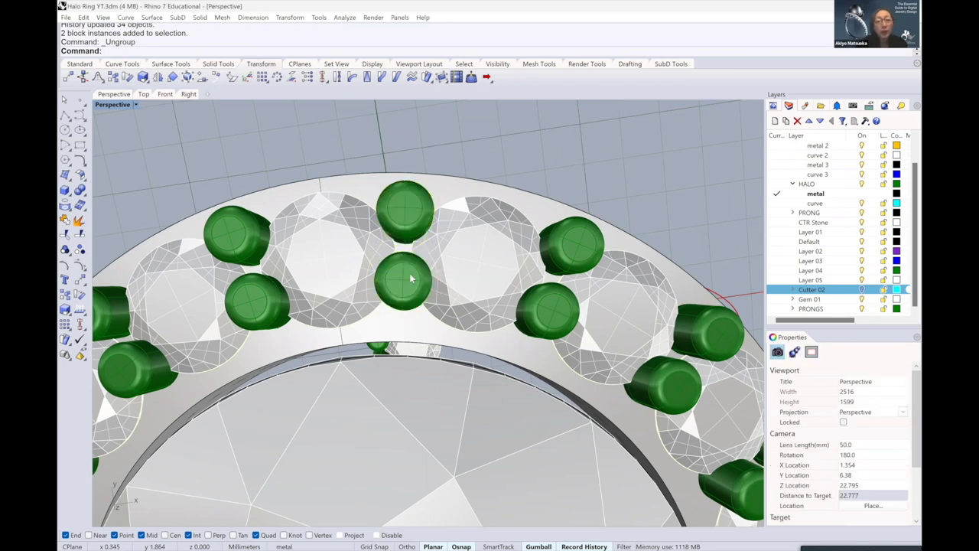
{"action": "left_click", "coordinate": [406, 284]}
View the lower prong side-on and bring up the gumball alignment menu
{"action": "scroll", "coordinate": [406, 287], "scroll_direction": "down", "scroll_amount": 2}
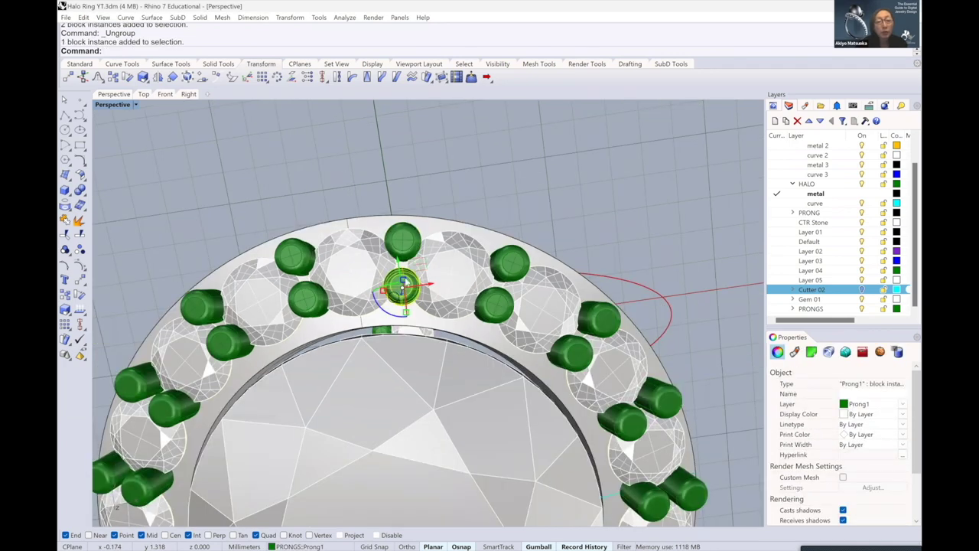
{"action": "scroll", "coordinate": [408, 283], "scroll_direction": "up", "scroll_amount": 5}
{"action": "scroll", "coordinate": [410, 272], "scroll_direction": "down", "scroll_amount": 3}
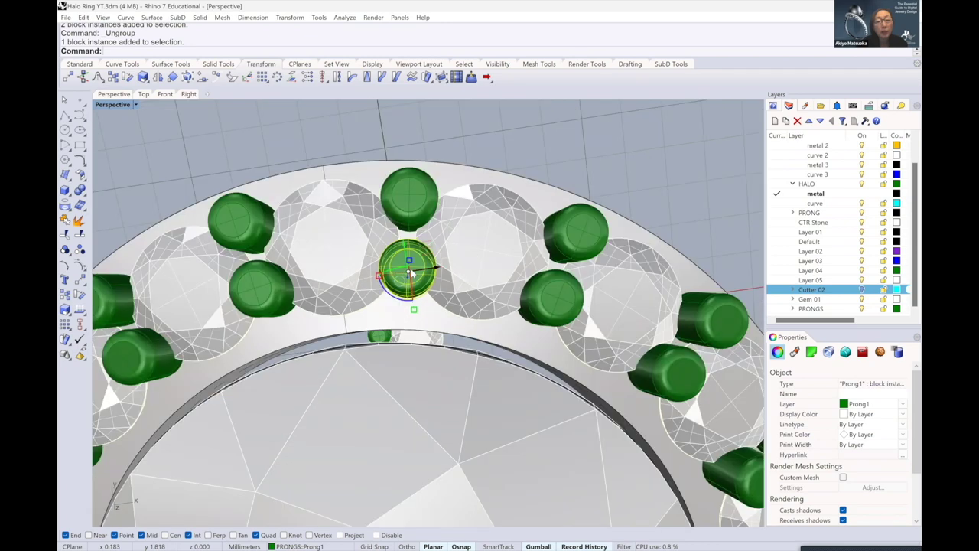
{"action": "scroll", "coordinate": [411, 272], "scroll_direction": "up", "scroll_amount": 3}
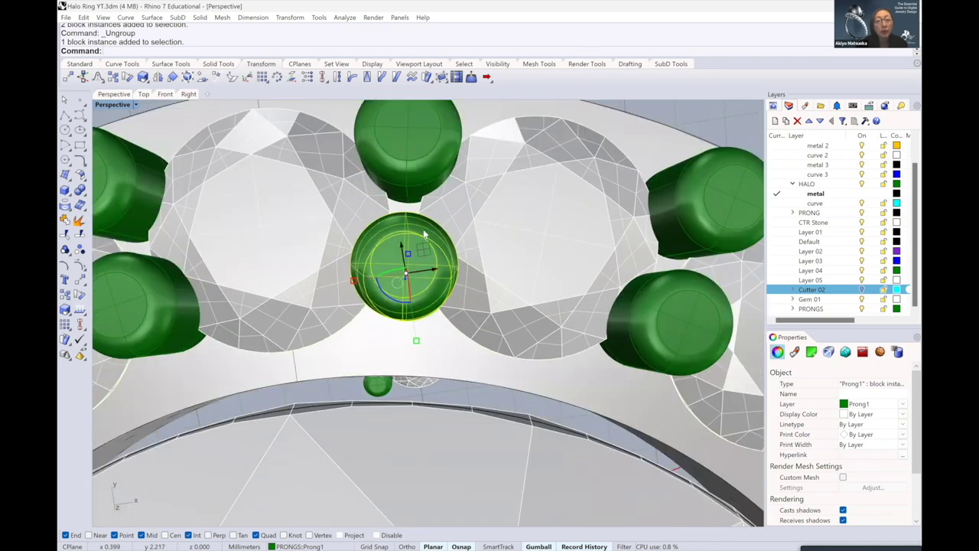
{"action": "right_click_drag", "start_coordinate": [420, 248], "coordinate": [392, 234]}
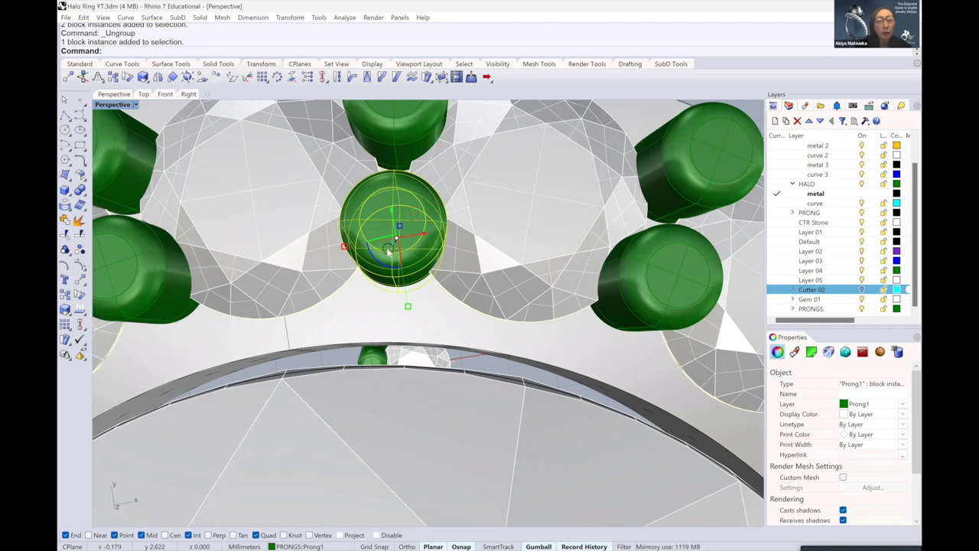
{"action": "left_click", "coordinate": [388, 253]}
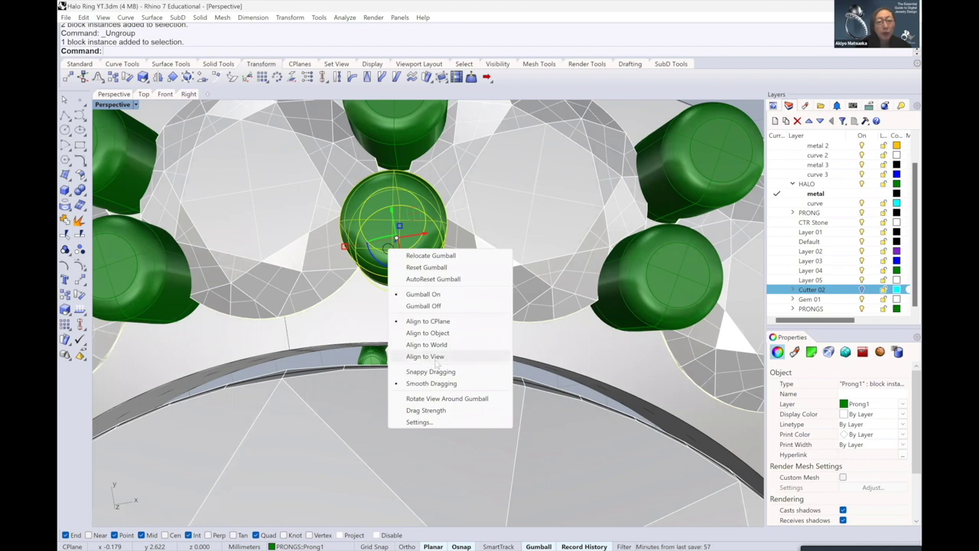
Align the gumball to the prong, nudge the lower central prong, and keep the move after undo/redo
{"action": "left_click", "coordinate": [434, 334]}
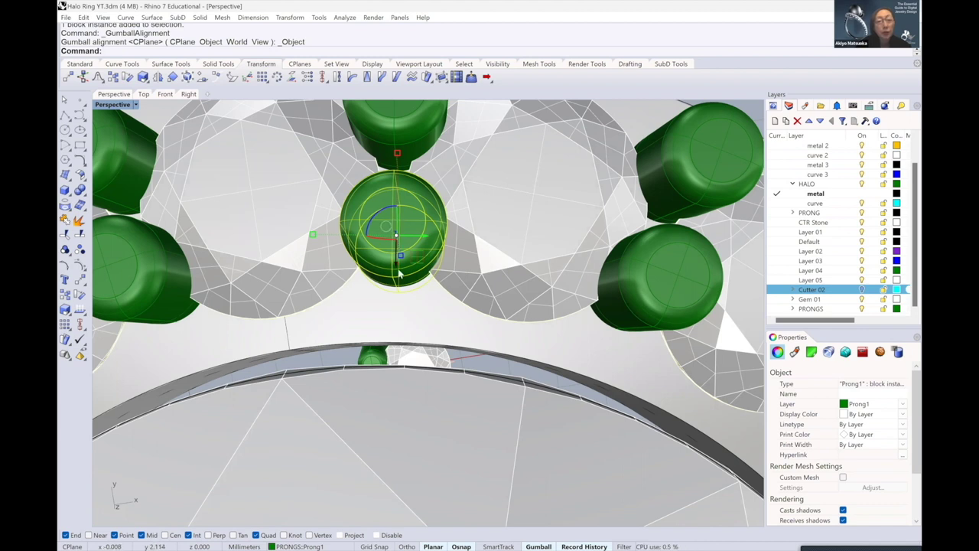
{"action": "left_click_drag", "start_coordinate": [395, 266], "coordinate": [396, 289]}
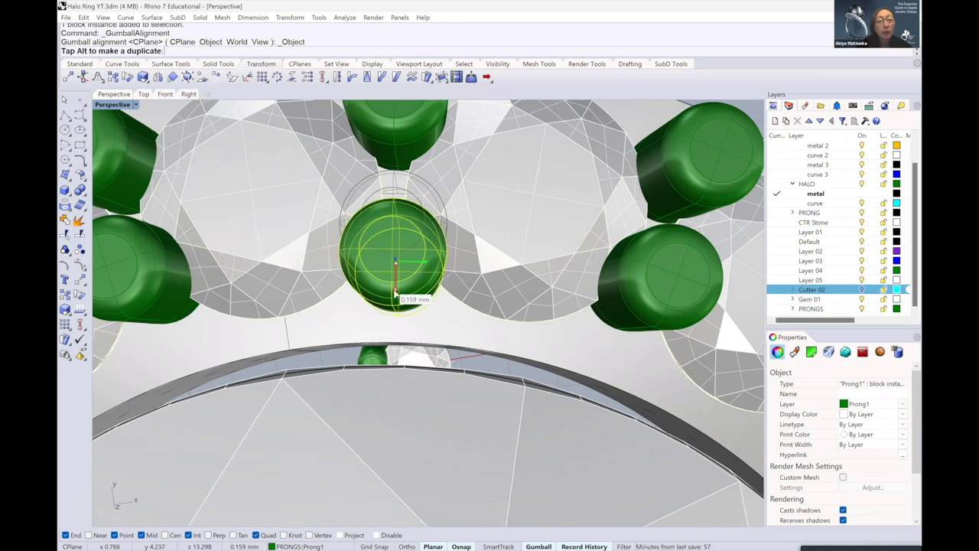
{"action": "left_click_drag", "start_coordinate": [395, 295], "coordinate": [397, 289]}
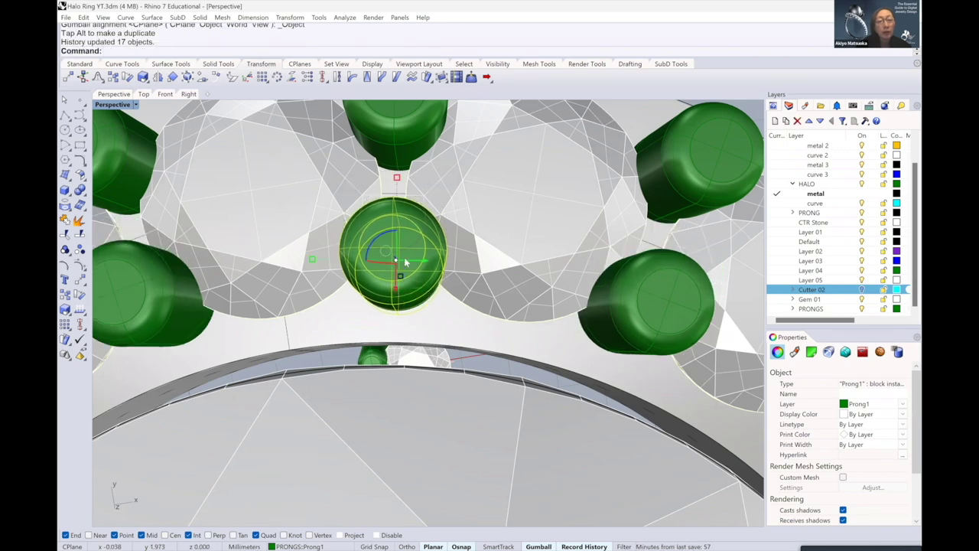
{"action": "scroll", "coordinate": [397, 264], "scroll_direction": "down", "scroll_amount": 3}
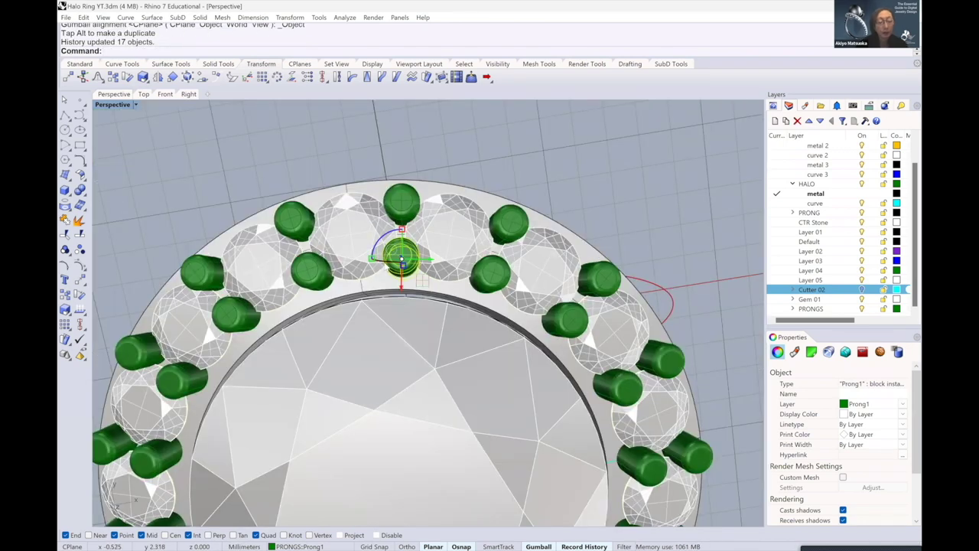
{"action": "key", "text": "ctrl+z"}
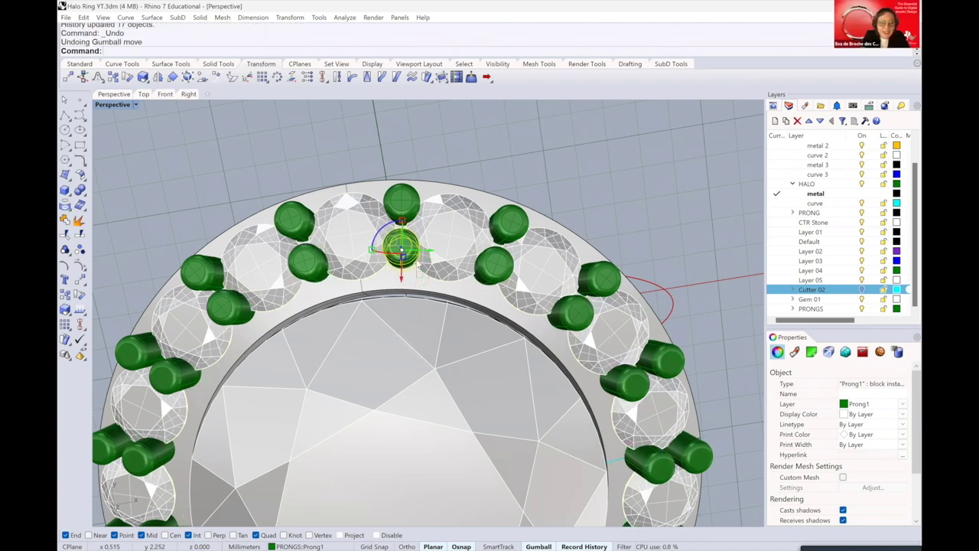
{"action": "key", "text": "ctrl+y"}
{"action": "left_click", "coordinate": [484, 157]}
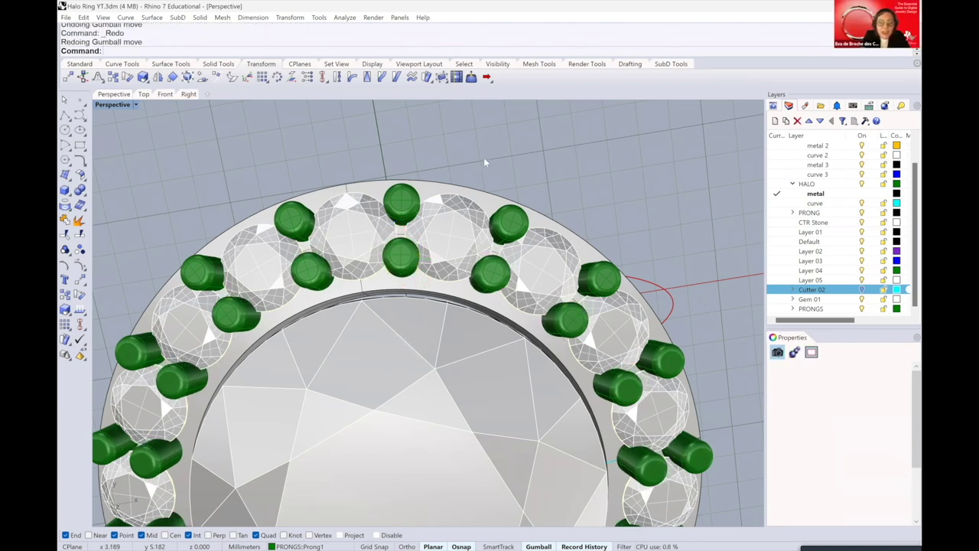
{"action": "scroll", "coordinate": [490, 191], "scroll_direction": "down", "scroll_amount": 3}
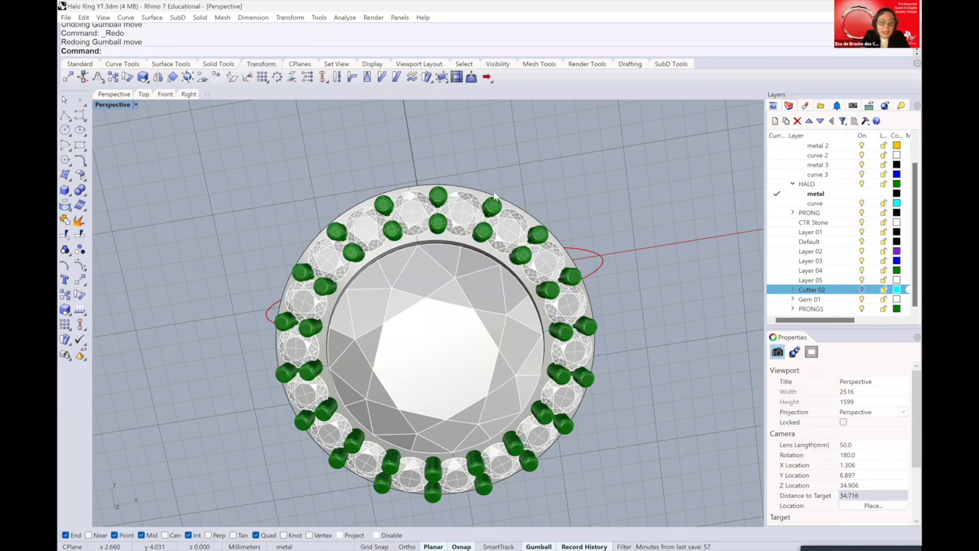
{"action": "mouse_move", "coordinate": [495, 198]}
{"action": "right_mouse_down"}
{"action": "mouse_move", "coordinate": [527, 218]}
{"action": "mouse_move", "coordinate": [498, 227]}
{"action": "mouse_move", "coordinate": [492, 207]}
{"action": "right_mouse_up"}
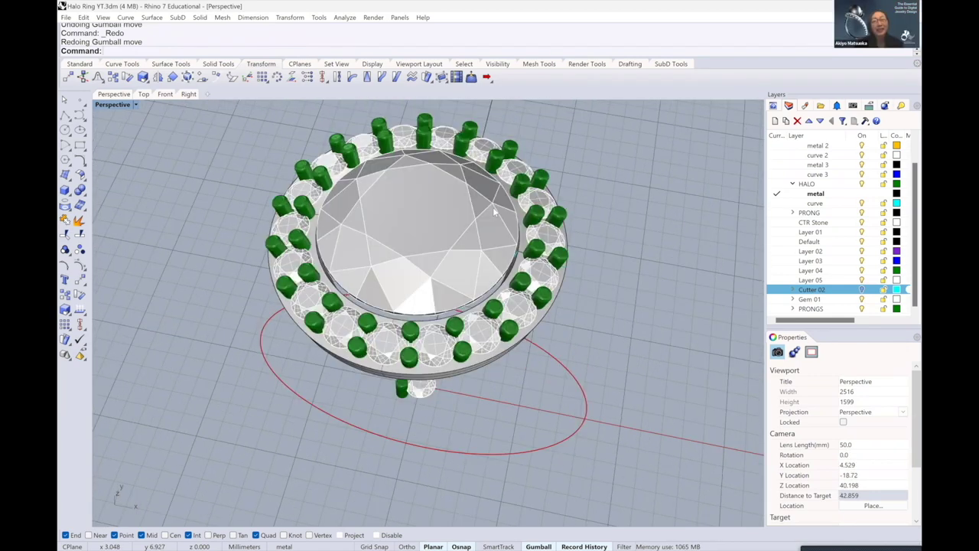
Hide the loose gem and prong cylinders beside the ring circle
{"action": "scroll", "coordinate": [496, 257], "scroll_direction": "up", "scroll_amount": 3}
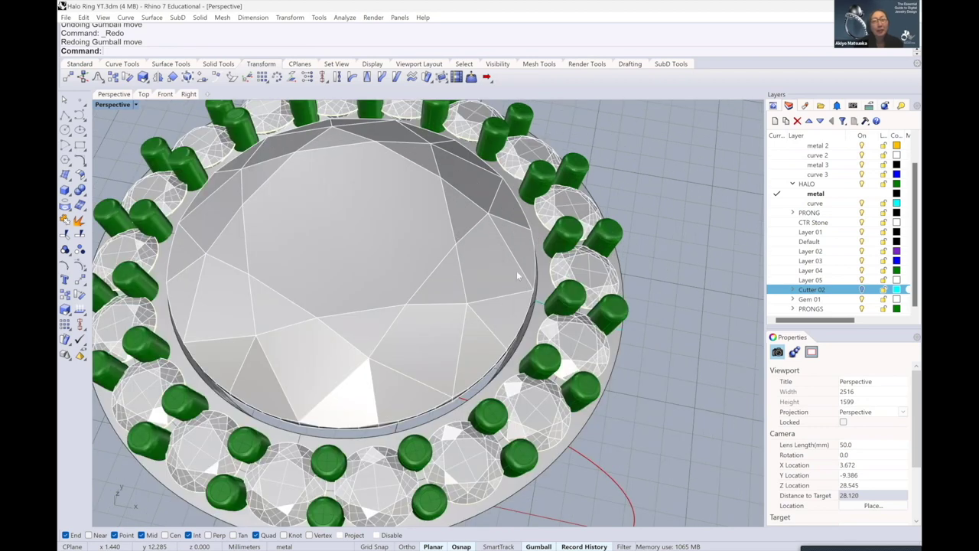
{"action": "key", "text": "Home"}
{"action": "key", "text": "Home"}
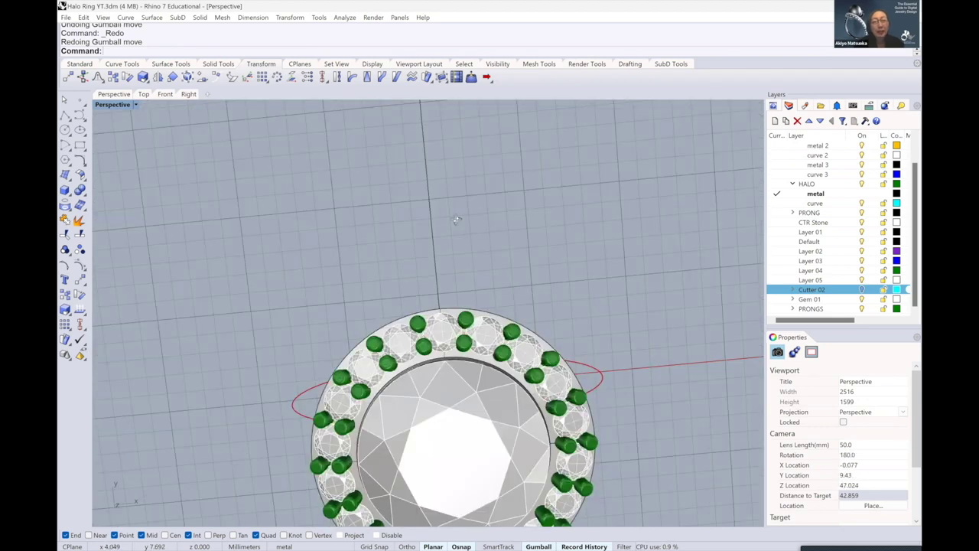
{"action": "key", "text": "Home"}
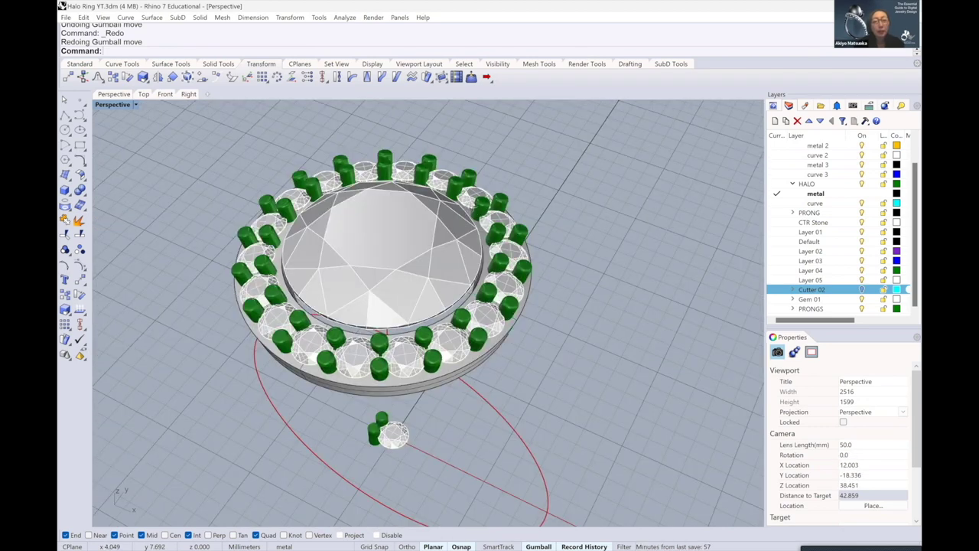
{"action": "key", "text": "Home"}
{"action": "key", "text": "Home"}
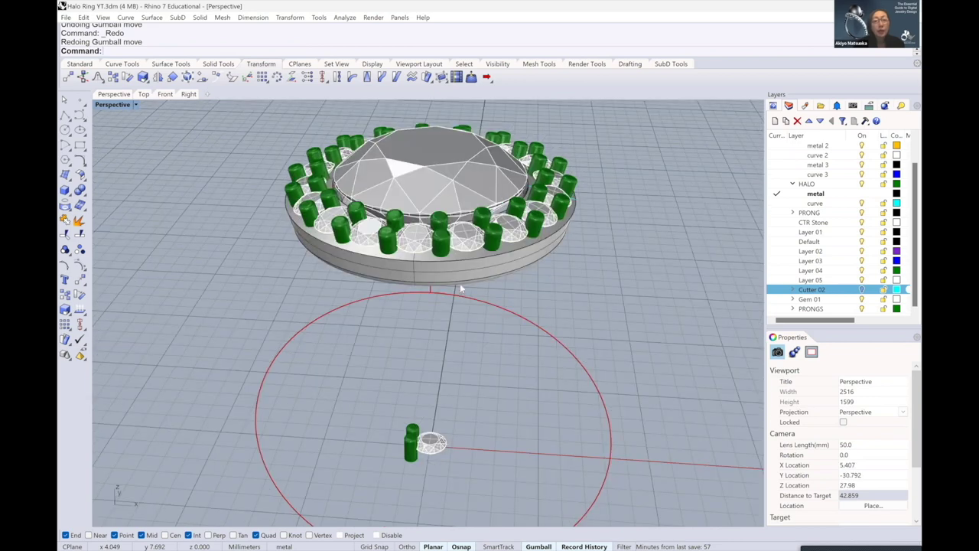
{"action": "key", "text": "Home"}
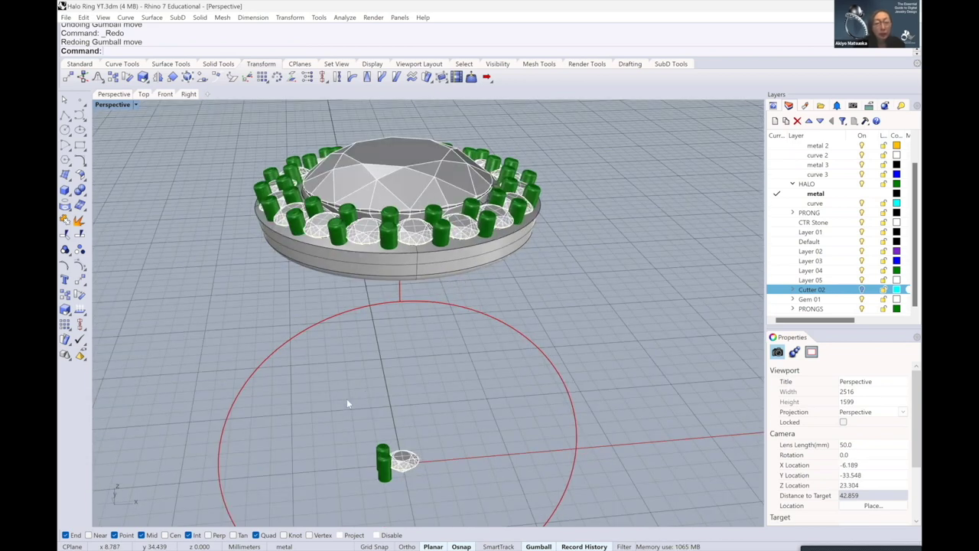
{"action": "key", "text": "Home"}
{"action": "key", "text": "Home"}
{"action": "left_click", "coordinate": [422, 380]}
{"action": "left_click", "coordinate": [378, 383], "text": "shift"}
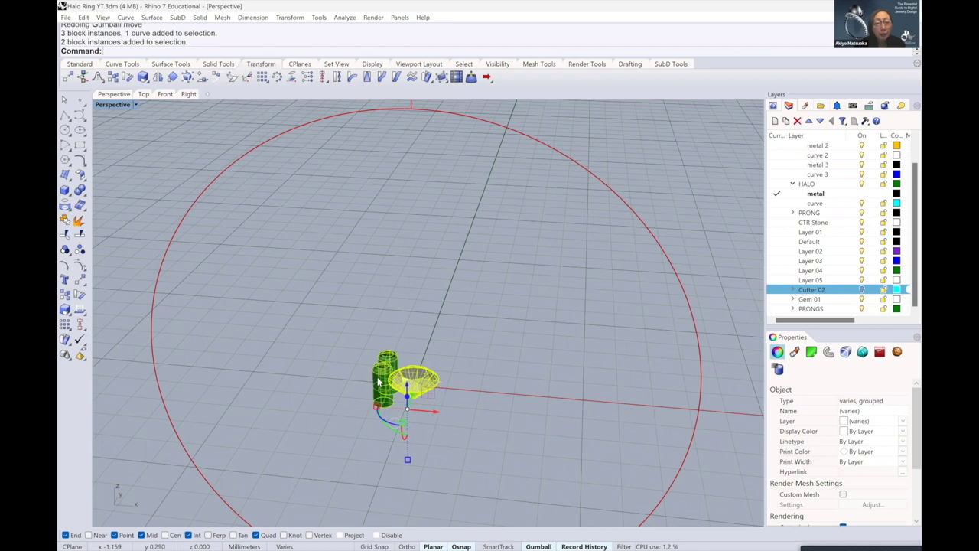
{"action": "type", "text": "H"}
{"action": "key", "text": "Return"}
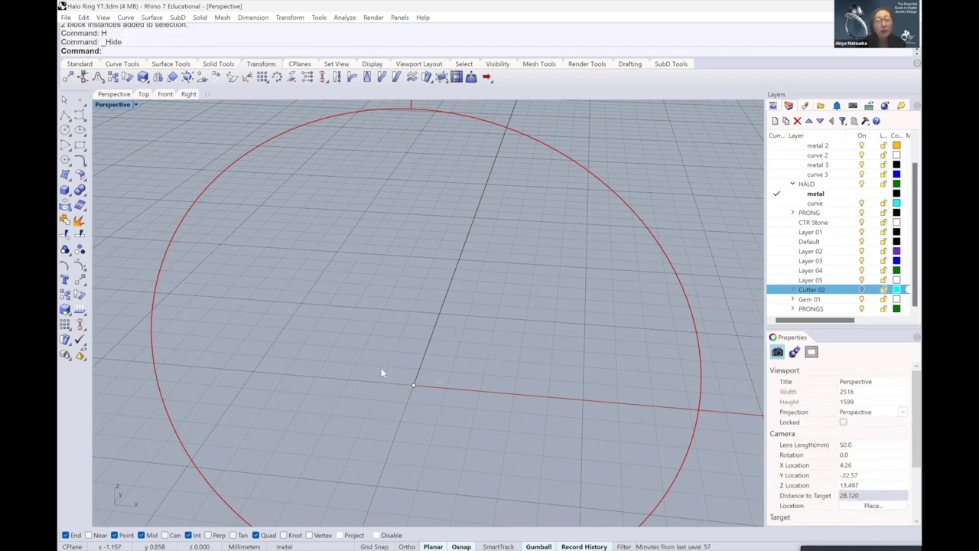
Turn off the Gem 01 layer
{"action": "key", "text": "Home"}
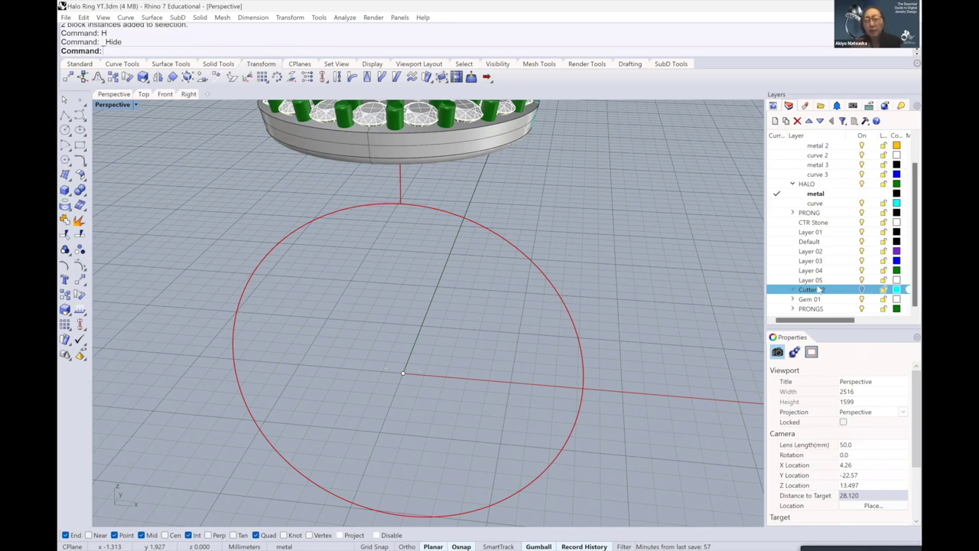
{"action": "key", "text": "Home"}
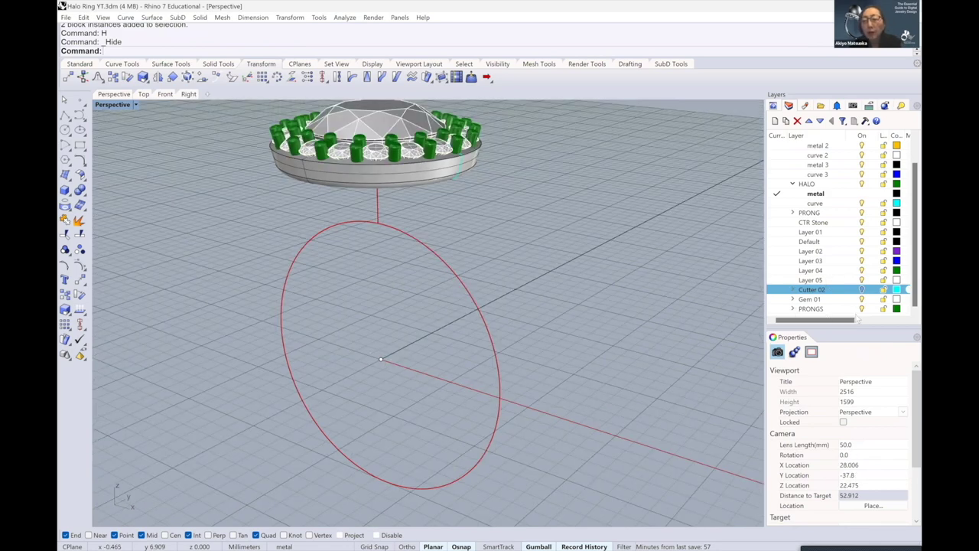
{"action": "key", "text": "Home"}
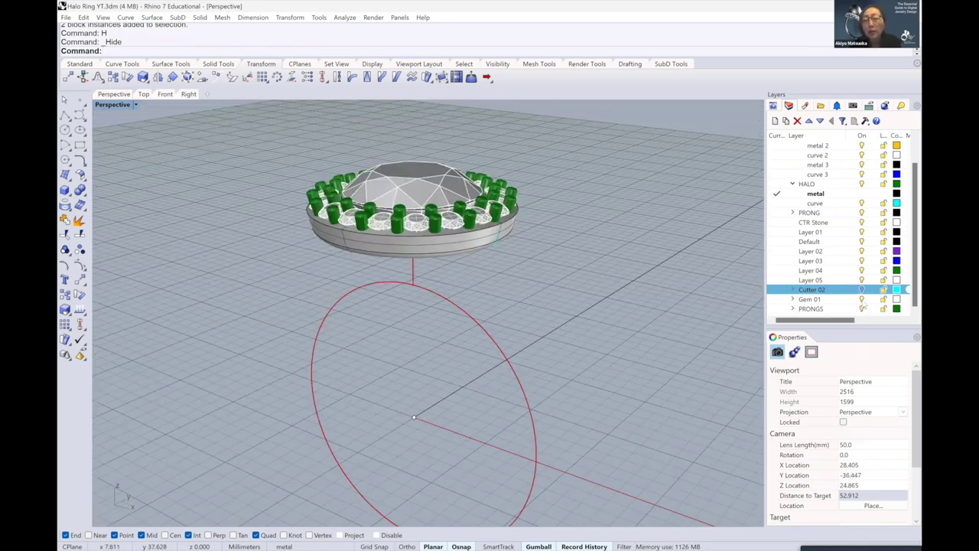
{"action": "left_click", "coordinate": [863, 299]}
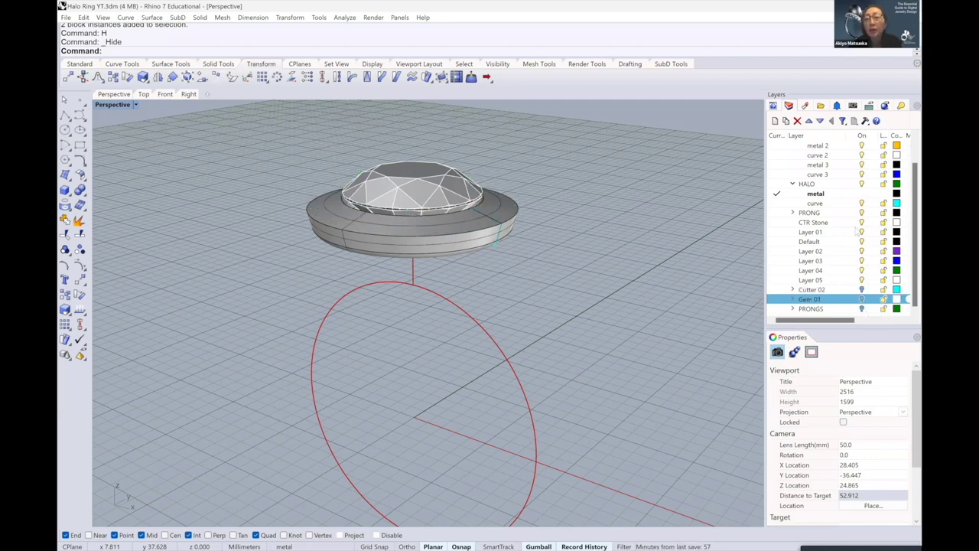
Make curve 1 the current layer and turn off the HALO layer
{"action": "left_click", "coordinate": [862, 184]}
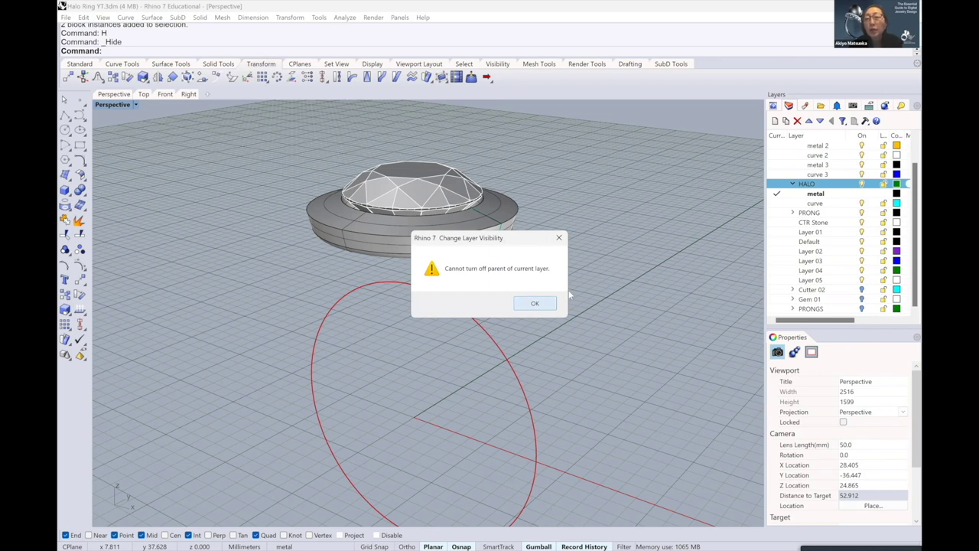
{"action": "key", "text": "Return"}
{"action": "scroll", "coordinate": [786, 163], "scroll_direction": "up", "scroll_amount": 1}
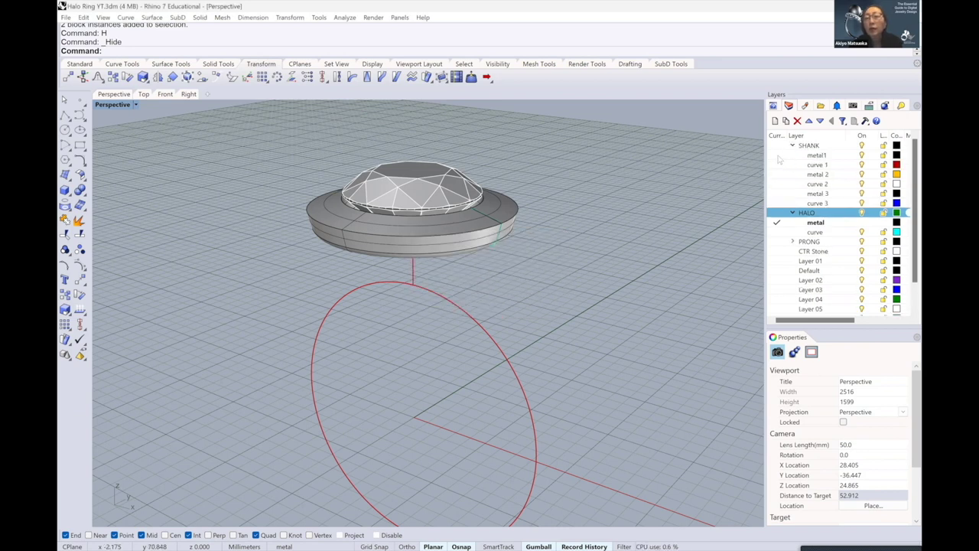
{"action": "left_click", "coordinate": [775, 165]}
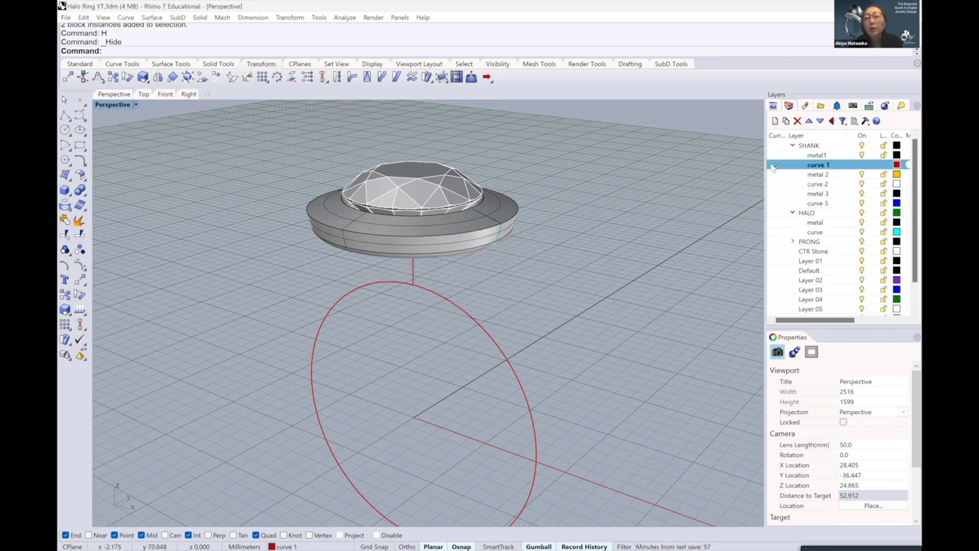
{"action": "left_click", "coordinate": [862, 214]}
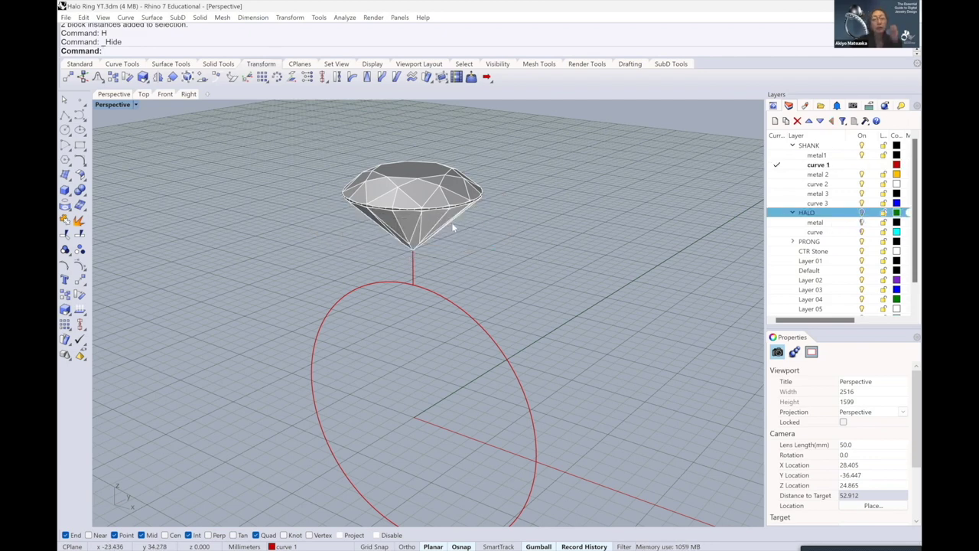
Delete the short vertical curve beneath the centre stone
{"action": "right_click_drag", "start_coordinate": [418, 259], "coordinate": [396, 268]}
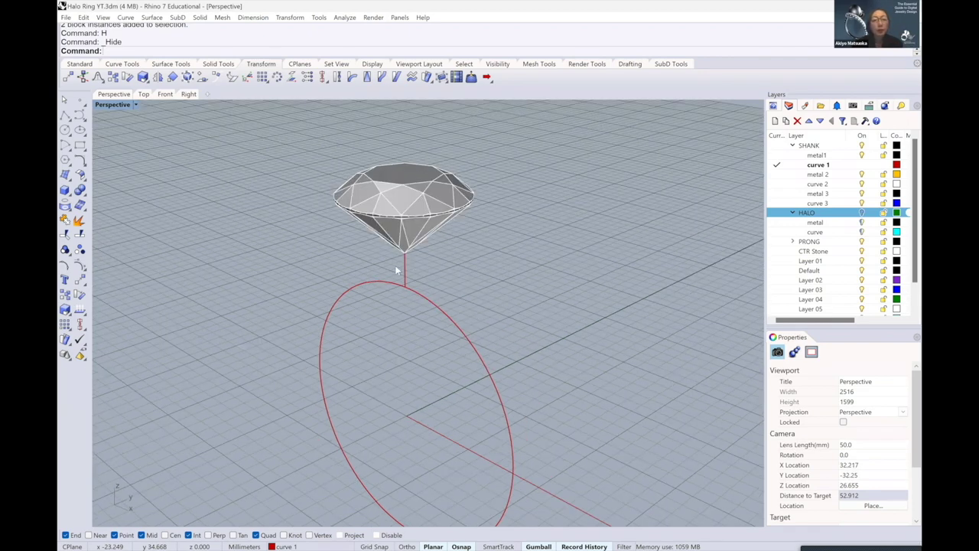
{"action": "left_click", "coordinate": [404, 266]}
{"action": "scroll", "coordinate": [404, 266], "scroll_direction": "up", "scroll_amount": 3}
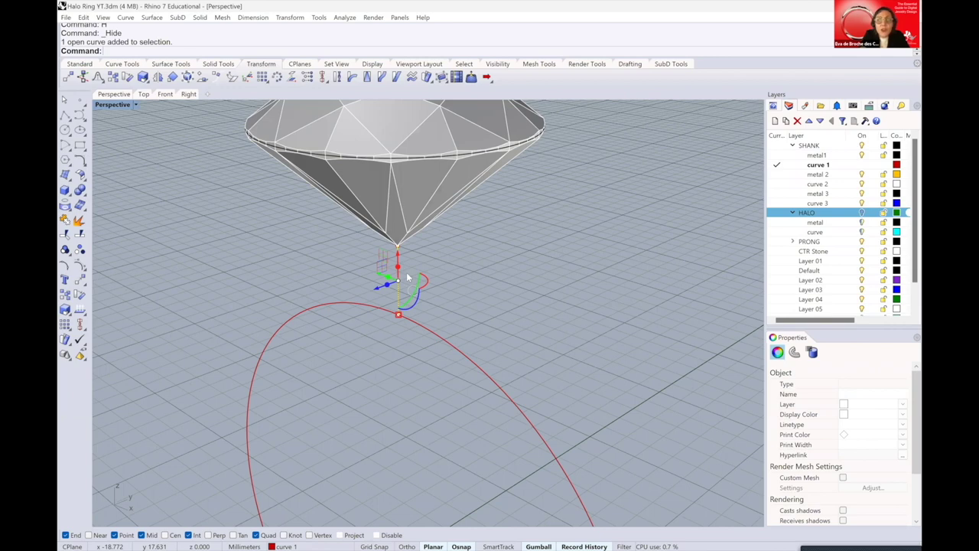
{"action": "key", "text": "Delete"}
{"action": "scroll", "coordinate": [407, 272], "scroll_direction": "down", "scroll_amount": 3}
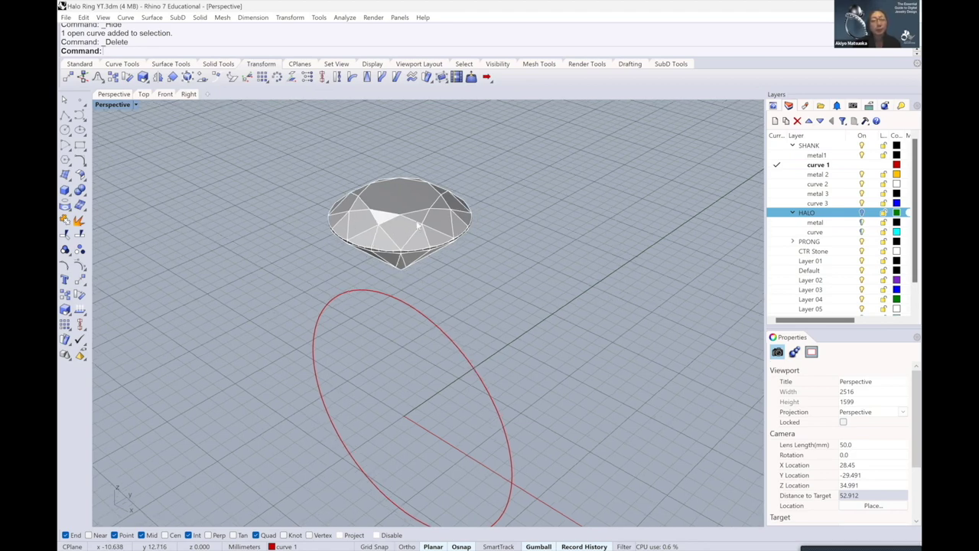
Switch the viewport to the Right view
{"action": "key", "text": "Home"}
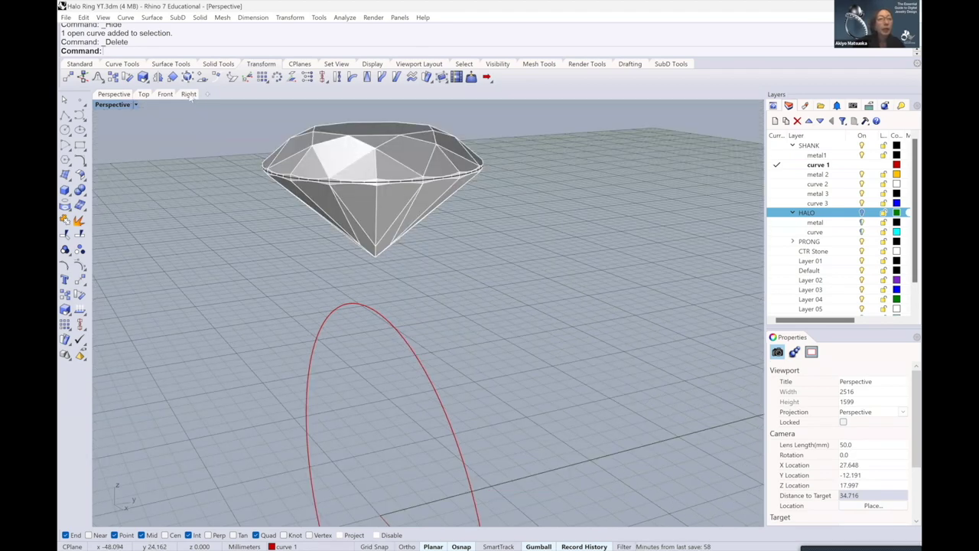
{"action": "key", "text": "Home"}
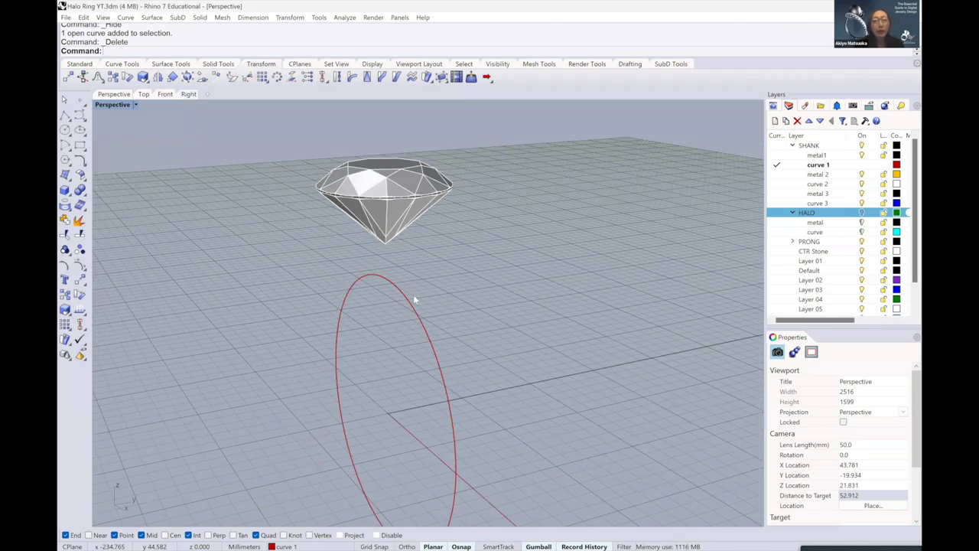
{"action": "key", "text": "ctrl+F3"}
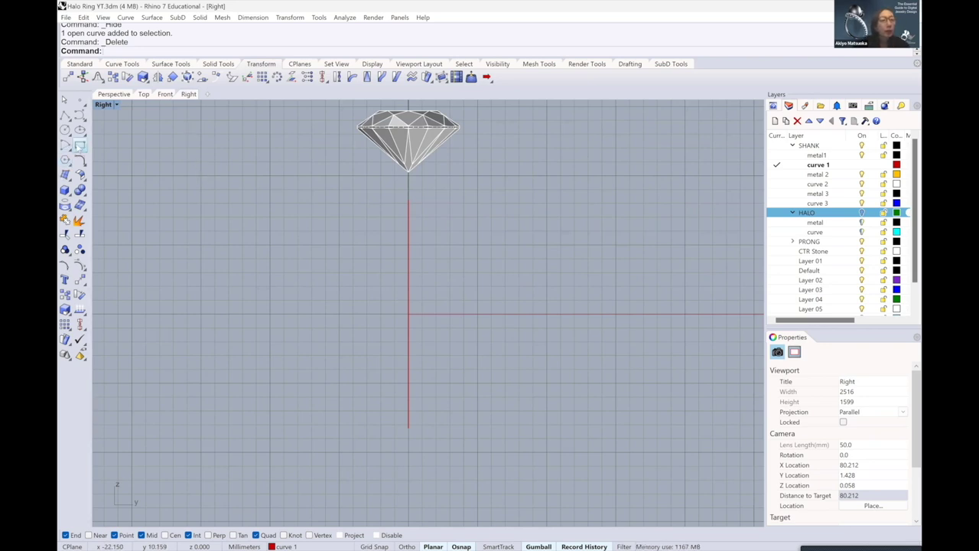
Draw a 3 × 1 mm rectangle below the diamond
{"action": "left_click", "coordinate": [80, 145]}
{"action": "right_click_drag", "start_coordinate": [478, 265], "coordinate": [351, 255]}
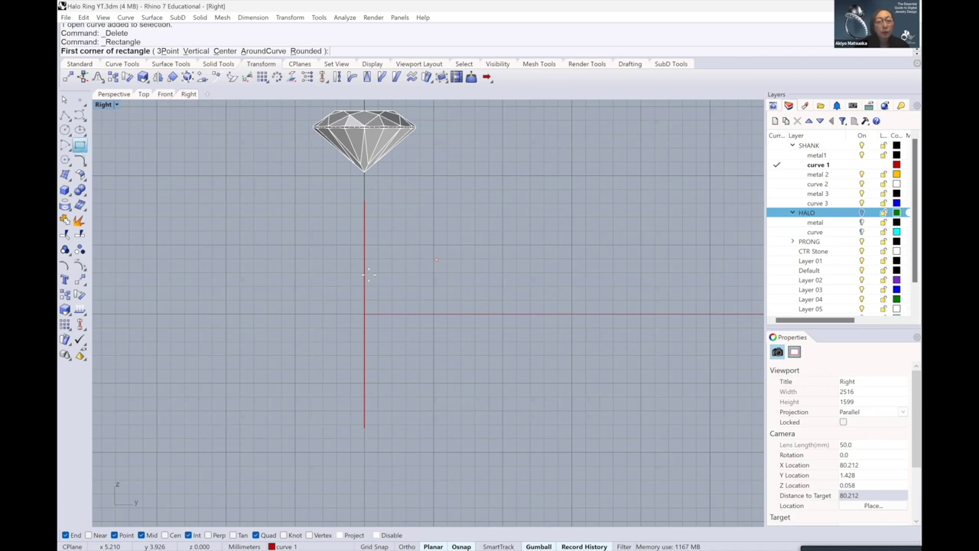
{"action": "left_click", "coordinate": [388, 345]}
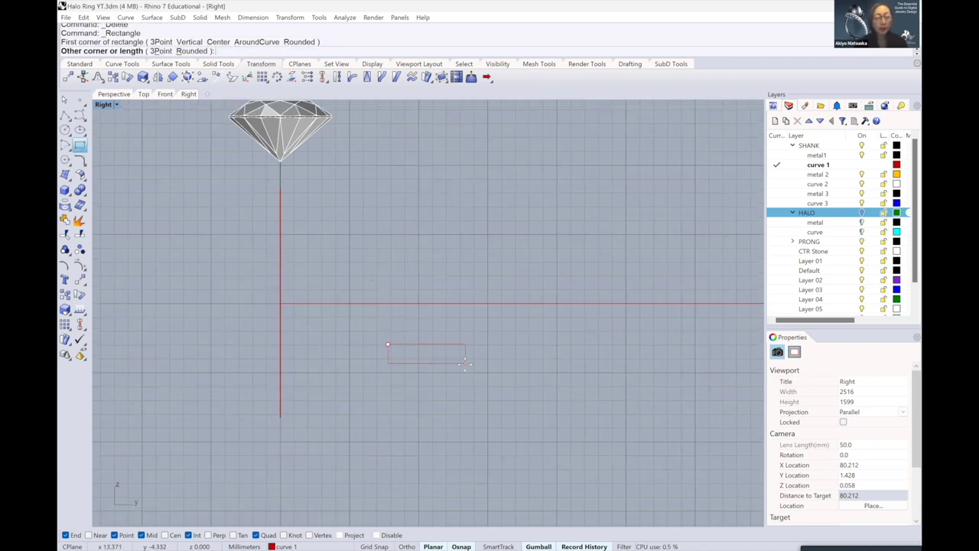
{"action": "type", "text": "3"}
{"action": "key", "text": "Return"}
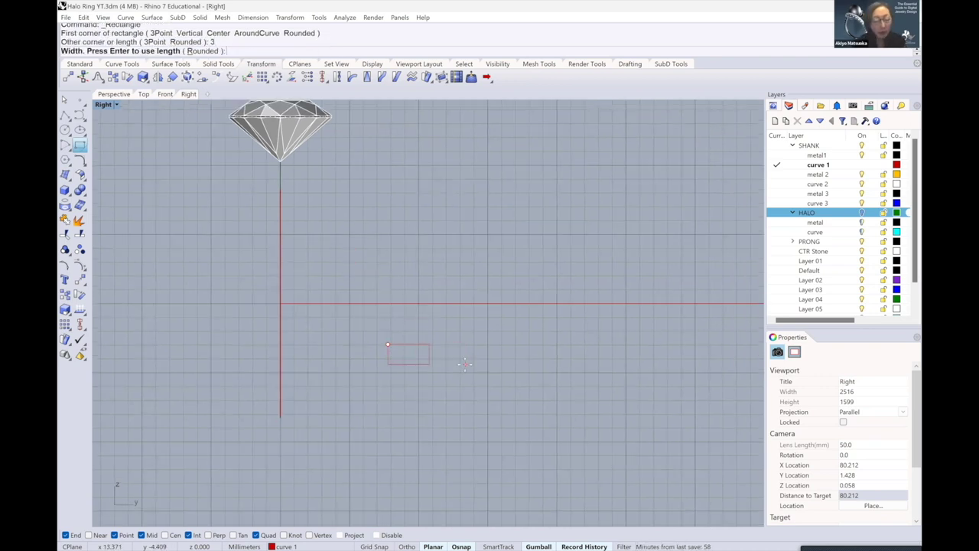
{"action": "type", "text": "1"}
{"action": "key", "text": "Return"}
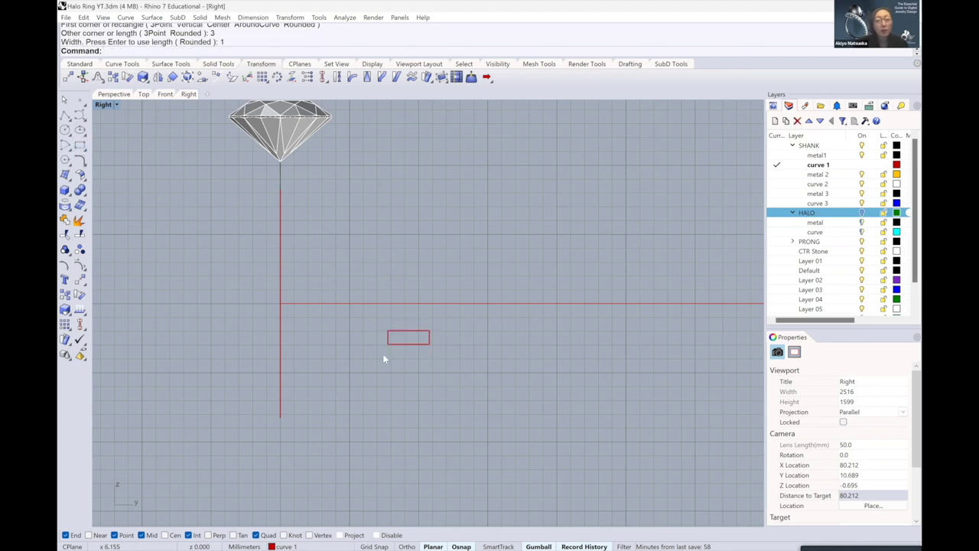
{"action": "scroll", "coordinate": [397, 317], "scroll_direction": "up", "scroll_amount": 1}
{"action": "scroll", "coordinate": [402, 321], "scroll_direction": "up", "scroll_amount": 3}
{"action": "scroll", "coordinate": [437, 308], "scroll_direction": "up", "scroll_amount": 1}
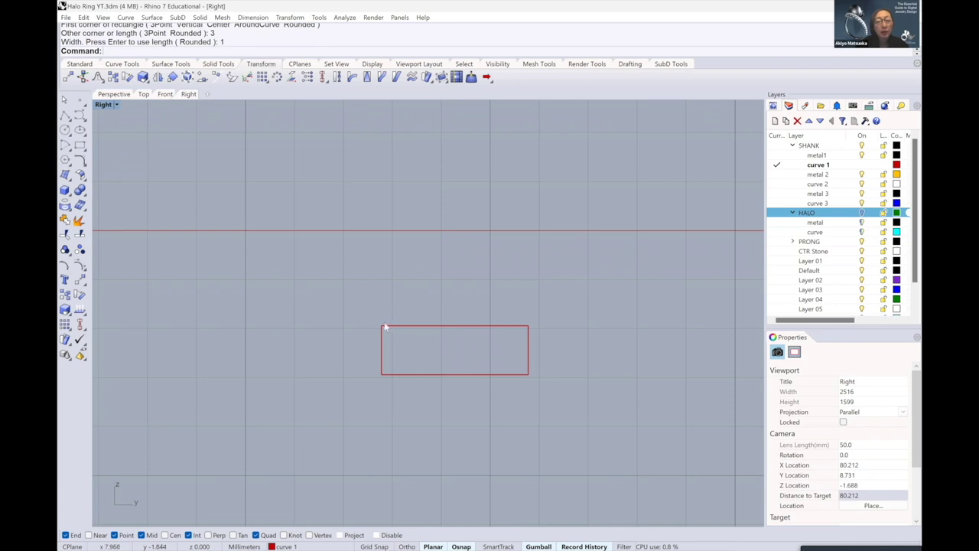
{"action": "right_click_drag", "start_coordinate": [403, 263], "coordinate": [374, 260]}
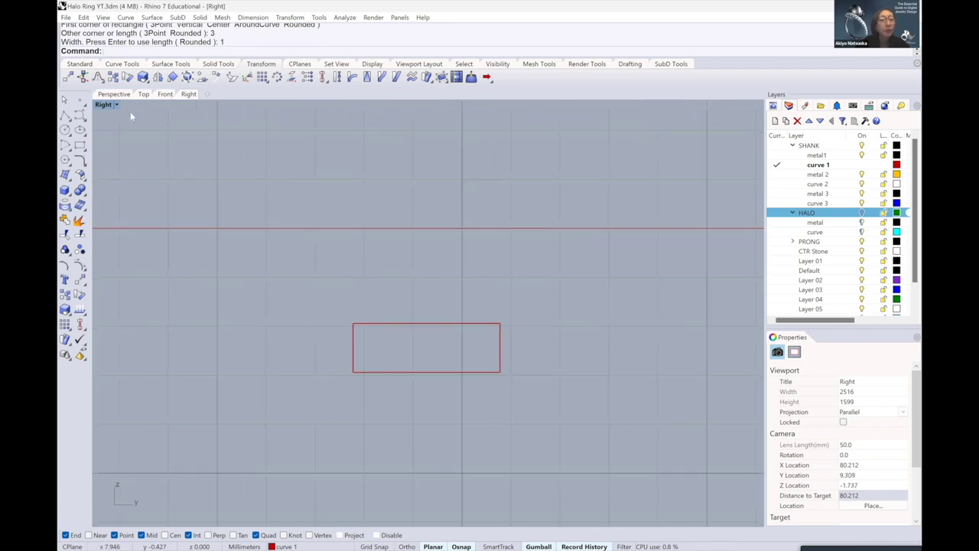
{"action": "left_click", "coordinate": [86, 135]}
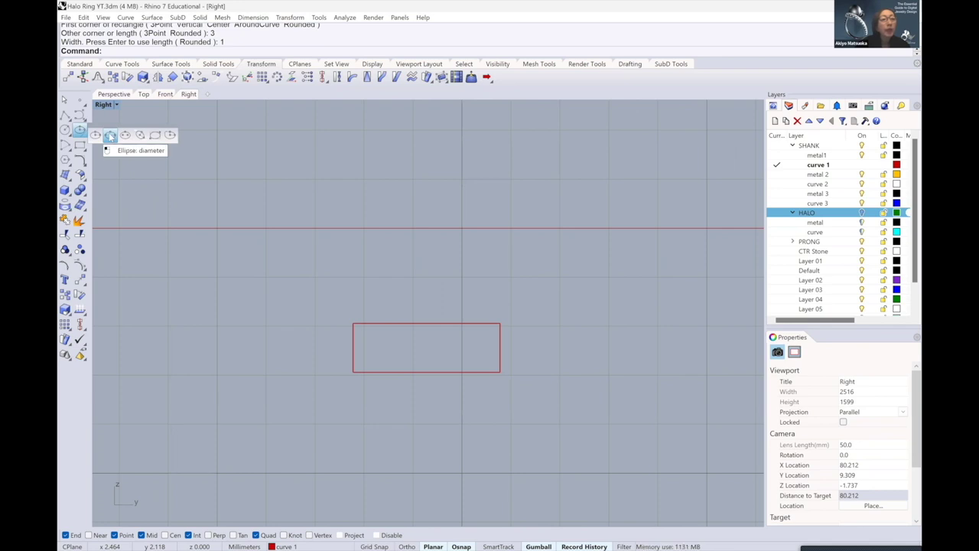
Draw a diameter ellipse across the rectangle's top corners, reaching its bottom midpoint
{"action": "left_click", "coordinate": [110, 135]}
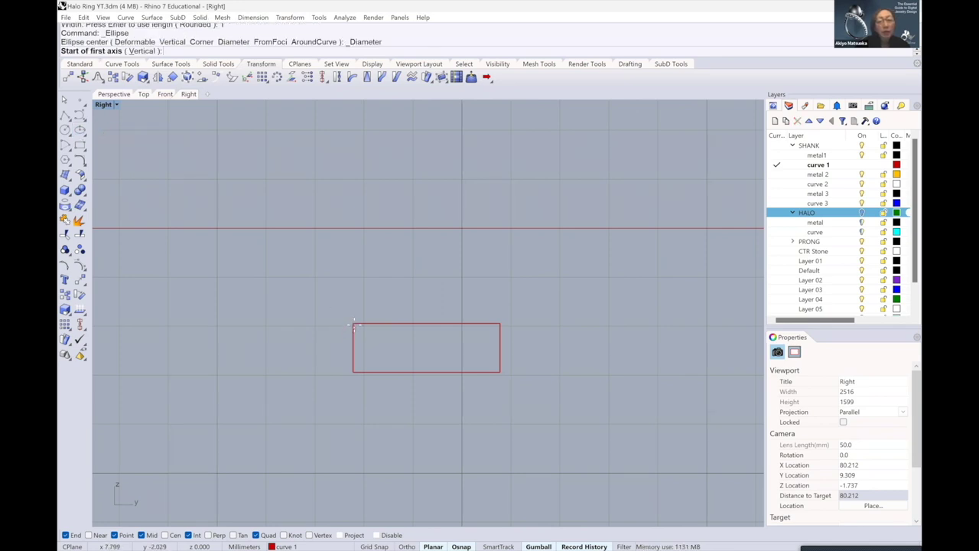
{"action": "left_click", "coordinate": [354, 324]}
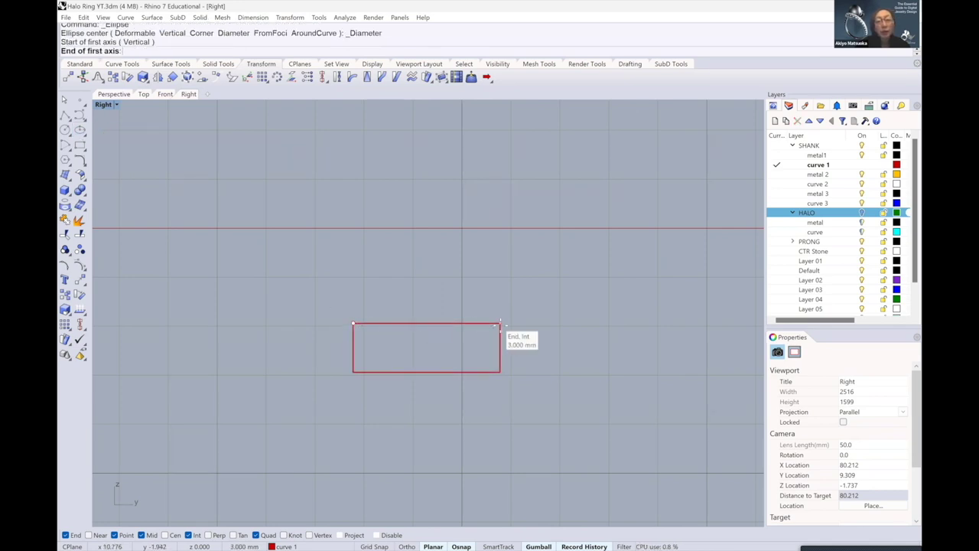
{"action": "left_click", "coordinate": [501, 324]}
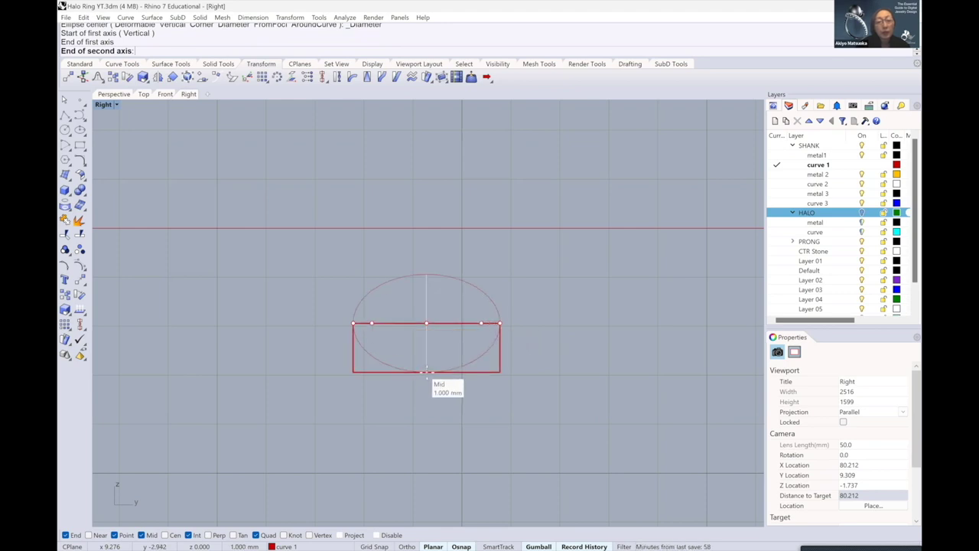
{"action": "left_click", "coordinate": [427, 374]}
{"action": "right_click_drag", "start_coordinate": [510, 330], "coordinate": [408, 310]}
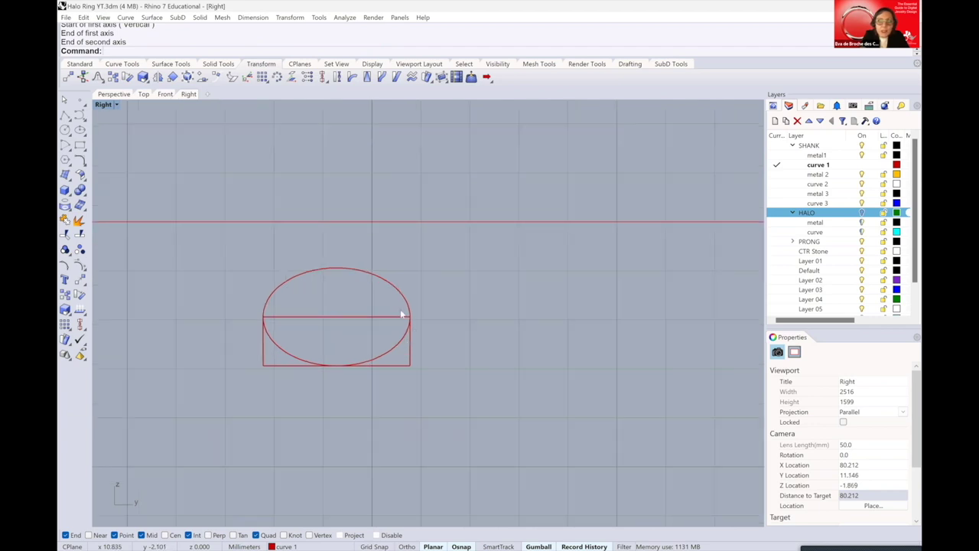
{"action": "middle_click", "coordinate": [351, 192]}
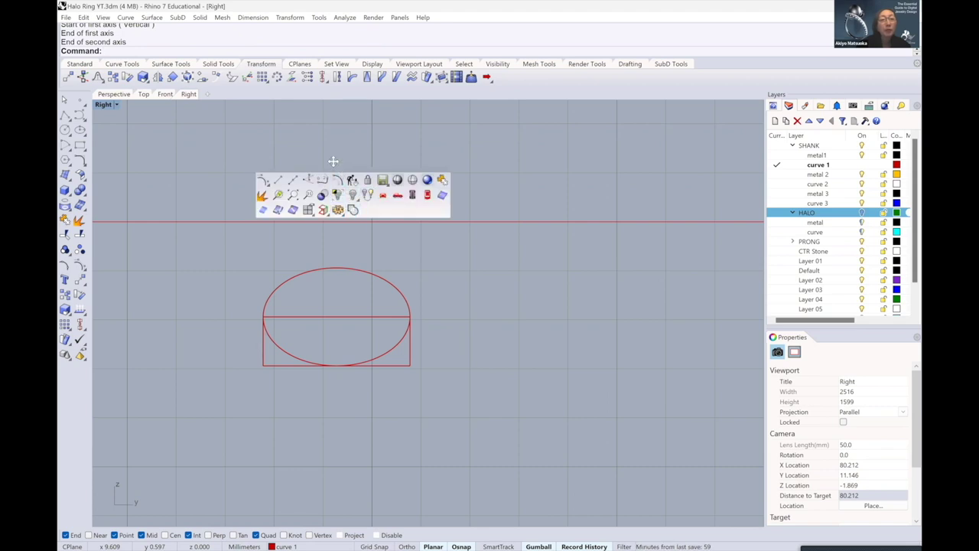
Curve Boolean the ellipse and rectangle into one closed arch outline, deleting the inputs
{"action": "left_click_drag", "start_coordinate": [337, 168], "coordinate": [363, 169]}
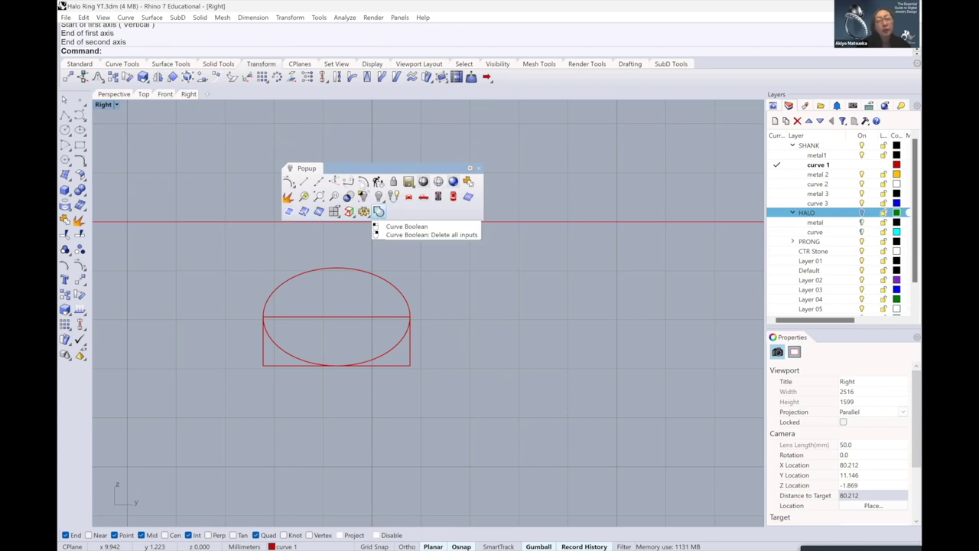
{"action": "left_click", "coordinate": [377, 212]}
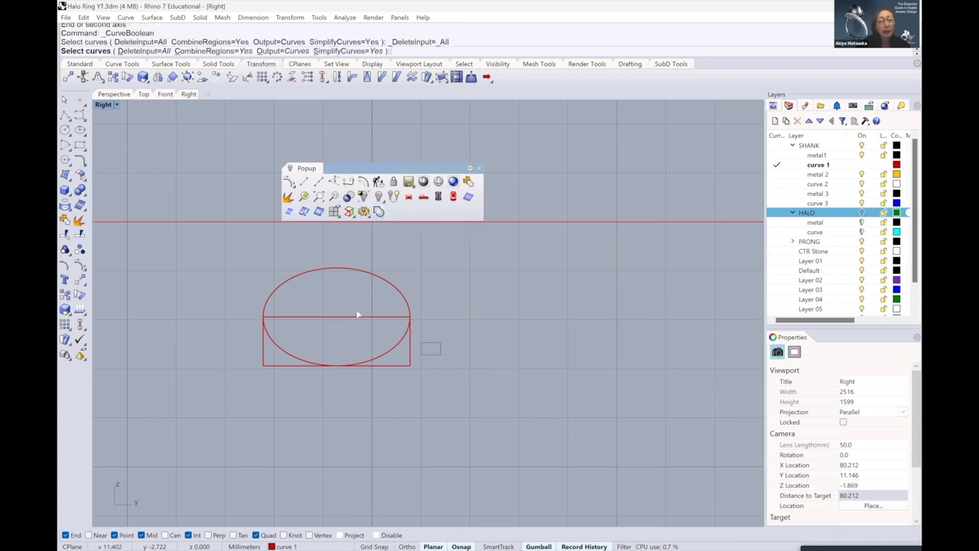
{"action": "left_click_drag", "start_coordinate": [426, 345], "coordinate": [357, 309]}
{"action": "key", "text": "Return"}
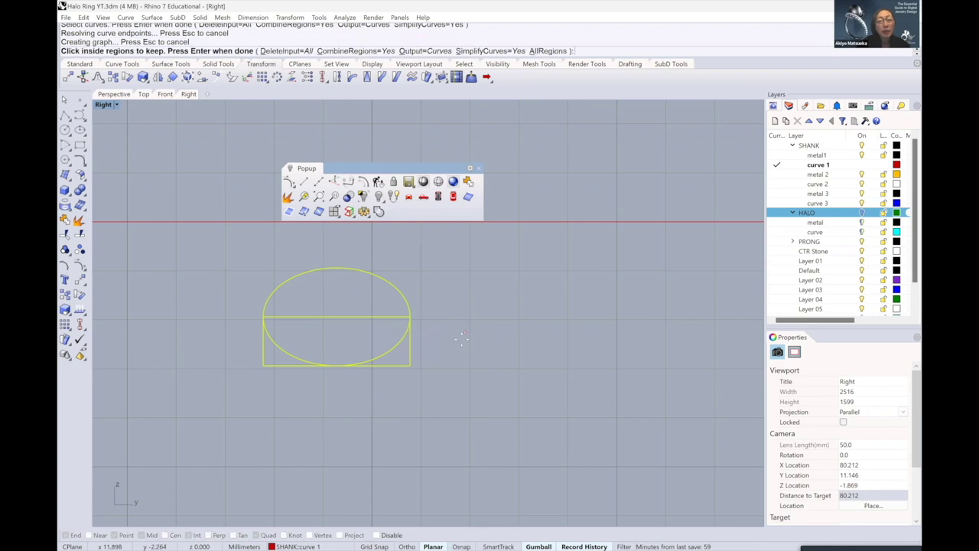
{"action": "key", "text": "Return"}
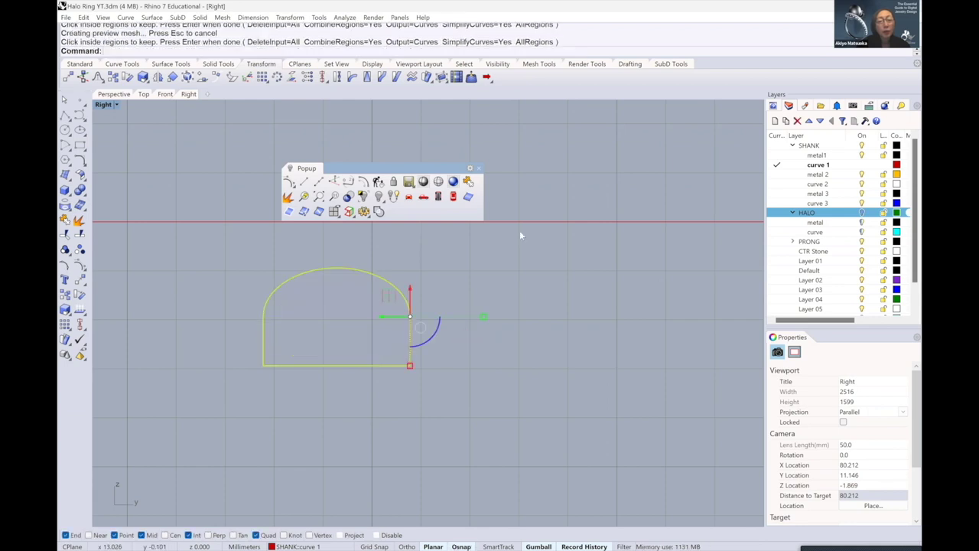
{"action": "key", "text": "Escape"}
Select the arch outline and align its gumball to World
{"action": "scroll", "coordinate": [420, 248], "scroll_direction": "down", "scroll_amount": 1}
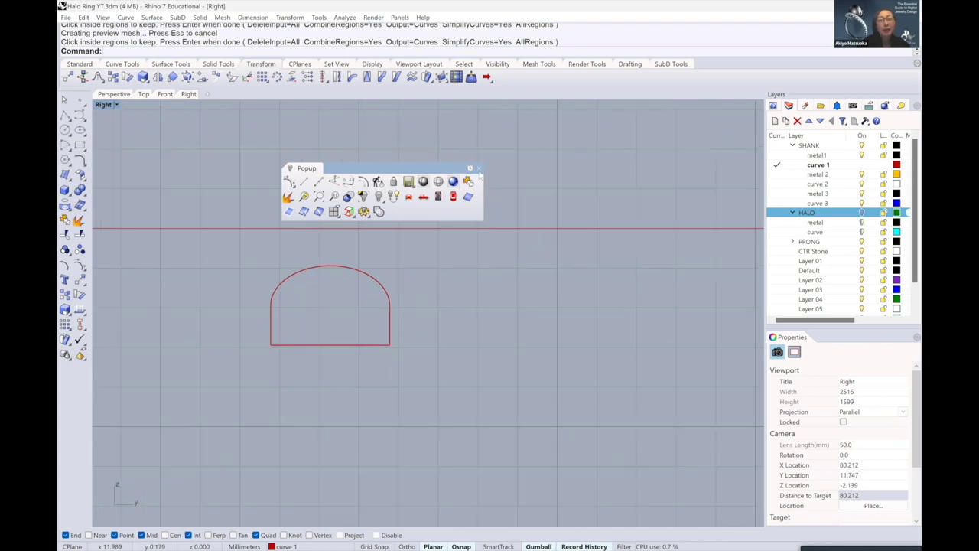
{"action": "scroll", "coordinate": [363, 284], "scroll_direction": "down", "scroll_amount": 2}
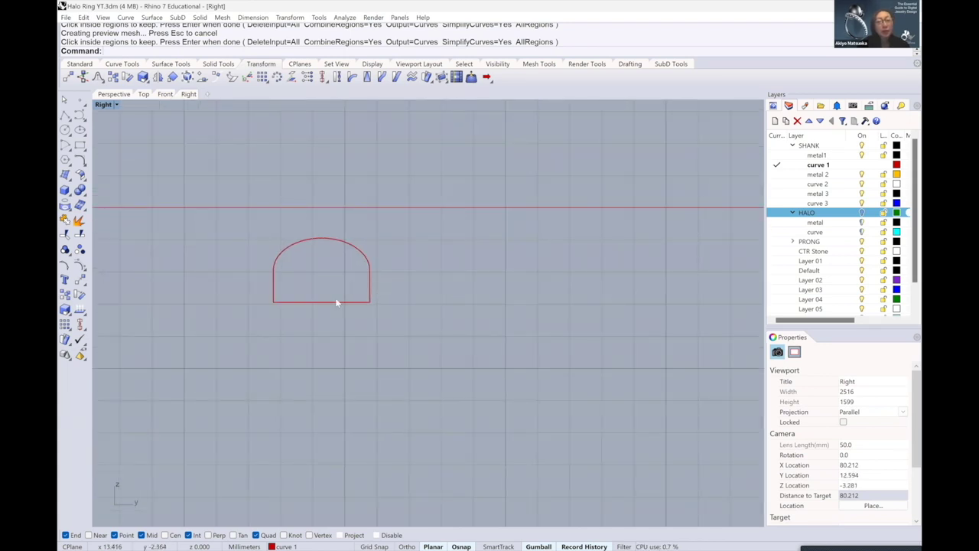
{"action": "scroll", "coordinate": [332, 297], "scroll_direction": "up", "scroll_amount": 1}
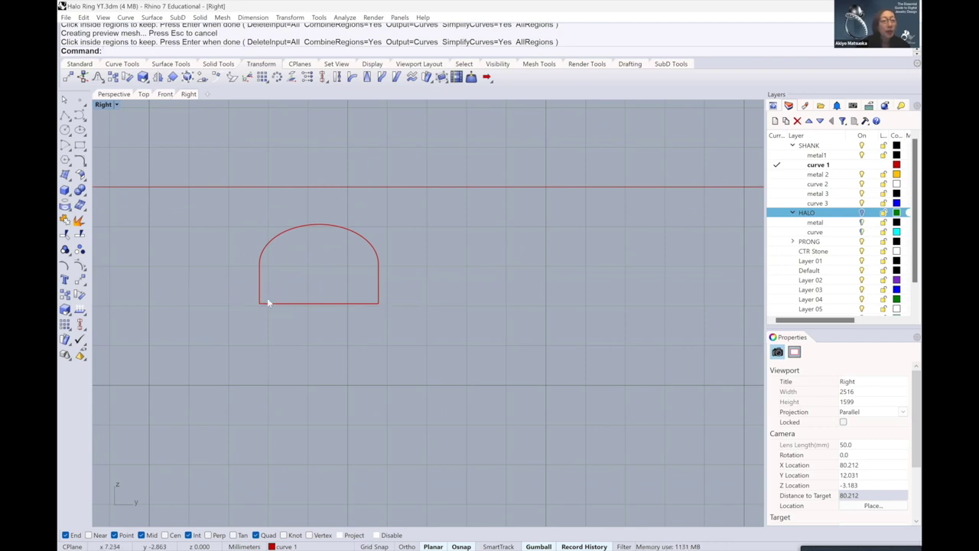
{"action": "left_click", "coordinate": [304, 303]}
{"action": "right_click_drag", "start_coordinate": [315, 280], "coordinate": [249, 282]}
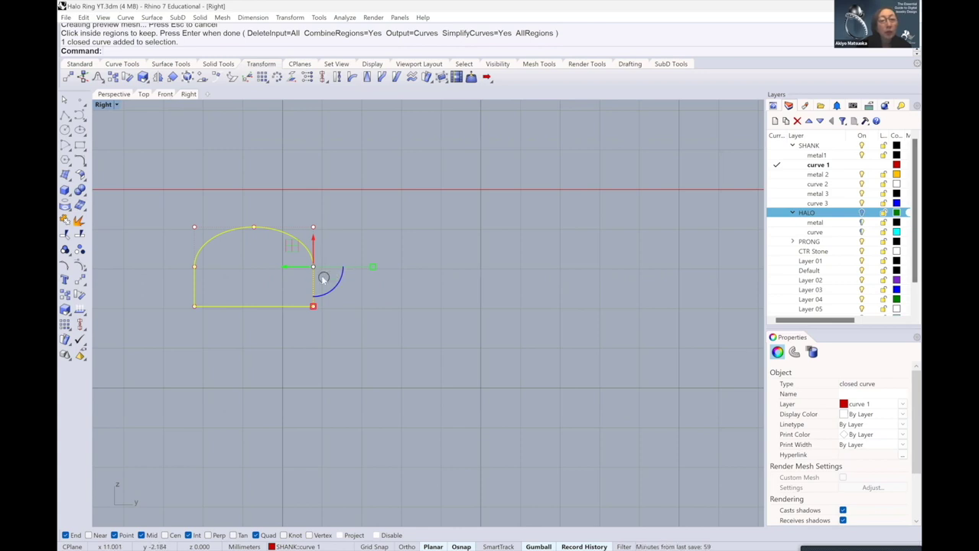
{"action": "left_click", "coordinate": [324, 277]}
{"action": "left_click", "coordinate": [362, 378]}
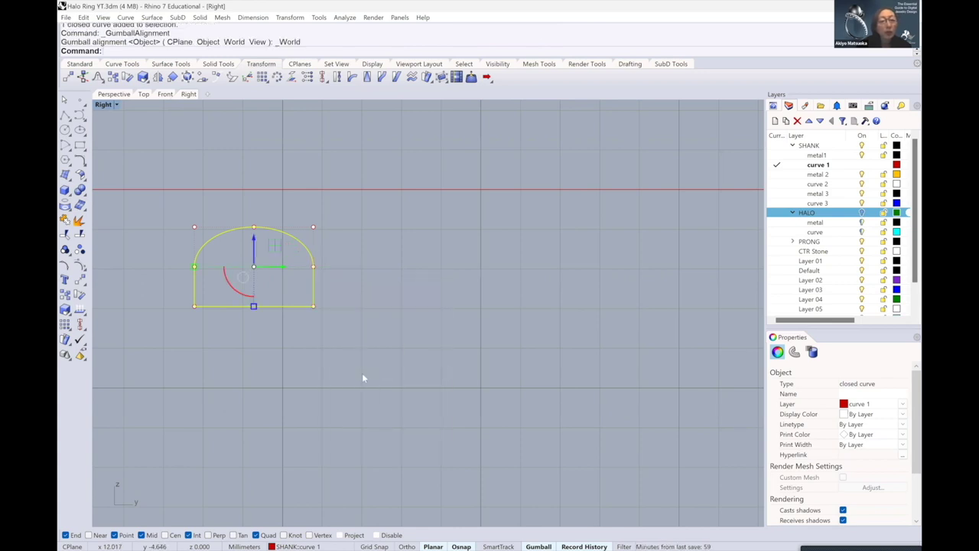
{"action": "key", "text": "Escape"}
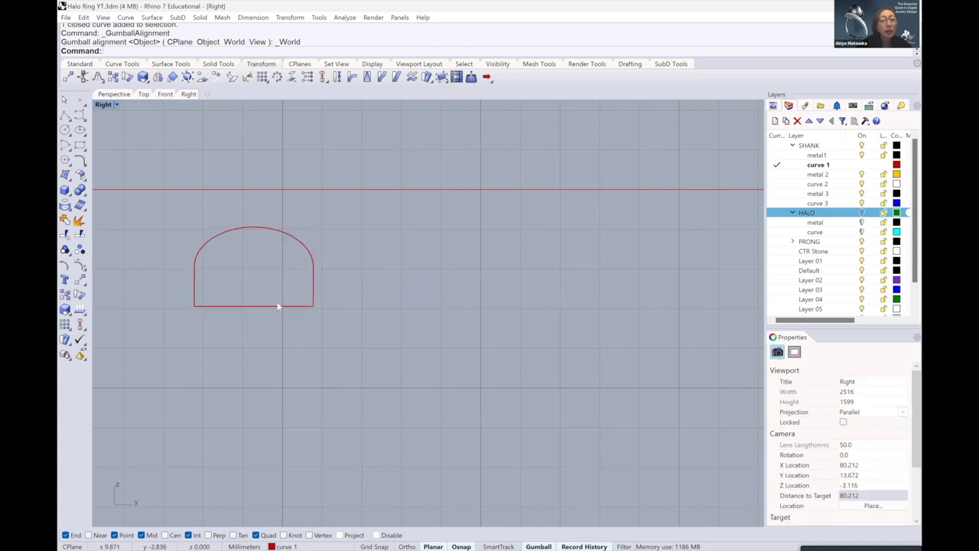
Duplicate the arch outline with a gumball Alt-drag, placing the copy to the right of the original
{"action": "left_click", "coordinate": [277, 306]}
{"action": "scroll", "coordinate": [262, 289], "scroll_direction": "down", "scroll_amount": 2}
{"action": "scroll", "coordinate": [258, 280], "scroll_direction": "down", "scroll_amount": 2}
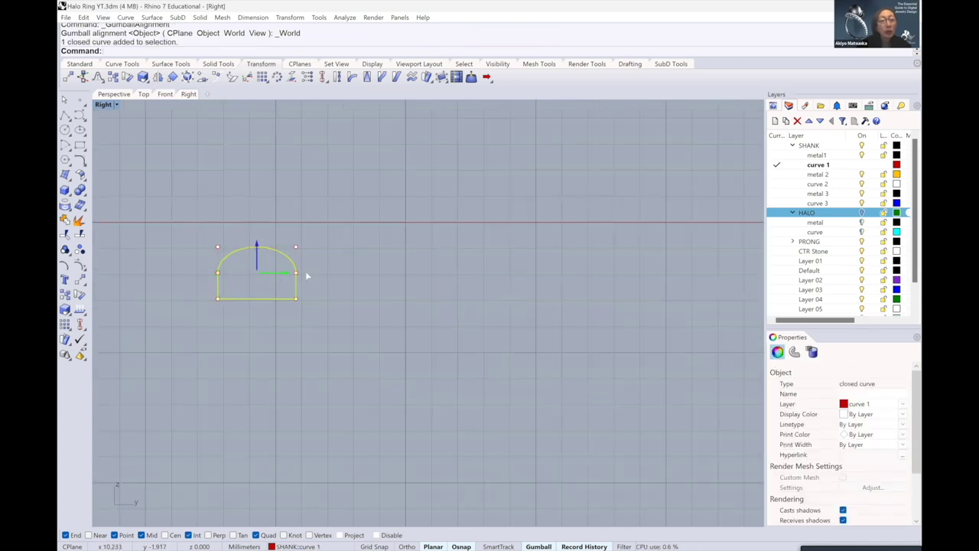
{"action": "left_click_drag", "start_coordinate": [306, 273], "coordinate": [392, 278]}
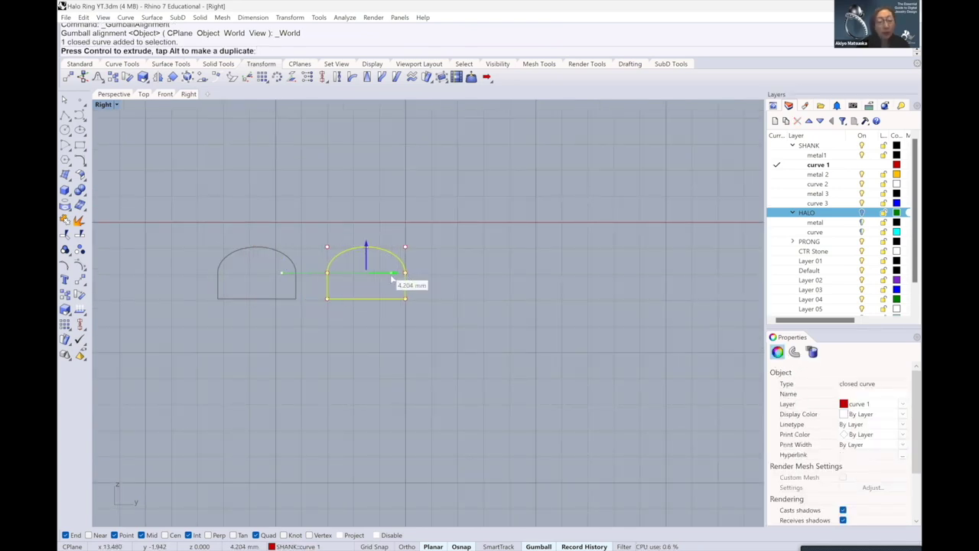
{"action": "key", "text": "Escape"}
{"action": "scroll", "coordinate": [355, 301], "scroll_direction": "up", "scroll_amount": 3}
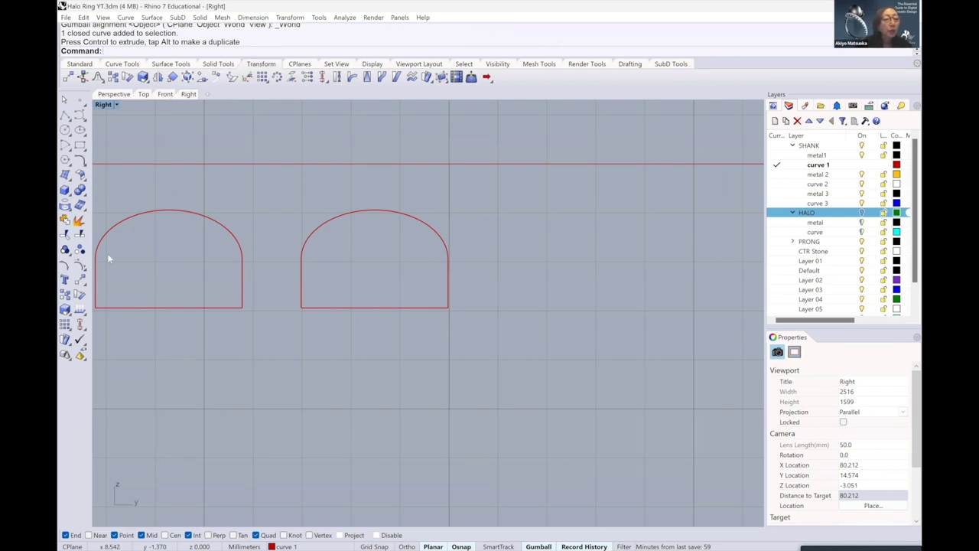
{"action": "left_click", "coordinate": [65, 309]}
Reference-scale the right-hand arch from its lower-left corner, turning its 3 mm base into 2.2 mm
{"action": "left_click", "coordinate": [315, 307]}
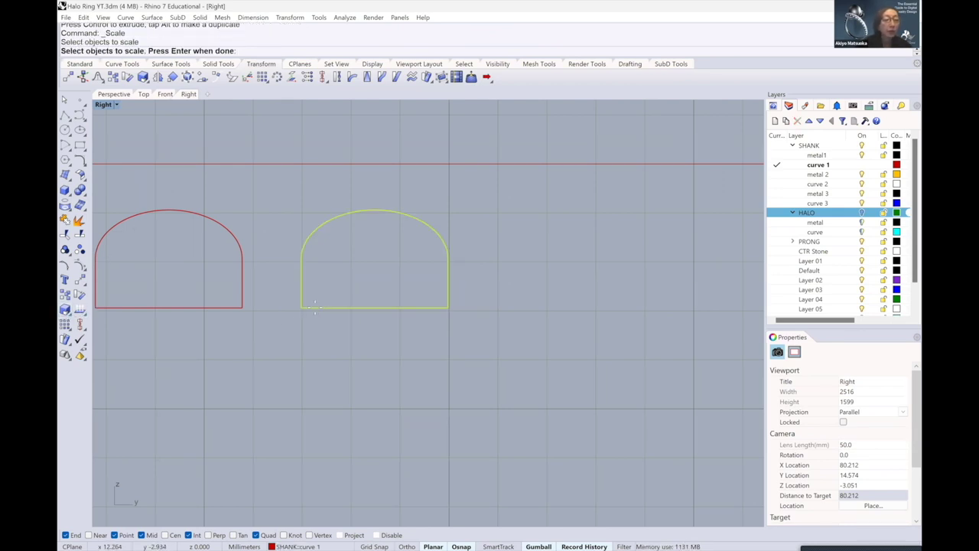
{"action": "key", "text": "Return"}
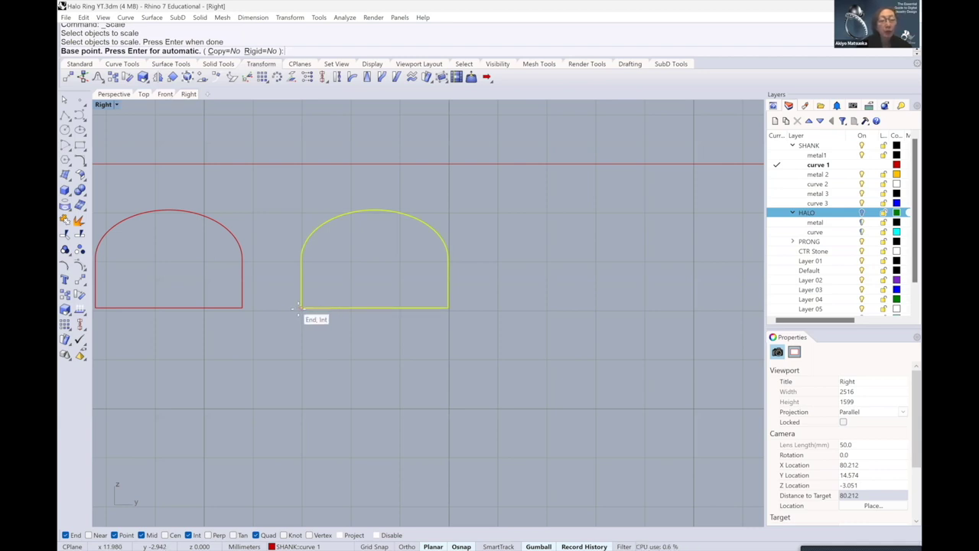
{"action": "left_click", "coordinate": [298, 308]}
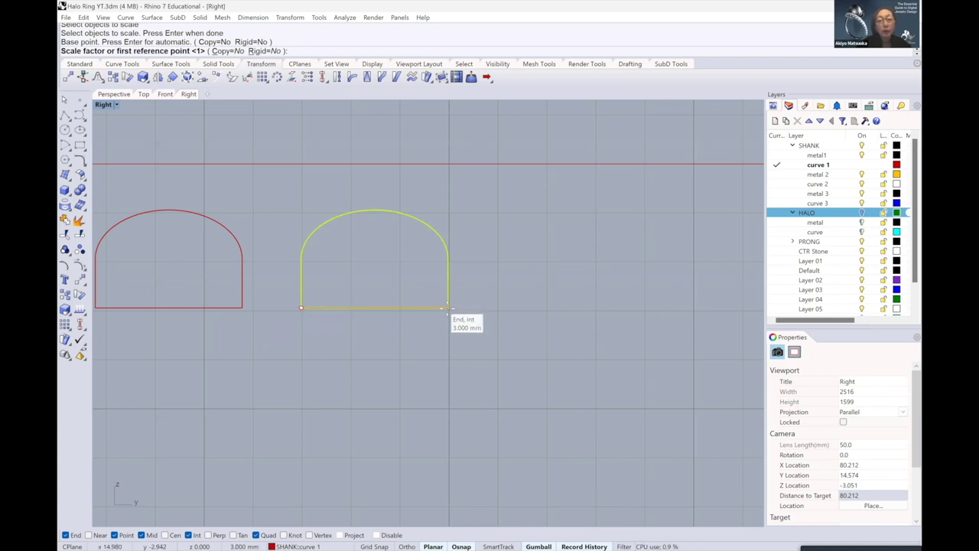
{"action": "left_click", "coordinate": [448, 308]}
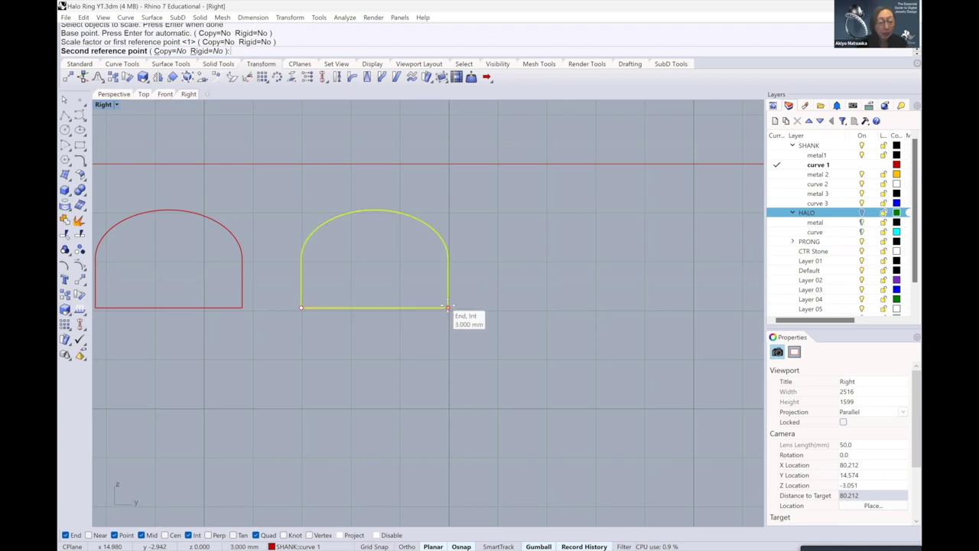
{"action": "type", "text": "2.2"}
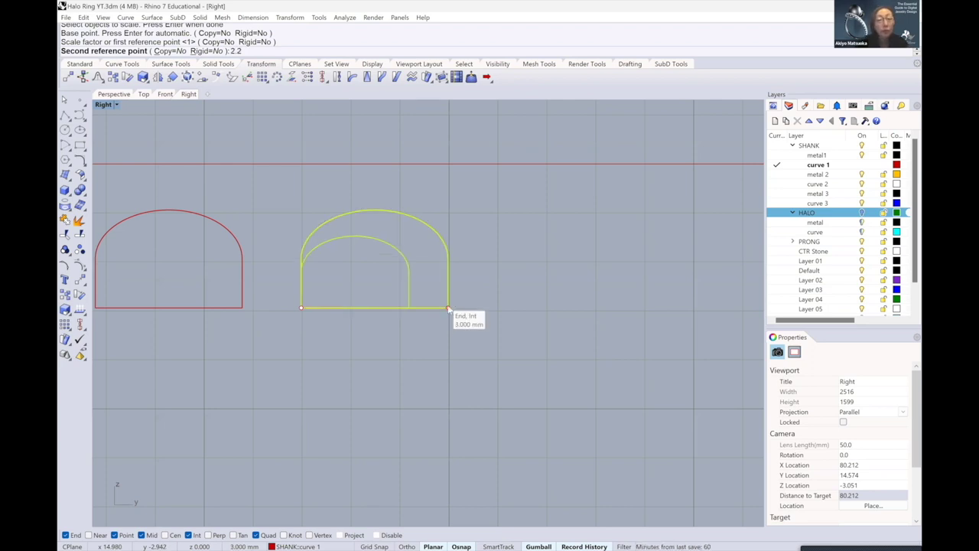
{"action": "key", "text": "Return"}
{"action": "key", "text": "Return"}
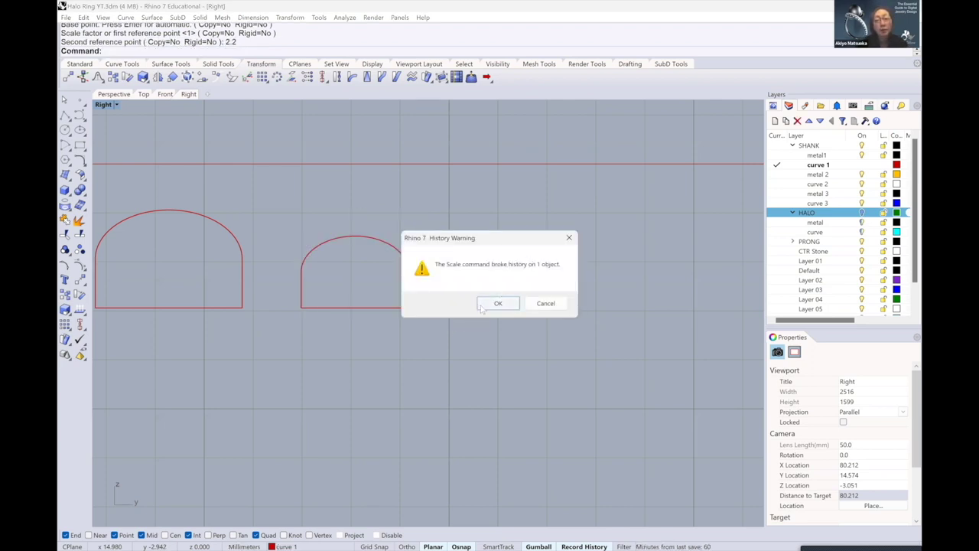
{"action": "key", "text": "Return"}
{"action": "scroll", "coordinate": [393, 301], "scroll_direction": "up", "scroll_amount": 1}
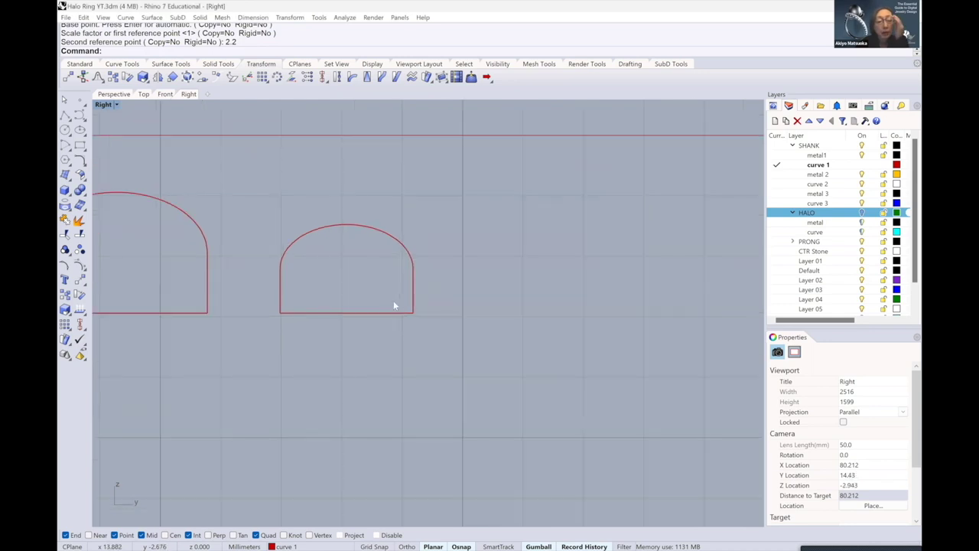
Move the smaller 2.2 mm arch about 3 mm to the right
{"action": "left_click", "coordinate": [383, 312]}
{"action": "scroll", "coordinate": [375, 311], "scroll_direction": "down", "scroll_amount": 3}
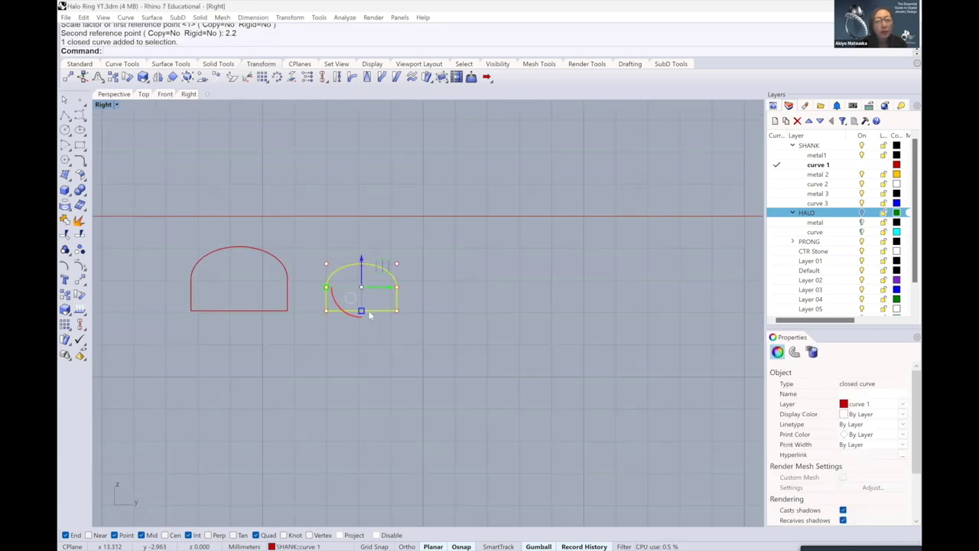
{"action": "left_click_drag", "start_coordinate": [386, 289], "coordinate": [513, 290]}
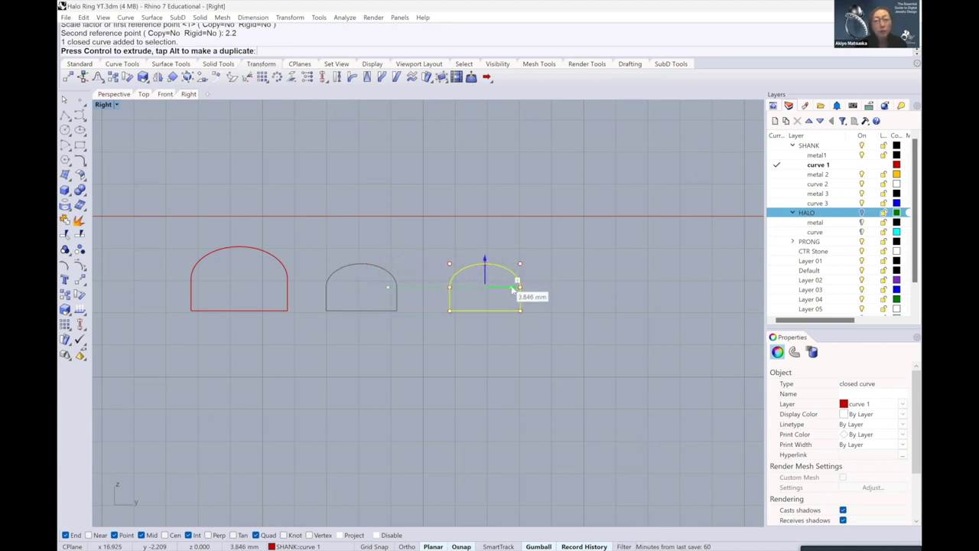
{"action": "key", "text": "Escape"}
{"action": "scroll", "coordinate": [481, 310], "scroll_direction": "up", "scroll_amount": 3}
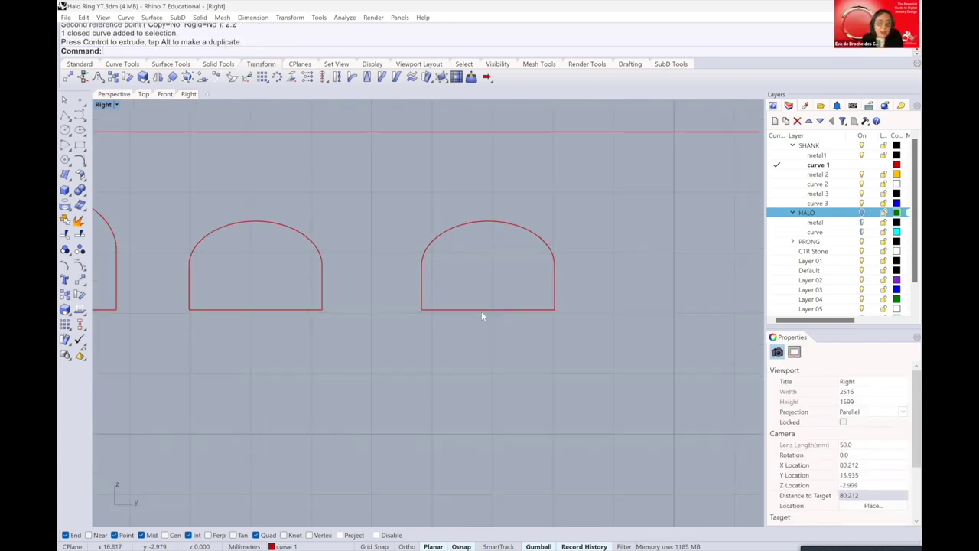
Alt-drag a copy of the arch further right, then delete the extra copy
{"action": "left_click", "coordinate": [481, 309]}
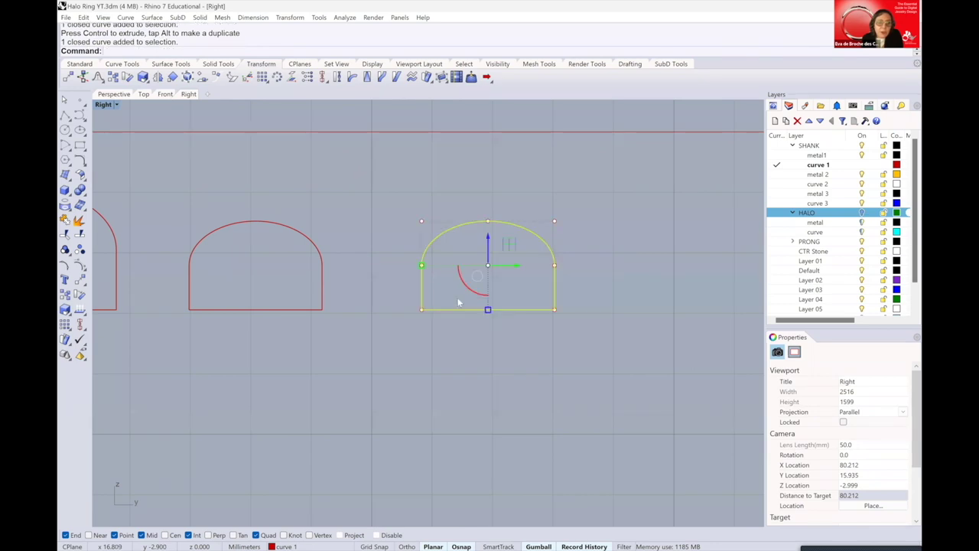
{"action": "scroll", "coordinate": [456, 297], "scroll_direction": "down", "scroll_amount": 2}
{"action": "scroll", "coordinate": [405, 306], "scroll_direction": "down", "scroll_amount": 2}
{"action": "left_click_drag", "start_coordinate": [408, 293], "coordinate": [547, 290]}
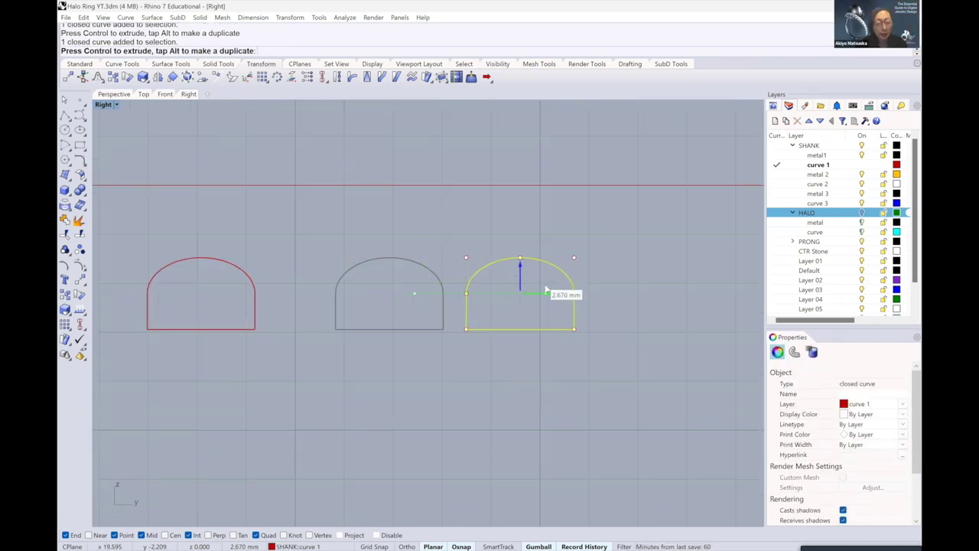
{"action": "key", "text": "alt"}
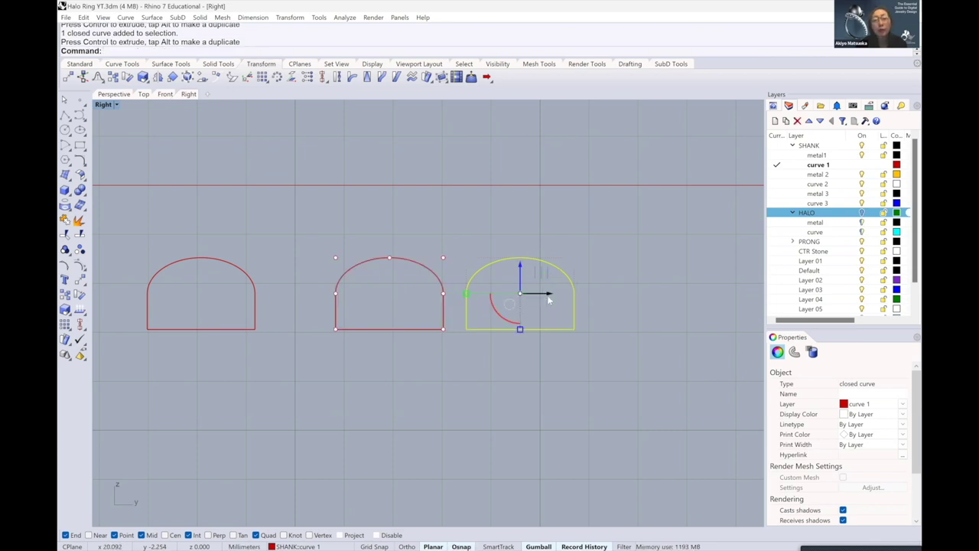
{"action": "mouse_move", "coordinate": [546, 291]}
{"action": "left_mouse_down"}
{"action": "mouse_move", "coordinate": [591, 298]}
{"action": "mouse_move", "coordinate": [663, 285]}
{"action": "left_mouse_up"}
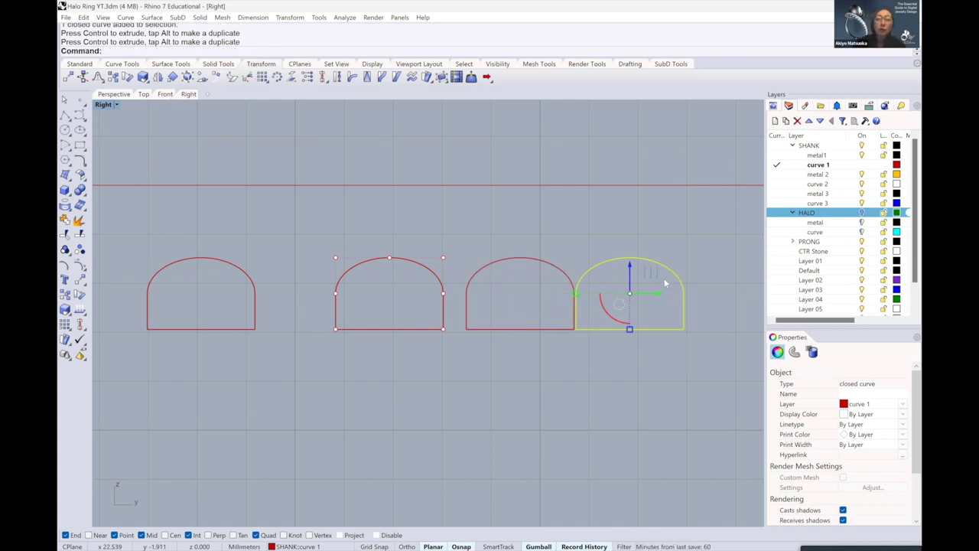
{"action": "key", "text": "Delete"}
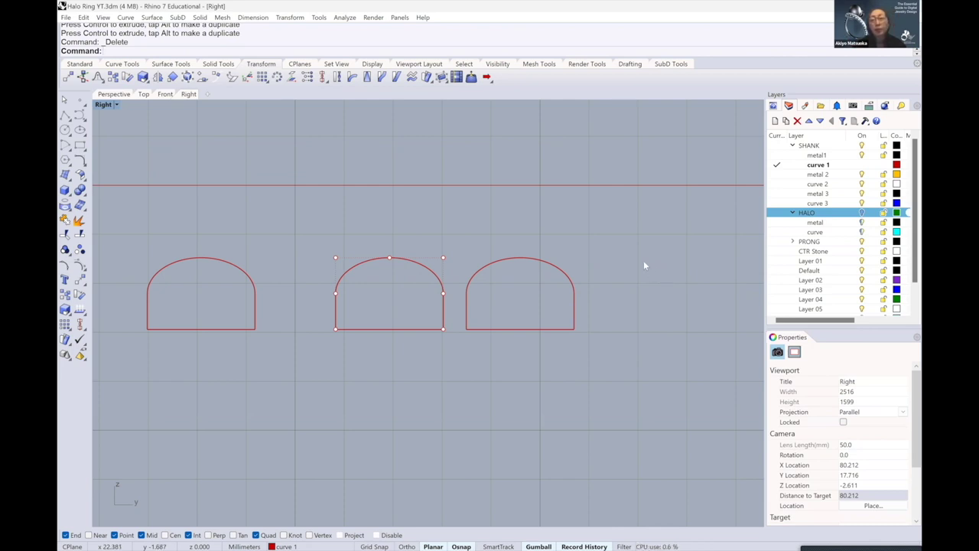
Nudge the rightmost arch about 0.6 mm sideways, accepting the history-link warning
{"action": "left_click", "coordinate": [570, 277]}
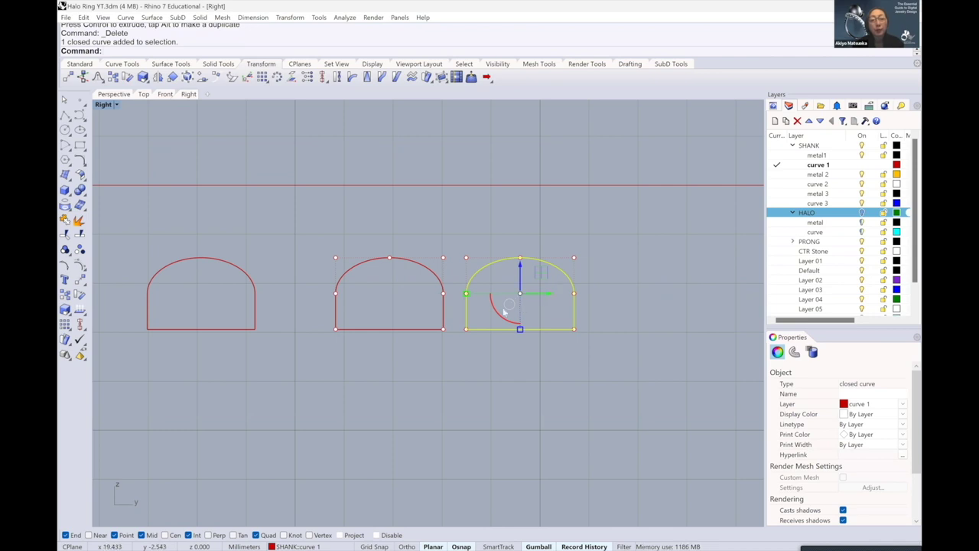
{"action": "mouse_move", "coordinate": [548, 295]}
{"action": "left_mouse_down"}
{"action": "mouse_move", "coordinate": [579, 297]}
{"action": "mouse_move", "coordinate": [485, 308]}
{"action": "left_mouse_up"}
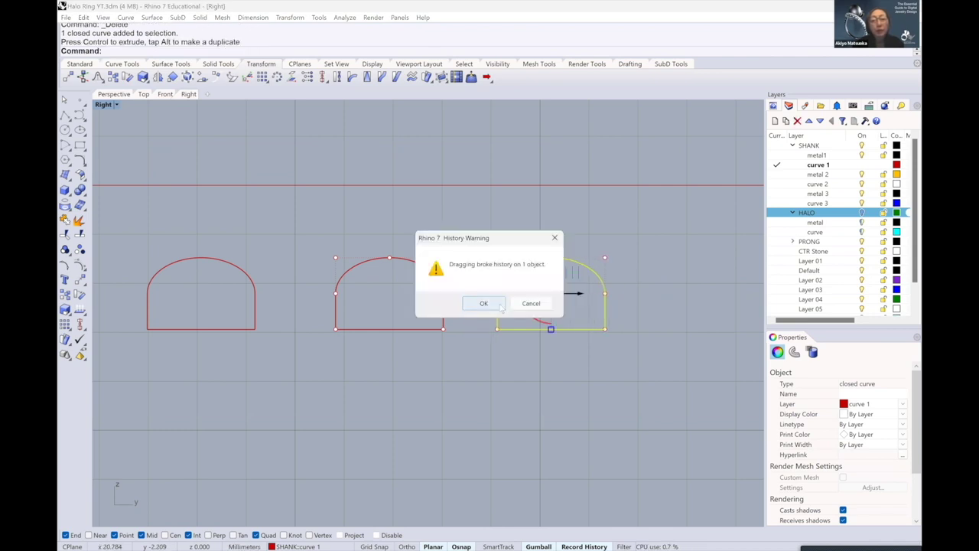
{"action": "left_click", "coordinate": [498, 304]}
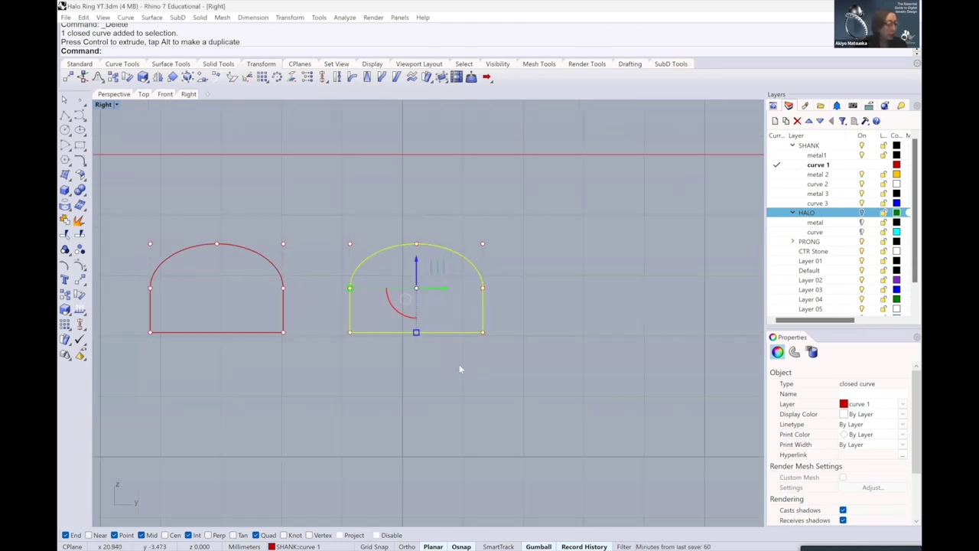
{"action": "key", "text": "Escape"}
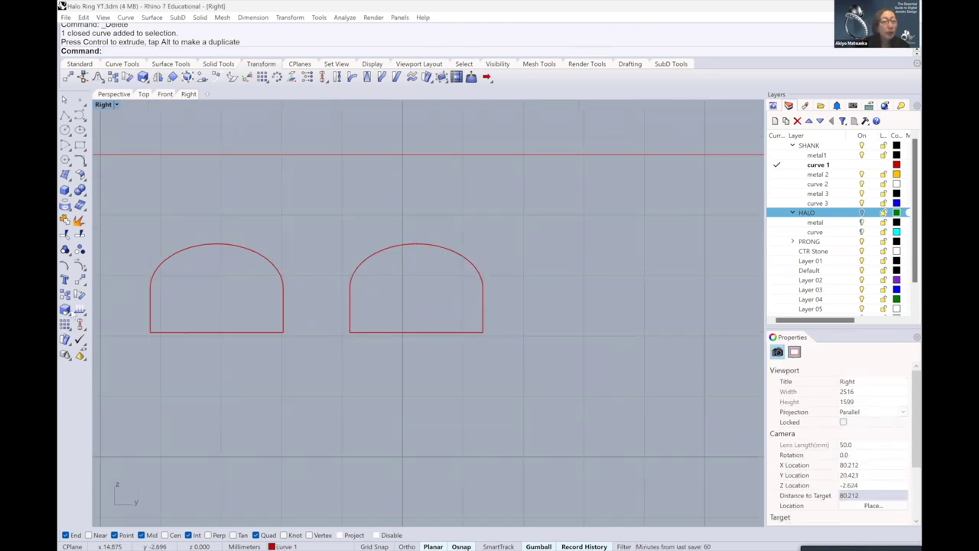
Reference-scale the right arch from its lower-left corner, shrinking its 2.2 mm base to 1.8 mm
{"action": "left_click", "coordinate": [64, 309]}
{"action": "left_click", "coordinate": [365, 332]}
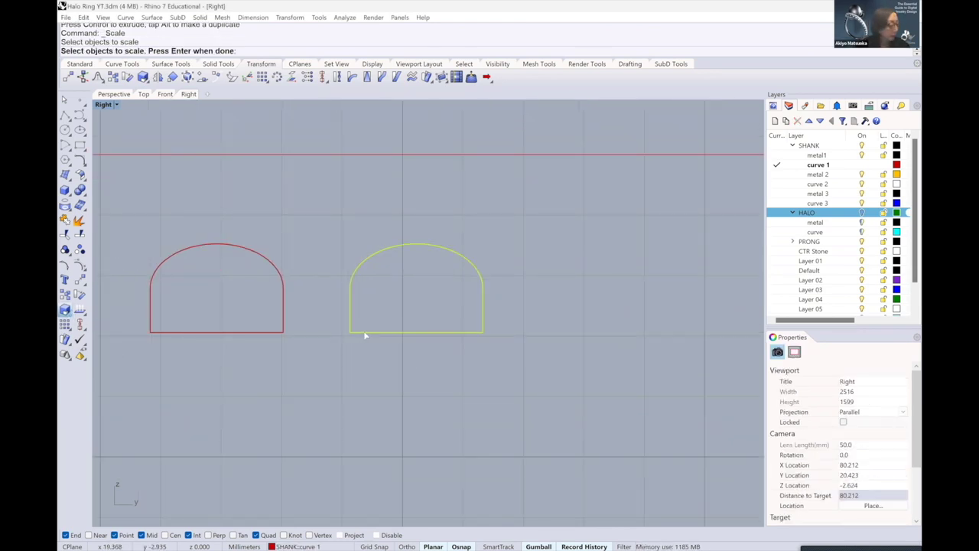
{"action": "key", "text": "Return"}
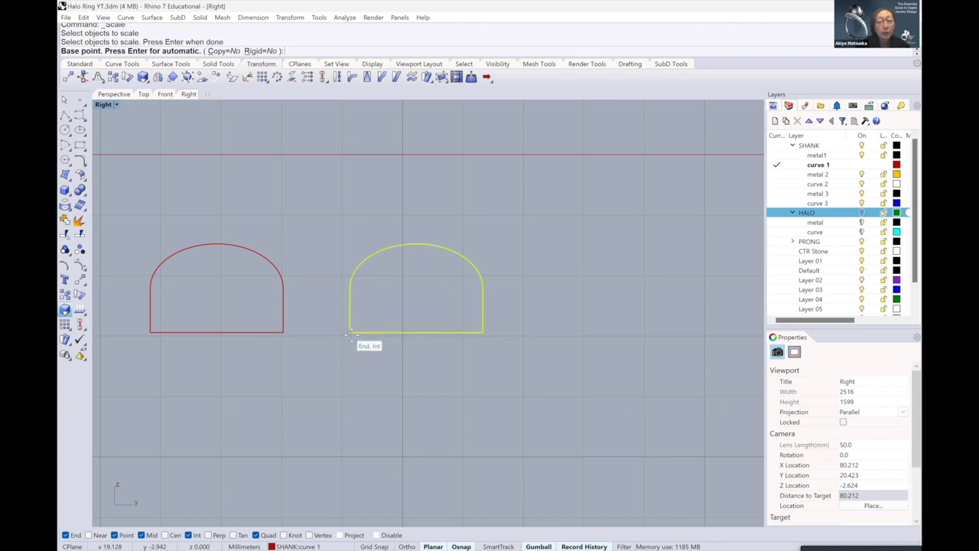
{"action": "left_click", "coordinate": [350, 332]}
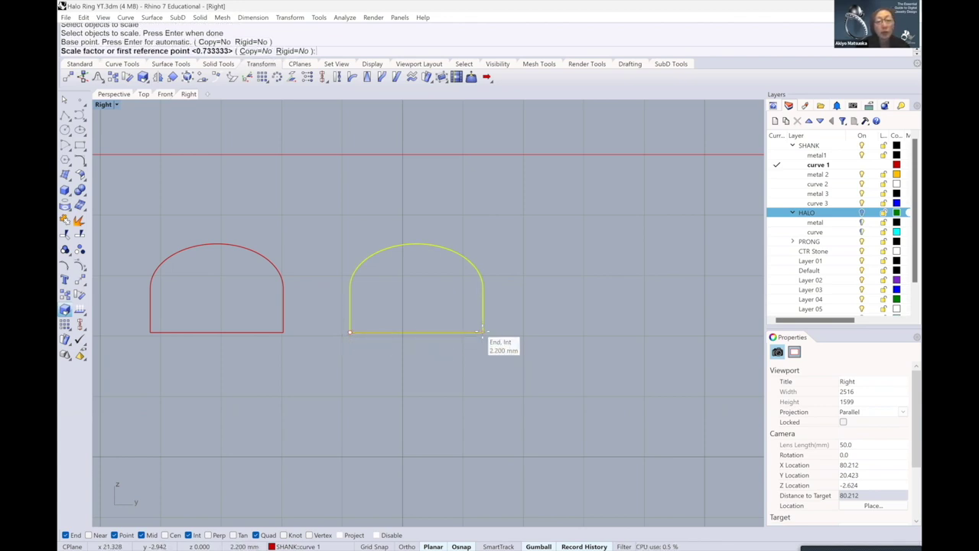
{"action": "left_click", "coordinate": [483, 332]}
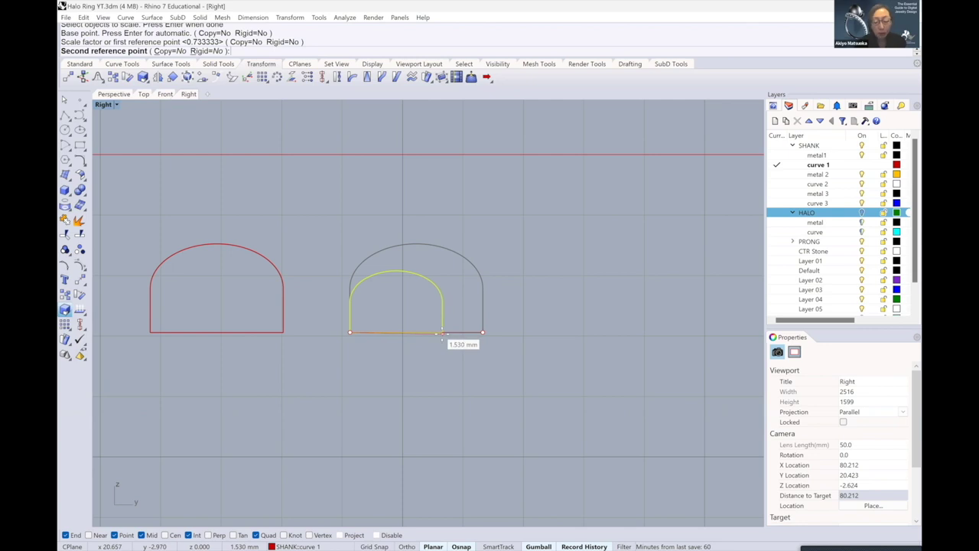
{"action": "type", "text": "1.8"}
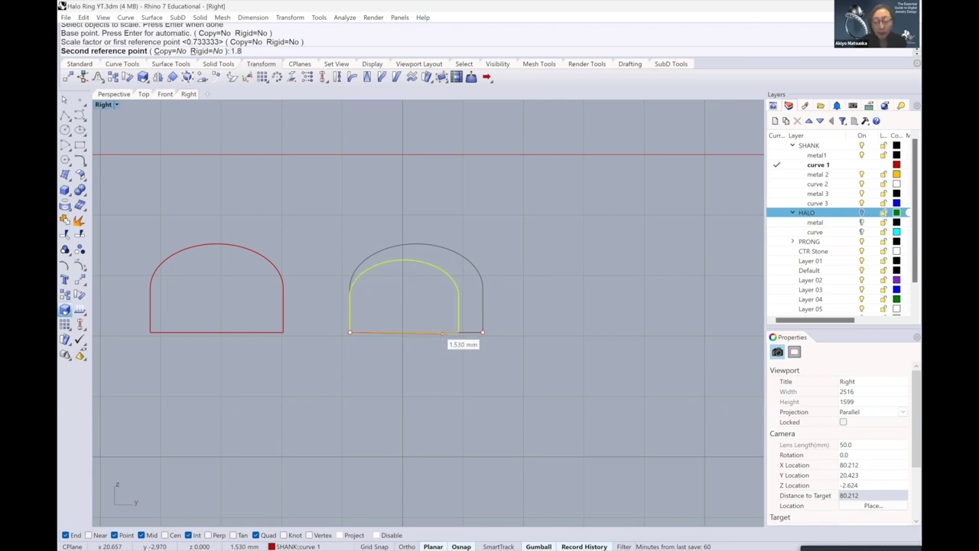
{"action": "key", "text": "Return"}
{"action": "scroll", "coordinate": [458, 327], "scroll_direction": "down", "scroll_amount": 3}
{"action": "scroll", "coordinate": [459, 329], "scroll_direction": "down", "scroll_amount": 2}
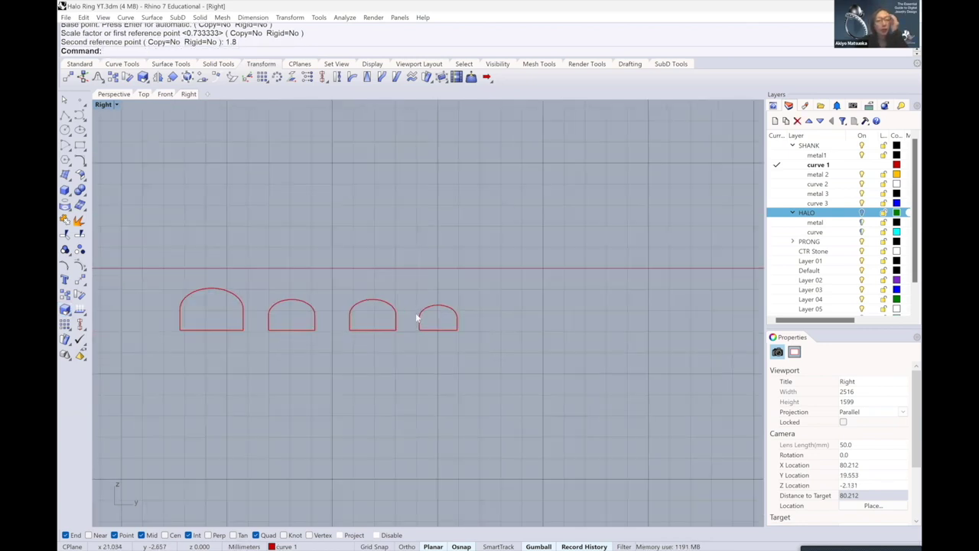
{"action": "scroll", "coordinate": [384, 330], "scroll_direction": "up", "scroll_amount": 2}
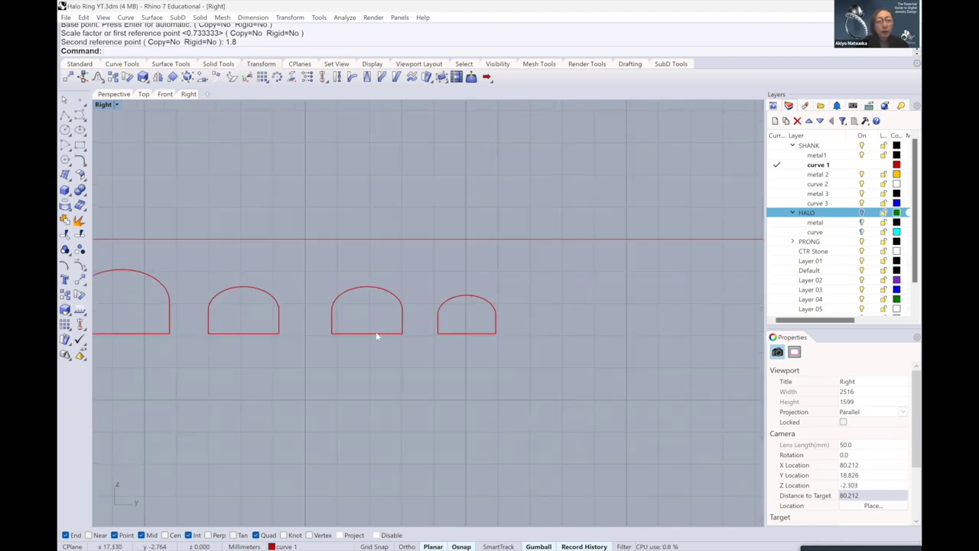
{"action": "scroll", "coordinate": [379, 332], "scroll_direction": "up", "scroll_amount": 1}
Delete the redundant middle arch and move the 1.8 mm arch left beside the others
{"action": "left_click", "coordinate": [383, 333]}
{"action": "key", "text": "Delete"}
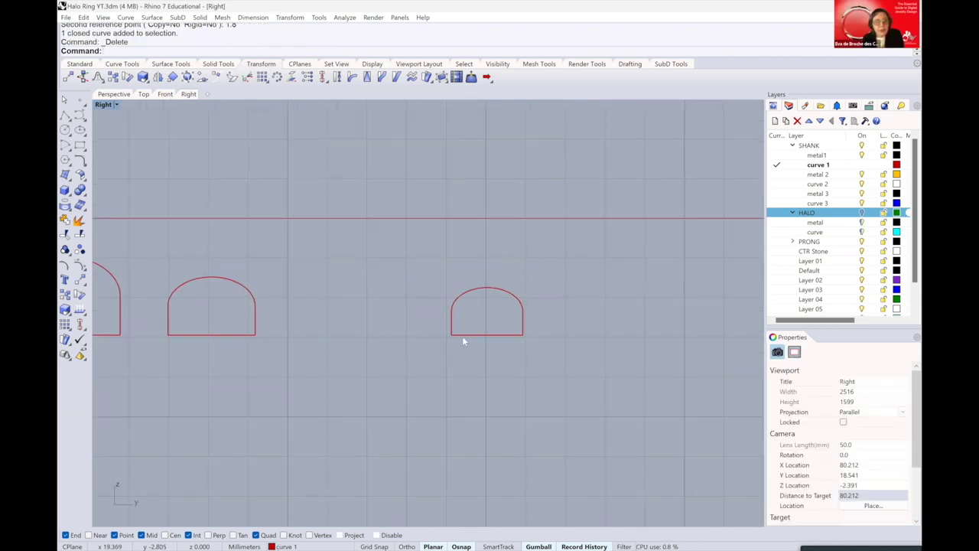
{"action": "left_click", "coordinate": [465, 334]}
{"action": "scroll", "coordinate": [526, 316], "scroll_direction": "down", "scroll_amount": 2}
{"action": "left_click_drag", "start_coordinate": [526, 316], "coordinate": [433, 314]}
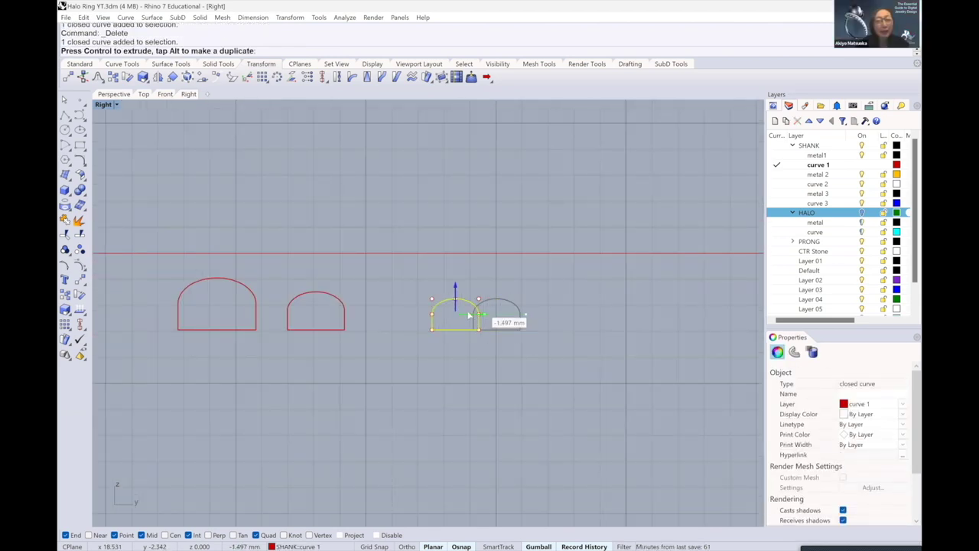
{"action": "left_click", "coordinate": [495, 287]}
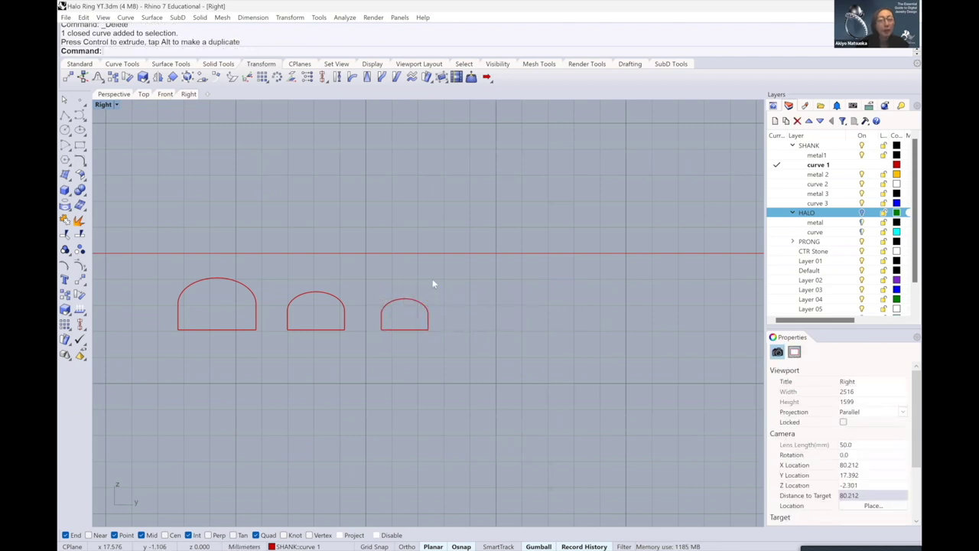
{"action": "scroll", "coordinate": [432, 278], "scroll_direction": "down", "scroll_amount": 2}
{"action": "scroll", "coordinate": [268, 218], "scroll_direction": "down", "scroll_amount": 3}
{"action": "right_click_drag", "start_coordinate": [141, 161], "coordinate": [180, 184]}
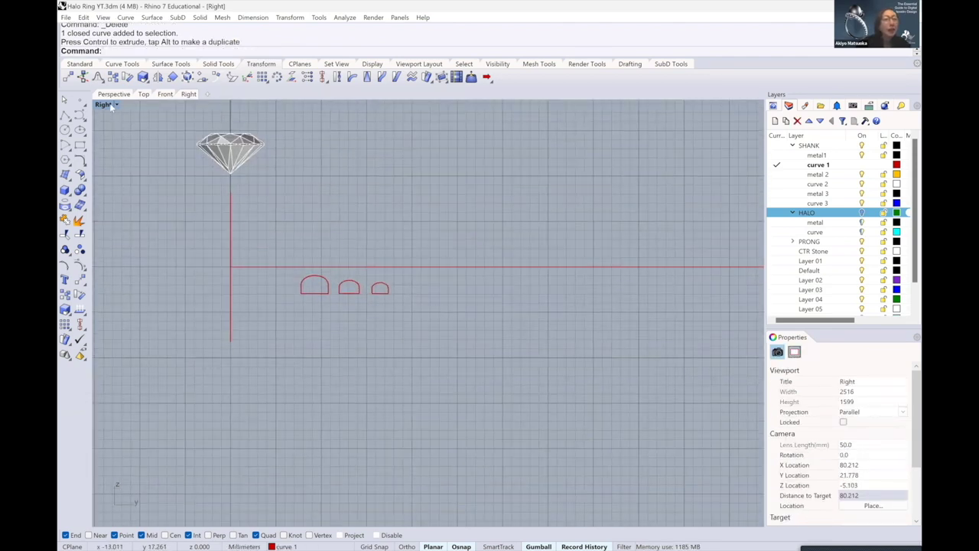
Restore the four-viewport layout and orbit the Perspective view to inspect the arches beside the ring
{"action": "key", "text": "ctrl+m"}
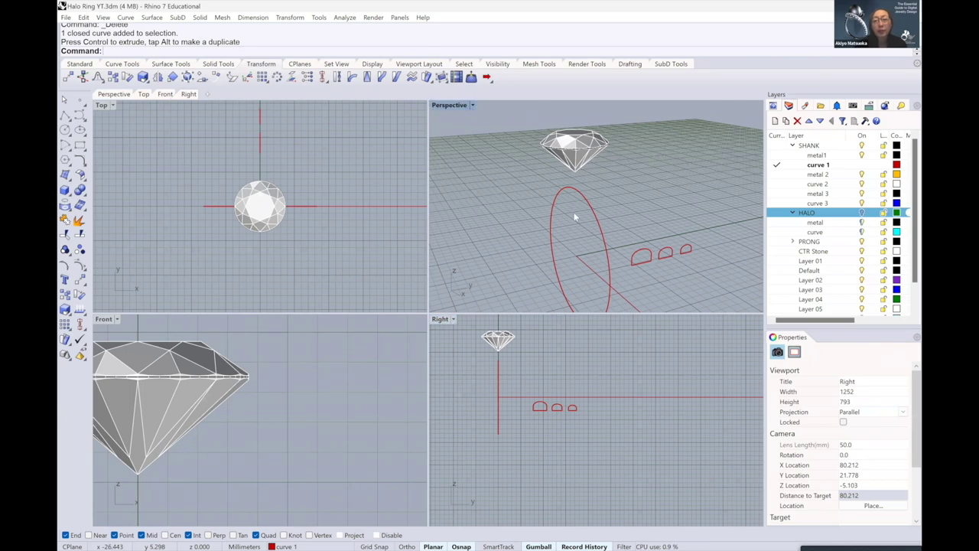
{"action": "right_click_drag", "start_coordinate": [574, 212], "coordinate": [612, 237]}
{"action": "scroll", "coordinate": [589, 240], "scroll_direction": "up", "scroll_amount": 1}
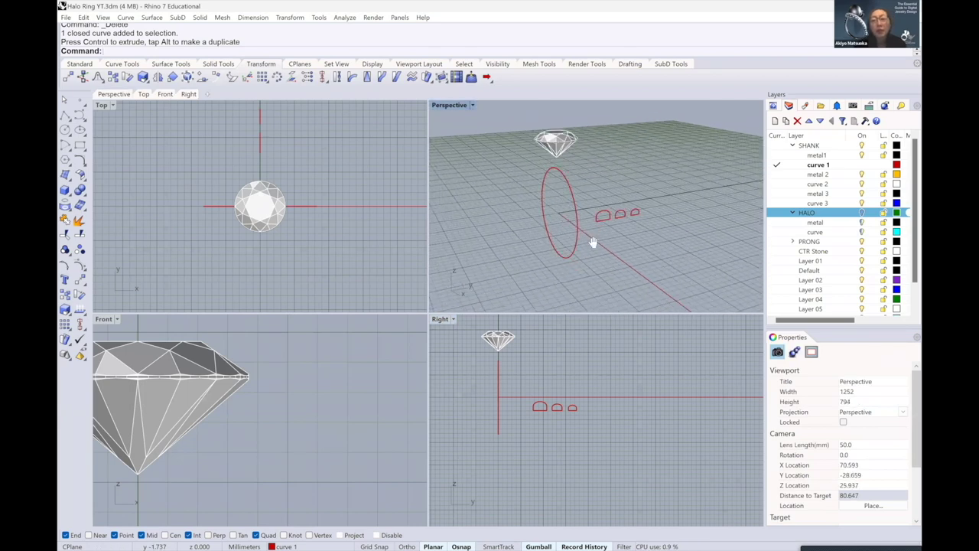
{"action": "scroll", "coordinate": [582, 242], "scroll_direction": "up", "scroll_amount": 2}
{"action": "right_click_drag", "start_coordinate": [576, 241], "coordinate": [555, 234]}
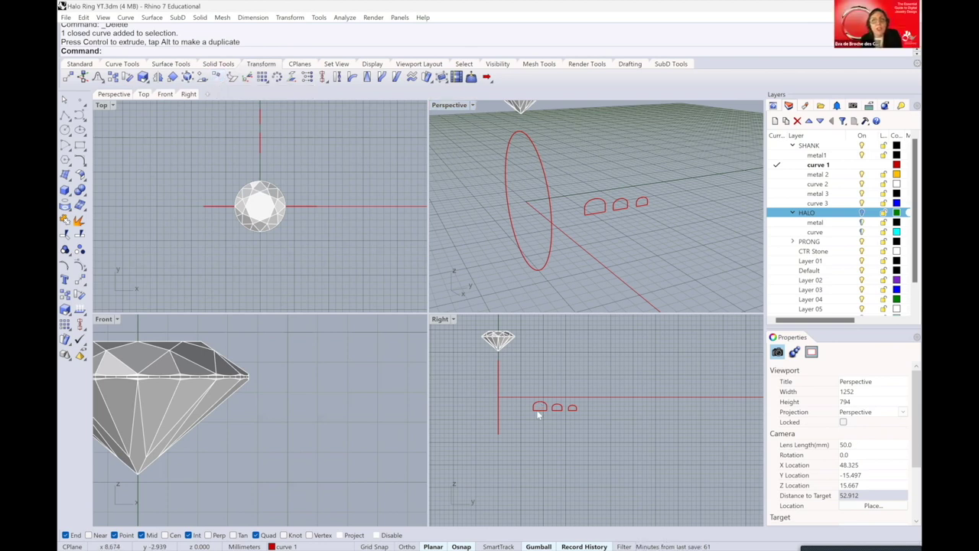
{"action": "scroll", "coordinate": [538, 414], "scroll_direction": "up", "scroll_amount": 1}
{"action": "scroll", "coordinate": [538, 411], "scroll_direction": "up", "scroll_amount": 1}
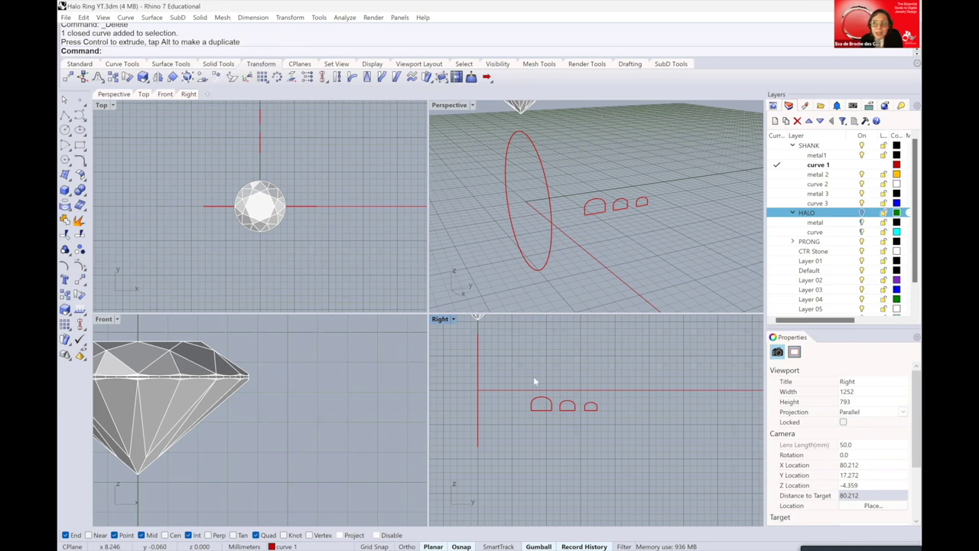
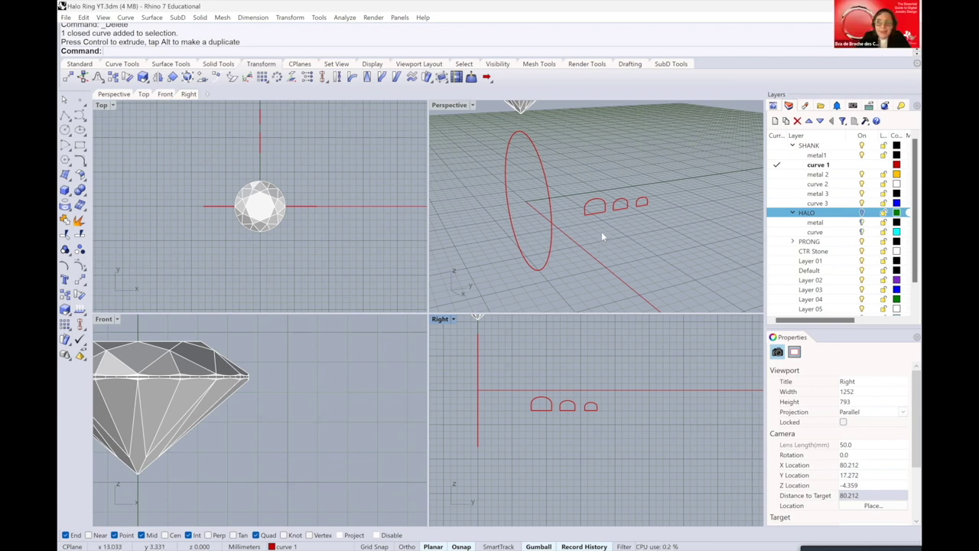
Start Orient on Curve and select the largest arch profile to place
{"action": "mouse_move", "coordinate": [601, 224]}
{"action": "right_mouse_down"}
{"action": "mouse_move", "coordinate": [611, 220]}
{"action": "mouse_move", "coordinate": [598, 211]}
{"action": "right_mouse_up"}
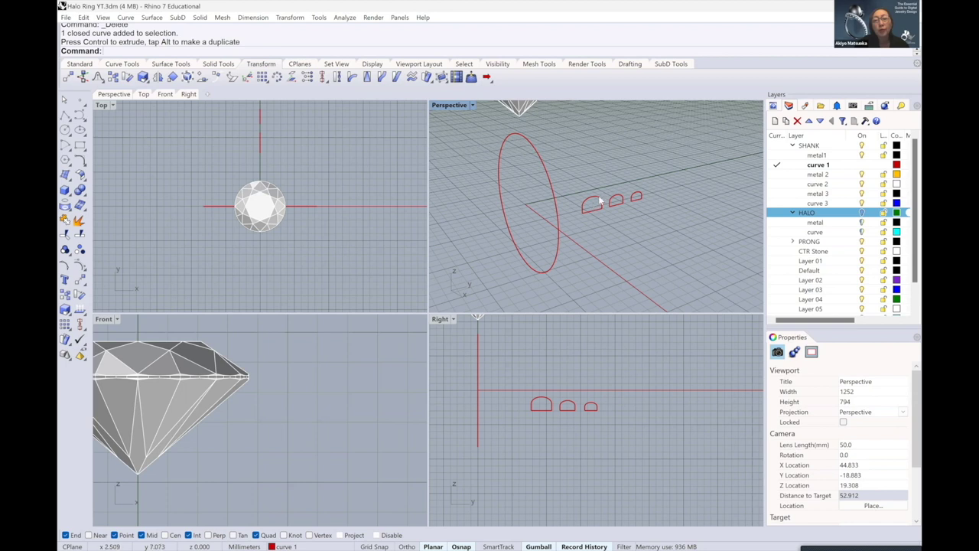
{"action": "right_click_drag", "start_coordinate": [582, 247], "coordinate": [533, 217]}
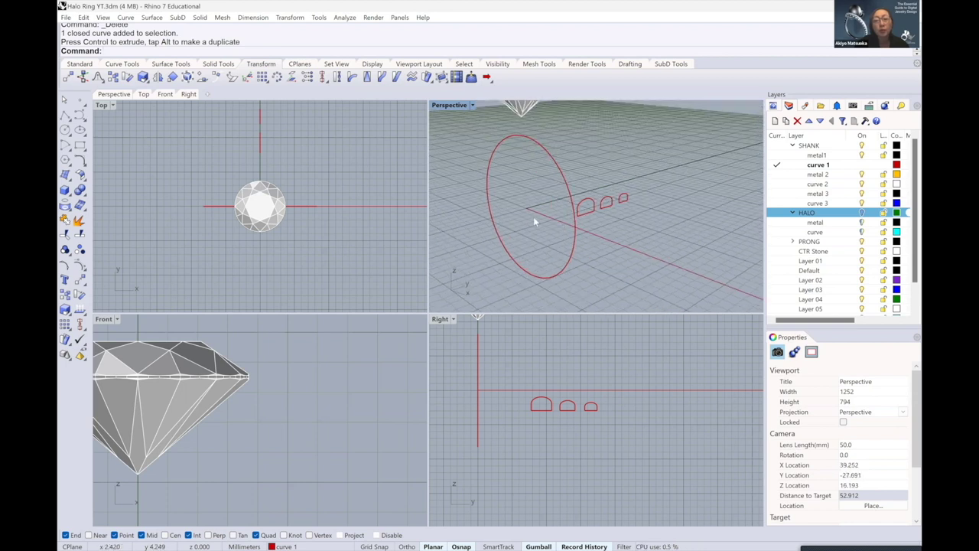
{"action": "right_click_drag", "start_coordinate": [470, 211], "coordinate": [440, 191]}
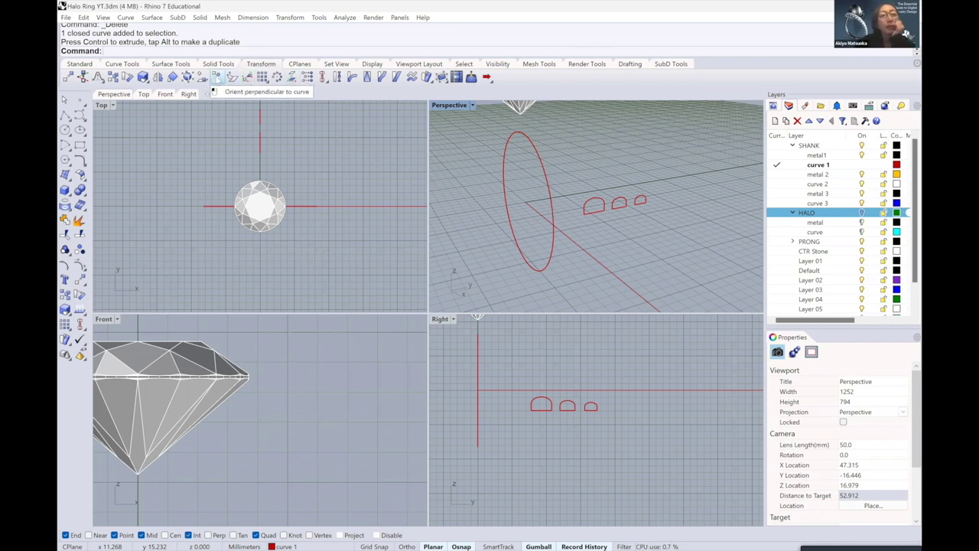
{"action": "left_click", "coordinate": [220, 79]}
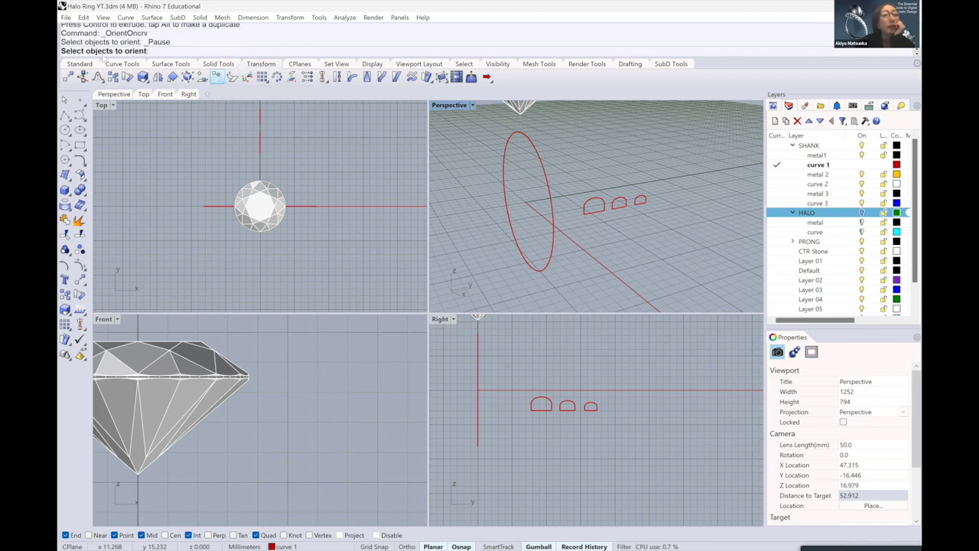
{"action": "right_click_drag", "start_coordinate": [534, 448], "coordinate": [580, 451]}
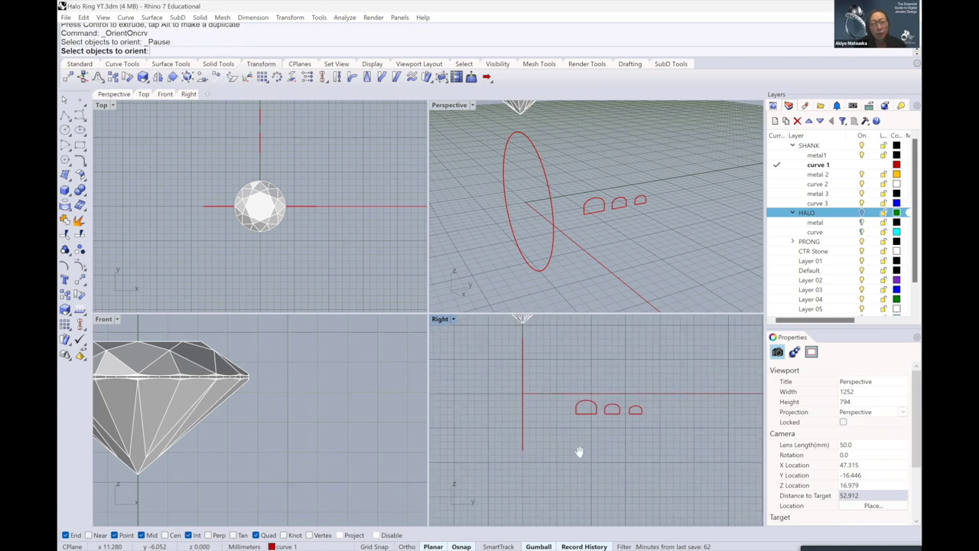
{"action": "scroll", "coordinate": [585, 440], "scroll_direction": "up", "scroll_amount": 1}
{"action": "scroll", "coordinate": [589, 432], "scroll_direction": "up", "scroll_amount": 1}
{"action": "scroll", "coordinate": [593, 427], "scroll_direction": "up", "scroll_amount": 3}
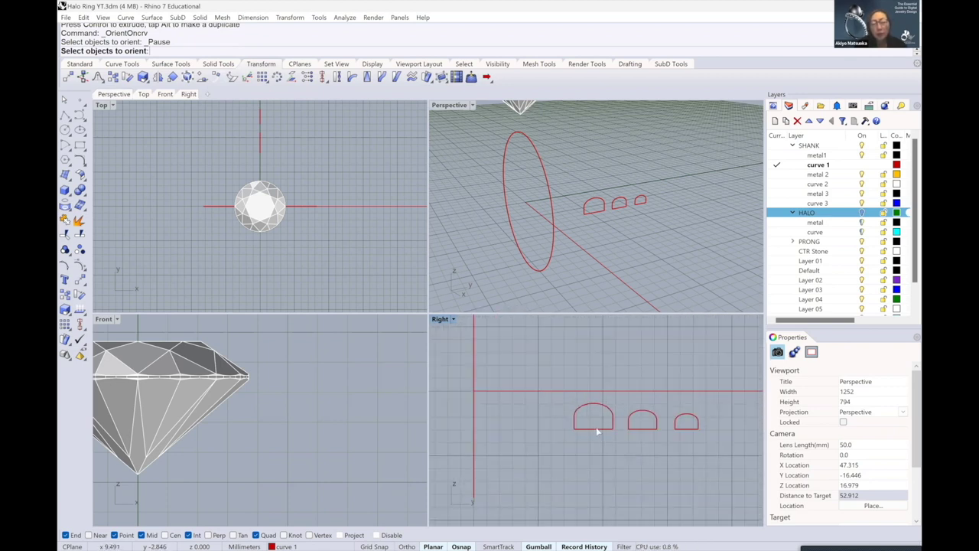
{"action": "left_click", "coordinate": [597, 429]}
{"action": "key", "text": "Return"}
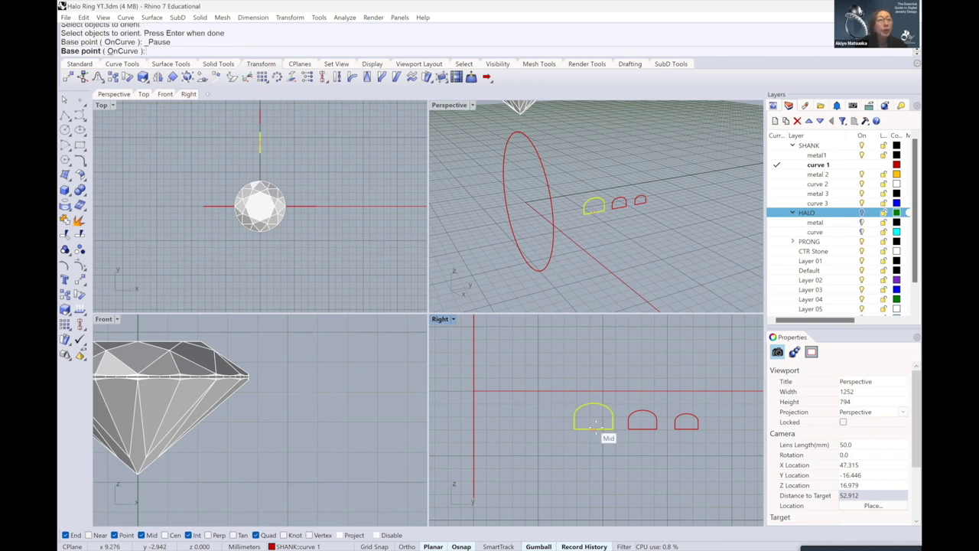
Set the arch's base point at its bottom midpoint and pick the ring circle as the path
{"action": "scroll", "coordinate": [593, 424], "scroll_direction": "up", "scroll_amount": 2}
{"action": "scroll", "coordinate": [590, 425], "scroll_direction": "up", "scroll_amount": 1}
{"action": "scroll", "coordinate": [587, 427], "scroll_direction": "up", "scroll_amount": 1}
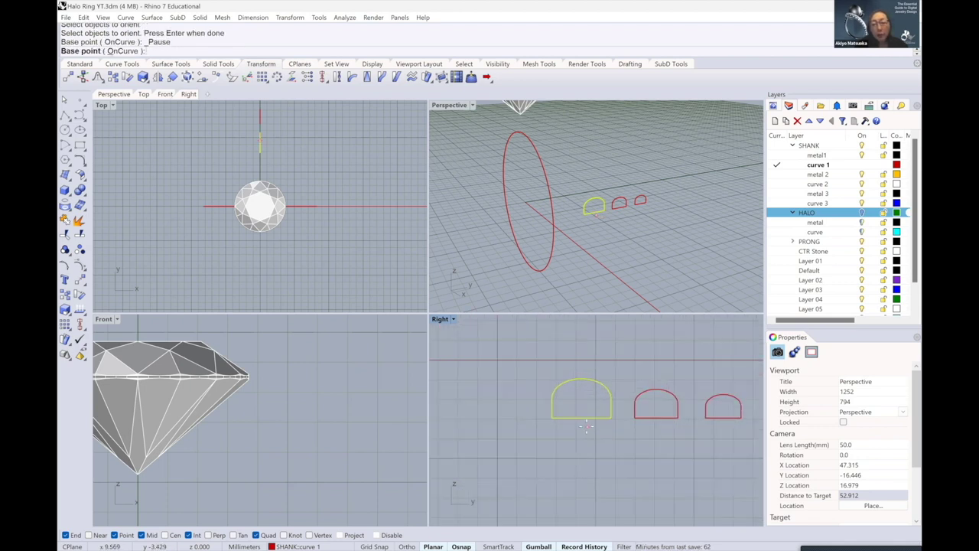
{"action": "scroll", "coordinate": [587, 427], "scroll_direction": "up", "scroll_amount": 2}
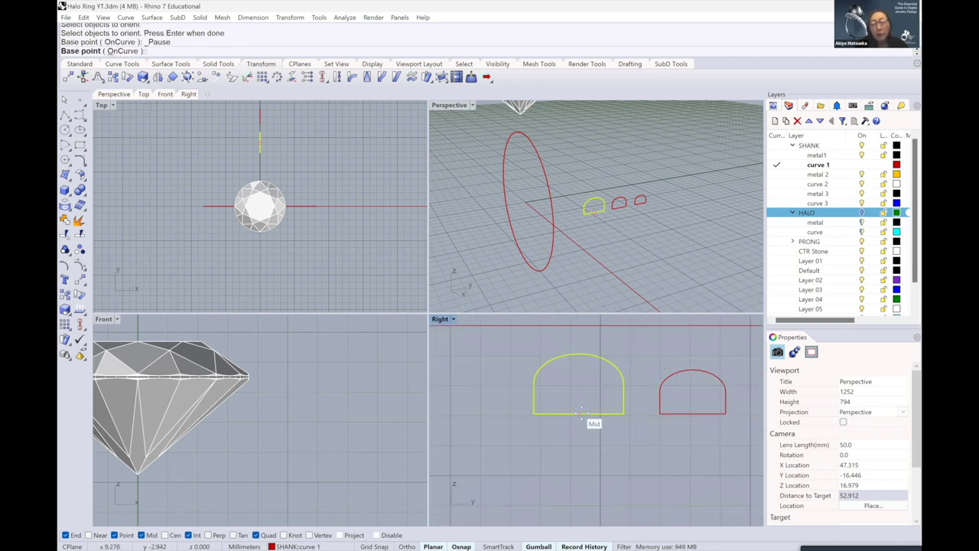
{"action": "left_click", "coordinate": [581, 413]}
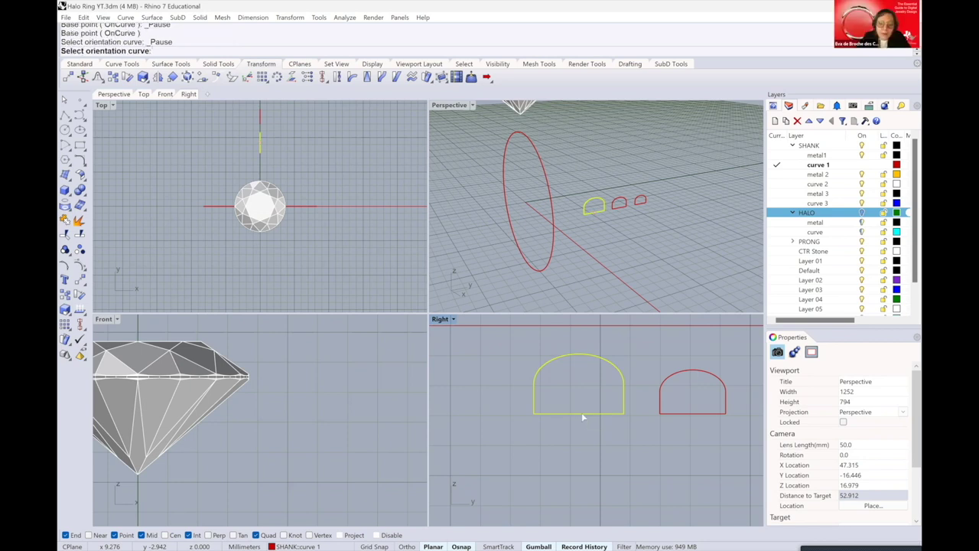
{"action": "scroll", "coordinate": [581, 412], "scroll_direction": "down", "scroll_amount": 2}
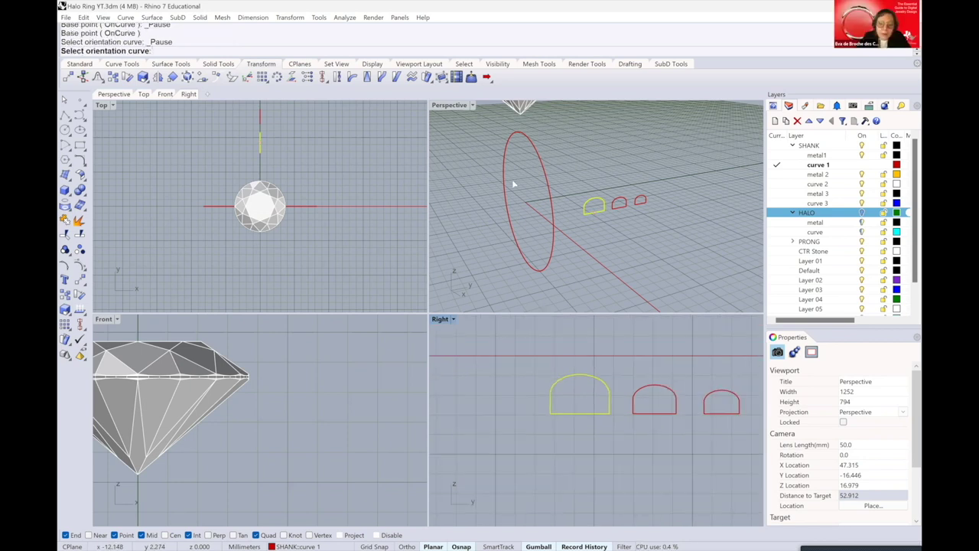
{"action": "scroll", "coordinate": [525, 199], "scroll_direction": "down", "scroll_amount": 2}
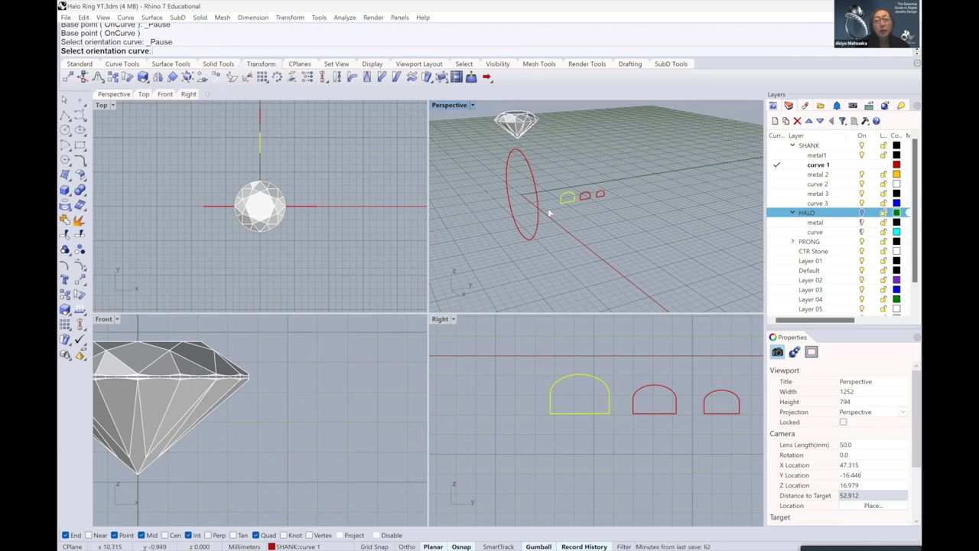
{"action": "left_click", "coordinate": [537, 206]}
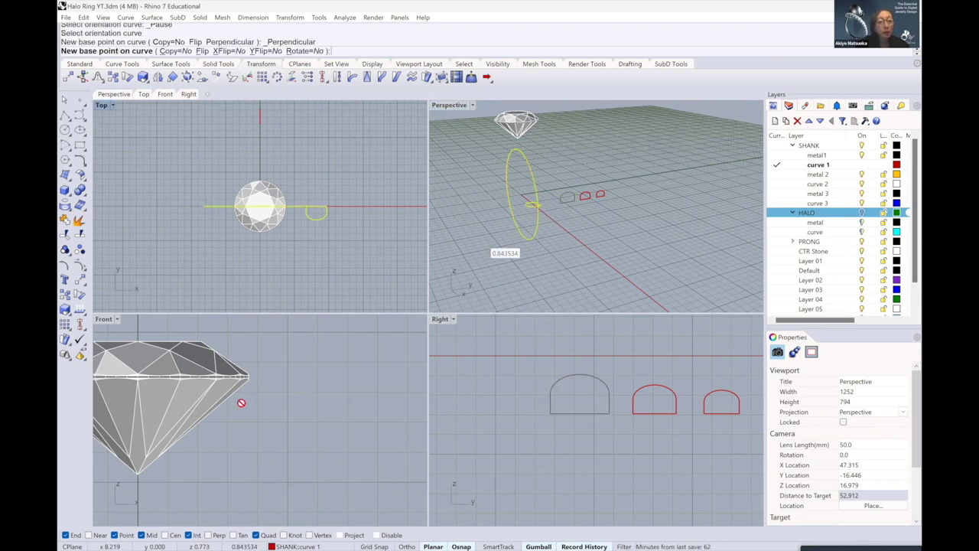
{"action": "scroll", "coordinate": [279, 384], "scroll_direction": "down", "scroll_amount": 3}
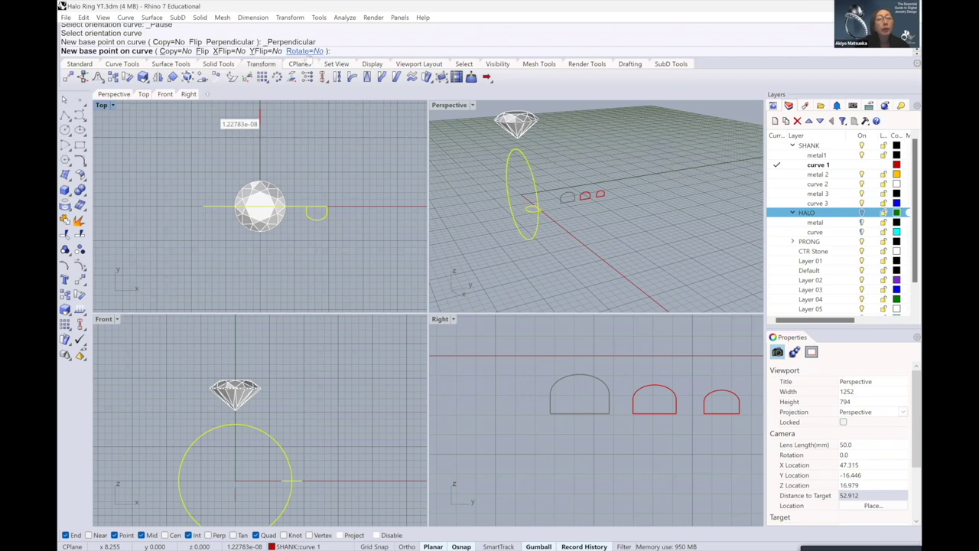
With Rotate=Yes, place the arch at the circle's bottom quadrant and rotate it 90° downward
{"action": "left_click", "coordinate": [304, 51]}
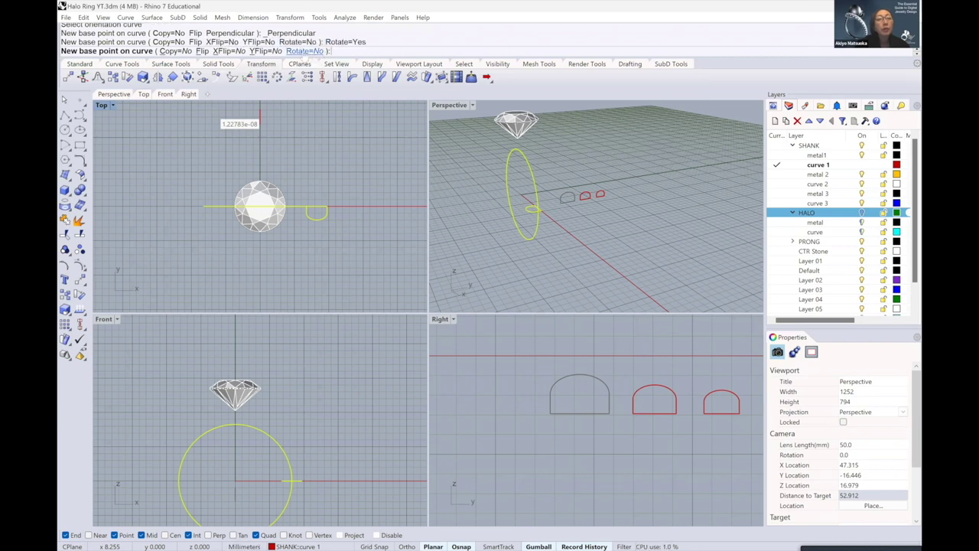
{"action": "scroll", "coordinate": [537, 392], "scroll_direction": "down", "scroll_amount": 5}
{"action": "scroll", "coordinate": [538, 392], "scroll_direction": "down", "scroll_amount": 2}
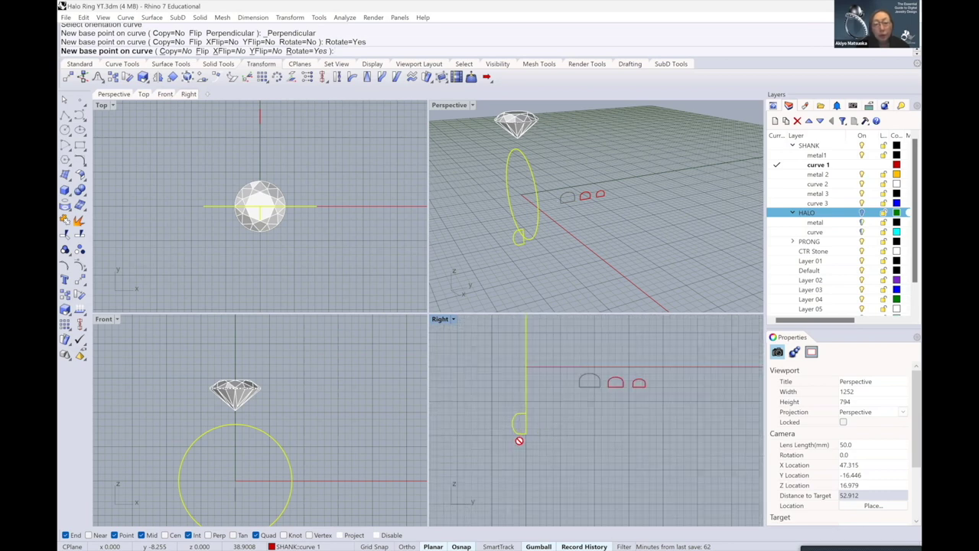
{"action": "scroll", "coordinate": [522, 446], "scroll_direction": "up", "scroll_amount": 1}
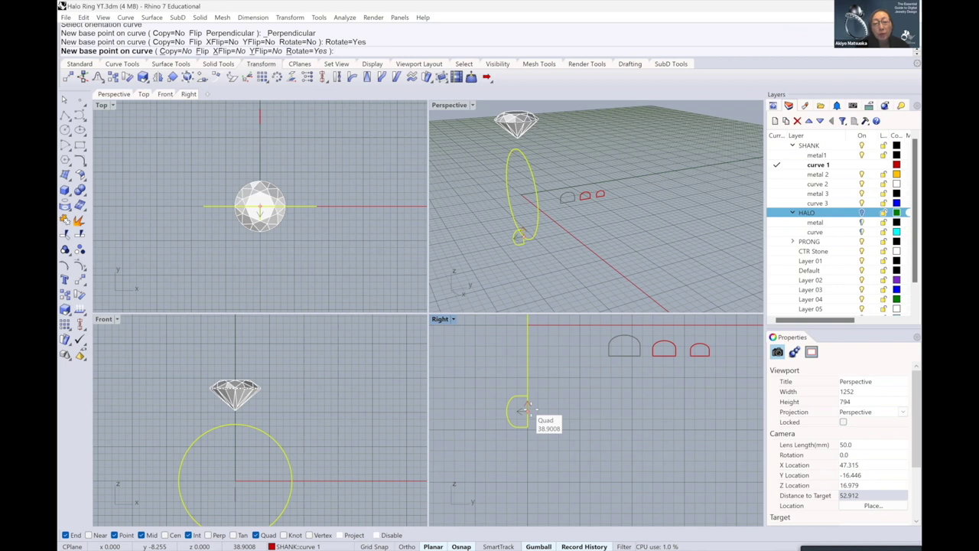
{"action": "left_click", "coordinate": [527, 409]}
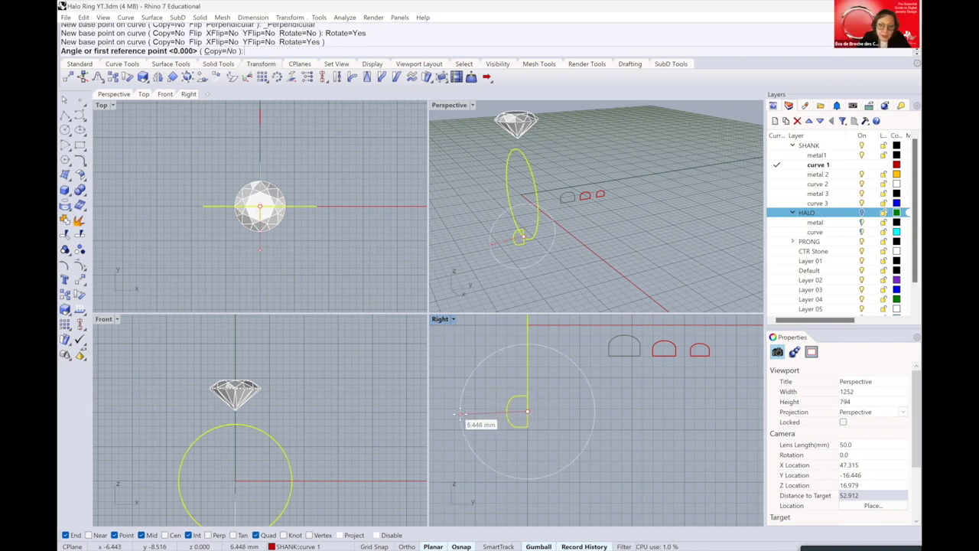
{"action": "left_click", "coordinate": [462, 413]}
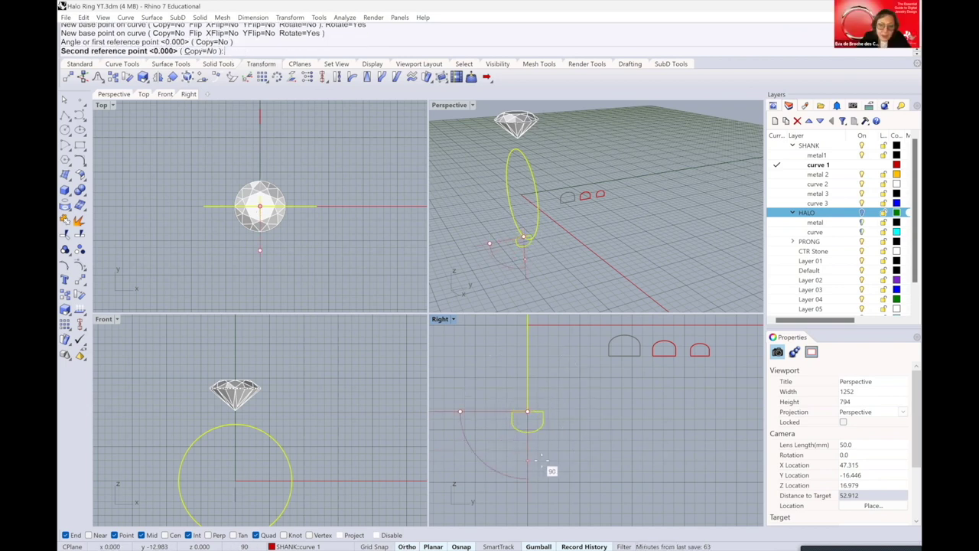
{"action": "left_click", "coordinate": [544, 464]}
{"action": "left_click", "coordinate": [542, 459]}
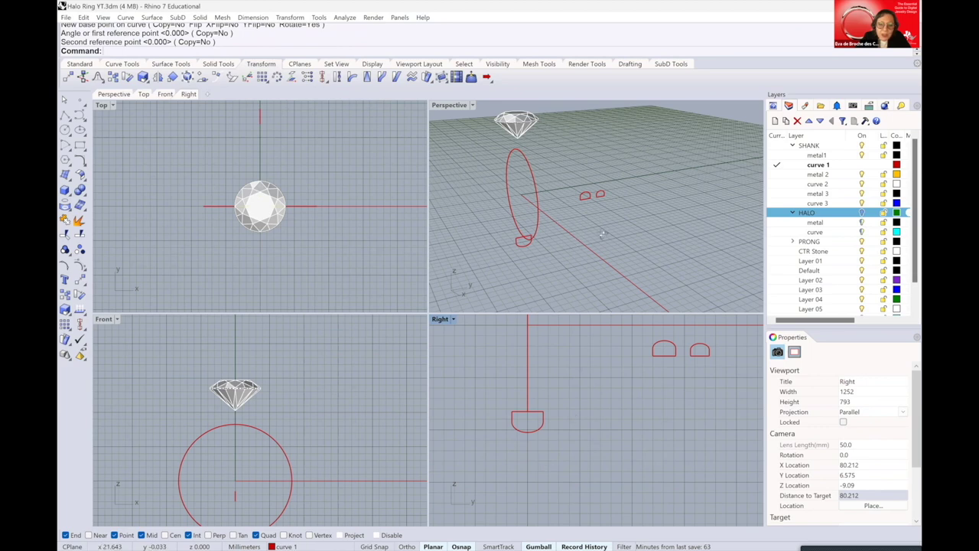
{"action": "mouse_move", "coordinate": [600, 235]}
{"action": "right_mouse_down"}
{"action": "mouse_move", "coordinate": [611, 235]}
{"action": "mouse_move", "coordinate": [589, 245]}
{"action": "right_mouse_up"}
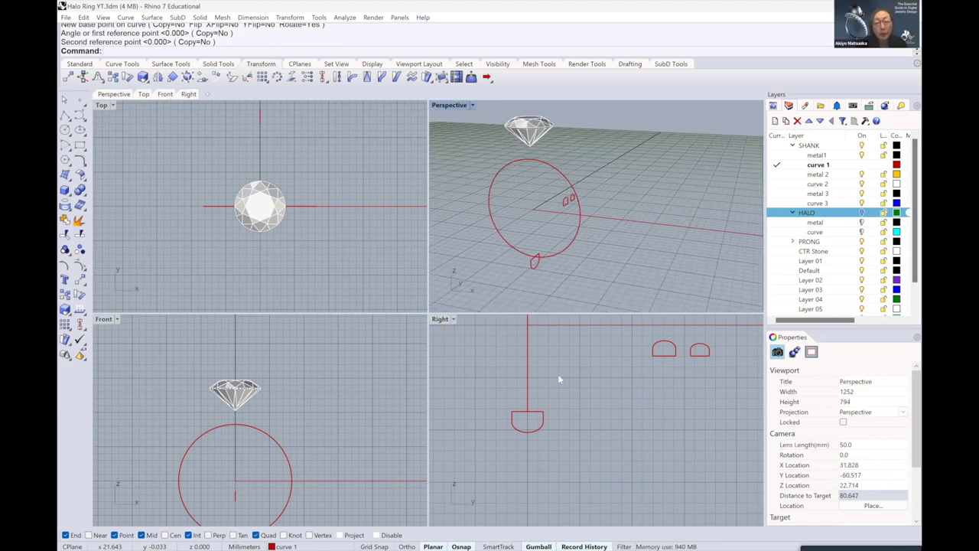
Pick the D-shaped profile, base it at its bottom midpoint, and choose the ring circle as path
{"action": "scroll", "coordinate": [566, 409], "scroll_direction": "up", "scroll_amount": 1}
{"action": "scroll", "coordinate": [612, 399], "scroll_direction": "up", "scroll_amount": 1}
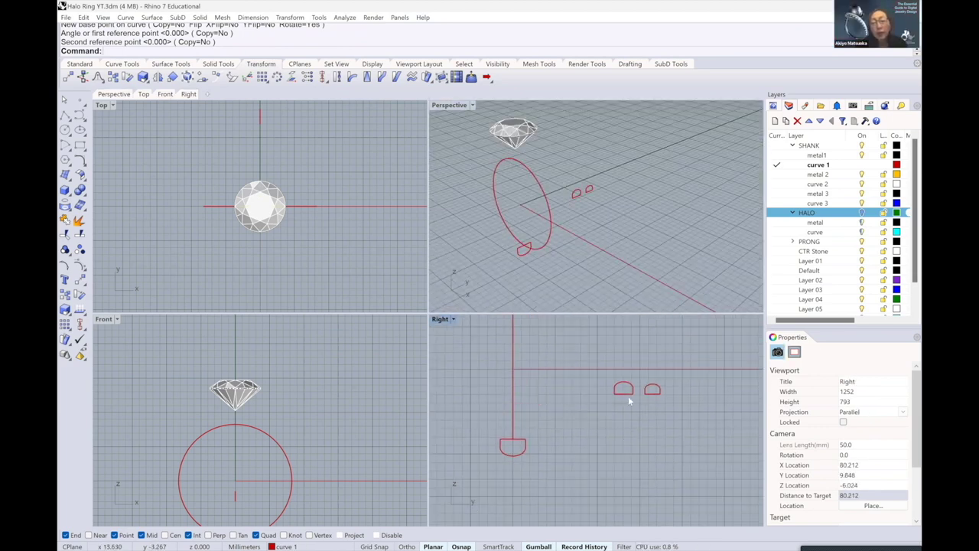
{"action": "scroll", "coordinate": [626, 397], "scroll_direction": "up", "scroll_amount": 1}
{"action": "left_click", "coordinate": [622, 393]}
{"action": "right_click", "coordinate": [621, 395]}
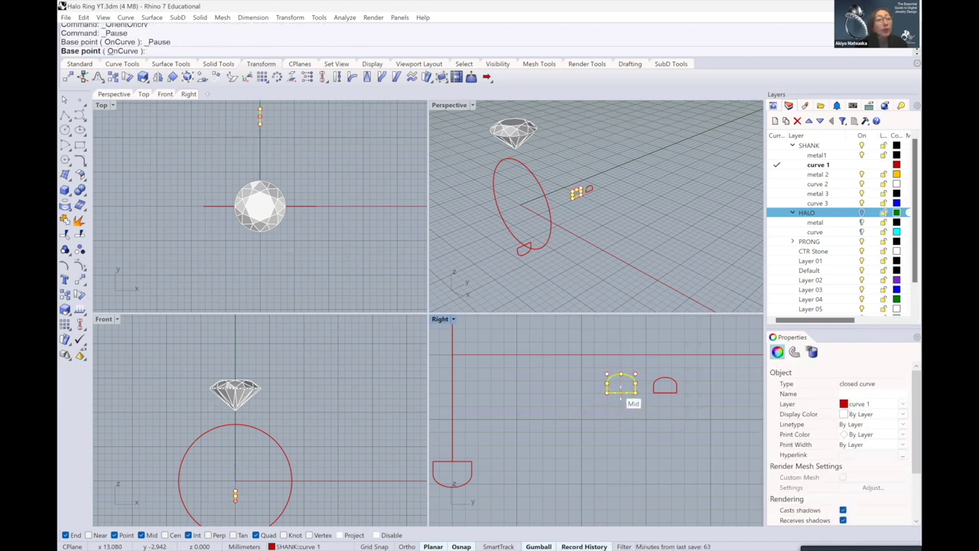
{"action": "left_click", "coordinate": [621, 397]}
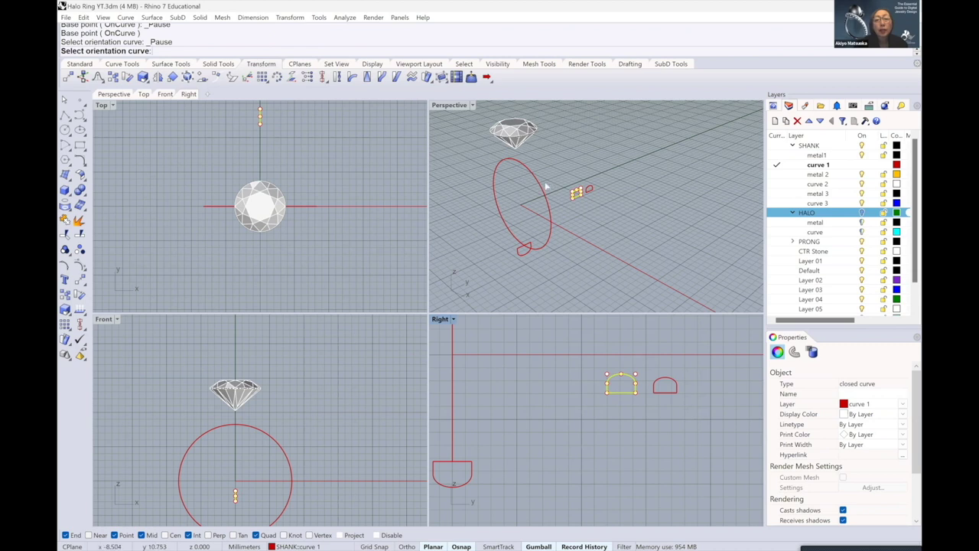
{"action": "scroll", "coordinate": [535, 182], "scroll_direction": "up", "scroll_amount": 2}
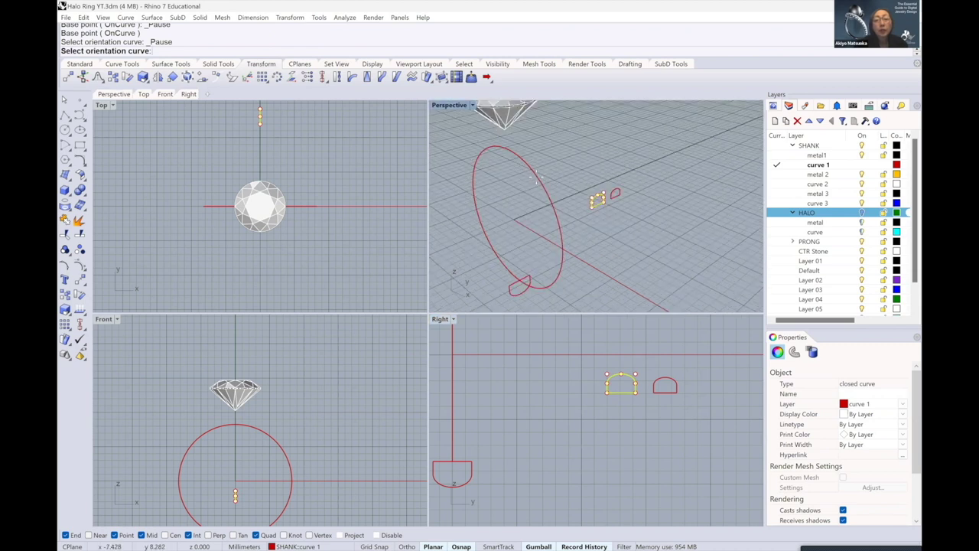
{"action": "scroll", "coordinate": [538, 182], "scroll_direction": "up", "scroll_amount": 2}
{"action": "left_click", "coordinate": [539, 186]}
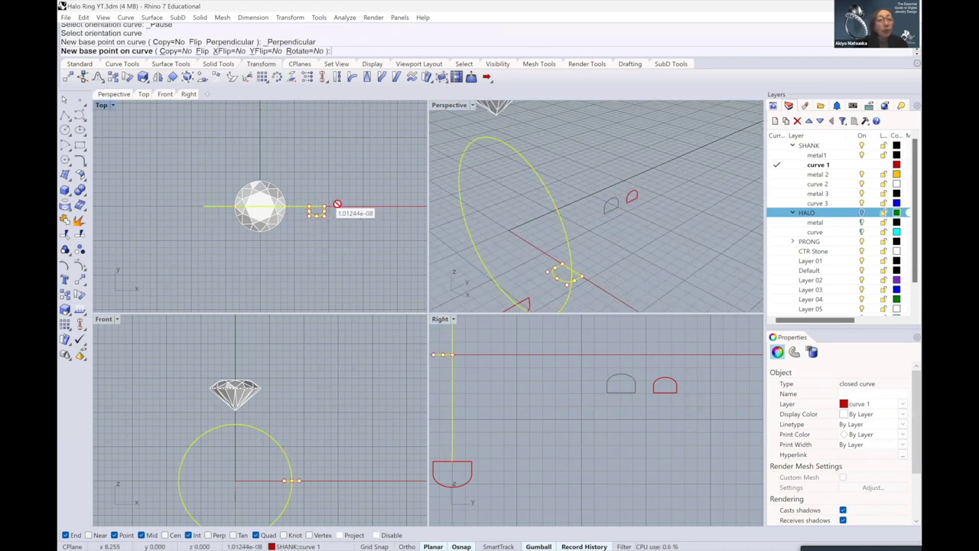
{"action": "scroll", "coordinate": [340, 208], "scroll_direction": "up", "scroll_amount": 2}
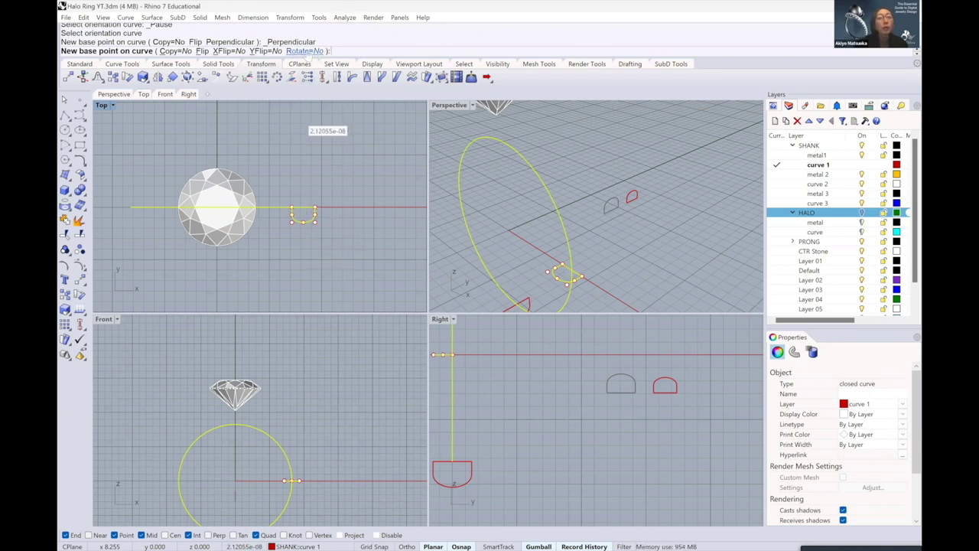
Place the profile at the circle's right quadrant and rotate it 90° with Ortho
{"action": "left_click", "coordinate": [305, 50]}
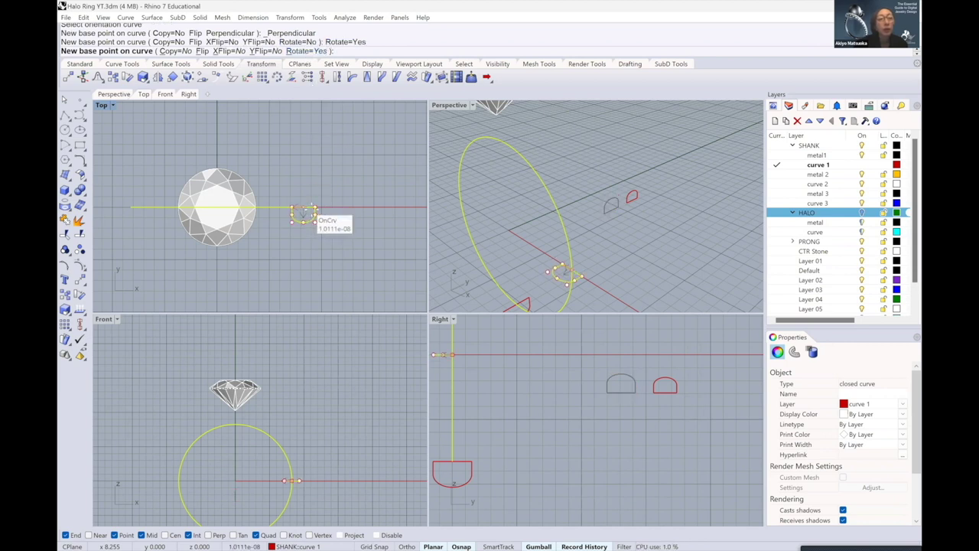
{"action": "left_click", "coordinate": [303, 209]}
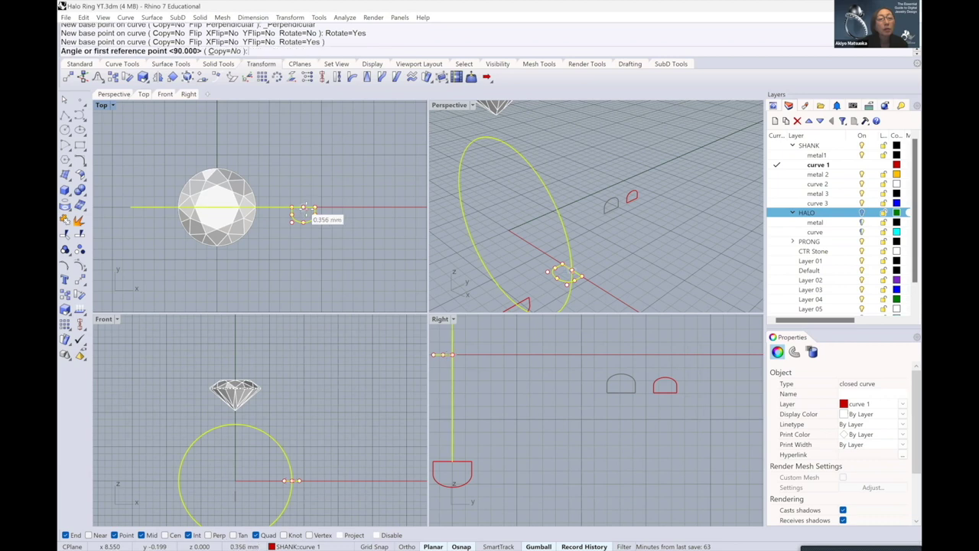
{"action": "left_click", "coordinate": [303, 251]}
{"action": "key", "text": "shift"}
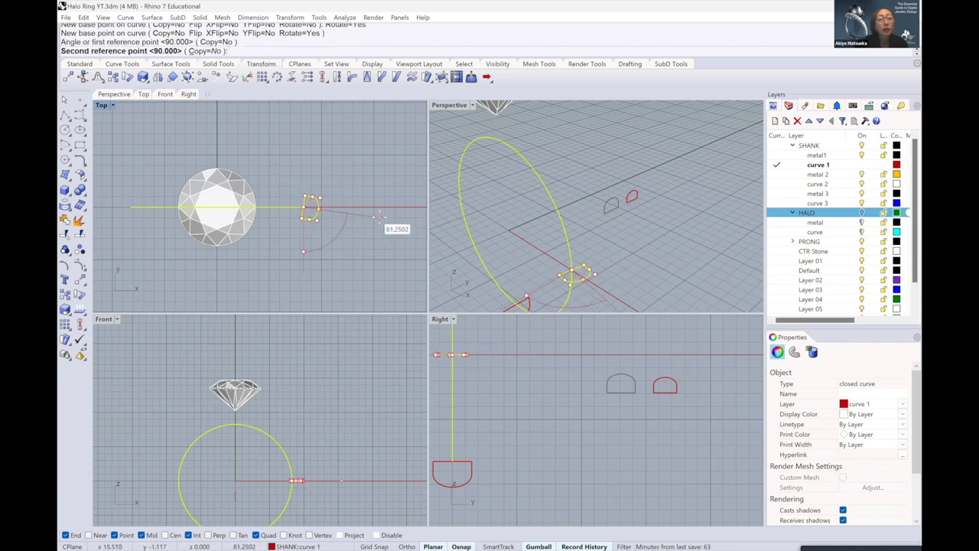
{"action": "left_click", "coordinate": [383, 207]}
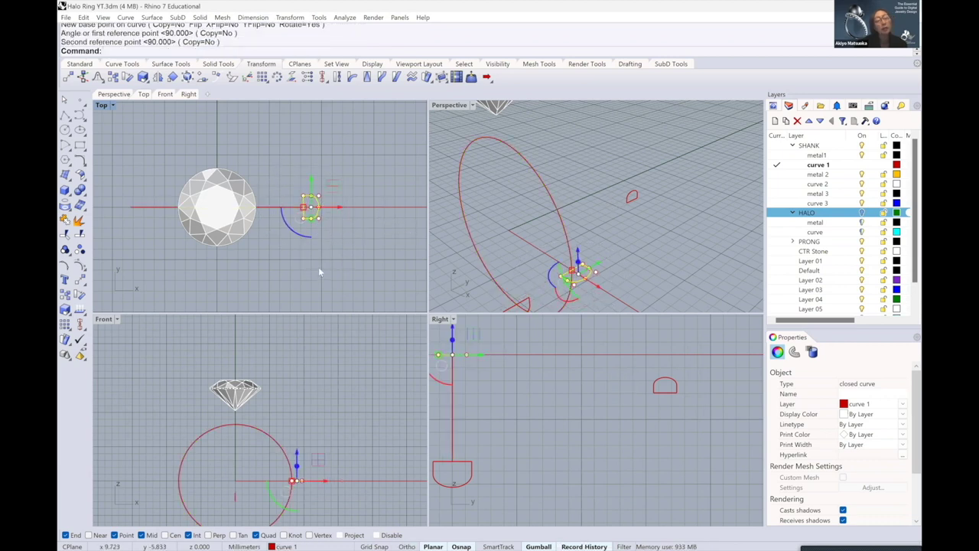
{"action": "right_click", "coordinate": [318, 267]}
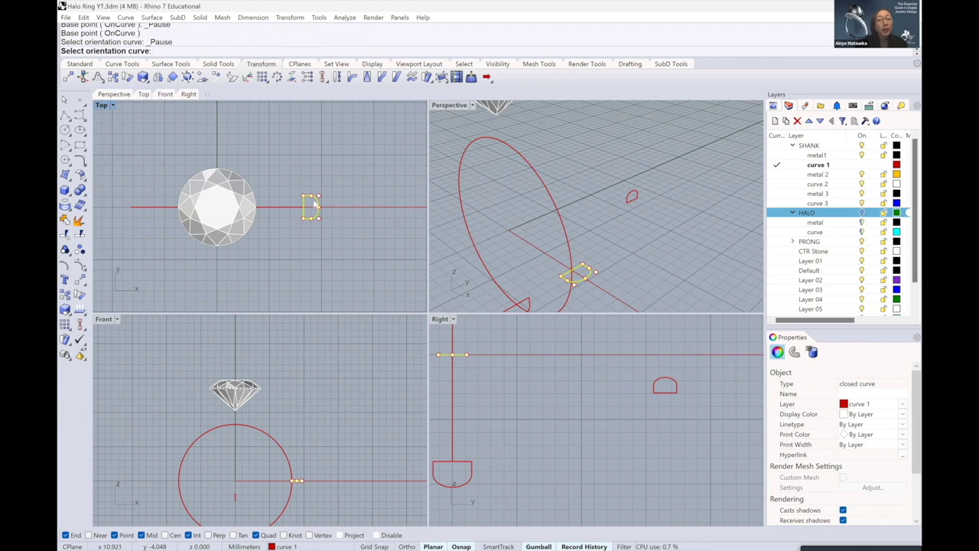
Select the D-shaped profile on the ring's right and mirror it horizontally with MH
{"action": "key", "text": "Escape"}
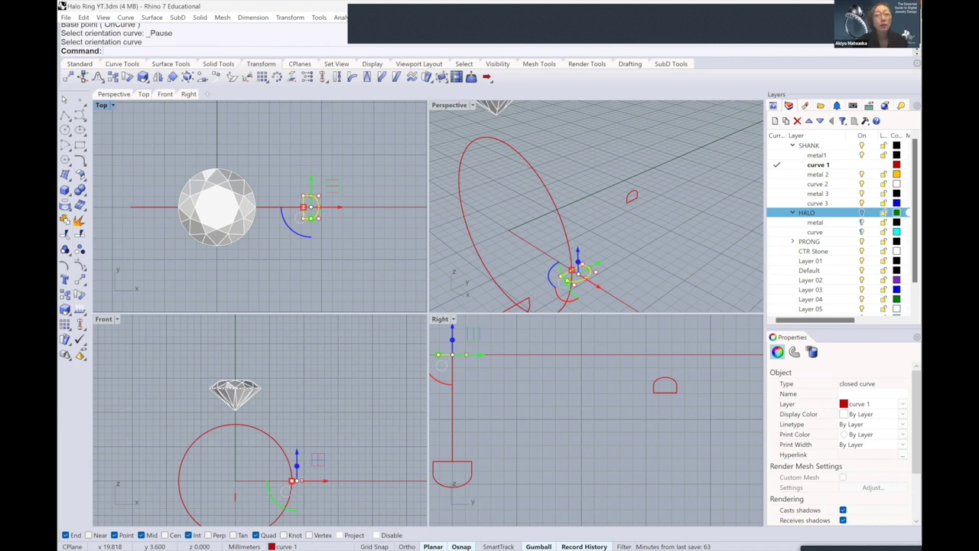
{"action": "left_click", "coordinate": [393, 212]}
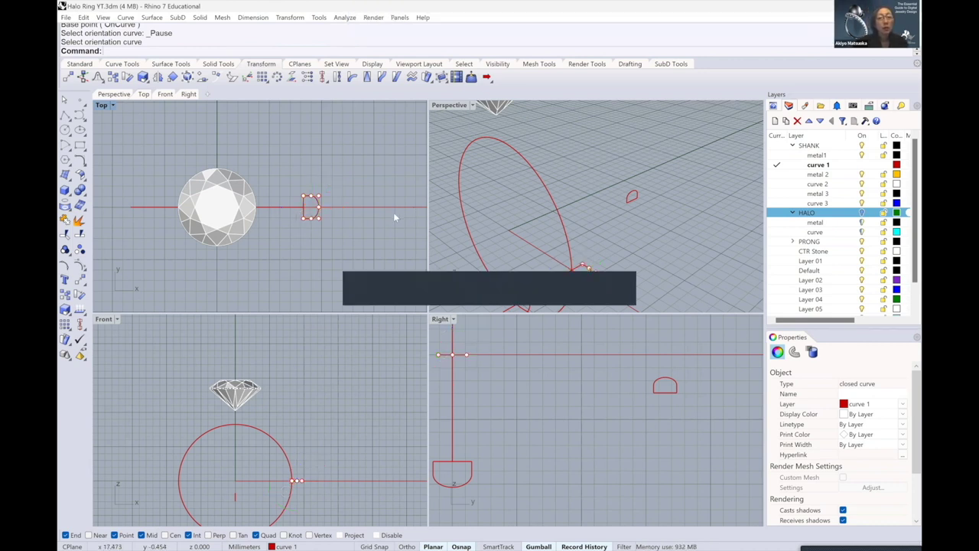
{"action": "key", "text": "Escape"}
{"action": "right_click_drag", "start_coordinate": [296, 229], "coordinate": [331, 220]}
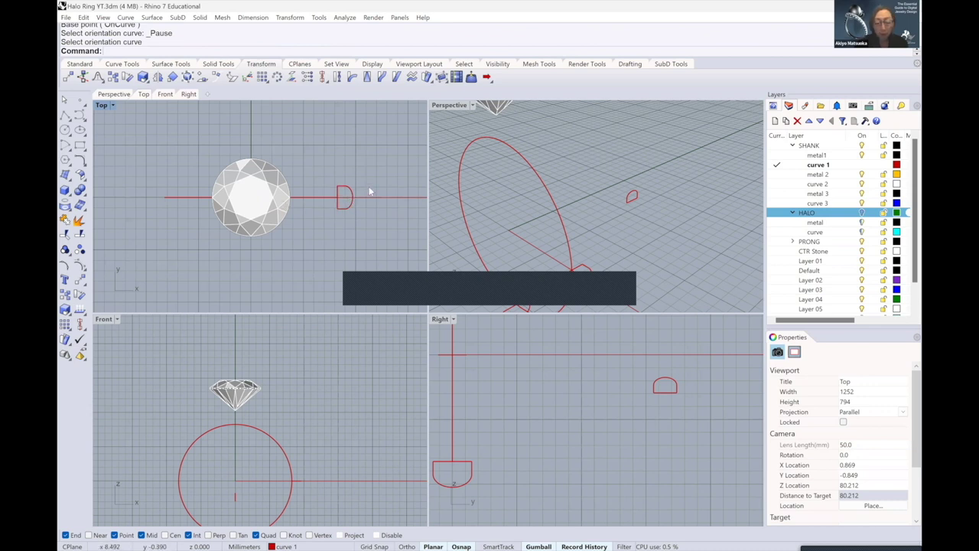
{"action": "left_click", "coordinate": [368, 191]}
{"action": "type", "text": "MH"}
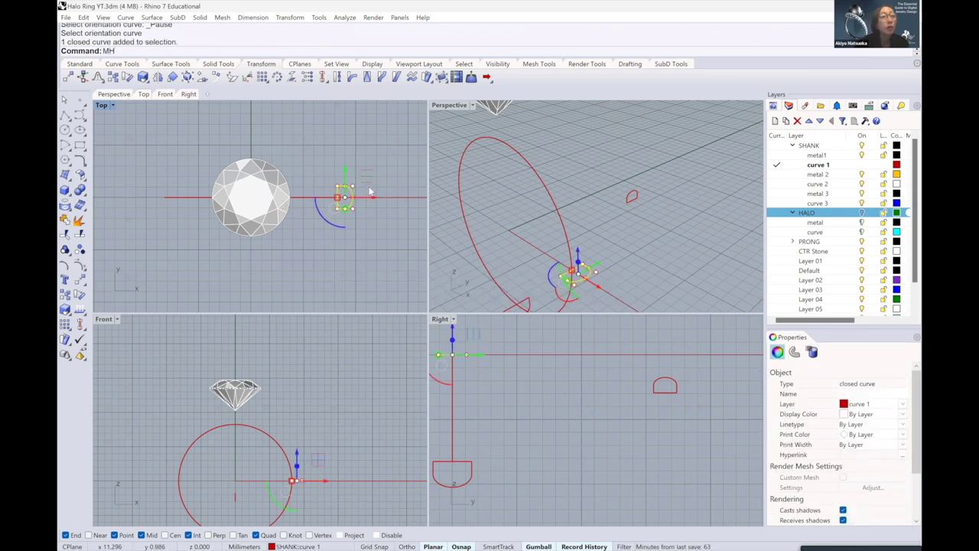
{"action": "key", "text": "Return"}
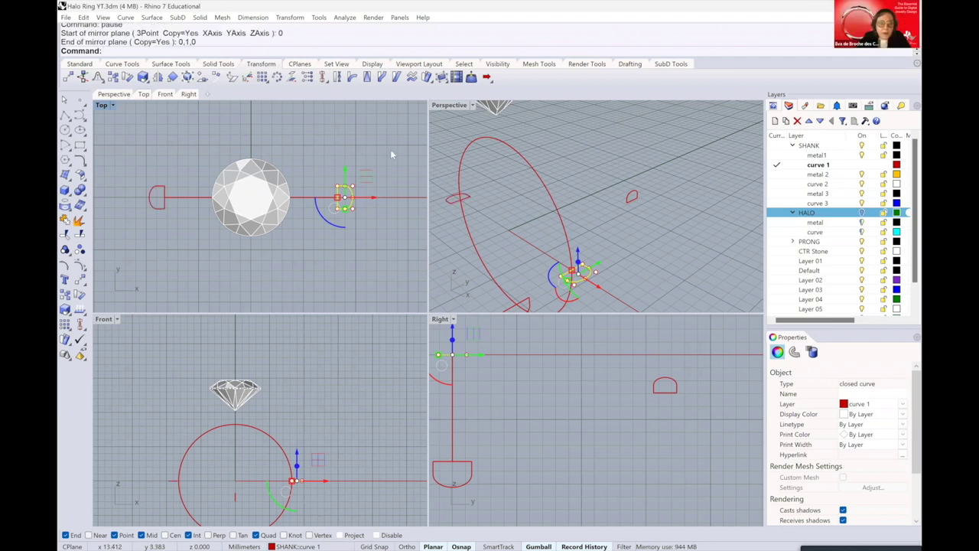
{"action": "left_click", "coordinate": [355, 184]}
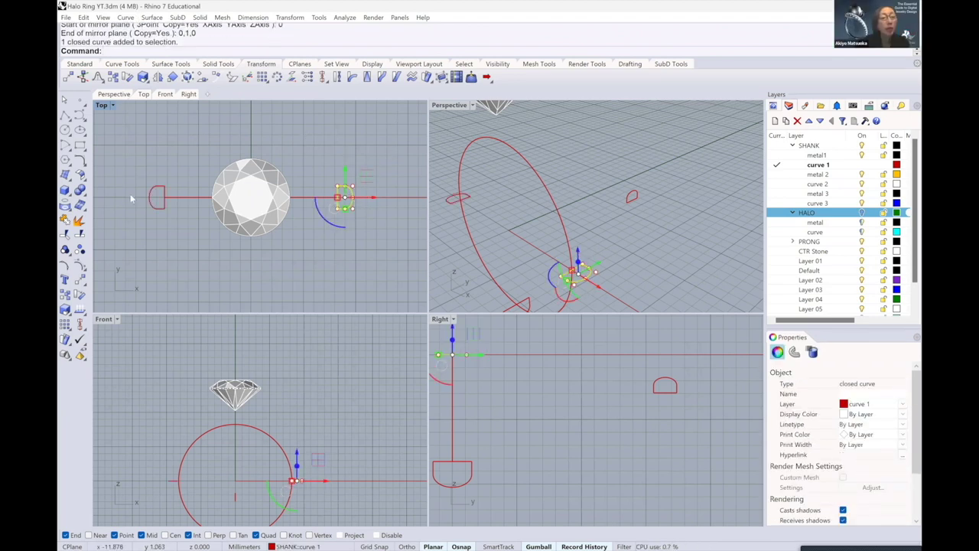
{"action": "left_click", "coordinate": [666, 168]}
Orbit and zoom the Perspective view to check the mirrored profile on the left side
{"action": "scroll", "coordinate": [623, 261], "scroll_direction": "down", "scroll_amount": 2}
{"action": "mouse_move", "coordinate": [623, 260]}
{"action": "right_mouse_down"}
{"action": "mouse_move", "coordinate": [658, 252]}
{"action": "mouse_move", "coordinate": [553, 250]}
{"action": "mouse_move", "coordinate": [610, 222]}
{"action": "mouse_move", "coordinate": [581, 235]}
{"action": "right_mouse_up"}
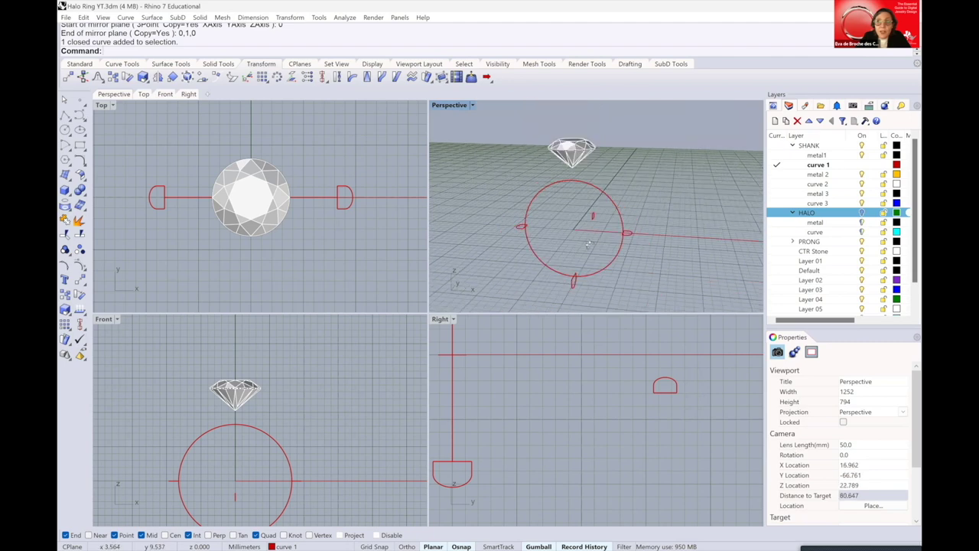
{"action": "scroll", "coordinate": [578, 229], "scroll_direction": "up", "scroll_amount": 1}
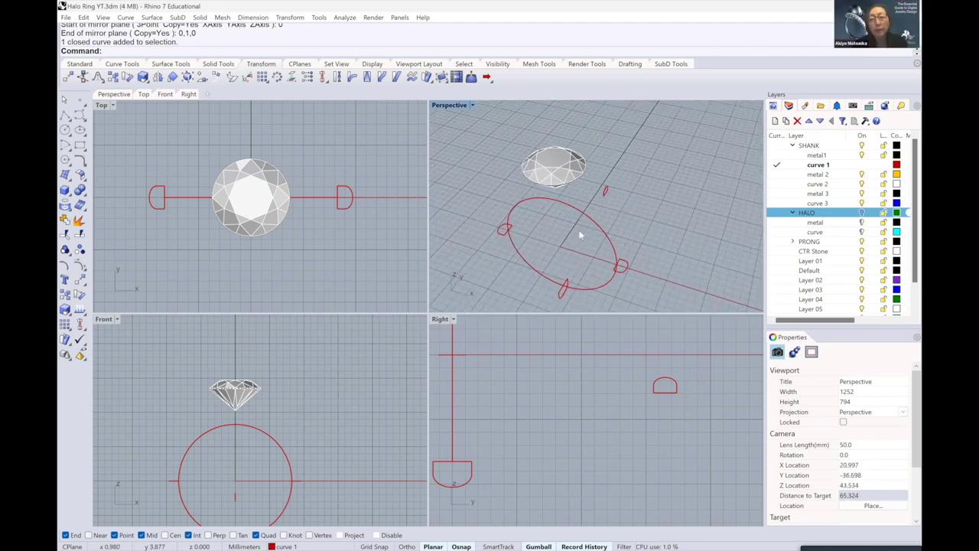
{"action": "scroll", "coordinate": [579, 230], "scroll_direction": "up", "scroll_amount": 2}
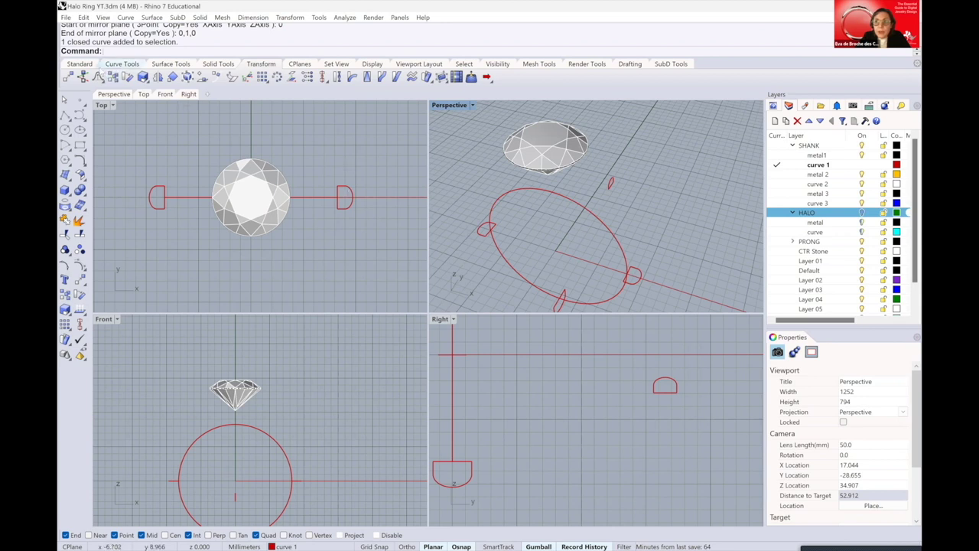
{"action": "scroll", "coordinate": [182, 49], "scroll_direction": "up", "scroll_amount": 1}
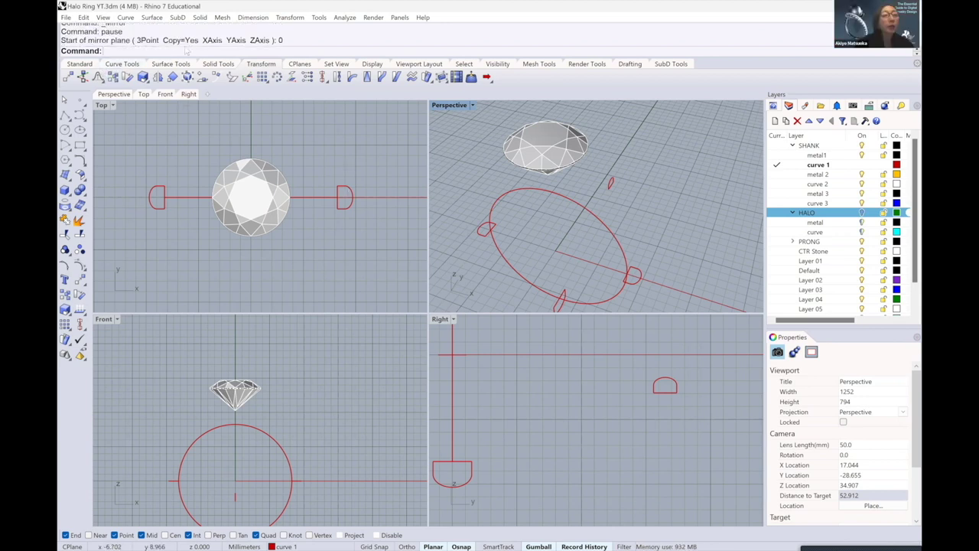
{"action": "scroll", "coordinate": [185, 47], "scroll_direction": "down", "scroll_amount": 1}
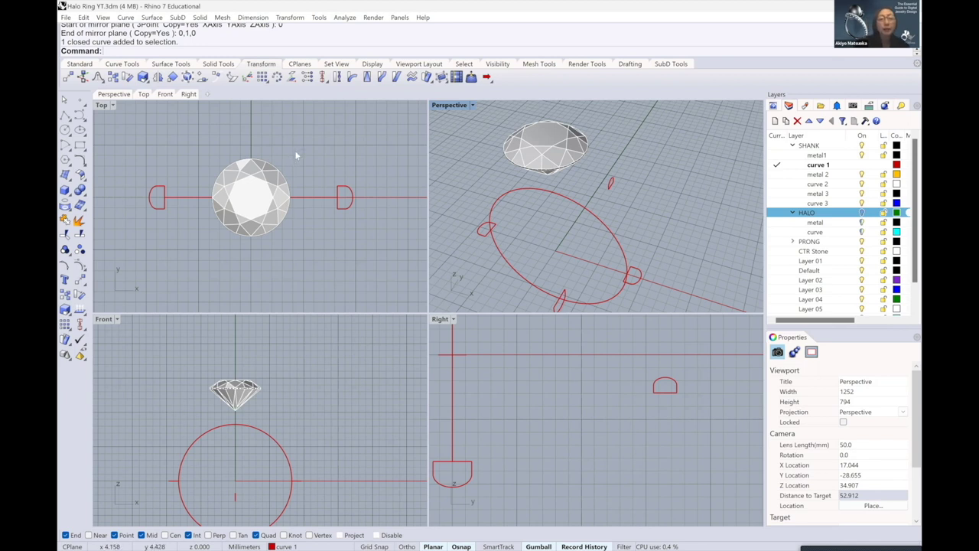
{"action": "scroll", "coordinate": [625, 186], "scroll_direction": "up", "scroll_amount": 2}
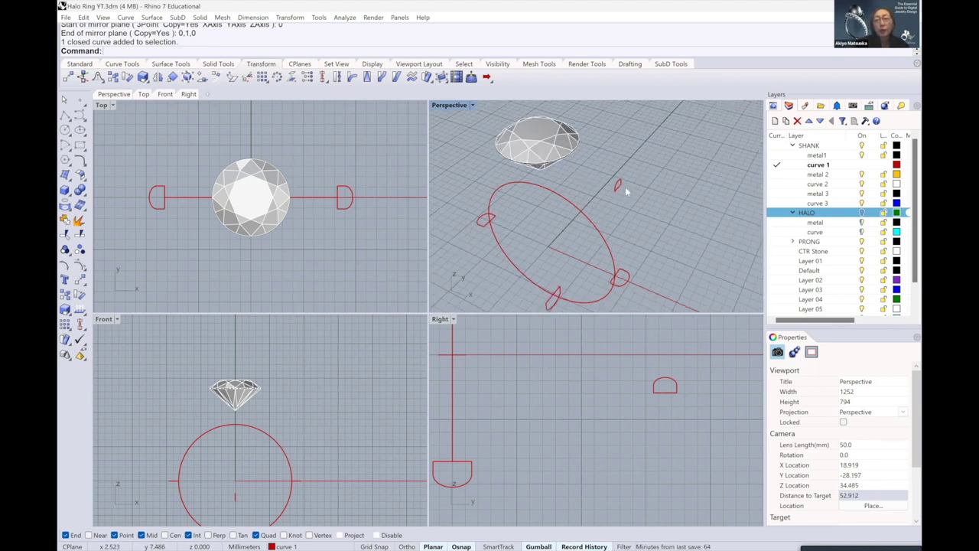
{"action": "scroll", "coordinate": [625, 187], "scroll_direction": "up", "scroll_amount": 2}
{"action": "scroll", "coordinate": [625, 187], "scroll_direction": "up", "scroll_amount": 2}
{"action": "left_click", "coordinate": [664, 397]}
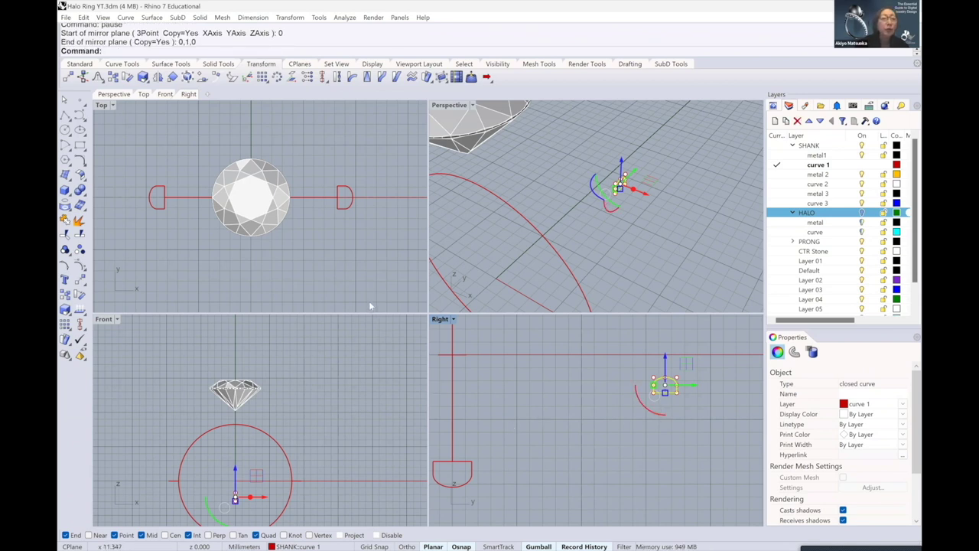
Move the loose D-shaped profile from its base midpoint to the ring circle's top, beneath the stone
{"action": "left_click", "coordinate": [80, 280]}
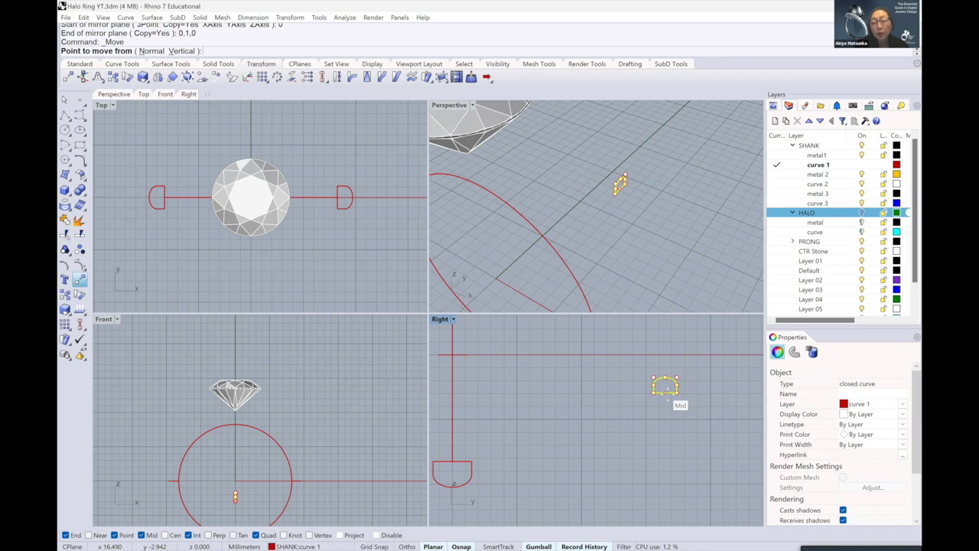
{"action": "left_click", "coordinate": [666, 392]}
{"action": "scroll", "coordinate": [593, 386], "scroll_direction": "down", "scroll_amount": 5}
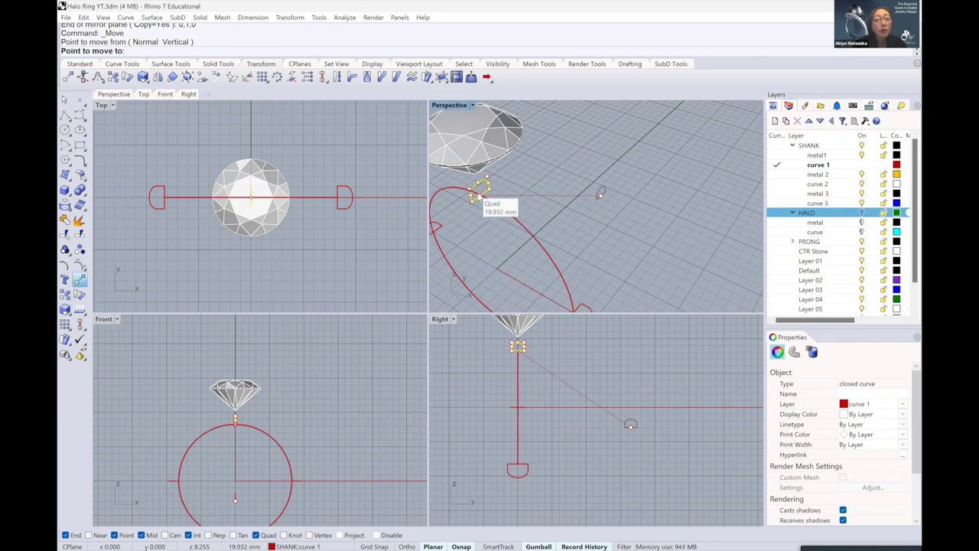
{"action": "left_click", "coordinate": [474, 195]}
{"action": "key", "text": "Return"}
{"action": "left_click", "coordinate": [589, 197]}
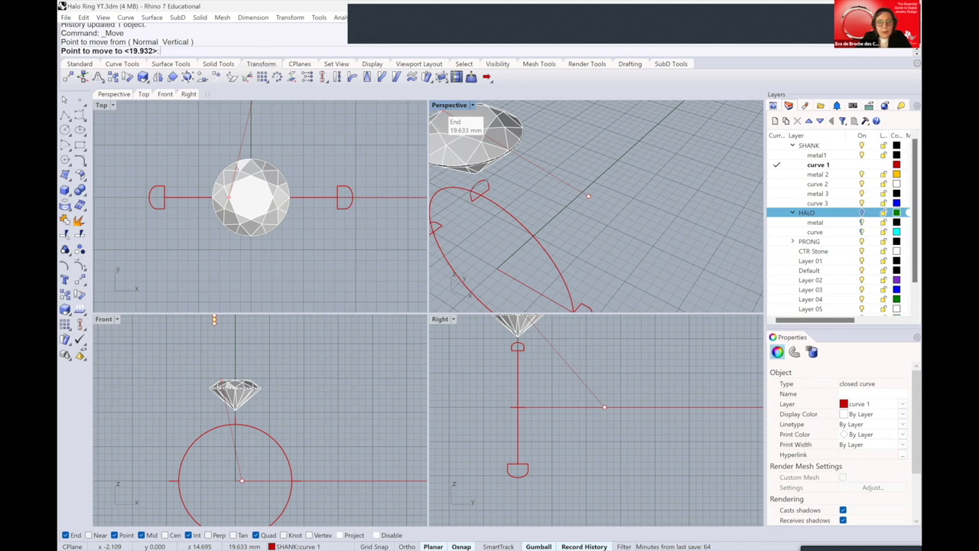
{"action": "key", "text": "shift"}
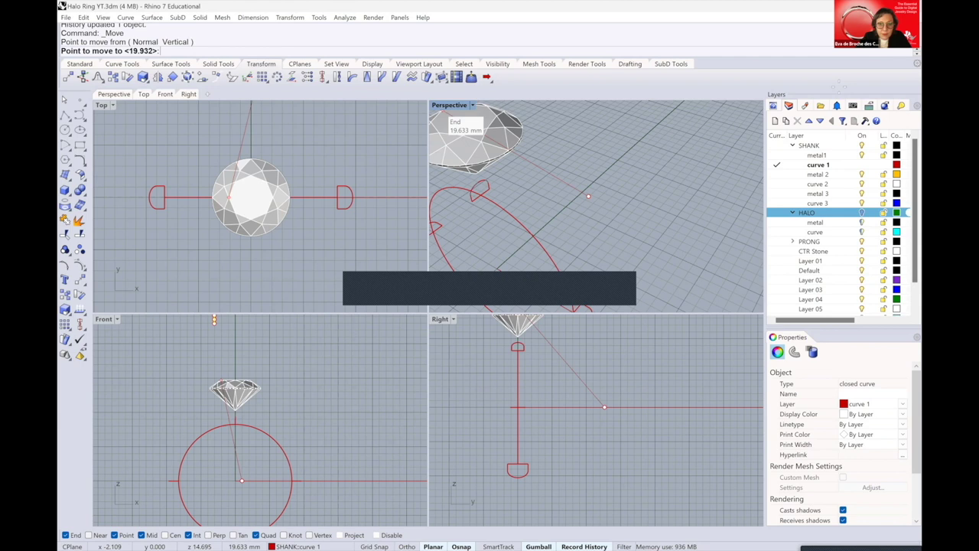
{"action": "left_click", "coordinate": [677, 205]}
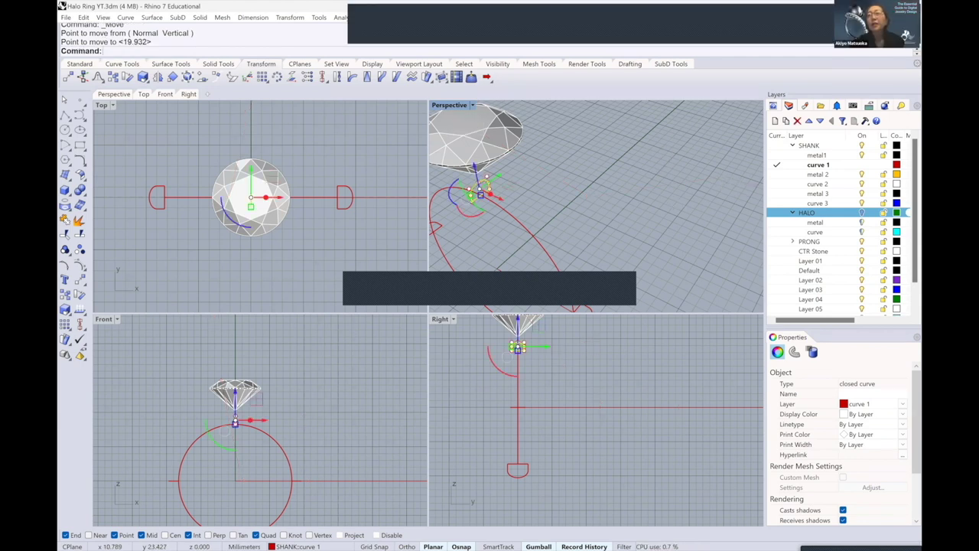
{"action": "key", "text": "Escape"}
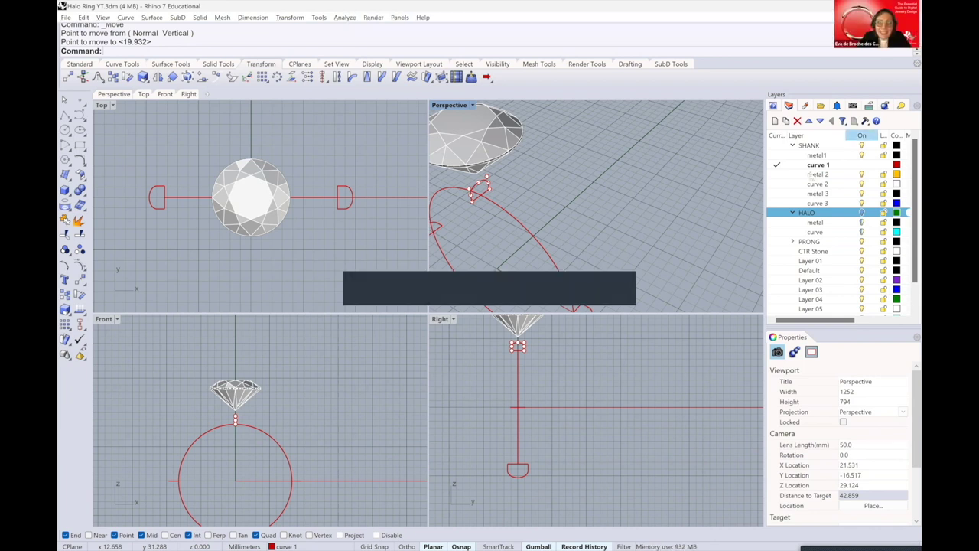
{"action": "left_click", "coordinate": [685, 209]}
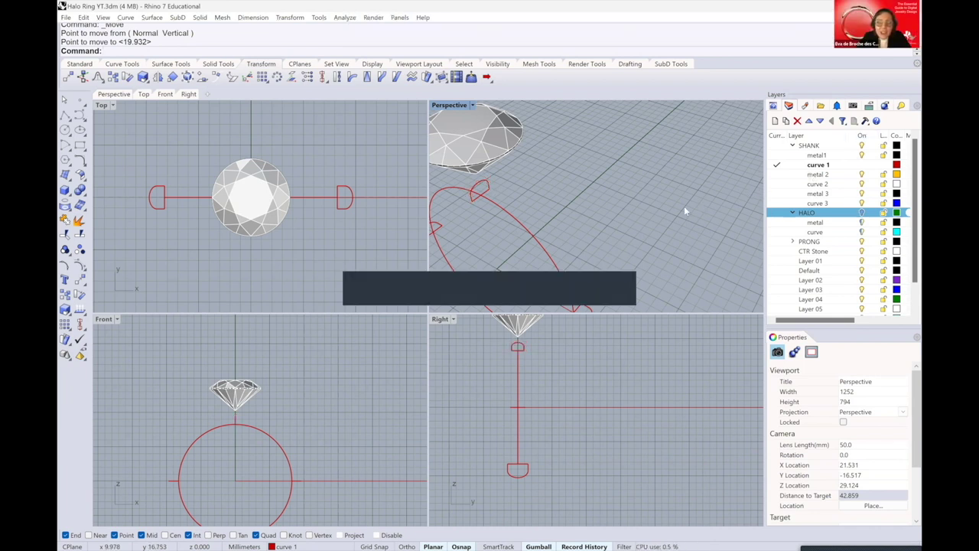
{"action": "scroll", "coordinate": [684, 205], "scroll_direction": "down", "scroll_amount": 3}
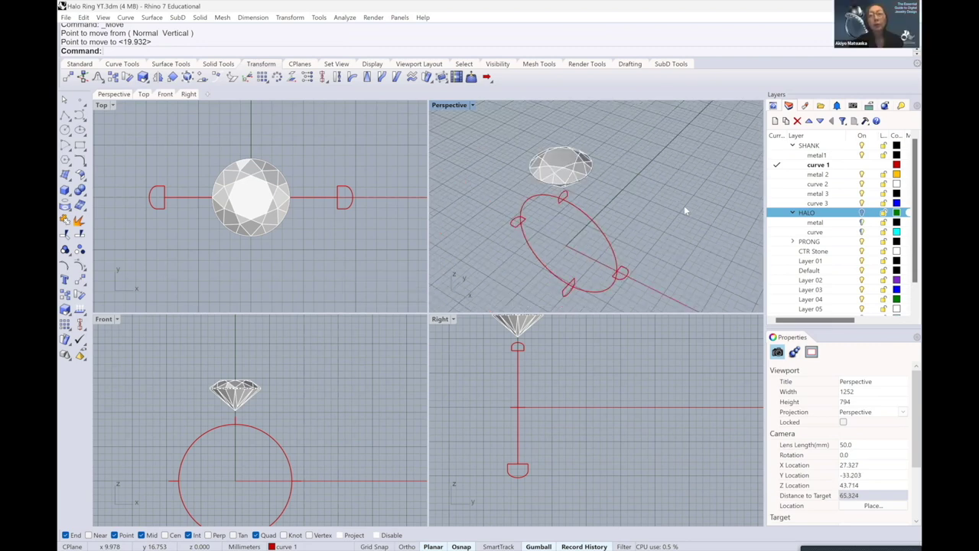
{"action": "scroll", "coordinate": [684, 205], "scroll_direction": "down", "scroll_amount": 2}
Orbit the Perspective view around the four profiles and set metal1 as the current layer
{"action": "scroll", "coordinate": [685, 208], "scroll_direction": "up", "scroll_amount": 2}
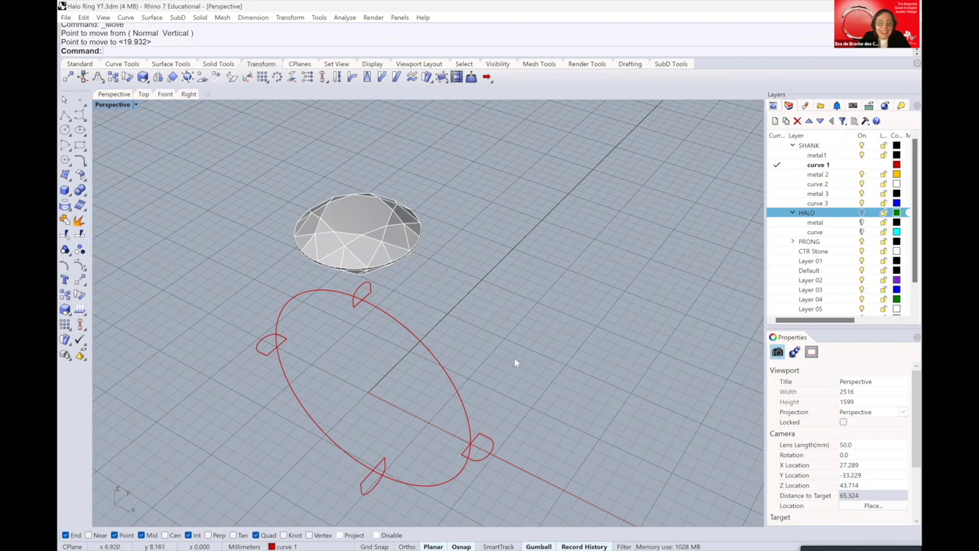
{"action": "right_click_drag", "start_coordinate": [531, 331], "coordinate": [504, 345]}
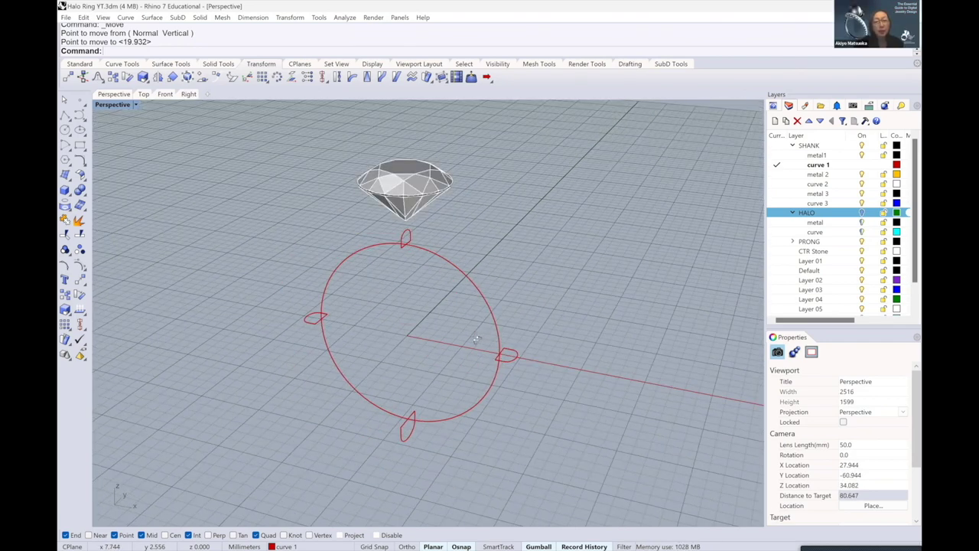
{"action": "right_click_drag", "start_coordinate": [524, 328], "coordinate": [543, 335]}
{"action": "right_click_drag", "start_coordinate": [727, 222], "coordinate": [747, 208]}
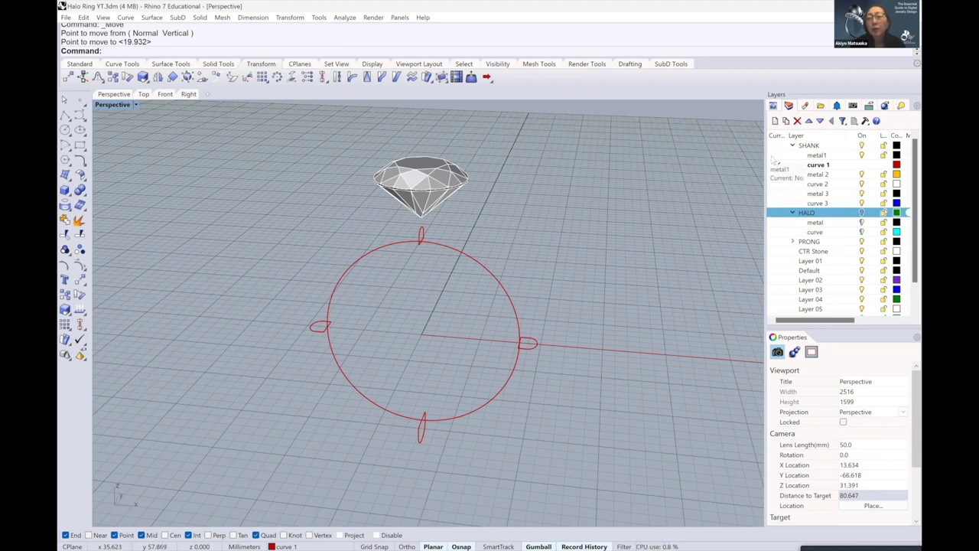
{"action": "left_click", "coordinate": [775, 156]}
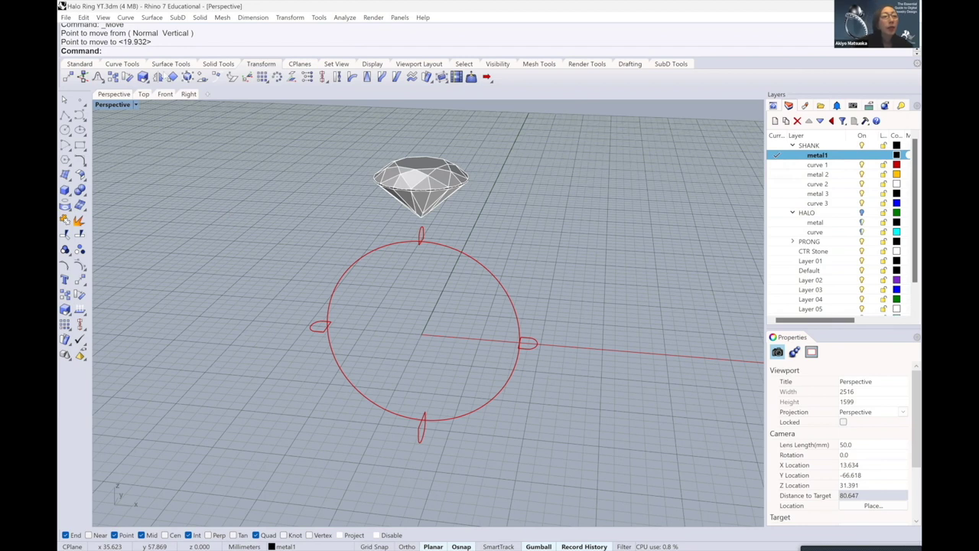
Start Sweep1 with the finger circle as rail and align the left and bottom profile seams
{"action": "left_click", "coordinate": [171, 63]}
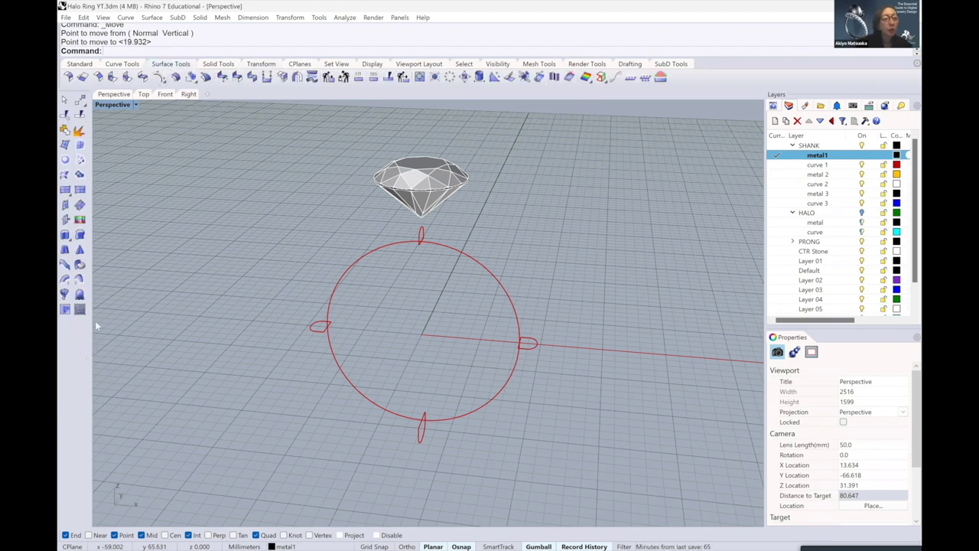
{"action": "left_click", "coordinate": [65, 280]}
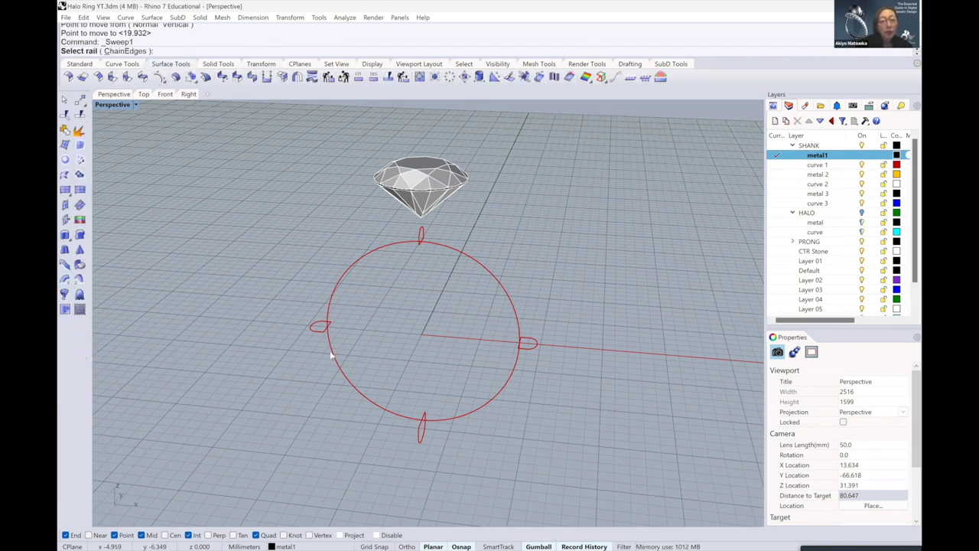
{"action": "key", "text": "Left"}
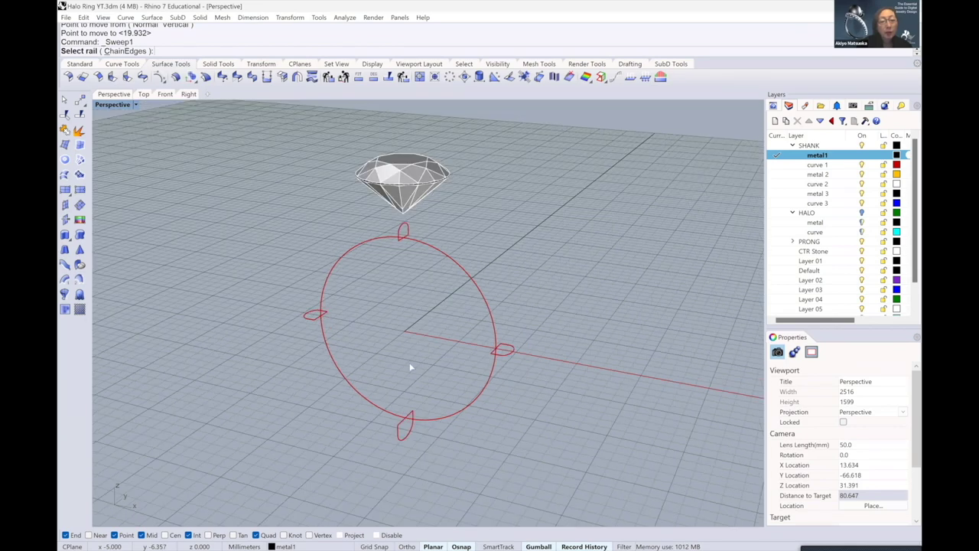
{"action": "left_click", "coordinate": [487, 377]}
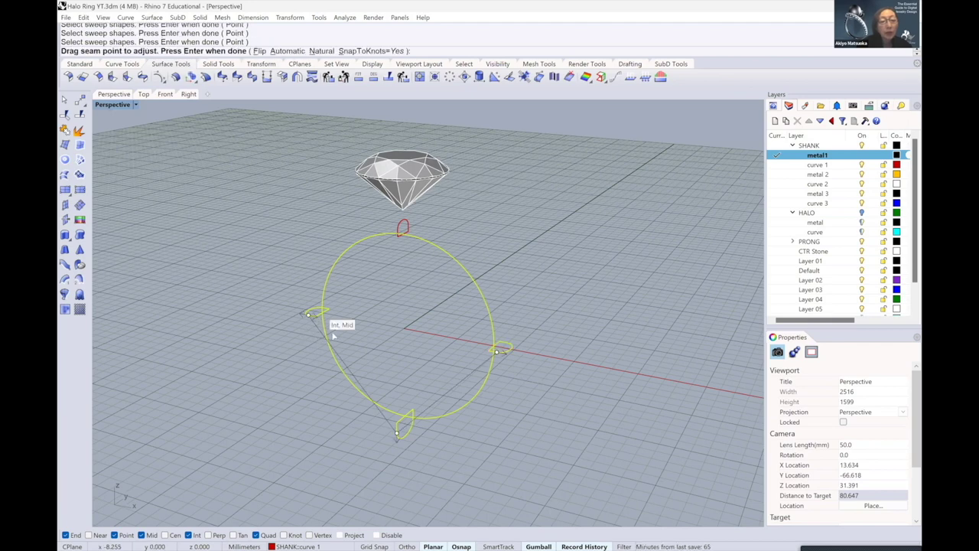
{"action": "scroll", "coordinate": [333, 335], "scroll_direction": "up", "scroll_amount": 3}
{"action": "scroll", "coordinate": [345, 322], "scroll_direction": "up", "scroll_amount": 3}
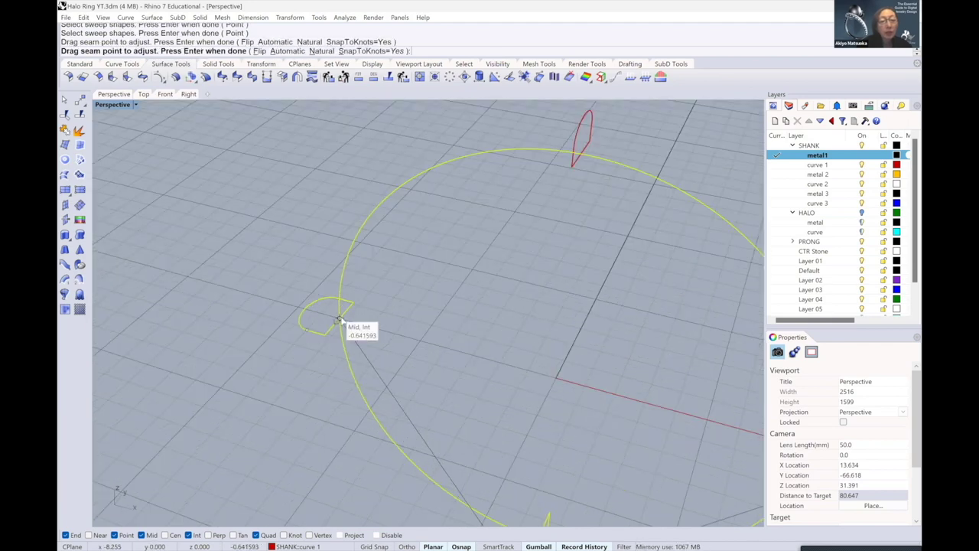
{"action": "left_click", "coordinate": [341, 321]}
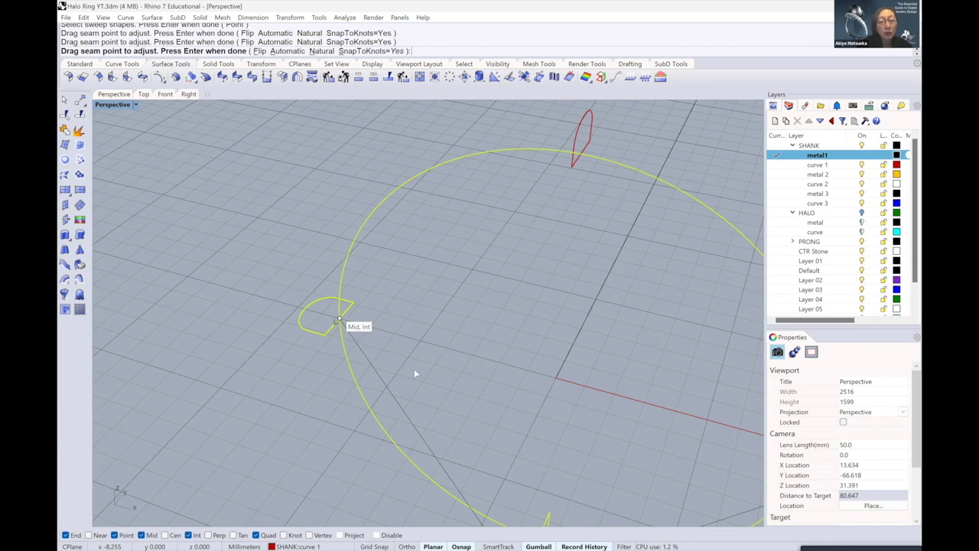
{"action": "scroll", "coordinate": [425, 432], "scroll_direction": "down", "scroll_amount": 3}
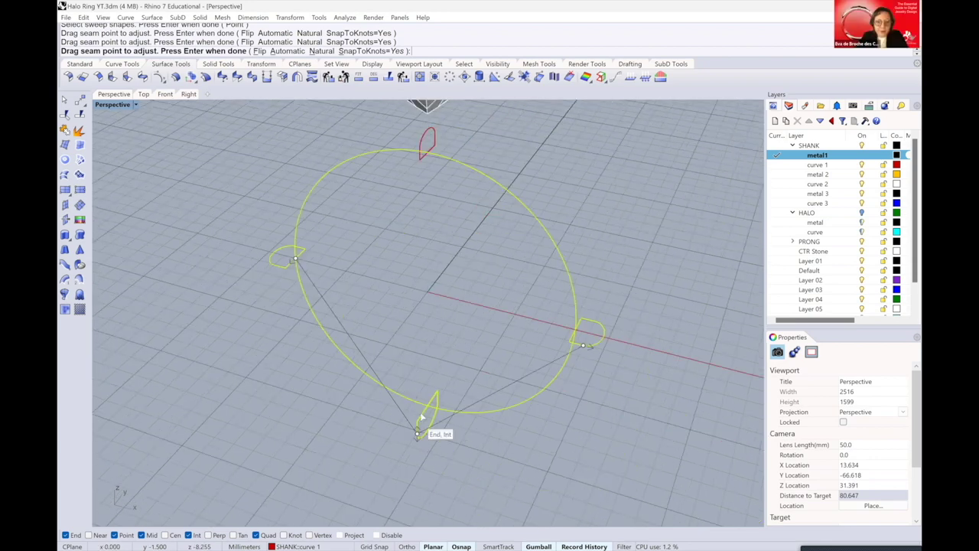
{"action": "left_click", "coordinate": [427, 407]}
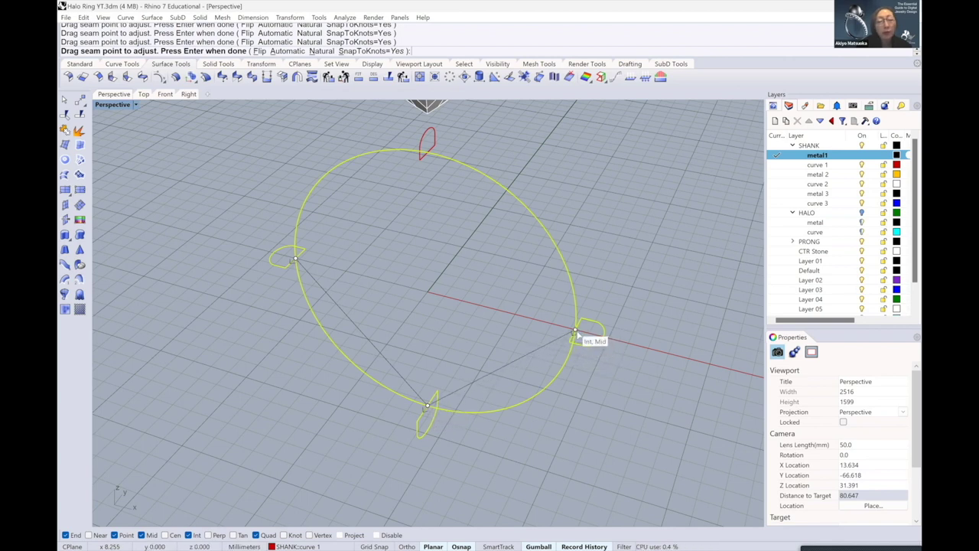
Confirm the sweep to create the lower shank band, then make metal 2 the current layer
{"action": "mouse_move", "coordinate": [445, 318]}
{"action": "right_mouse_down"}
{"action": "mouse_move", "coordinate": [438, 328]}
{"action": "mouse_move", "coordinate": [507, 317]}
{"action": "mouse_move", "coordinate": [502, 340]}
{"action": "right_mouse_up"}
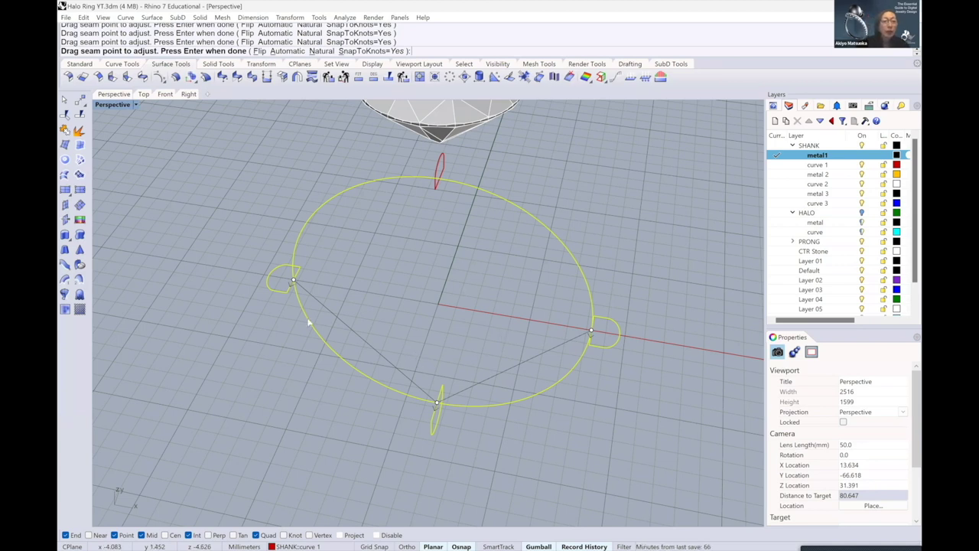
{"action": "scroll", "coordinate": [282, 267], "scroll_direction": "up", "scroll_amount": 2}
{"action": "scroll", "coordinate": [306, 302], "scroll_direction": "up", "scroll_amount": 2}
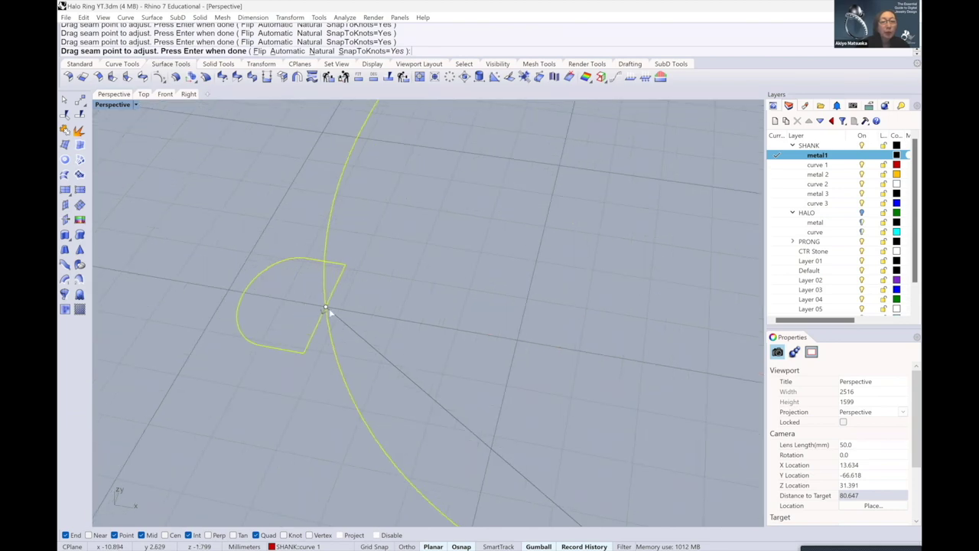
{"action": "scroll", "coordinate": [325, 316], "scroll_direction": "up", "scroll_amount": 2}
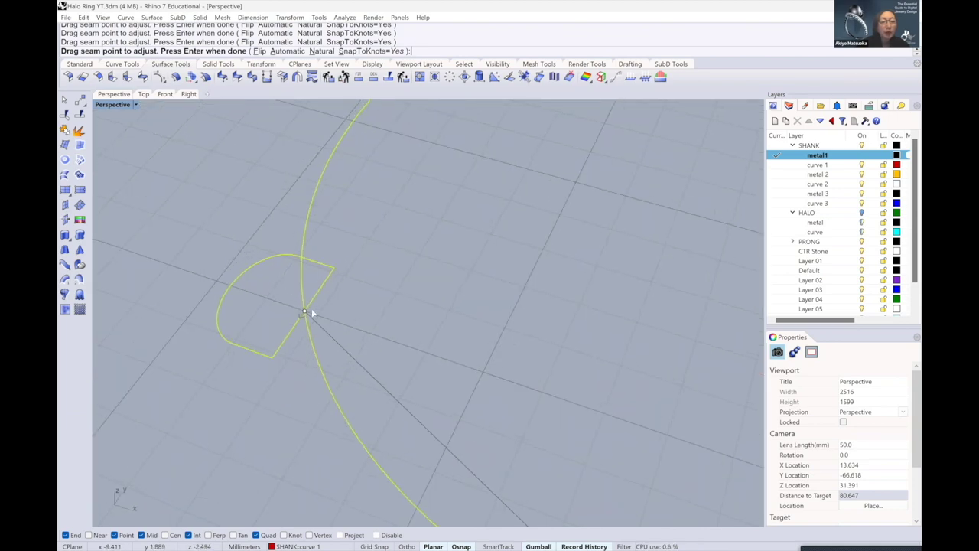
{"action": "scroll", "coordinate": [306, 313], "scroll_direction": "down", "scroll_amount": 1}
{"action": "scroll", "coordinate": [321, 330], "scroll_direction": "down", "scroll_amount": 2}
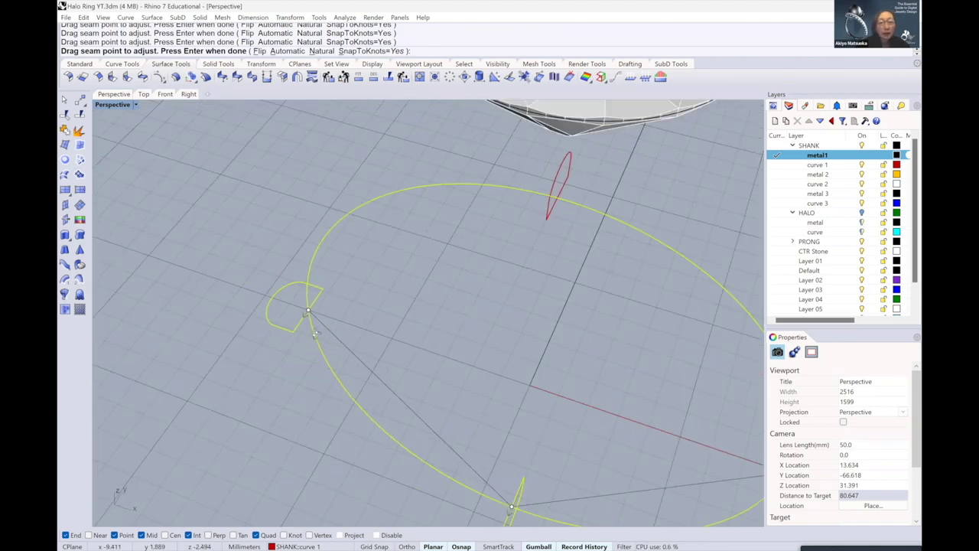
{"action": "scroll", "coordinate": [311, 332], "scroll_direction": "down", "scroll_amount": 2}
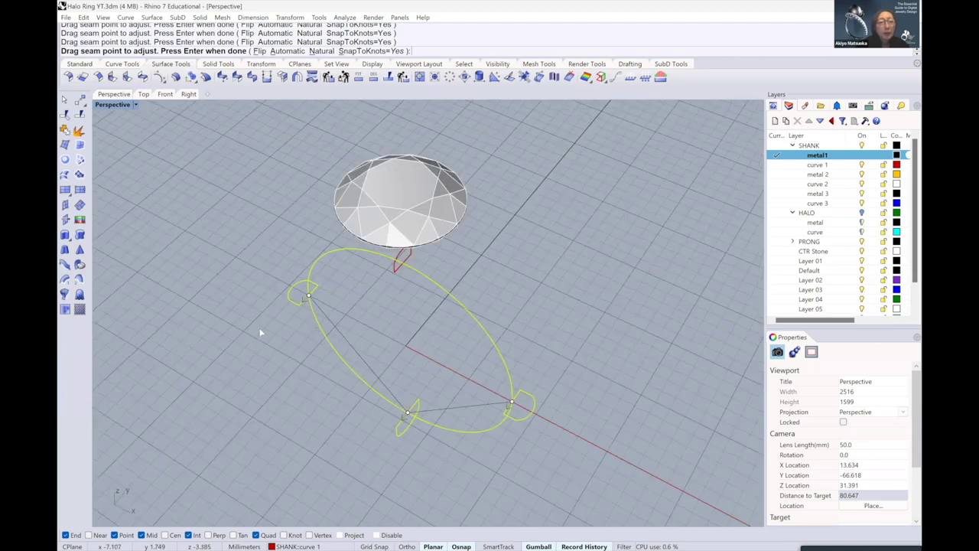
{"action": "right_click_drag", "start_coordinate": [261, 332], "coordinate": [557, 361]}
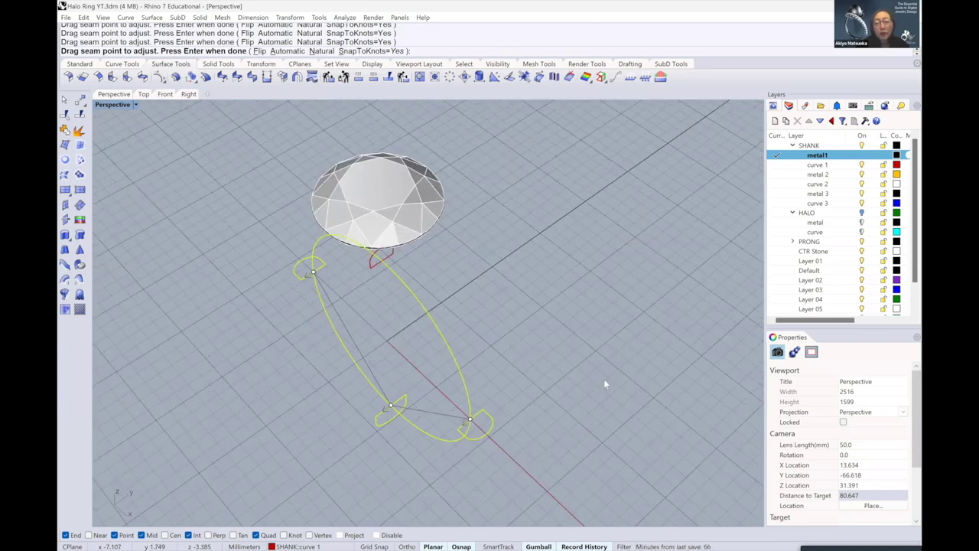
{"action": "key", "text": "Return"}
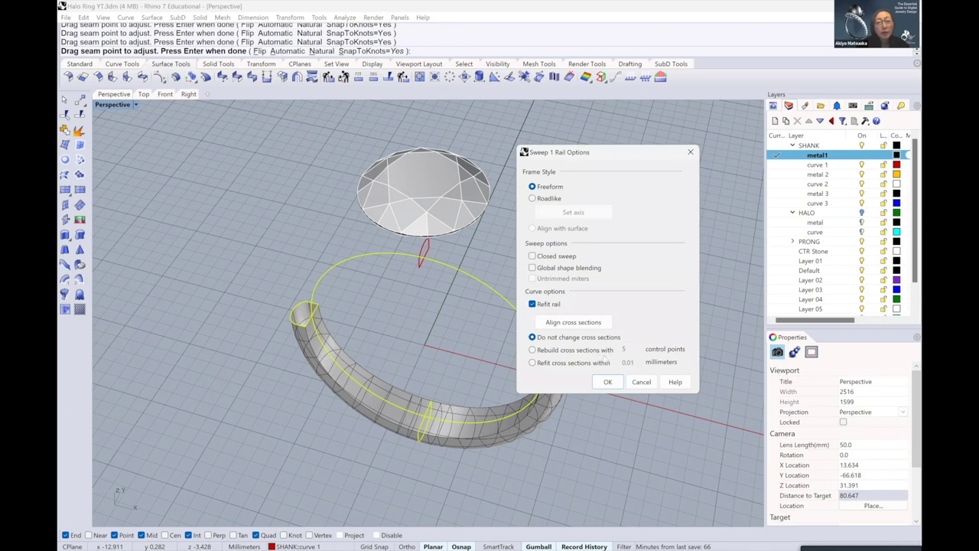
{"action": "left_click", "coordinate": [607, 382]}
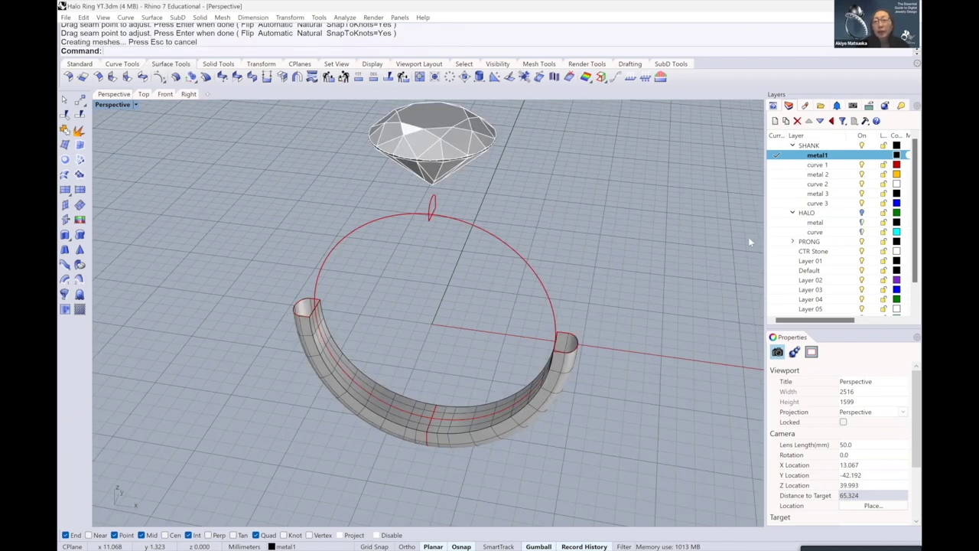
{"action": "left_click", "coordinate": [776, 175]}
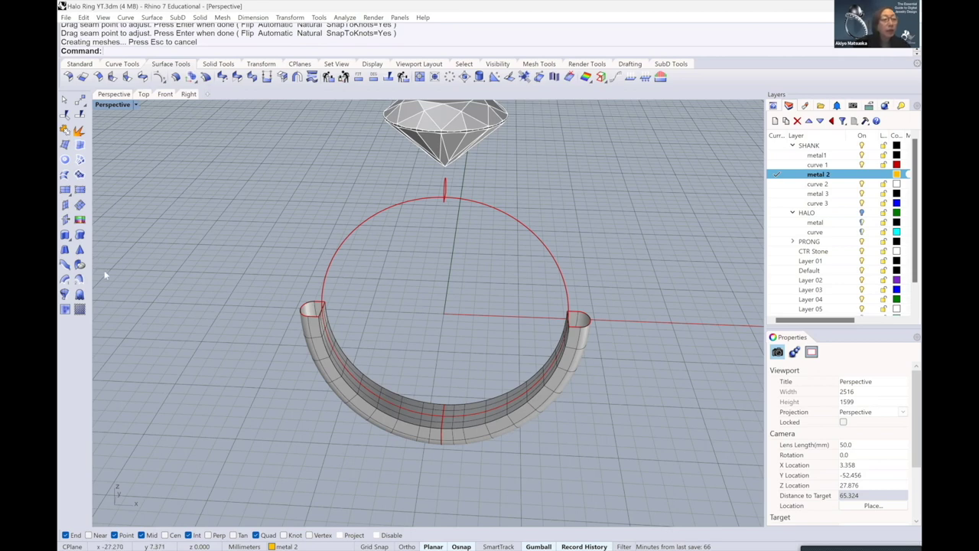
Start another Sweep1 on the finger circle, picking both band-end profiles and the top profile as shapes
{"action": "key", "text": "Return"}
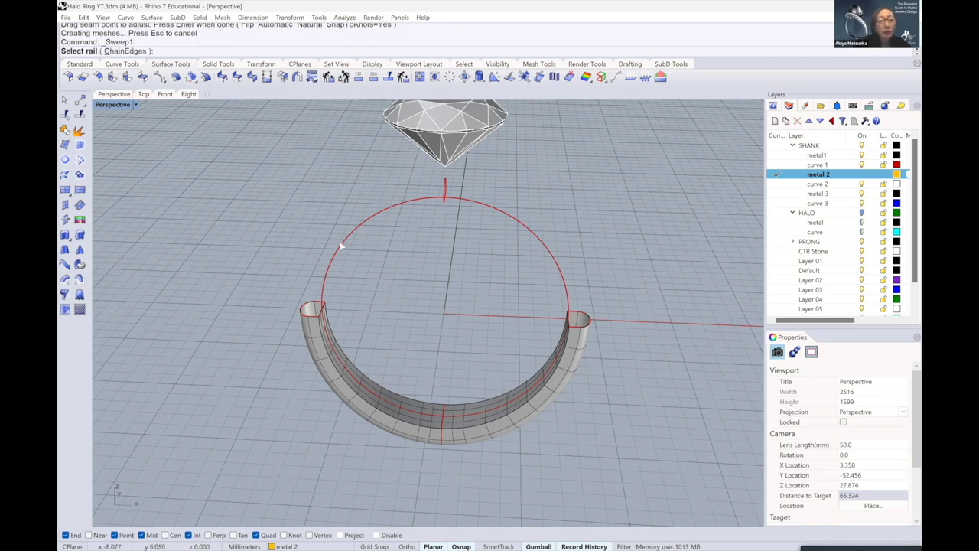
{"action": "scroll", "coordinate": [341, 244], "scroll_direction": "up", "scroll_amount": 2}
{"action": "left_click", "coordinate": [310, 328]}
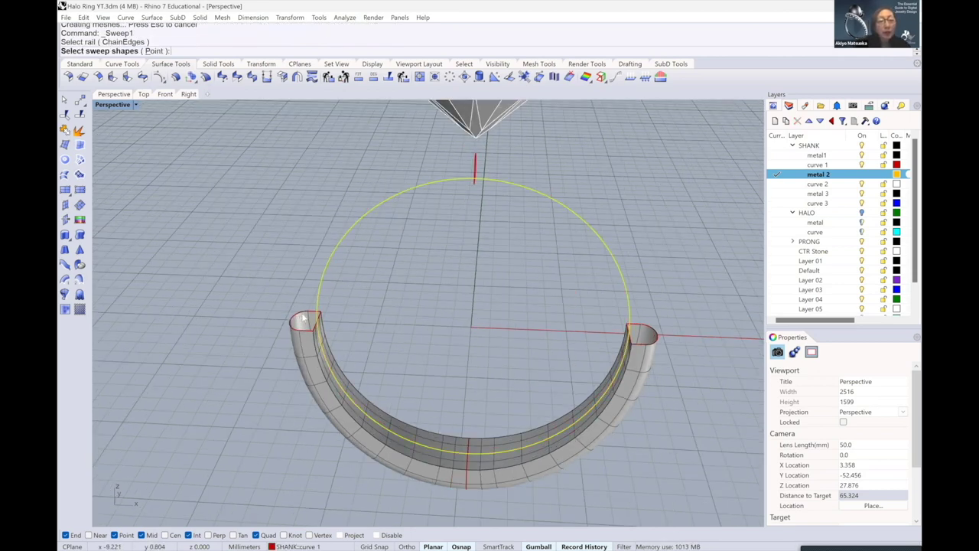
{"action": "left_click", "coordinate": [332, 338]}
{"action": "left_click", "coordinate": [329, 338]}
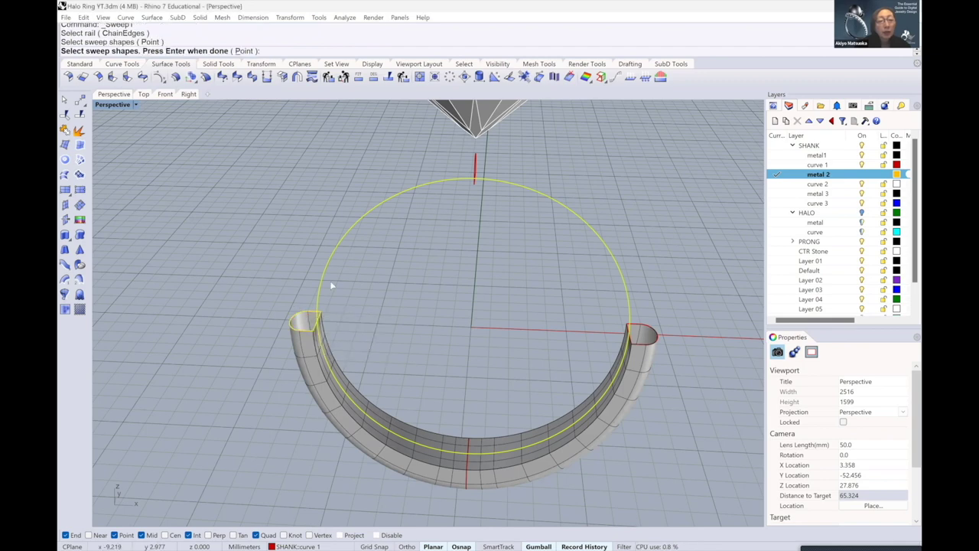
{"action": "scroll", "coordinate": [534, 157], "scroll_direction": "up", "scroll_amount": 2}
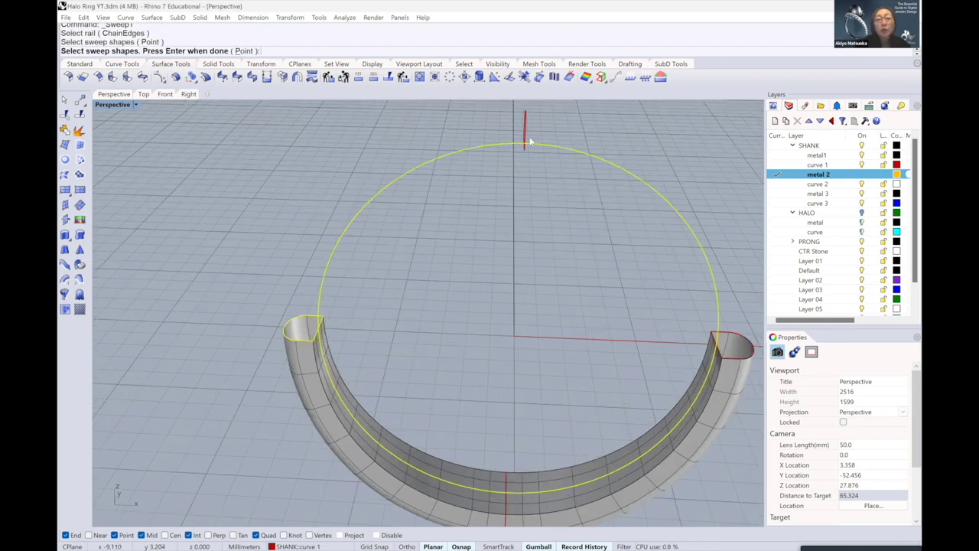
{"action": "right_click_drag", "start_coordinate": [530, 142], "coordinate": [579, 171]}
{"action": "scroll", "coordinate": [580, 172], "scroll_direction": "down", "scroll_amount": 2}
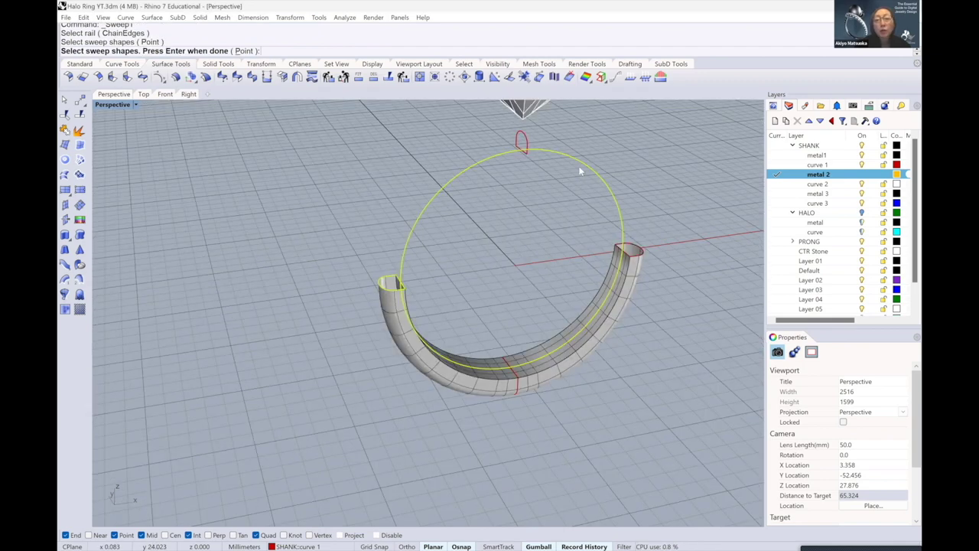
{"action": "right_click_drag", "start_coordinate": [634, 234], "coordinate": [632, 238]}
{"action": "left_click", "coordinate": [632, 238]}
{"action": "left_click", "coordinate": [632, 239]}
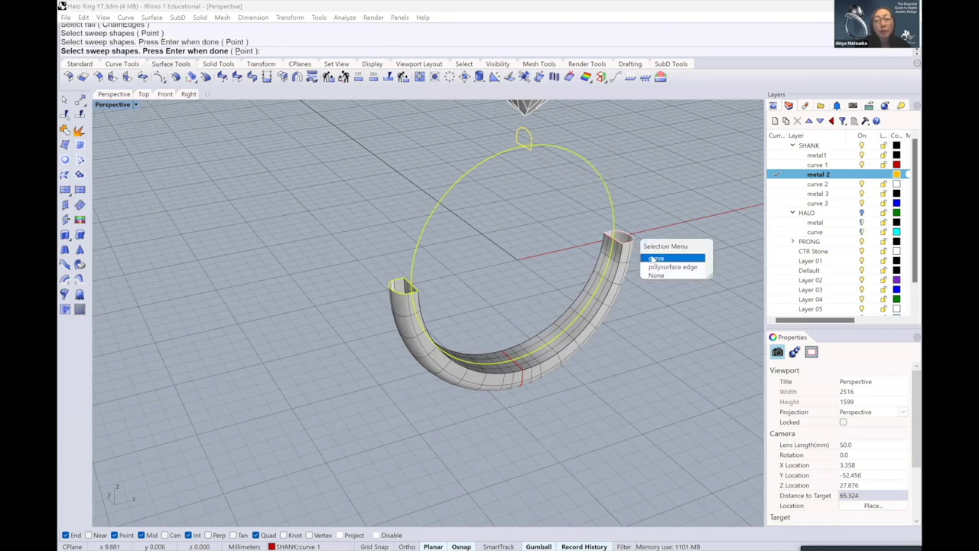
{"action": "left_click", "coordinate": [654, 262]}
{"action": "key", "text": "Return"}
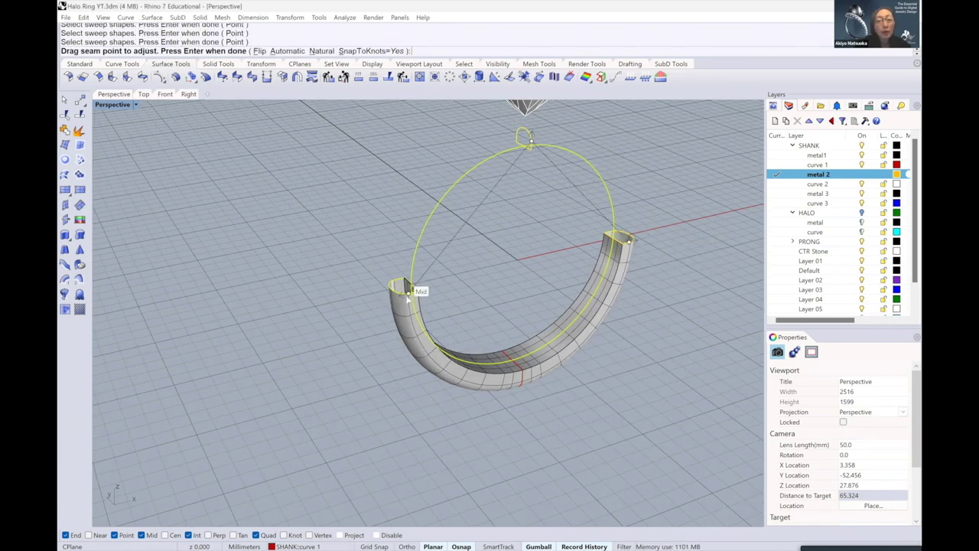
Align the seams to the circle's quadrant and finish the upper-half sweep
{"action": "scroll", "coordinate": [414, 289], "scroll_direction": "up", "scroll_amount": 2}
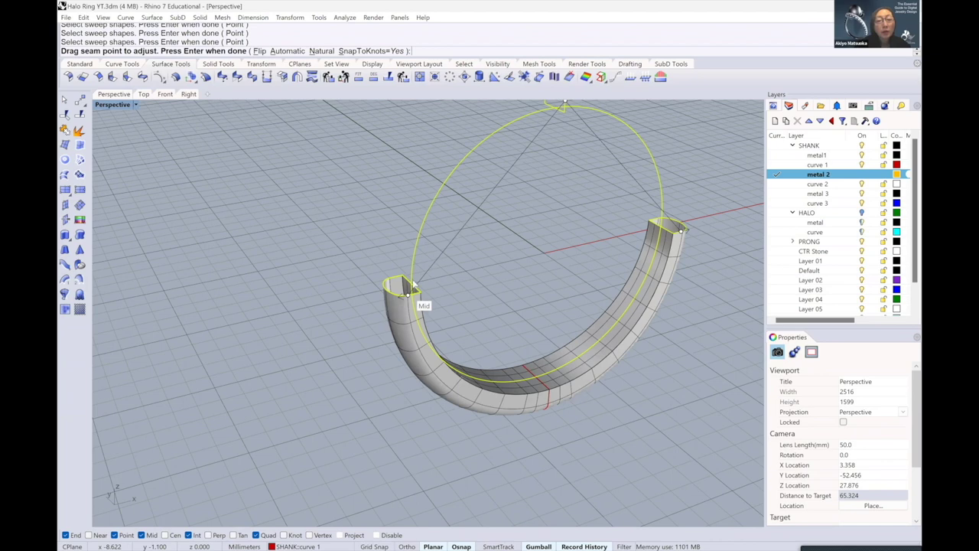
{"action": "left_click", "coordinate": [414, 285]}
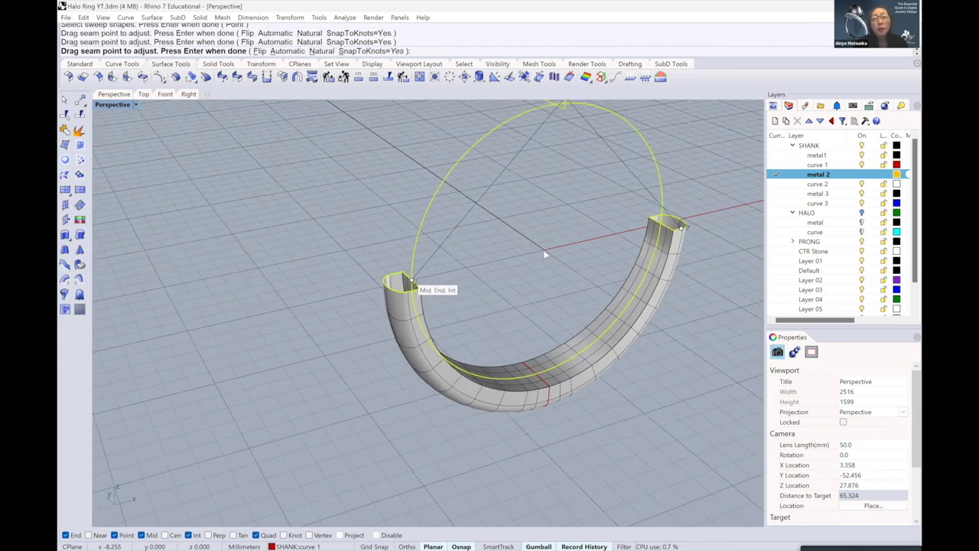
{"action": "scroll", "coordinate": [551, 238], "scroll_direction": "up", "scroll_amount": 3}
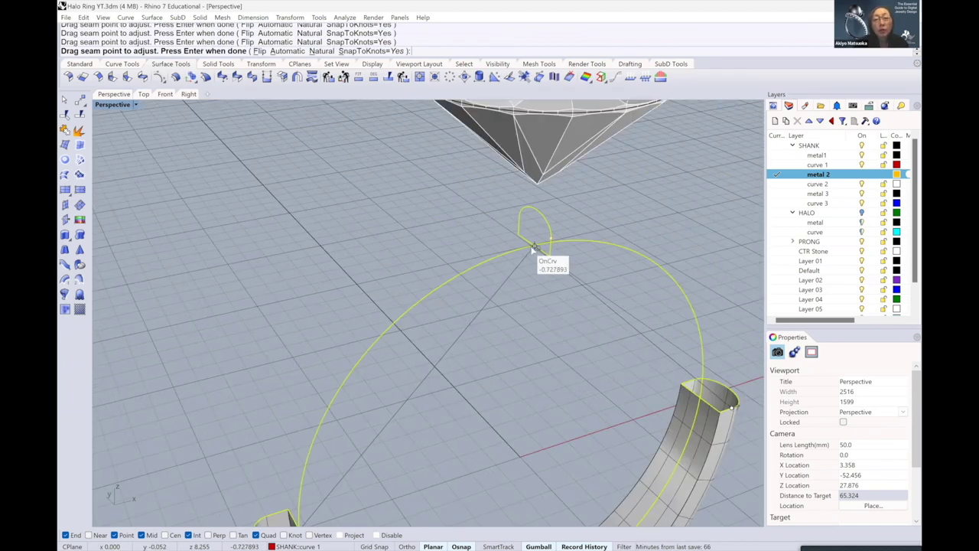
{"action": "left_click_drag", "start_coordinate": [534, 246], "coordinate": [533, 245]}
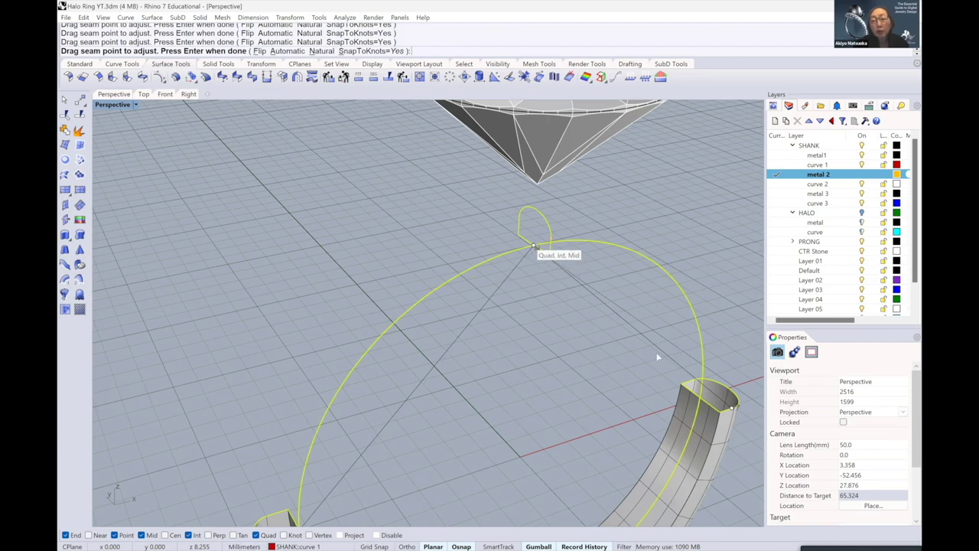
{"action": "scroll", "coordinate": [656, 357], "scroll_direction": "down", "scroll_amount": 1}
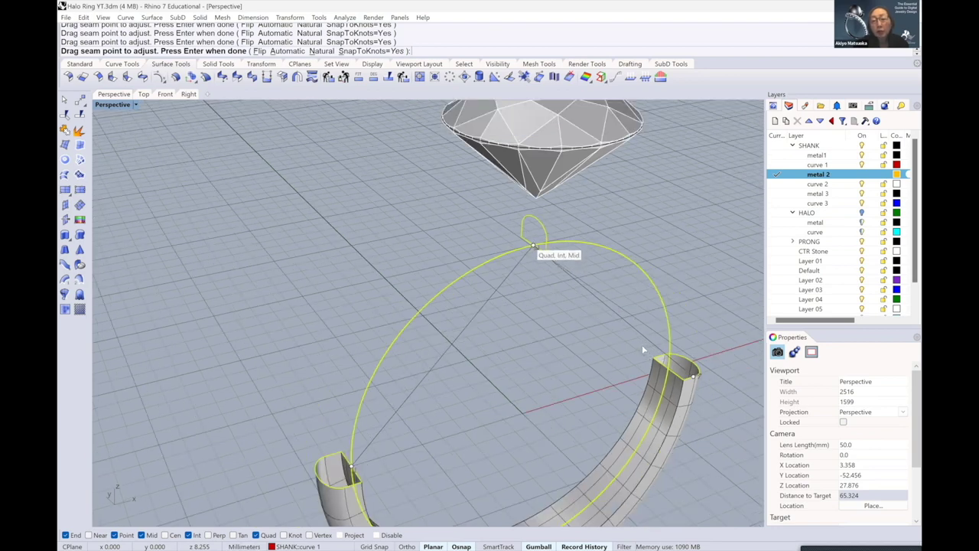
{"action": "scroll", "coordinate": [642, 344], "scroll_direction": "down", "scroll_amount": 1}
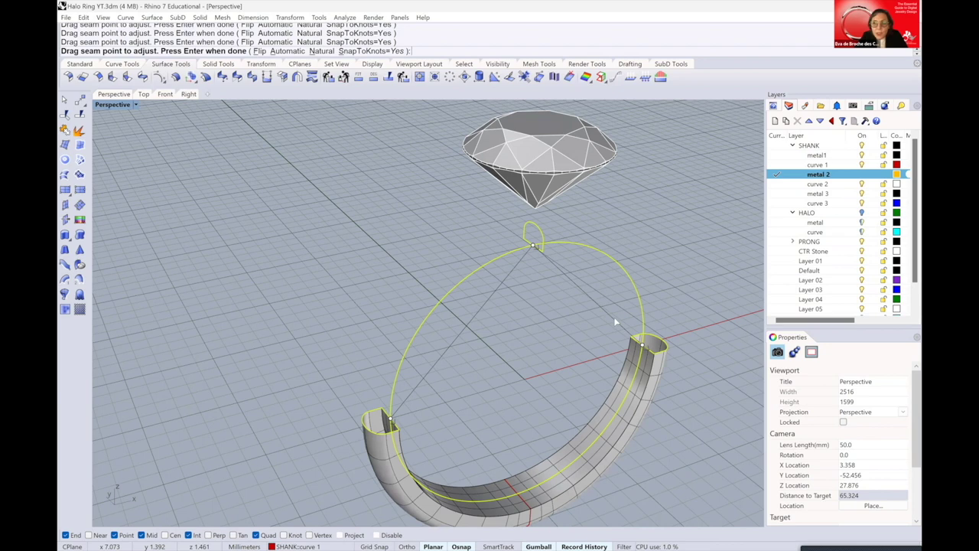
{"action": "key", "text": "Return"}
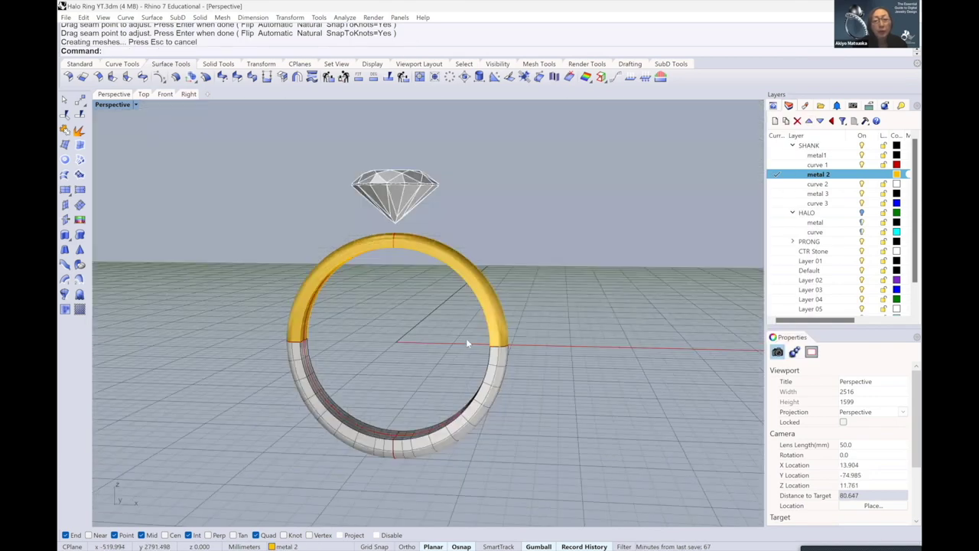
Zoom and orbit around the ring to inspect the closed shank band beneath the stone
{"action": "scroll", "coordinate": [490, 345], "scroll_direction": "up", "scroll_amount": 5}
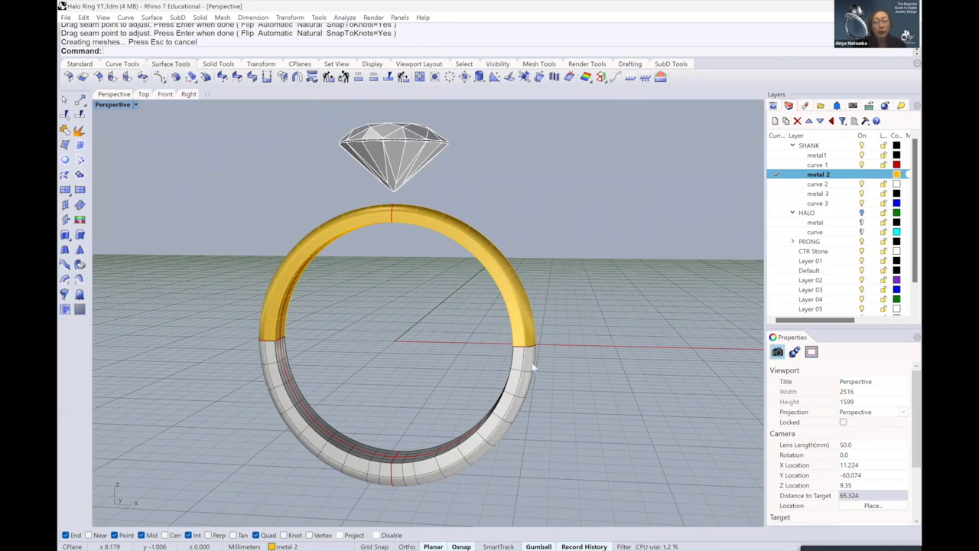
{"action": "scroll", "coordinate": [535, 370], "scroll_direction": "up", "scroll_amount": 2}
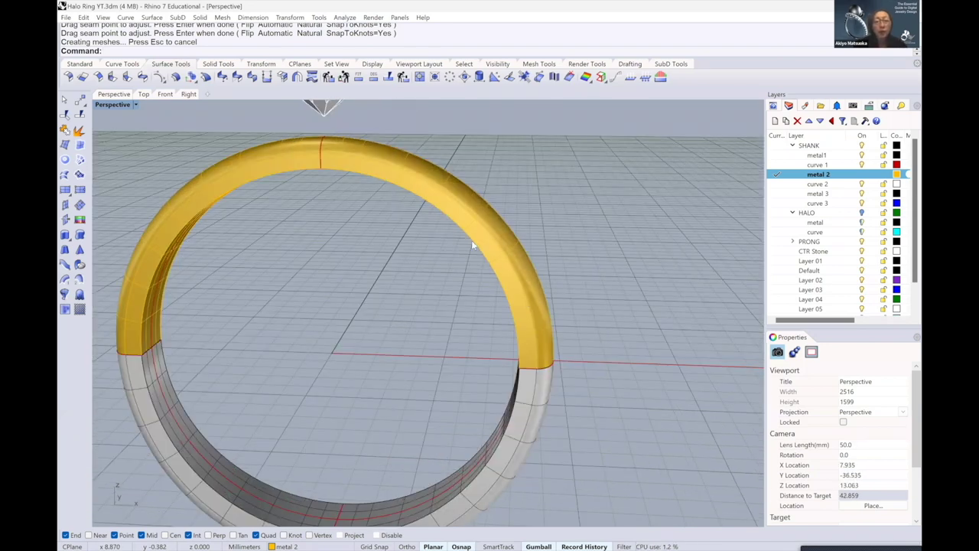
{"action": "scroll", "coordinate": [539, 404], "scroll_direction": "down", "scroll_amount": 2}
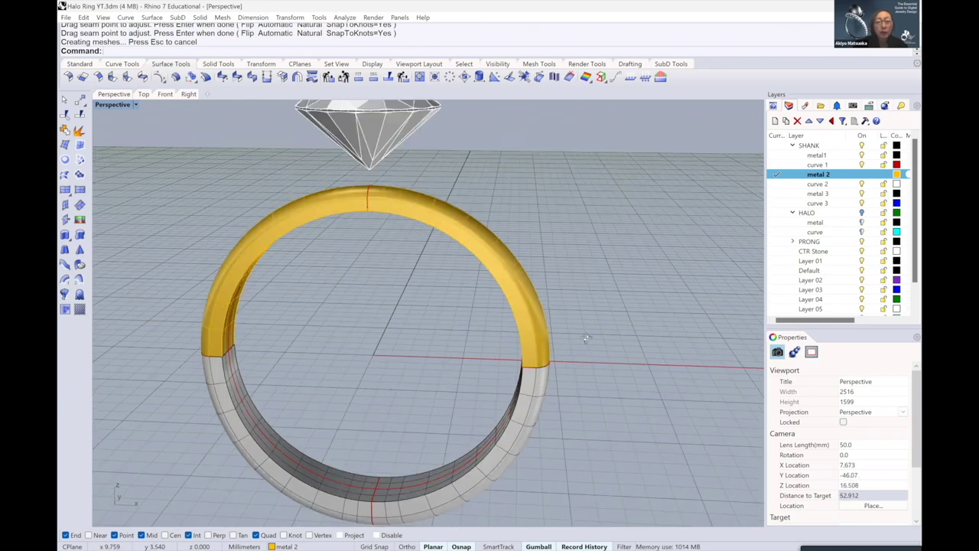
{"action": "mouse_move", "coordinate": [586, 339]}
{"action": "right_mouse_down"}
{"action": "mouse_move", "coordinate": [565, 353]}
{"action": "mouse_move", "coordinate": [534, 350]}
{"action": "right_mouse_up"}
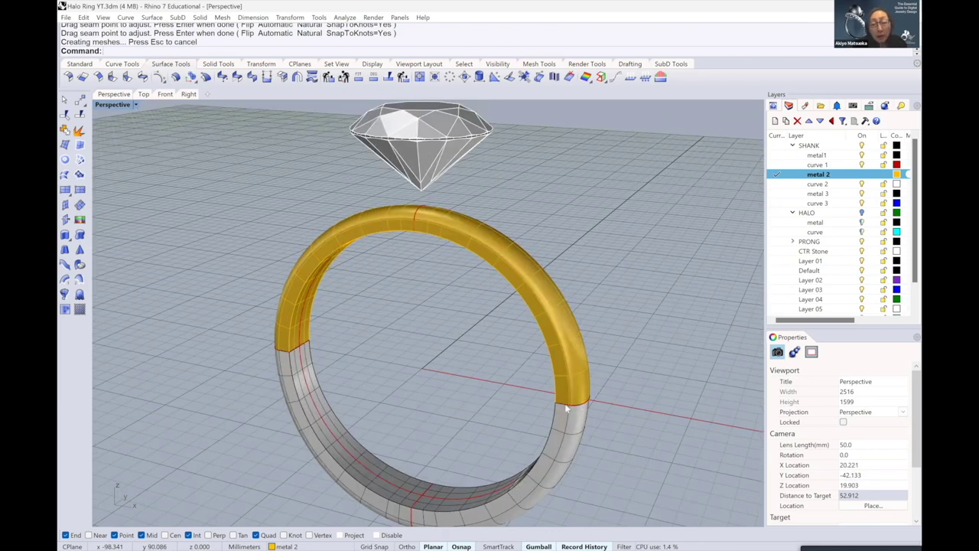
{"action": "scroll", "coordinate": [526, 402], "scroll_direction": "up", "scroll_amount": 5}
{"action": "scroll", "coordinate": [528, 400], "scroll_direction": "up", "scroll_amount": 3}
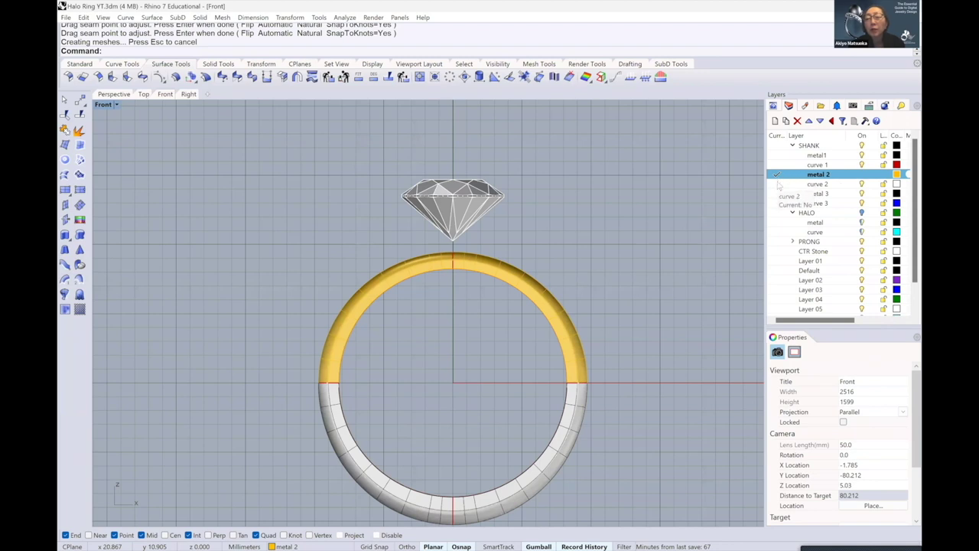
Set curve 2 as current, hide metal 2 and metal1, and leave the HALO metal layer off
{"action": "left_click", "coordinate": [777, 184]}
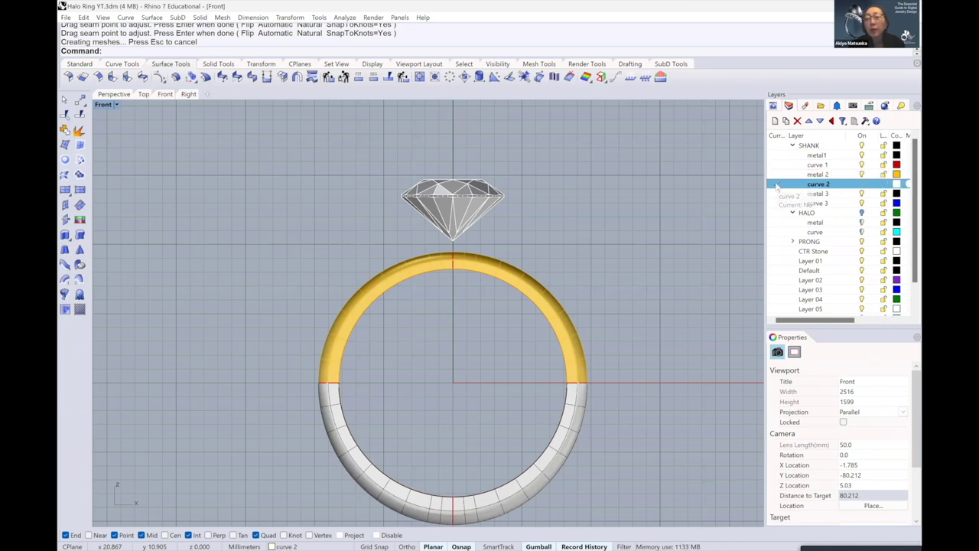
{"action": "left_click", "coordinate": [862, 174]}
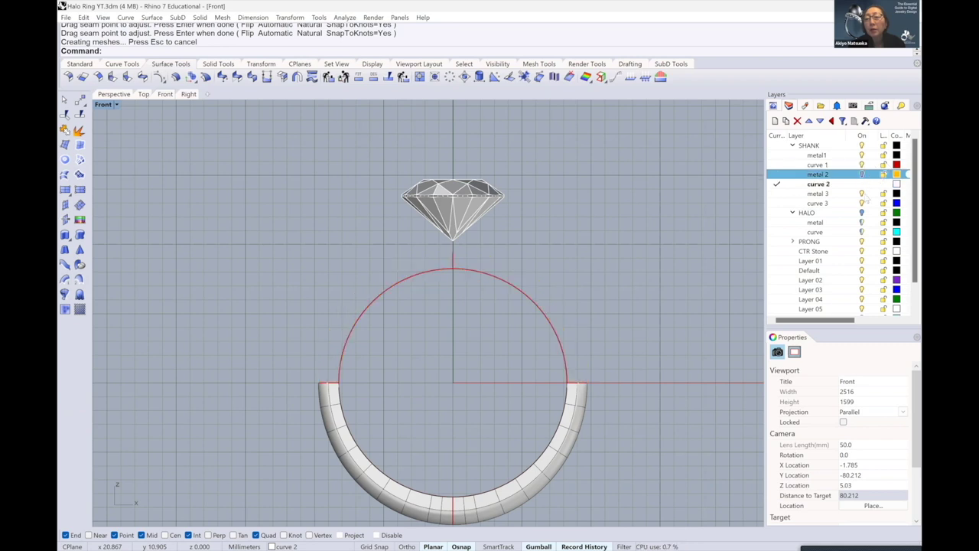
{"action": "left_click", "coordinate": [863, 156]}
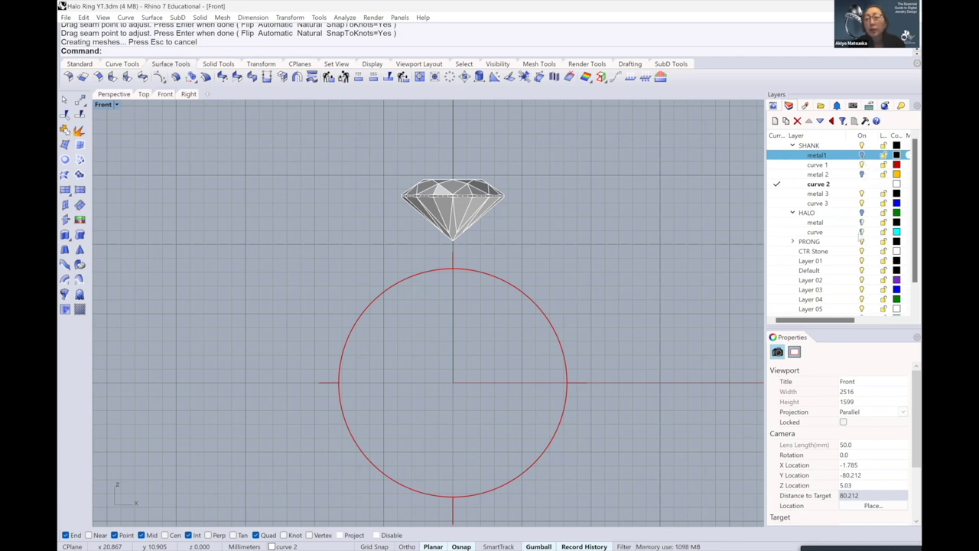
{"action": "left_click", "coordinate": [862, 212]}
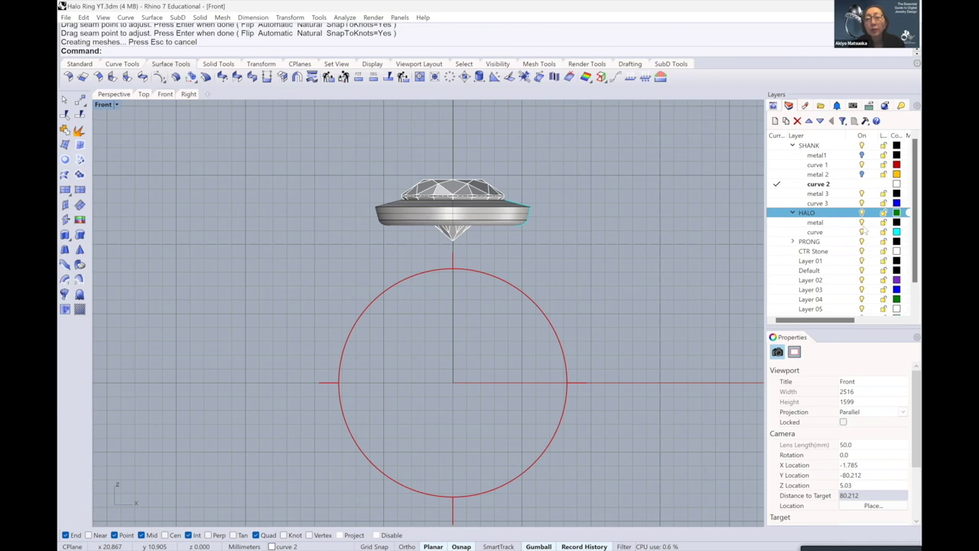
{"action": "left_click", "coordinate": [862, 222]}
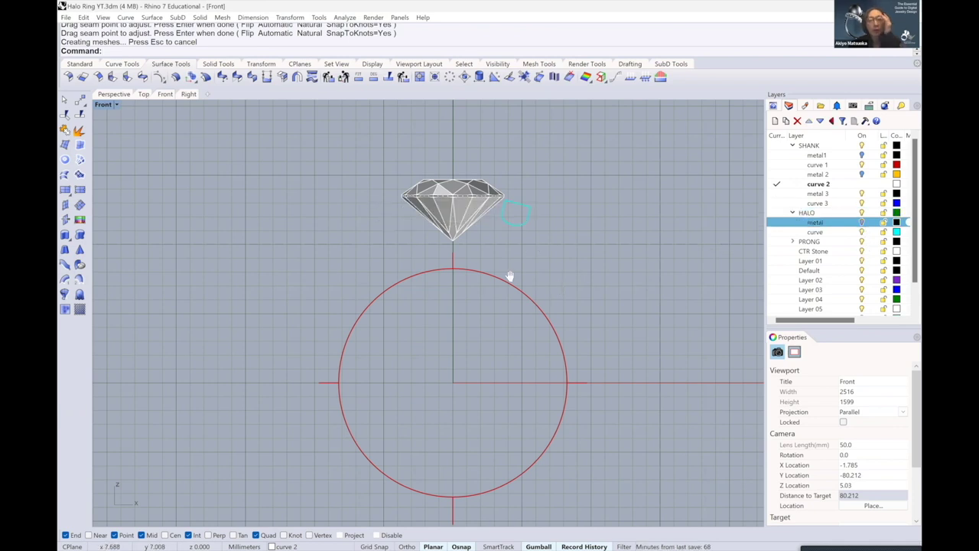
Zoom in and recentre the view on the cyan halo profile beside the diamond
{"action": "scroll", "coordinate": [509, 276], "scroll_direction": "up", "scroll_amount": 2}
{"action": "scroll", "coordinate": [453, 206], "scroll_direction": "up", "scroll_amount": 3}
{"action": "scroll", "coordinate": [453, 199], "scroll_direction": "up", "scroll_amount": 1}
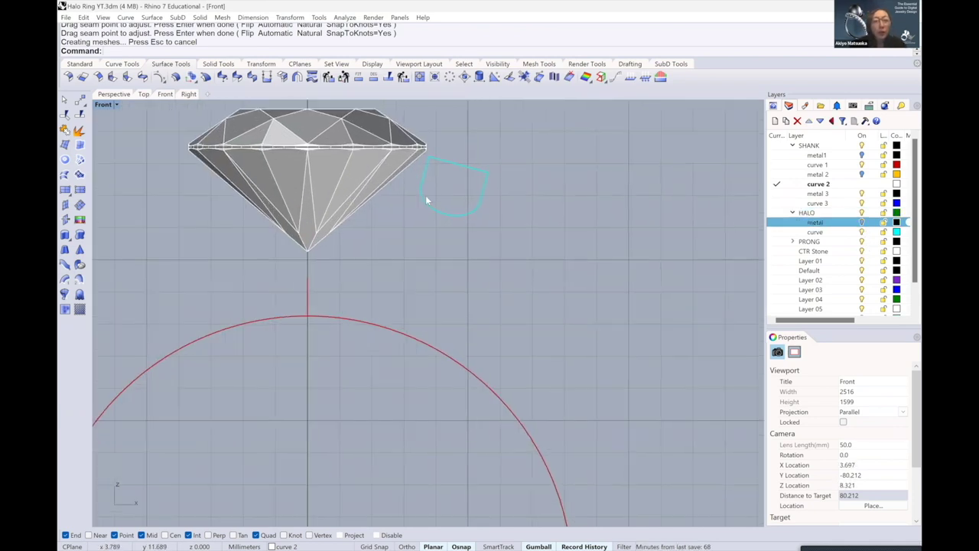
{"action": "scroll", "coordinate": [429, 199], "scroll_direction": "down", "scroll_amount": 2}
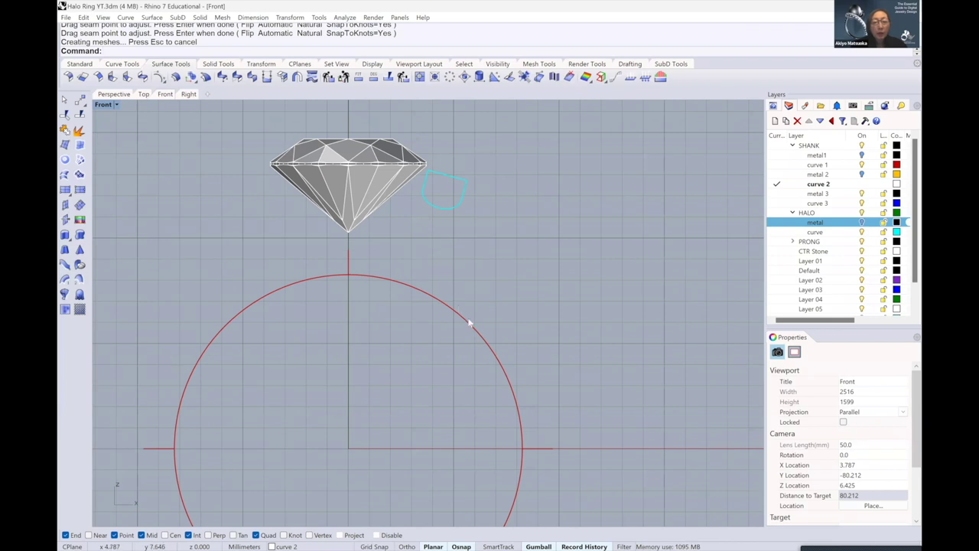
{"action": "scroll", "coordinate": [433, 180], "scroll_direction": "up", "scroll_amount": 2}
{"action": "scroll", "coordinate": [424, 184], "scroll_direction": "up", "scroll_amount": 2}
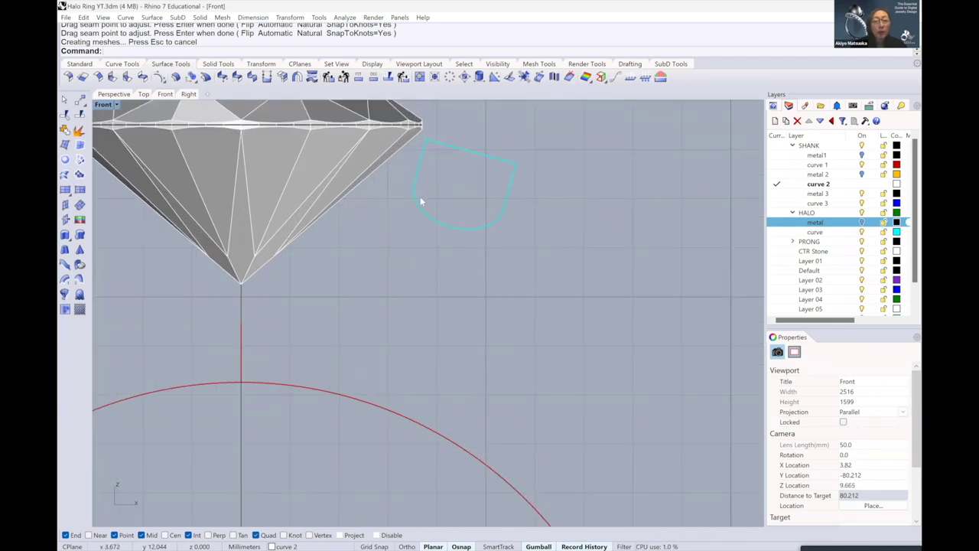
{"action": "scroll", "coordinate": [419, 196], "scroll_direction": "down", "scroll_amount": 1}
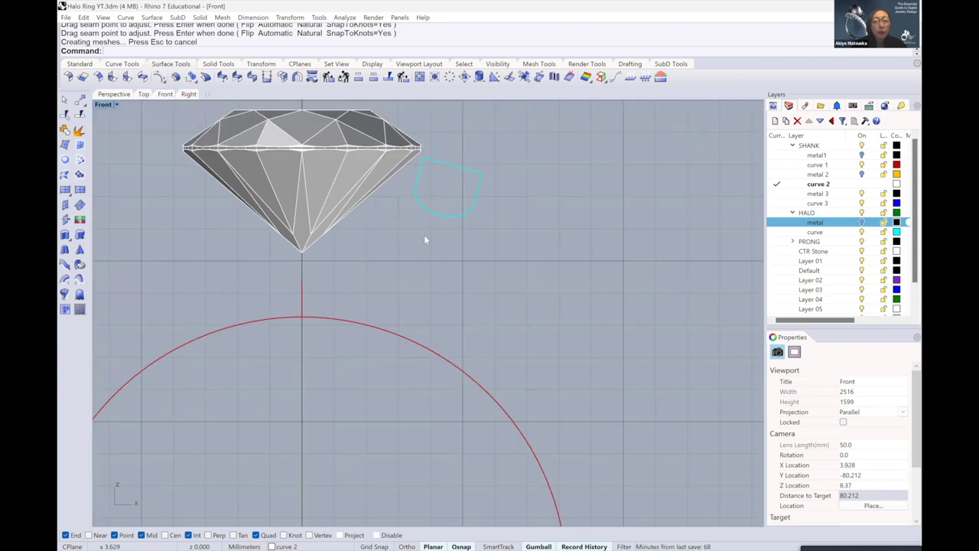
{"action": "scroll", "coordinate": [433, 259], "scroll_direction": "down", "scroll_amount": 1}
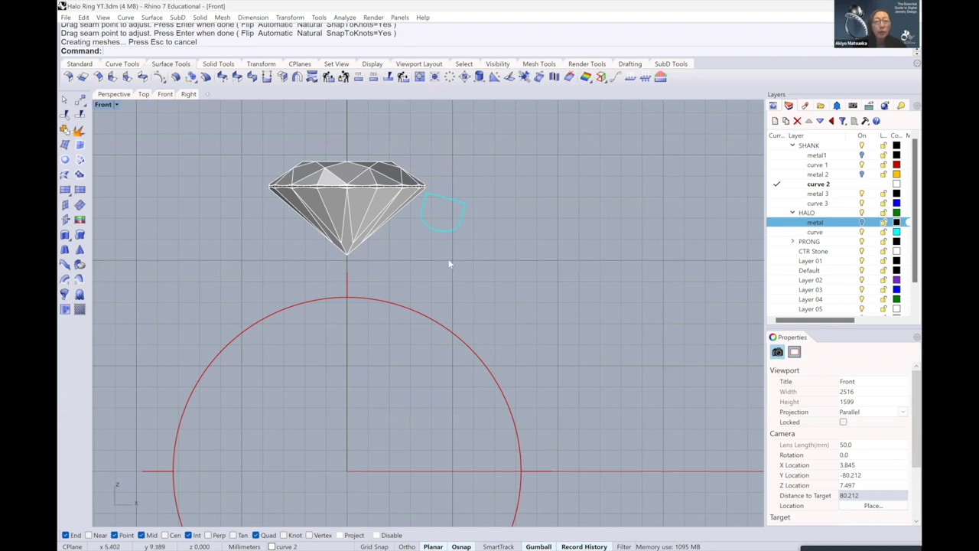
{"action": "right_click_drag", "start_coordinate": [417, 220], "coordinate": [407, 195]}
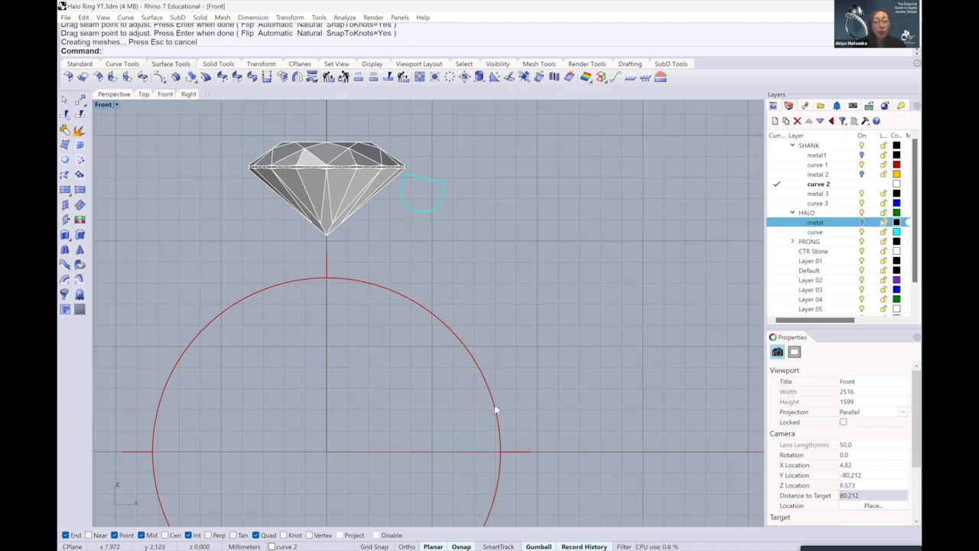
{"action": "scroll", "coordinate": [398, 172], "scroll_direction": "up", "scroll_amount": 2}
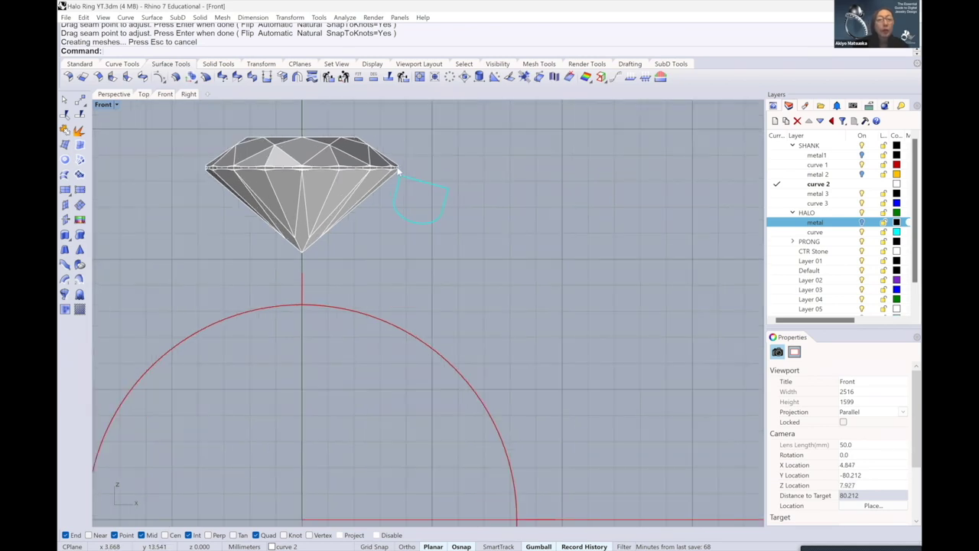
{"action": "scroll", "coordinate": [398, 171], "scroll_direction": "up", "scroll_amount": 2}
{"action": "scroll", "coordinate": [398, 171], "scroll_direction": "up", "scroll_amount": 1}
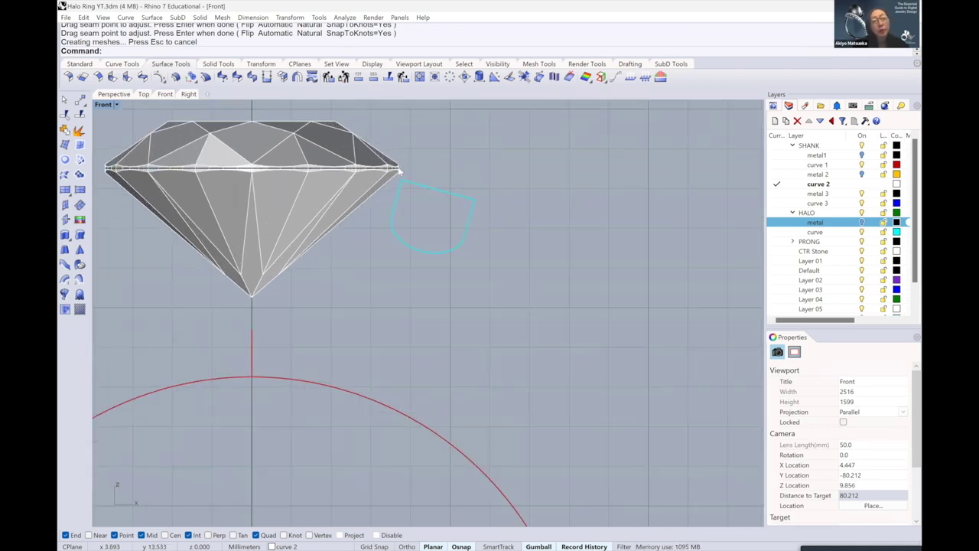
{"action": "scroll", "coordinate": [403, 172], "scroll_direction": "up", "scroll_amount": 1}
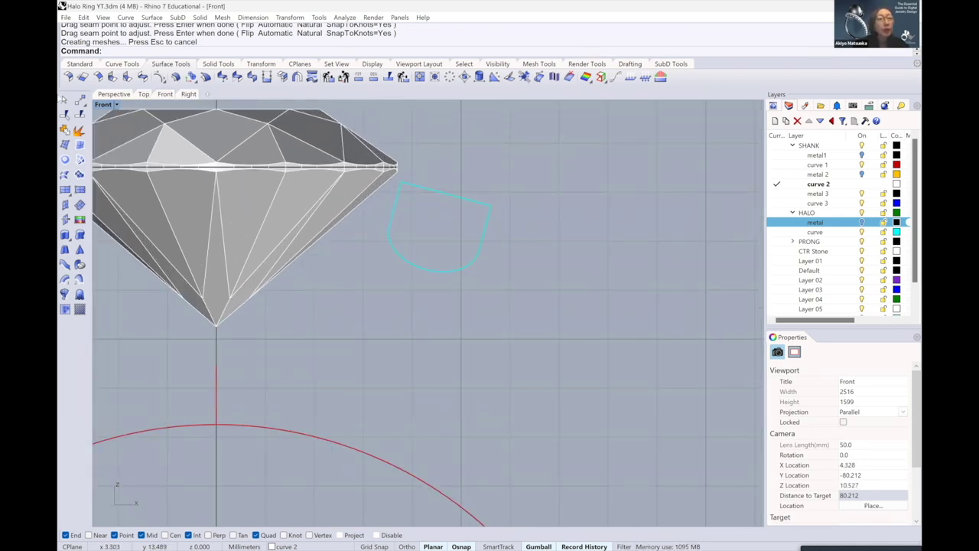
Start BlendCrv from Curve Tools, then switch to Line from the middle-click popup toolbar
{"action": "left_click", "coordinate": [122, 64]}
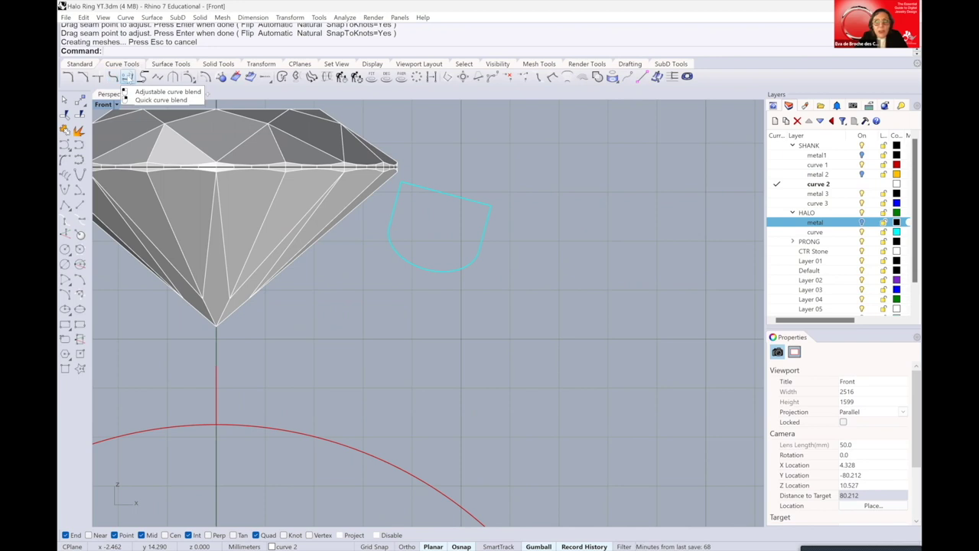
{"action": "left_click", "coordinate": [128, 79]}
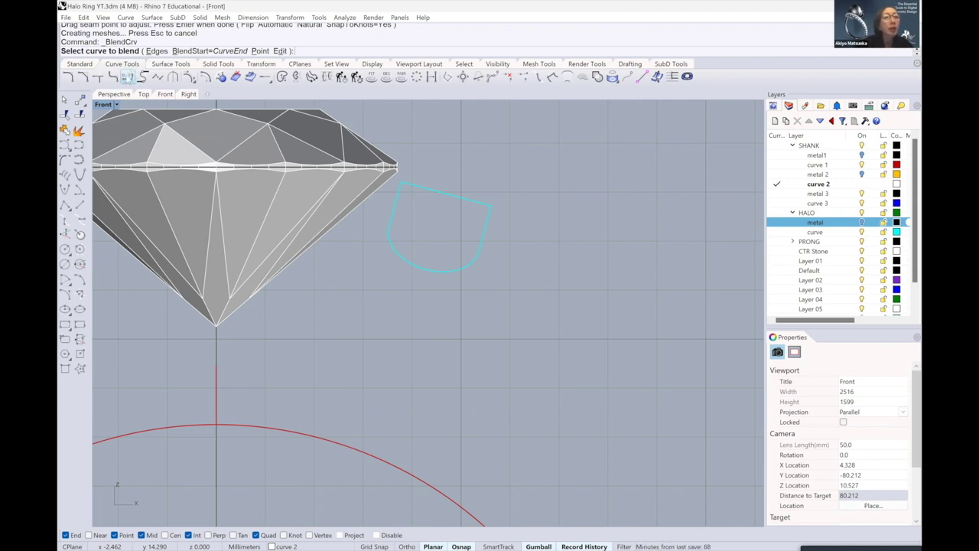
{"action": "left_click", "coordinate": [128, 77]}
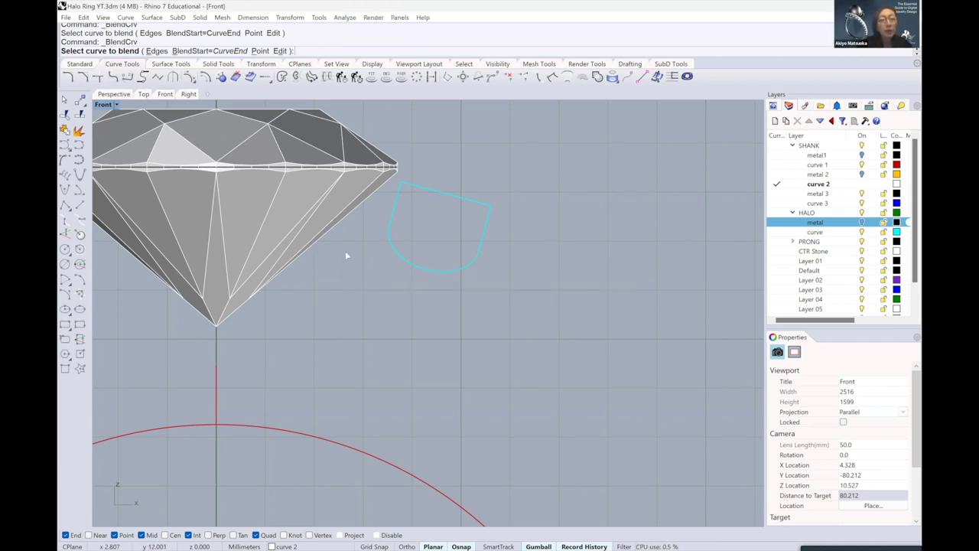
{"action": "middle_click", "coordinate": [348, 279]}
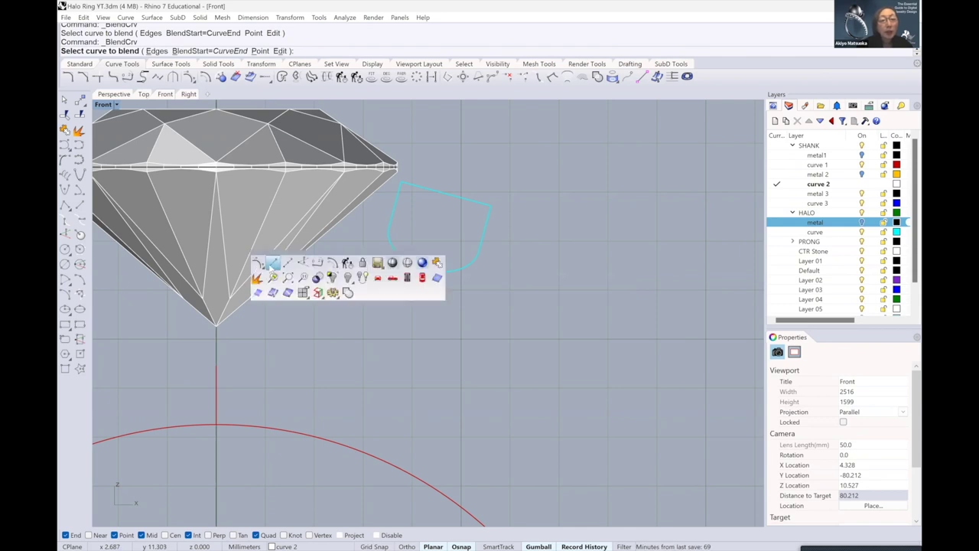
{"action": "scroll", "coordinate": [404, 168], "scroll_direction": "up", "scroll_amount": 2}
{"action": "scroll", "coordinate": [398, 192], "scroll_direction": "up", "scroll_amount": 2}
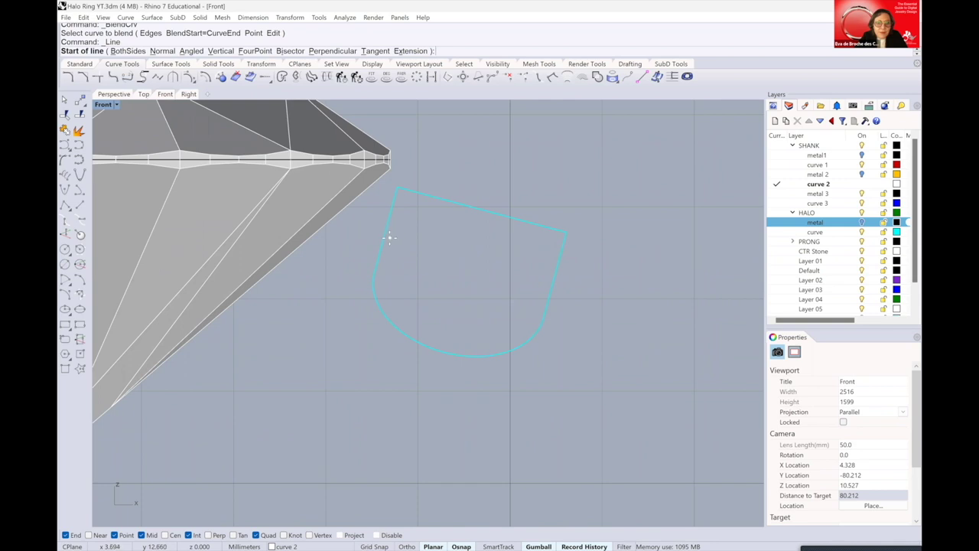
Draw a vertical line inside the halo profile
{"action": "left_click", "coordinate": [388, 245]}
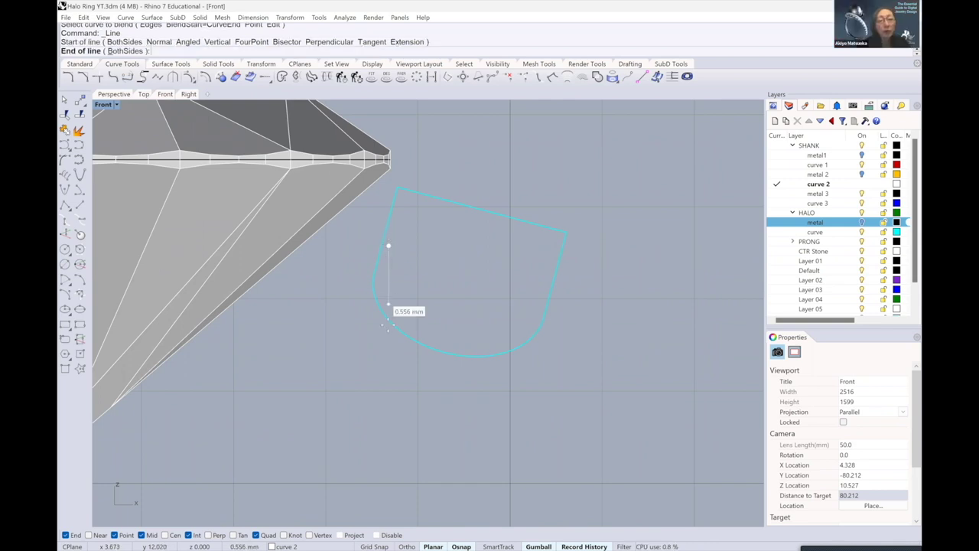
{"action": "left_click", "coordinate": [389, 345]}
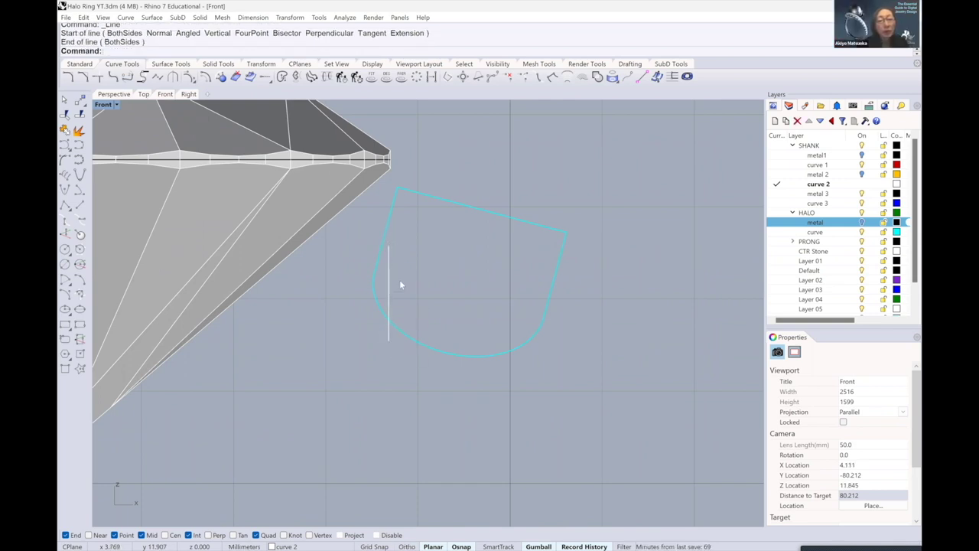
{"action": "scroll", "coordinate": [399, 284], "scroll_direction": "down", "scroll_amount": 3}
{"action": "scroll", "coordinate": [440, 333], "scroll_direction": "down", "scroll_amount": 2}
{"action": "scroll", "coordinate": [440, 334], "scroll_direction": "up", "scroll_amount": 3}
{"action": "scroll", "coordinate": [450, 346], "scroll_direction": "up", "scroll_amount": 3}
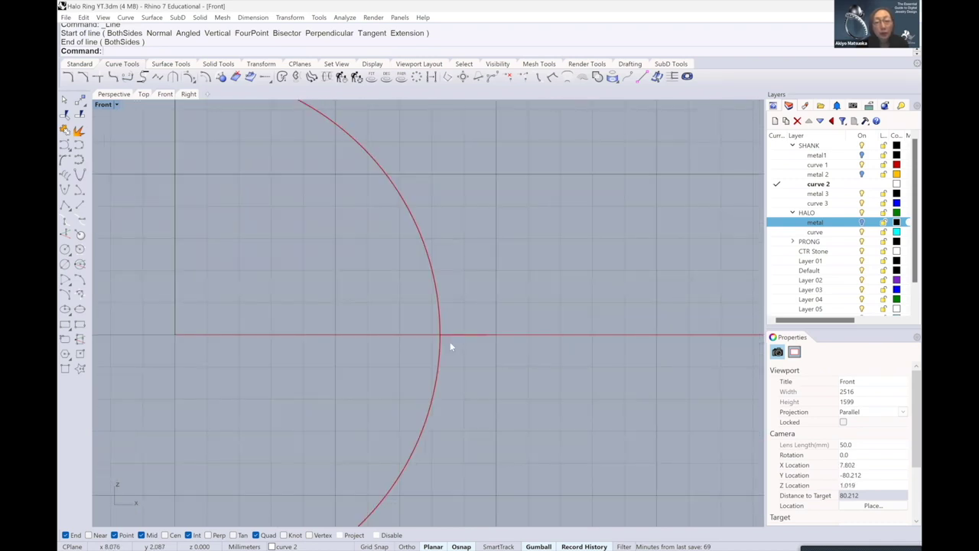
Draw a short horizontal line along the axis from the ring circle's edge
{"action": "right_click", "coordinate": [448, 344]}
{"action": "scroll", "coordinate": [443, 336], "scroll_direction": "up", "scroll_amount": 1}
{"action": "left_click", "coordinate": [440, 334]}
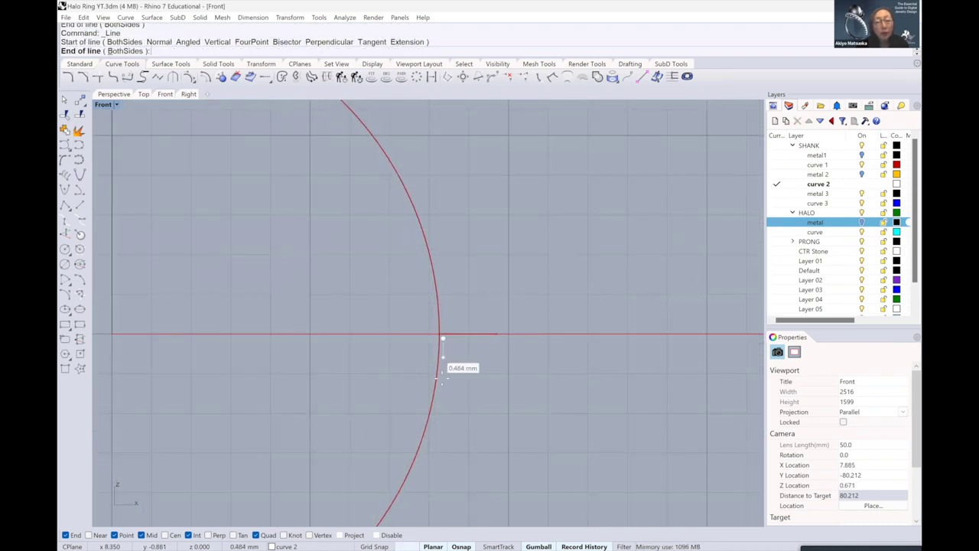
{"action": "scroll", "coordinate": [447, 332], "scroll_direction": "up", "scroll_amount": 1}
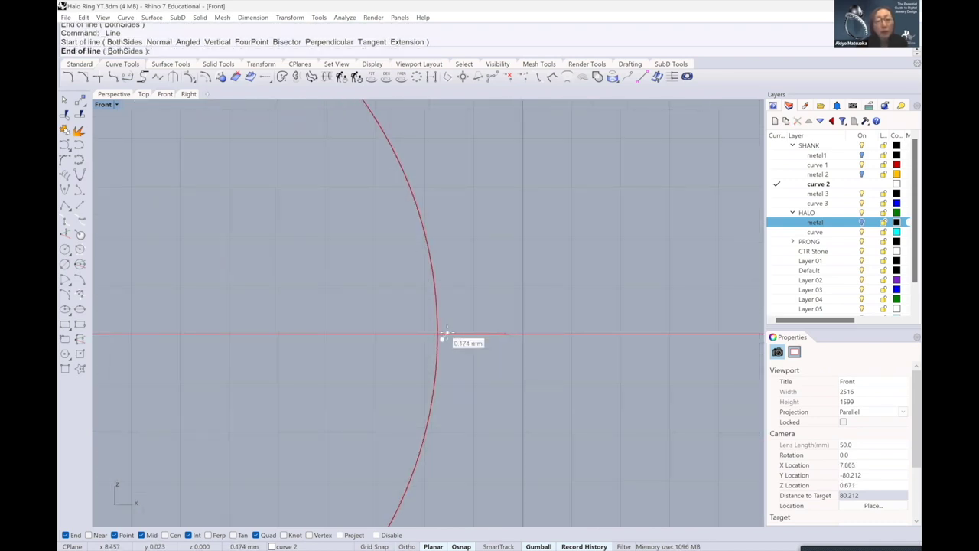
{"action": "left_click", "coordinate": [464, 334]}
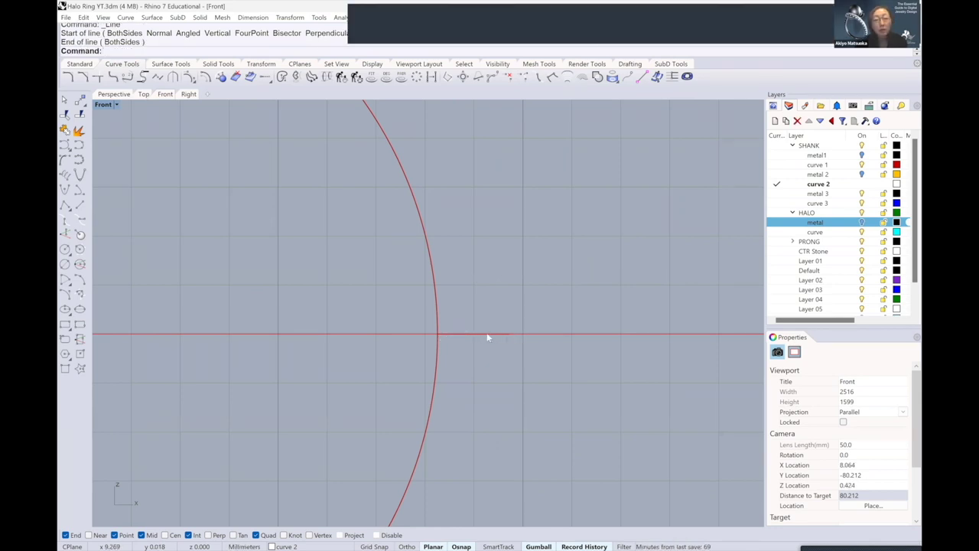
Draw a vertical line running down from the ring circle's right quad point
{"action": "key", "text": "Return"}
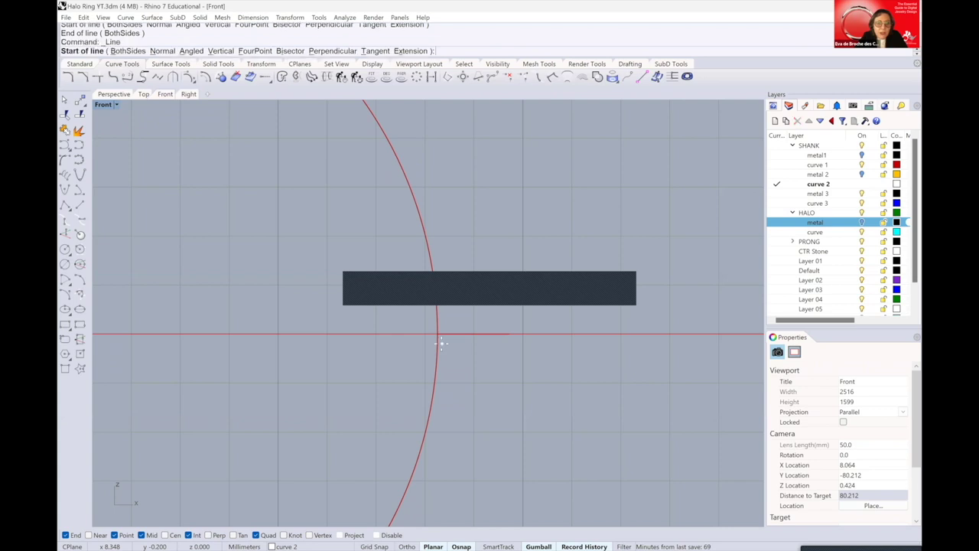
{"action": "left_click", "coordinate": [437, 335]}
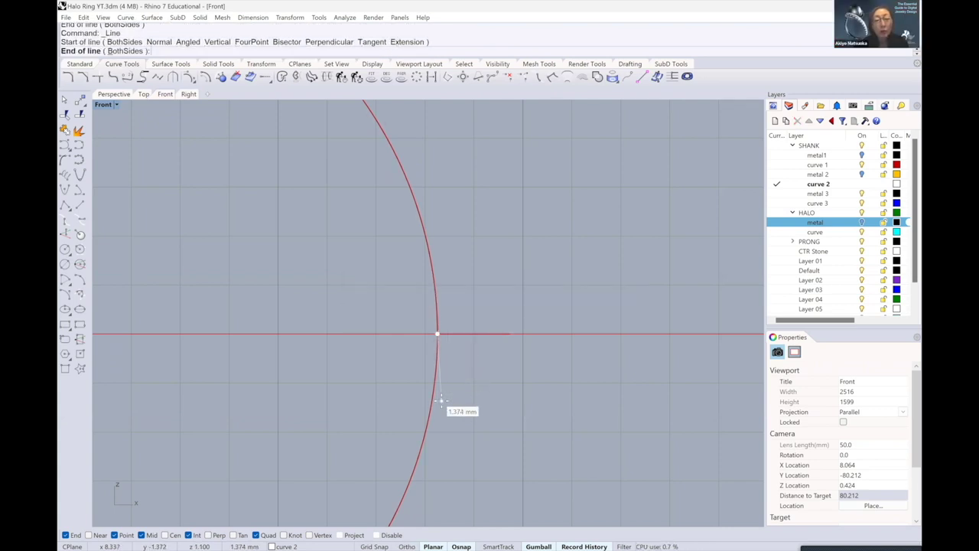
{"action": "left_click", "coordinate": [441, 399]}
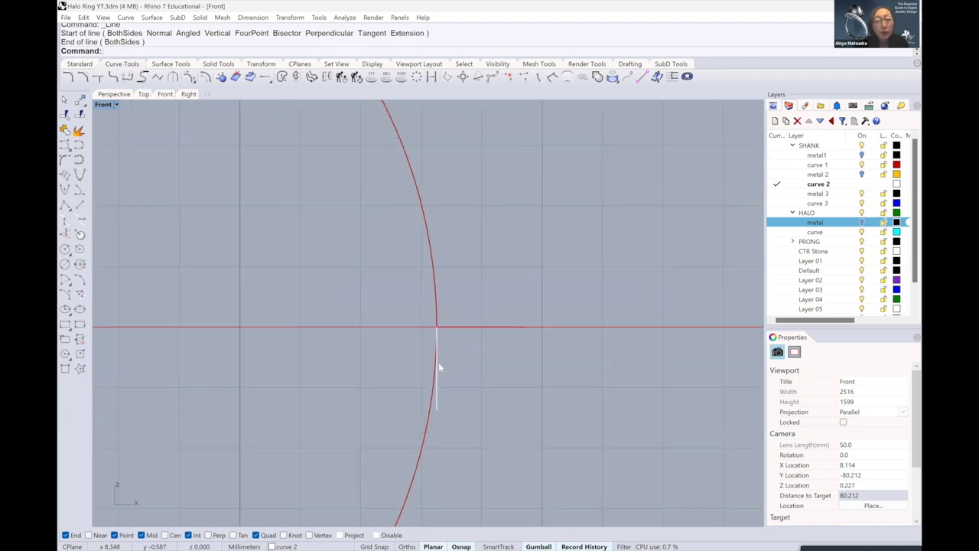
{"action": "scroll", "coordinate": [449, 348], "scroll_direction": "down", "scroll_amount": 2}
{"action": "scroll", "coordinate": [450, 348], "scroll_direction": "down", "scroll_amount": 3}
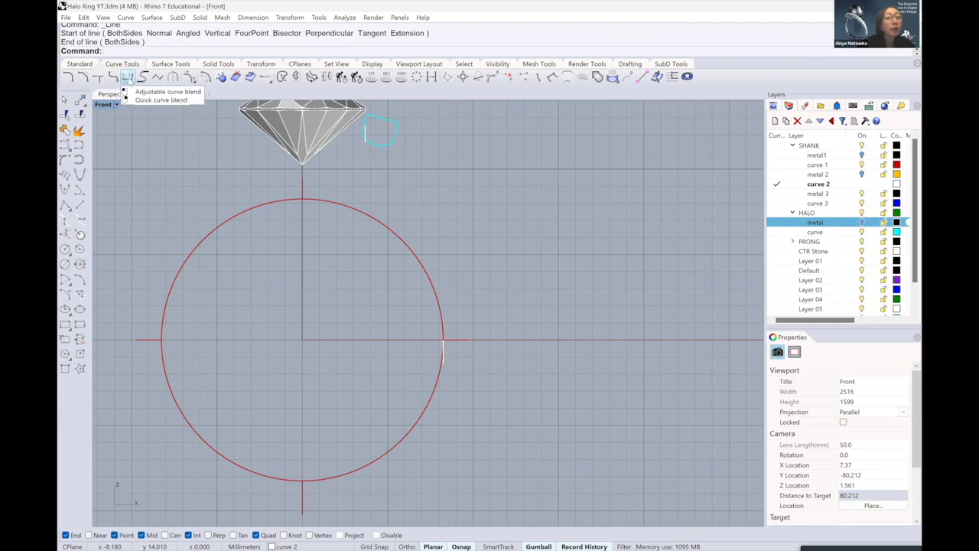
Create an Arc Blend curve between the two curves picked near their ends
{"action": "left_click", "coordinate": [127, 79]}
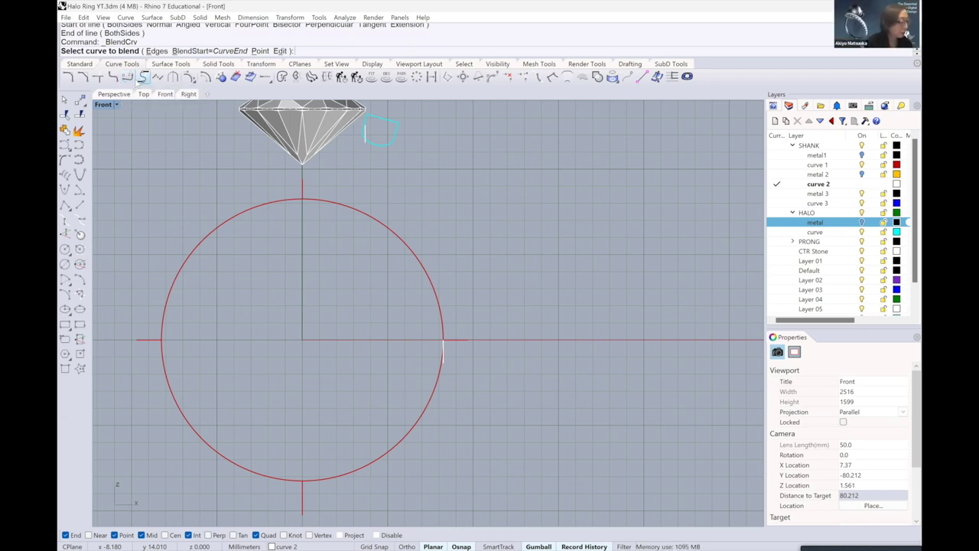
{"action": "left_click", "coordinate": [142, 78]}
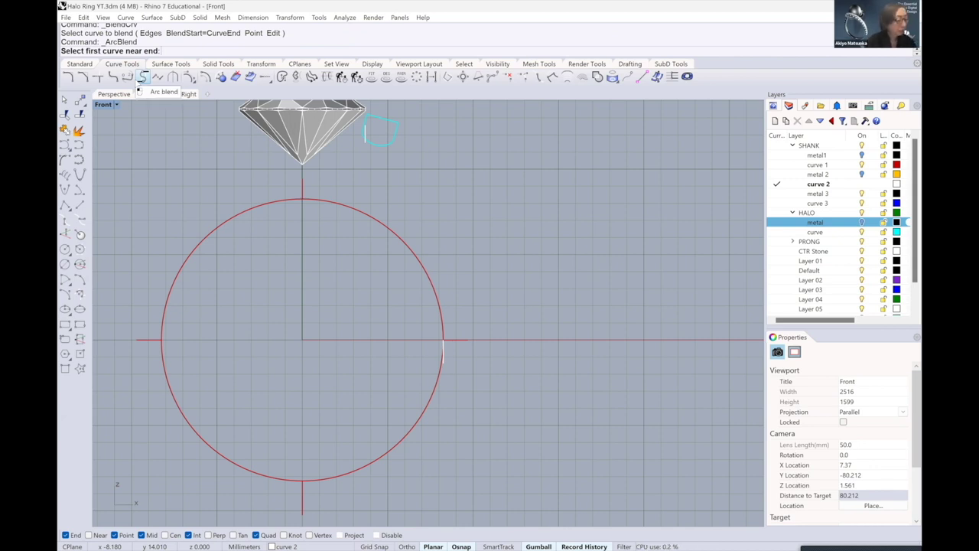
{"action": "scroll", "coordinate": [383, 210], "scroll_direction": "up", "scroll_amount": 3}
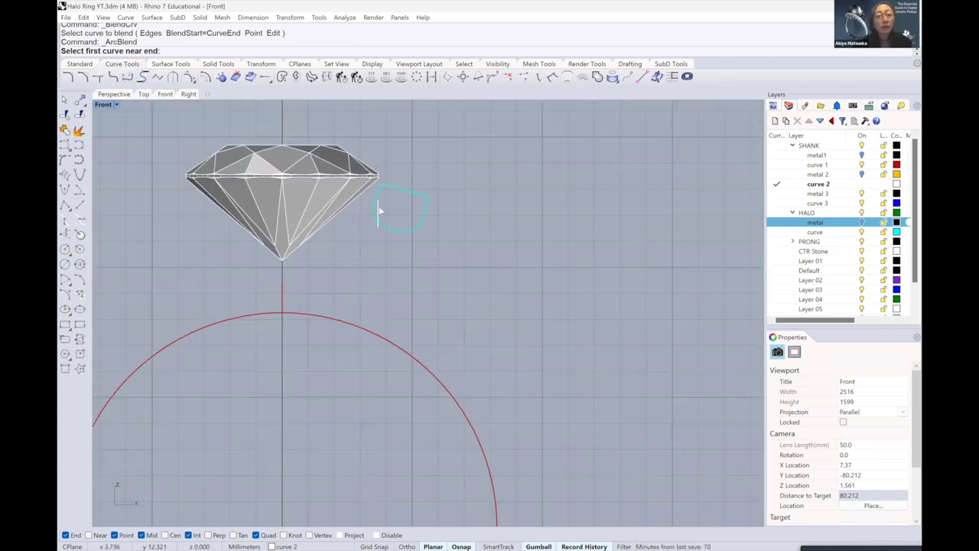
{"action": "scroll", "coordinate": [383, 222], "scroll_direction": "down", "scroll_amount": 2}
{"action": "left_click", "coordinate": [383, 234]}
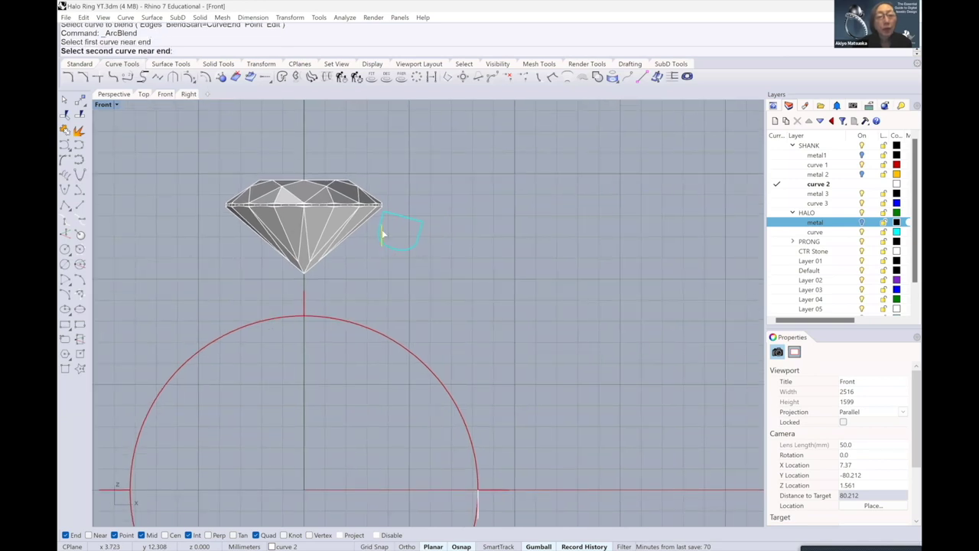
{"action": "scroll", "coordinate": [383, 235], "scroll_direction": "up", "scroll_amount": 2}
{"action": "left_click", "coordinate": [382, 234]}
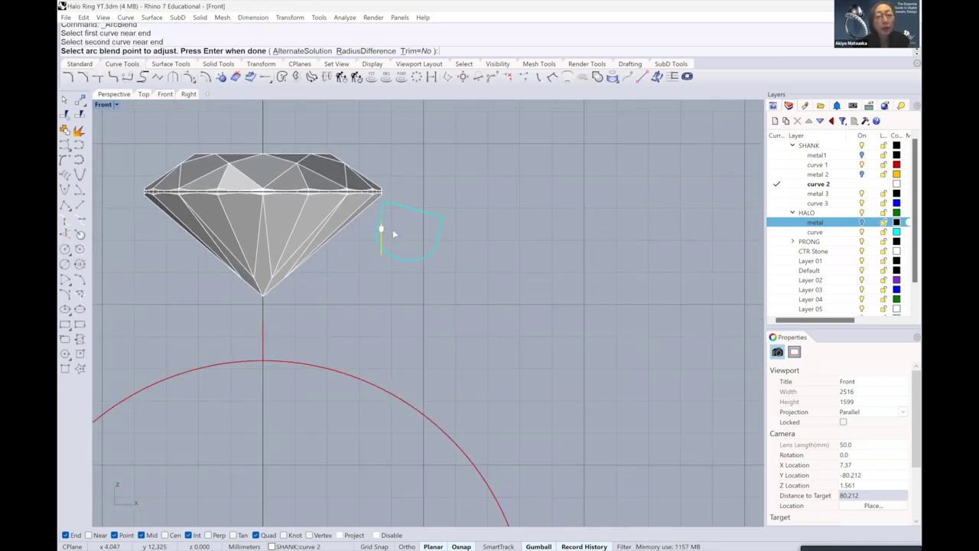
{"action": "key", "text": "Return"}
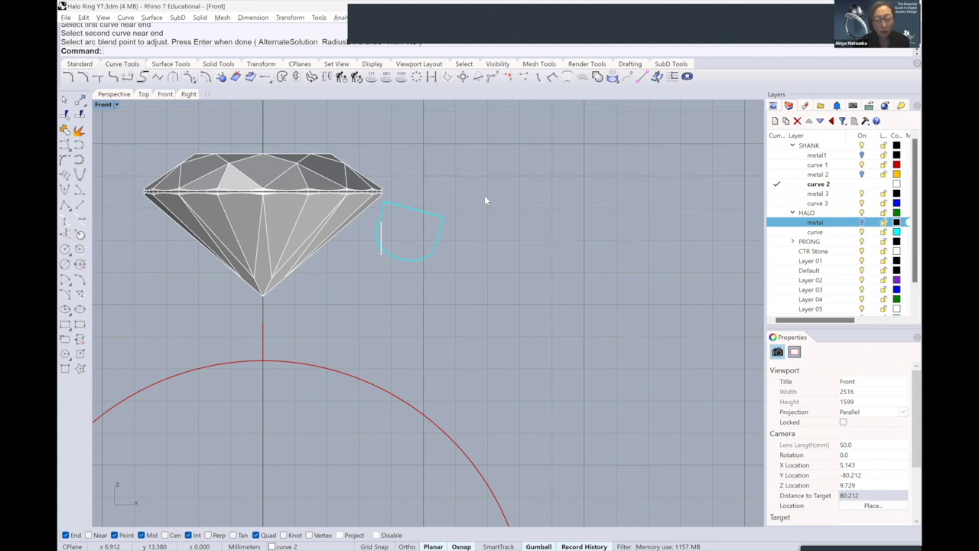
Raise the short blend curve with the gumball's Z arrow to the girdle corner
{"action": "left_click", "coordinate": [382, 236]}
{"action": "mouse_move", "coordinate": [385, 220]}
{"action": "left_mouse_down"}
{"action": "mouse_move", "coordinate": [382, 191]}
{"action": "mouse_move", "coordinate": [430, 186]}
{"action": "left_mouse_up"}
{"action": "key", "text": "Escape"}
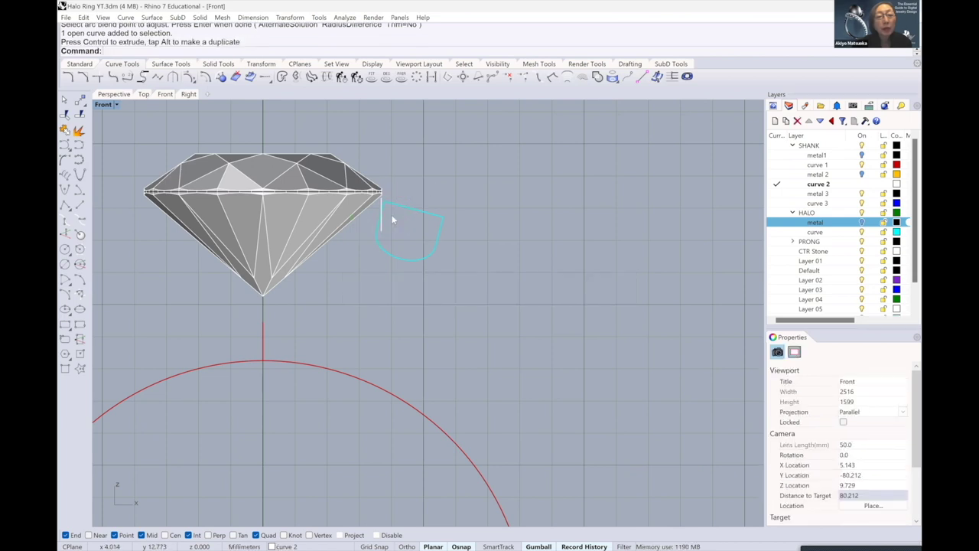
{"action": "scroll", "coordinate": [392, 221], "scroll_direction": "up", "scroll_amount": 1}
{"action": "scroll", "coordinate": [392, 220], "scroll_direction": "up", "scroll_amount": 1}
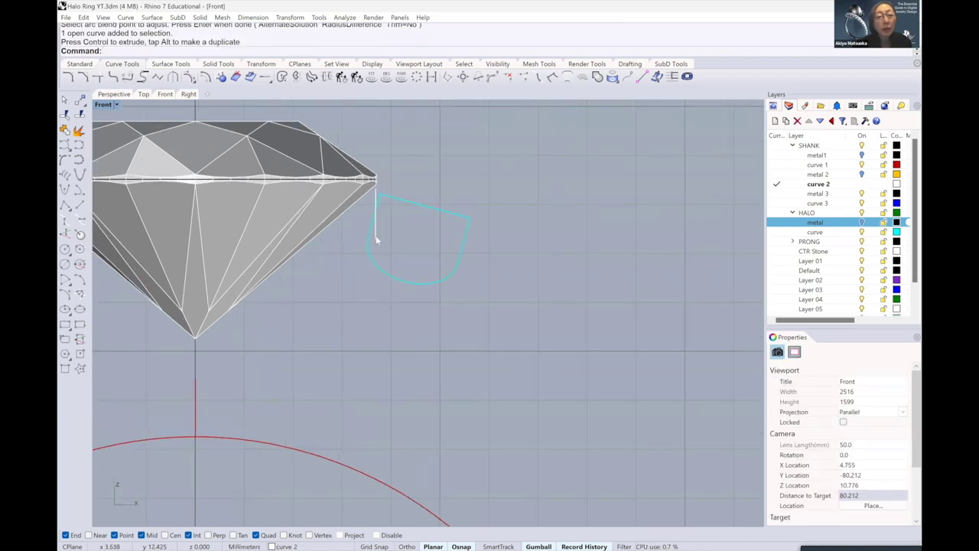
{"action": "key", "text": "Return"}
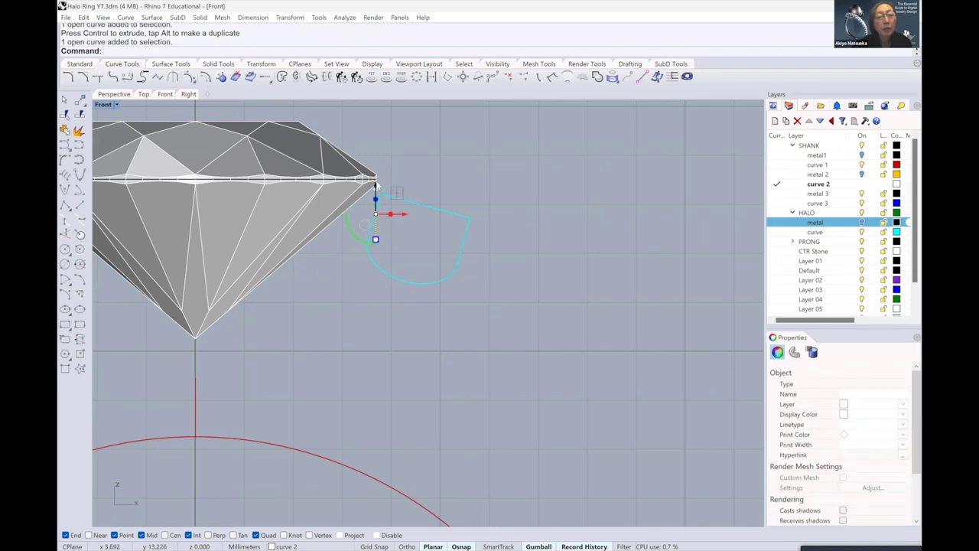
{"action": "key", "text": "Escape"}
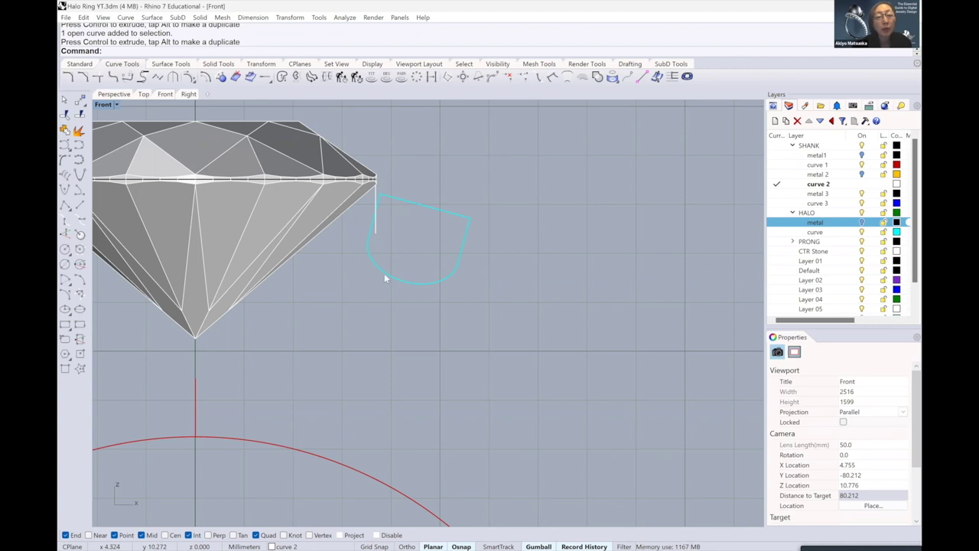
{"action": "scroll", "coordinate": [384, 273], "scroll_direction": "down", "scroll_amount": 2}
{"action": "scroll", "coordinate": [366, 224], "scroll_direction": "down", "scroll_amount": 2}
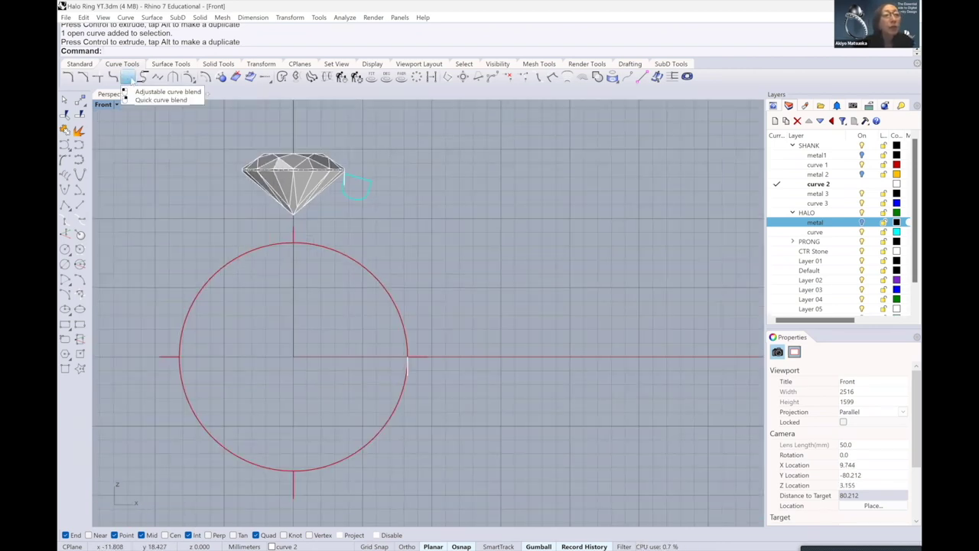
Blend the girdle's short line to the circle-side line with Curvature continuity
{"action": "left_click", "coordinate": [127, 77]}
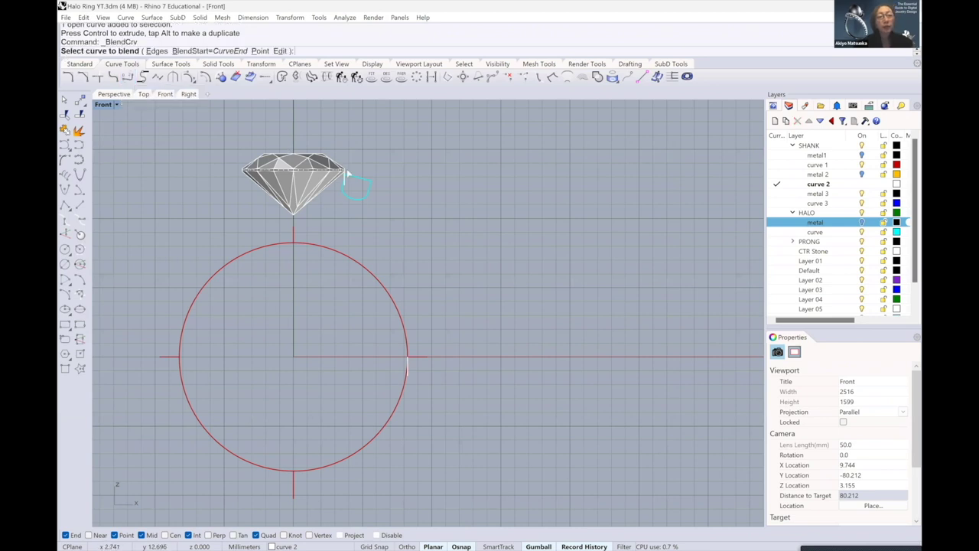
{"action": "scroll", "coordinate": [348, 196], "scroll_direction": "up", "scroll_amount": 3}
{"action": "scroll", "coordinate": [352, 198], "scroll_direction": "up", "scroll_amount": 2}
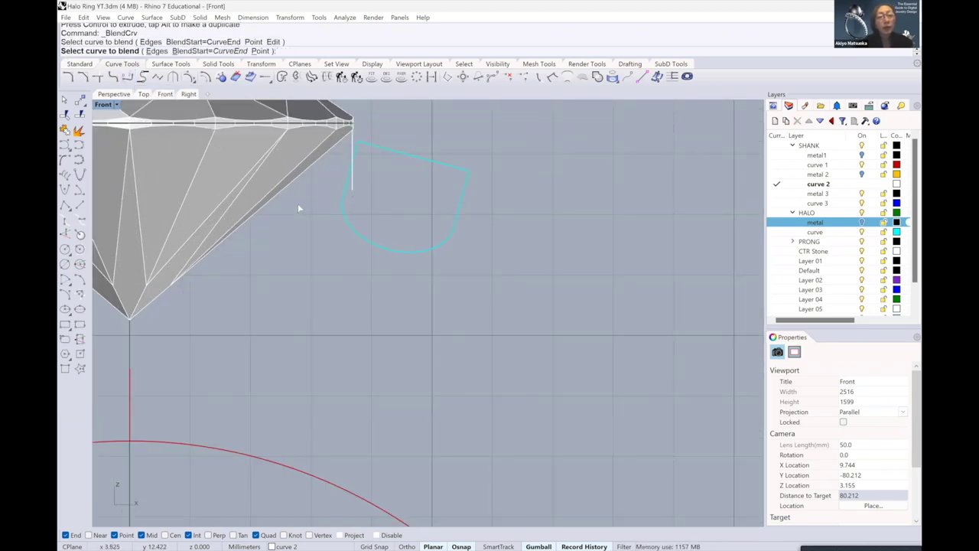
{"action": "scroll", "coordinate": [300, 207], "scroll_direction": "down", "scroll_amount": 3}
{"action": "scroll", "coordinate": [397, 385], "scroll_direction": "down", "scroll_amount": 2}
{"action": "scroll", "coordinate": [375, 340], "scroll_direction": "up", "scroll_amount": 2}
{"action": "scroll", "coordinate": [375, 334], "scroll_direction": "up", "scroll_amount": 3}
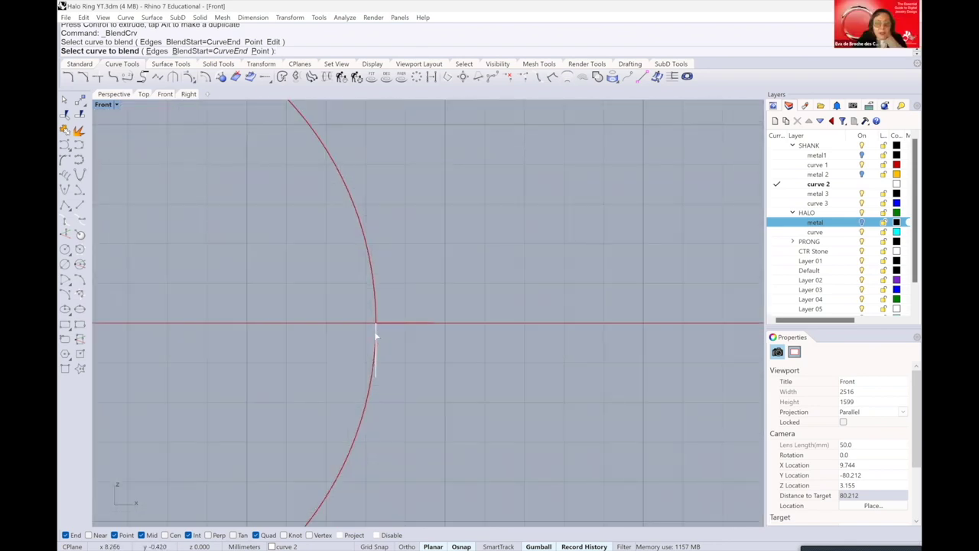
{"action": "left_click", "coordinate": [378, 331]}
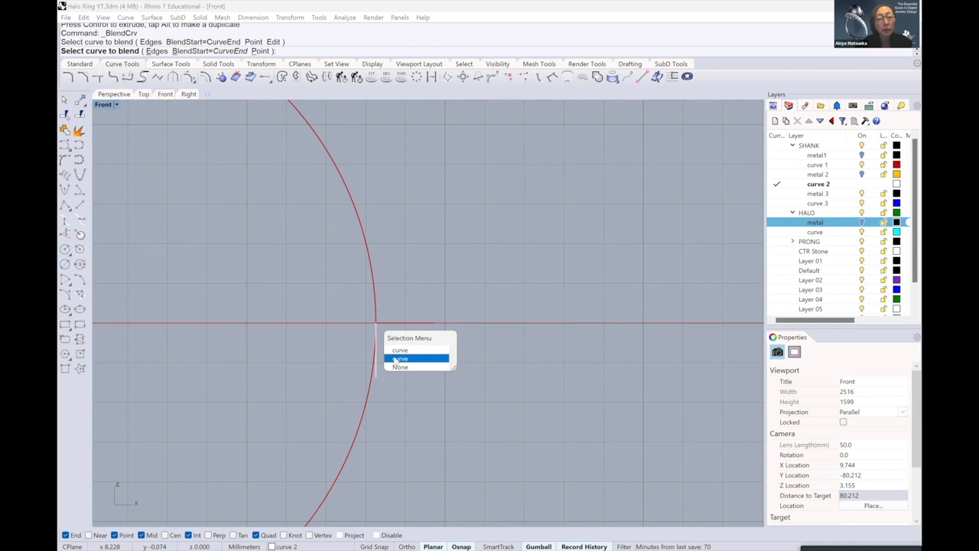
{"action": "left_click", "coordinate": [396, 359]}
{"action": "scroll", "coordinate": [407, 265], "scroll_direction": "down", "scroll_amount": 3}
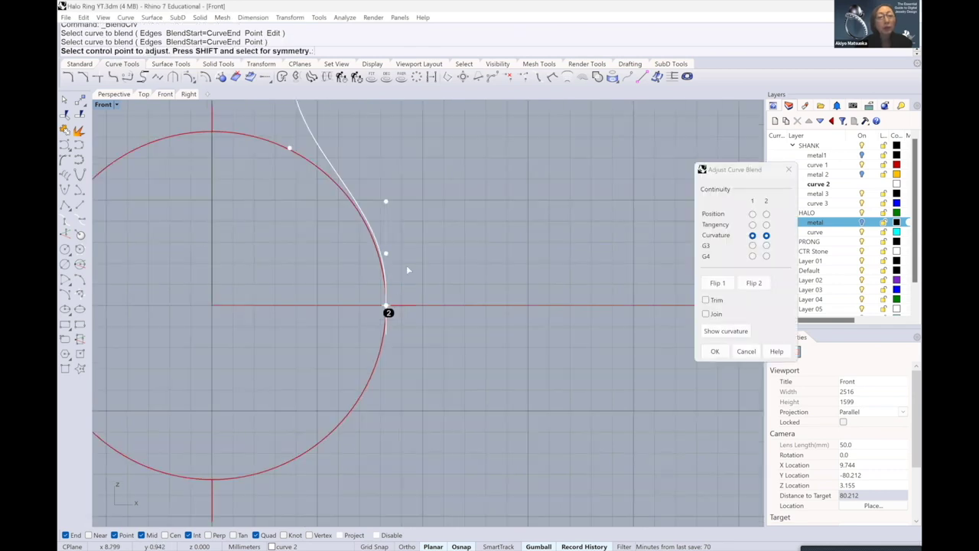
{"action": "scroll", "coordinate": [458, 268], "scroll_direction": "down", "scroll_amount": 2}
{"action": "scroll", "coordinate": [458, 269], "scroll_direction": "up", "scroll_amount": 1}
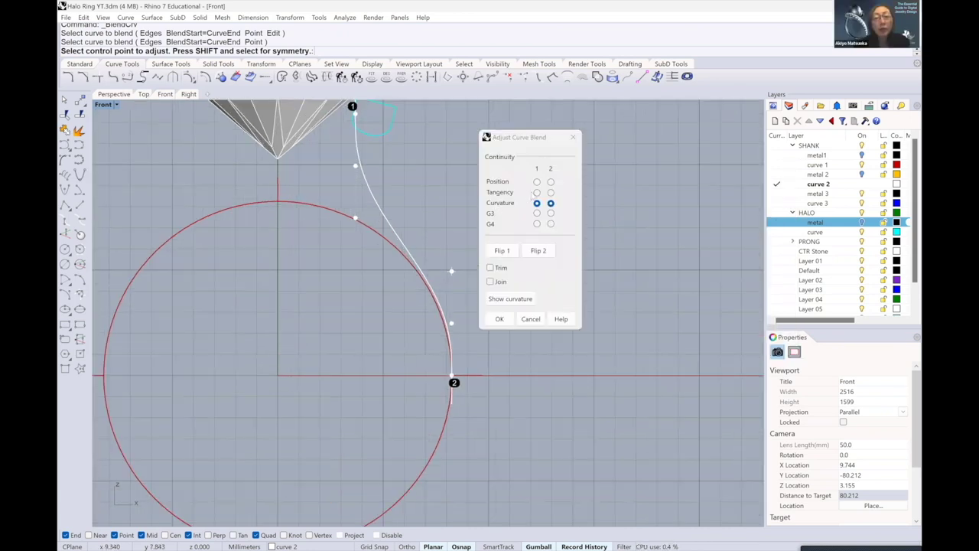
{"action": "scroll", "coordinate": [428, 275], "scroll_direction": "up", "scroll_amount": 2}
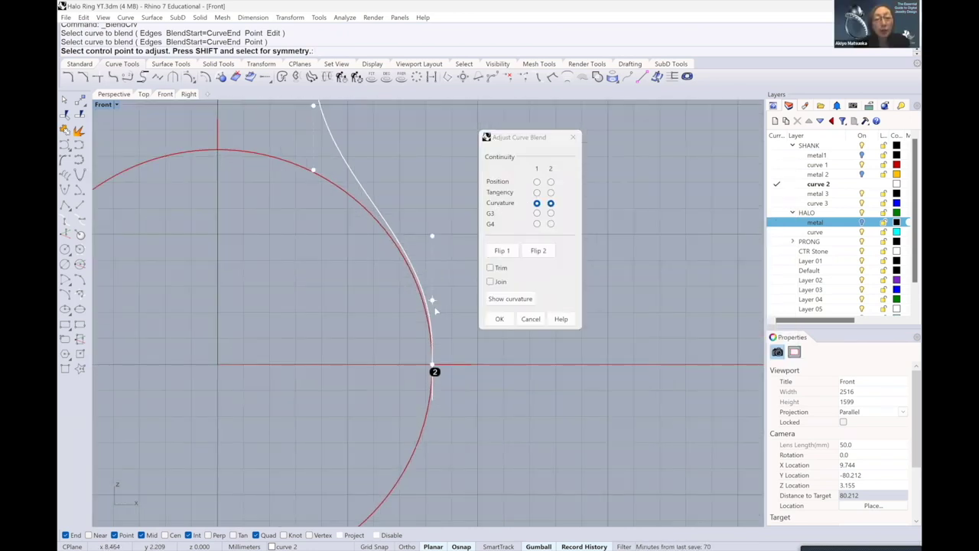
{"action": "scroll", "coordinate": [440, 287], "scroll_direction": "up", "scroll_amount": 2}
{"action": "scroll", "coordinate": [431, 298], "scroll_direction": "up", "scroll_amount": 1}
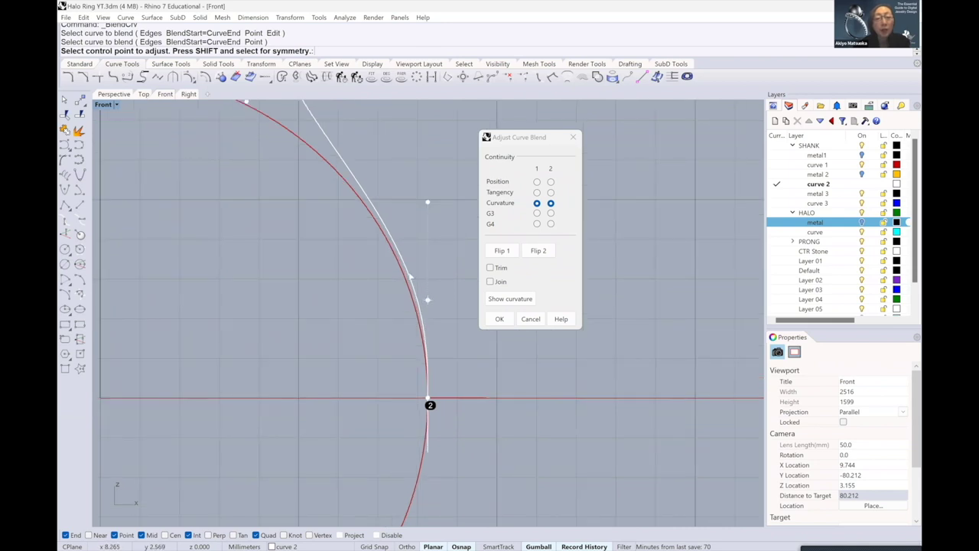
{"action": "scroll", "coordinate": [421, 264], "scroll_direction": "down", "scroll_amount": 2}
{"action": "scroll", "coordinate": [429, 245], "scroll_direction": "up", "scroll_amount": 1}
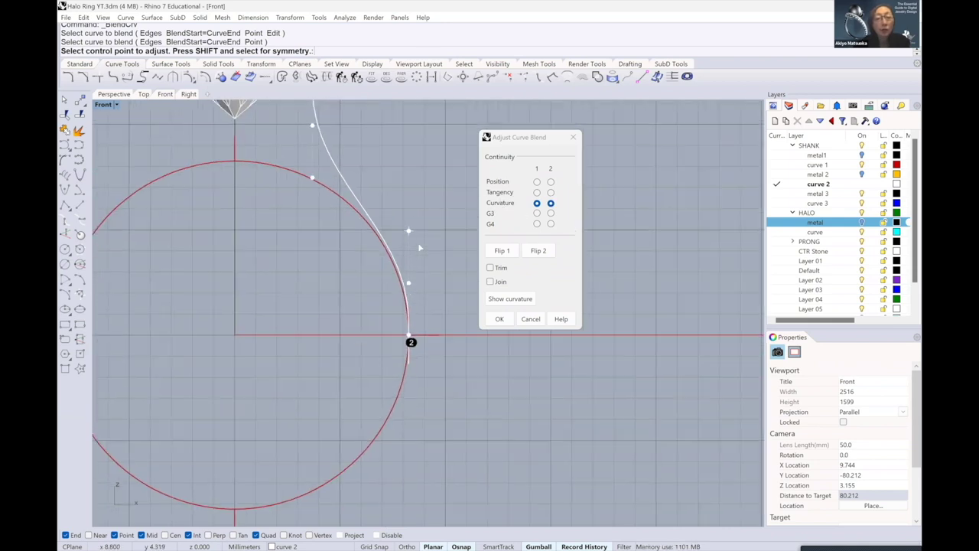
{"action": "scroll", "coordinate": [401, 228], "scroll_direction": "down", "scroll_amount": 1}
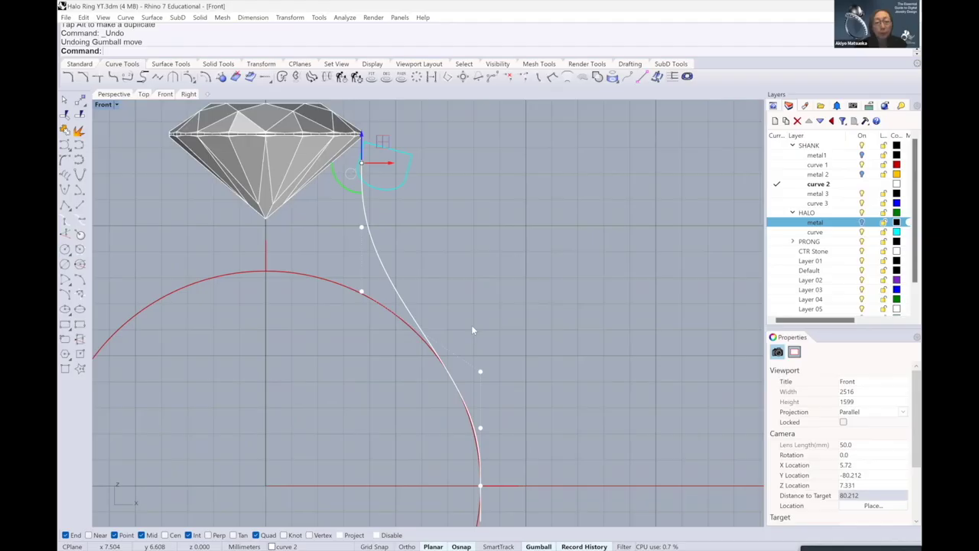
Nudge one blend-curve control point, accept the history break, and reframe the girdle corner
{"action": "left_click", "coordinate": [462, 325]}
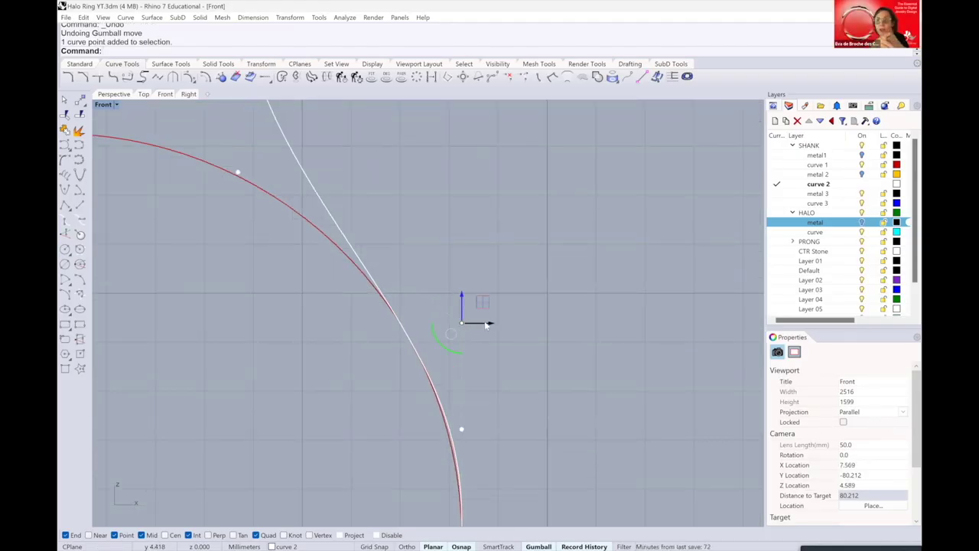
{"action": "left_click_drag", "start_coordinate": [485, 323], "coordinate": [487, 323]}
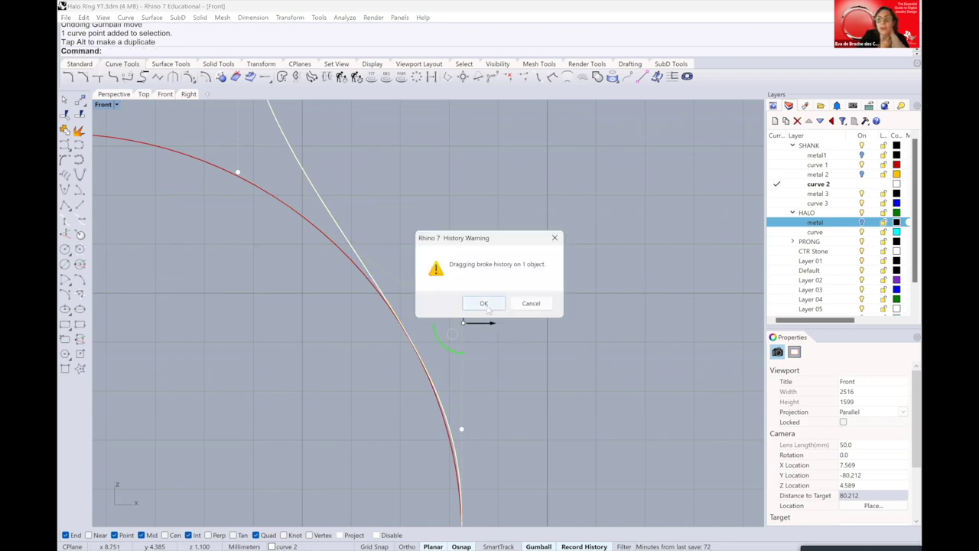
{"action": "left_click", "coordinate": [484, 303]}
{"action": "scroll", "coordinate": [506, 353], "scroll_direction": "down", "scroll_amount": 3}
{"action": "key", "text": "Escape"}
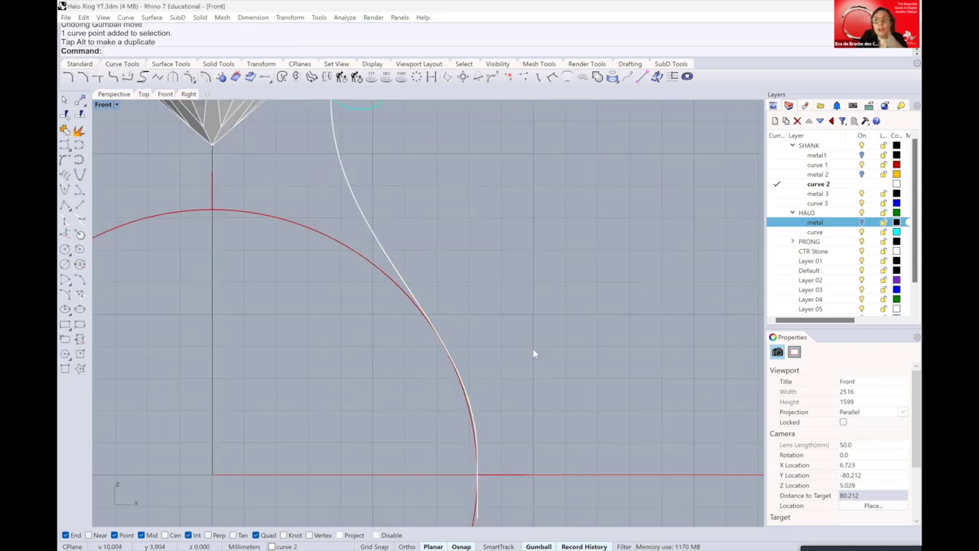
{"action": "right_click_drag", "start_coordinate": [368, 268], "coordinate": [350, 317]}
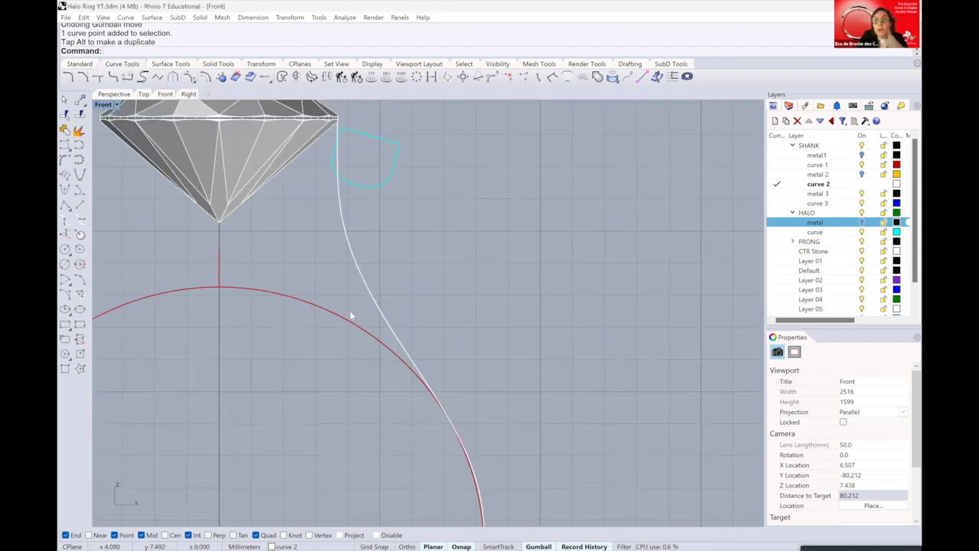
{"action": "scroll", "coordinate": [331, 141], "scroll_direction": "up", "scroll_amount": 2}
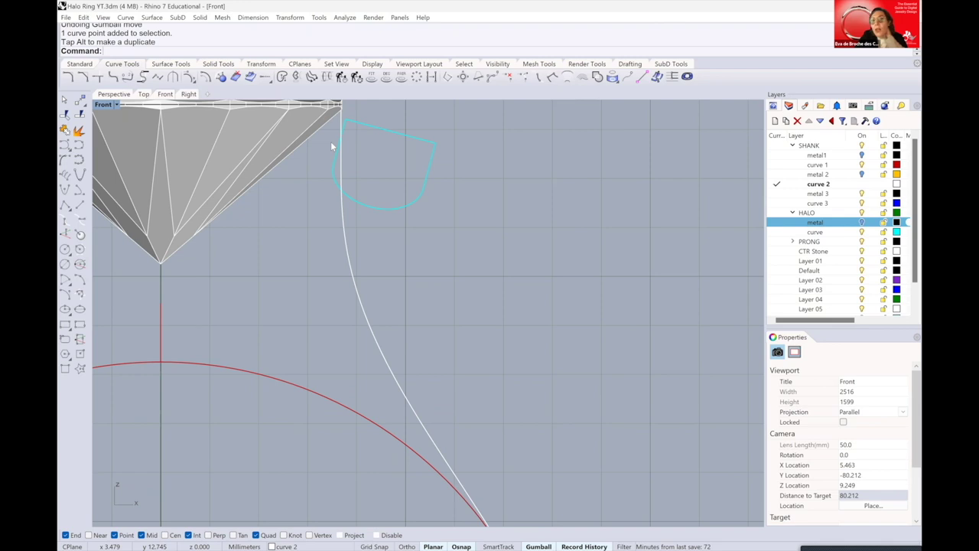
{"action": "right_click_drag", "start_coordinate": [330, 141], "coordinate": [333, 164]}
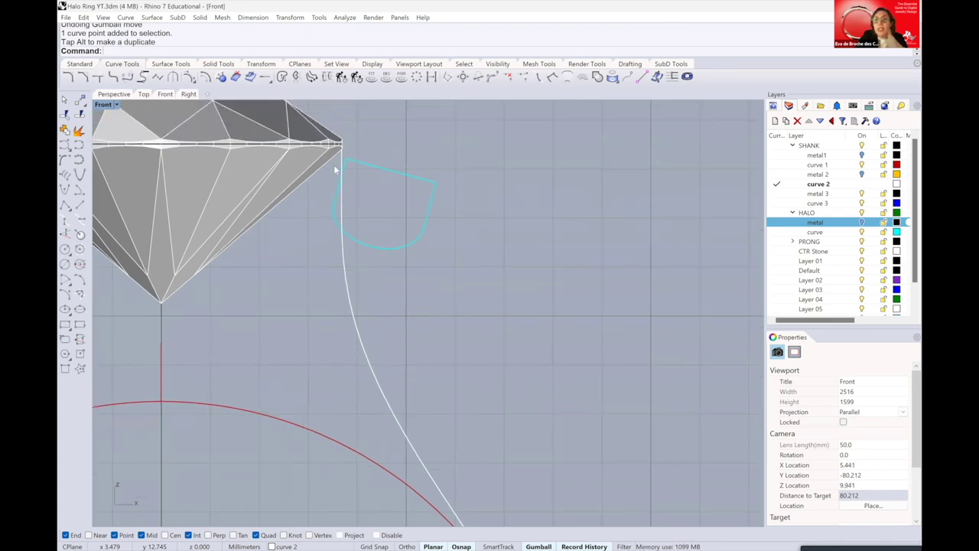
Select the short segment above the shank curve and undo an accidental move
{"action": "left_click", "coordinate": [336, 165]}
{"action": "scroll", "coordinate": [343, 153], "scroll_direction": "up", "scroll_amount": 2}
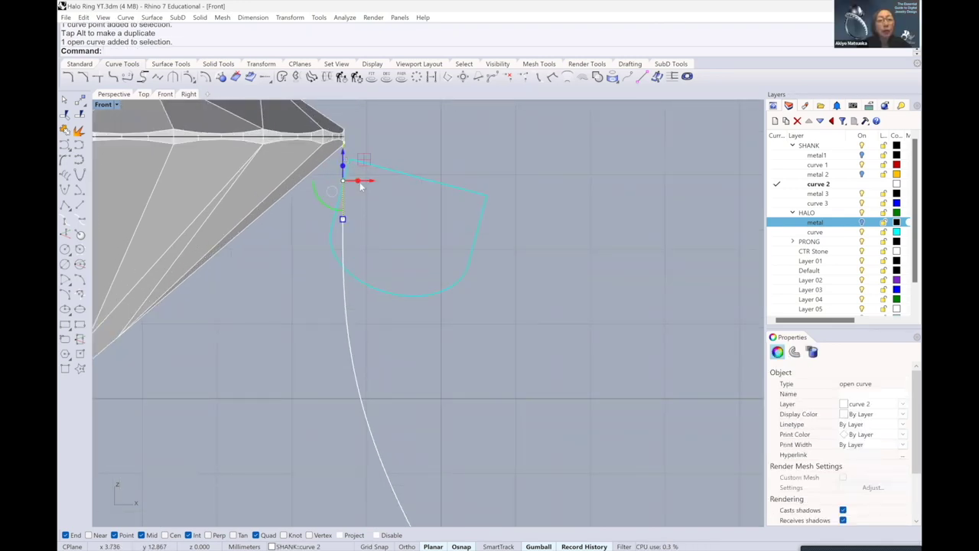
{"action": "left_click_drag", "start_coordinate": [368, 180], "coordinate": [378, 180]}
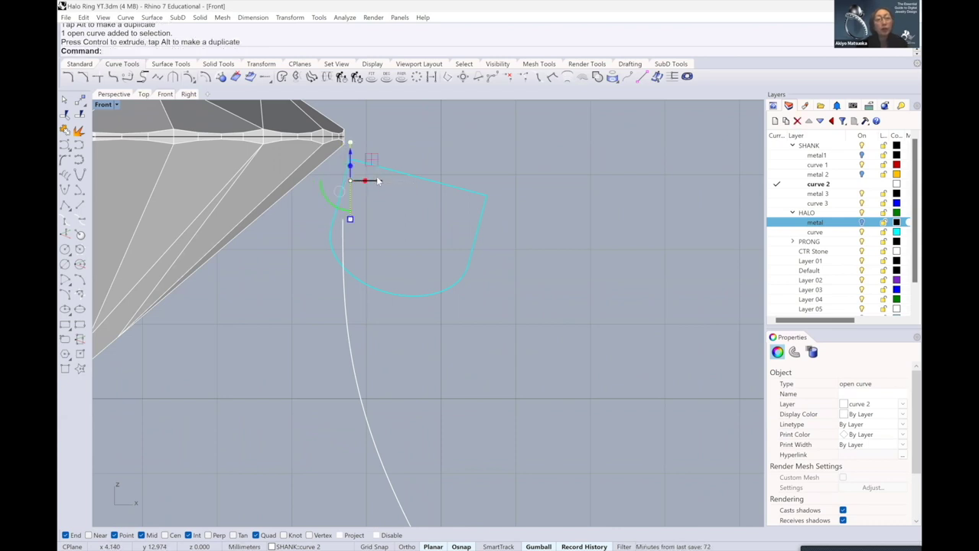
{"action": "key", "text": "ctrl+z"}
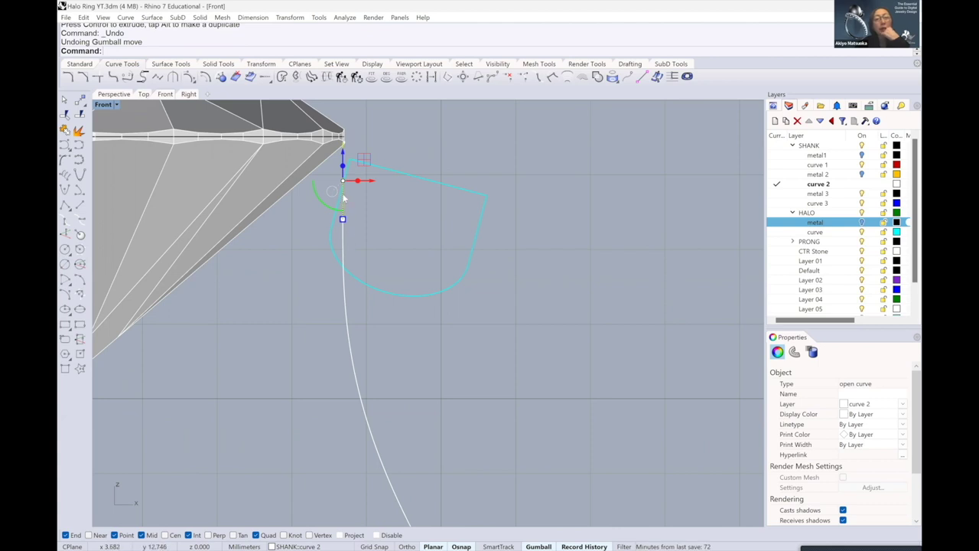
Pick the short segment from the overlapping objects and delete it
{"action": "left_click", "coordinate": [356, 212]}
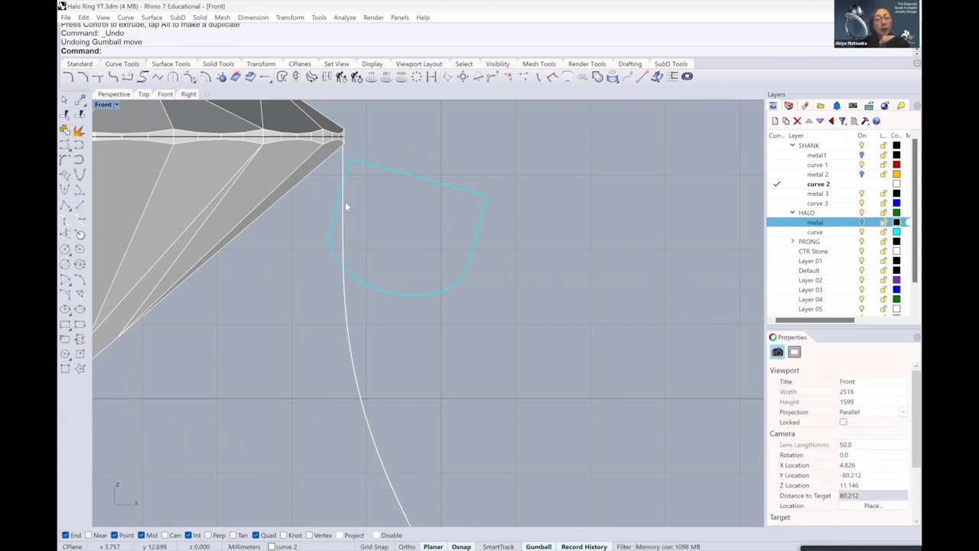
{"action": "left_click", "coordinate": [345, 201]}
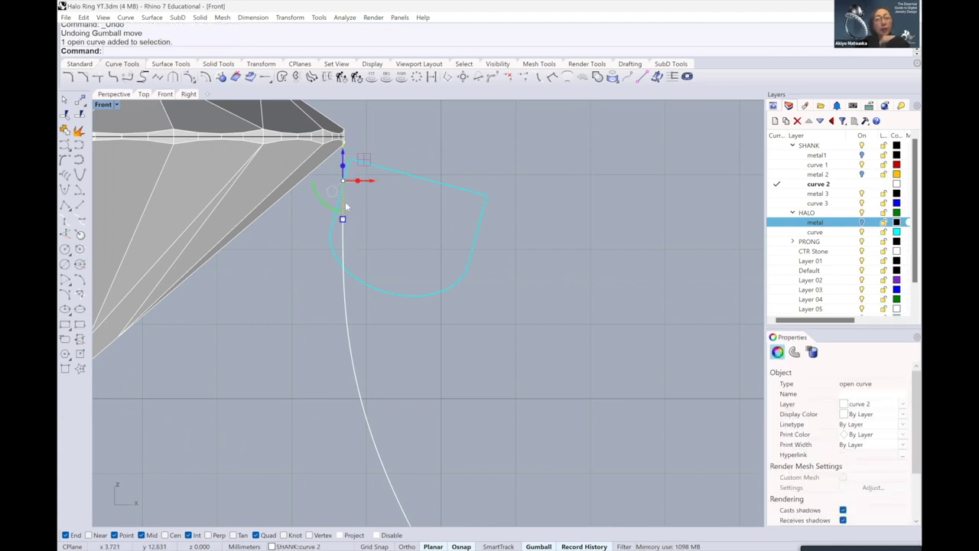
{"action": "left_click", "coordinate": [345, 247]}
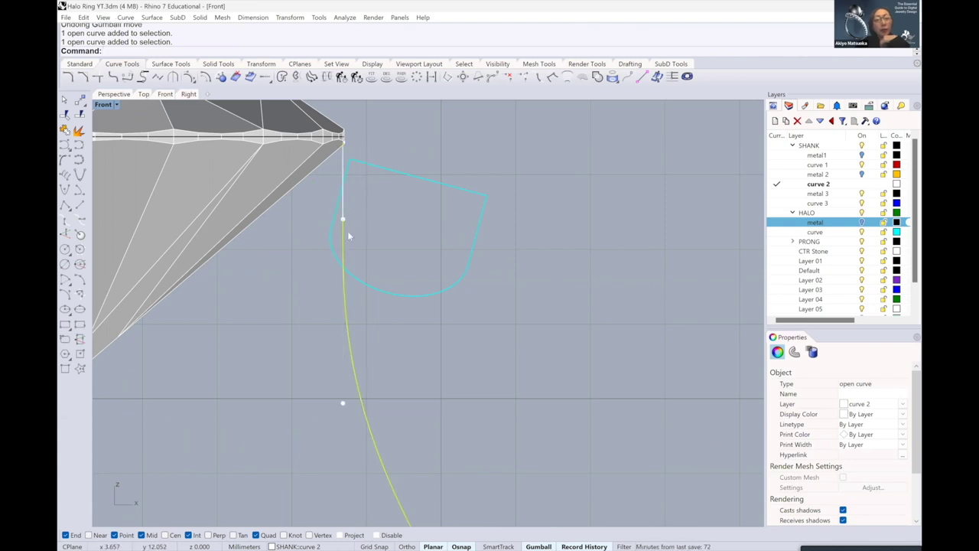
{"action": "left_click", "coordinate": [345, 164]}
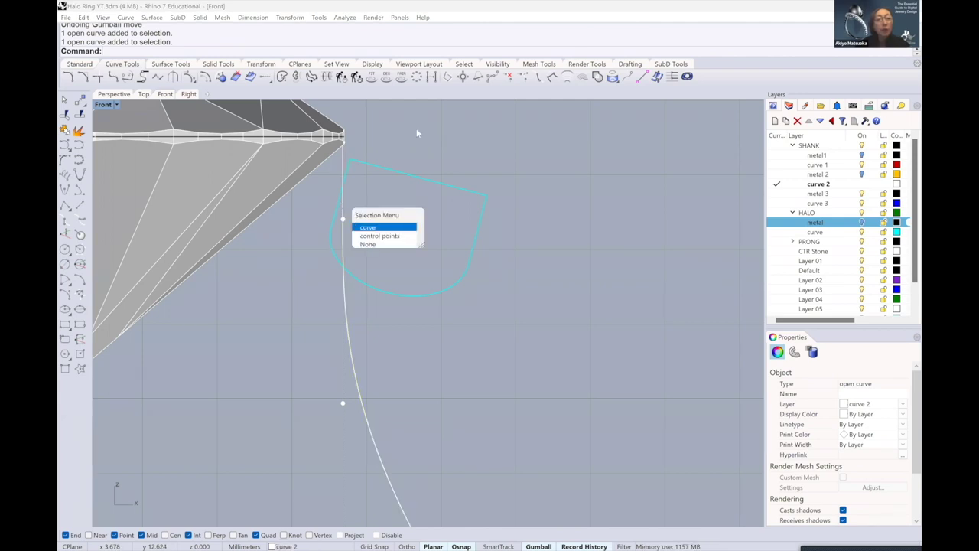
{"action": "left_click", "coordinate": [368, 228]}
{"action": "left_click_drag", "start_coordinate": [364, 183], "coordinate": [386, 180]}
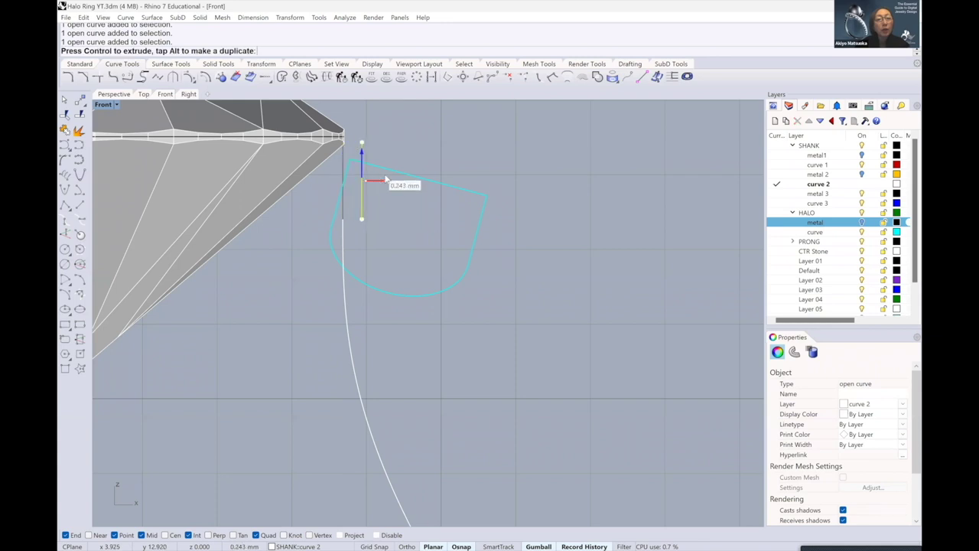
{"action": "key", "text": "Delete"}
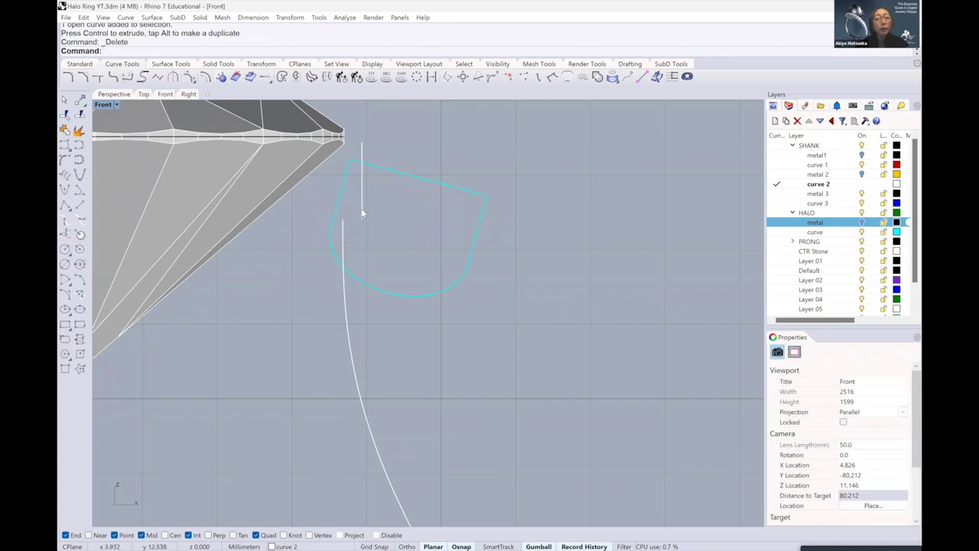
Delete the leftover short vertical line and reselect the long shank curve
{"action": "left_click", "coordinate": [362, 213]}
{"action": "key", "text": "Delete"}
{"action": "left_click", "coordinate": [343, 219]}
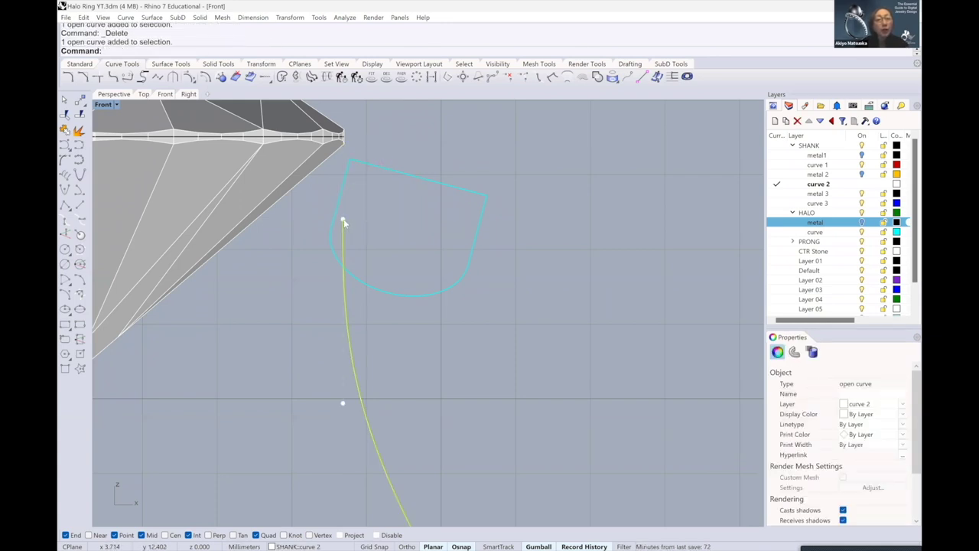
{"action": "key", "text": "Escape"}
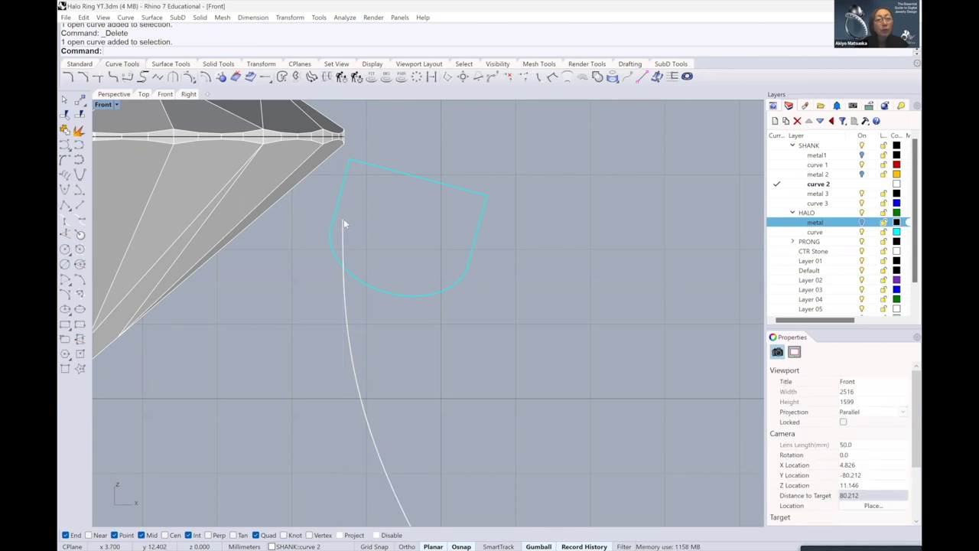
{"action": "left_click", "coordinate": [343, 222]}
Zoom to the shank curve's bottom and delete the short stub below the axis
{"action": "scroll", "coordinate": [341, 218], "scroll_direction": "down", "scroll_amount": 2}
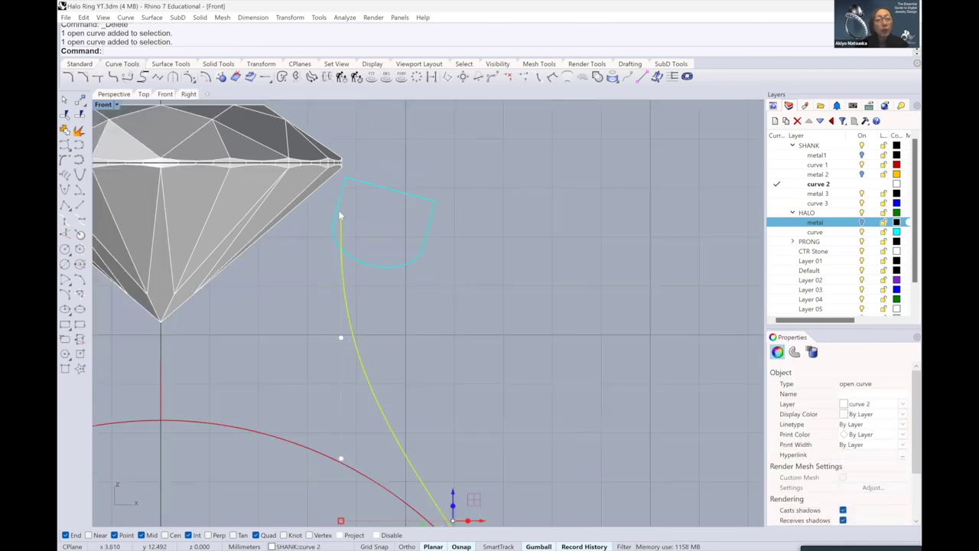
{"action": "scroll", "coordinate": [342, 217], "scroll_direction": "down", "scroll_amount": 3}
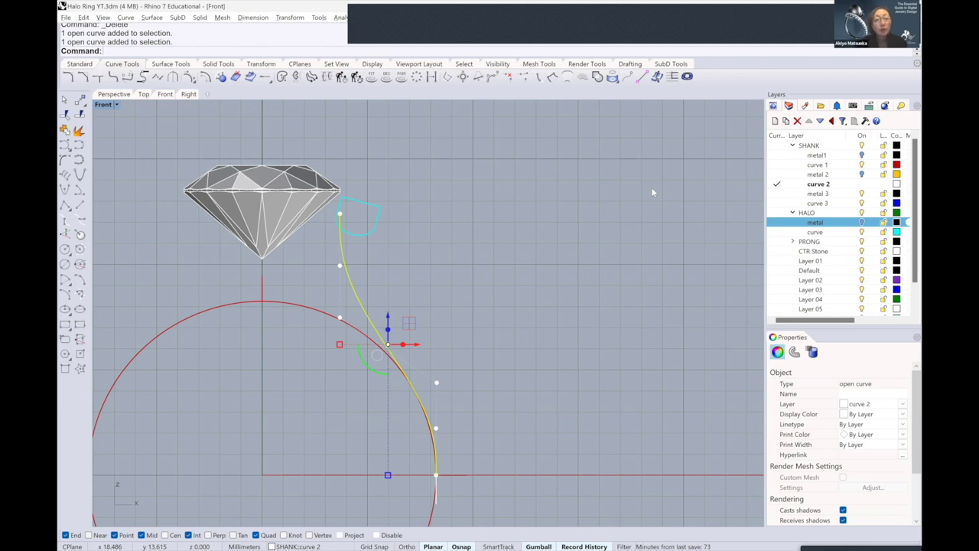
{"action": "key", "text": "Escape"}
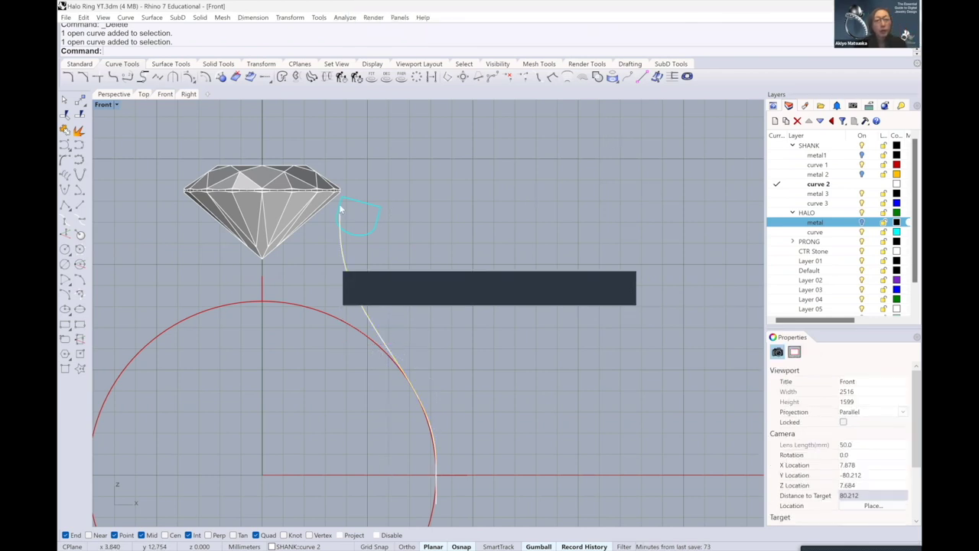
{"action": "scroll", "coordinate": [339, 203], "scroll_direction": "up", "scroll_amount": 3}
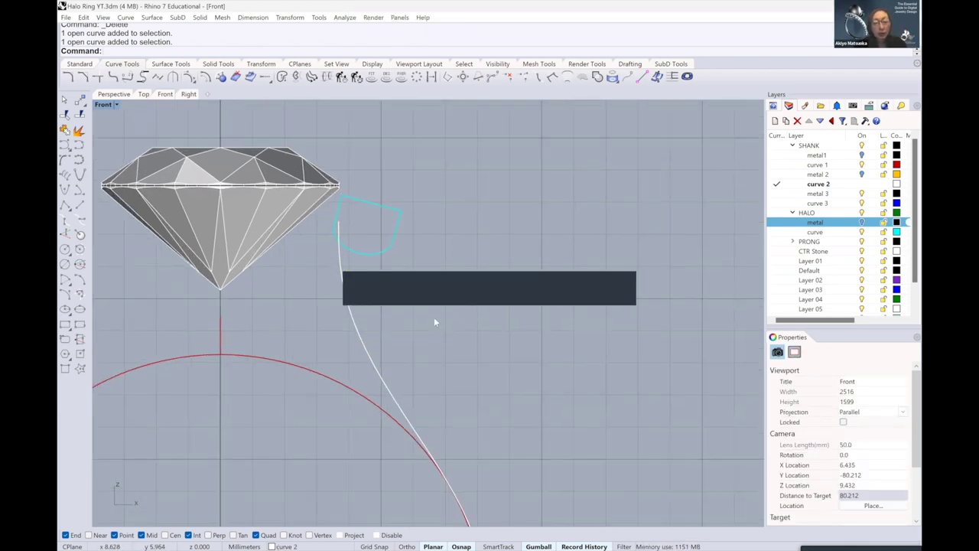
{"action": "scroll", "coordinate": [448, 437], "scroll_direction": "up", "scroll_amount": 3}
{"action": "scroll", "coordinate": [387, 433], "scroll_direction": "up", "scroll_amount": 2}
{"action": "scroll", "coordinate": [389, 432], "scroll_direction": "up", "scroll_amount": 1}
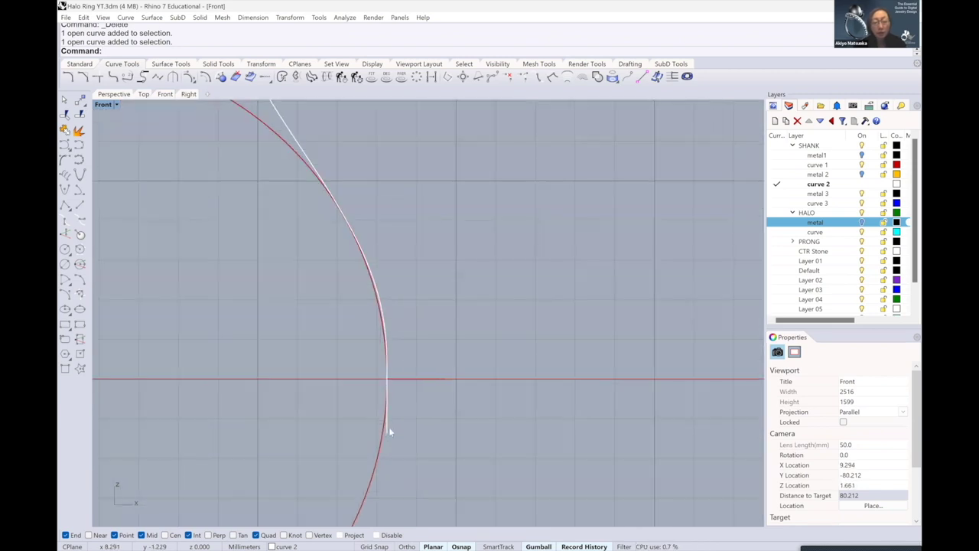
{"action": "left_click", "coordinate": [389, 429]}
{"action": "key", "text": "Delete"}
{"action": "scroll", "coordinate": [416, 403], "scroll_direction": "down", "scroll_amount": 5}
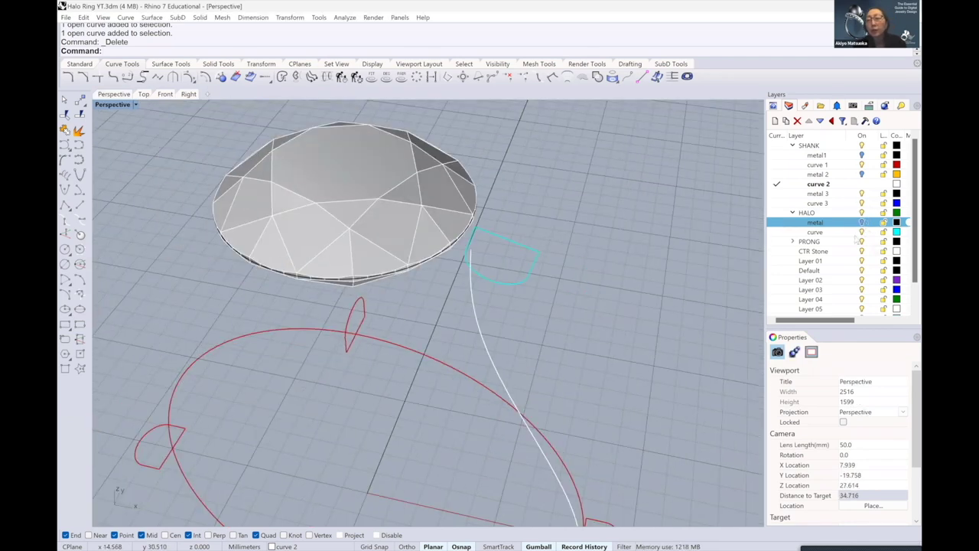
Hide the HALO 'curve' layer and orbit slightly around the stone
{"action": "left_click", "coordinate": [861, 232]}
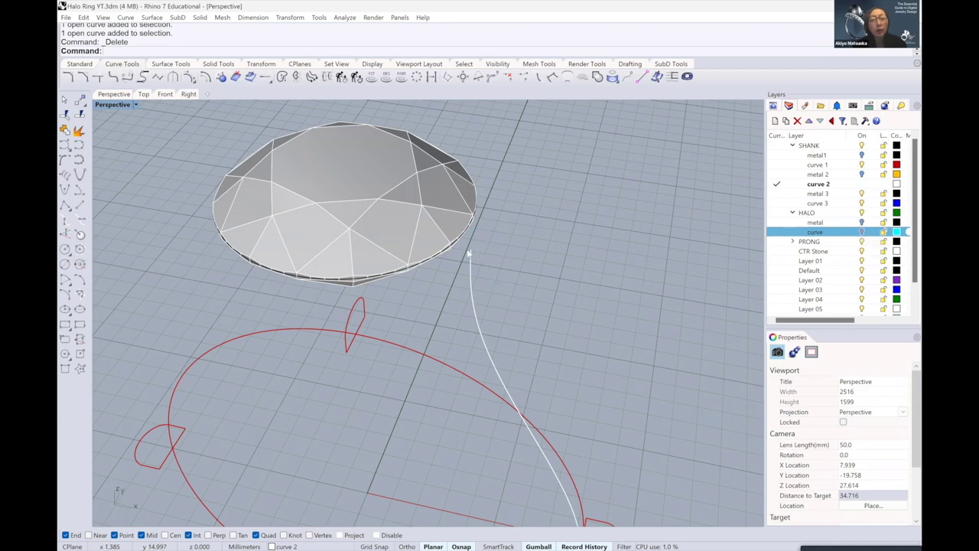
{"action": "scroll", "coordinate": [533, 209], "scroll_direction": "up", "scroll_amount": 2}
{"action": "scroll", "coordinate": [478, 222], "scroll_direction": "up", "scroll_amount": 2}
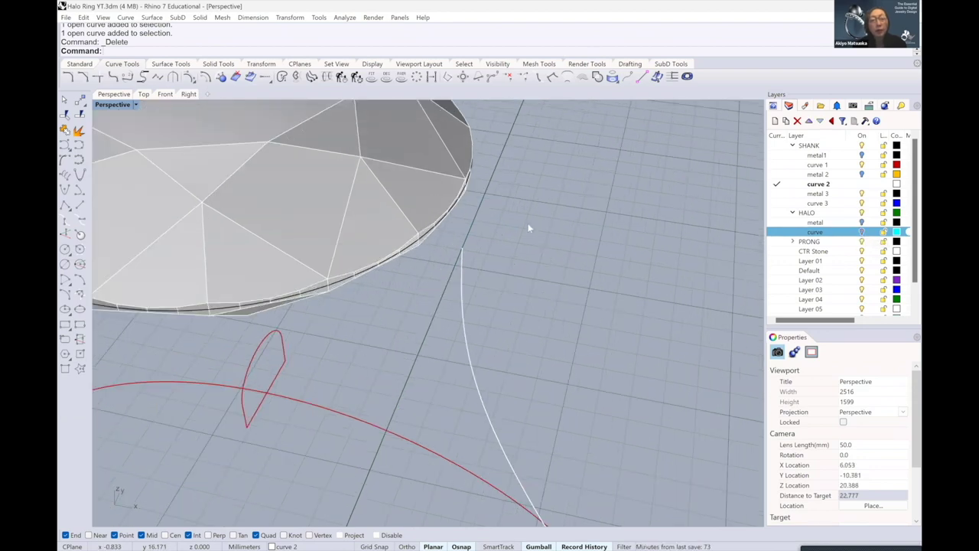
{"action": "right_click_drag", "start_coordinate": [461, 212], "coordinate": [261, 199]}
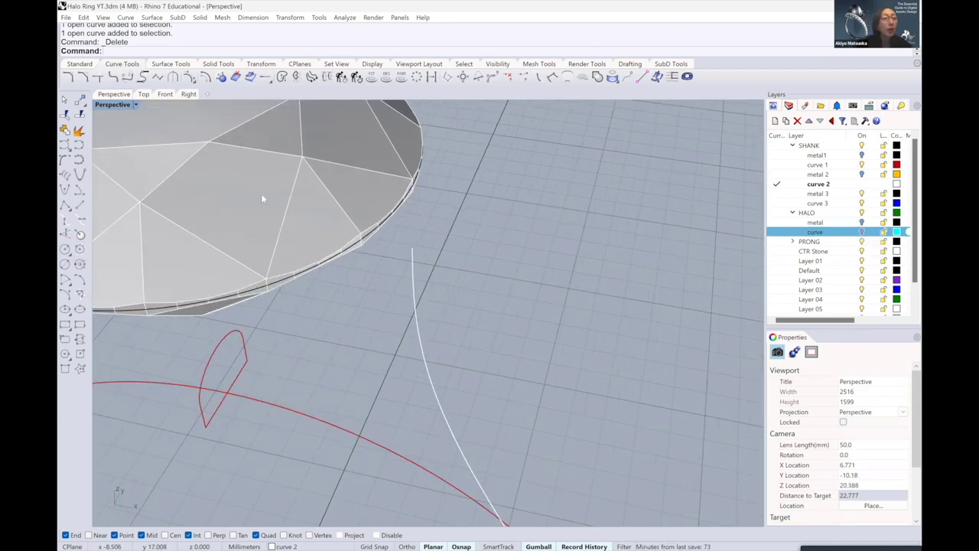
Start a vertical diameter ellipse at the shank curve's top end with a 1.5 mm first axis
{"action": "left_click", "coordinate": [80, 63]}
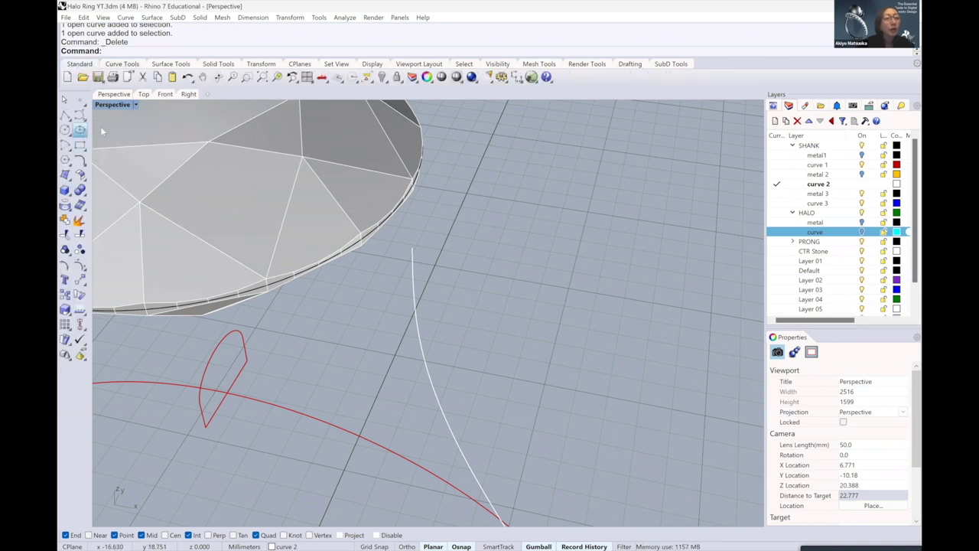
{"action": "mouse_move", "coordinate": [80, 130]}
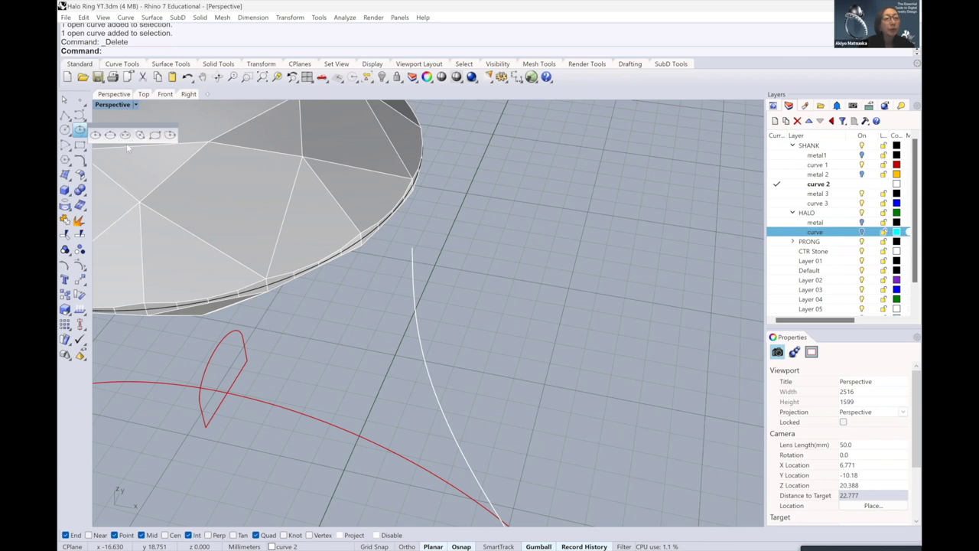
{"action": "left_click", "coordinate": [127, 145]}
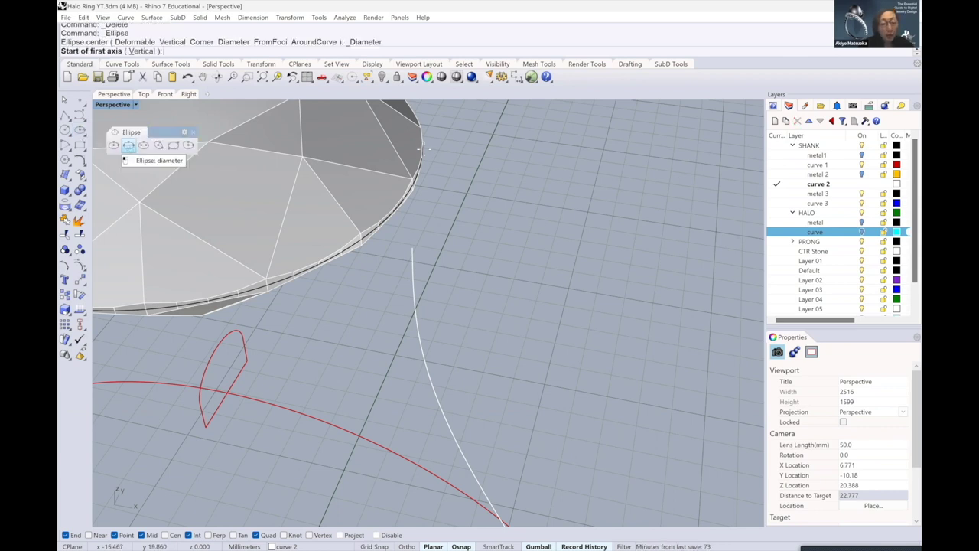
{"action": "left_click", "coordinate": [128, 145]}
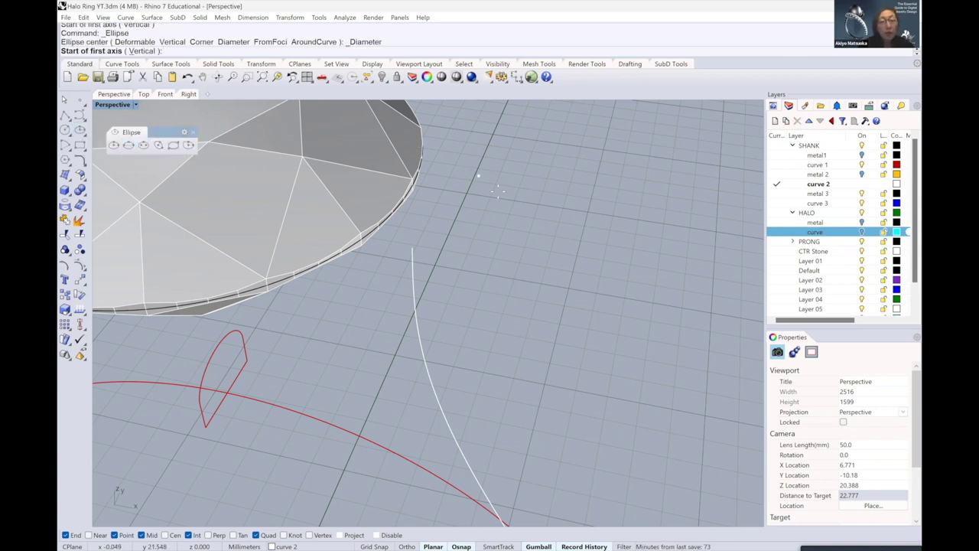
{"action": "left_click", "coordinate": [413, 247]}
{"action": "type", "text": "15"}
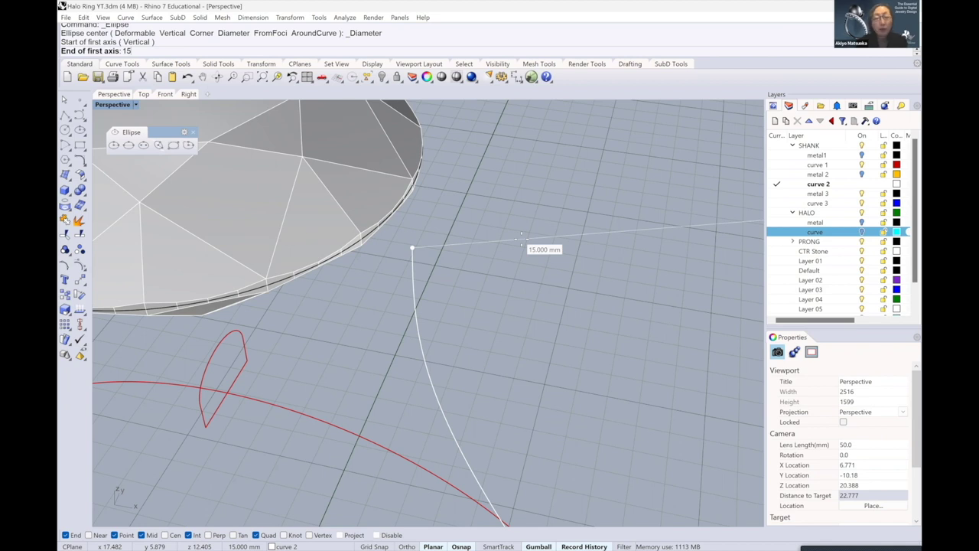
{"action": "key", "text": "Return"}
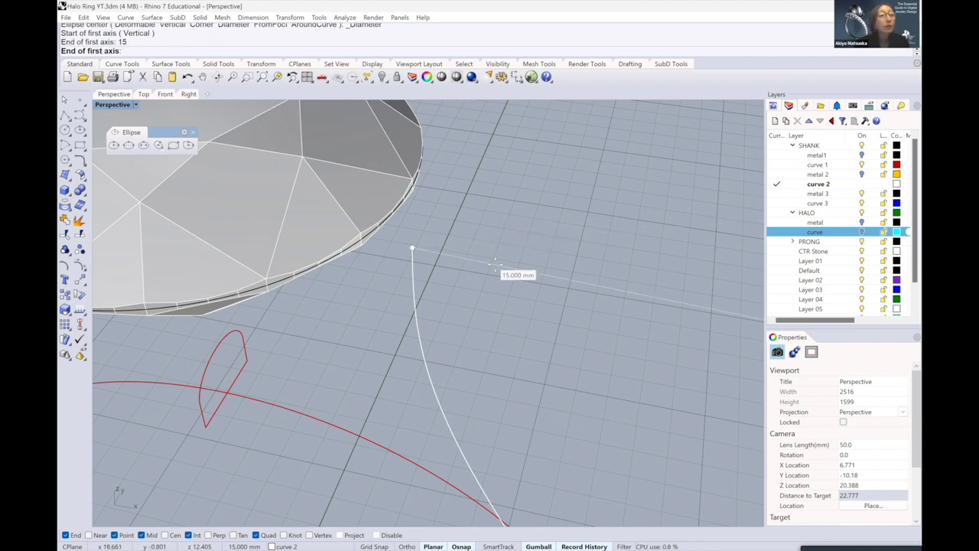
{"action": "type", "text": "1"}
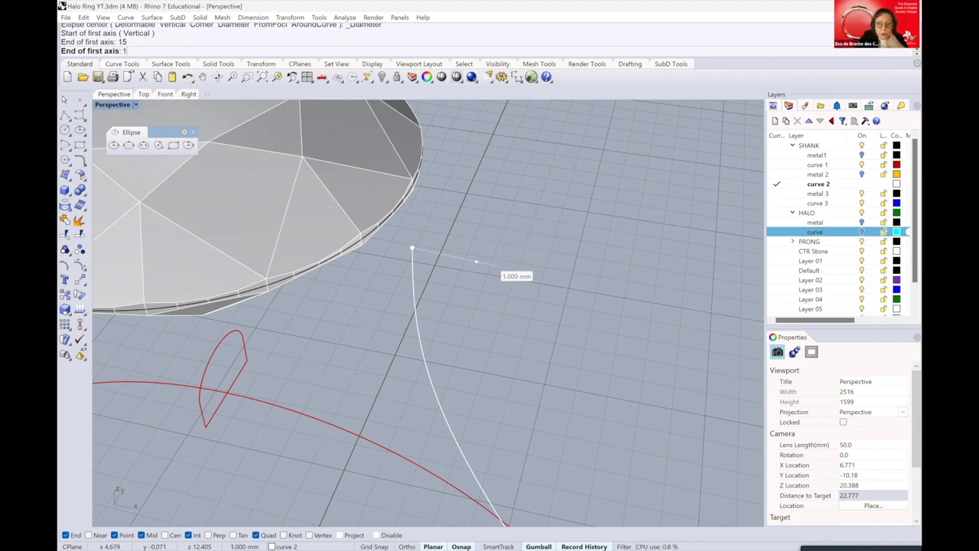
{"action": "type", "text": ".5"}
{"action": "key", "text": "Return"}
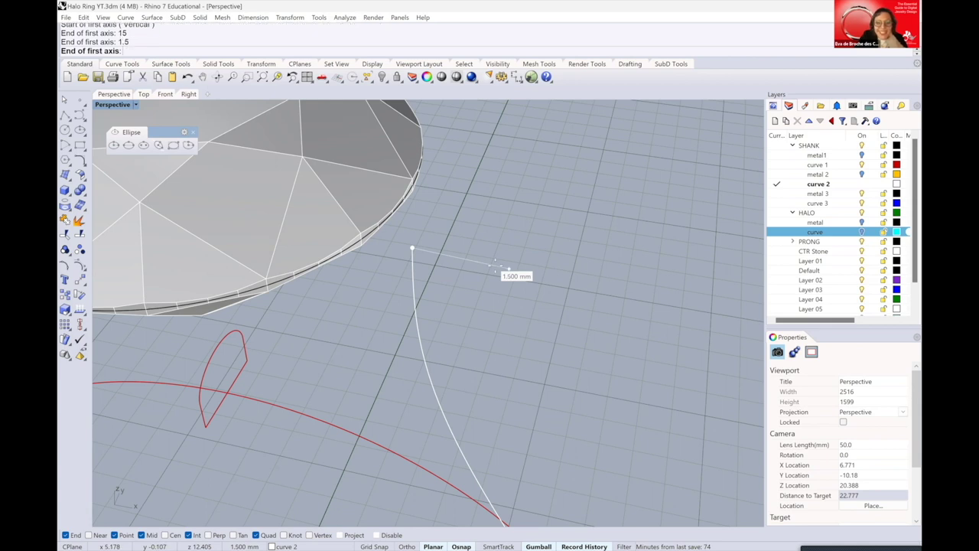
Set the first axis direction and a 2 mm second axis to finish the ellipse
{"action": "key", "text": "F8"}
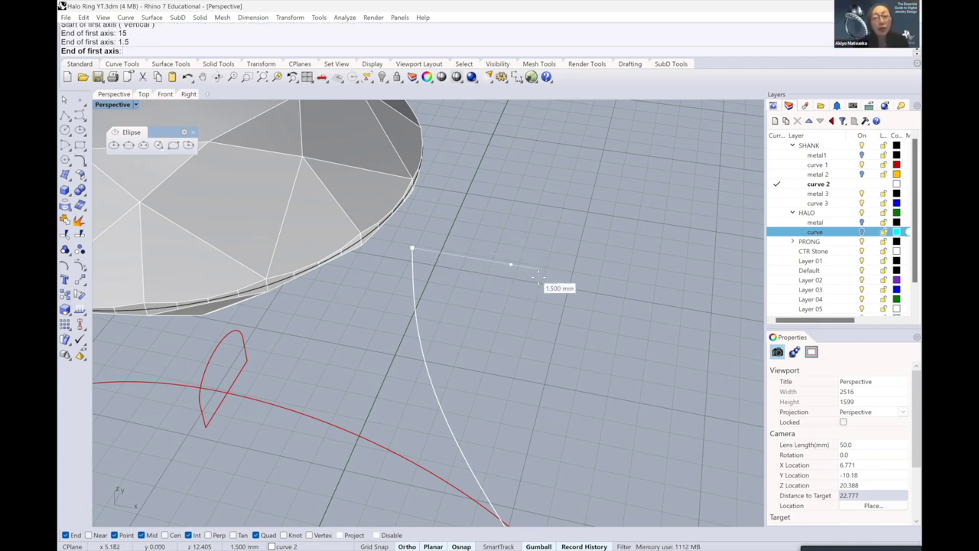
{"action": "left_click", "coordinate": [538, 277]}
{"action": "key", "text": "F8"}
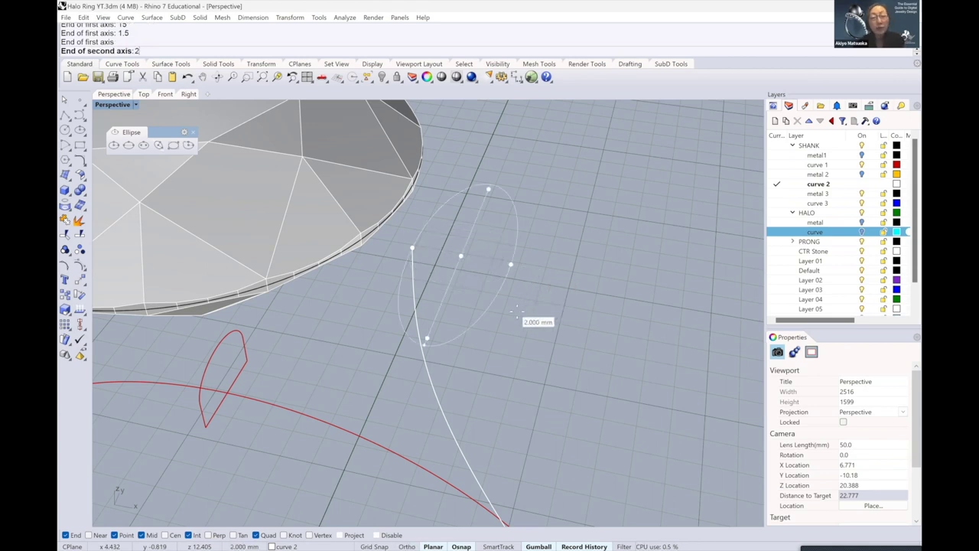
{"action": "type", "text": "2"}
{"action": "key", "text": "Return"}
{"action": "left_click", "coordinate": [518, 313]}
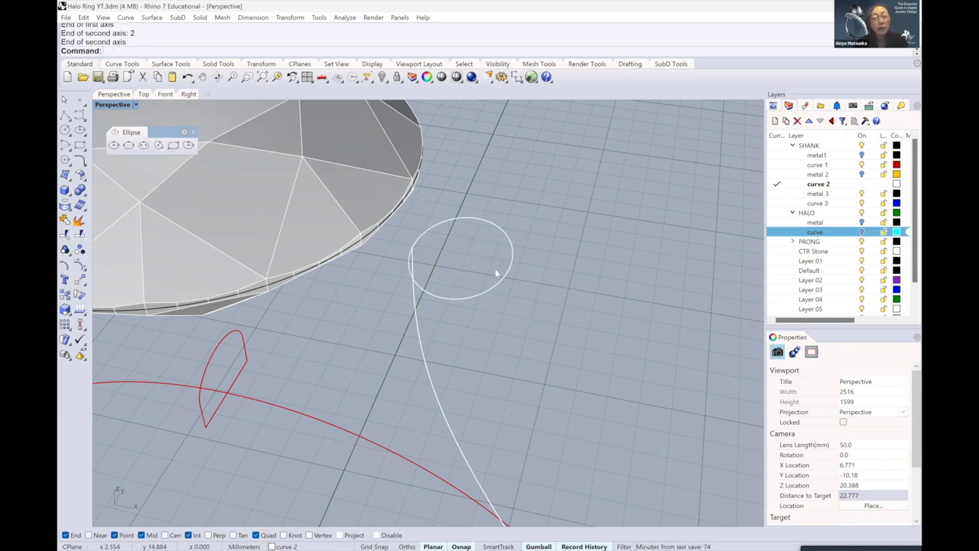
{"action": "mouse_move", "coordinate": [495, 269]}
{"action": "right_mouse_down"}
{"action": "mouse_move", "coordinate": [521, 251]}
{"action": "mouse_move", "coordinate": [481, 257]}
{"action": "mouse_move", "coordinate": [447, 217]}
{"action": "right_mouse_up"}
Orbit and zoom around the whole ring to inspect its curves
{"action": "key", "text": "Home"}
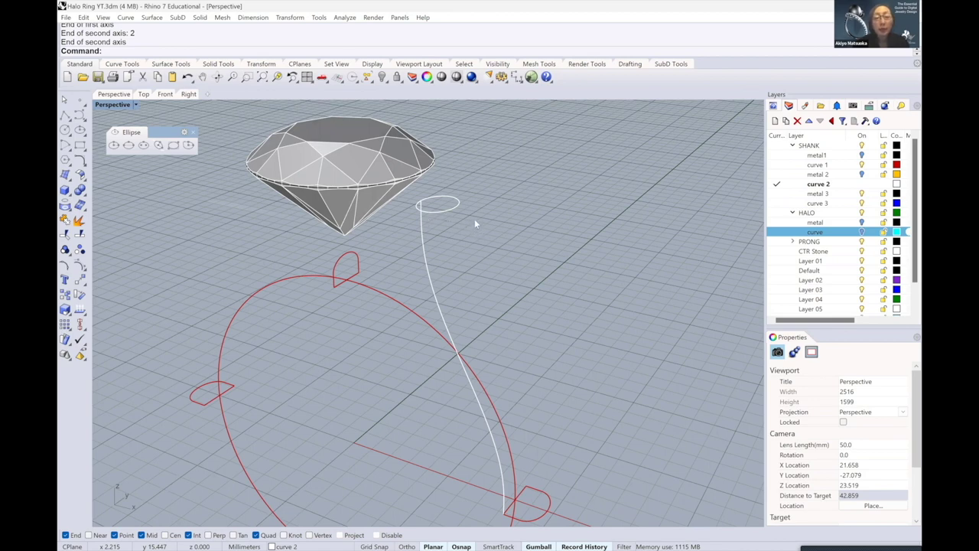
{"action": "right_click_drag", "start_coordinate": [499, 250], "coordinate": [492, 248]}
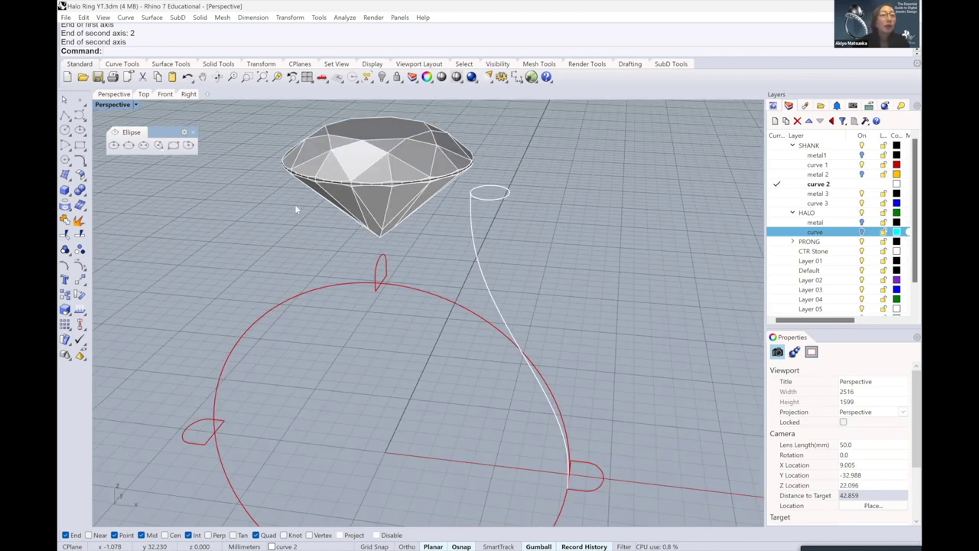
{"action": "right_click_drag", "start_coordinate": [244, 173], "coordinate": [518, 300]}
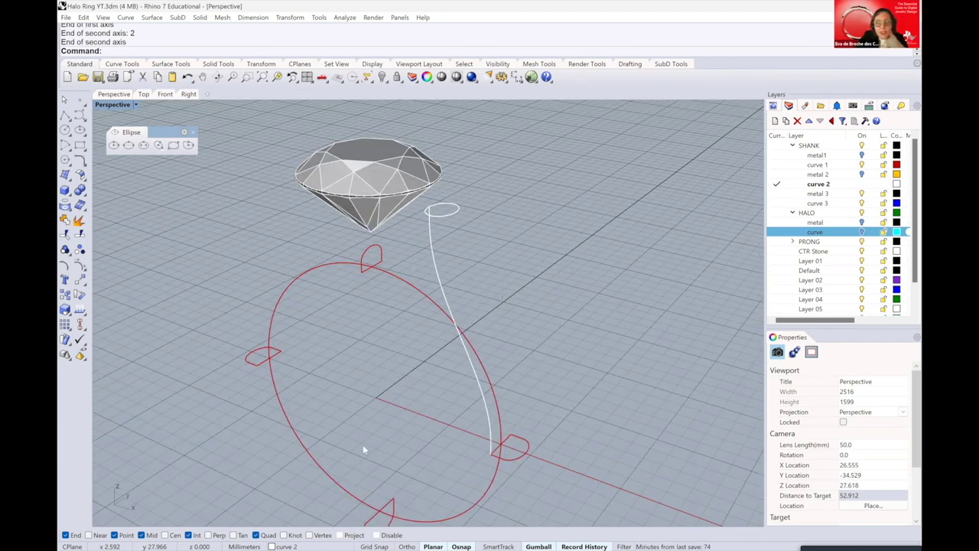
{"action": "right_click_drag", "start_coordinate": [453, 442], "coordinate": [462, 446]}
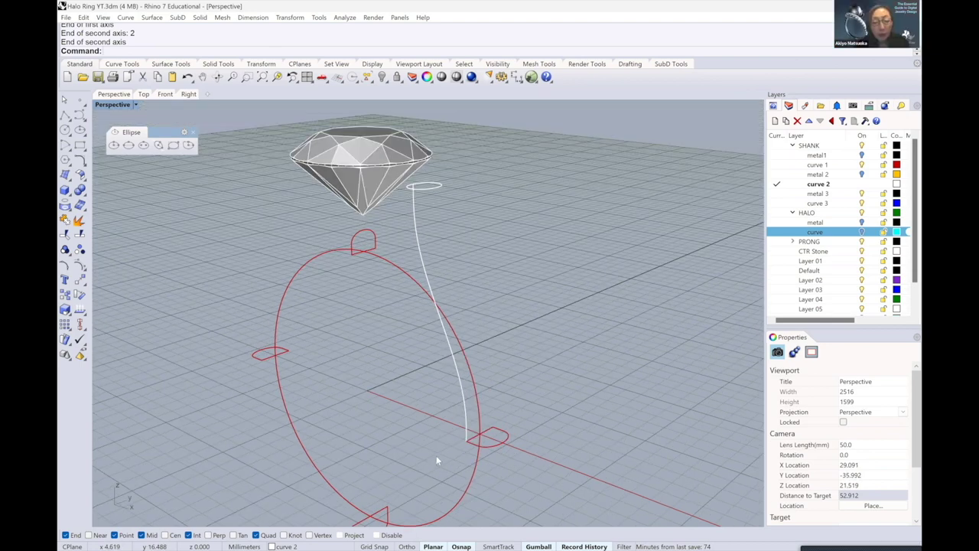
{"action": "scroll", "coordinate": [437, 460], "scroll_direction": "up", "scroll_amount": 5}
{"action": "right_click_drag", "start_coordinate": [378, 176], "coordinate": [444, 178]}
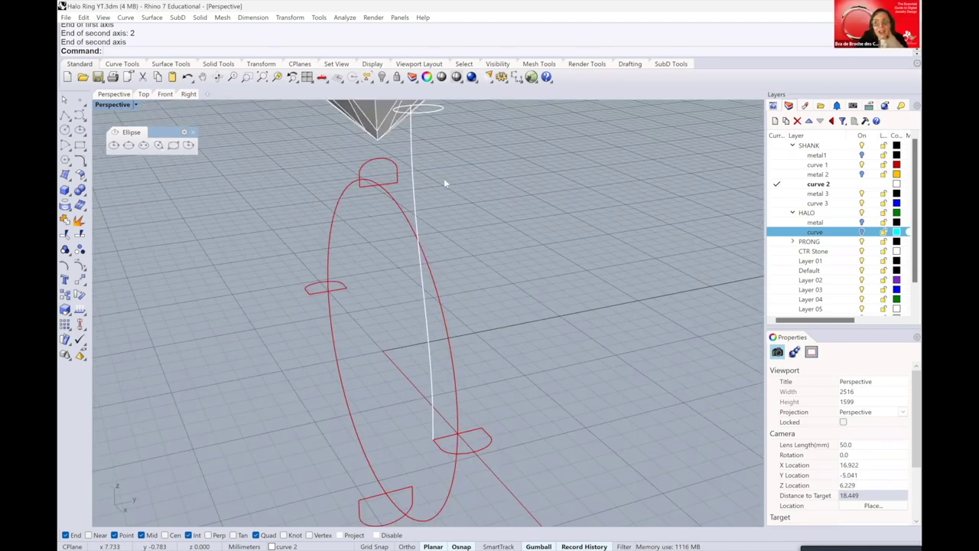
{"action": "key", "text": "Home"}
{"action": "key", "text": "Home"}
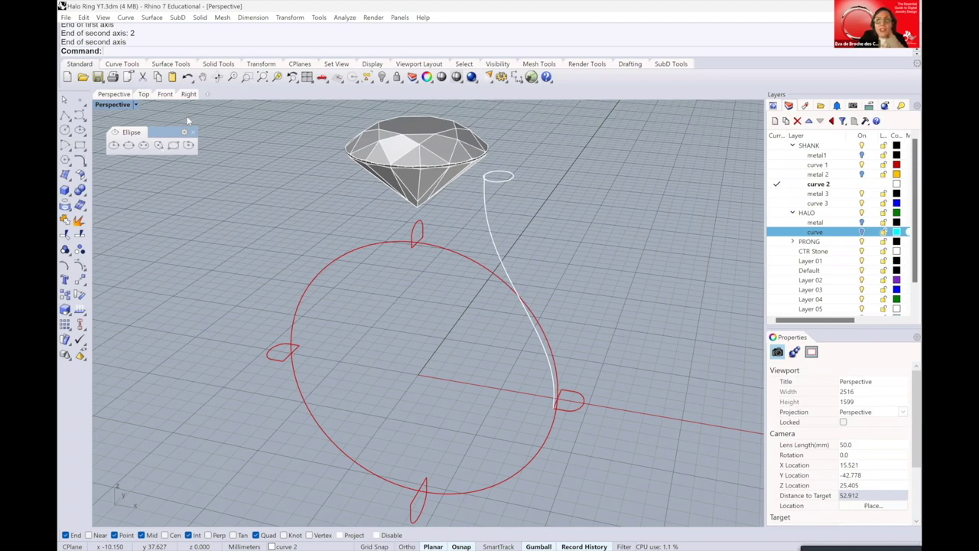
Orbit to top-down and front-on views of the ring curves up close
{"action": "scroll", "coordinate": [475, 187], "scroll_direction": "up", "scroll_amount": 2}
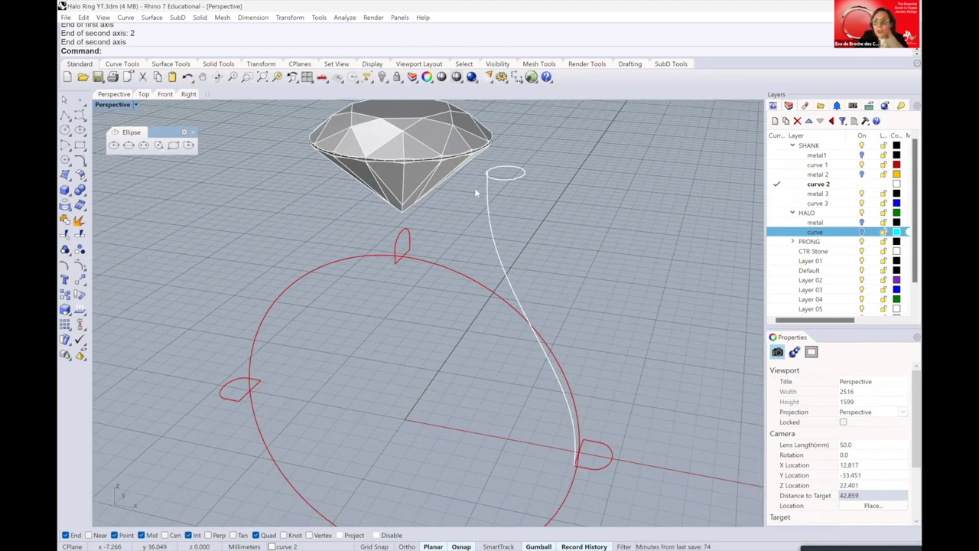
{"action": "scroll", "coordinate": [474, 187], "scroll_direction": "down", "scroll_amount": 2}
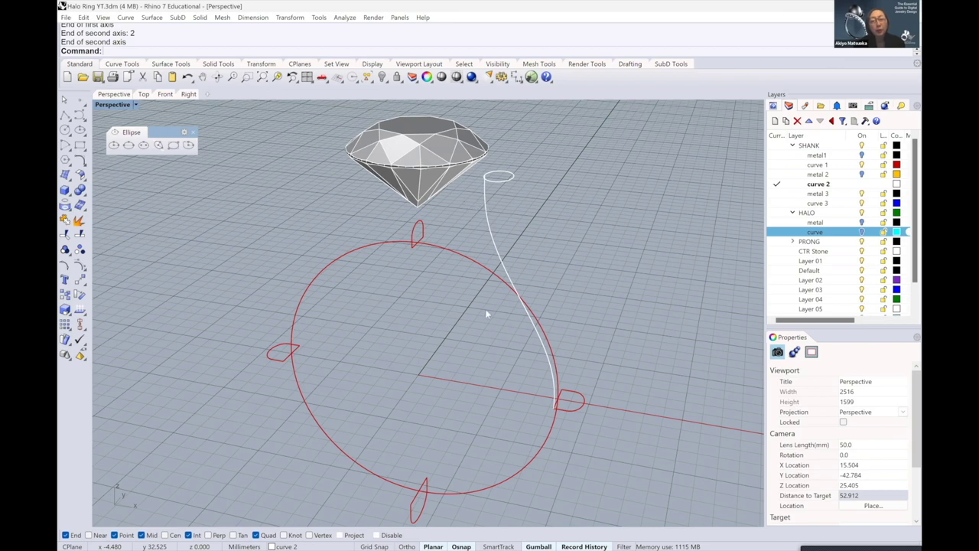
{"action": "right_click_drag", "start_coordinate": [485, 308], "coordinate": [467, 389]}
{"action": "key", "text": "Left"}
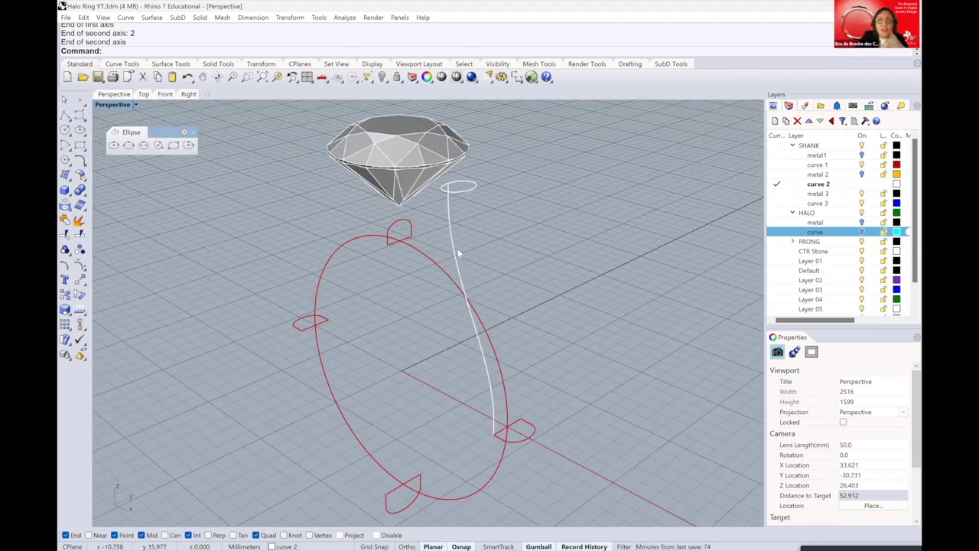
{"action": "right_click_drag", "start_coordinate": [439, 255], "coordinate": [443, 262]}
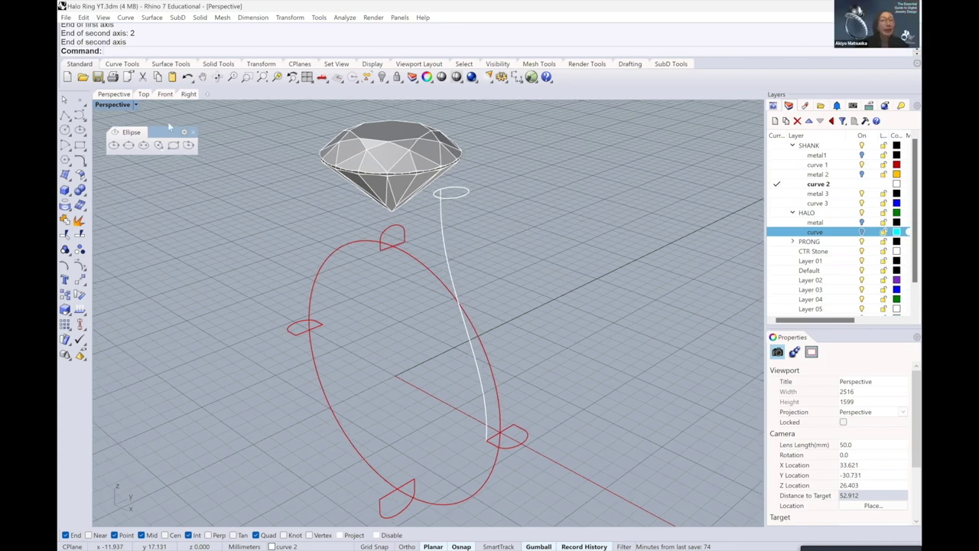
{"action": "right_click_drag", "start_coordinate": [279, 136], "coordinate": [406, 239]}
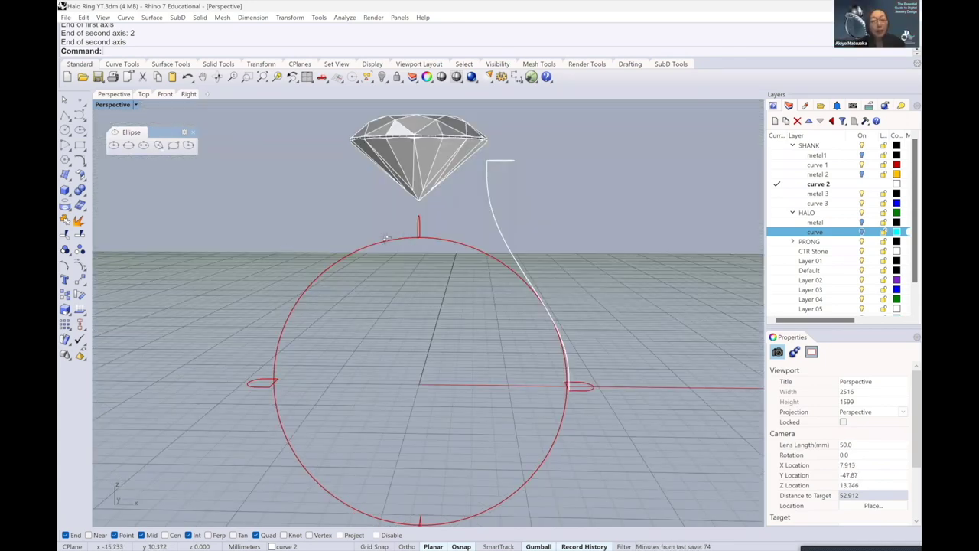
{"action": "key", "text": "Home"}
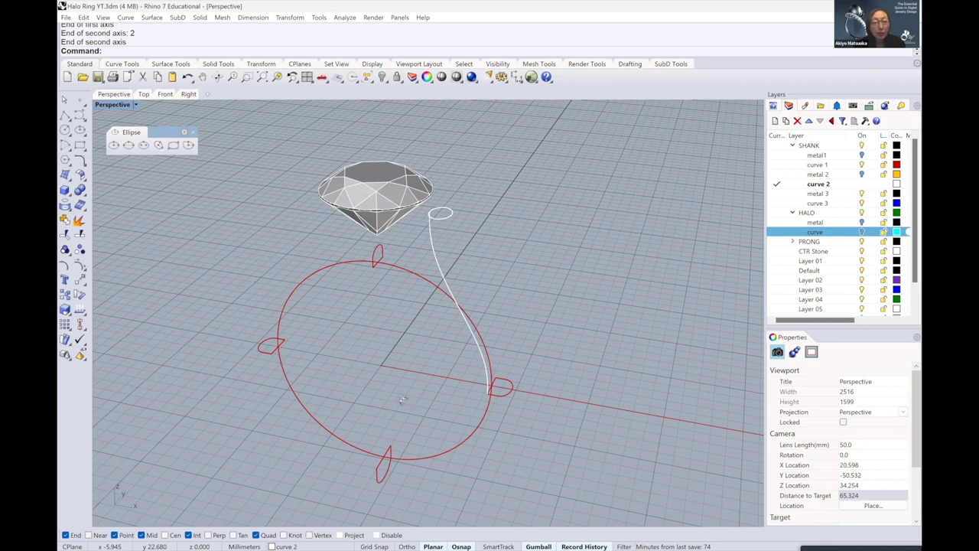
{"action": "key", "text": "Home"}
{"action": "key", "text": "Home"}
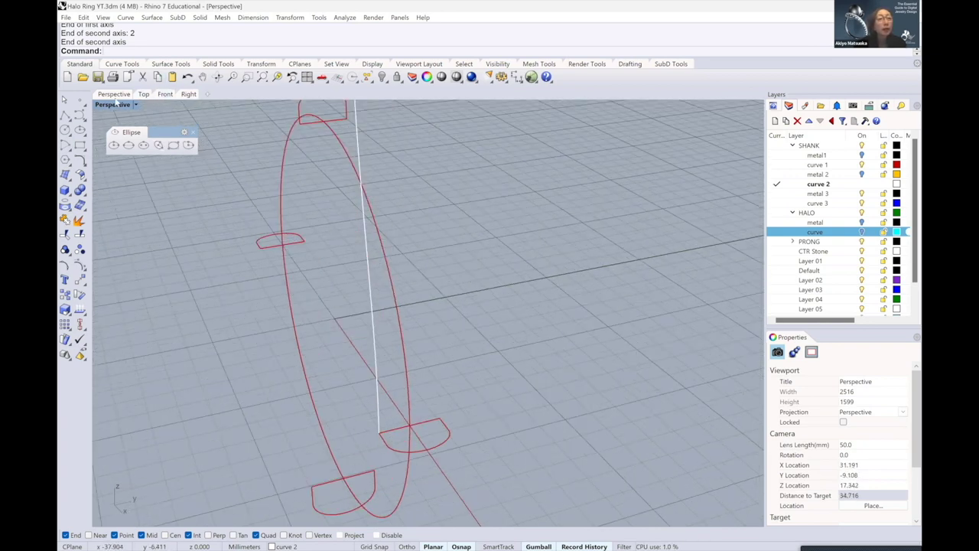
{"action": "left_click", "coordinate": [165, 93]}
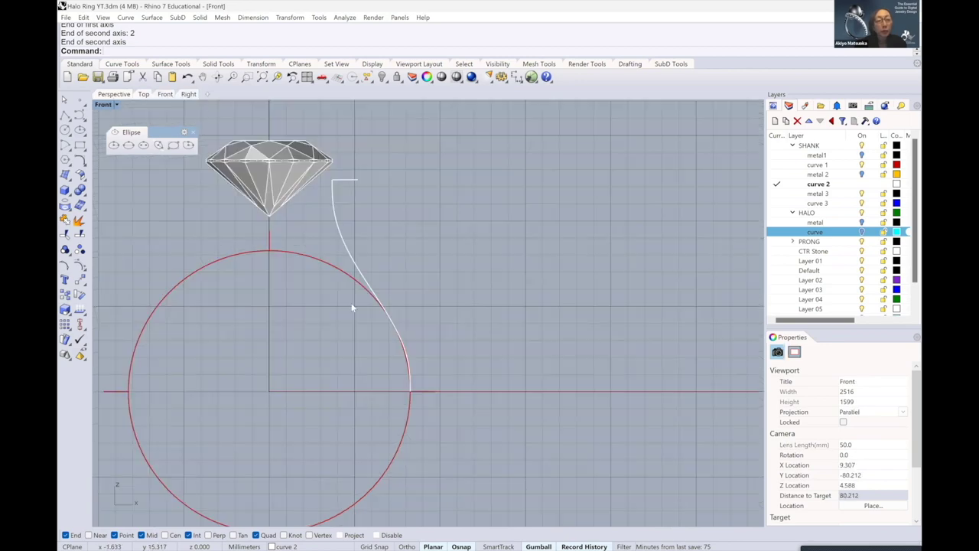
{"action": "scroll", "coordinate": [418, 356], "scroll_direction": "up", "scroll_amount": 5}
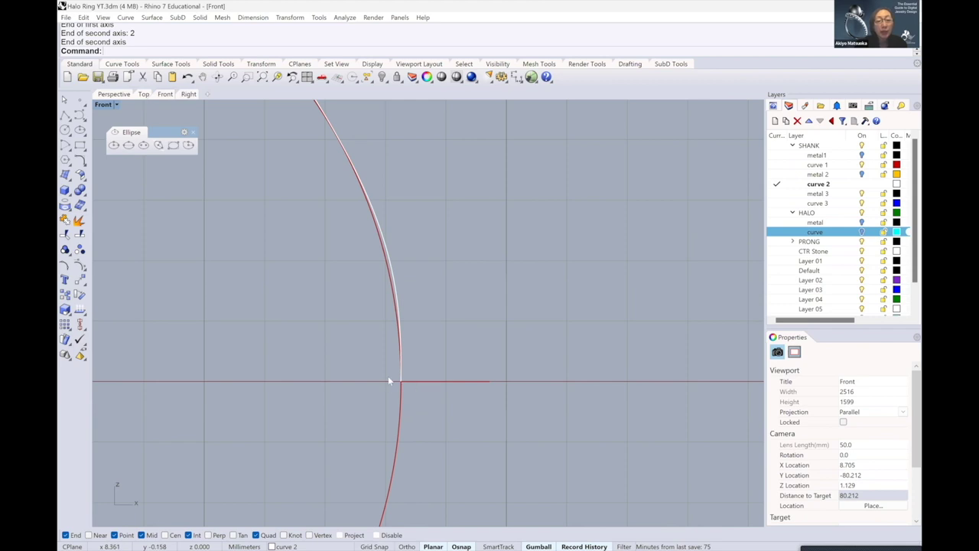
{"action": "right_click_drag", "start_coordinate": [126, 107], "coordinate": [290, 148], "text": "ctrl+shift"}
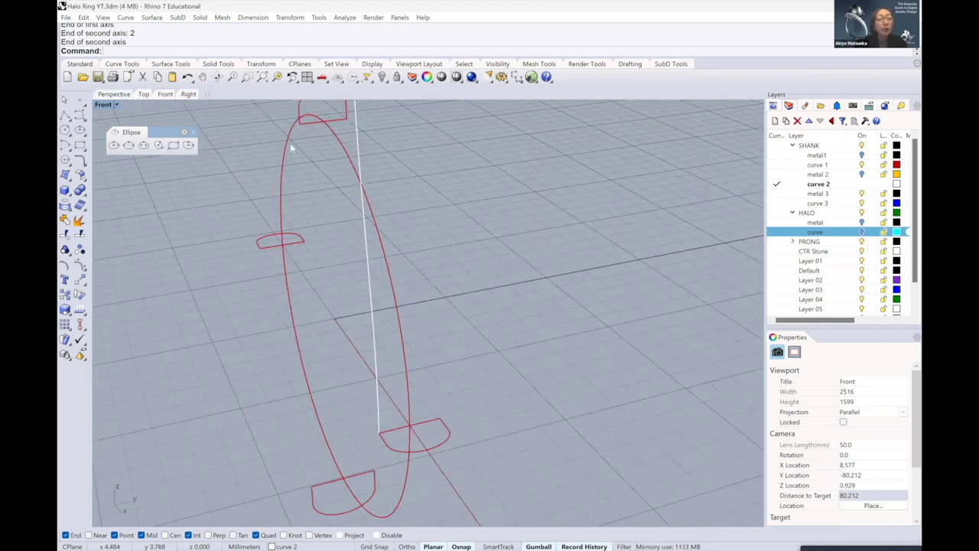
{"action": "scroll", "coordinate": [377, 398], "scroll_direction": "up", "scroll_amount": 2}
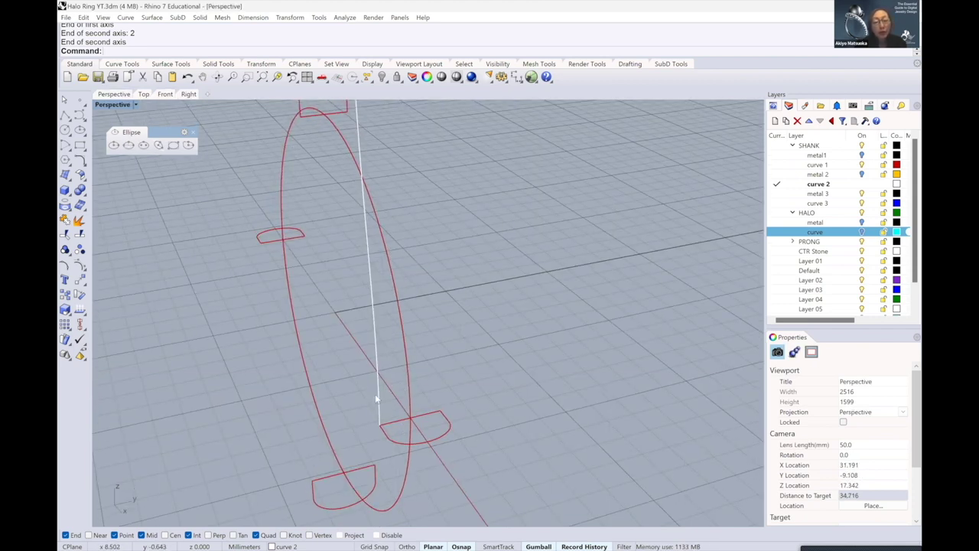
{"action": "scroll", "coordinate": [386, 387], "scroll_direction": "up", "scroll_amount": 2}
{"action": "right_click_drag", "start_coordinate": [399, 376], "coordinate": [417, 356]}
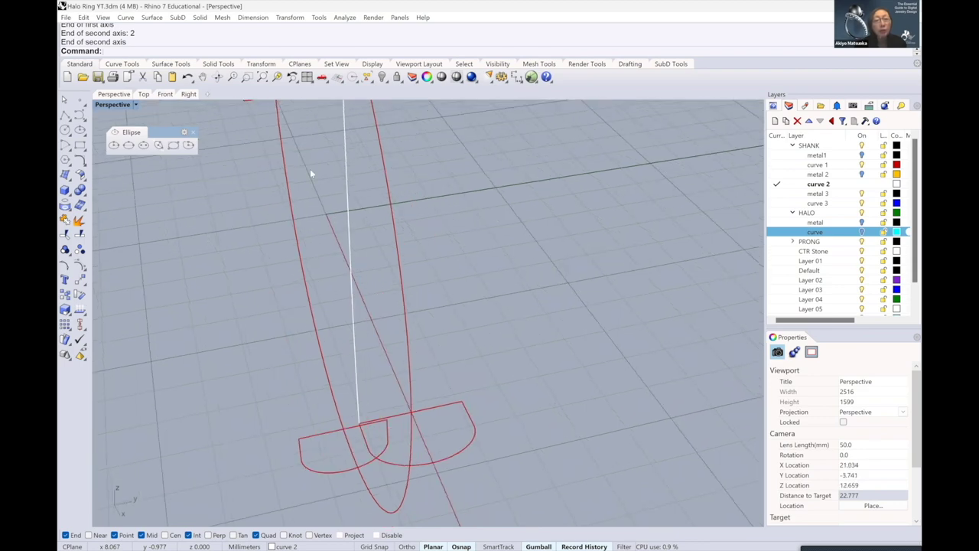
{"action": "scroll", "coordinate": [439, 310], "scroll_direction": "down", "scroll_amount": 4}
{"action": "mouse_move", "coordinate": [440, 310]}
{"action": "right_mouse_down"}
{"action": "mouse_move", "coordinate": [462, 324]}
{"action": "mouse_move", "coordinate": [446, 305]}
{"action": "mouse_move", "coordinate": [411, 355]}
{"action": "mouse_move", "coordinate": [389, 304]}
{"action": "right_mouse_up"}
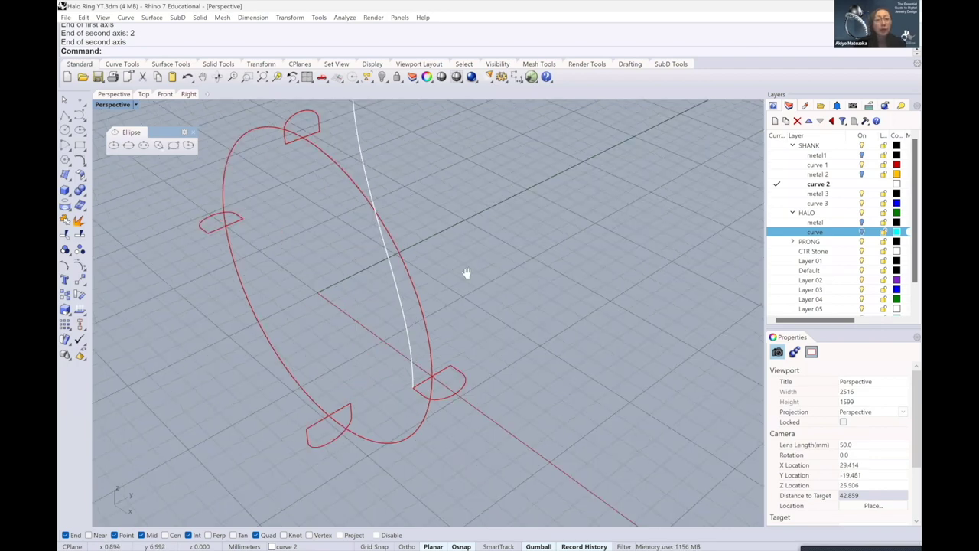
{"action": "right_click_drag", "start_coordinate": [502, 301], "coordinate": [500, 294]}
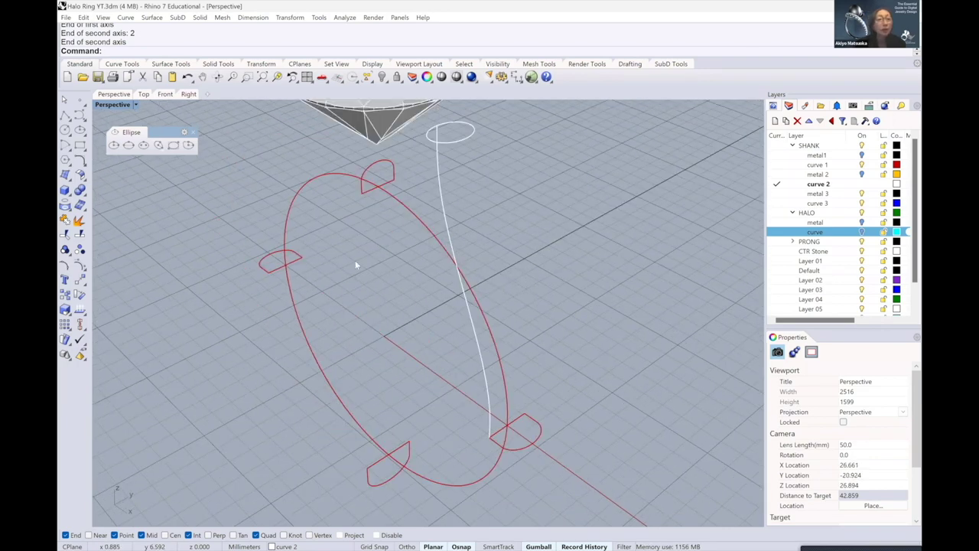
{"action": "right_click_drag", "start_coordinate": [355, 265], "coordinate": [337, 252]}
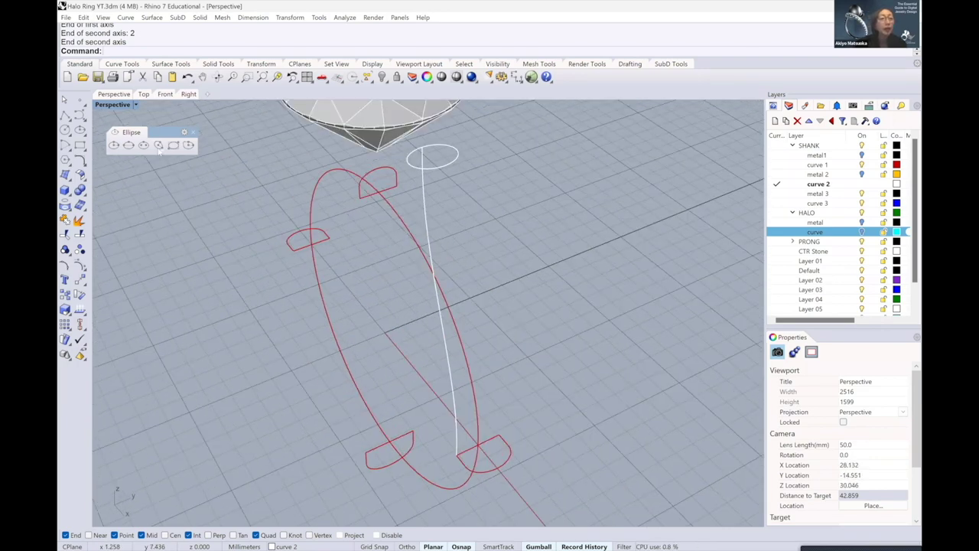
{"action": "left_click", "coordinate": [166, 94]}
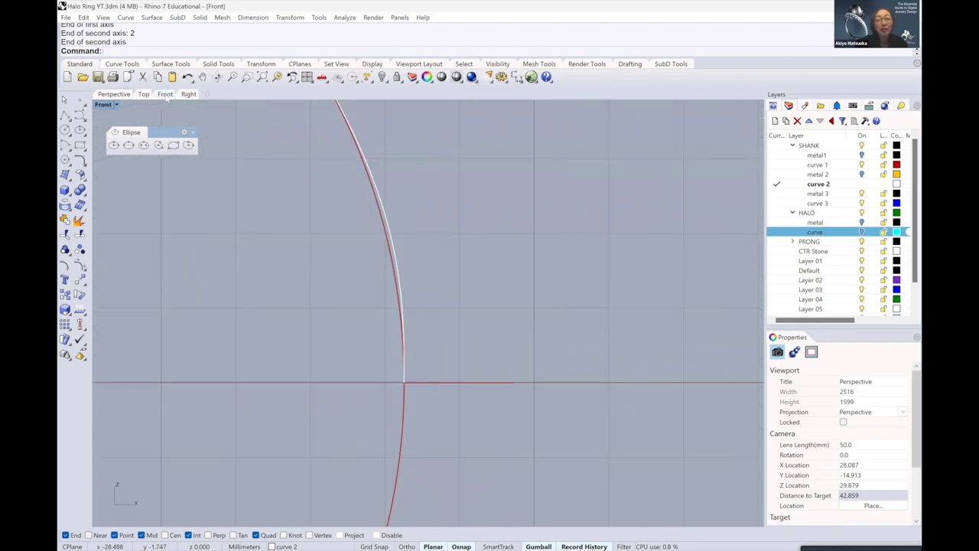
Show all four viewports and zoom out the Front view to center the ring and diamond
{"action": "double_click", "coordinate": [118, 105]}
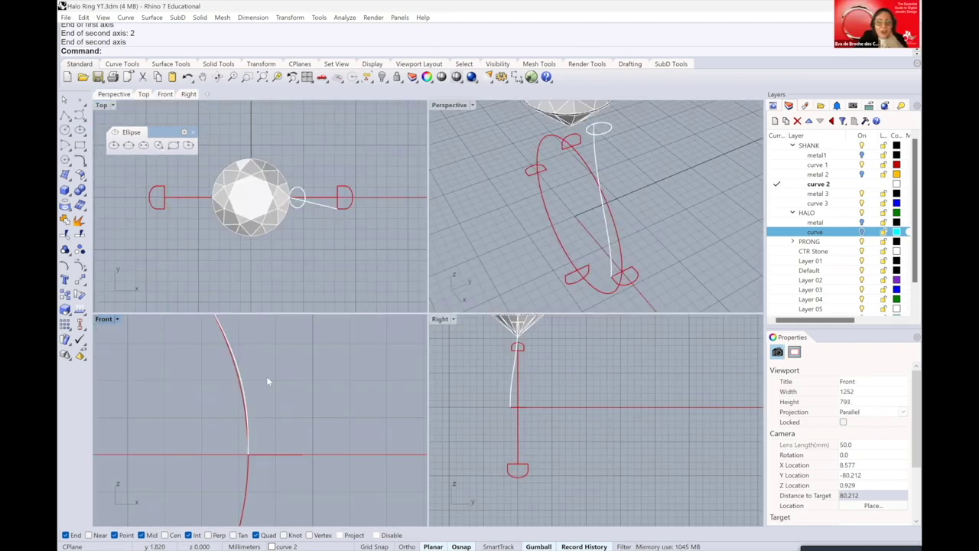
{"action": "scroll", "coordinate": [271, 376], "scroll_direction": "down", "scroll_amount": 1}
{"action": "scroll", "coordinate": [276, 377], "scroll_direction": "down", "scroll_amount": 1}
{"action": "scroll", "coordinate": [285, 371], "scroll_direction": "down", "scroll_amount": 2}
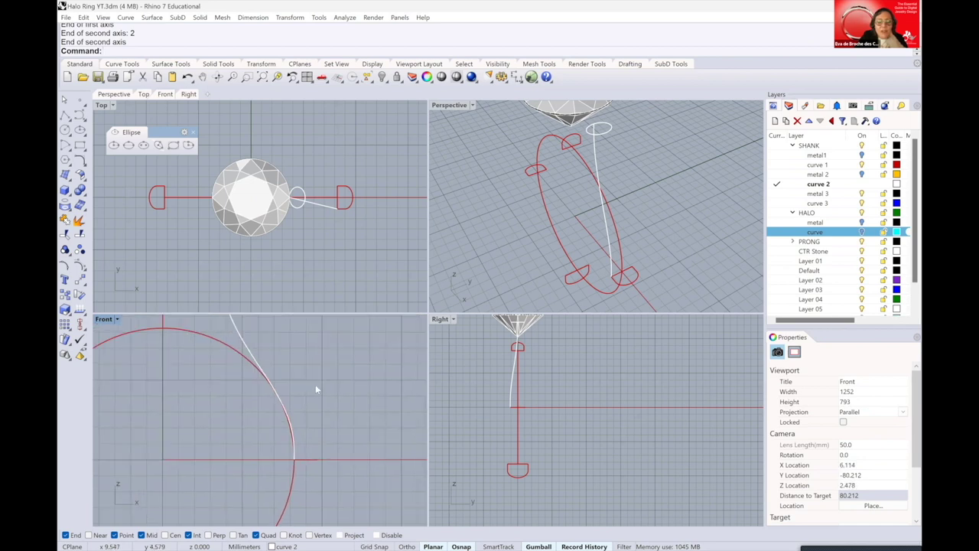
{"action": "scroll", "coordinate": [348, 437], "scroll_direction": "down", "scroll_amount": 1}
{"action": "scroll", "coordinate": [328, 397], "scroll_direction": "down", "scroll_amount": 1}
{"action": "scroll", "coordinate": [328, 401], "scroll_direction": "down", "scroll_amount": 2}
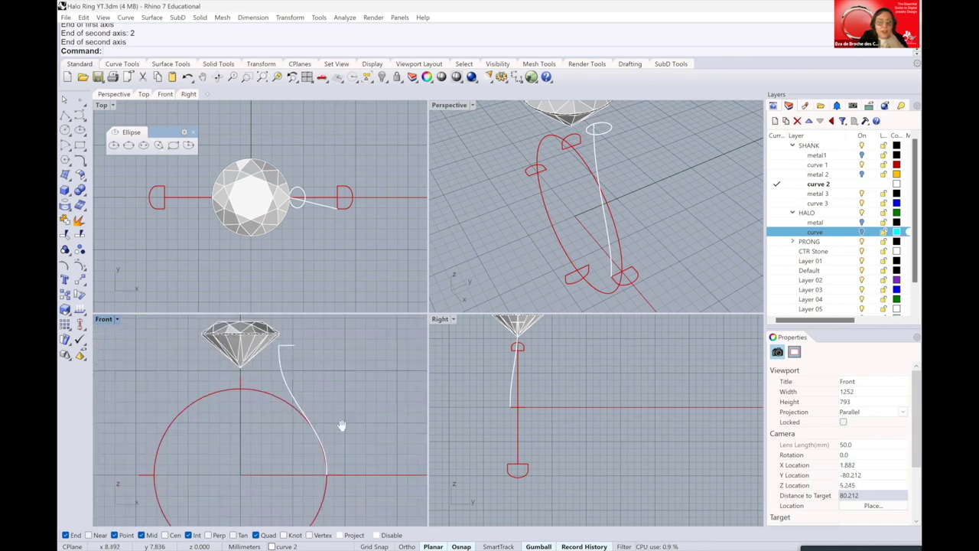
{"action": "right_click_drag", "start_coordinate": [330, 397], "coordinate": [337, 424]}
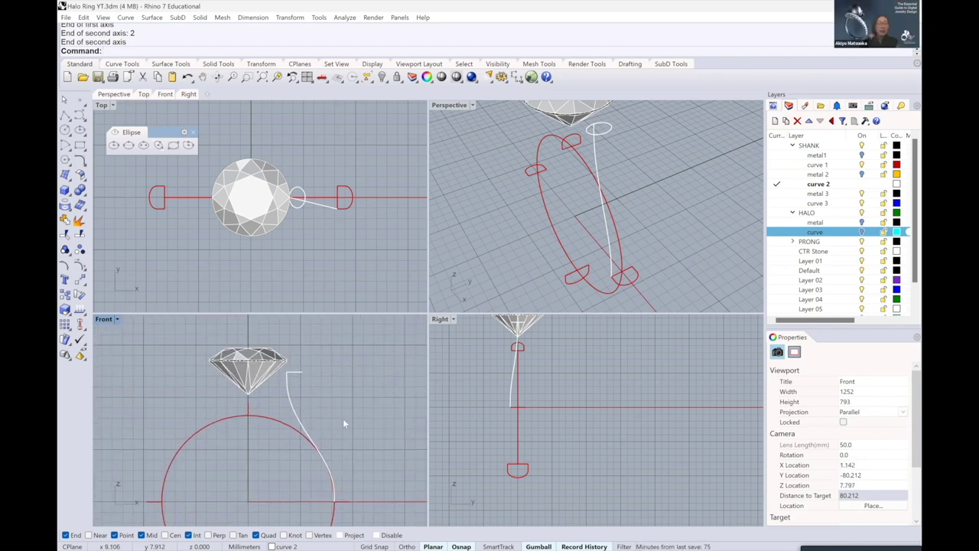
Frame the shank profile in the side and front views and bring up the Transform toolbar
{"action": "scroll", "coordinate": [301, 394], "scroll_direction": "up", "scroll_amount": 1}
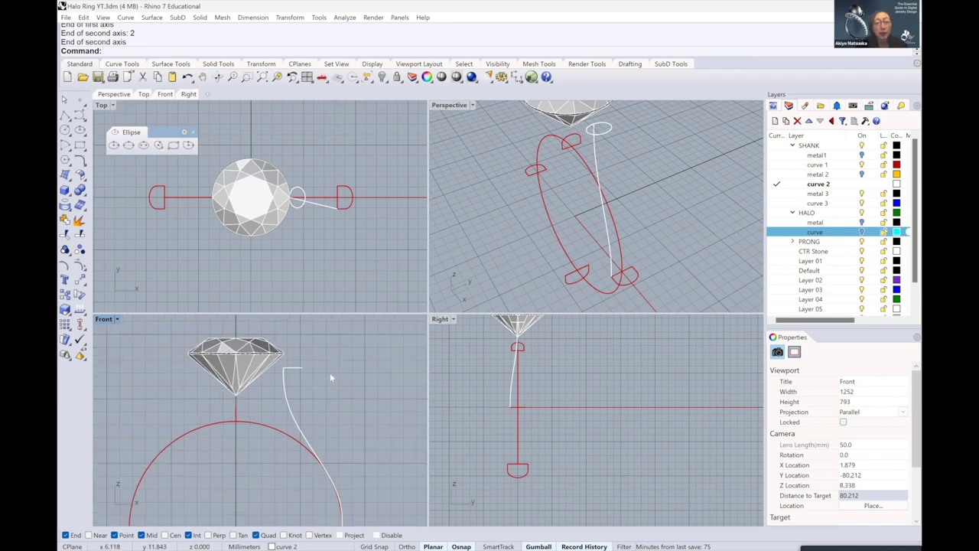
{"action": "right_click_drag", "start_coordinate": [318, 378], "coordinate": [352, 362]}
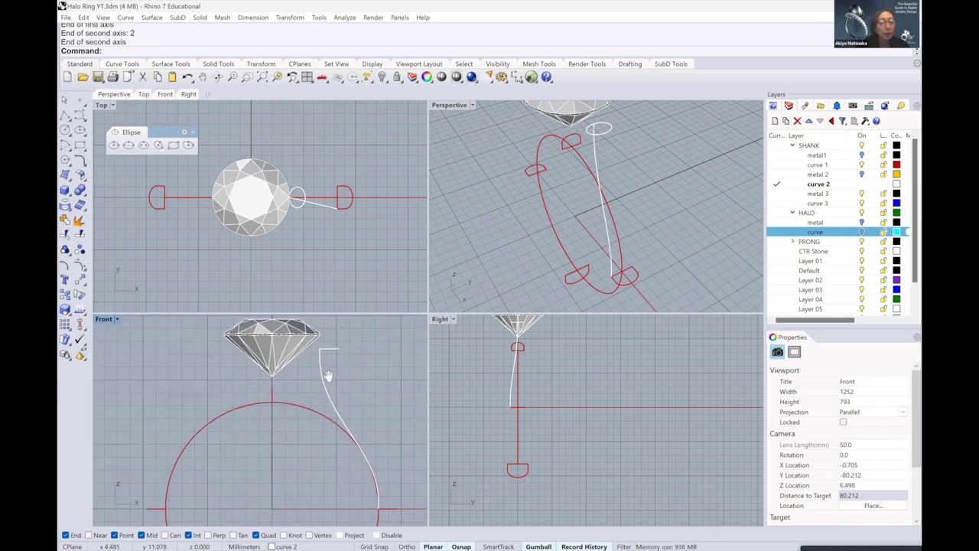
{"action": "right_click_drag", "start_coordinate": [515, 358], "coordinate": [549, 397]}
{"action": "scroll", "coordinate": [549, 396], "scroll_direction": "up", "scroll_amount": 2}
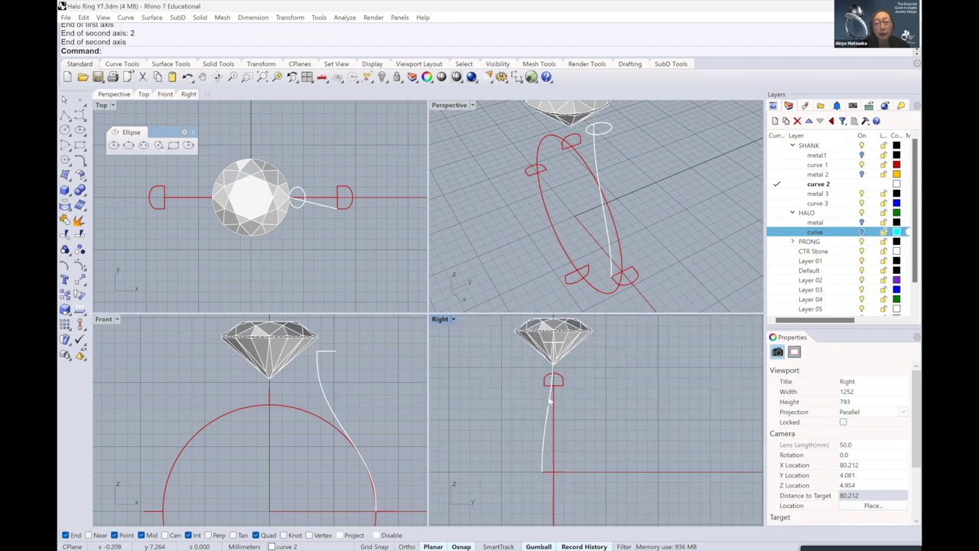
{"action": "scroll", "coordinate": [554, 379], "scroll_direction": "up", "scroll_amount": 1}
{"action": "scroll", "coordinate": [557, 361], "scroll_direction": "up", "scroll_amount": 2}
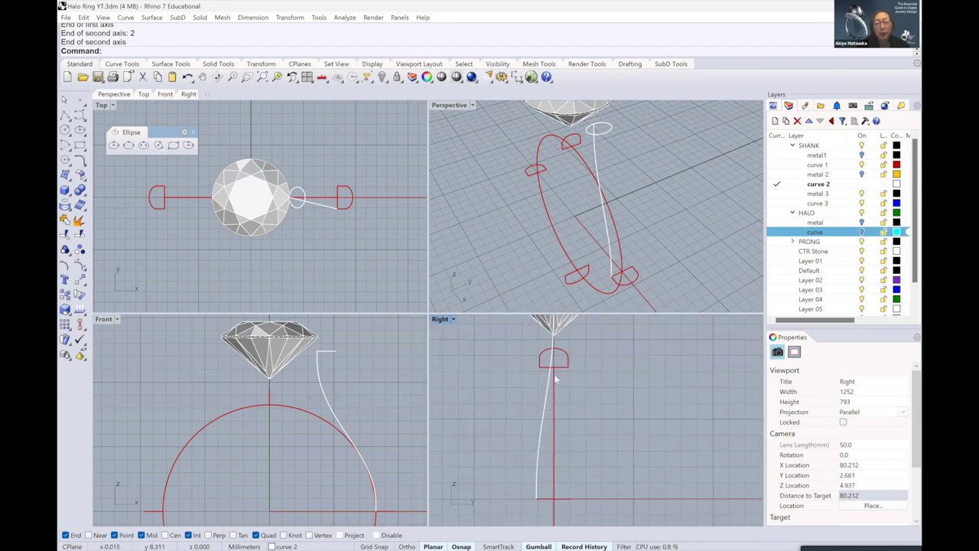
{"action": "right_click_drag", "start_coordinate": [374, 458], "coordinate": [368, 439]}
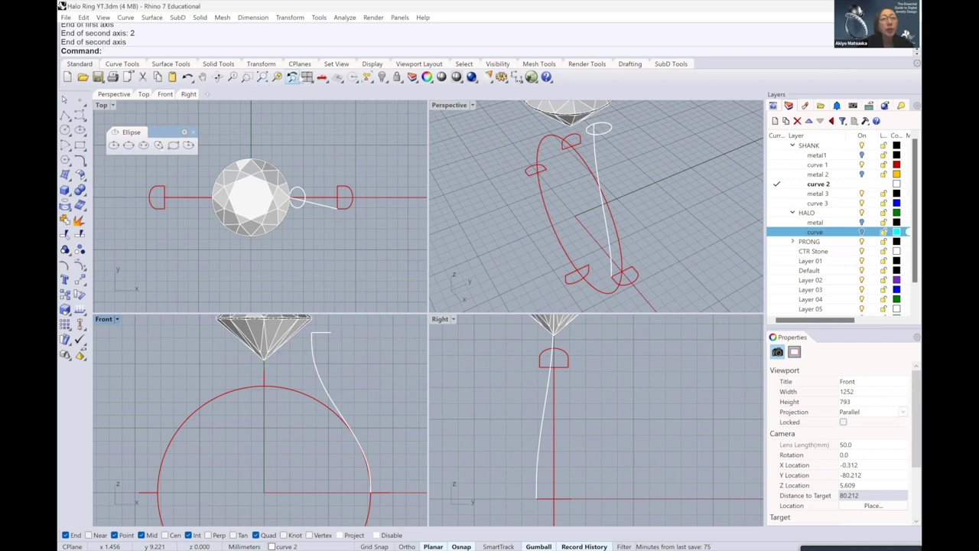
{"action": "left_click", "coordinate": [253, 66]}
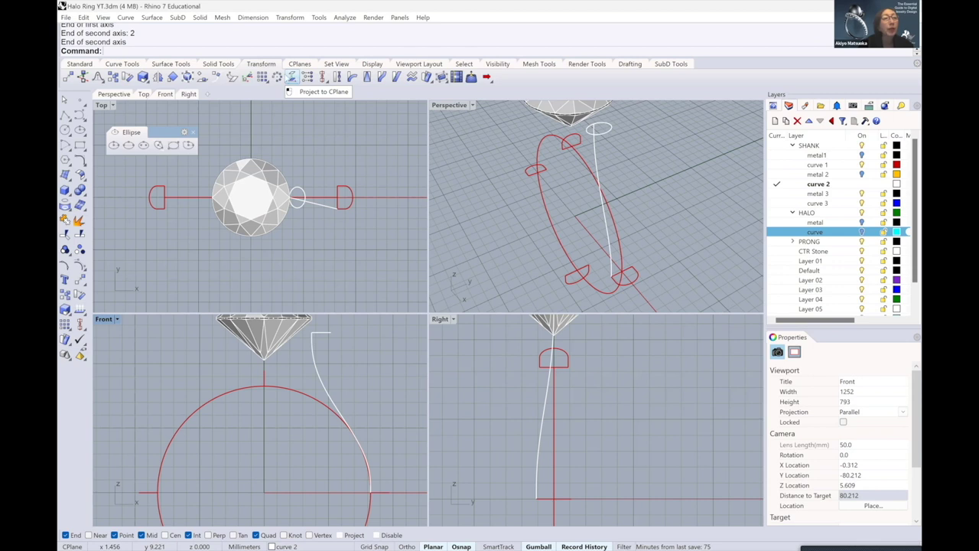
Project the white shank curve flat onto the construction plane, deleting the original curve
{"action": "left_click", "coordinate": [291, 77]}
{"action": "right_click_drag", "start_coordinate": [317, 369], "coordinate": [319, 366]}
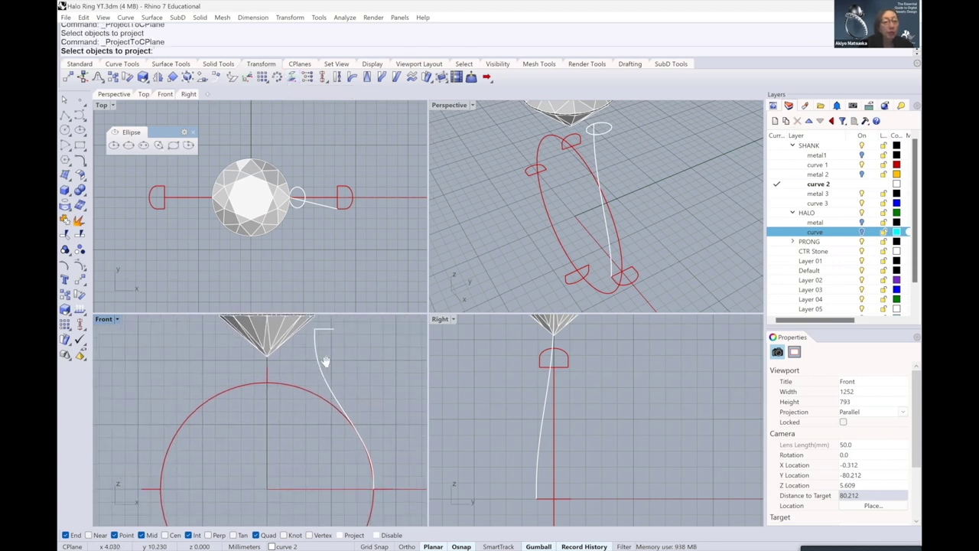
{"action": "scroll", "coordinate": [317, 364], "scroll_direction": "up", "scroll_amount": 1}
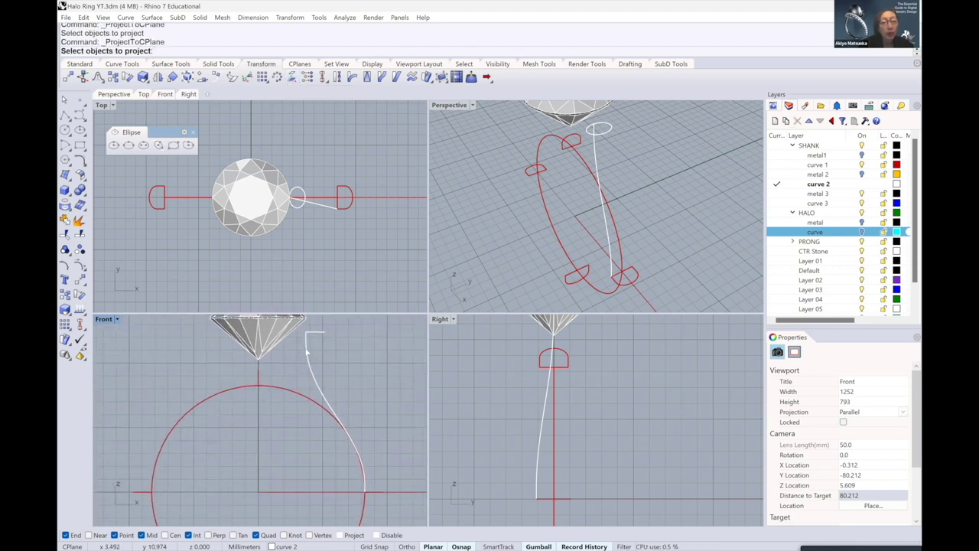
{"action": "scroll", "coordinate": [307, 357], "scroll_direction": "up", "scroll_amount": 1}
{"action": "left_click", "coordinate": [309, 354]}
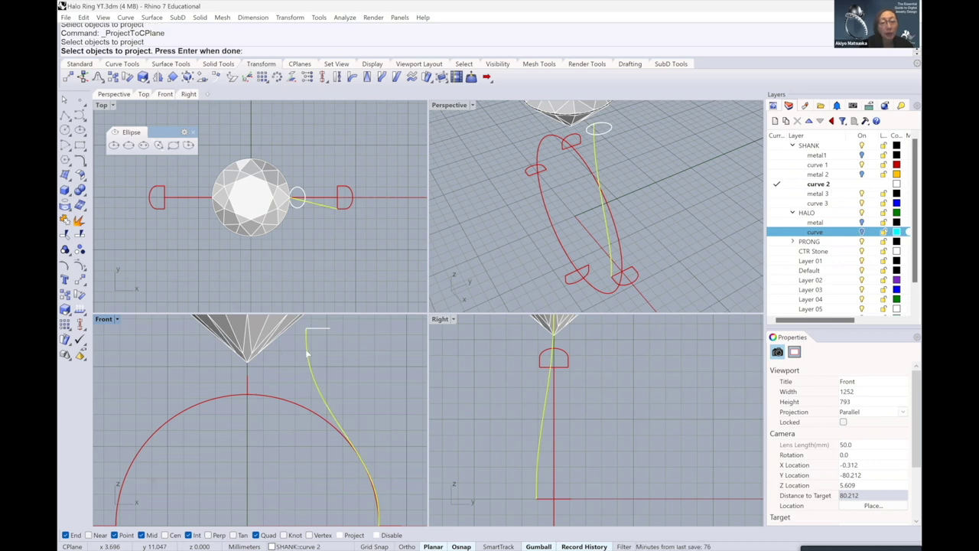
{"action": "key", "text": "Return"}
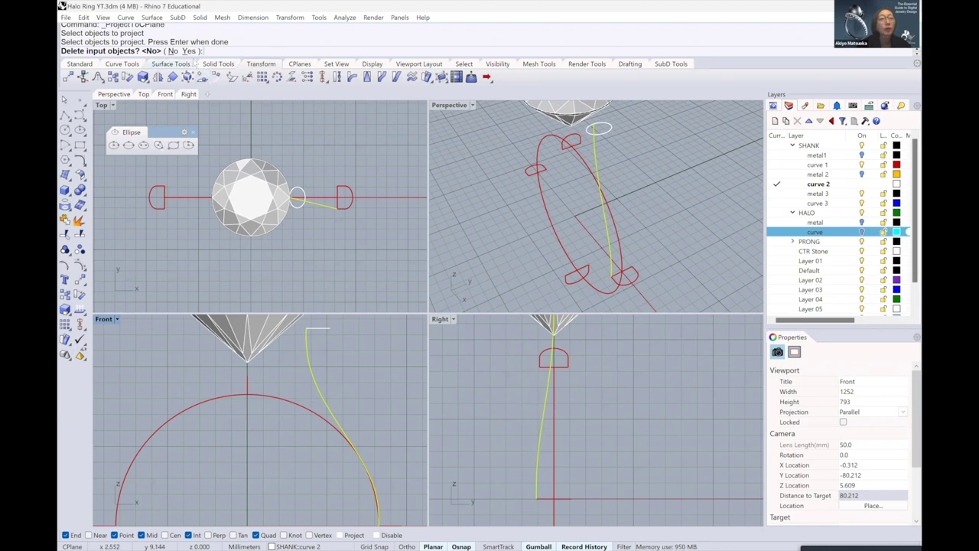
{"action": "left_click", "coordinate": [189, 51]}
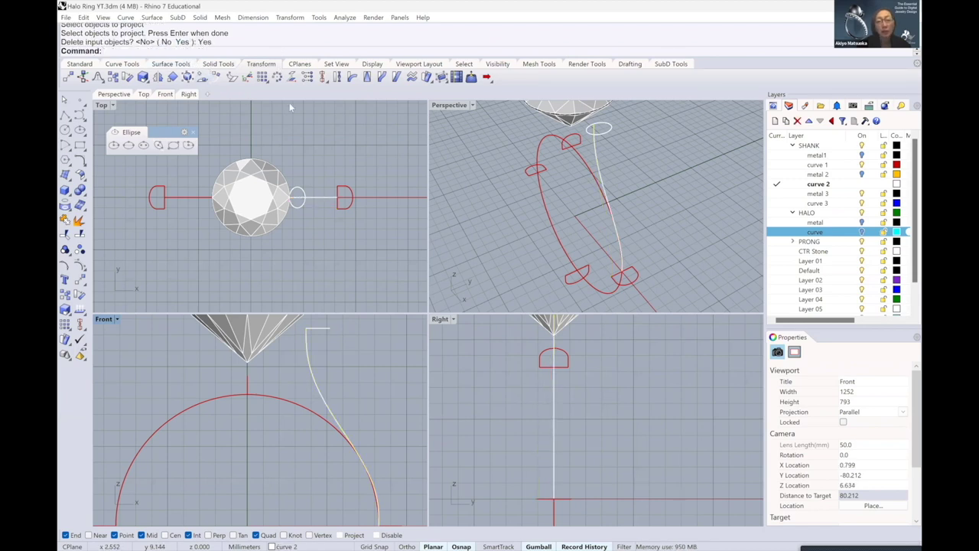
Pan and zoom the Right view to check the flattened shank curve
{"action": "mouse_move", "coordinate": [563, 461]}
{"action": "right_mouse_down"}
{"action": "mouse_move", "coordinate": [562, 441]}
{"action": "mouse_move", "coordinate": [566, 460]}
{"action": "right_mouse_up"}
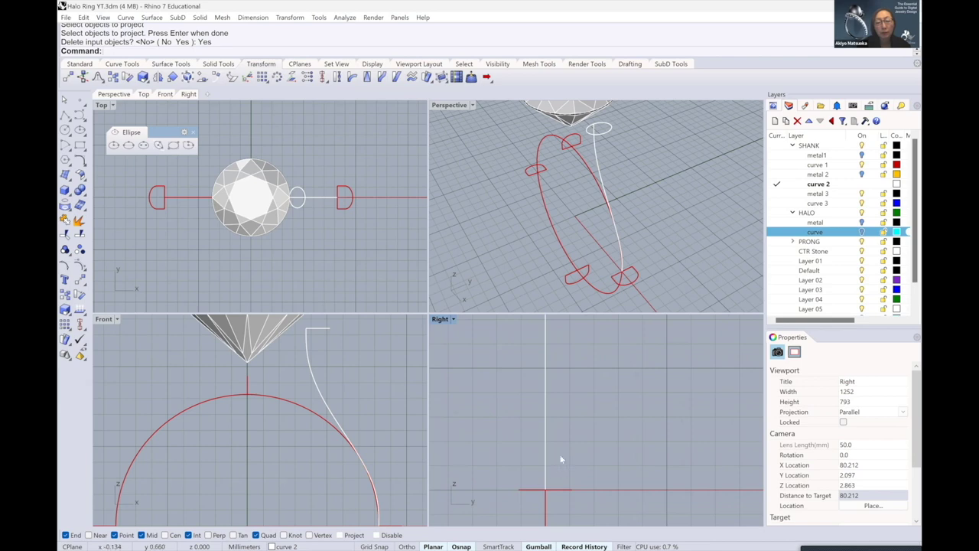
{"action": "right_click_drag", "start_coordinate": [406, 449], "coordinate": [410, 425]}
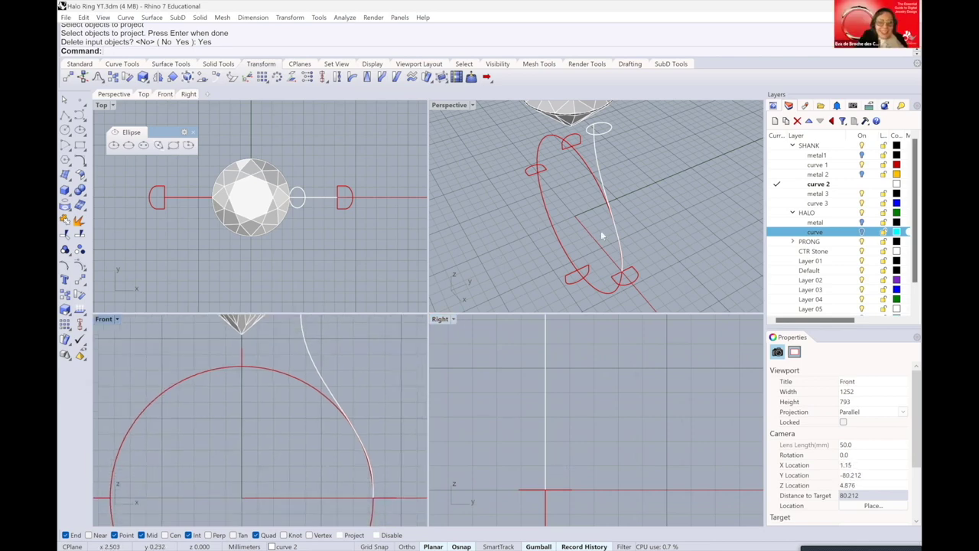
{"action": "scroll", "coordinate": [659, 243], "scroll_direction": "up", "scroll_amount": 3}
{"action": "scroll", "coordinate": [660, 244], "scroll_direction": "up", "scroll_amount": 2}
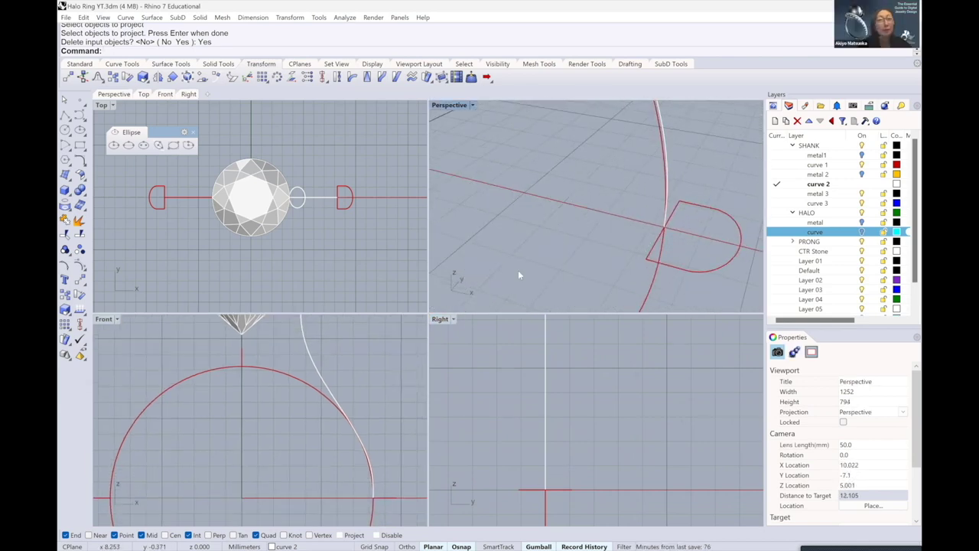
{"action": "scroll", "coordinate": [513, 265], "scroll_direction": "down", "scroll_amount": 2}
{"action": "scroll", "coordinate": [513, 264], "scroll_direction": "down", "scroll_amount": 2}
{"action": "scroll", "coordinate": [513, 265], "scroll_direction": "down", "scroll_amount": 2}
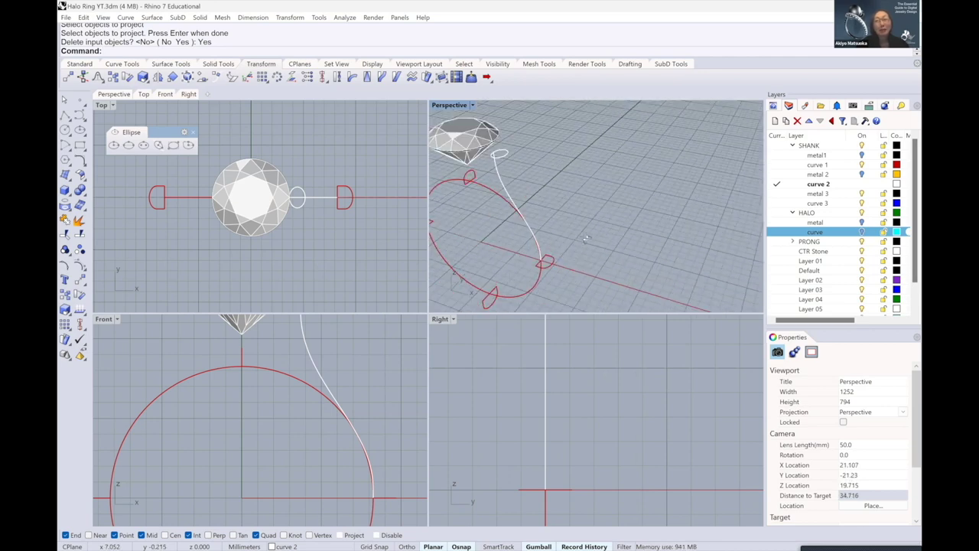
{"action": "scroll", "coordinate": [513, 264], "scroll_direction": "down", "scroll_amount": 2}
{"action": "scroll", "coordinate": [446, 125], "scroll_direction": "down", "scroll_amount": 2}
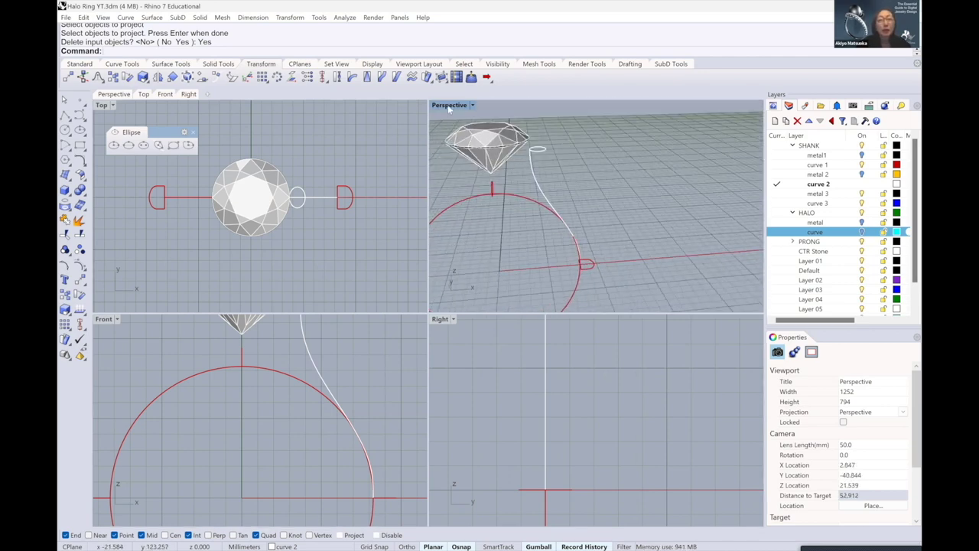
Maximize the Perspective viewport and zoom to frame the gem and ring circle
{"action": "key", "text": "ctrl+m"}
{"action": "scroll", "coordinate": [400, 437], "scroll_direction": "up", "scroll_amount": 3}
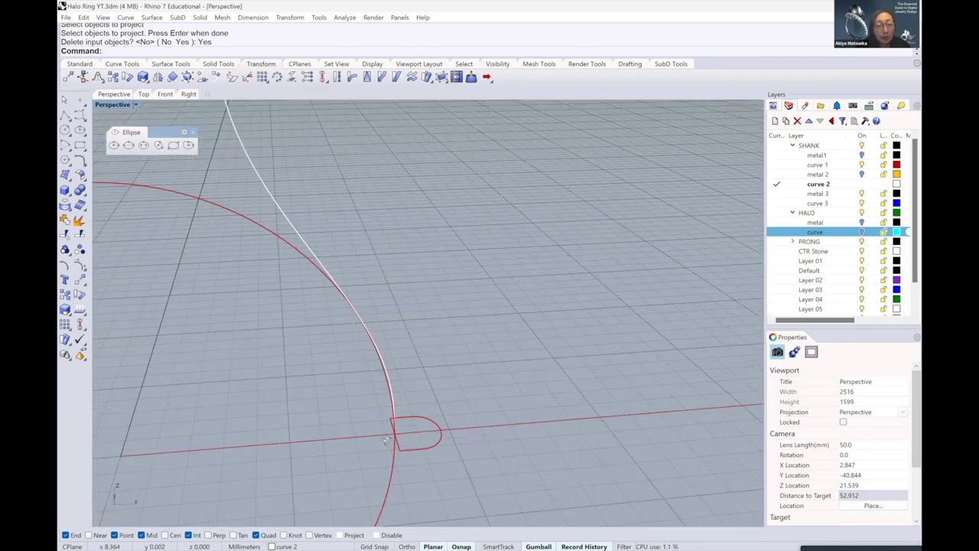
{"action": "scroll", "coordinate": [385, 440], "scroll_direction": "up", "scroll_amount": 2}
{"action": "scroll", "coordinate": [374, 355], "scroll_direction": "down", "scroll_amount": 3}
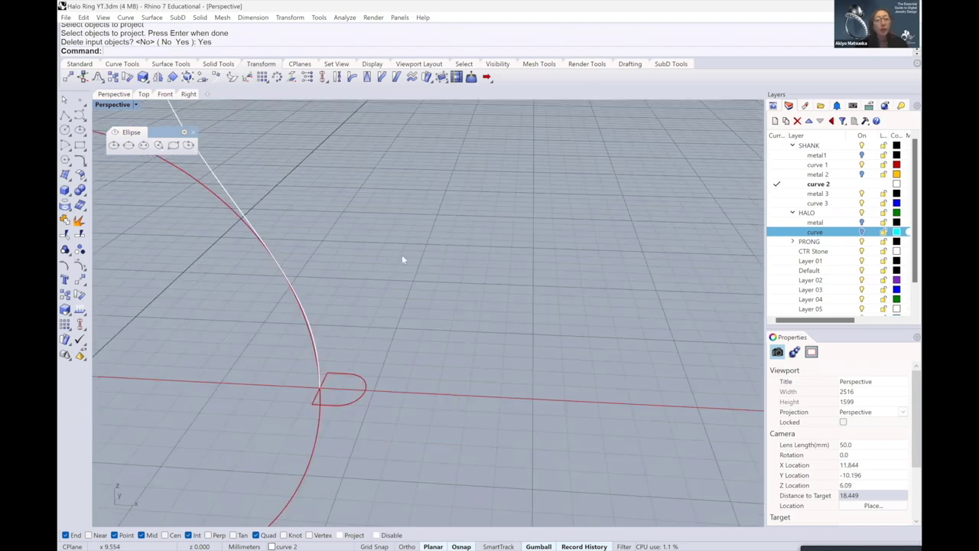
{"action": "scroll", "coordinate": [401, 254], "scroll_direction": "down", "scroll_amount": 1}
{"action": "scroll", "coordinate": [401, 255], "scroll_direction": "down", "scroll_amount": 3}
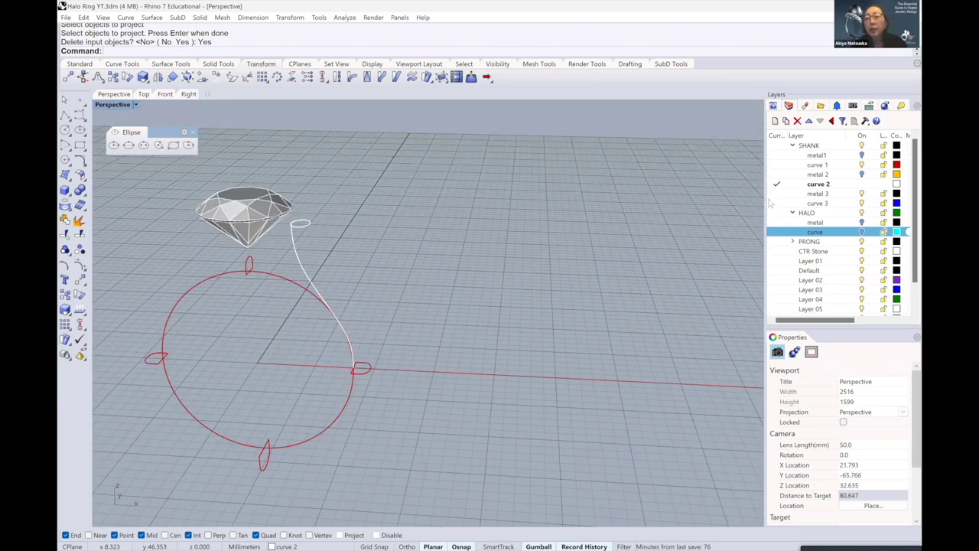
{"action": "key", "text": "ctrl+Left"}
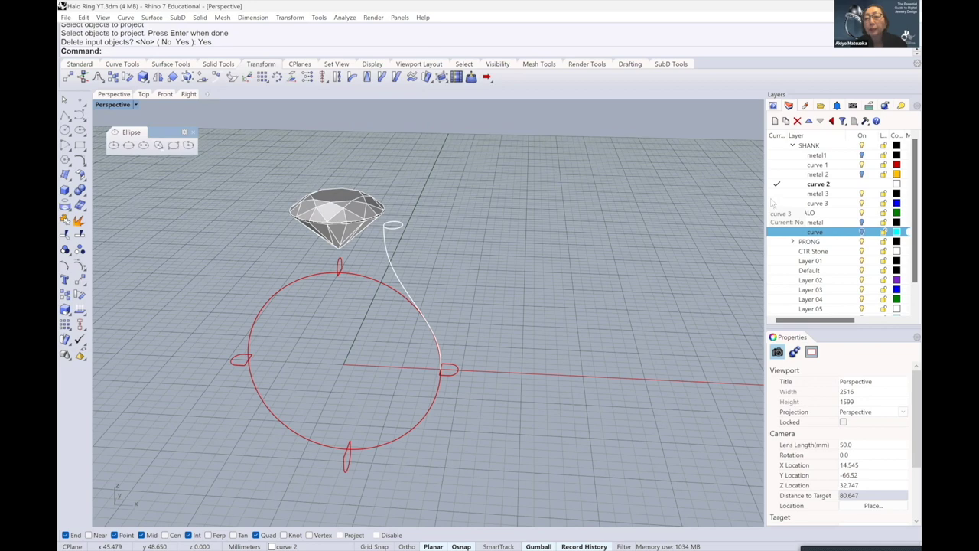
Make metal 3 current and start a one-rail sweep along the flattened curve with the small profile
{"action": "left_click", "coordinate": [776, 193]}
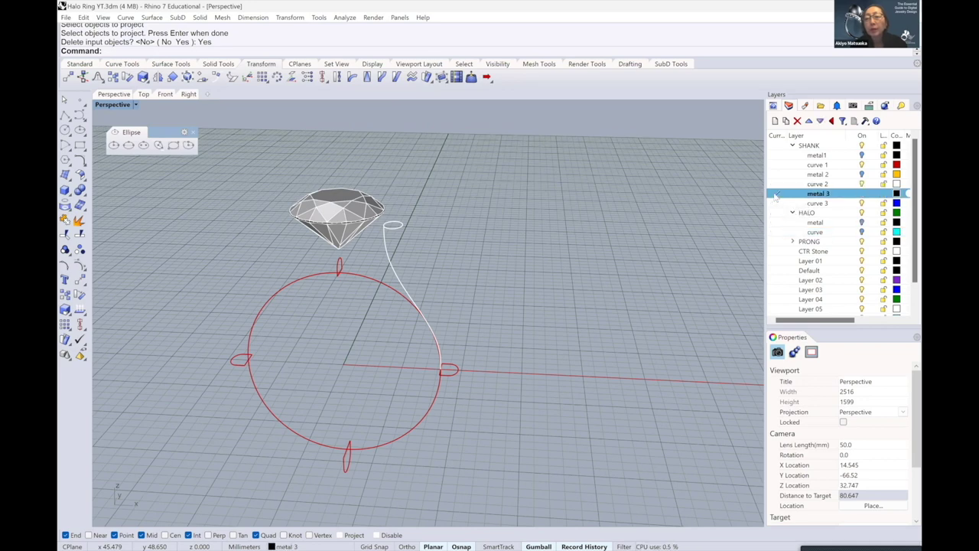
{"action": "key", "text": "ctrl+Up"}
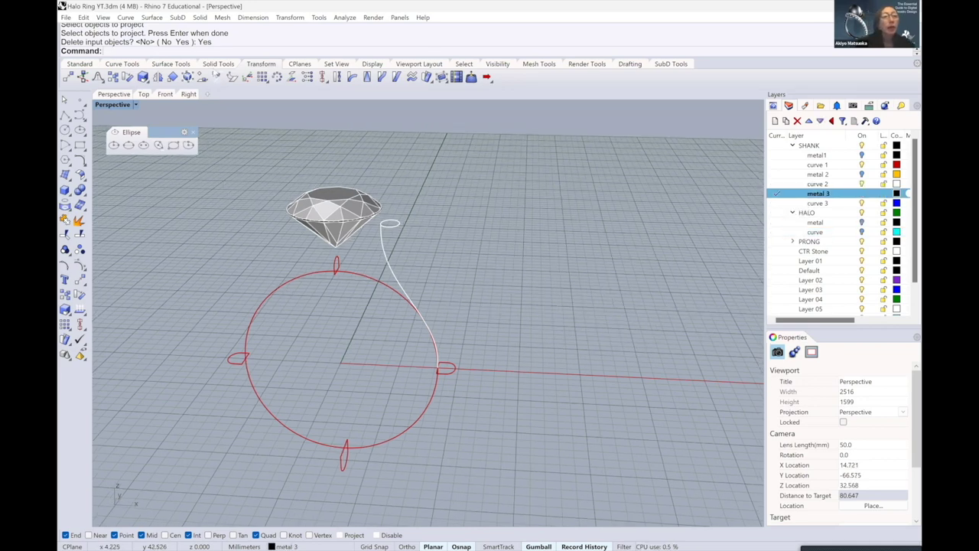
{"action": "left_click", "coordinate": [218, 64]}
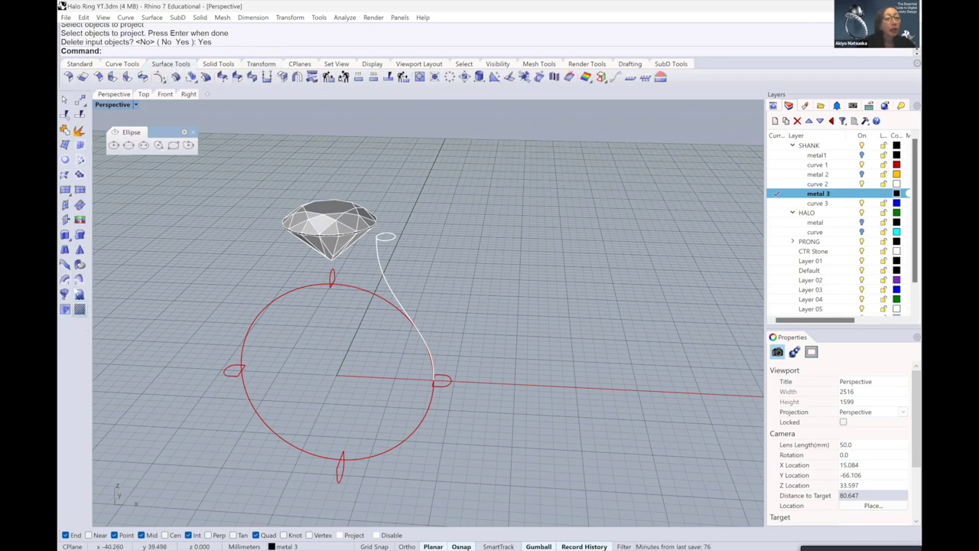
{"action": "left_click", "coordinate": [381, 249]}
{"action": "scroll", "coordinate": [388, 245], "scroll_direction": "up", "scroll_amount": 3}
{"action": "left_click", "coordinate": [476, 465]}
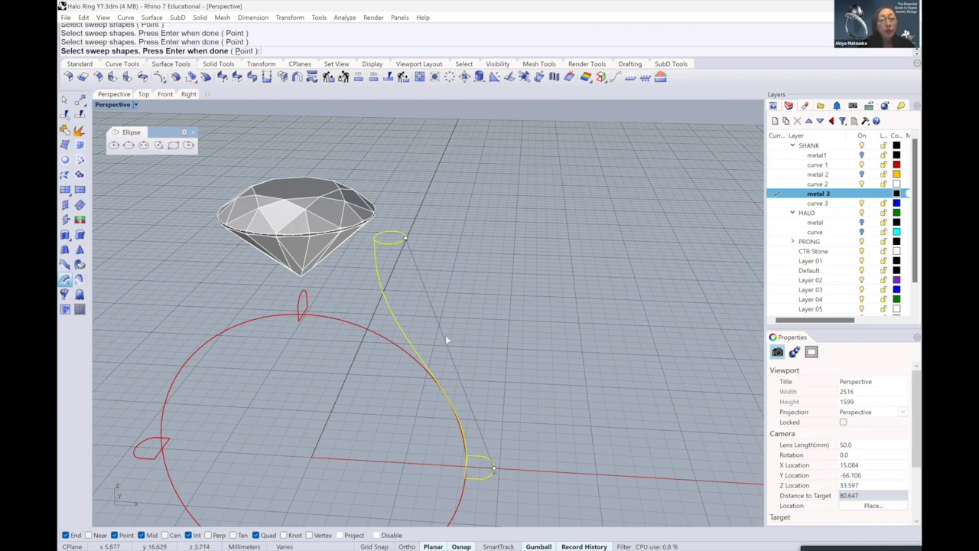
{"action": "key", "text": "Return"}
Align the profile seam and accept the sweep options to build the shank arm
{"action": "left_click_drag", "start_coordinate": [406, 239], "coordinate": [375, 237]}
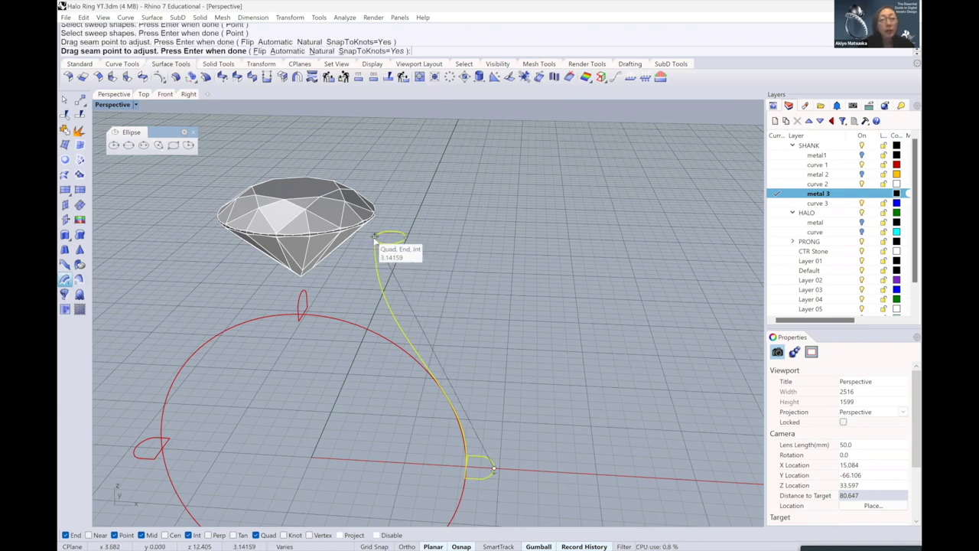
{"action": "scroll", "coordinate": [375, 238], "scroll_direction": "down", "scroll_amount": 2}
{"action": "scroll", "coordinate": [367, 281], "scroll_direction": "down", "scroll_amount": 2}
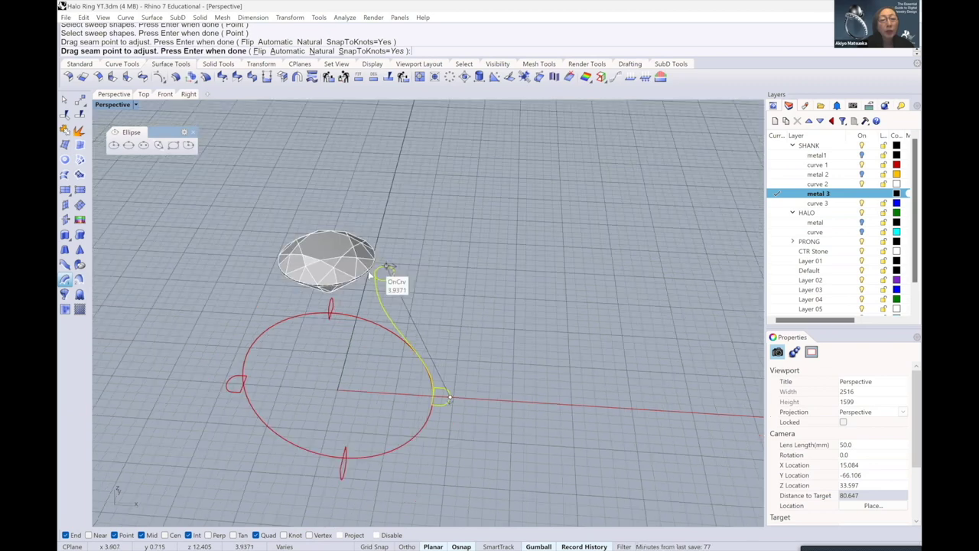
{"action": "scroll", "coordinate": [371, 269], "scroll_direction": "up", "scroll_amount": 2}
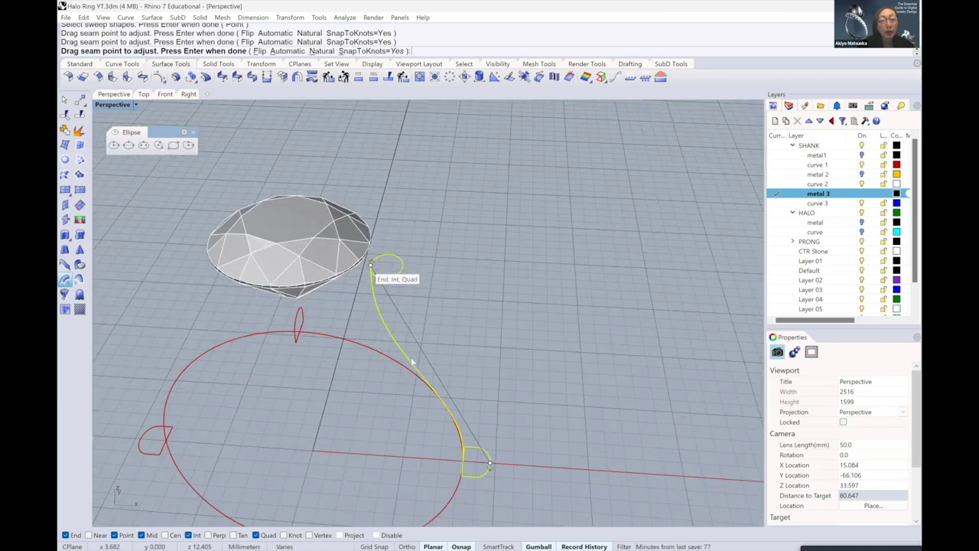
{"action": "scroll", "coordinate": [413, 364], "scroll_direction": "down", "scroll_amount": 2}
{"action": "scroll", "coordinate": [435, 371], "scroll_direction": "up", "scroll_amount": 2}
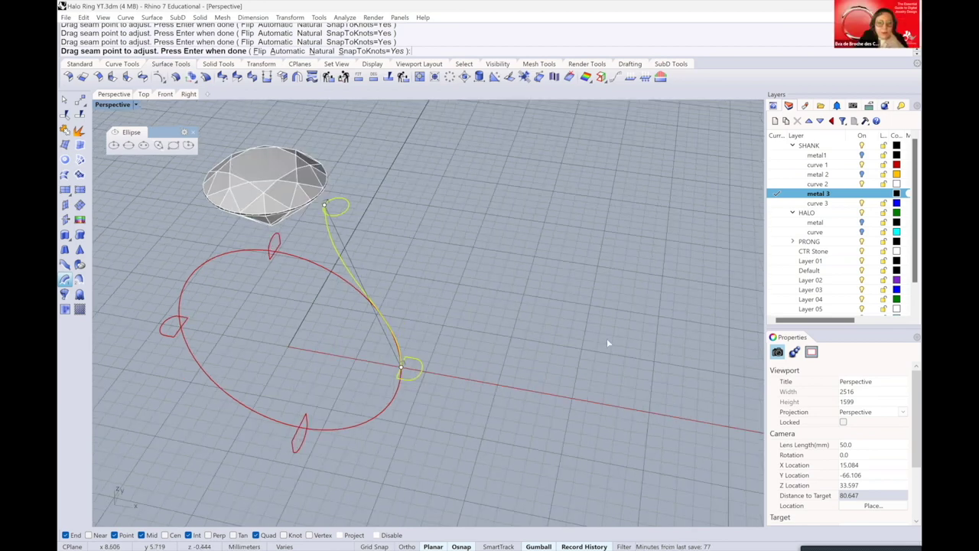
{"action": "key", "text": "Return"}
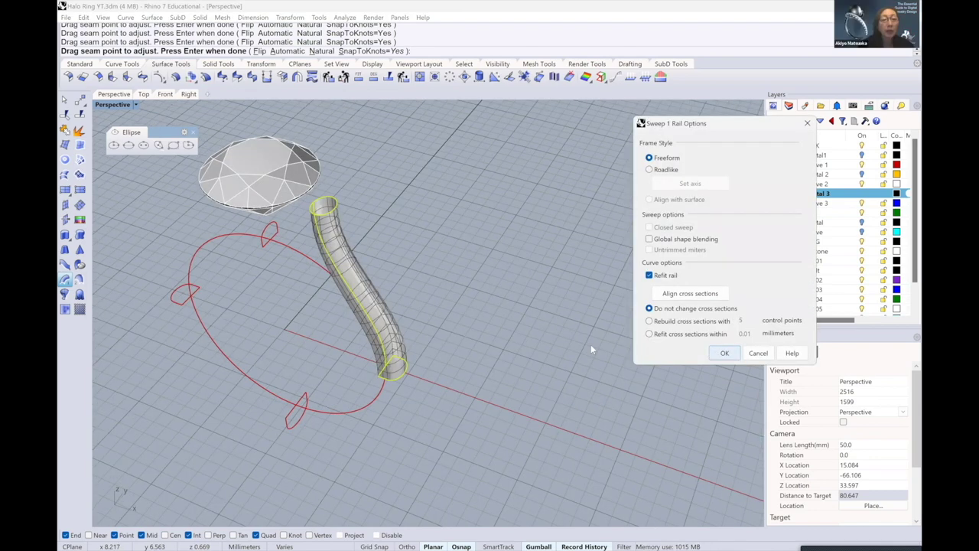
{"action": "key", "text": "Return"}
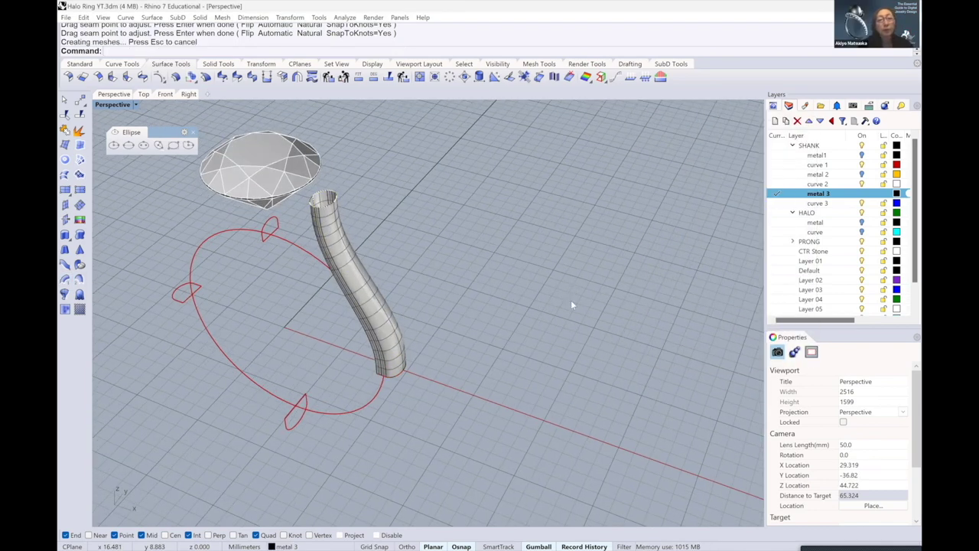
{"action": "mouse_move", "coordinate": [570, 305]}
{"action": "right_mouse_down"}
{"action": "mouse_move", "coordinate": [533, 257]}
{"action": "mouse_move", "coordinate": [569, 273]}
{"action": "right_mouse_up"}
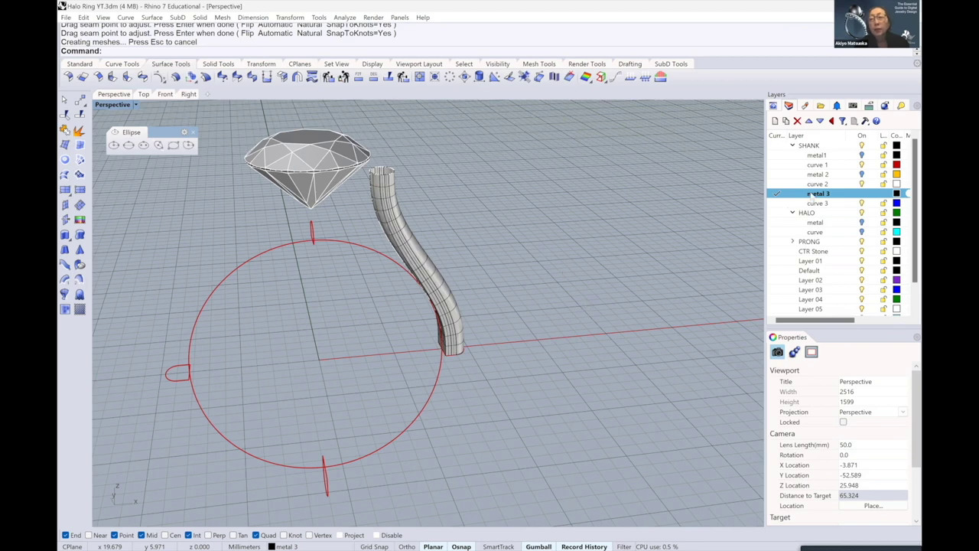
Toggle the halo metal layer off and on and zoom toward the head/shank junction
{"action": "key", "text": "Down"}
{"action": "key", "text": "Down"}
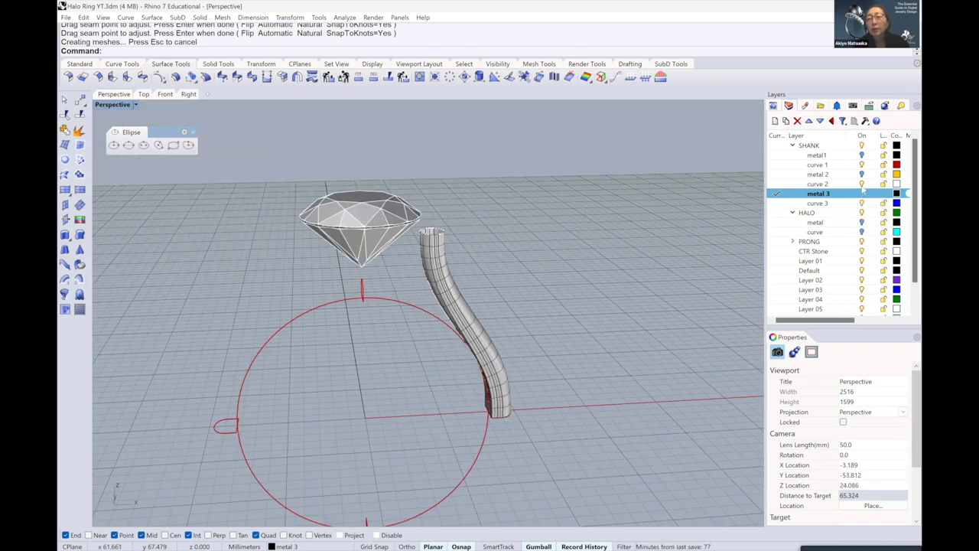
{"action": "left_click", "coordinate": [869, 223]}
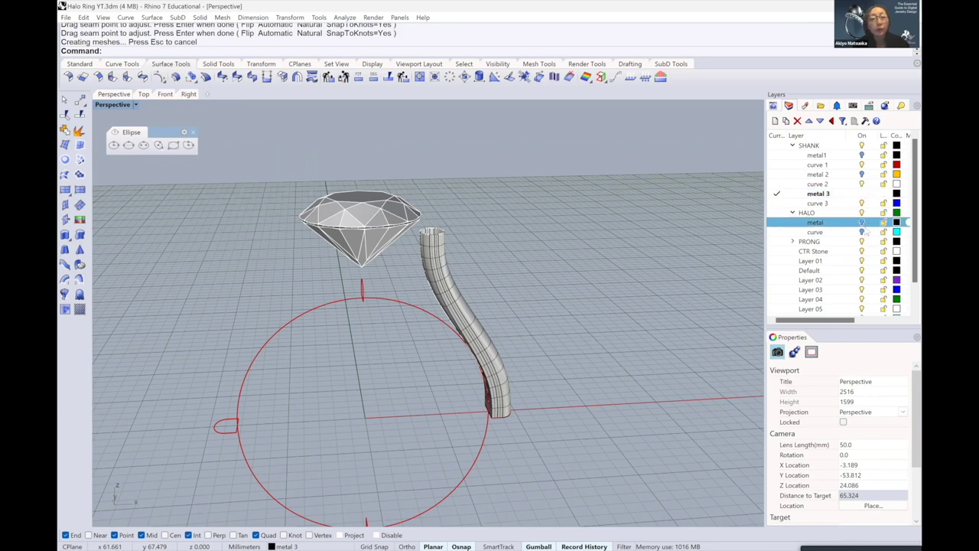
{"action": "left_click", "coordinate": [863, 223]}
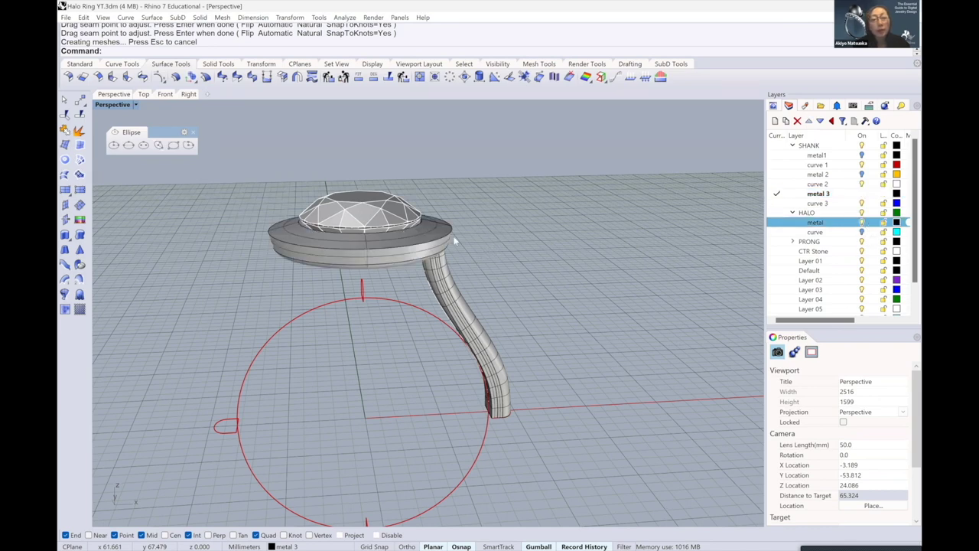
{"action": "scroll", "coordinate": [456, 241], "scroll_direction": "up", "scroll_amount": 2}
{"action": "scroll", "coordinate": [459, 240], "scroll_direction": "up", "scroll_amount": 2}
{"action": "scroll", "coordinate": [460, 239], "scroll_direction": "up", "scroll_amount": 2}
{"action": "scroll", "coordinate": [463, 240], "scroll_direction": "up", "scroll_amount": 2}
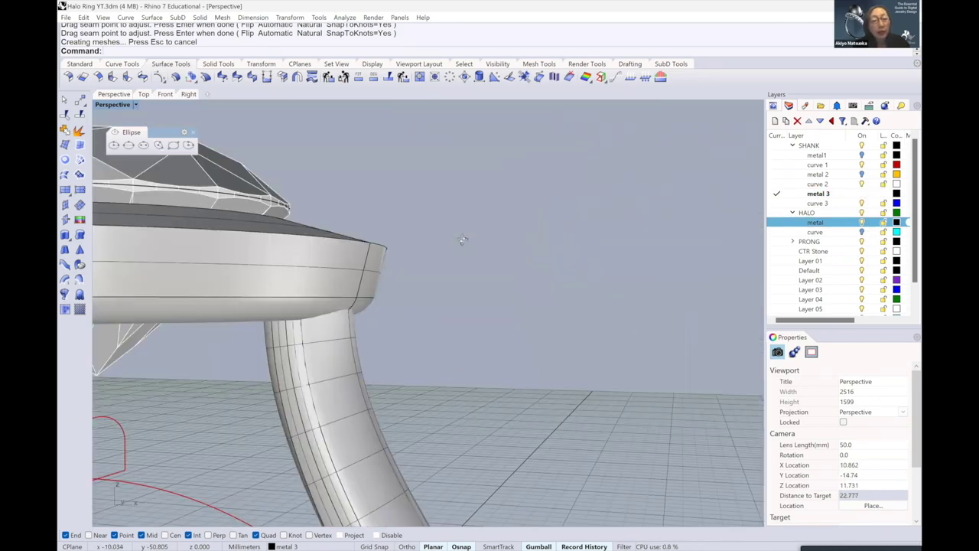
{"action": "scroll", "coordinate": [462, 239], "scroll_direction": "down", "scroll_amount": 1}
{"action": "scroll", "coordinate": [406, 254], "scroll_direction": "down", "scroll_amount": 1}
{"action": "scroll", "coordinate": [433, 267], "scroll_direction": "down", "scroll_amount": 2}
{"action": "scroll", "coordinate": [443, 264], "scroll_direction": "down", "scroll_amount": 2}
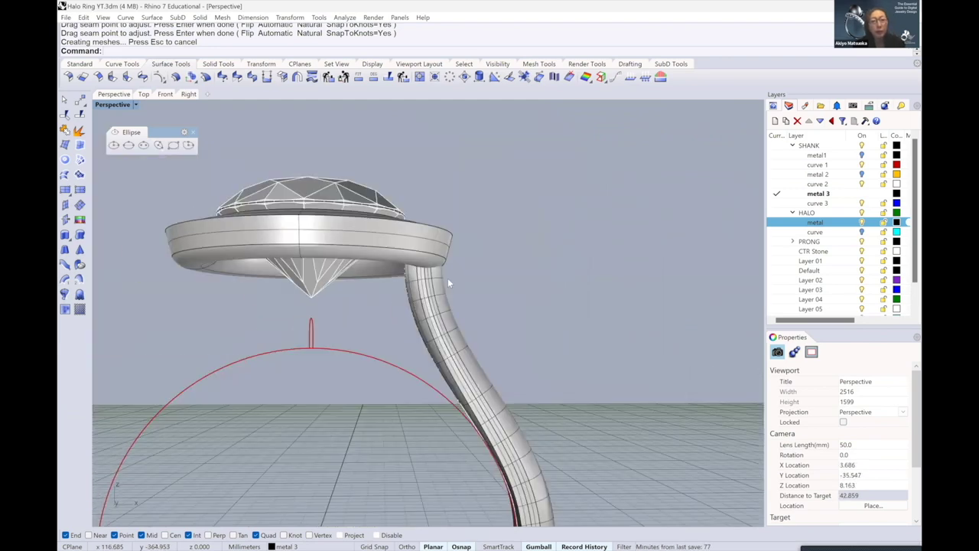
Zoom and orbit around where the shank meets the halo, then open the popup toolbar
{"action": "scroll", "coordinate": [444, 267], "scroll_direction": "up", "scroll_amount": 2}
{"action": "scroll", "coordinate": [436, 260], "scroll_direction": "up", "scroll_amount": 2}
{"action": "scroll", "coordinate": [431, 258], "scroll_direction": "up", "scroll_amount": 2}
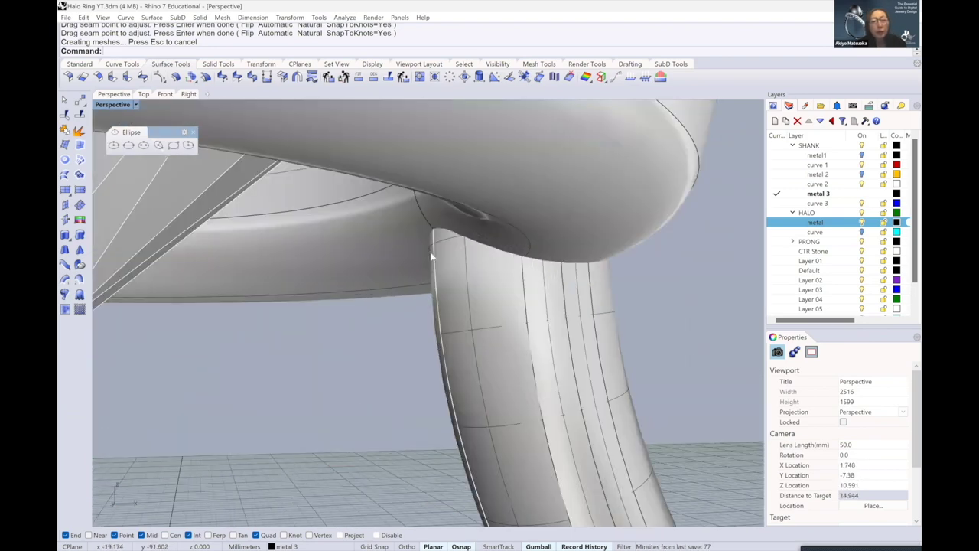
{"action": "scroll", "coordinate": [405, 278], "scroll_direction": "down", "scroll_amount": 1}
{"action": "scroll", "coordinate": [375, 302], "scroll_direction": "down", "scroll_amount": 1}
{"action": "scroll", "coordinate": [360, 314], "scroll_direction": "down", "scroll_amount": 1}
{"action": "scroll", "coordinate": [375, 305], "scroll_direction": "down", "scroll_amount": 1}
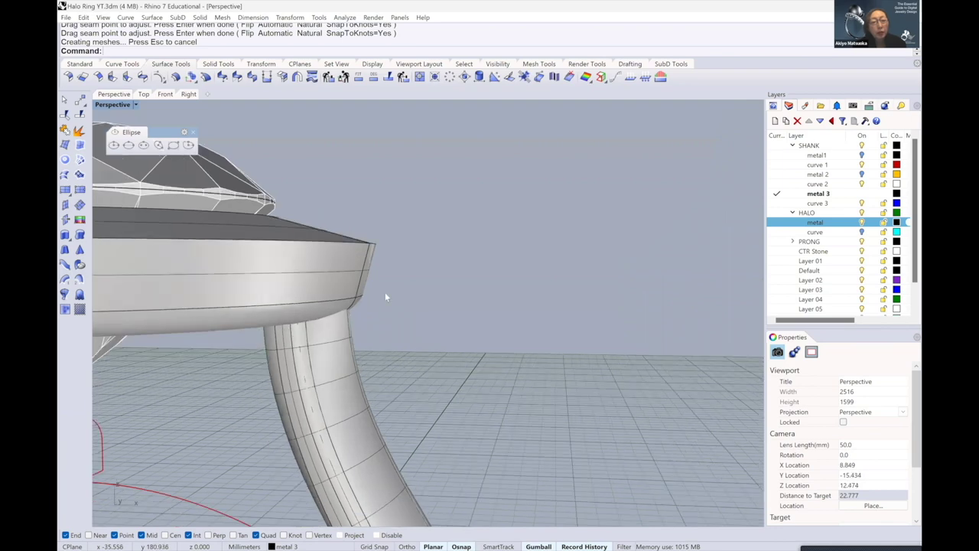
{"action": "scroll", "coordinate": [386, 291], "scroll_direction": "up", "scroll_amount": 1}
{"action": "scroll", "coordinate": [414, 279], "scroll_direction": "up", "scroll_amount": 1}
{"action": "scroll", "coordinate": [443, 272], "scroll_direction": "up", "scroll_amount": 1}
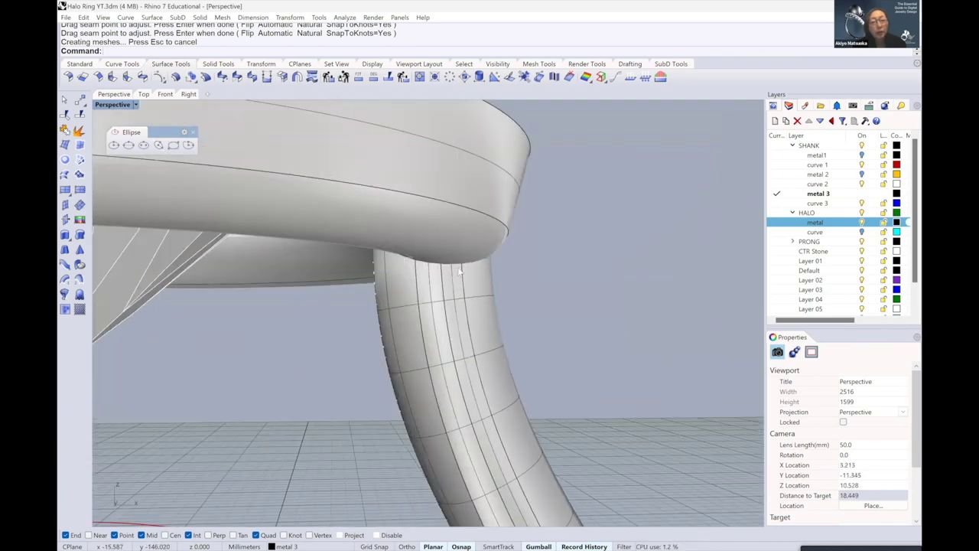
{"action": "scroll", "coordinate": [458, 272], "scroll_direction": "down", "scroll_amount": 1}
{"action": "scroll", "coordinate": [451, 271], "scroll_direction": "down", "scroll_amount": 1}
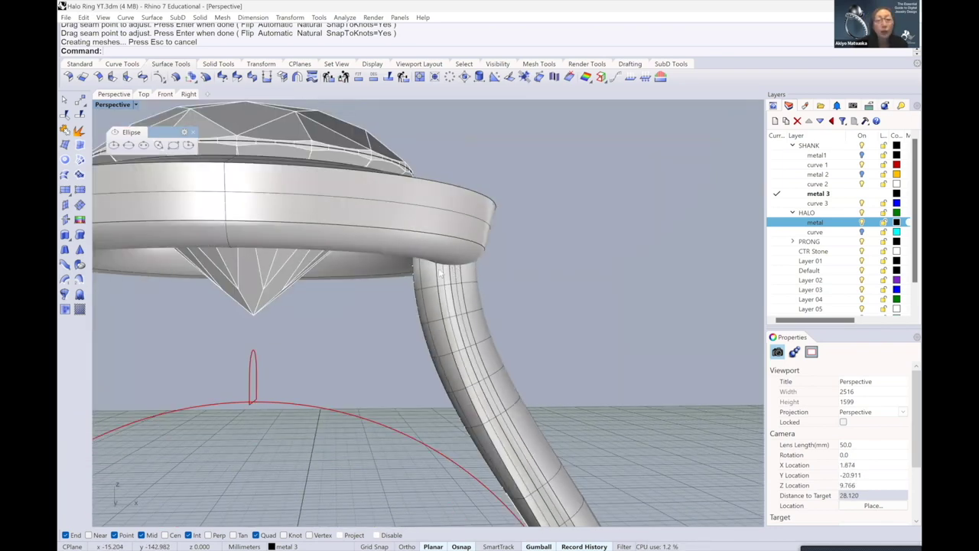
{"action": "right_click_drag", "start_coordinate": [441, 273], "coordinate": [420, 266]}
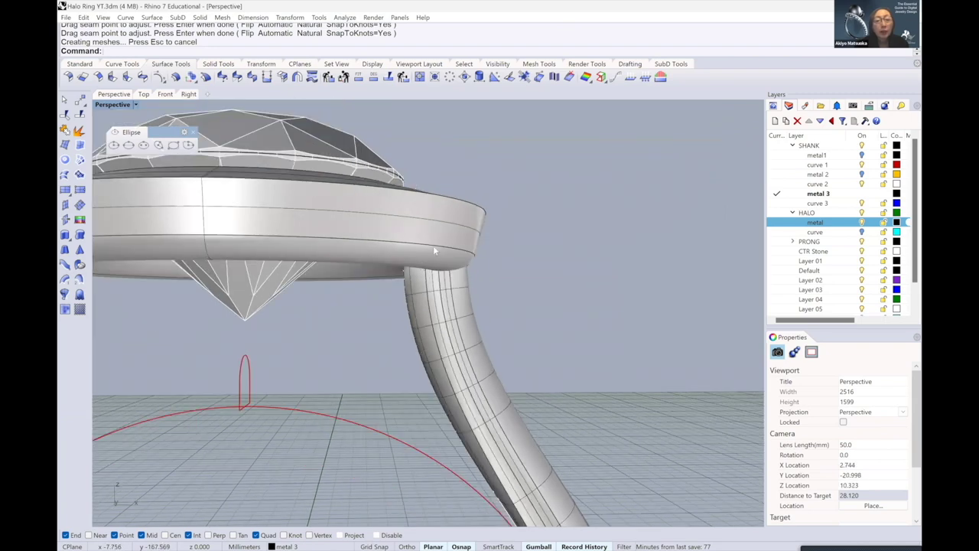
{"action": "middle_click", "coordinate": [482, 224]}
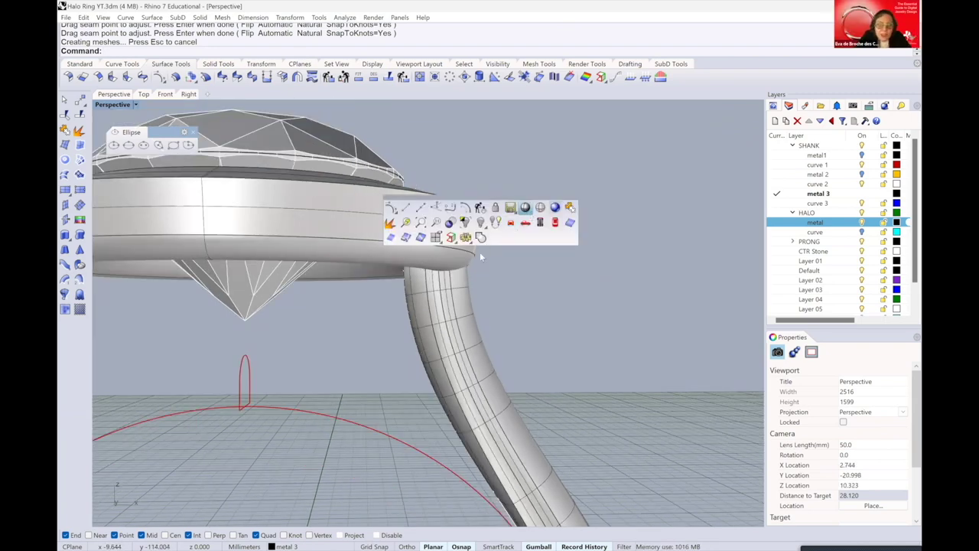
Switch to Wireframe display and select the ellipse profile at the top of the shank
{"action": "left_click", "coordinate": [480, 238]}
{"action": "right_click_drag", "start_coordinate": [406, 314], "coordinate": [396, 280]}
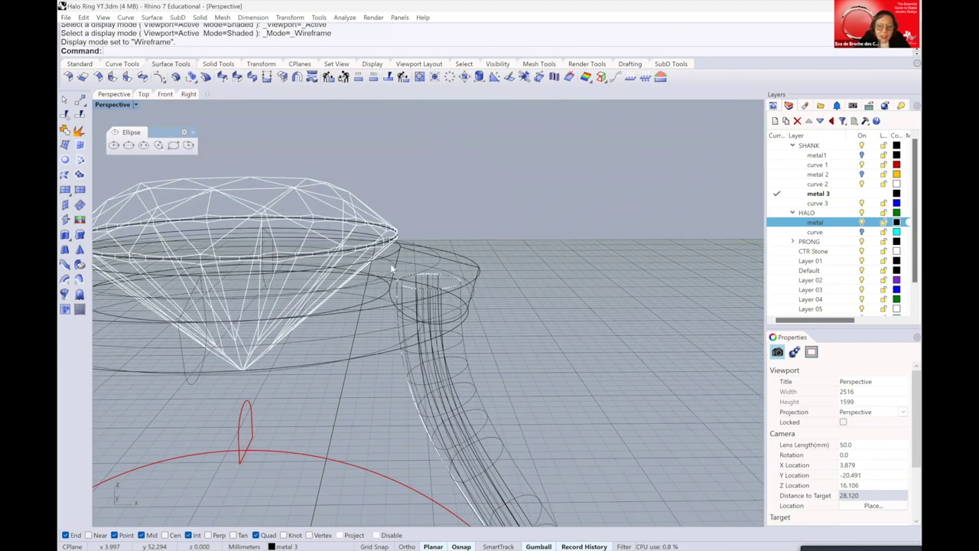
{"action": "scroll", "coordinate": [390, 268], "scroll_direction": "up", "scroll_amount": 3}
{"action": "scroll", "coordinate": [403, 253], "scroll_direction": "up", "scroll_amount": 2}
{"action": "left_click", "coordinate": [420, 279]}
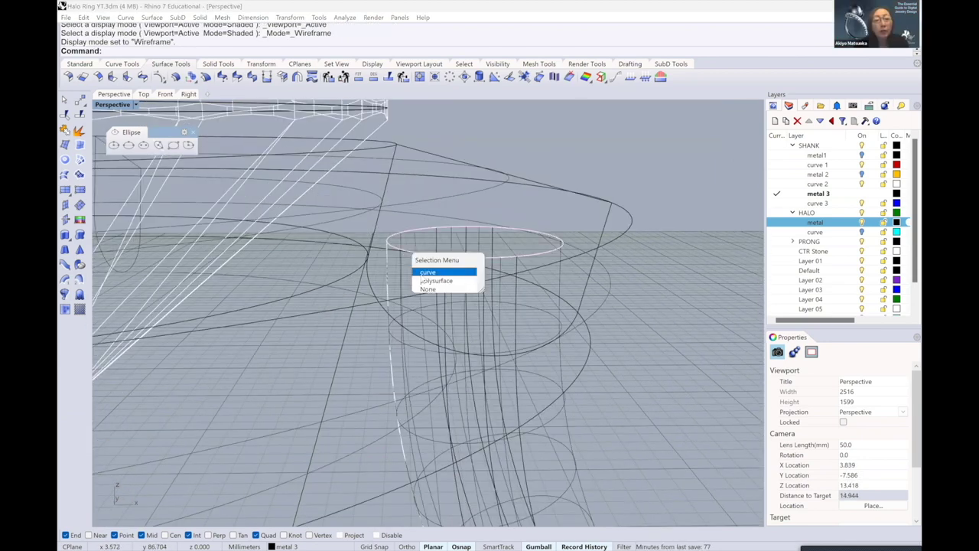
{"action": "key", "text": "Return"}
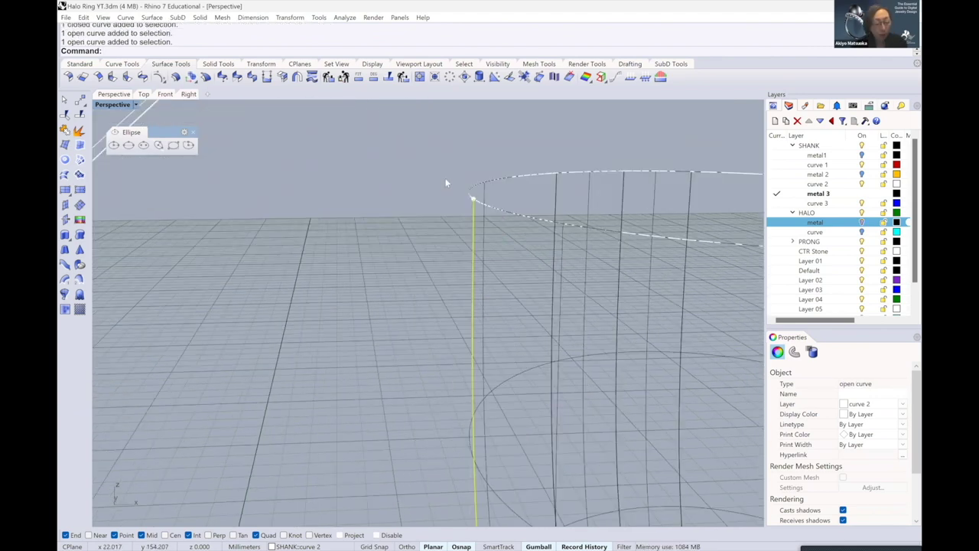
{"action": "left_click", "coordinate": [475, 199]}
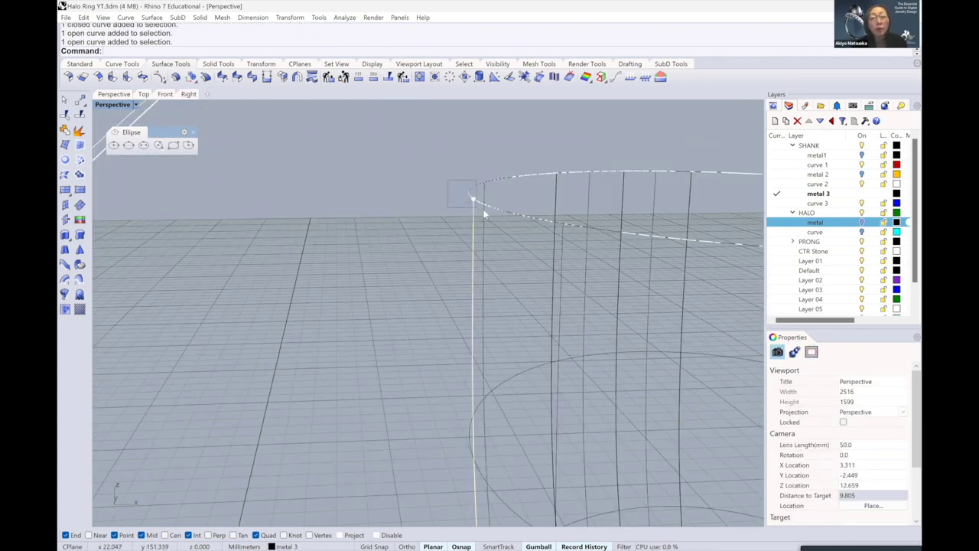
{"action": "scroll", "coordinate": [497, 195], "scroll_direction": "down", "scroll_amount": 3}
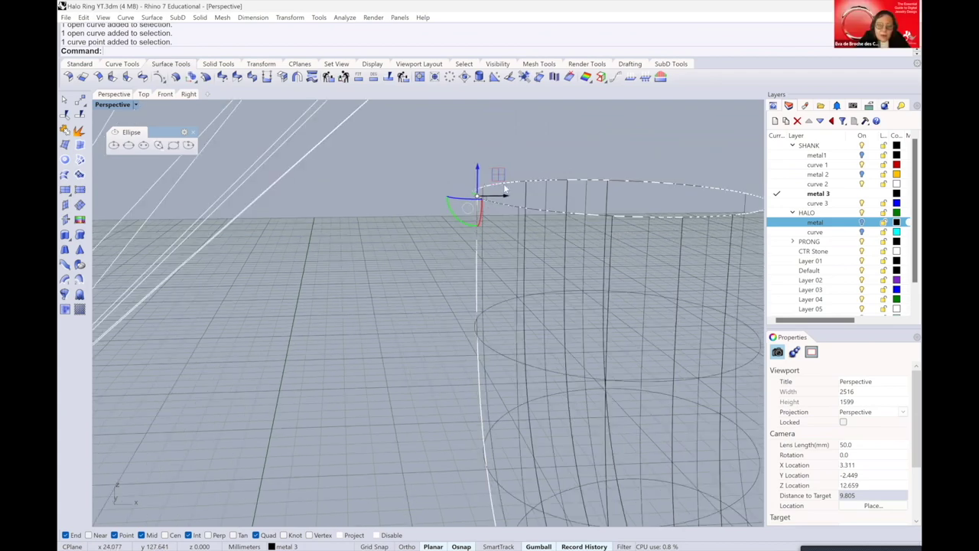
{"action": "scroll", "coordinate": [519, 181], "scroll_direction": "down", "scroll_amount": 2}
{"action": "left_click", "coordinate": [548, 202]}
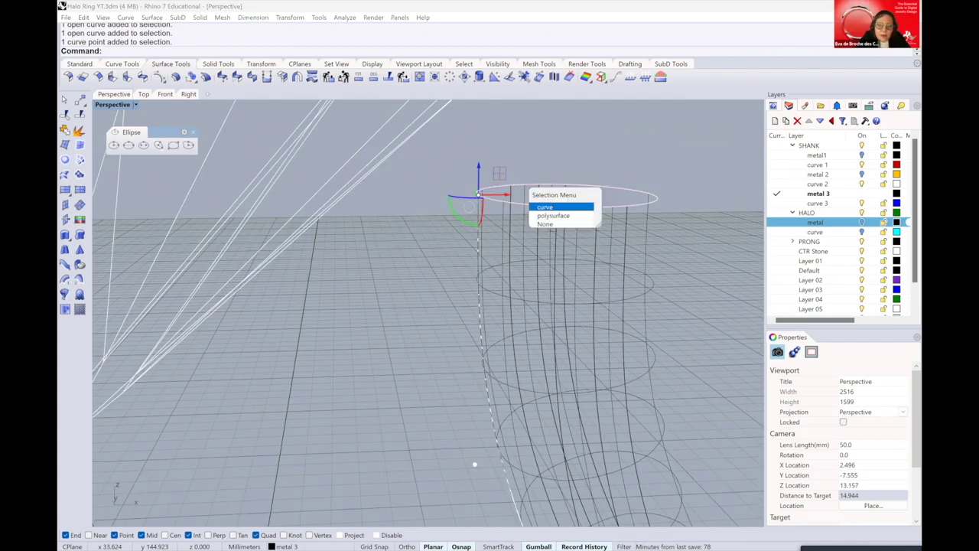
{"action": "left_click", "coordinate": [548, 207]}
{"action": "scroll", "coordinate": [472, 205], "scroll_direction": "down", "scroll_amount": 2}
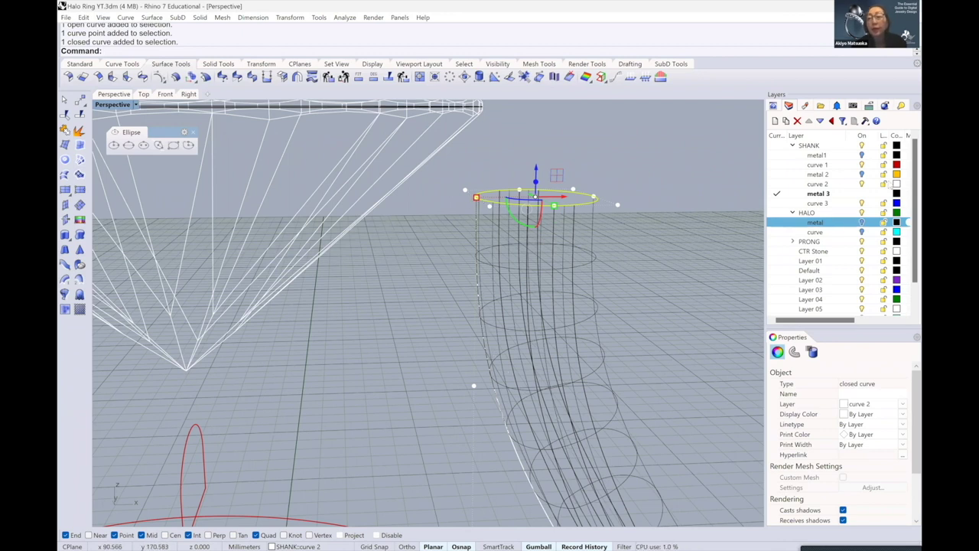
Turn the halo metal layer back on, return to Shaded, and shift the top profile
{"action": "left_click", "coordinate": [862, 221]}
{"action": "left_click", "coordinate": [862, 231]}
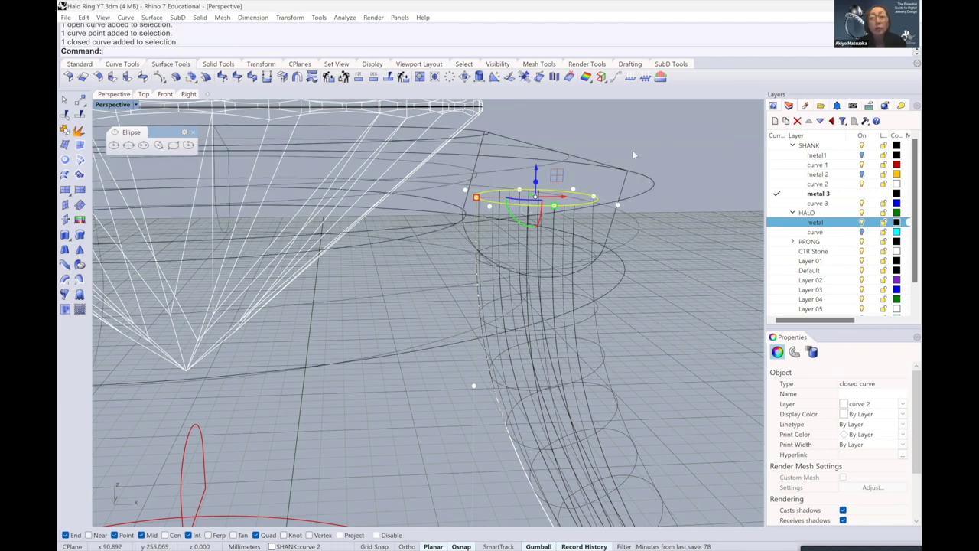
{"action": "middle_click", "coordinate": [664, 139]}
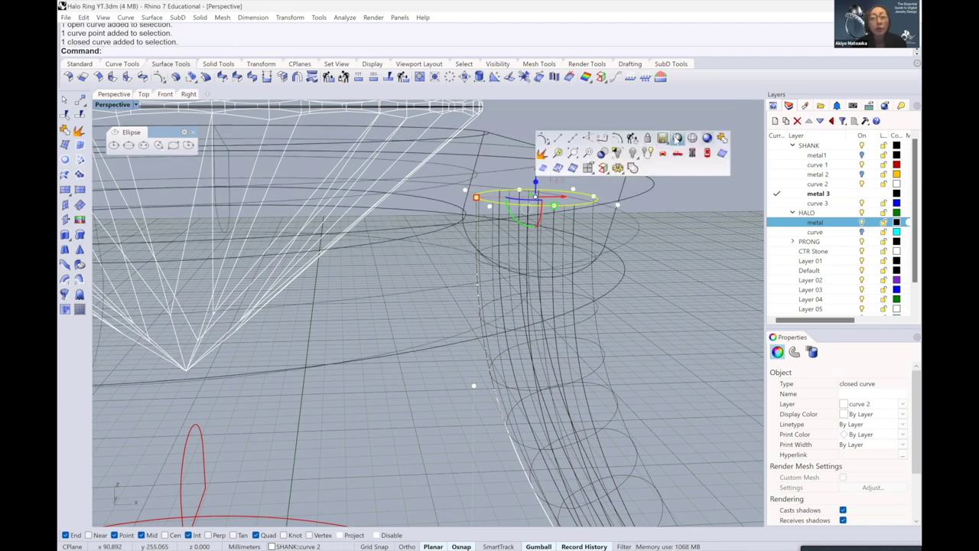
{"action": "left_click", "coordinate": [678, 137]}
{"action": "scroll", "coordinate": [520, 168], "scroll_direction": "up", "scroll_amount": 2}
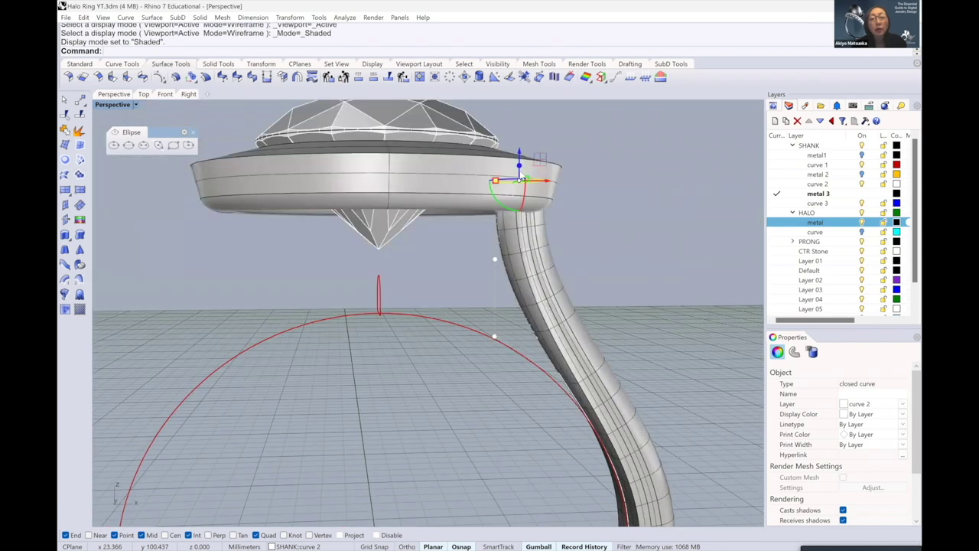
{"action": "scroll", "coordinate": [519, 165], "scroll_direction": "up", "scroll_amount": 2}
{"action": "scroll", "coordinate": [519, 164], "scroll_direction": "up", "scroll_amount": 2}
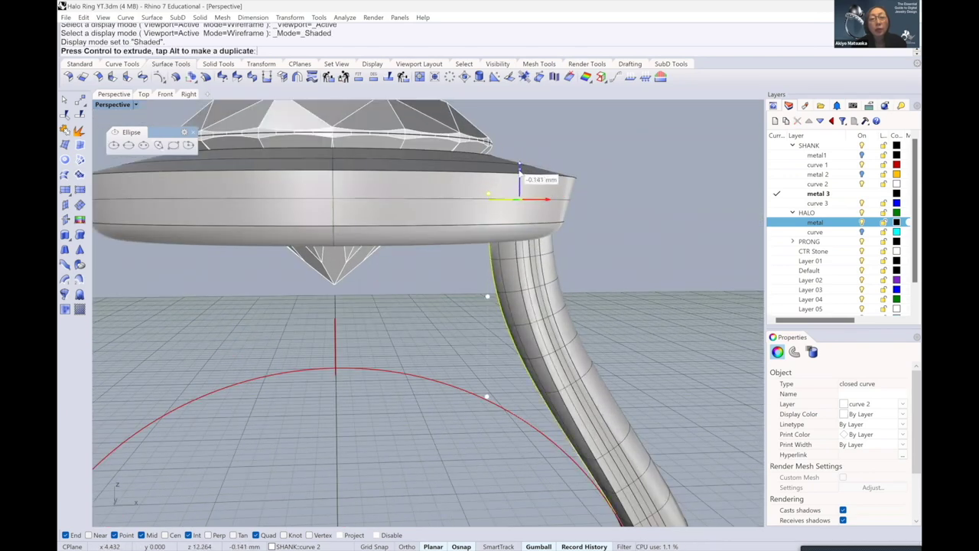
{"action": "left_click_drag", "start_coordinate": [534, 201], "coordinate": [538, 198]}
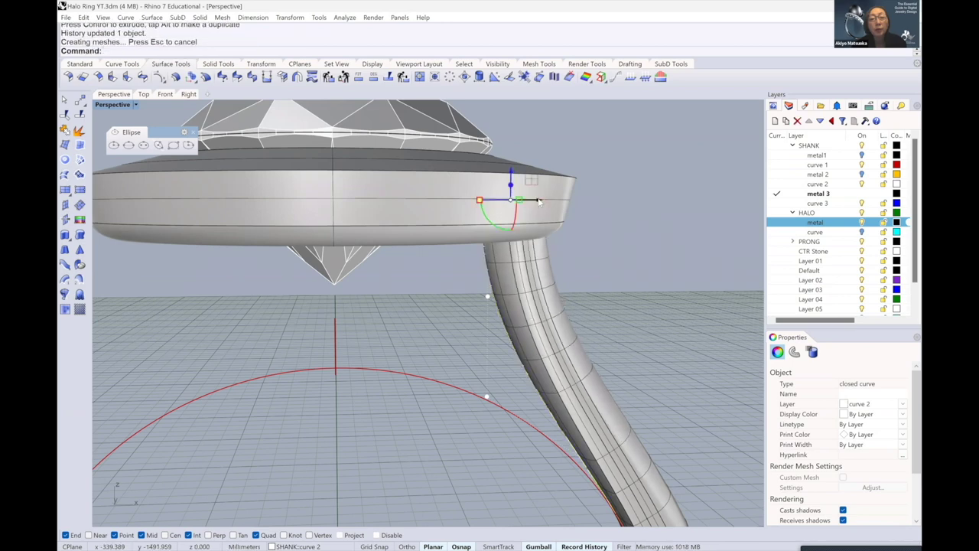
Nudge the top profile again so the rebuilt shank tucks under the halo, then deselect
{"action": "key", "text": "Up"}
{"action": "key", "text": "Up"}
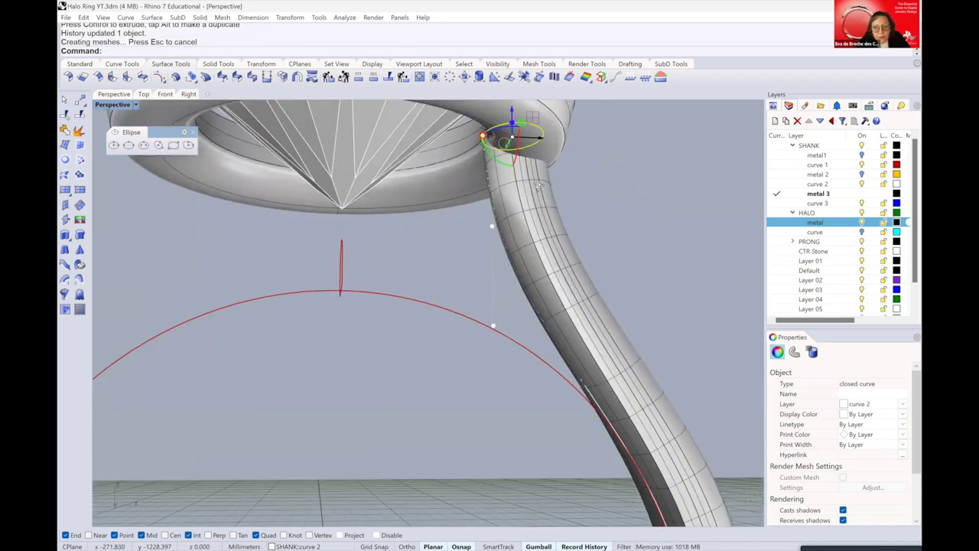
{"action": "key", "text": "Up"}
{"action": "key", "text": "Up"}
{"action": "key", "text": "Up"}
{"action": "key", "text": "Up"}
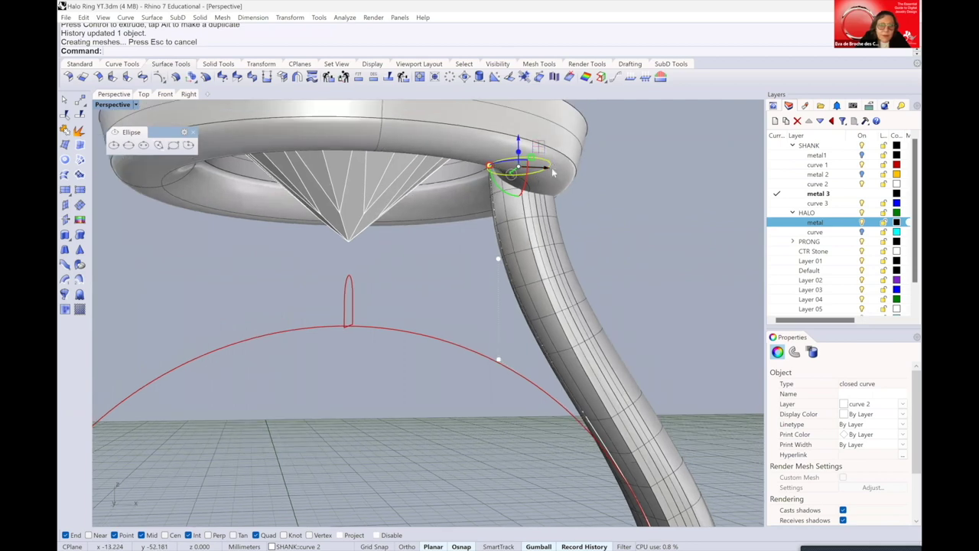
{"action": "key", "text": "Up"}
{"action": "key", "text": "Up"}
{"action": "left_click_drag", "start_coordinate": [557, 177], "coordinate": [562, 172]}
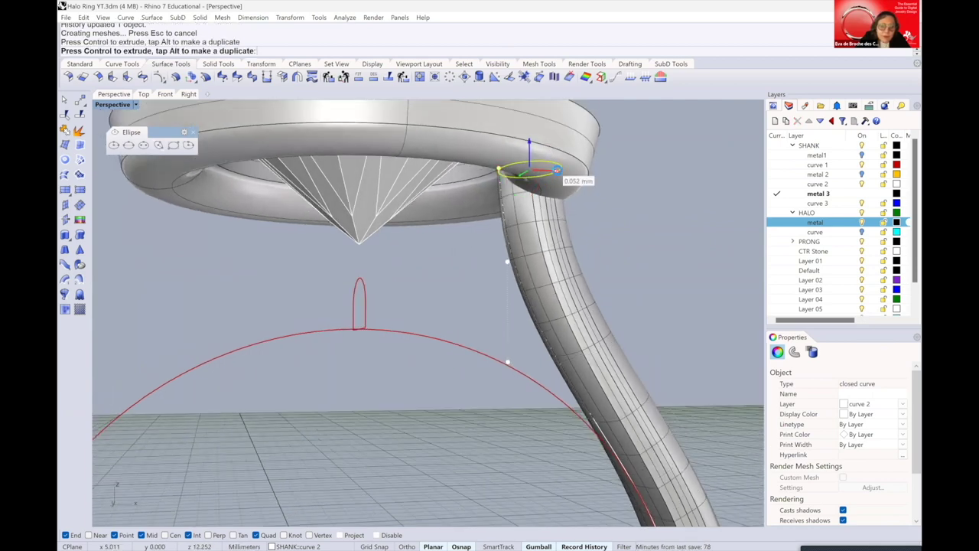
{"action": "scroll", "coordinate": [566, 163], "scroll_direction": "up", "scroll_amount": 1}
{"action": "scroll", "coordinate": [568, 168], "scroll_direction": "up", "scroll_amount": 1}
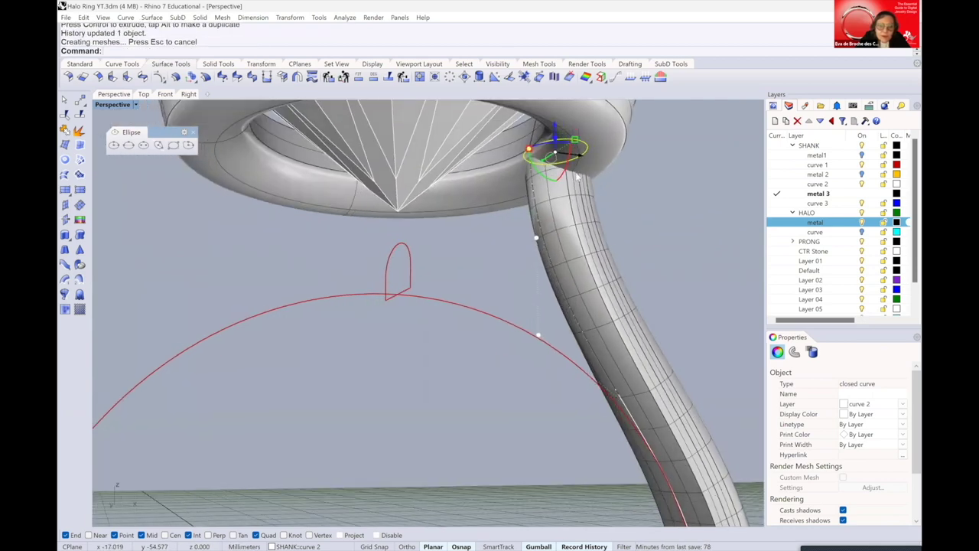
{"action": "scroll", "coordinate": [570, 173], "scroll_direction": "up", "scroll_amount": 1}
{"action": "scroll", "coordinate": [574, 178], "scroll_direction": "up", "scroll_amount": 1}
{"action": "key", "text": "Down"}
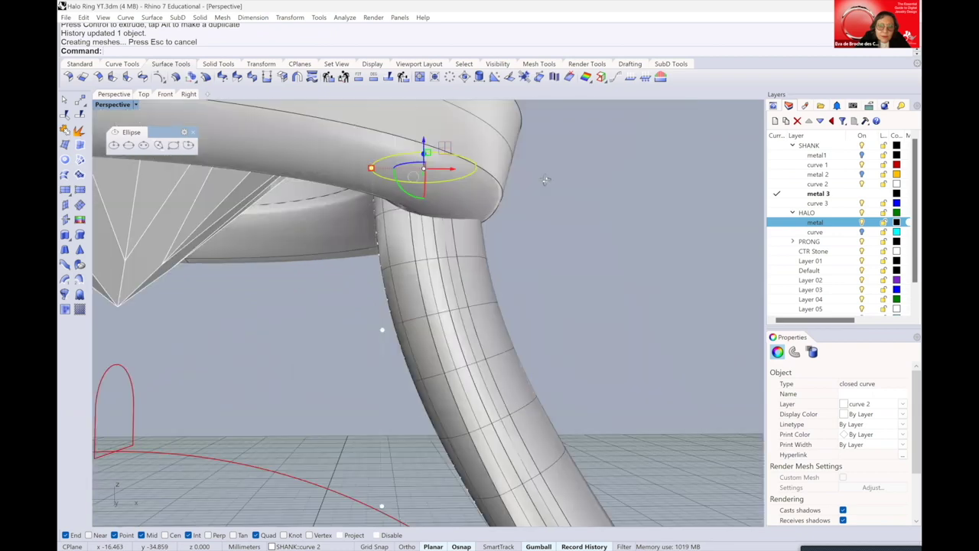
{"action": "key", "text": "Down"}
{"action": "key", "text": "Down"}
{"action": "key", "text": "Down"}
{"action": "scroll", "coordinate": [533, 208], "scroll_direction": "down", "scroll_amount": 2}
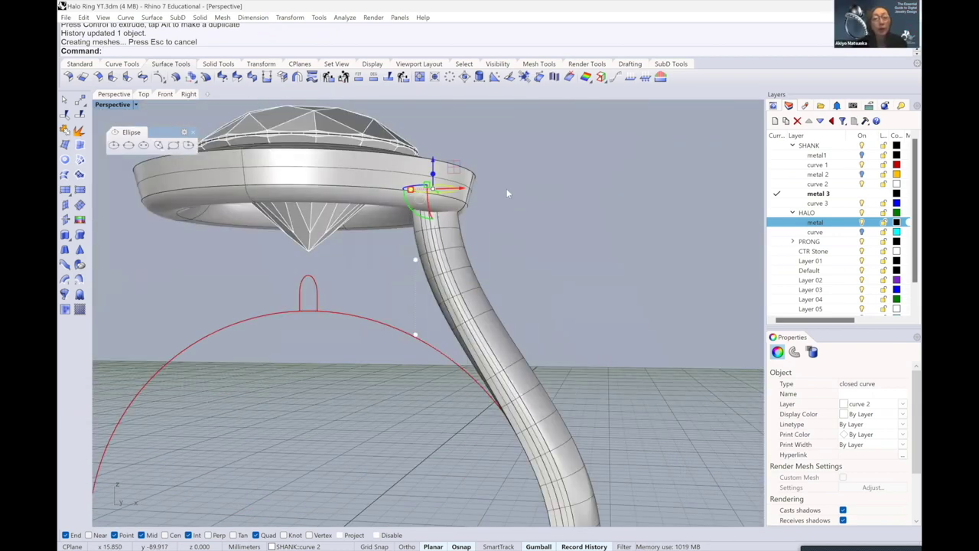
{"action": "left_click", "coordinate": [507, 212]}
Mirror the shank to the other side of the ring with MH
{"action": "scroll", "coordinate": [520, 273], "scroll_direction": "down", "scroll_amount": 3}
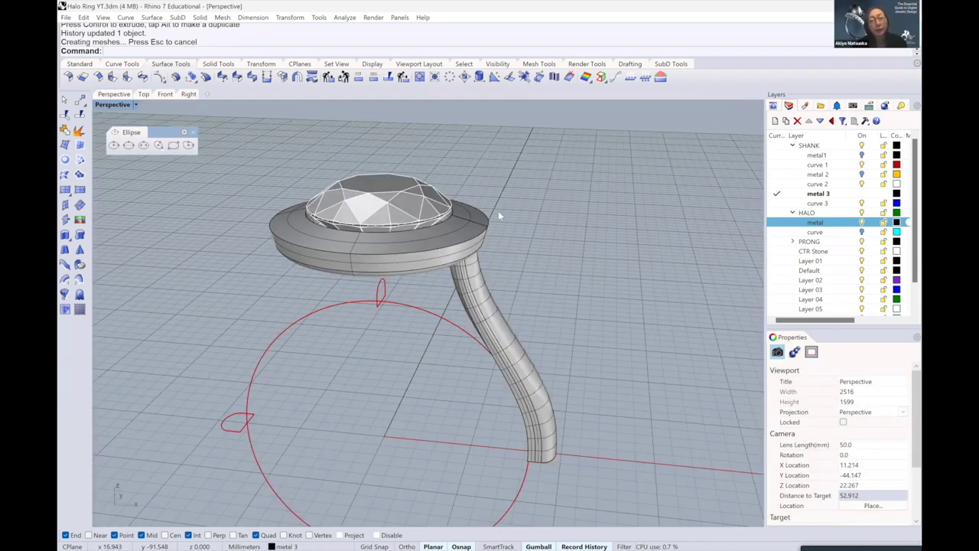
{"action": "mouse_move", "coordinate": [502, 250]}
{"action": "right_mouse_down"}
{"action": "mouse_move", "coordinate": [469, 261]}
{"action": "mouse_move", "coordinate": [501, 249]}
{"action": "right_mouse_up"}
{"action": "left_click", "coordinate": [494, 252]}
{"action": "scroll", "coordinate": [495, 253], "scroll_direction": "up", "scroll_amount": 2}
{"action": "type", "text": "M"}
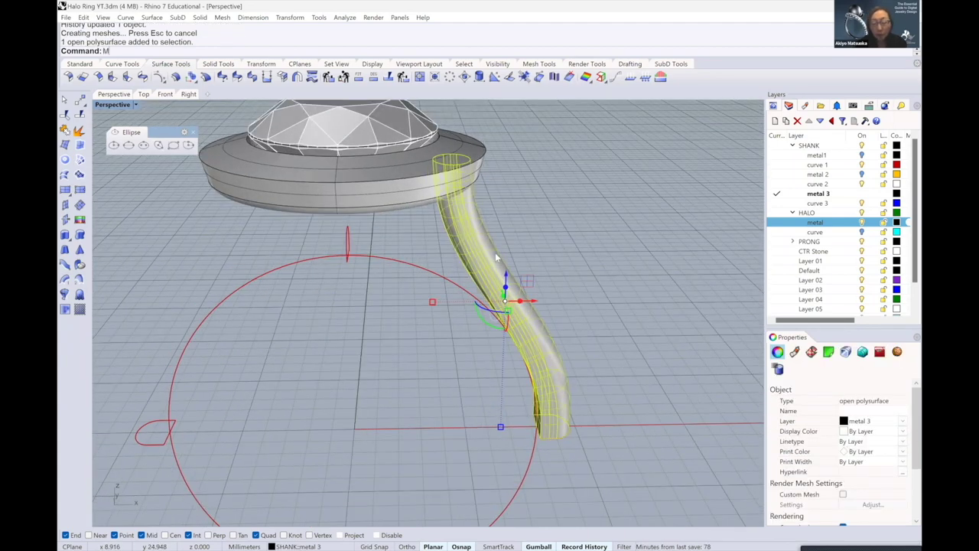
{"action": "type", "text": "H"}
{"action": "key", "text": "Return"}
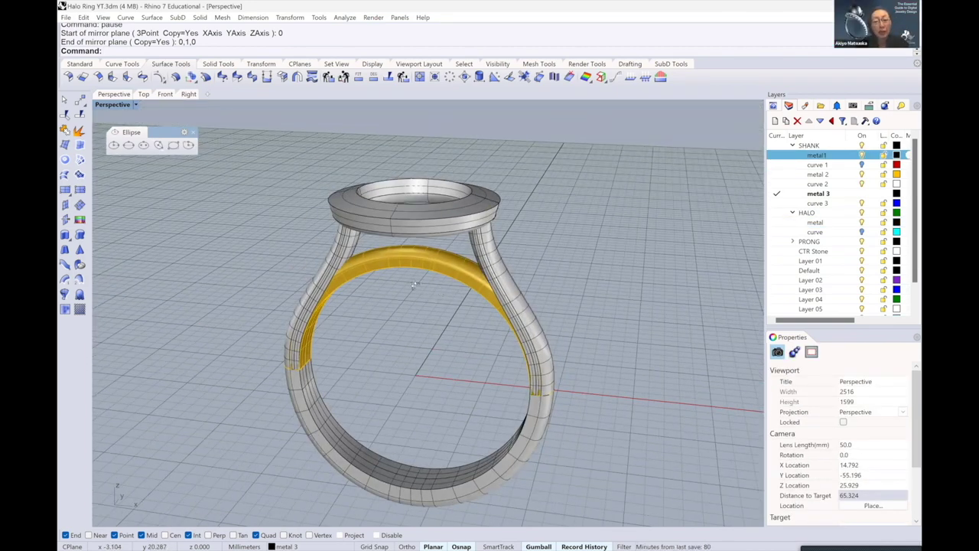
Inspect the mirrored shanks, switch to the Front view, and toggle the lower shank layer off and on
{"action": "scroll", "coordinate": [429, 283], "scroll_direction": "up", "scroll_amount": 2}
{"action": "mouse_move", "coordinate": [459, 283]}
{"action": "right_mouse_down"}
{"action": "mouse_move", "coordinate": [313, 225]}
{"action": "mouse_move", "coordinate": [375, 255]}
{"action": "mouse_move", "coordinate": [371, 268]}
{"action": "mouse_move", "coordinate": [431, 209]}
{"action": "mouse_move", "coordinate": [416, 235]}
{"action": "right_mouse_up"}
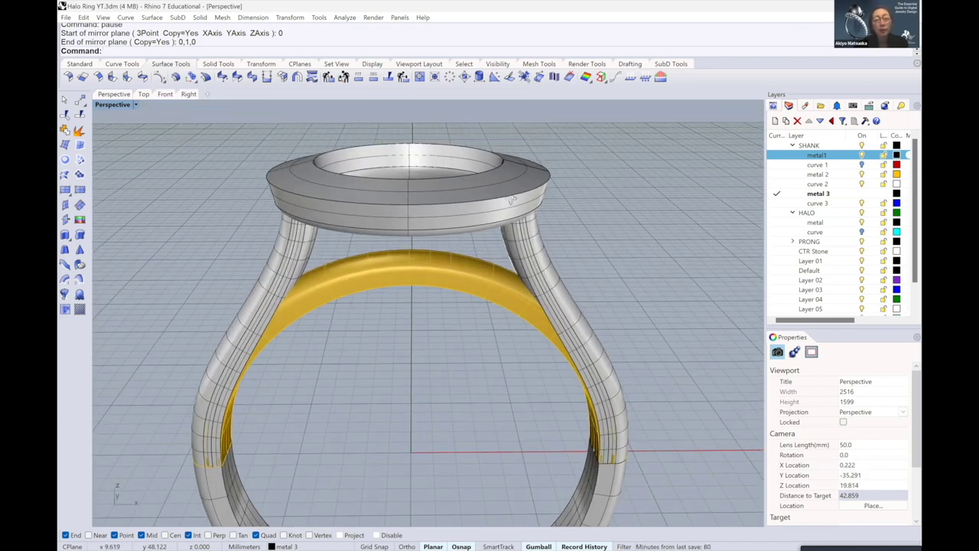
{"action": "mouse_move", "coordinate": [512, 201]}
{"action": "right_mouse_down"}
{"action": "mouse_move", "coordinate": [413, 248]}
{"action": "mouse_move", "coordinate": [377, 242]}
{"action": "right_mouse_up"}
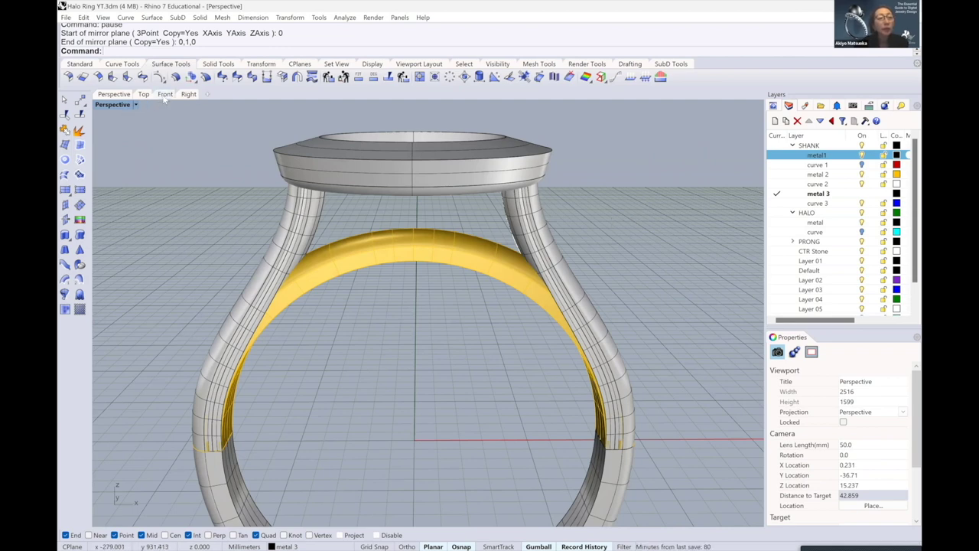
{"action": "left_click", "coordinate": [163, 95]}
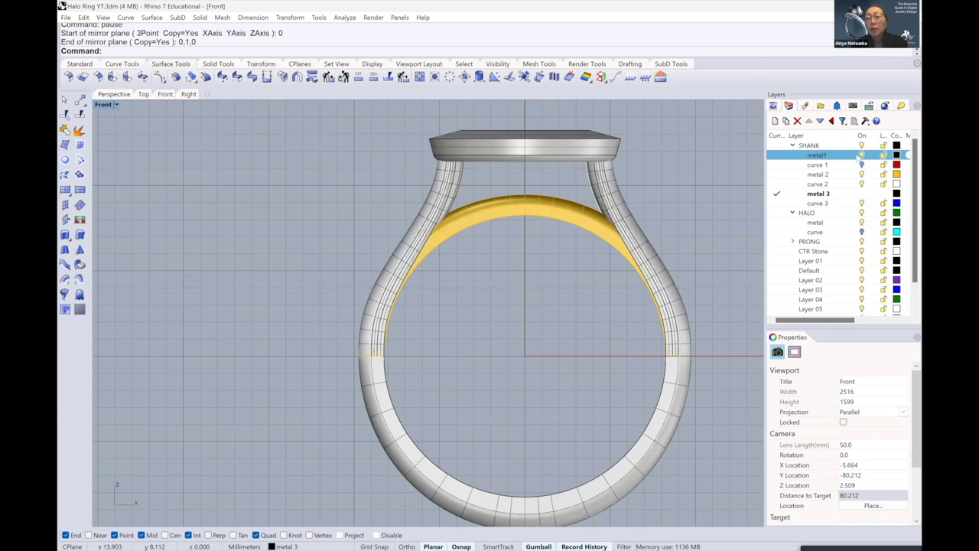
{"action": "left_click", "coordinate": [862, 154]}
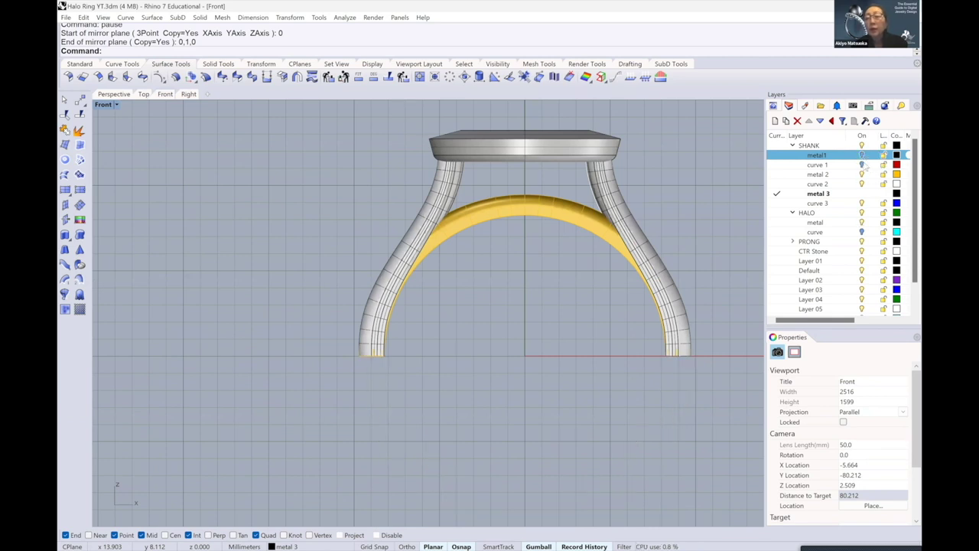
{"action": "left_click", "coordinate": [862, 155]}
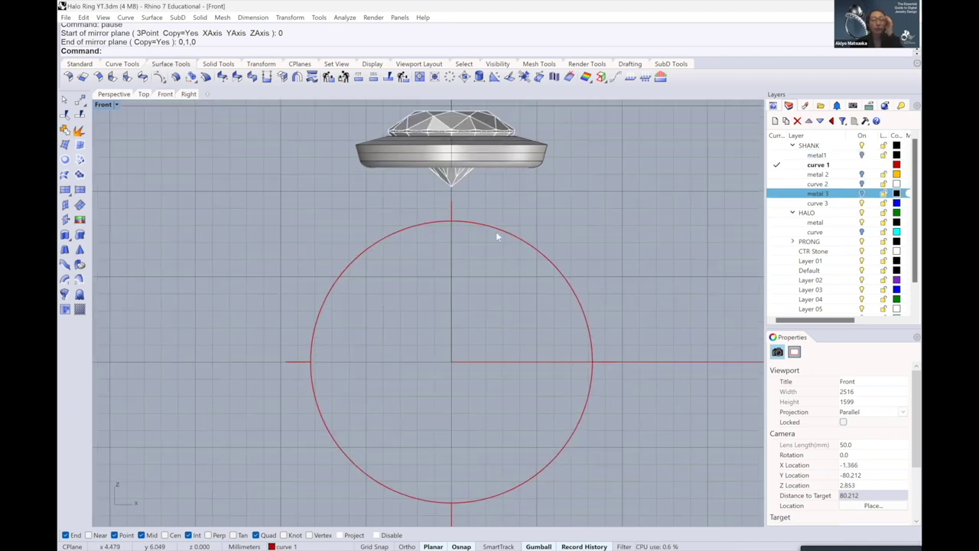
Offset the red finger-size circle 0.6 mm outward to create a second concentric circle
{"action": "scroll", "coordinate": [473, 237], "scroll_direction": "up", "scroll_amount": 2}
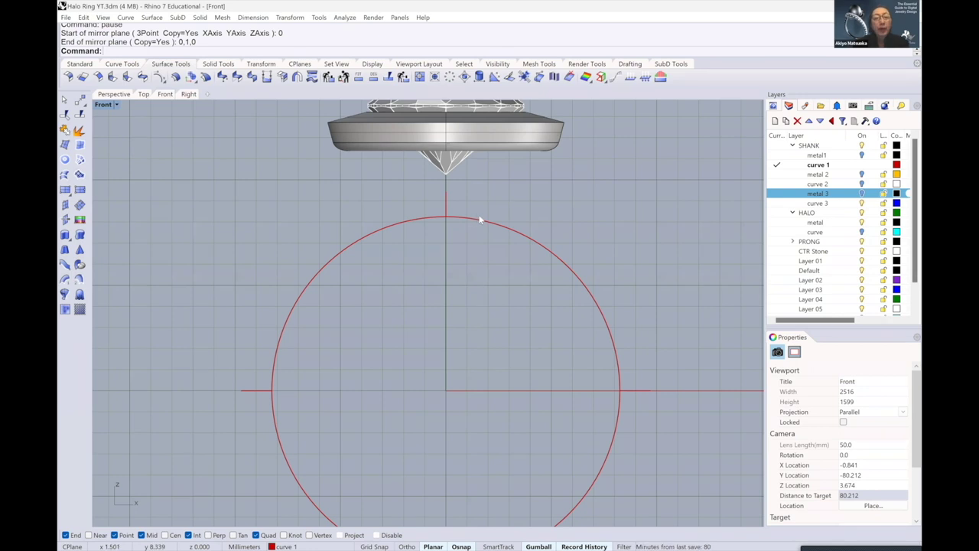
{"action": "left_click", "coordinate": [481, 220]}
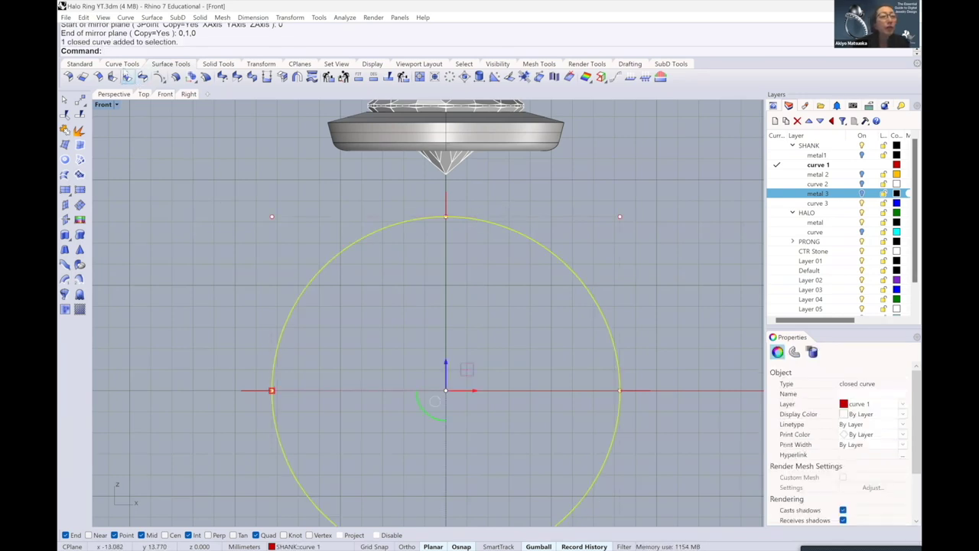
{"action": "left_click", "coordinate": [123, 64]}
{"action": "left_click", "coordinate": [208, 79]}
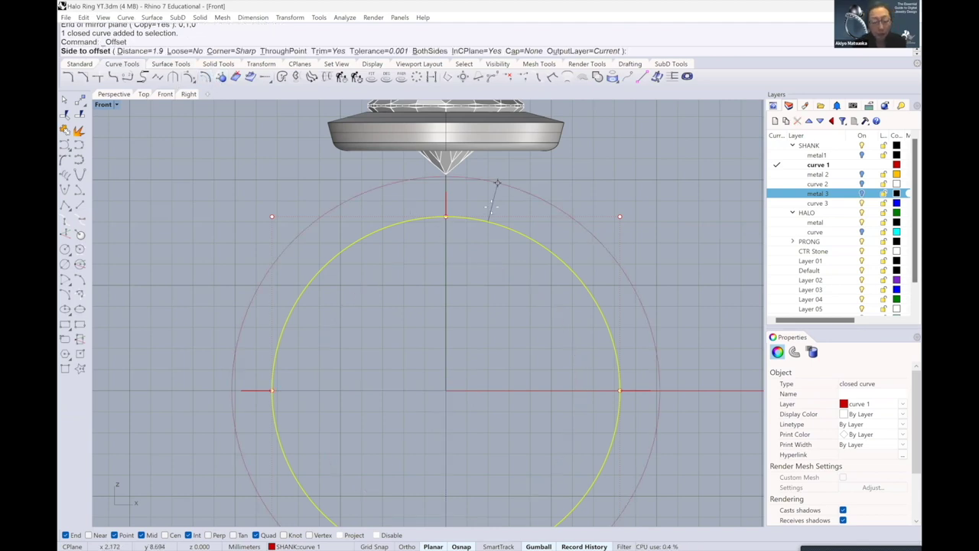
{"action": "type", "text": ".6"}
{"action": "key", "text": "Return"}
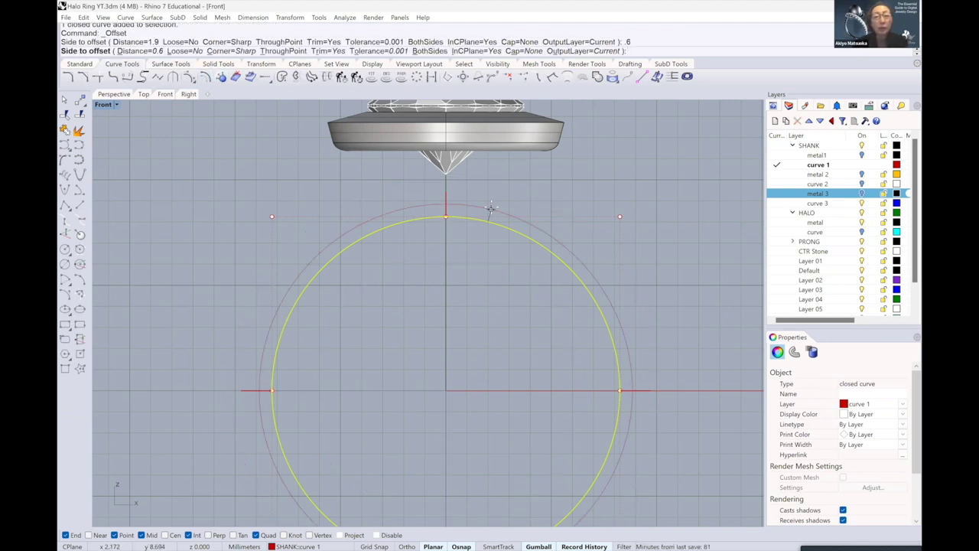
{"action": "left_click", "coordinate": [494, 208]}
{"action": "scroll", "coordinate": [451, 200], "scroll_direction": "up", "scroll_amount": 1}
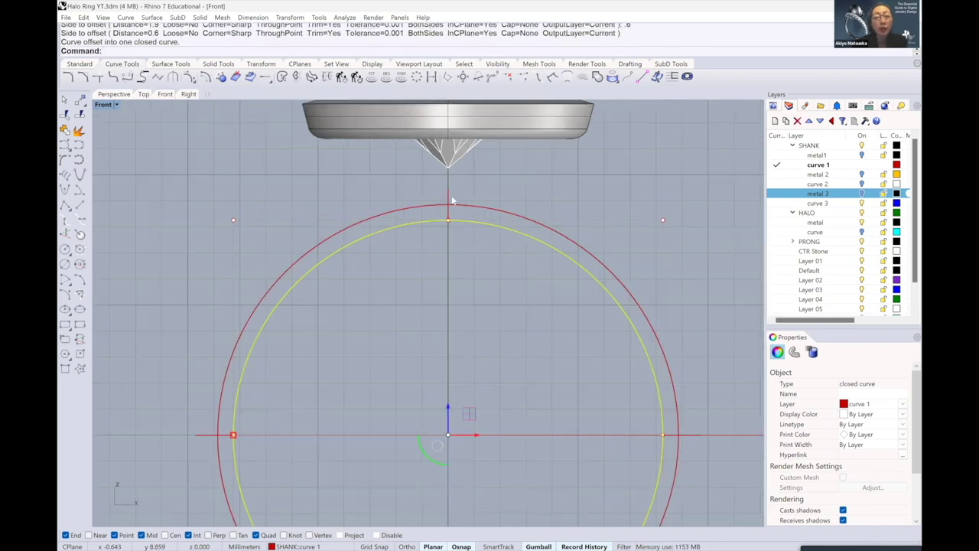
{"action": "key", "text": "Escape"}
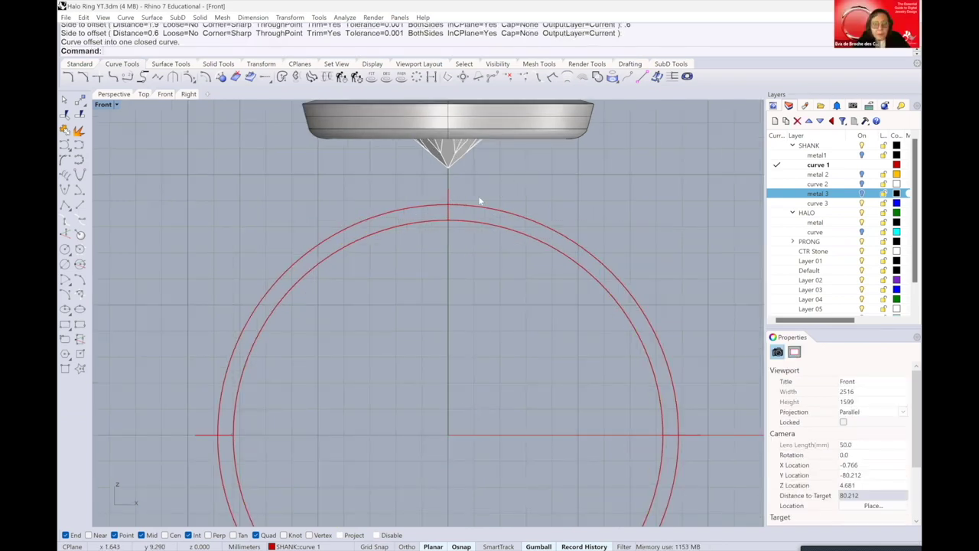
{"action": "scroll", "coordinate": [453, 231], "scroll_direction": "up", "scroll_amount": 2}
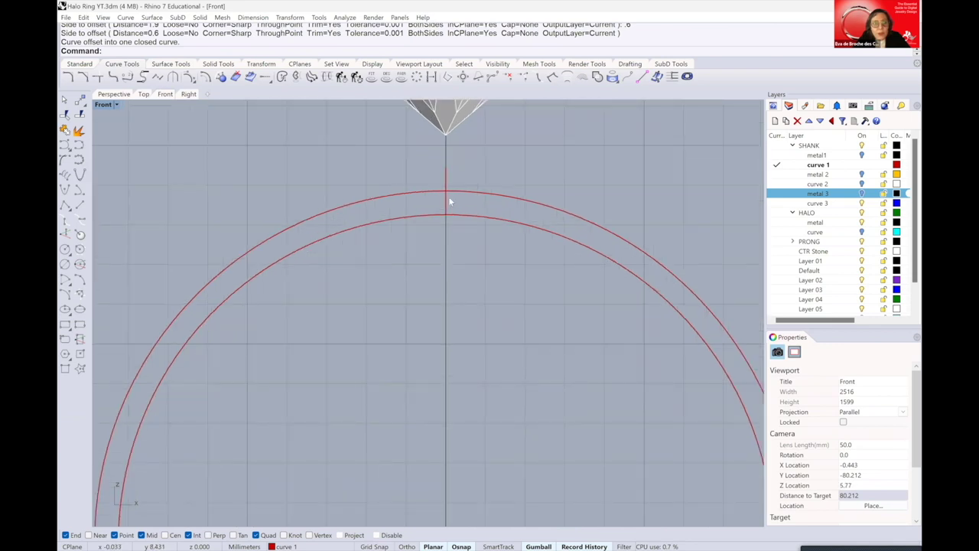
{"action": "scroll", "coordinate": [449, 201], "scroll_direction": "down", "scroll_amount": 1}
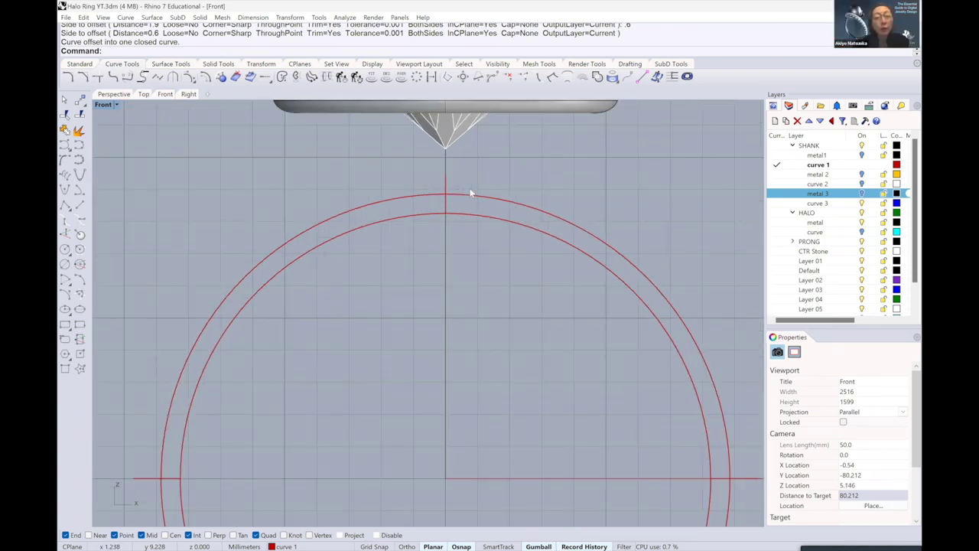
{"action": "scroll", "coordinate": [450, 195], "scroll_direction": "up", "scroll_amount": 1}
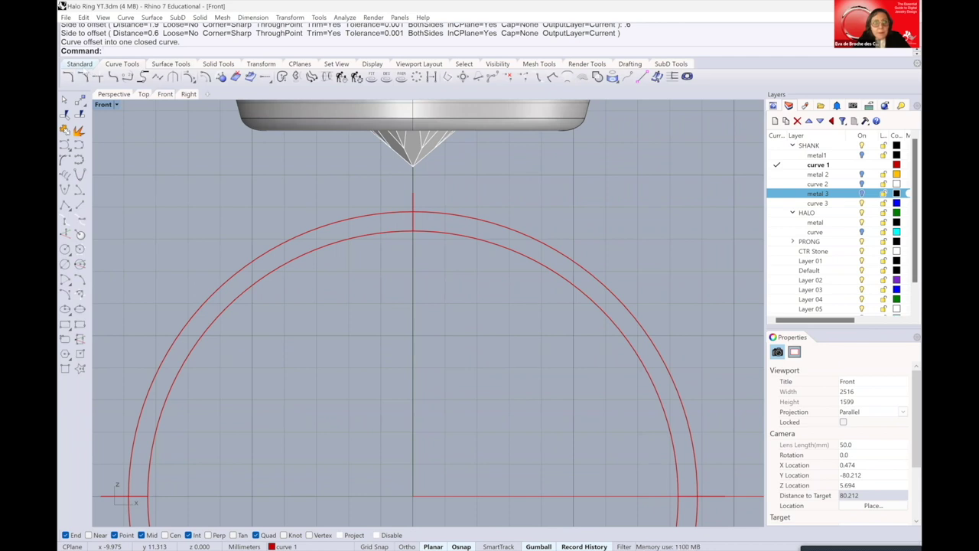
{"action": "left_click", "coordinate": [79, 65]}
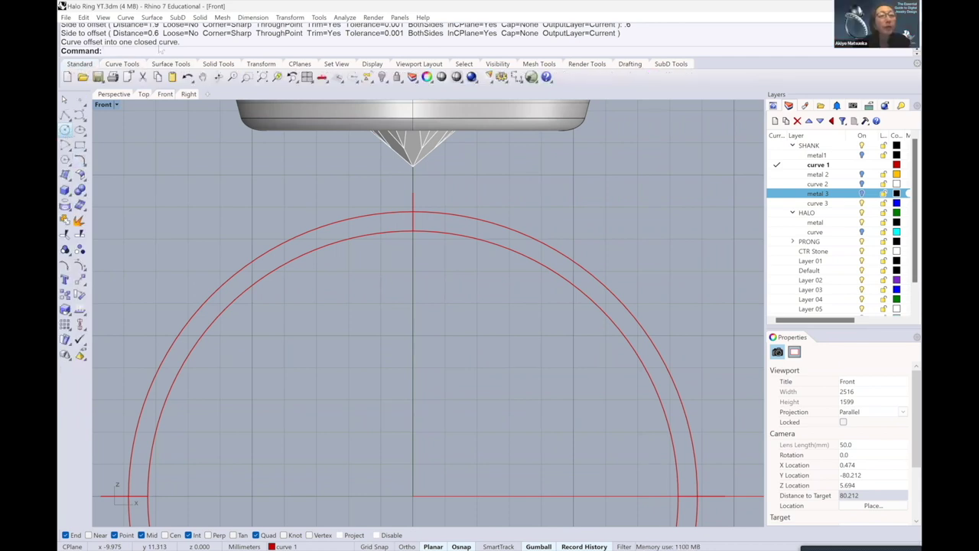
Draw a 4.5 mm diameter vertical circle centered at the top of the ring curve
{"action": "left_click", "coordinate": [180, 51]}
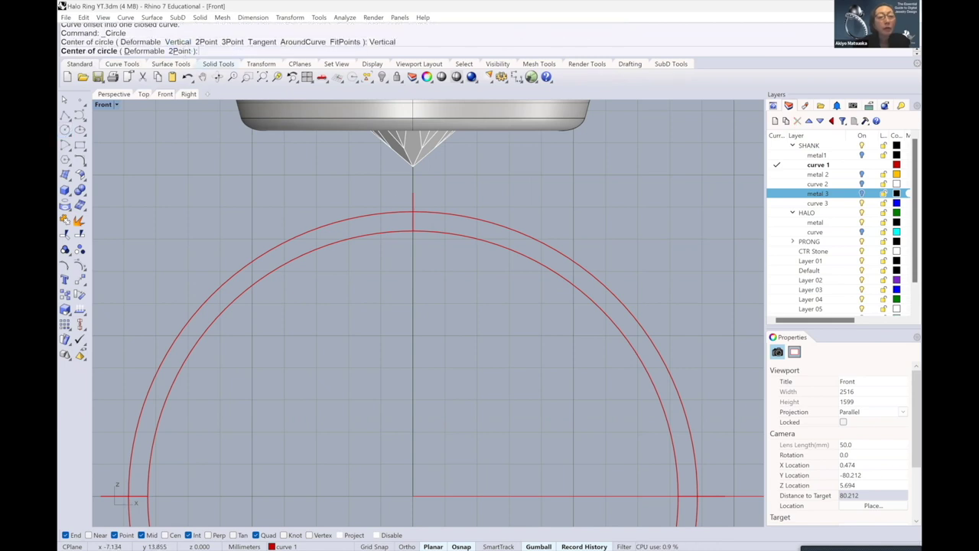
{"action": "left_click", "coordinate": [413, 212]}
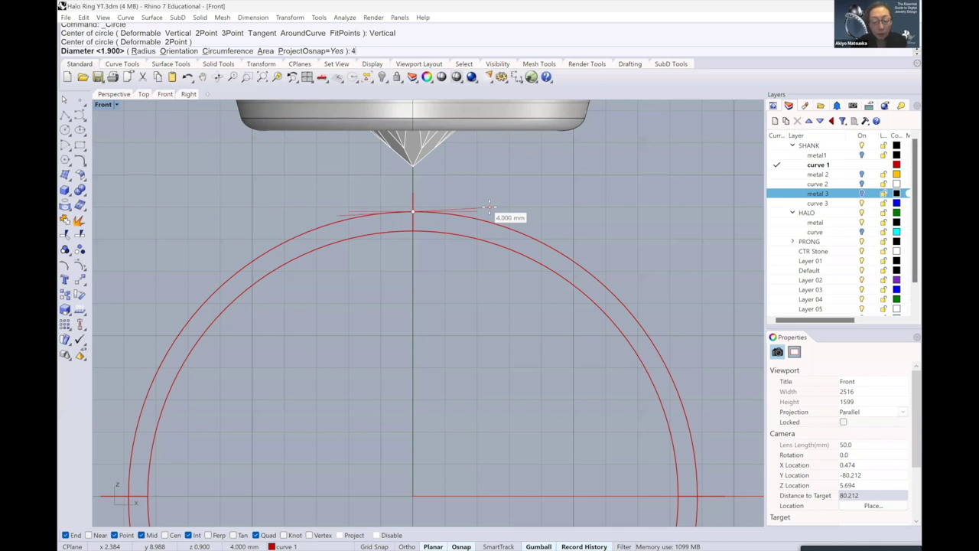
{"action": "type", "text": "4.5"}
{"action": "key", "text": "Return"}
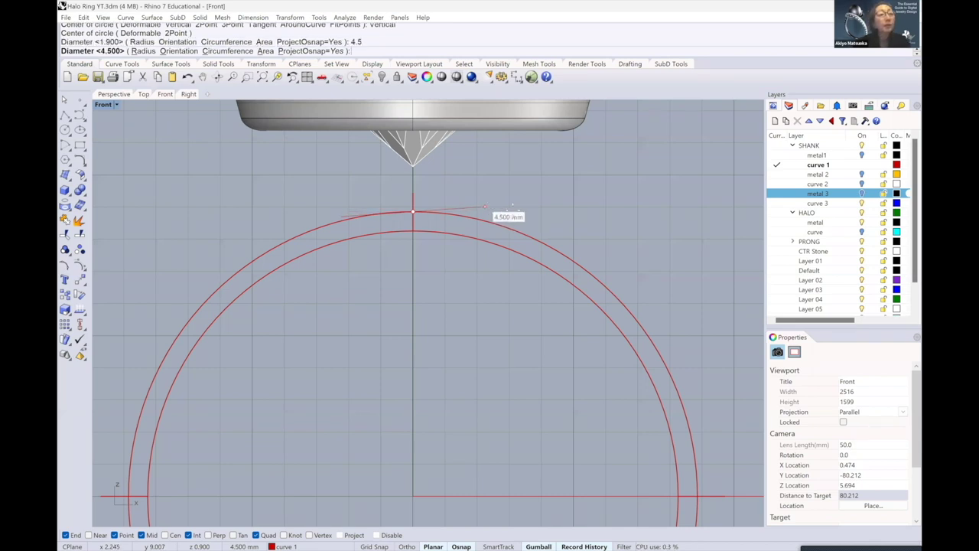
{"action": "left_click", "coordinate": [531, 216]}
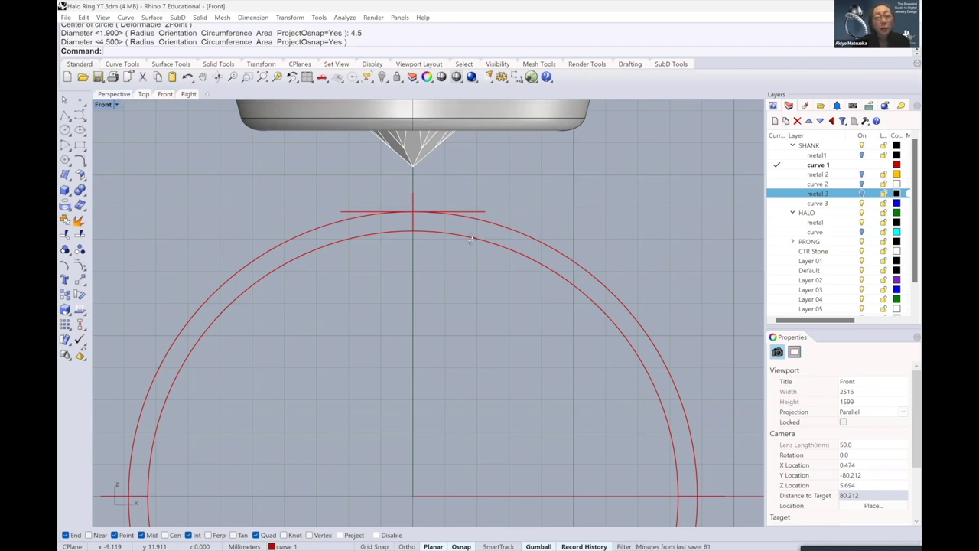
Orbit the perspective view to inspect the small circle and the stone from below
{"action": "key", "text": "ctrl+Tab"}
{"action": "scroll", "coordinate": [437, 264], "scroll_direction": "up", "scroll_amount": 3}
{"action": "mouse_move", "coordinate": [437, 264]}
{"action": "right_mouse_down"}
{"action": "mouse_move", "coordinate": [284, 241]}
{"action": "mouse_move", "coordinate": [126, 103]}
{"action": "right_mouse_up"}
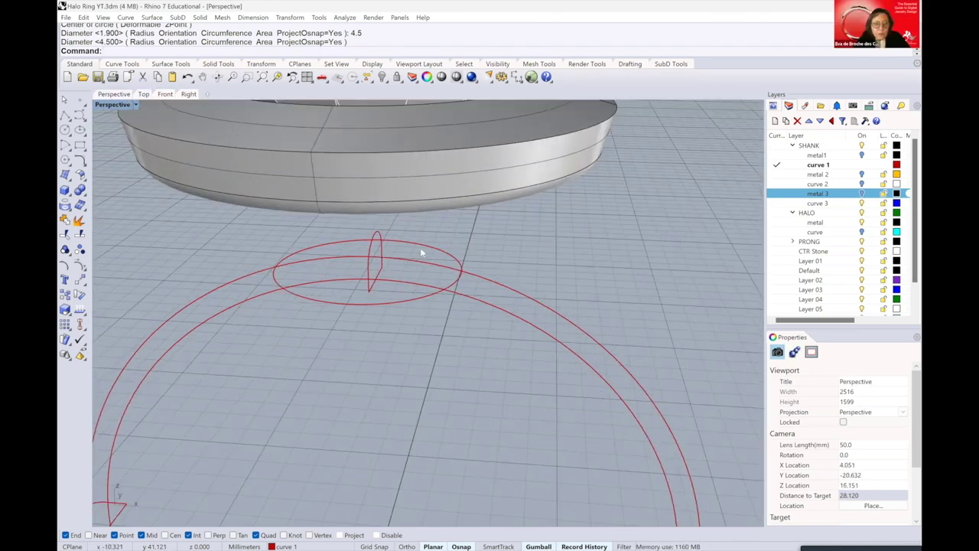
{"action": "scroll", "coordinate": [456, 267], "scroll_direction": "down", "scroll_amount": 2}
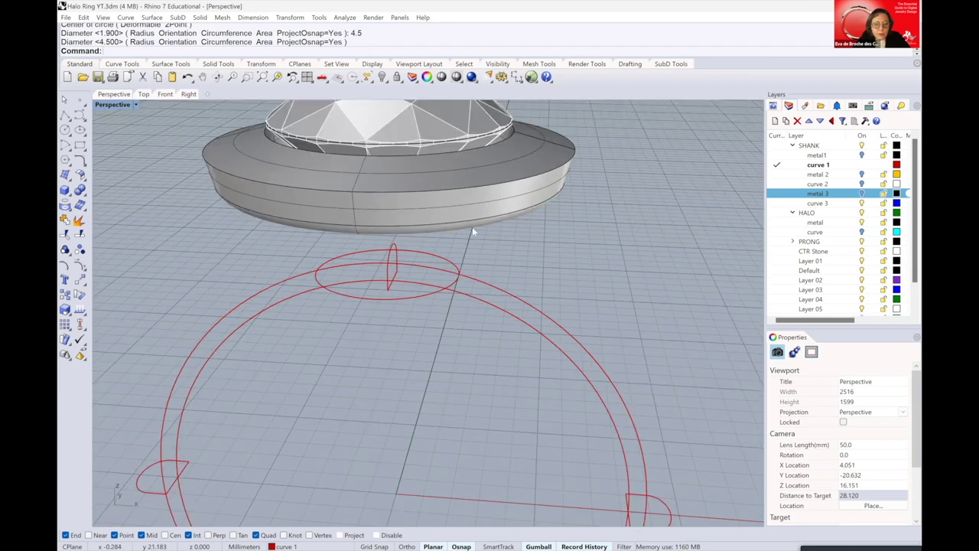
{"action": "scroll", "coordinate": [472, 227], "scroll_direction": "down", "scroll_amount": 1}
{"action": "right_click_drag", "start_coordinate": [472, 226], "coordinate": [481, 235]}
{"action": "right_click_drag", "start_coordinate": [382, 237], "coordinate": [363, 242]}
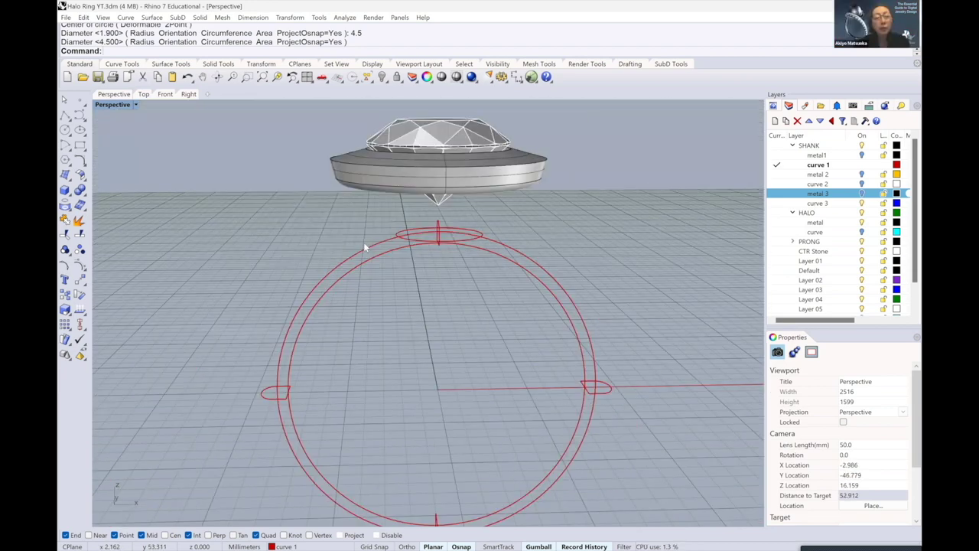
{"action": "right_click_drag", "start_coordinate": [426, 210], "coordinate": [513, 216]}
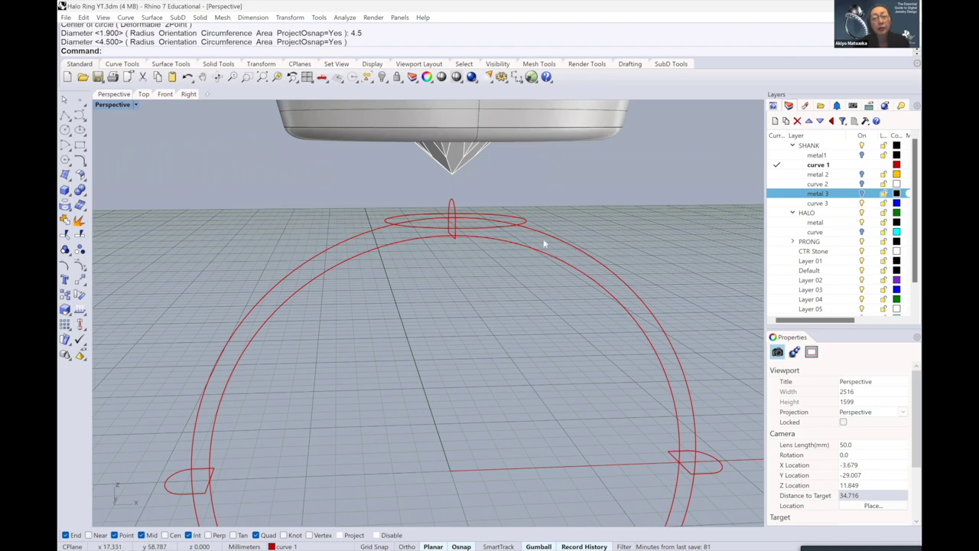
Check the outer offset circle from above, then start Curve from 2 views in Curve Tools
{"action": "left_click", "coordinate": [374, 232]}
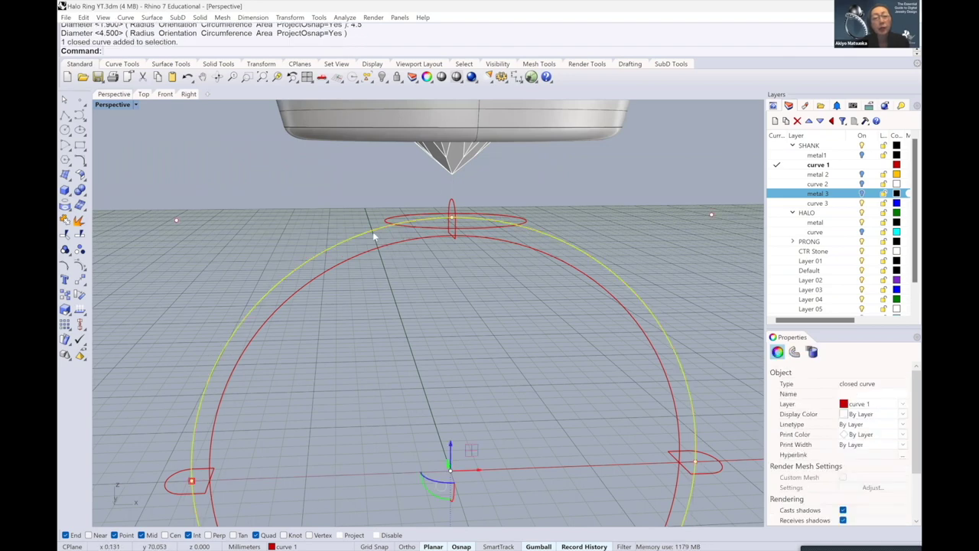
{"action": "left_click", "coordinate": [338, 209]}
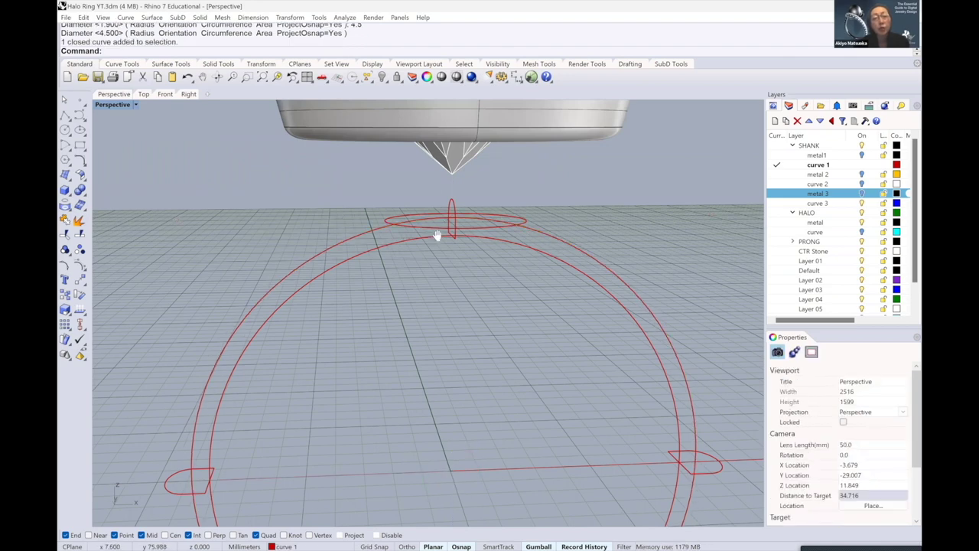
{"action": "mouse_move", "coordinate": [283, 162]}
{"action": "right_mouse_down"}
{"action": "mouse_move", "coordinate": [245, 115]}
{"action": "mouse_move", "coordinate": [222, 107]}
{"action": "right_mouse_up"}
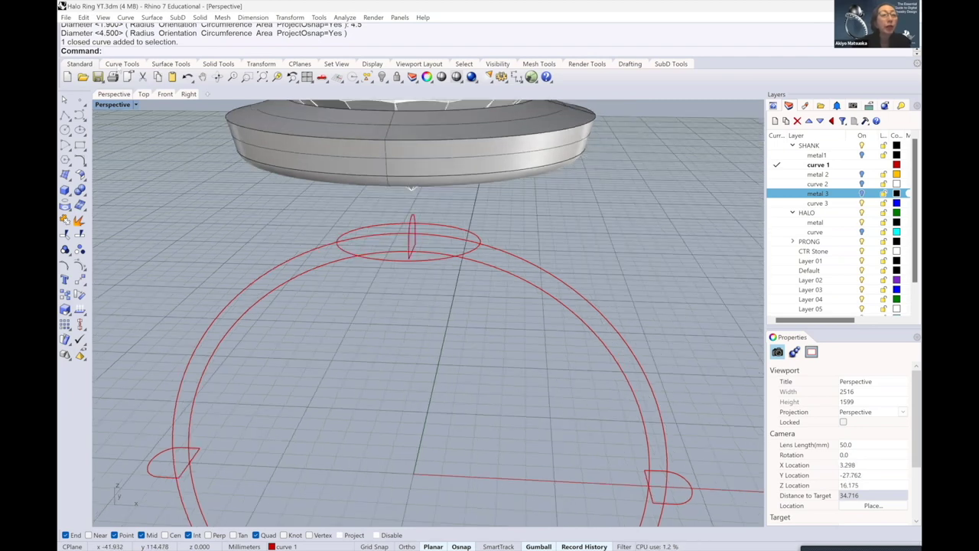
{"action": "left_click", "coordinate": [122, 64]}
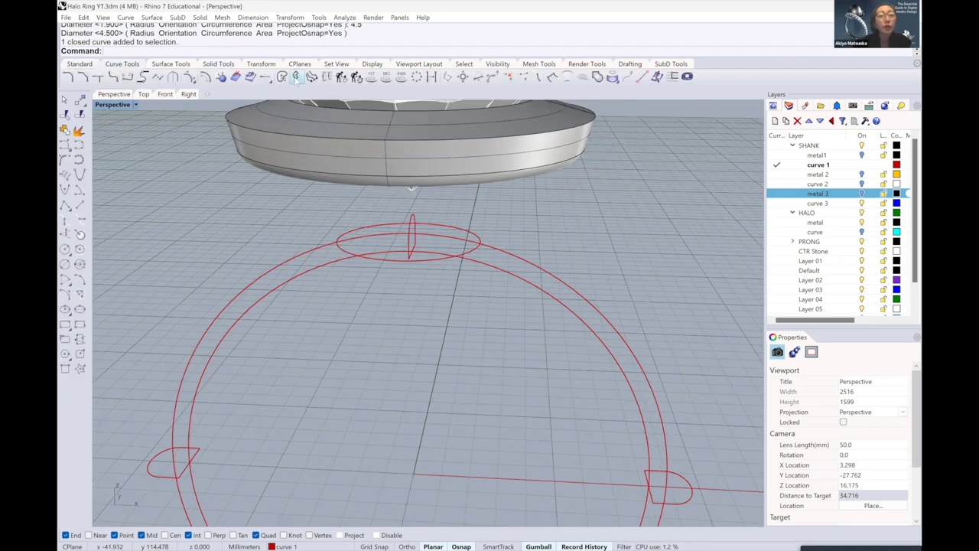
{"action": "left_click", "coordinate": [296, 78]}
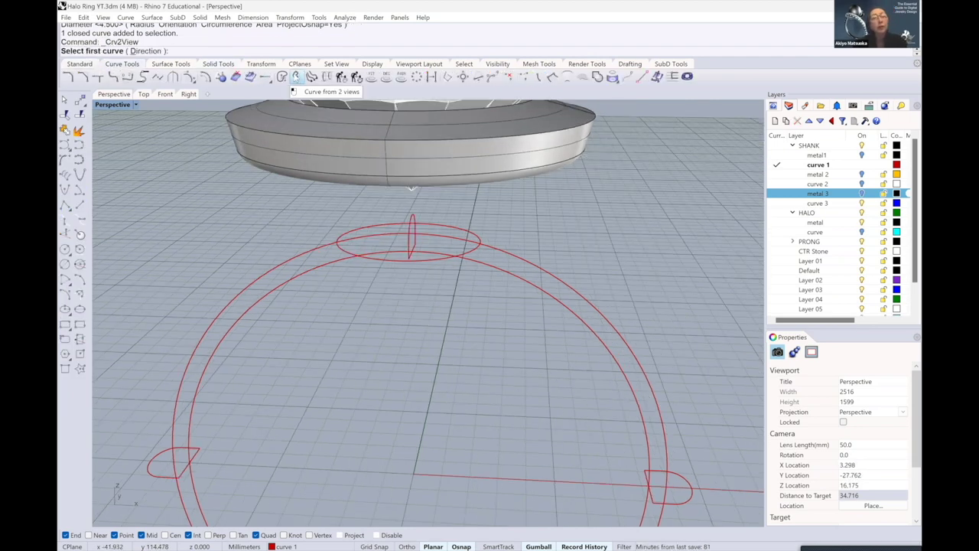
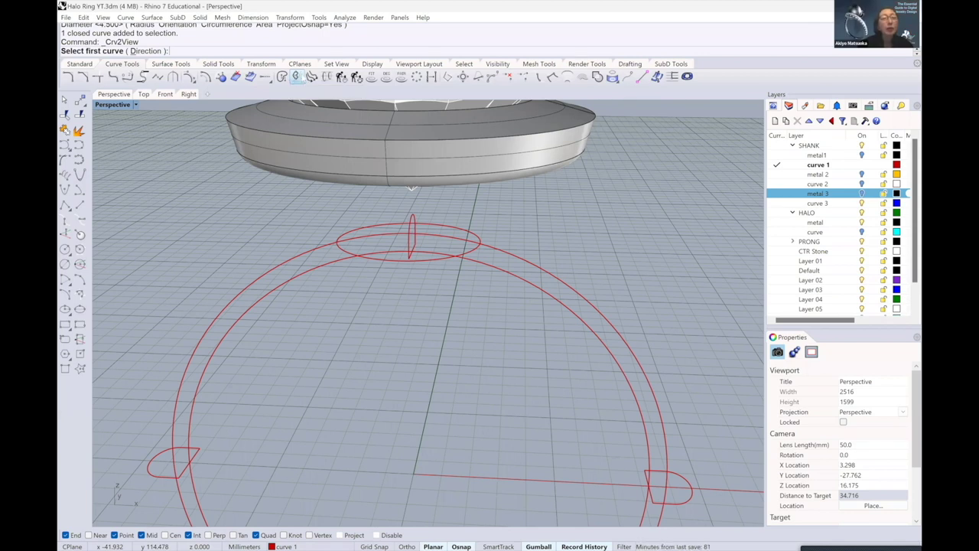
Build a Curve from 2 Views from the small ellipse and the ring circle
{"action": "scroll", "coordinate": [333, 259], "scroll_direction": "up", "scroll_amount": 3}
{"action": "left_click", "coordinate": [334, 257]}
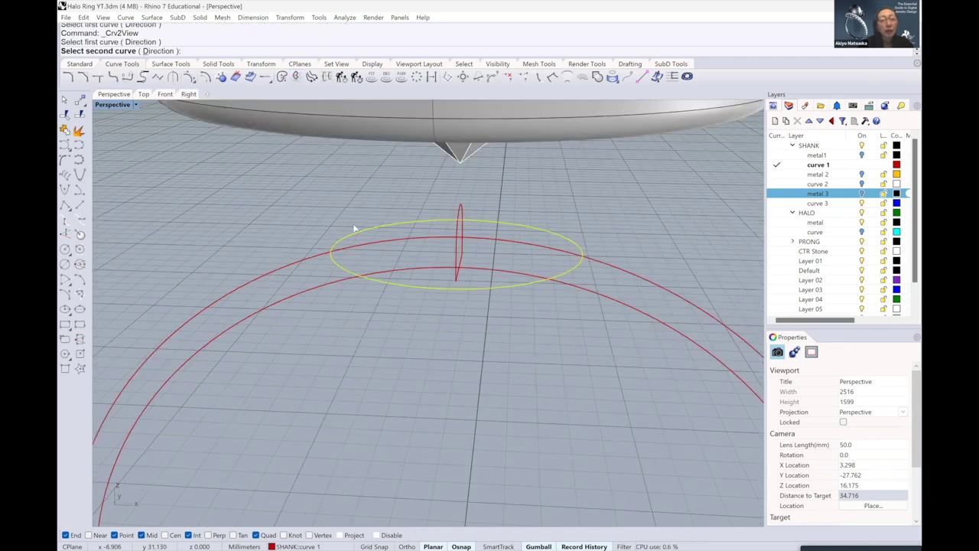
{"action": "left_click", "coordinate": [378, 244]}
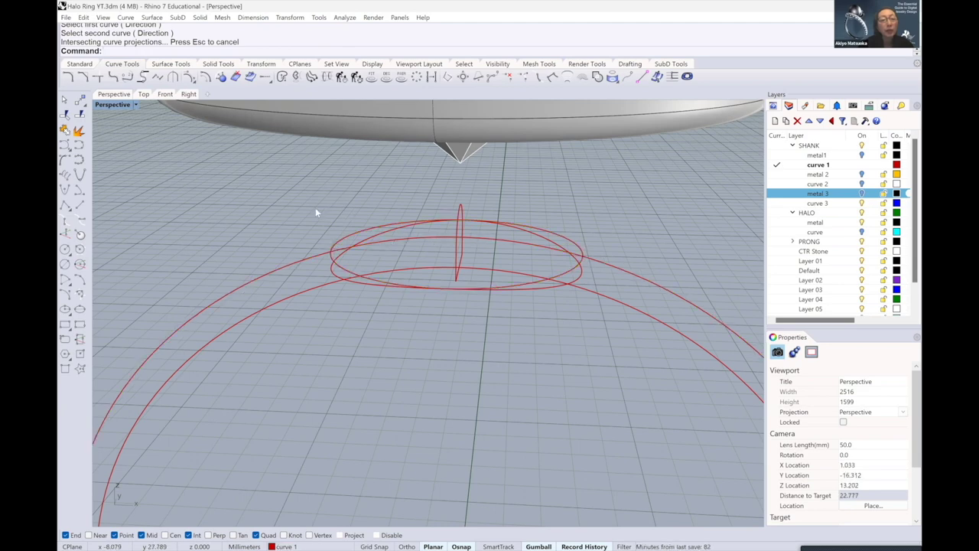
Delete the leftover extra curve and accept the broken-history warning
{"action": "key", "text": "Home"}
{"action": "left_click", "coordinate": [322, 227]}
{"action": "key", "text": "Delete"}
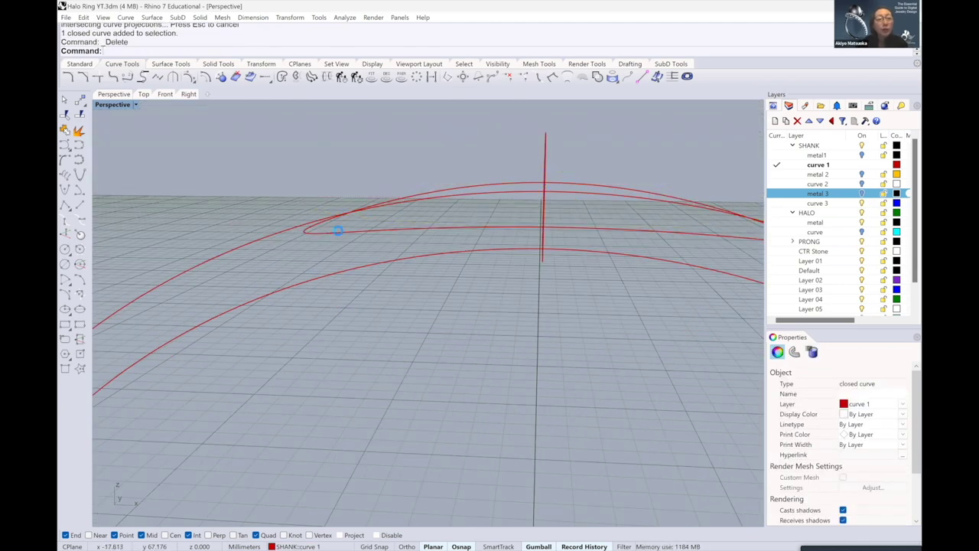
{"action": "left_click", "coordinate": [500, 303]}
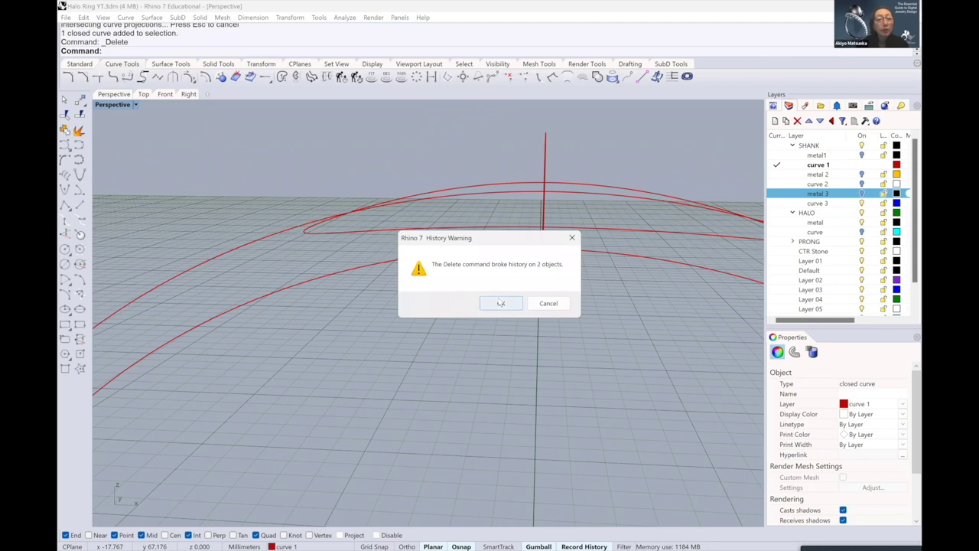
{"action": "left_click", "coordinate": [378, 215]}
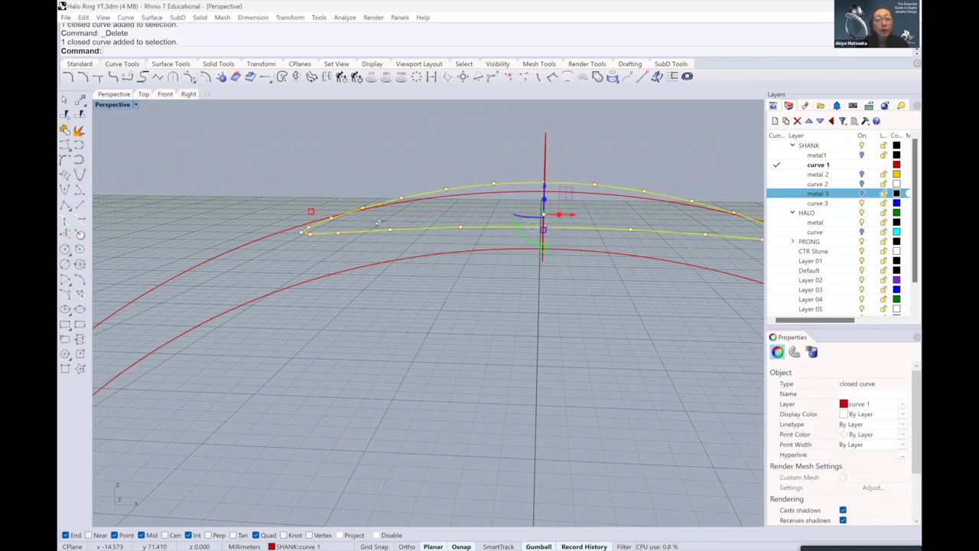
Orbit below the ring and delete the stray ellipse at its bottom
{"action": "scroll", "coordinate": [378, 217], "scroll_direction": "down", "scroll_amount": 3}
{"action": "right_click_drag", "start_coordinate": [355, 227], "coordinate": [344, 218]}
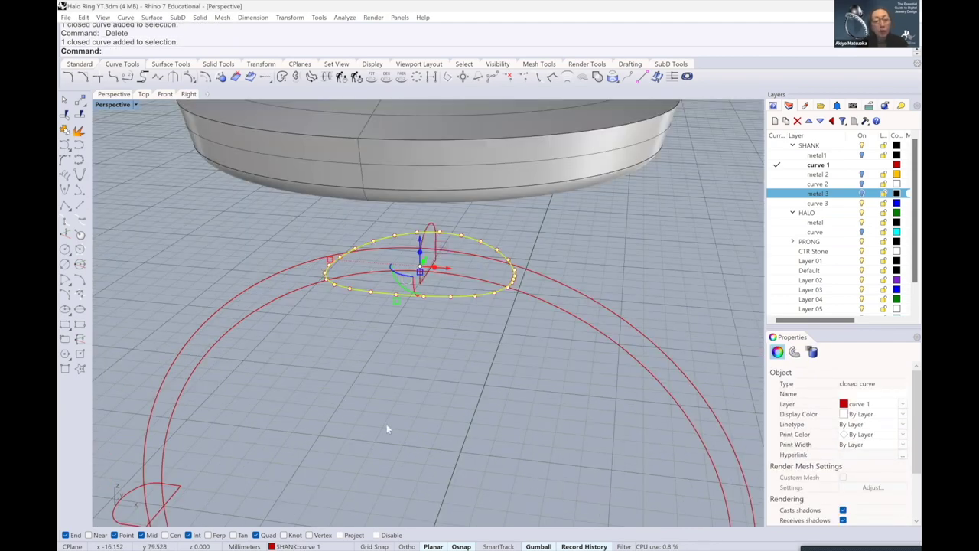
{"action": "right_click_drag", "start_coordinate": [386, 424], "coordinate": [409, 466]}
{"action": "scroll", "coordinate": [420, 417], "scroll_direction": "down", "scroll_amount": 3}
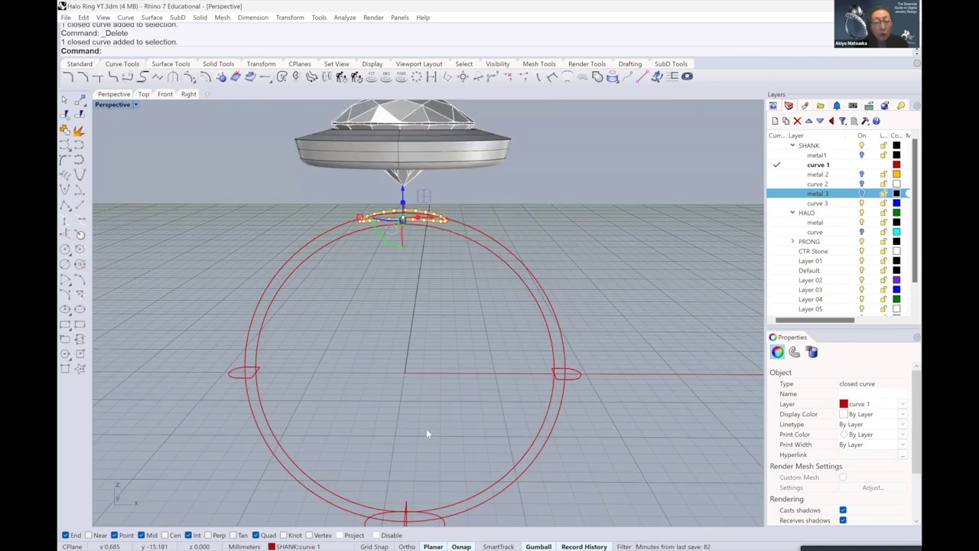
{"action": "mouse_move", "coordinate": [426, 429]}
{"action": "right_mouse_down"}
{"action": "mouse_move", "coordinate": [436, 398]}
{"action": "mouse_move", "coordinate": [439, 479]}
{"action": "right_mouse_up"}
{"action": "left_click", "coordinate": [438, 474]}
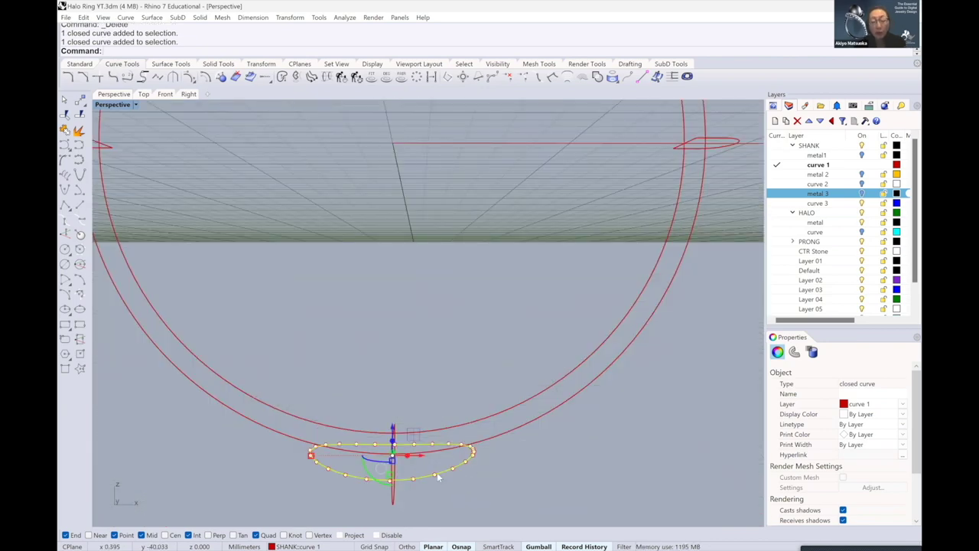
{"action": "key", "text": "Delete"}
Make metal1 the current visible layer and select the small ellipse at the ring top
{"action": "right_click_drag", "start_coordinate": [444, 371], "coordinate": [551, 196]}
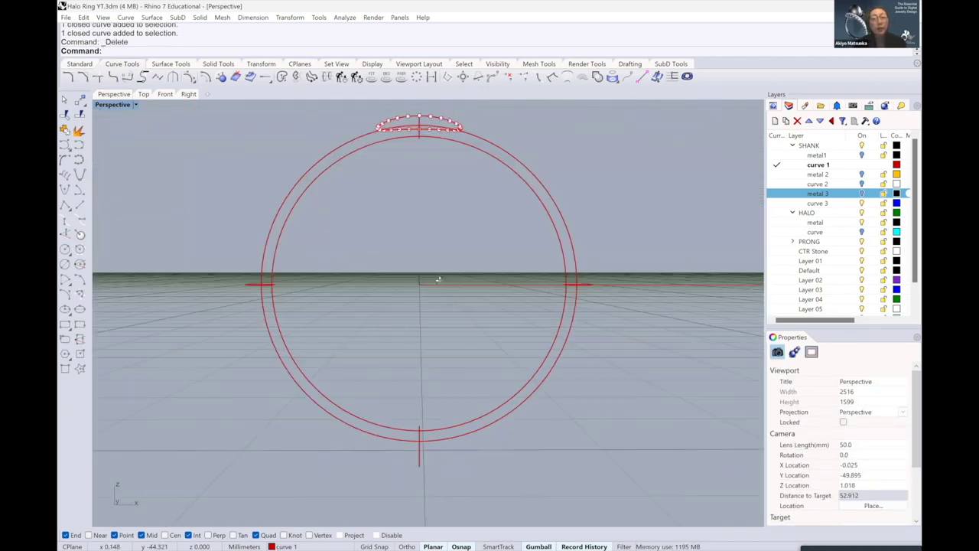
{"action": "scroll", "coordinate": [550, 196], "scroll_direction": "down", "scroll_amount": 2}
{"action": "right_click_drag", "start_coordinate": [727, 179], "coordinate": [735, 154]}
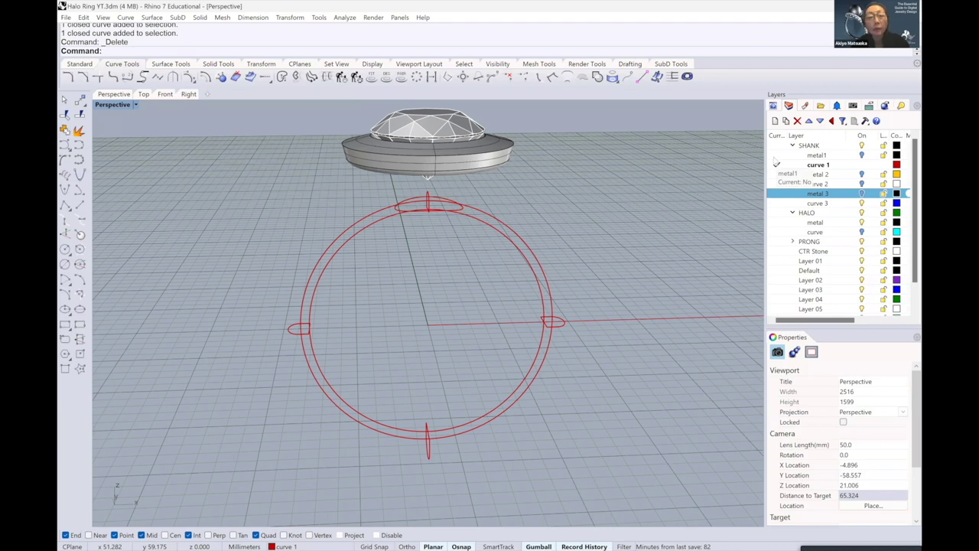
{"action": "left_click", "coordinate": [777, 155]}
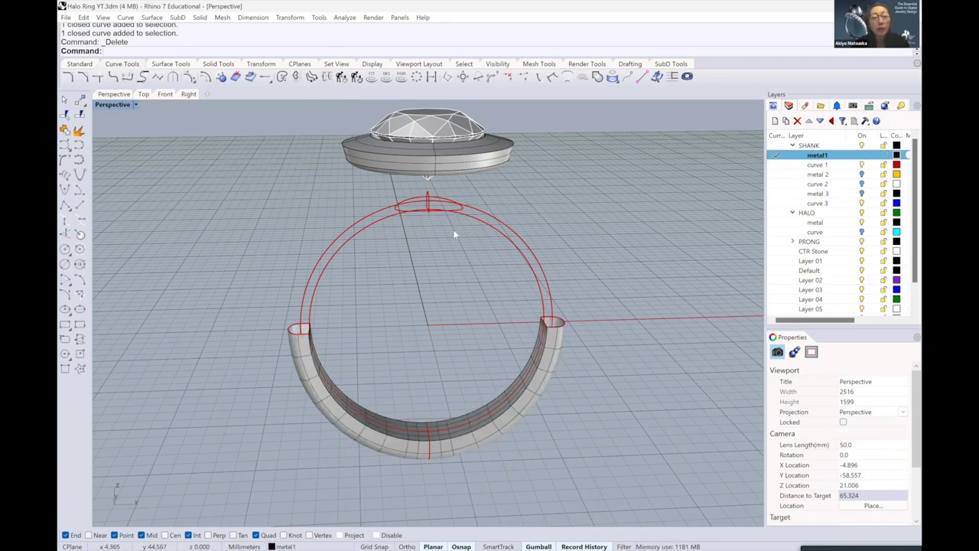
{"action": "scroll", "coordinate": [454, 234], "scroll_direction": "up", "scroll_amount": 2}
{"action": "scroll", "coordinate": [436, 217], "scroll_direction": "up", "scroll_amount": 3}
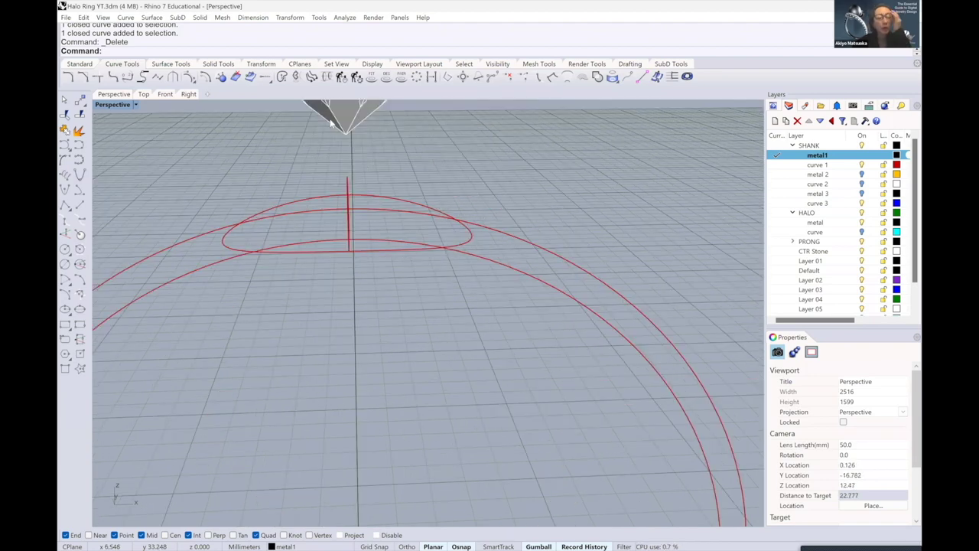
{"action": "left_click", "coordinate": [444, 213]}
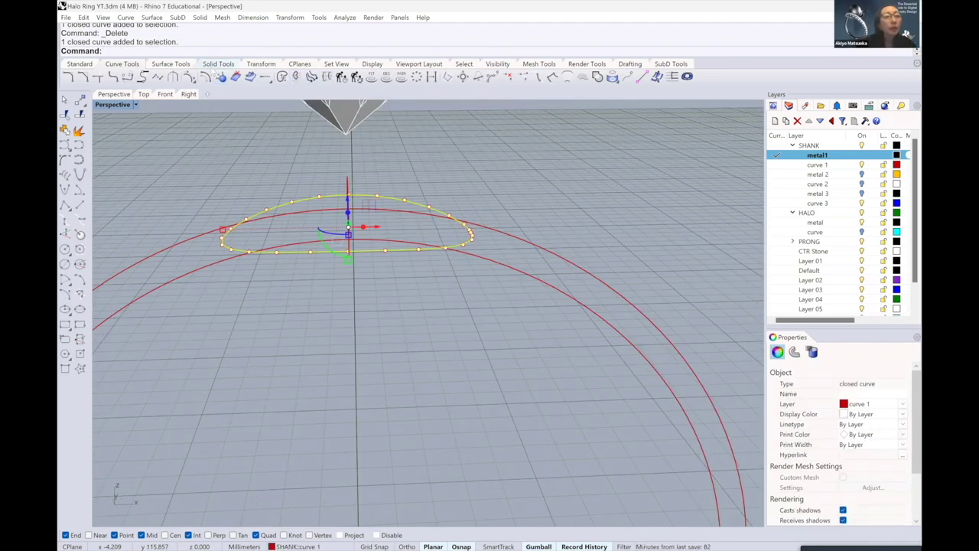
{"action": "left_click", "coordinate": [218, 63]}
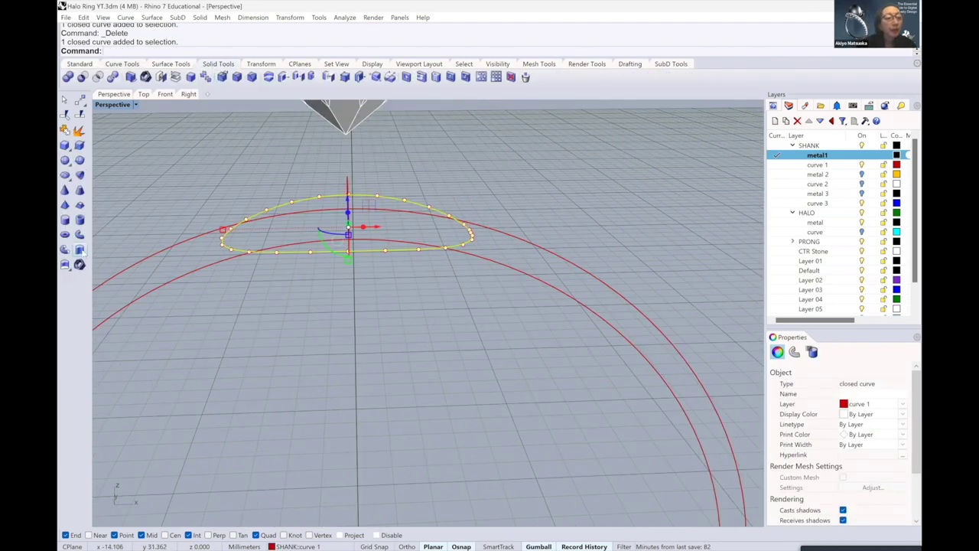
Pipe the small ellipse with a 1.23 mm diameter and turn on the metal 2 layer
{"action": "left_click", "coordinate": [79, 235]}
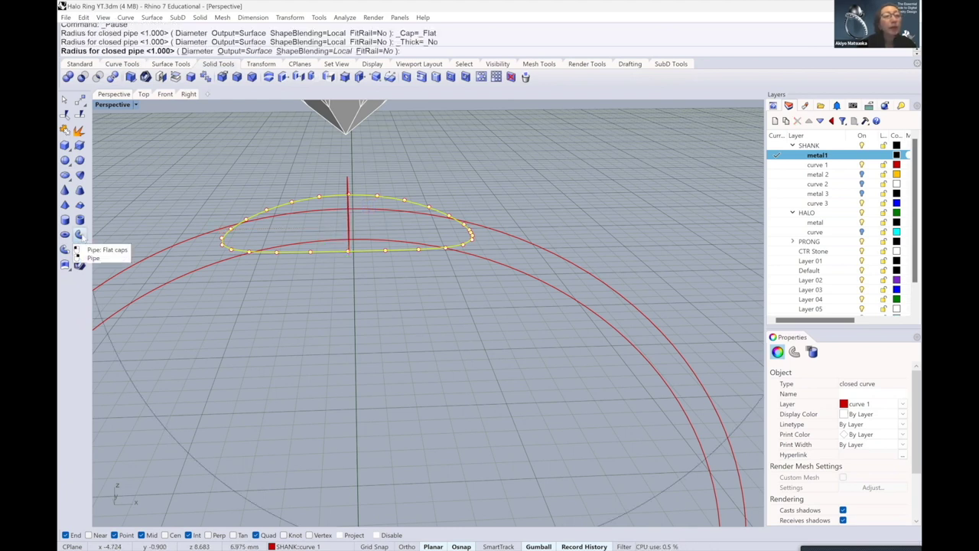
{"action": "left_click", "coordinate": [195, 50]}
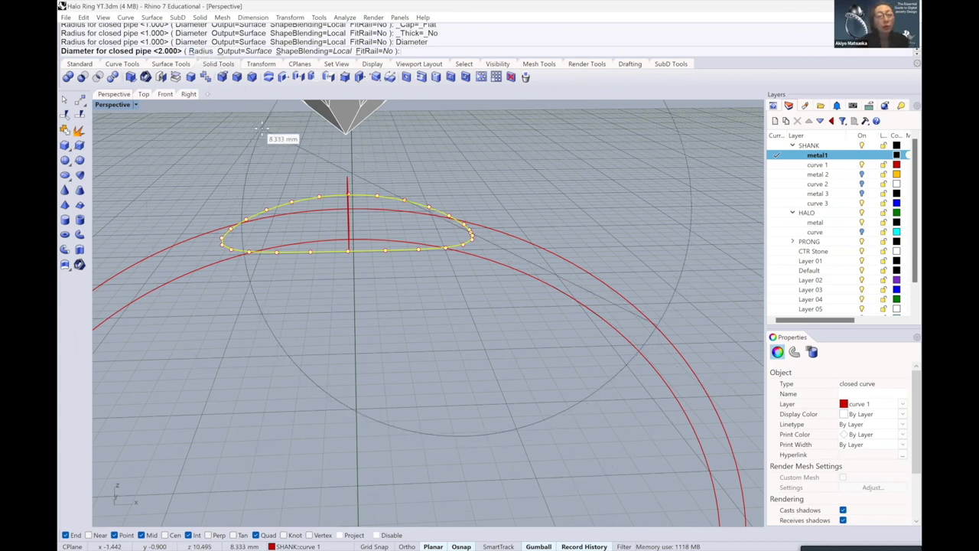
{"action": "type", "text": "1"}
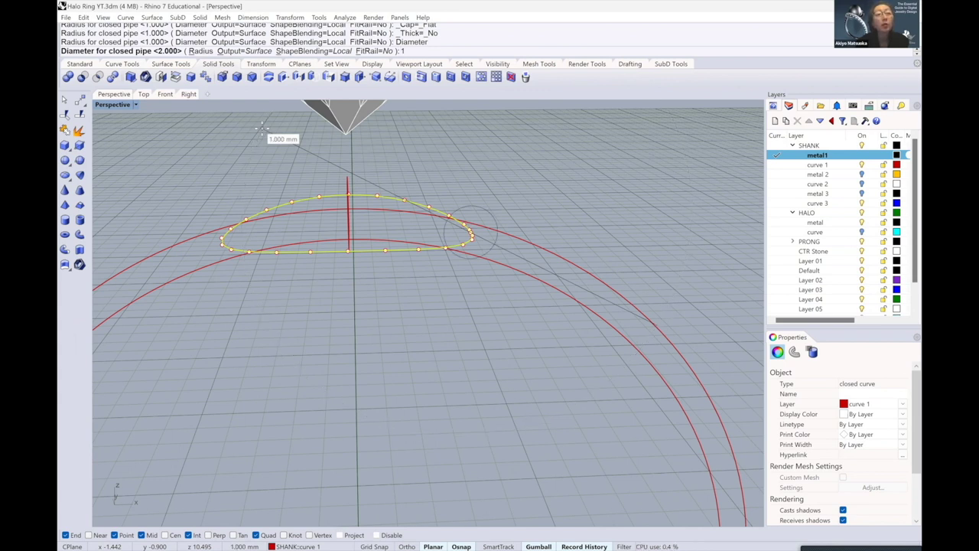
{"action": "type", "text": ".2"}
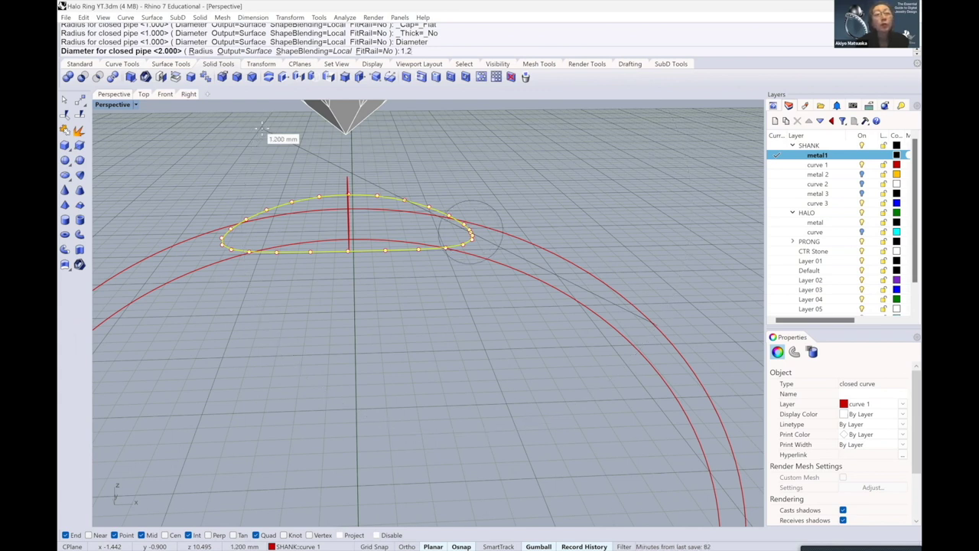
{"action": "type", "text": "3"}
{"action": "key", "text": "Return"}
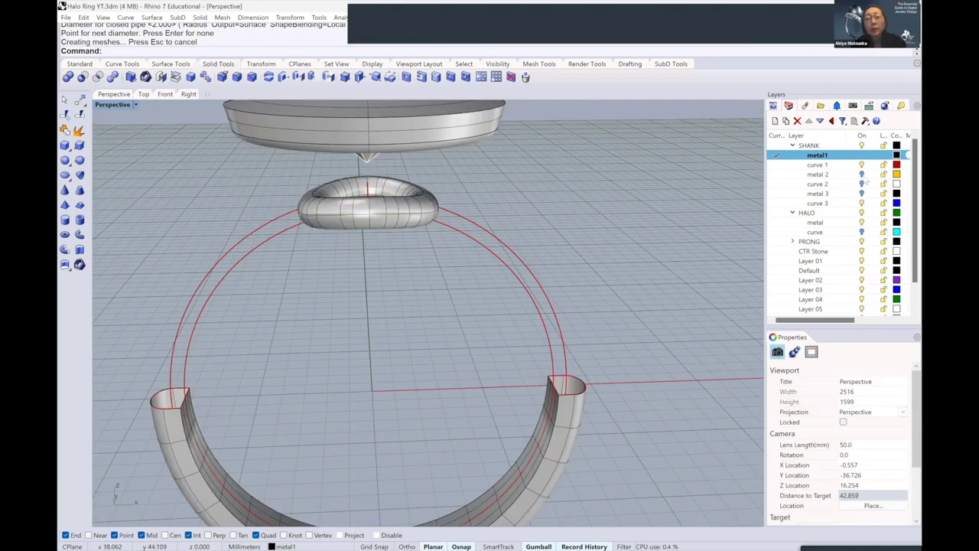
{"action": "left_click", "coordinate": [863, 173]}
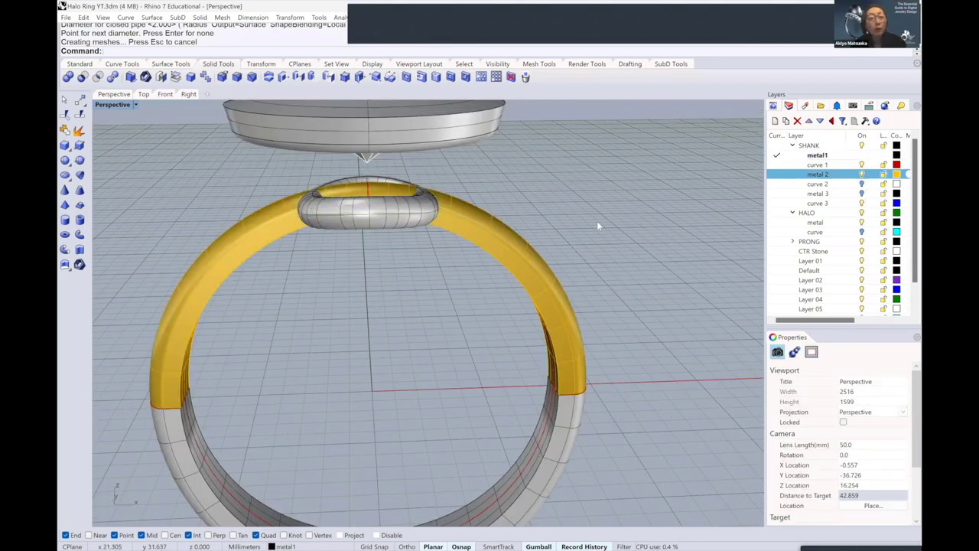
Orbit around the pipe loop, toggling the metal 2 gold shank off and on to check the fit
{"action": "right_click_drag", "start_coordinate": [336, 238], "coordinate": [351, 228]}
{"action": "scroll", "coordinate": [203, 243], "scroll_direction": "up", "scroll_amount": 5}
{"action": "left_click", "coordinate": [345, 235]}
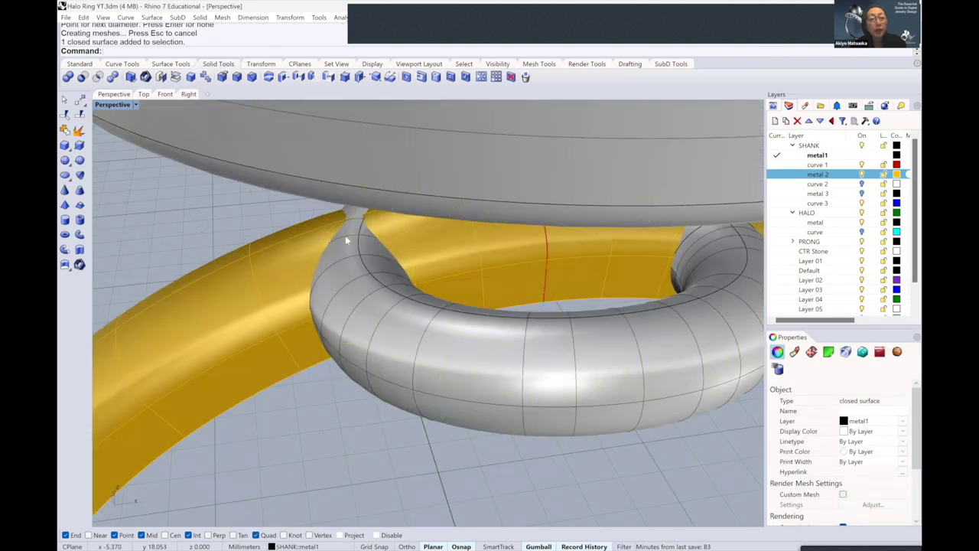
{"action": "right_click_drag", "start_coordinate": [402, 230], "coordinate": [358, 229]}
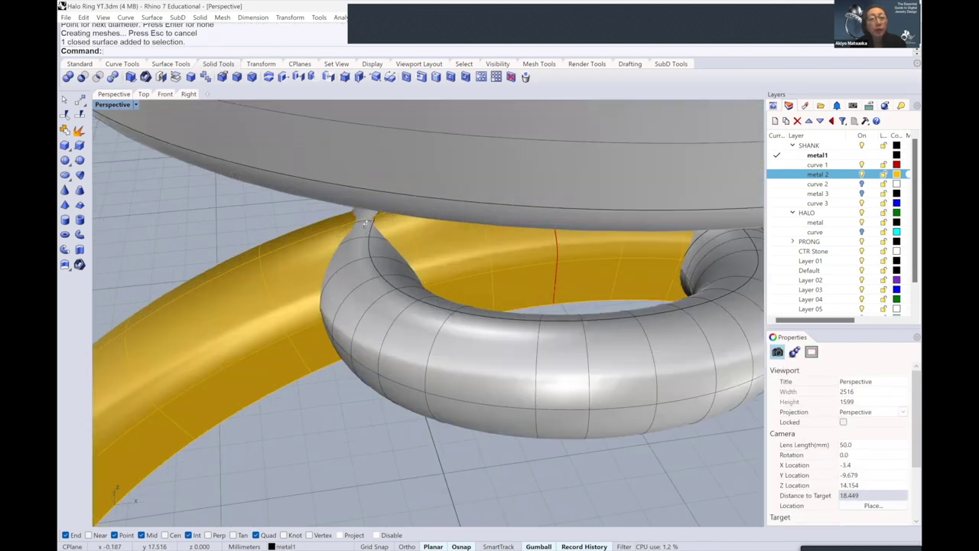
{"action": "scroll", "coordinate": [364, 222], "scroll_direction": "down", "scroll_amount": 3}
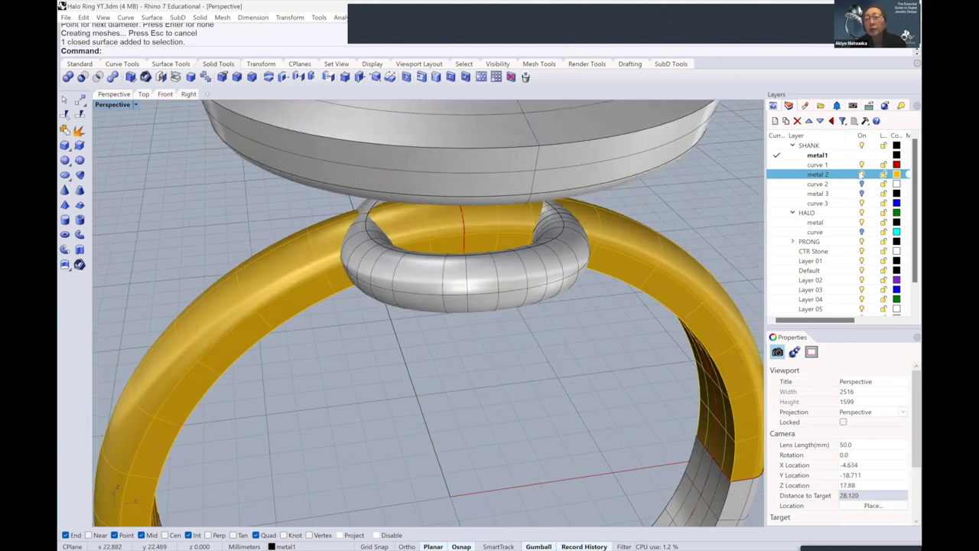
{"action": "left_click", "coordinate": [862, 174]}
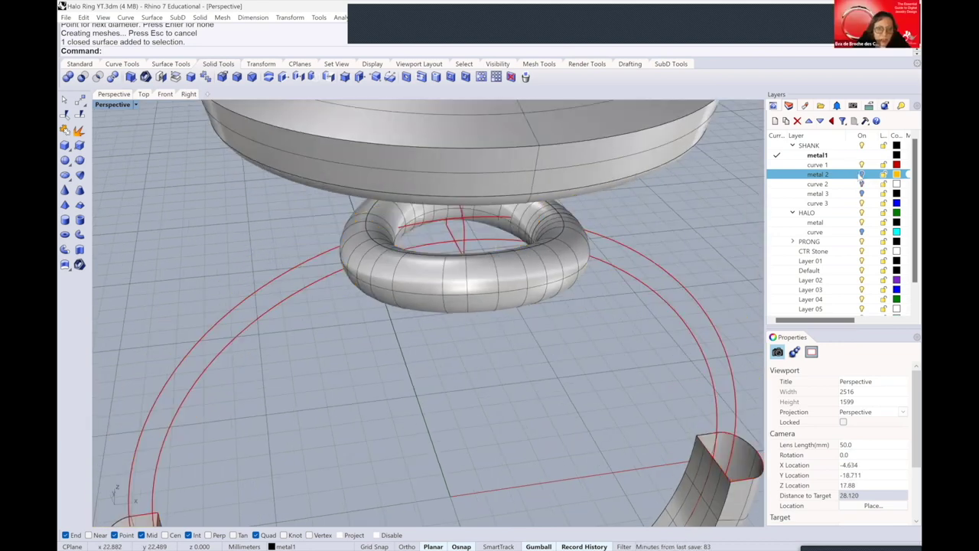
{"action": "left_click", "coordinate": [862, 175]}
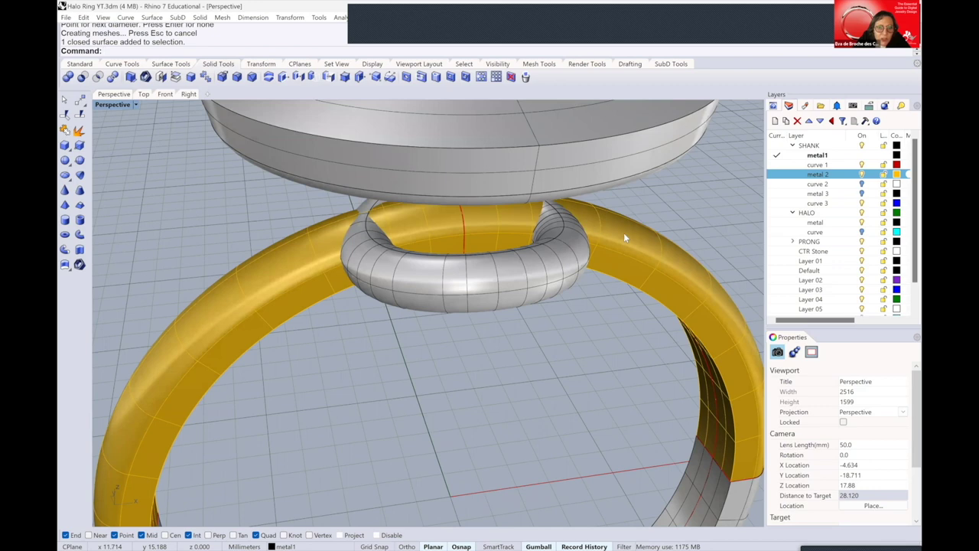
{"action": "mouse_move", "coordinate": [559, 231]}
{"action": "right_mouse_down"}
{"action": "mouse_move", "coordinate": [551, 249]}
{"action": "mouse_move", "coordinate": [557, 239]}
{"action": "right_mouse_up"}
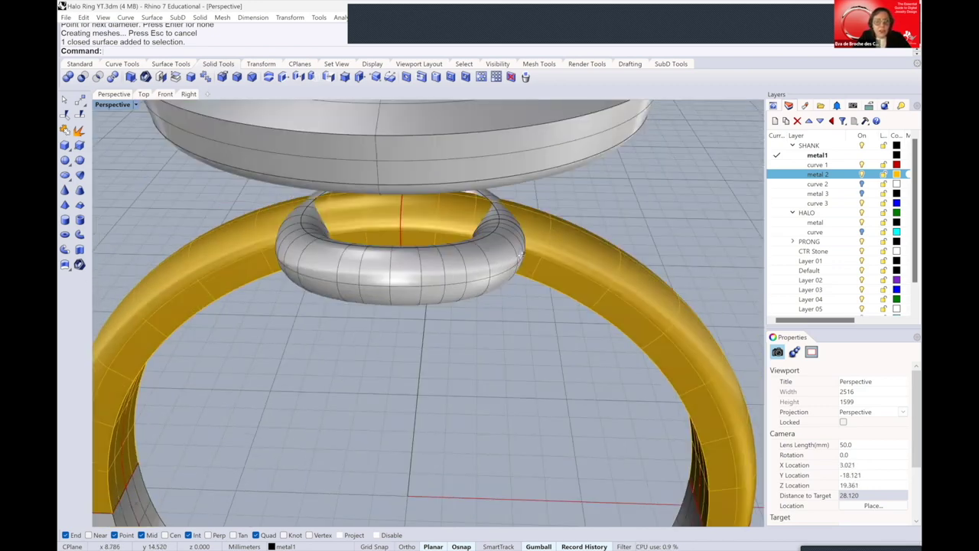
{"action": "right_click_drag", "start_coordinate": [496, 244], "coordinate": [506, 246]}
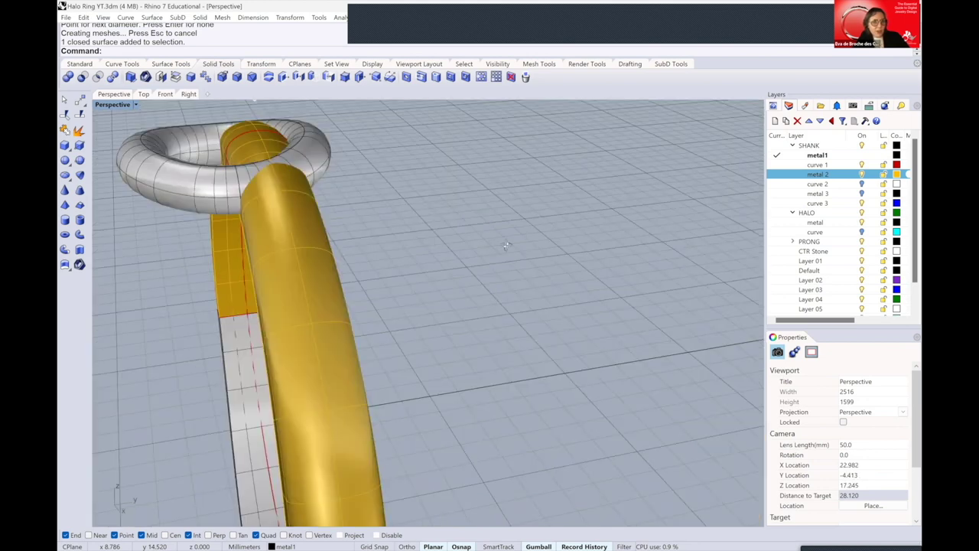
{"action": "key", "text": "Down"}
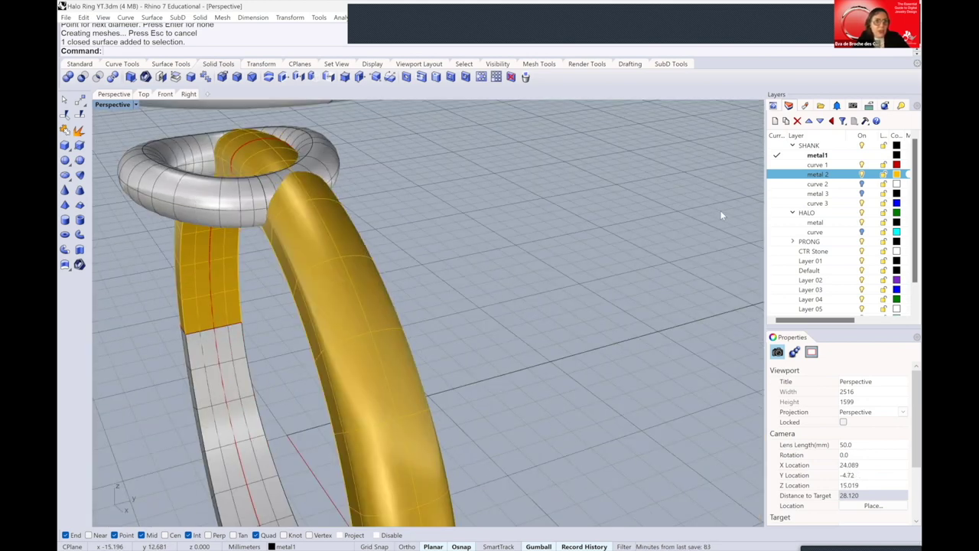
{"action": "right_click_drag", "start_coordinate": [720, 215], "coordinate": [434, 259]}
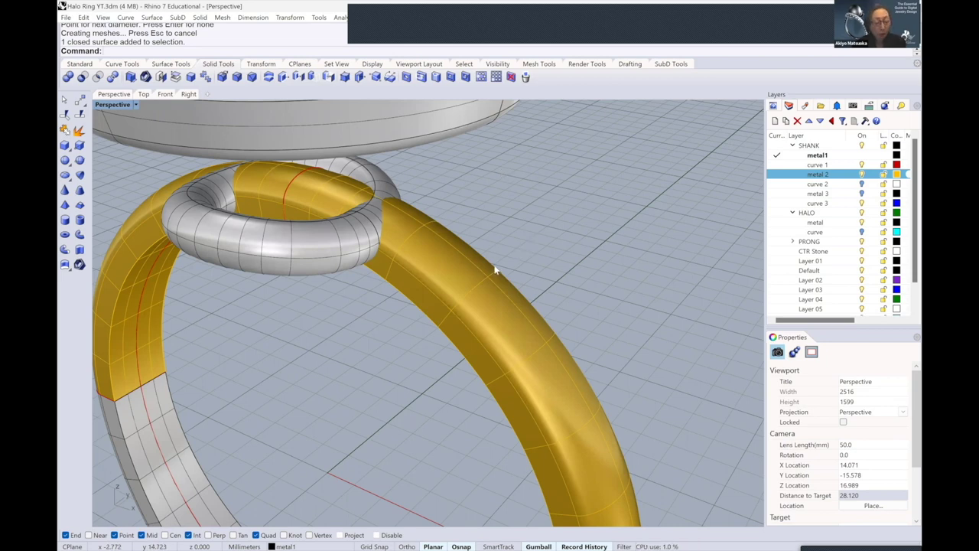
Undo the two layer visibility changes and delete the flat circle around the top profile
{"action": "key", "text": "ctrl+z"}
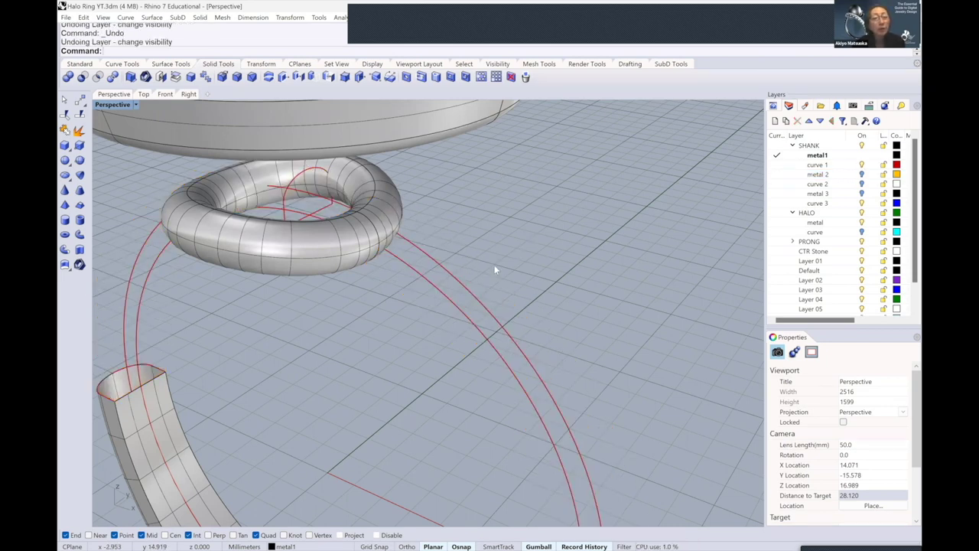
{"action": "key", "text": "ctrl+z"}
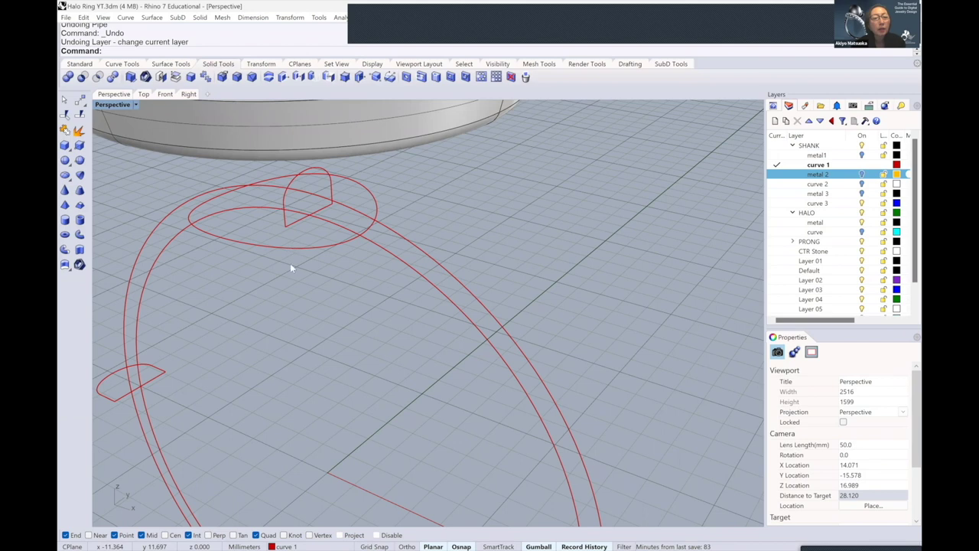
{"action": "right_click_drag", "start_coordinate": [290, 264], "coordinate": [291, 256]}
{"action": "left_click", "coordinate": [291, 261]}
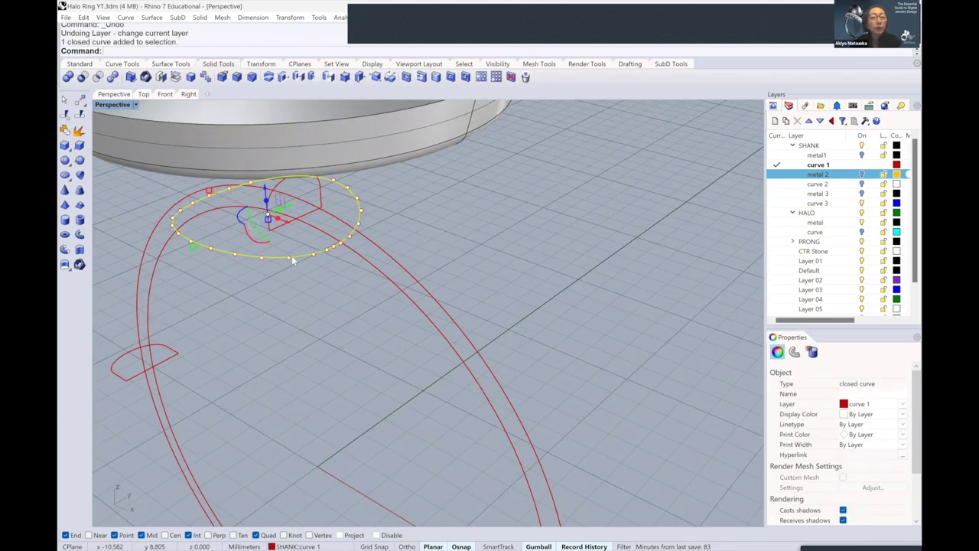
{"action": "key", "text": "Delete"}
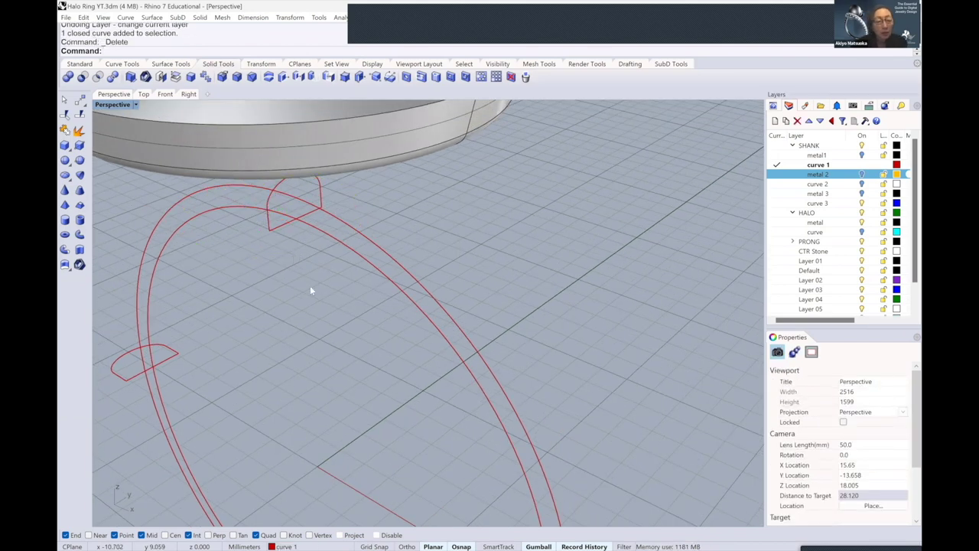
Switch to the Front viewport and zoom toward the apex of the ring curves
{"action": "right_click_drag", "start_coordinate": [316, 429], "coordinate": [322, 455]}
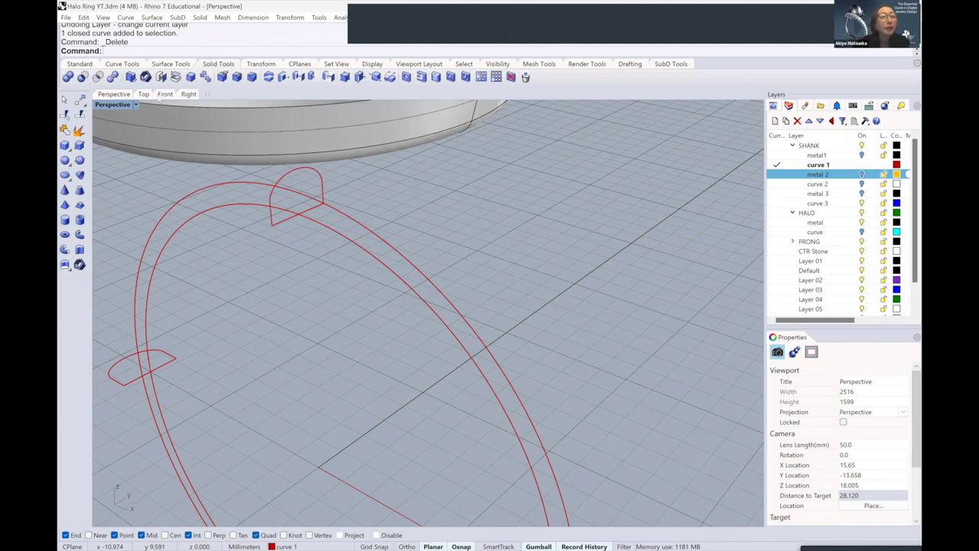
{"action": "left_click", "coordinate": [161, 96]}
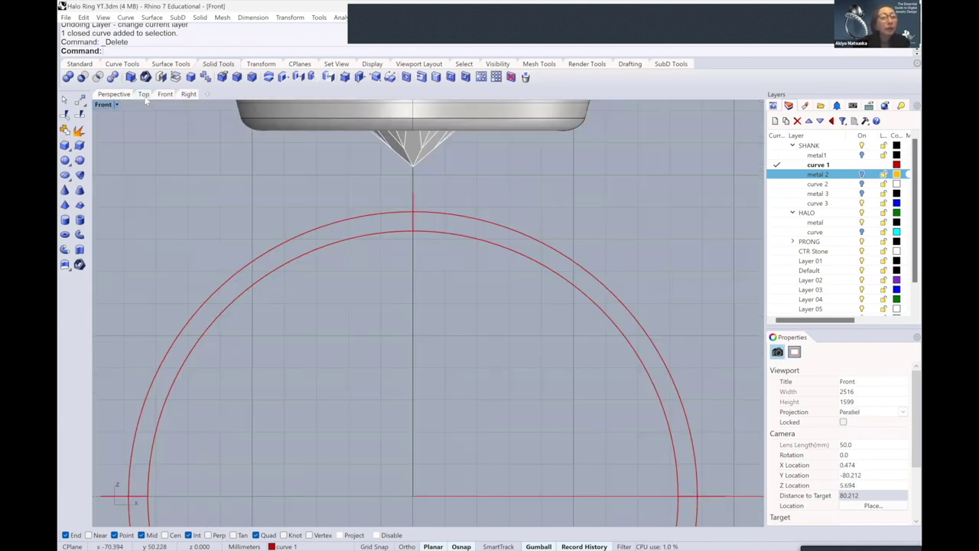
{"action": "left_click", "coordinate": [144, 94]}
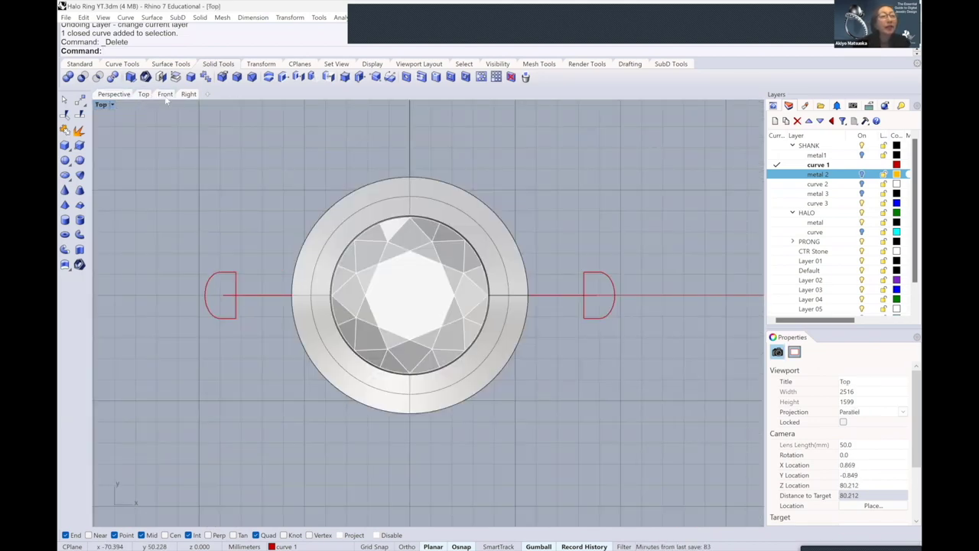
{"action": "left_click", "coordinate": [165, 94]}
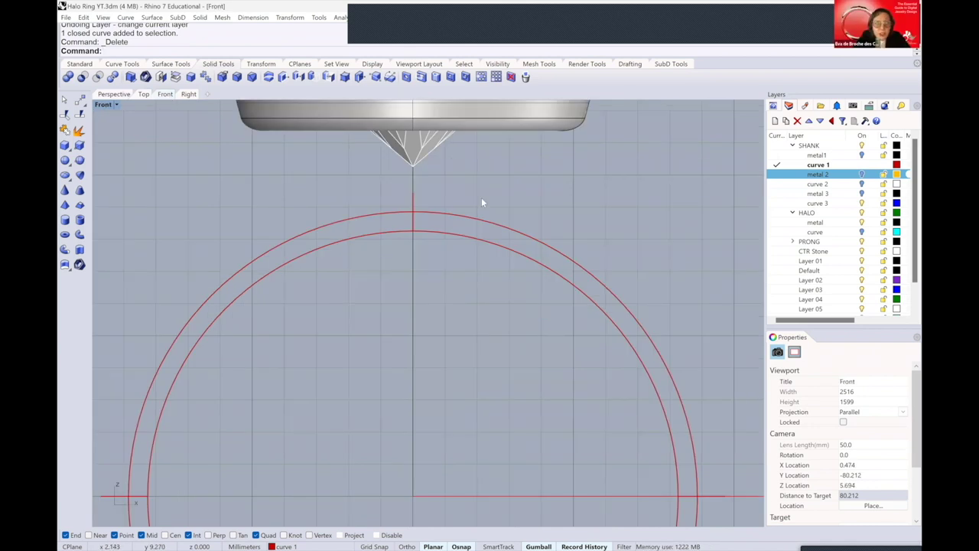
{"action": "scroll", "coordinate": [438, 213], "scroll_direction": "up", "scroll_amount": 2}
{"action": "scroll", "coordinate": [438, 212], "scroll_direction": "up", "scroll_amount": 1}
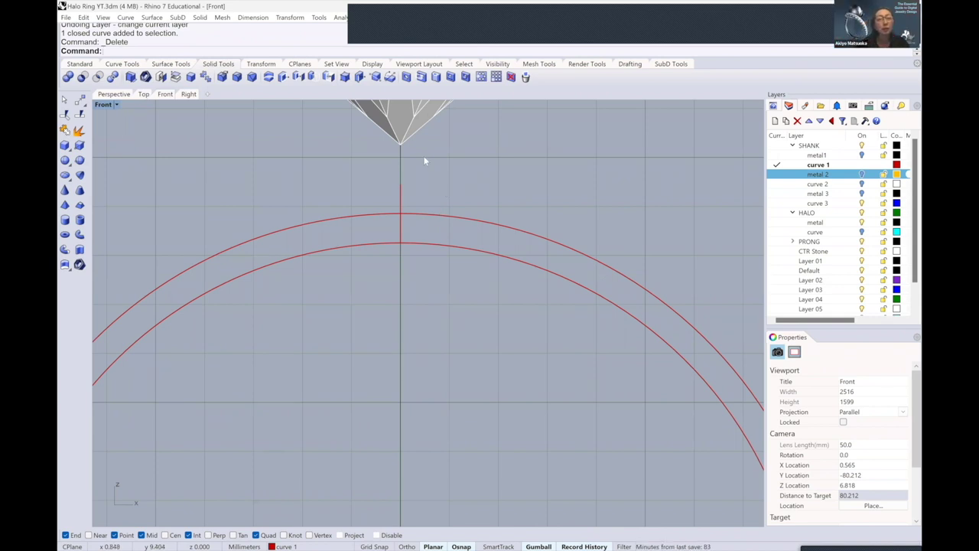
{"action": "scroll", "coordinate": [401, 205], "scroll_direction": "up", "scroll_amount": 1}
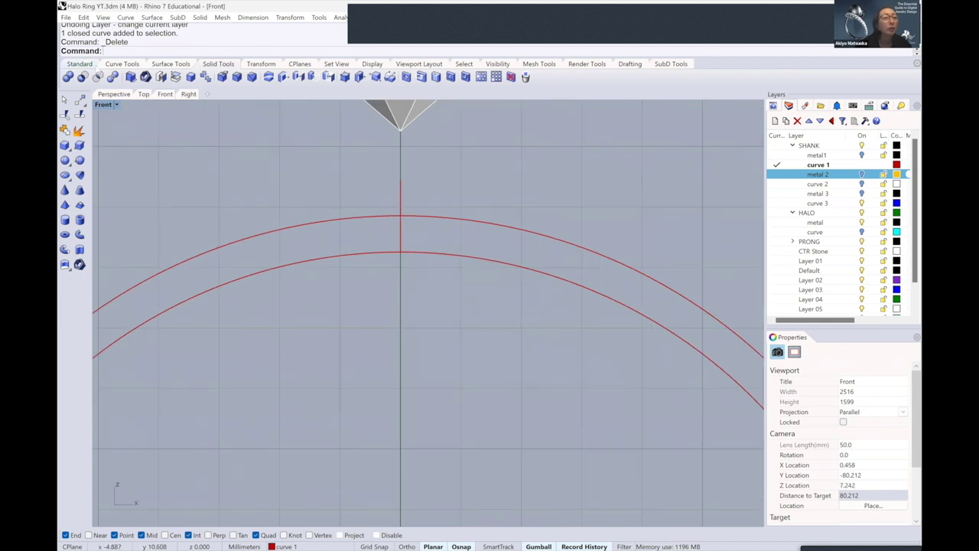
{"action": "scroll", "coordinate": [368, 197], "scroll_direction": "down", "scroll_amount": 1}
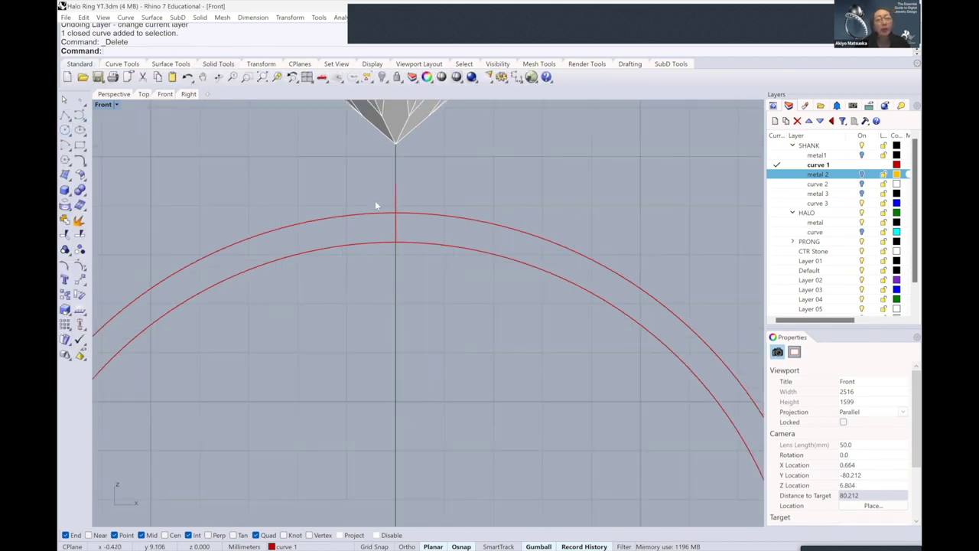
{"action": "scroll", "coordinate": [364, 205], "scroll_direction": "down", "scroll_amount": 1}
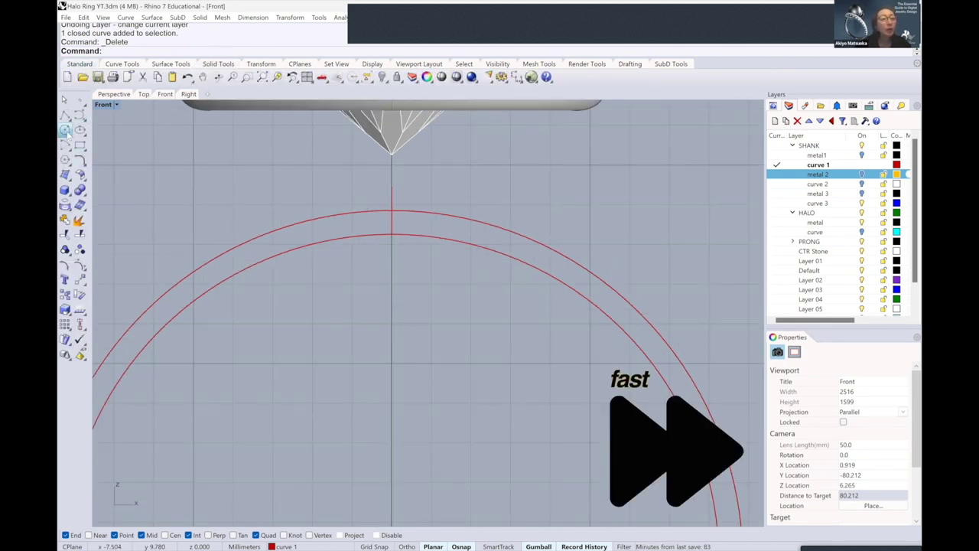
{"action": "left_click", "coordinate": [65, 160]}
Draw a vertical 4.5 mm circle snapped to the outer curve's apex with Osnap on
{"action": "left_click", "coordinate": [462, 546]}
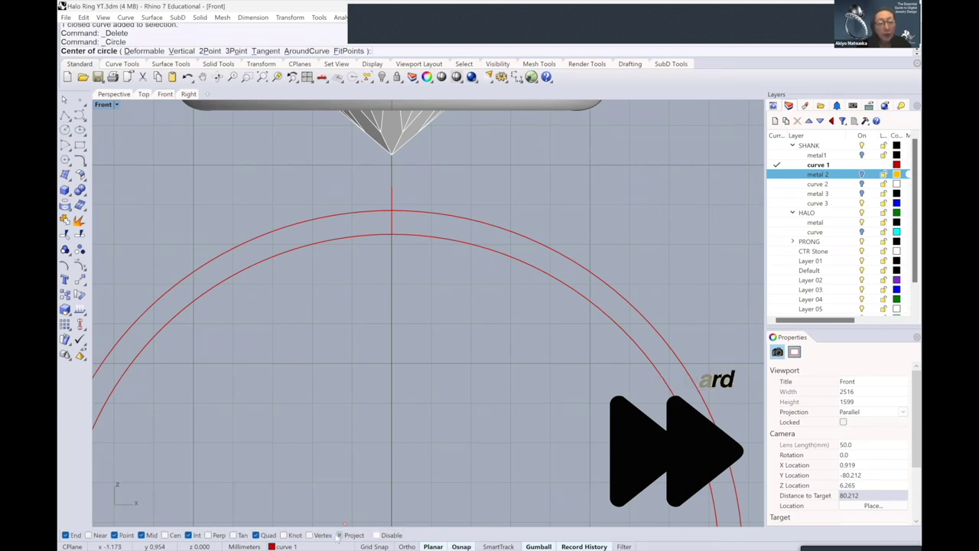
{"action": "scroll", "coordinate": [375, 260], "scroll_direction": "up", "scroll_amount": 2}
{"action": "left_click", "coordinate": [182, 51]}
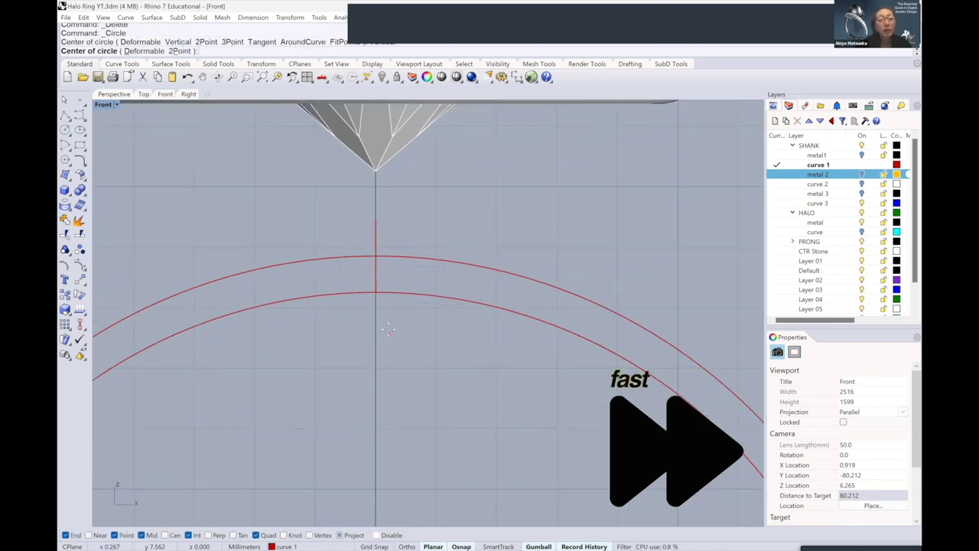
{"action": "left_click", "coordinate": [375, 256]}
{"action": "key", "text": "Return"}
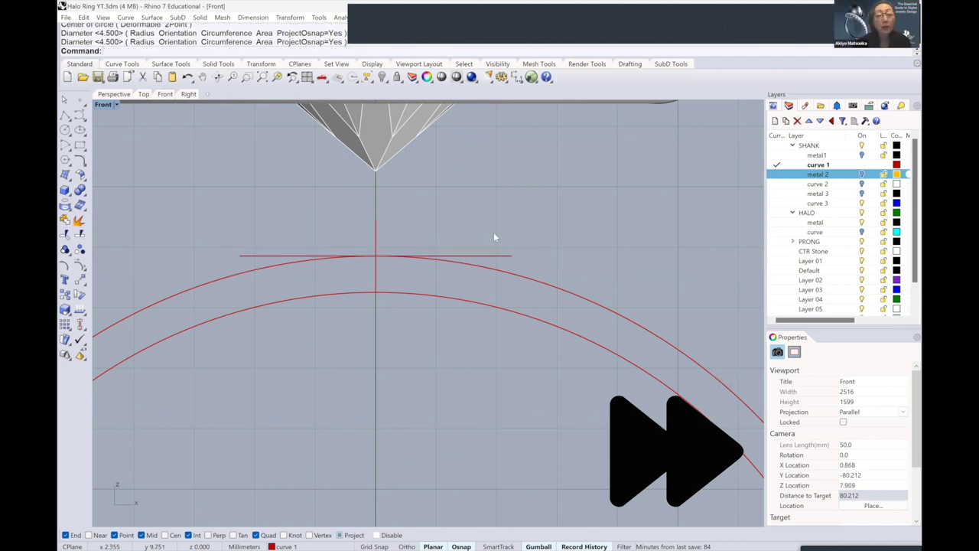
Return to Perspective and orbit to inspect the new circle against the ring curves
{"action": "left_click", "coordinate": [493, 255]}
{"action": "left_click", "coordinate": [114, 93]}
{"action": "key", "text": "Escape"}
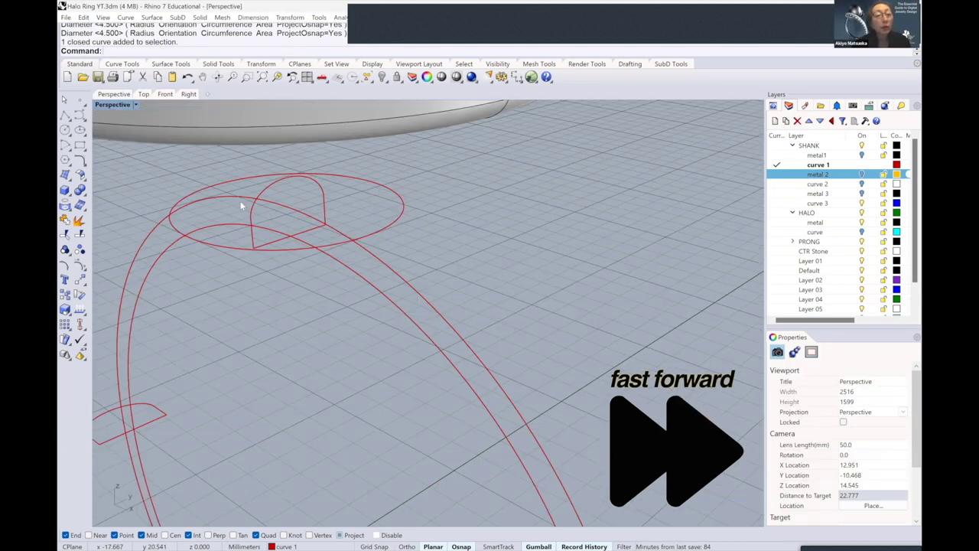
{"action": "left_click", "coordinate": [188, 93]}
{"action": "scroll", "coordinate": [378, 335], "scroll_direction": "down", "scroll_amount": 3}
{"action": "left_click", "coordinate": [114, 94]}
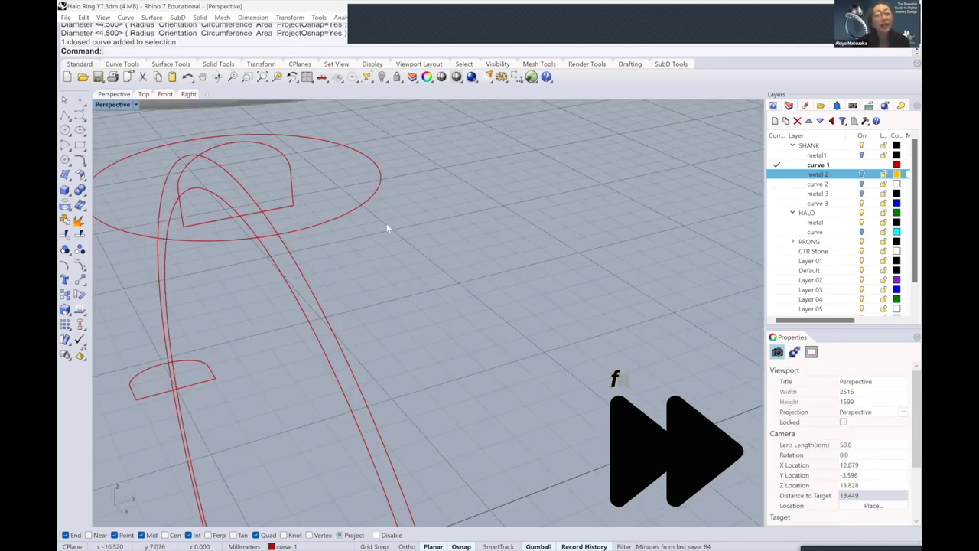
{"action": "mouse_move", "coordinate": [415, 211]}
{"action": "right_mouse_down"}
{"action": "mouse_move", "coordinate": [405, 225]}
{"action": "mouse_move", "coordinate": [426, 220]}
{"action": "right_mouse_up"}
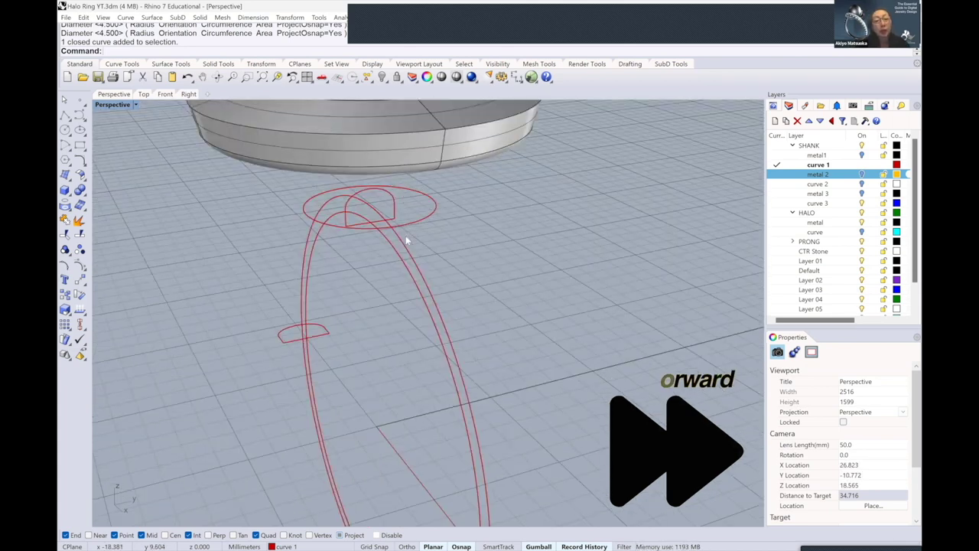
{"action": "scroll", "coordinate": [350, 214], "scroll_direction": "up", "scroll_amount": 3}
{"action": "right_click_drag", "start_coordinate": [350, 214], "coordinate": [303, 227]}
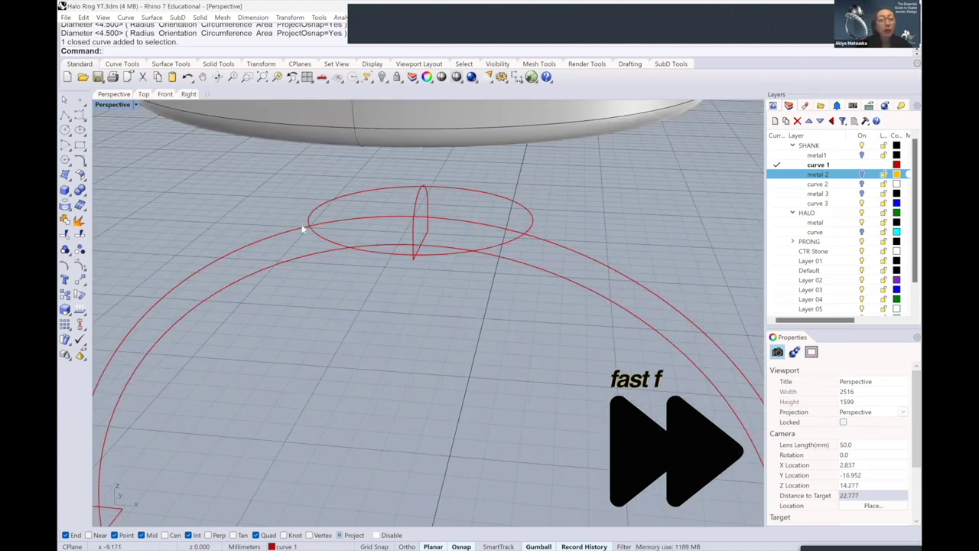
{"action": "left_click", "coordinate": [521, 197]}
{"action": "key", "text": "Escape"}
{"action": "left_click", "coordinate": [122, 64]}
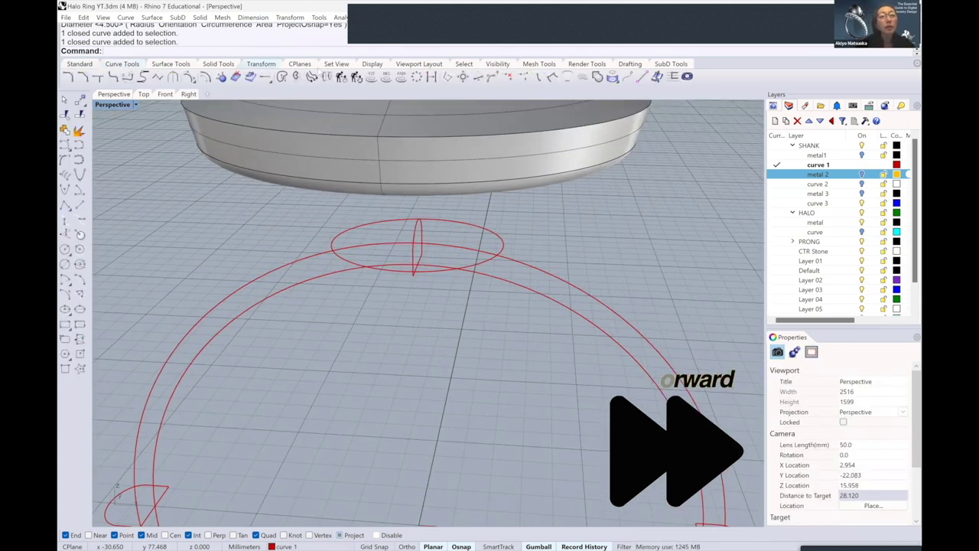
Hide the shank surface and build a Curve from 2 Views from the flat circle and top profile
{"action": "left_click", "coordinate": [297, 77]}
{"action": "left_click", "coordinate": [862, 174]}
{"action": "left_click", "coordinate": [861, 212]}
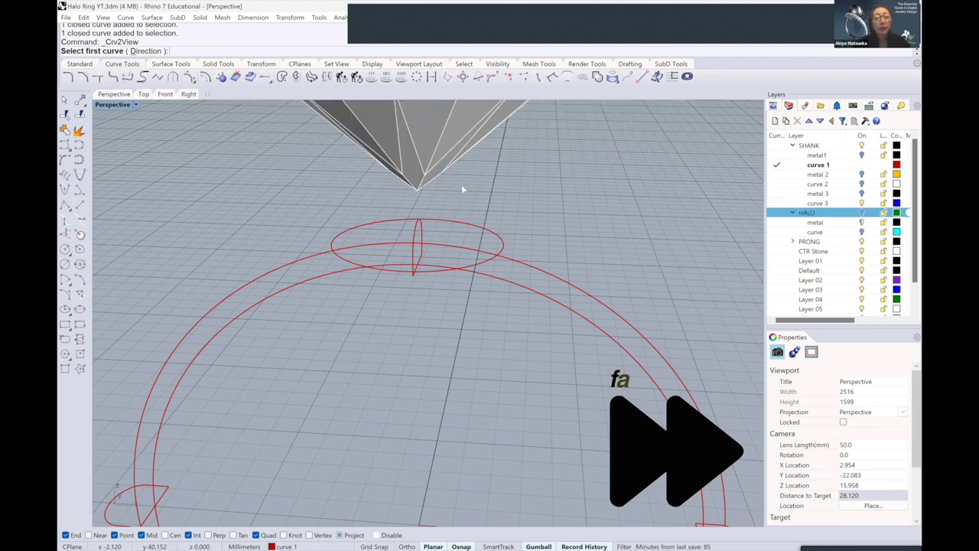
{"action": "left_click", "coordinate": [352, 230]}
{"action": "left_click", "coordinate": [417, 248]}
{"action": "right_click_drag", "start_coordinate": [418, 249], "coordinate": [337, 242]}
Delete the original flat circle, accept the history warning, and start piping the new top curve
{"action": "left_click", "coordinate": [337, 242]}
{"action": "key", "text": "Delete"}
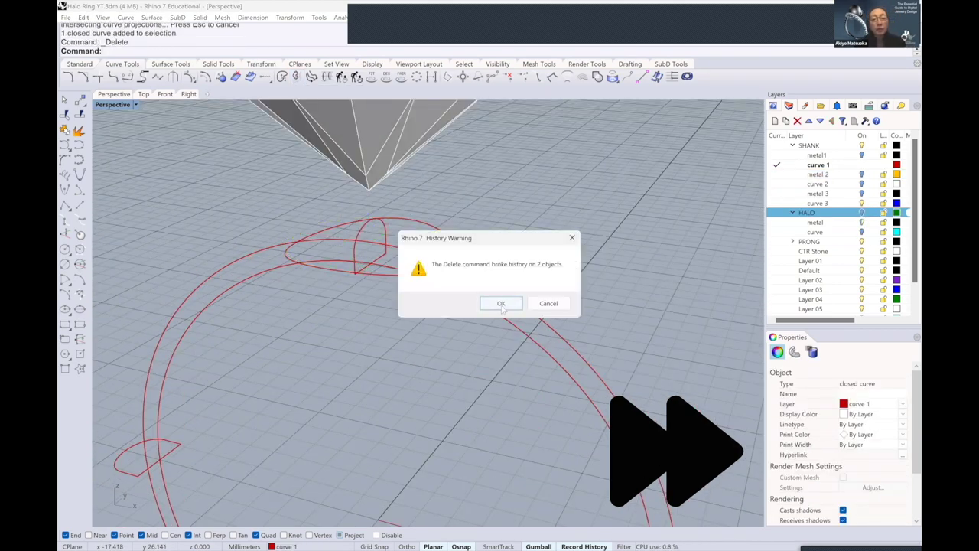
{"action": "left_click", "coordinate": [498, 304]}
{"action": "scroll", "coordinate": [441, 438], "scroll_direction": "down", "scroll_amount": 5}
{"action": "right_click_drag", "start_coordinate": [441, 439], "coordinate": [502, 267]}
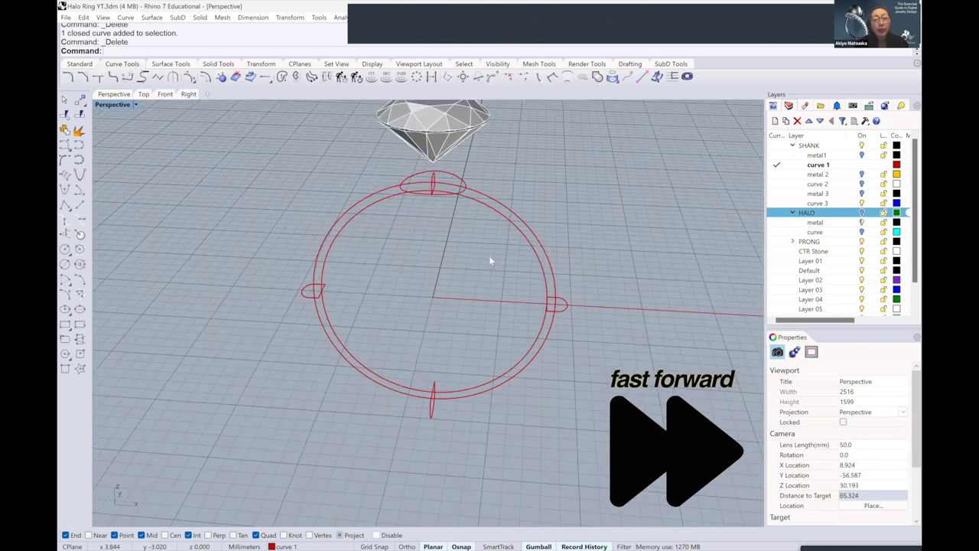
{"action": "scroll", "coordinate": [490, 260], "scroll_direction": "up", "scroll_amount": 3}
{"action": "scroll", "coordinate": [569, 201], "scroll_direction": "up", "scroll_amount": 2}
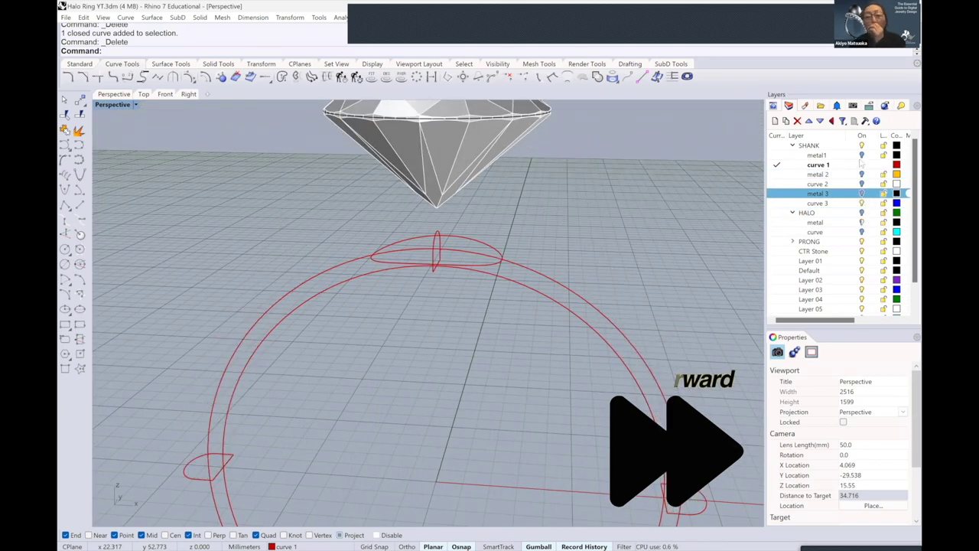
{"action": "left_click", "coordinate": [79, 235]}
{"action": "left_click", "coordinate": [403, 260]}
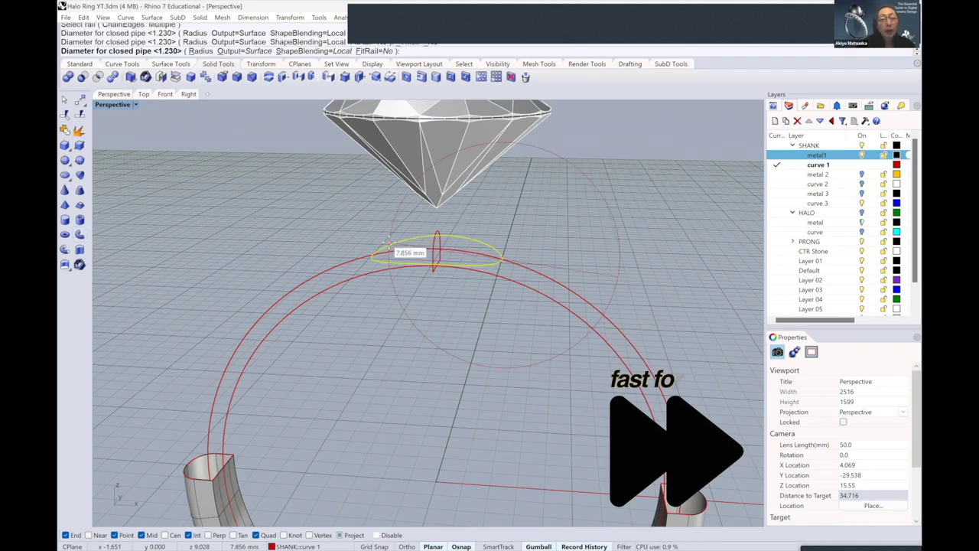
{"action": "left_click", "coordinate": [513, 242]}
{"action": "key", "text": "Return"}
{"action": "scroll", "coordinate": [739, 203], "scroll_direction": "down", "scroll_amount": 3}
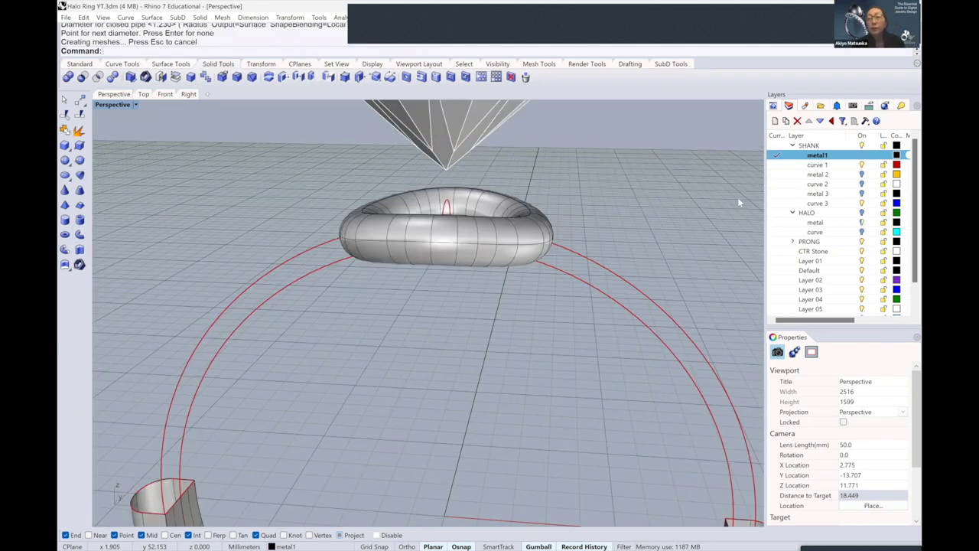
{"action": "left_click", "coordinate": [862, 175]}
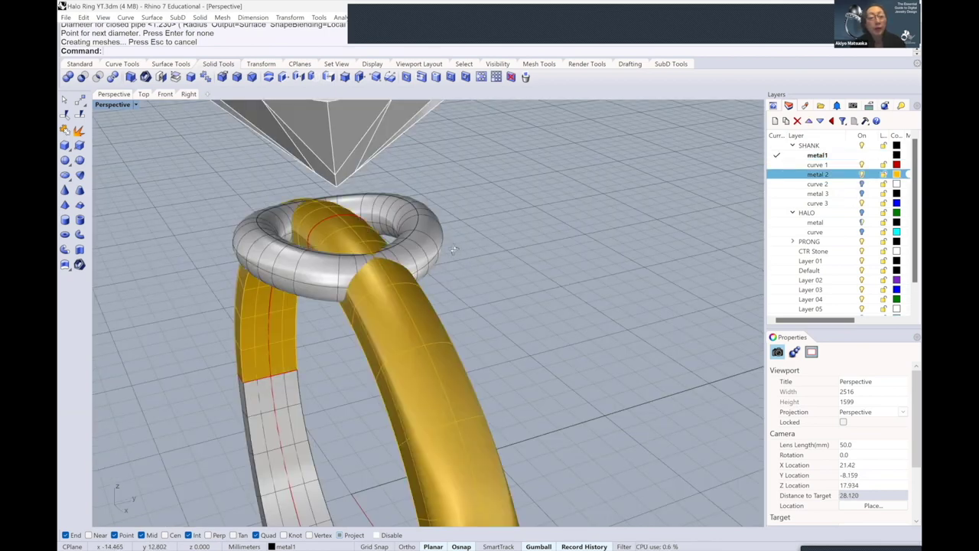
{"action": "right_click_drag", "start_coordinate": [453, 250], "coordinate": [539, 267]}
{"action": "right_click_drag", "start_coordinate": [417, 266], "coordinate": [438, 268]}
{"action": "scroll", "coordinate": [426, 264], "scroll_direction": "up", "scroll_amount": 5}
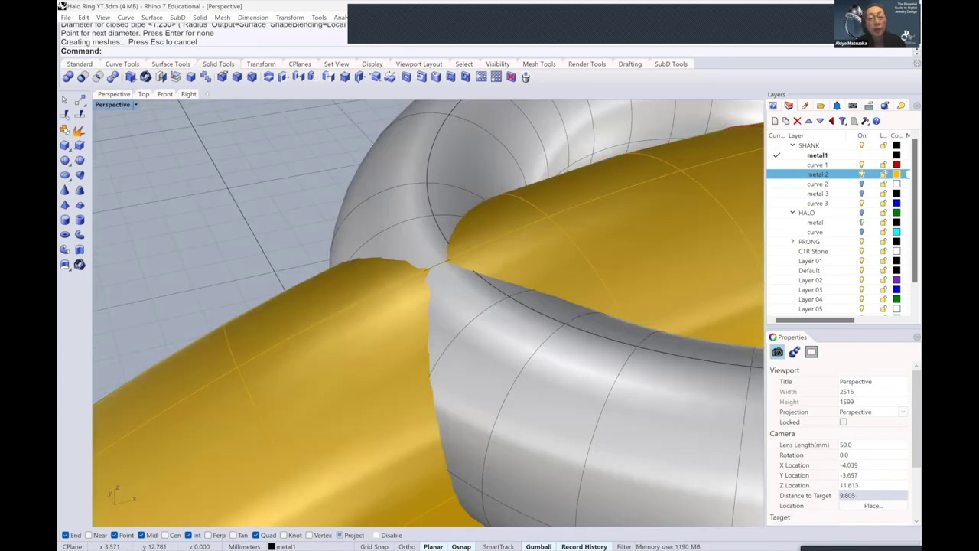
{"action": "left_click", "coordinate": [432, 275]}
{"action": "left_click", "coordinate": [219, 253]}
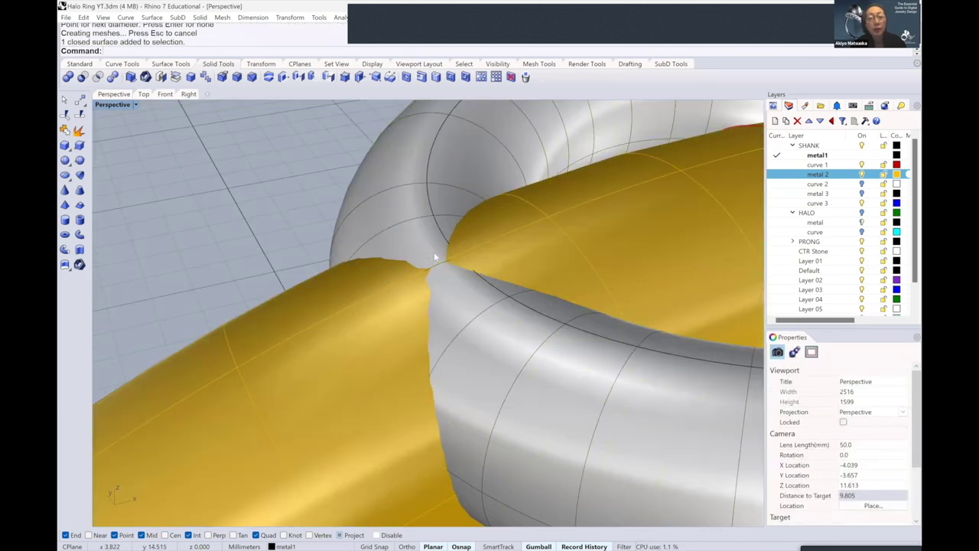
{"action": "scroll", "coordinate": [432, 250], "scroll_direction": "down", "scroll_amount": 2}
{"action": "scroll", "coordinate": [459, 253], "scroll_direction": "down", "scroll_amount": 1}
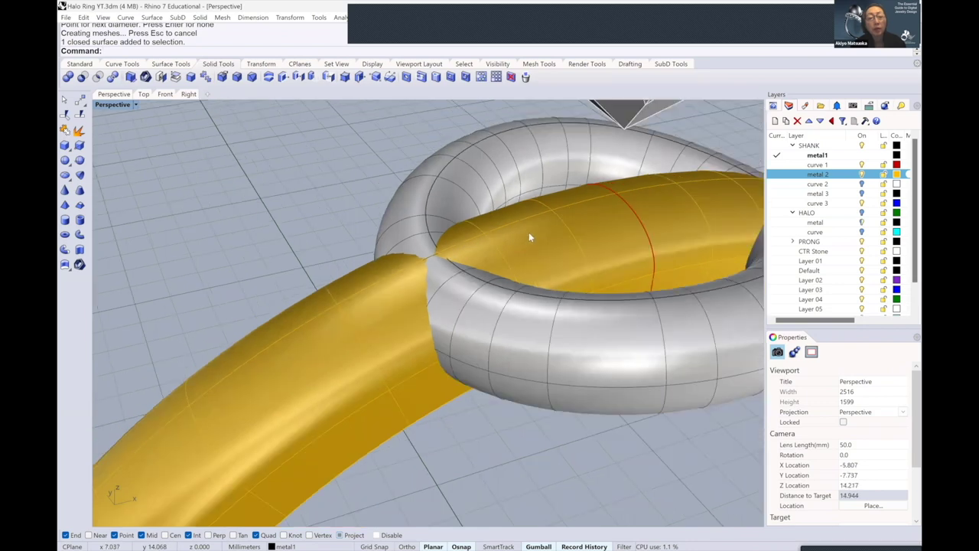
{"action": "right_click_drag", "start_coordinate": [457, 243], "coordinate": [467, 259]}
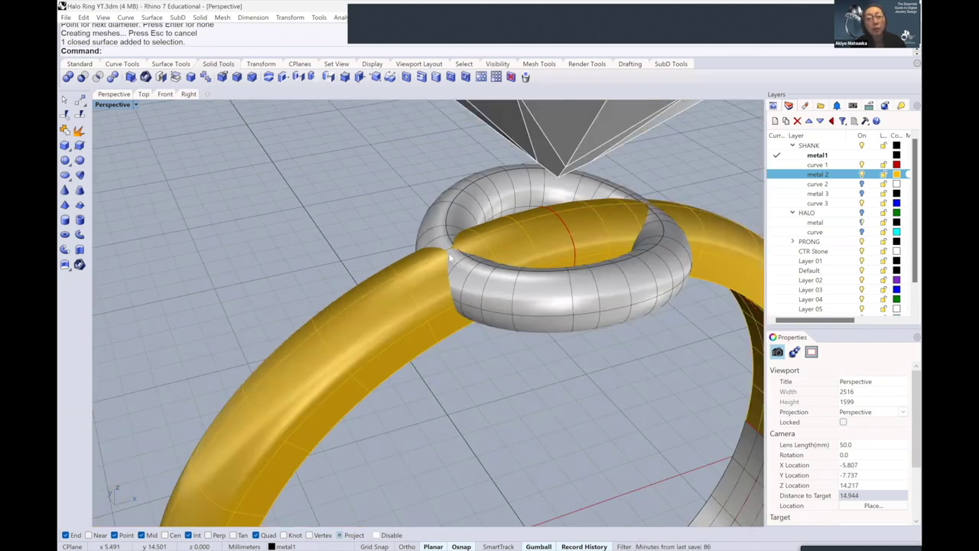
{"action": "scroll", "coordinate": [437, 259], "scroll_direction": "up", "scroll_amount": 1}
{"action": "scroll", "coordinate": [455, 246], "scroll_direction": "up", "scroll_amount": 1}
{"action": "scroll", "coordinate": [529, 234], "scroll_direction": "up", "scroll_amount": 1}
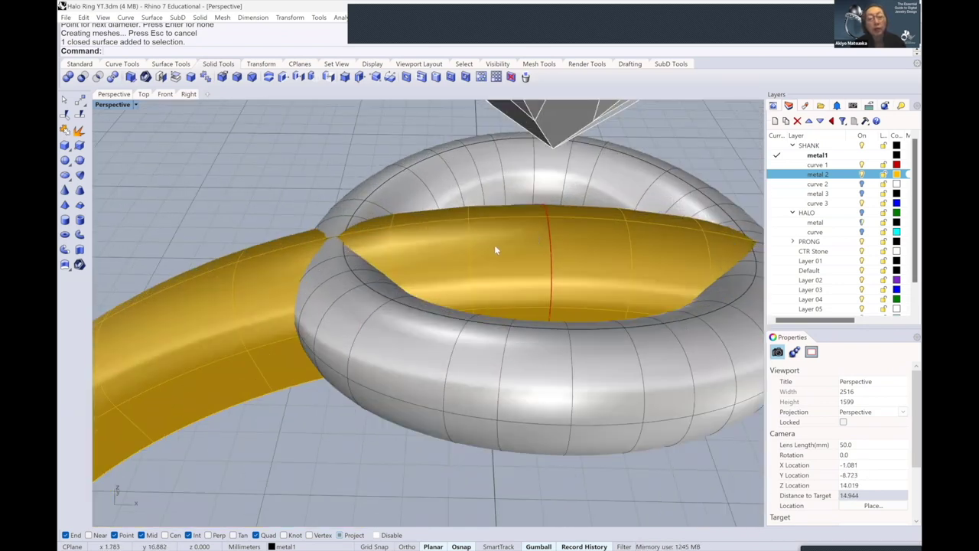
{"action": "scroll", "coordinate": [669, 220], "scroll_direction": "down", "scroll_amount": 1}
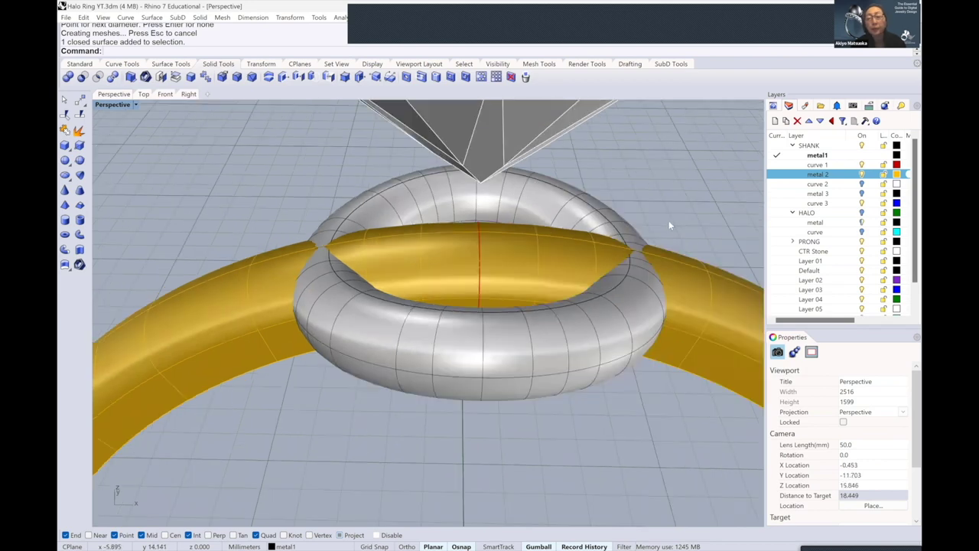
{"action": "scroll", "coordinate": [626, 227], "scroll_direction": "down", "scroll_amount": 2}
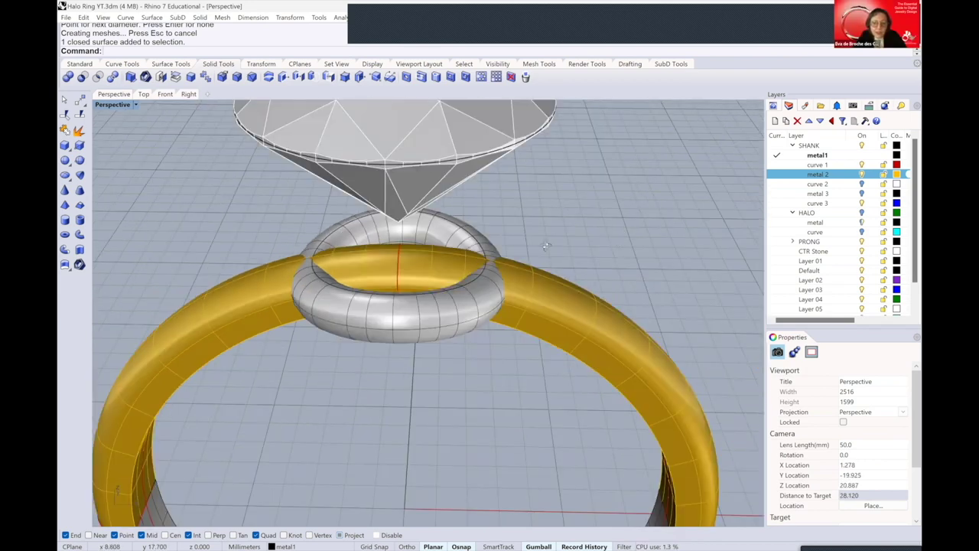
{"action": "key", "text": "Down"}
{"action": "key", "text": "Down"}
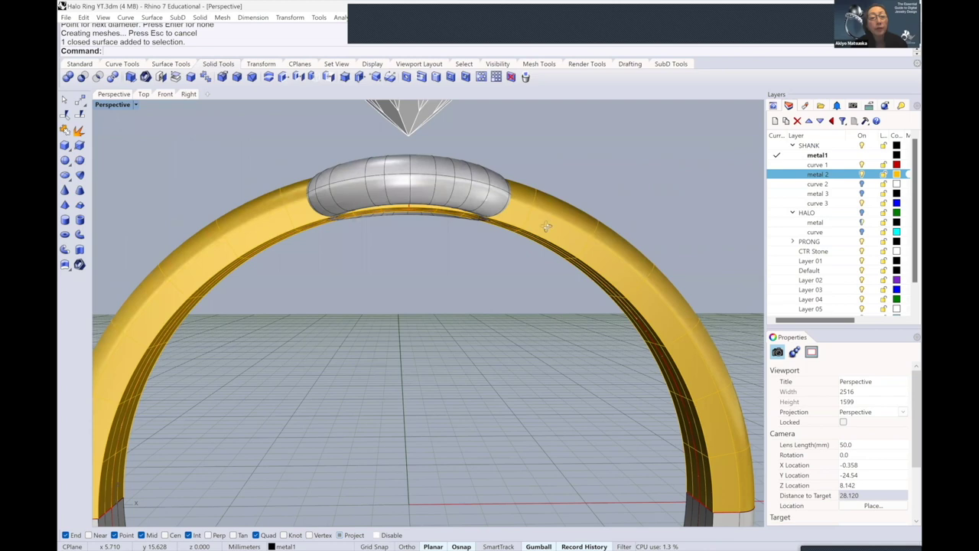
{"action": "key", "text": "Down"}
{"action": "key", "text": "Up"}
{"action": "key", "text": "Up"}
{"action": "key", "text": "Up"}
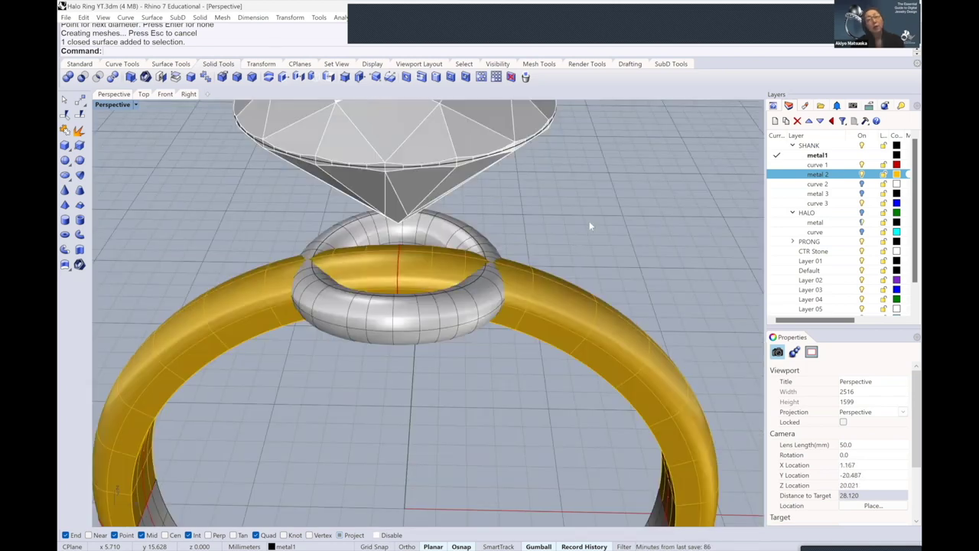
{"action": "key", "text": "Right"}
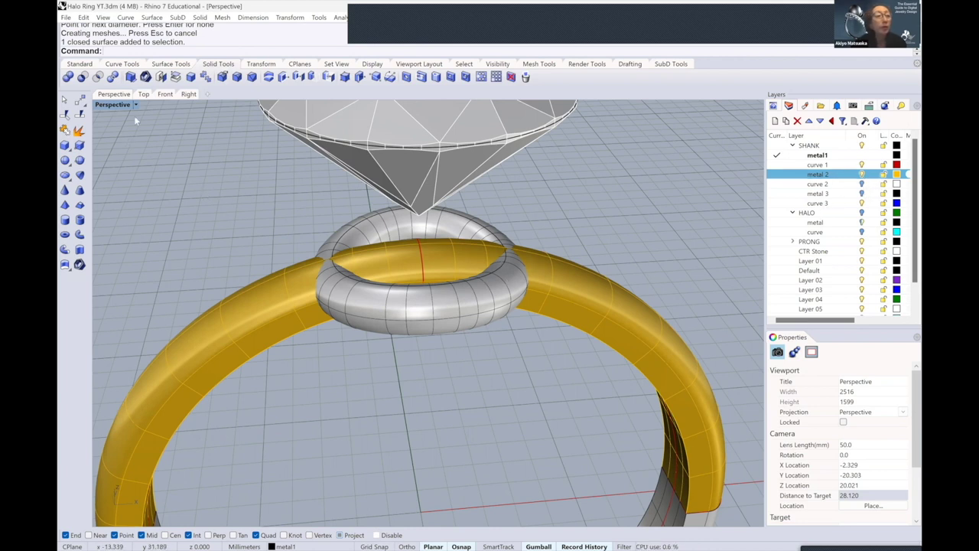
Show the Front viewport in Wireframe with the HALO layer on, framing the stone and halo
{"action": "left_click", "coordinate": [164, 93]}
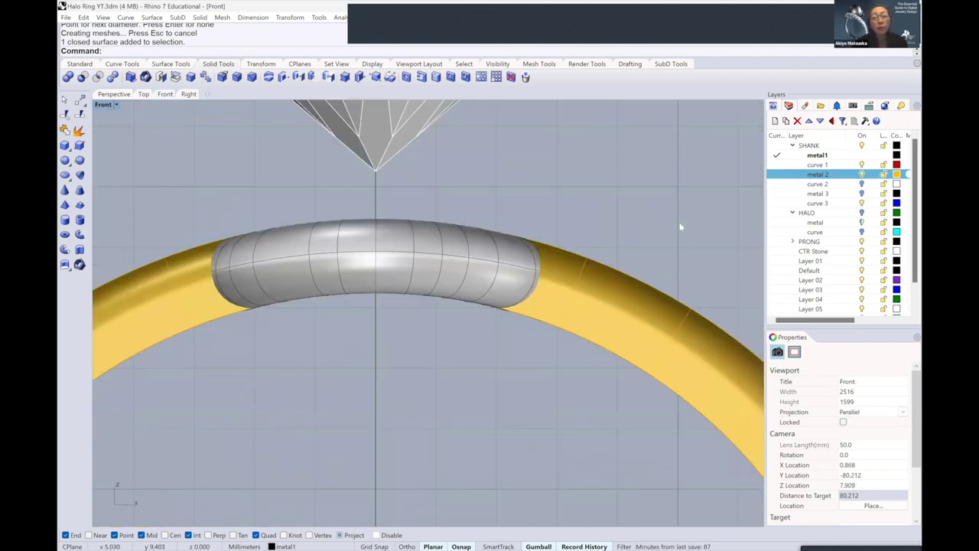
{"action": "scroll", "coordinate": [656, 212], "scroll_direction": "down", "scroll_amount": 2}
{"action": "scroll", "coordinate": [647, 195], "scroll_direction": "down", "scroll_amount": 1}
{"action": "scroll", "coordinate": [648, 197], "scroll_direction": "down", "scroll_amount": 2}
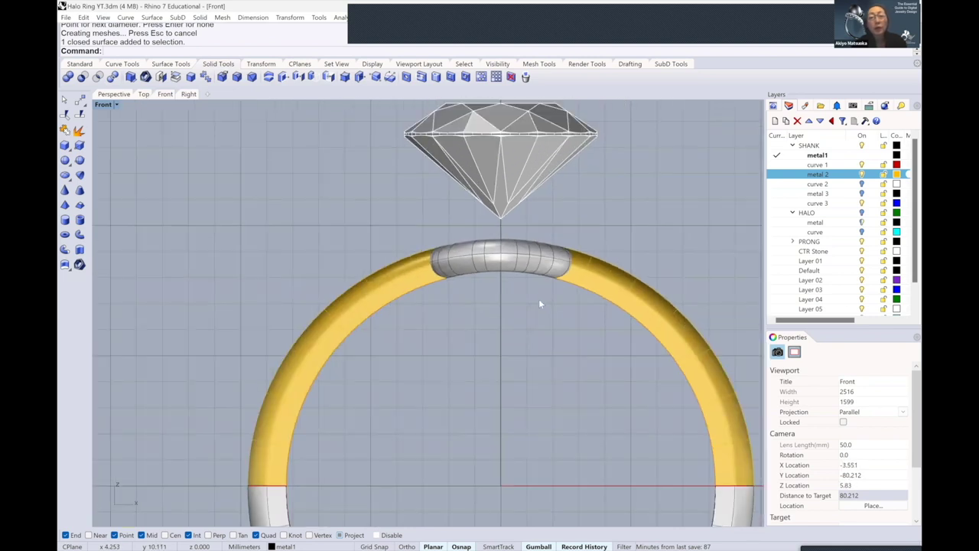
{"action": "right_click_drag", "start_coordinate": [539, 304], "coordinate": [466, 381]}
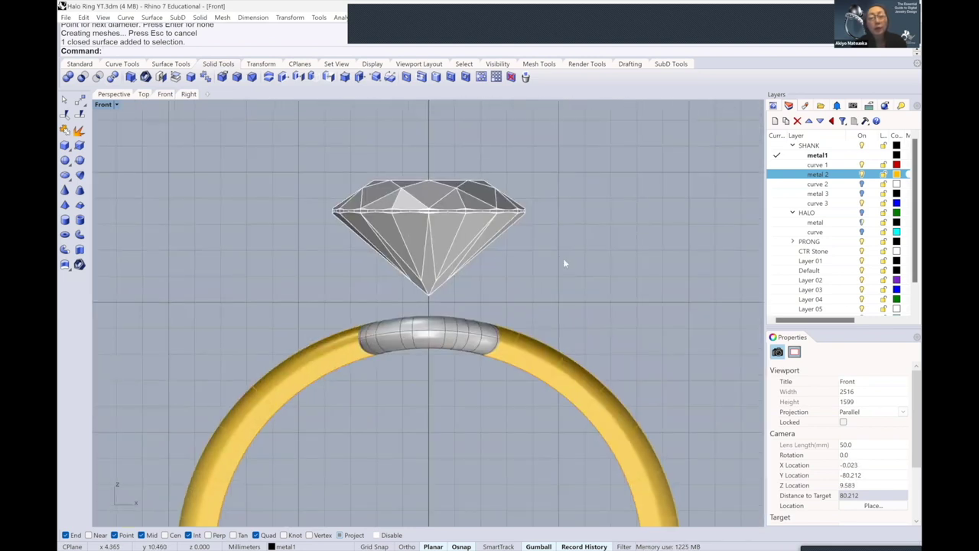
{"action": "left_click", "coordinate": [863, 233]}
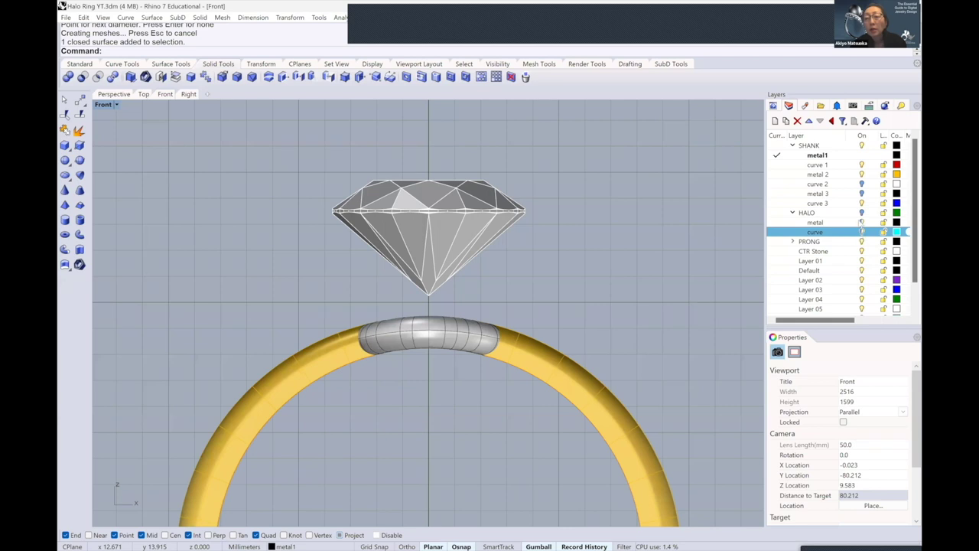
{"action": "left_click", "coordinate": [863, 212]}
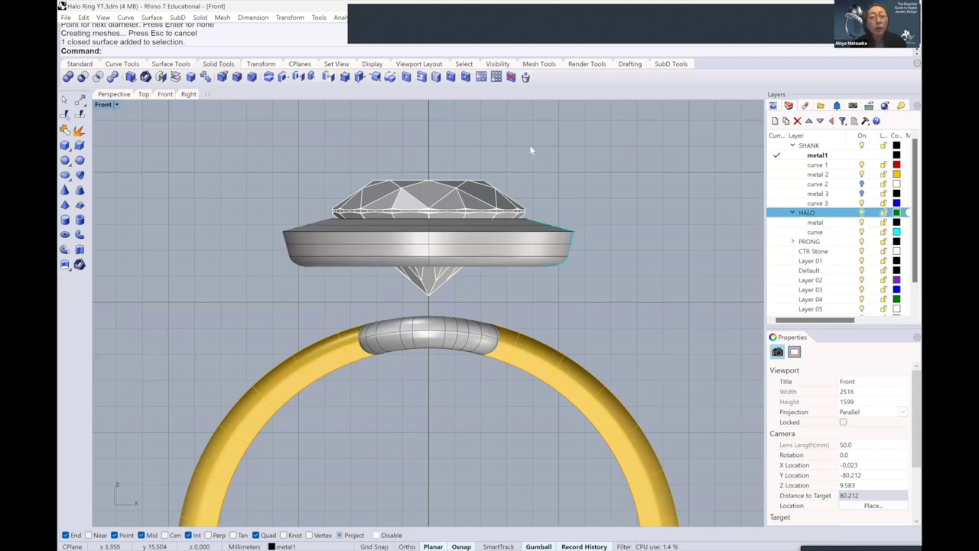
{"action": "left_click", "coordinate": [116, 104]}
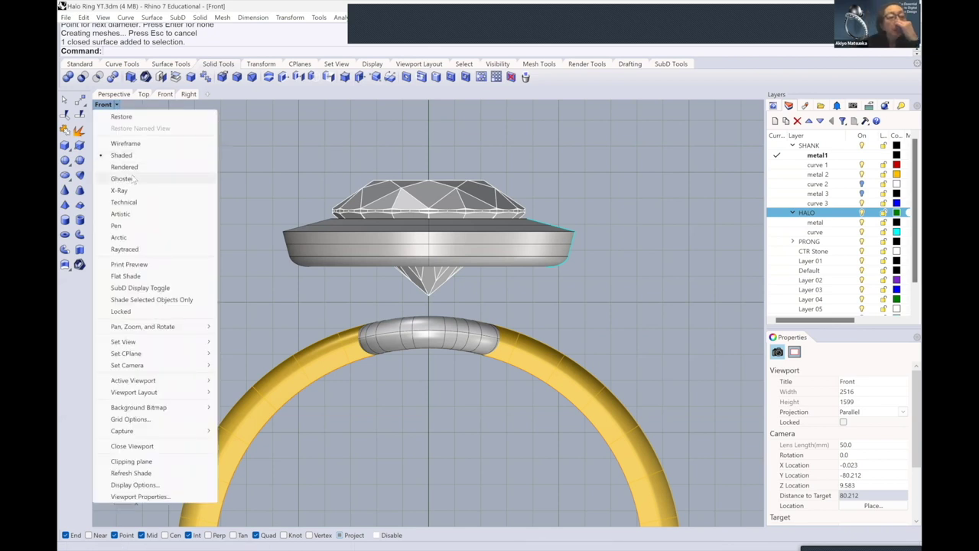
{"action": "left_click", "coordinate": [135, 144]}
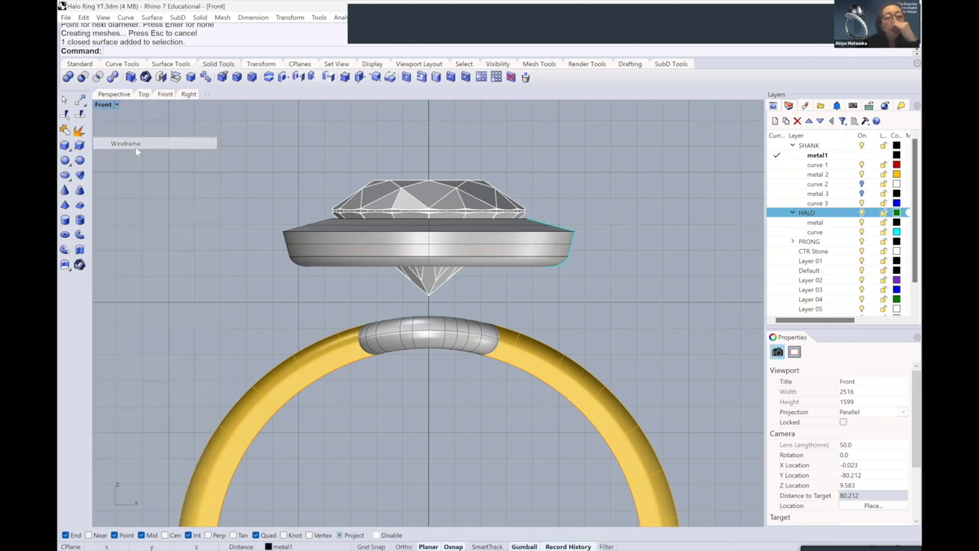
{"action": "right_click_drag", "start_coordinate": [507, 212], "coordinate": [508, 168]}
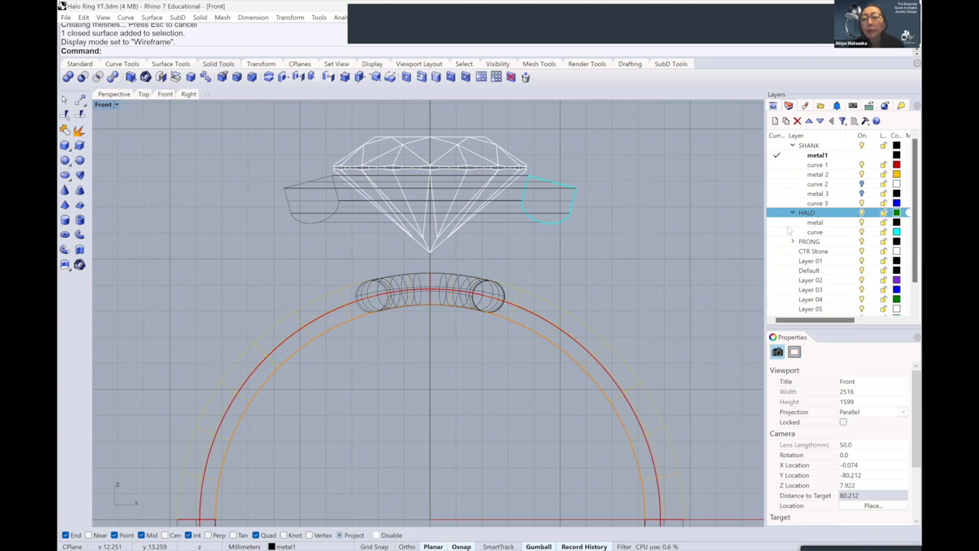
Make the PRONG > curve sublayer current and centre the view on the halo profile
{"action": "left_click", "coordinate": [790, 223]}
{"action": "left_click", "coordinate": [795, 243]}
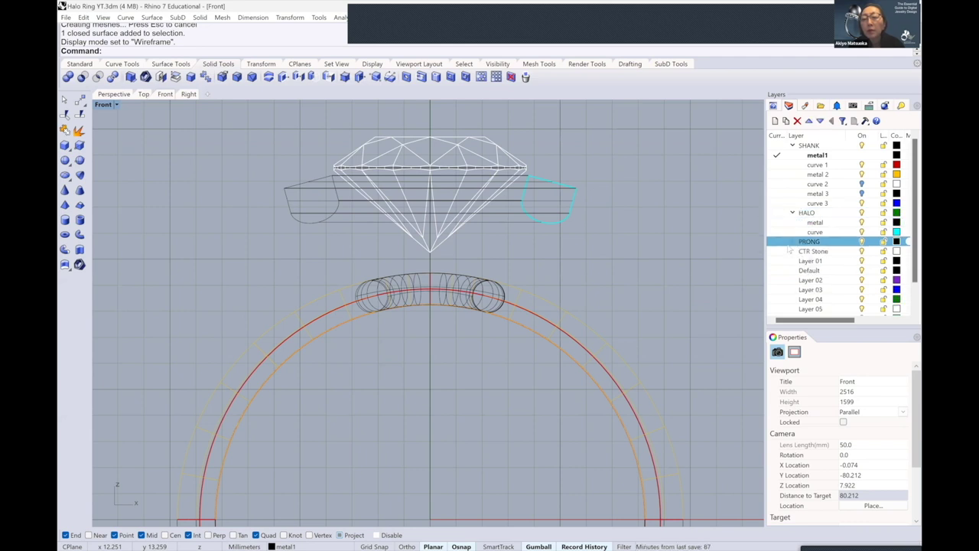
{"action": "left_click", "coordinate": [792, 242]}
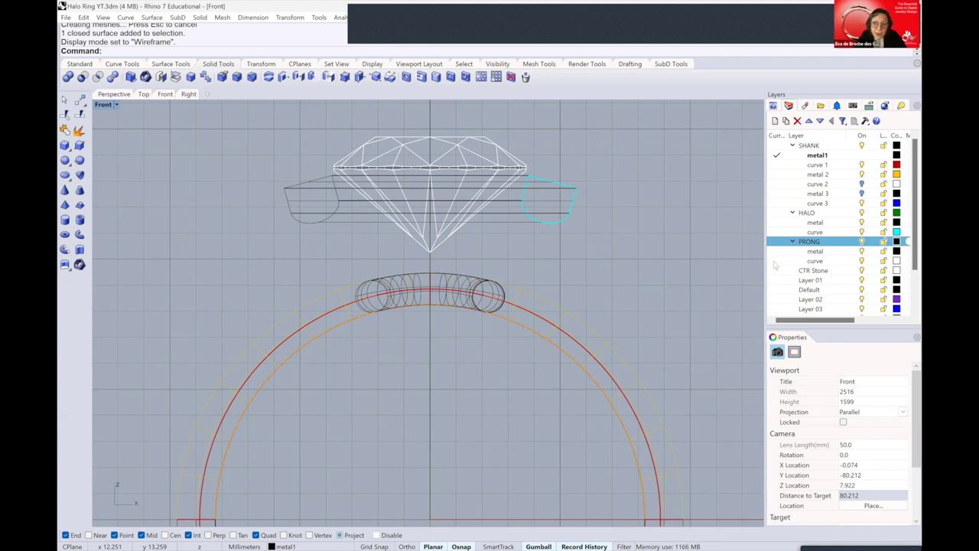
{"action": "left_click", "coordinate": [775, 262]}
{"action": "left_click", "coordinate": [776, 261]}
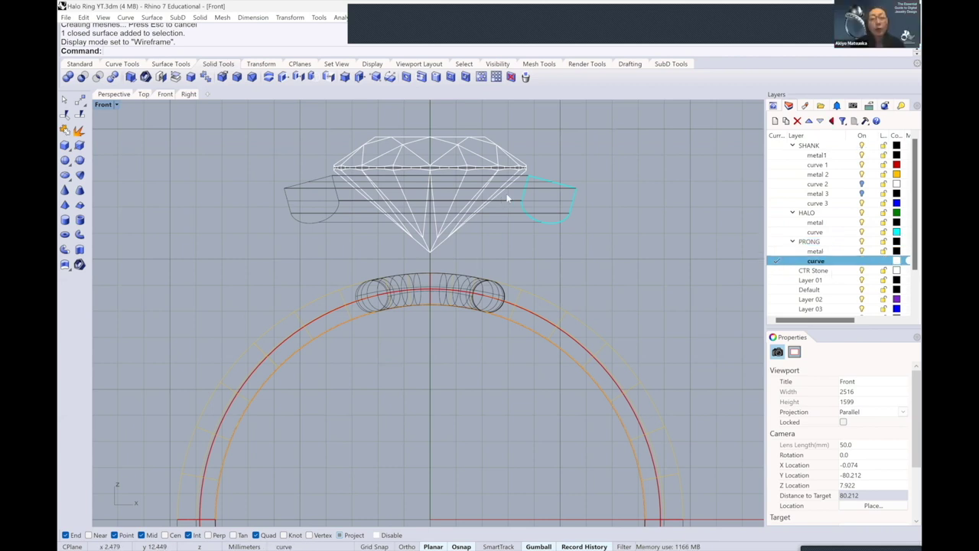
{"action": "scroll", "coordinate": [509, 199], "scroll_direction": "up", "scroll_amount": 2}
{"action": "scroll", "coordinate": [531, 156], "scroll_direction": "up", "scroll_amount": 1}
{"action": "scroll", "coordinate": [543, 209], "scroll_direction": "up", "scroll_amount": 1}
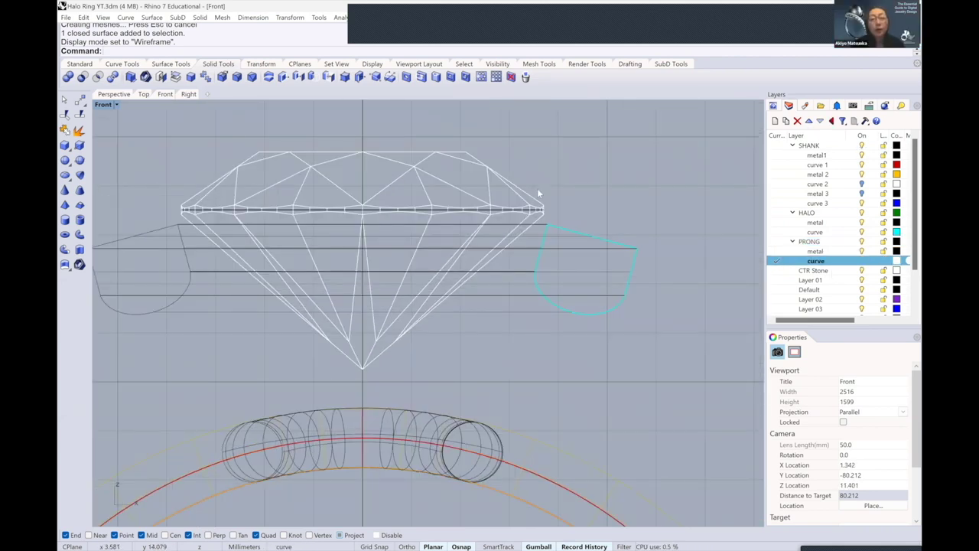
{"action": "mouse_move", "coordinate": [527, 285]}
{"action": "right_mouse_down"}
{"action": "mouse_move", "coordinate": [515, 245]}
{"action": "mouse_move", "coordinate": [512, 256]}
{"action": "right_mouse_up"}
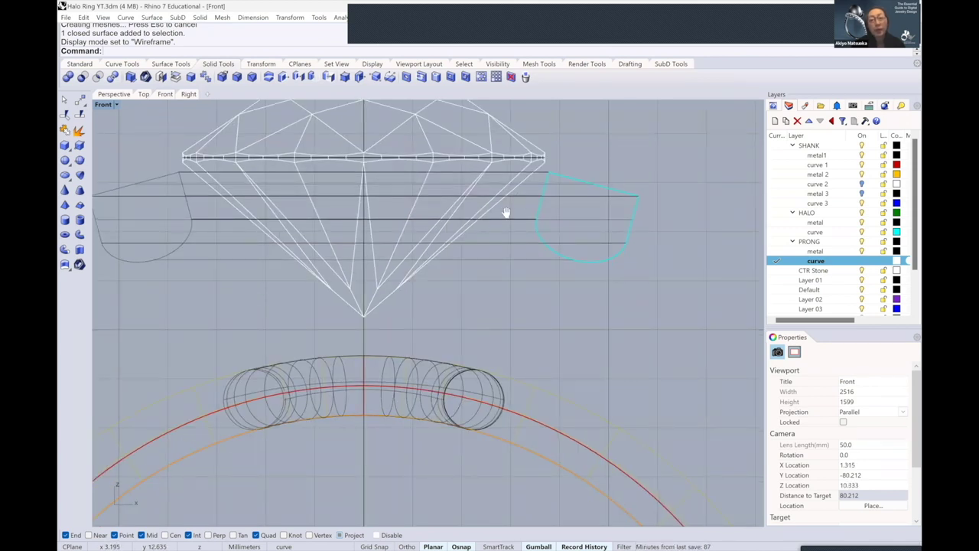
{"action": "right_click_drag", "start_coordinate": [520, 204], "coordinate": [456, 203]}
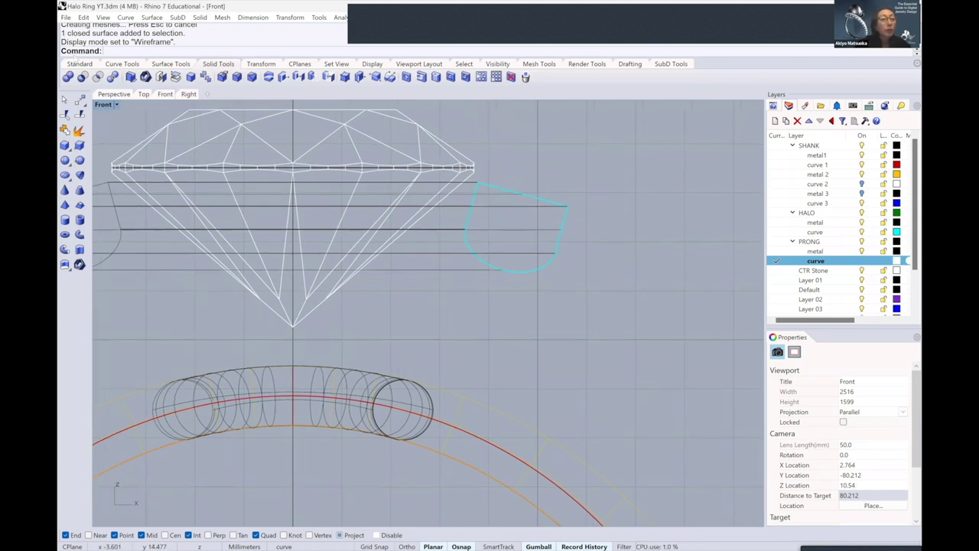
Tear off the Arc flyout from the Standard tab as a floating palette
{"action": "left_click", "coordinate": [79, 64]}
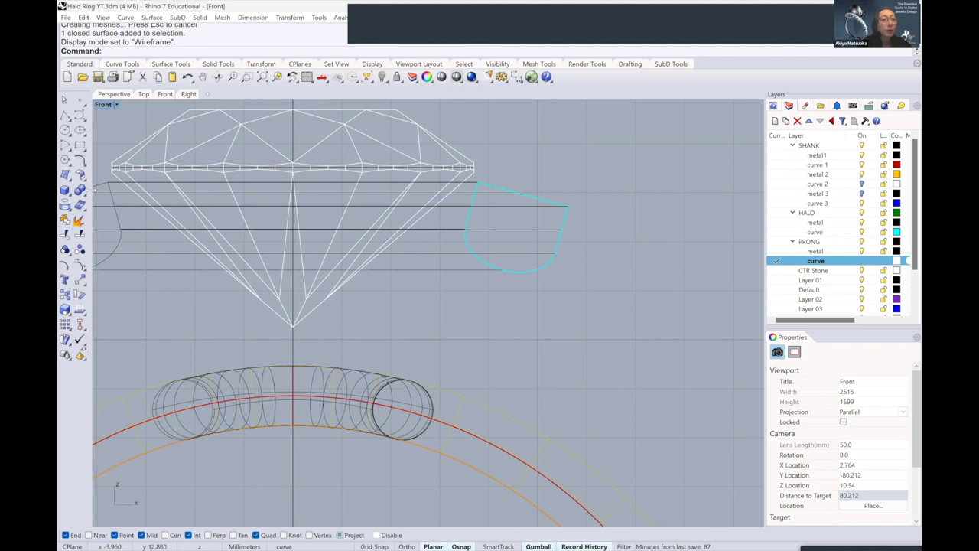
{"action": "left_click", "coordinate": [69, 148]}
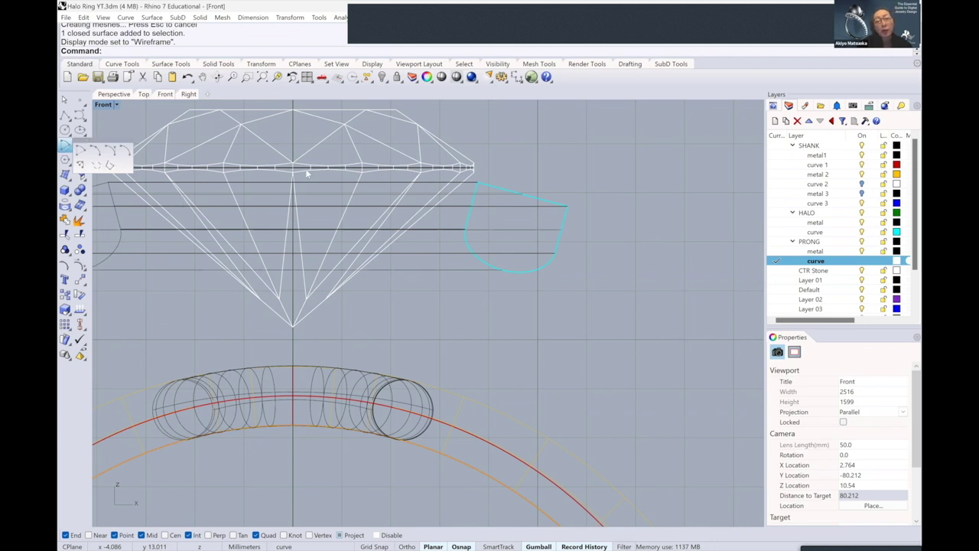
{"action": "left_click_drag", "start_coordinate": [84, 143], "coordinate": [172, 185]}
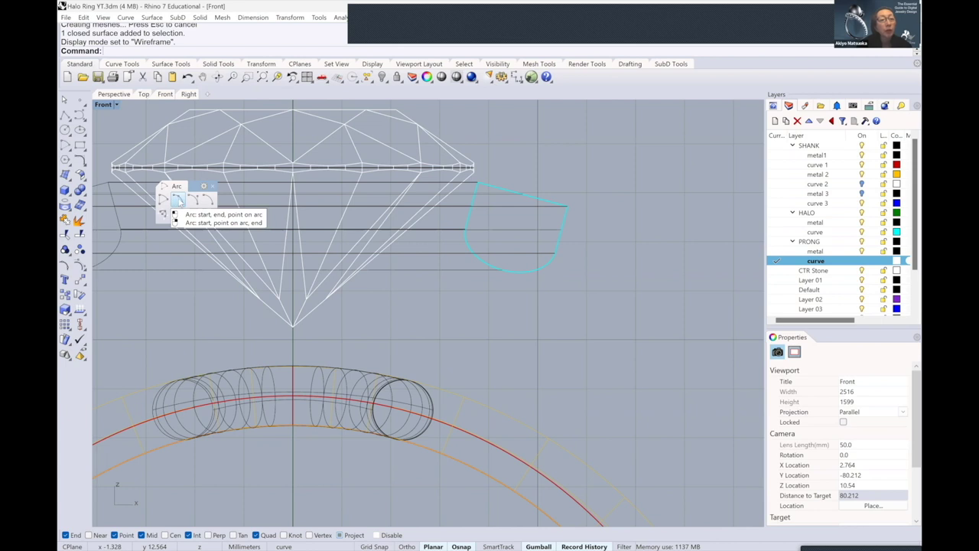
{"action": "left_click", "coordinate": [178, 200]}
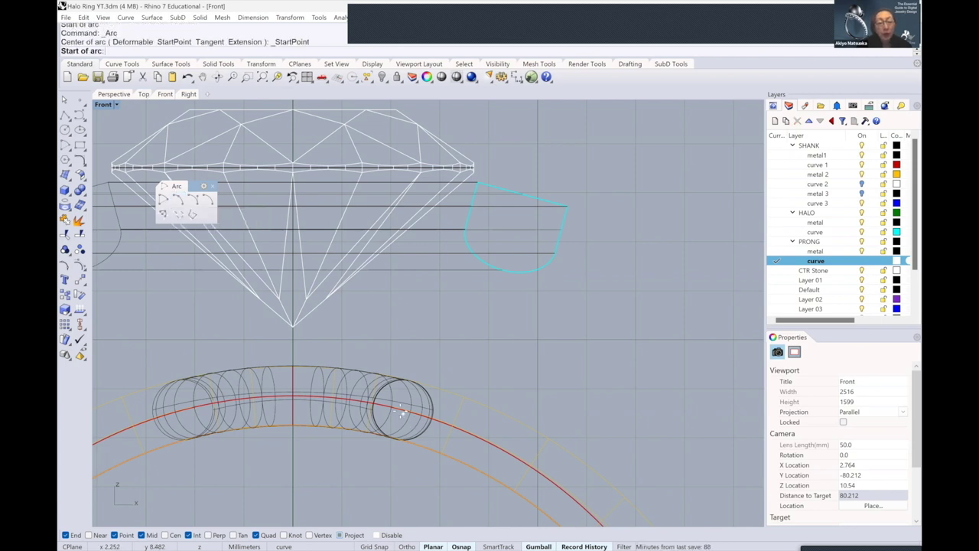
{"action": "scroll", "coordinate": [386, 410], "scroll_direction": "up", "scroll_amount": 2}
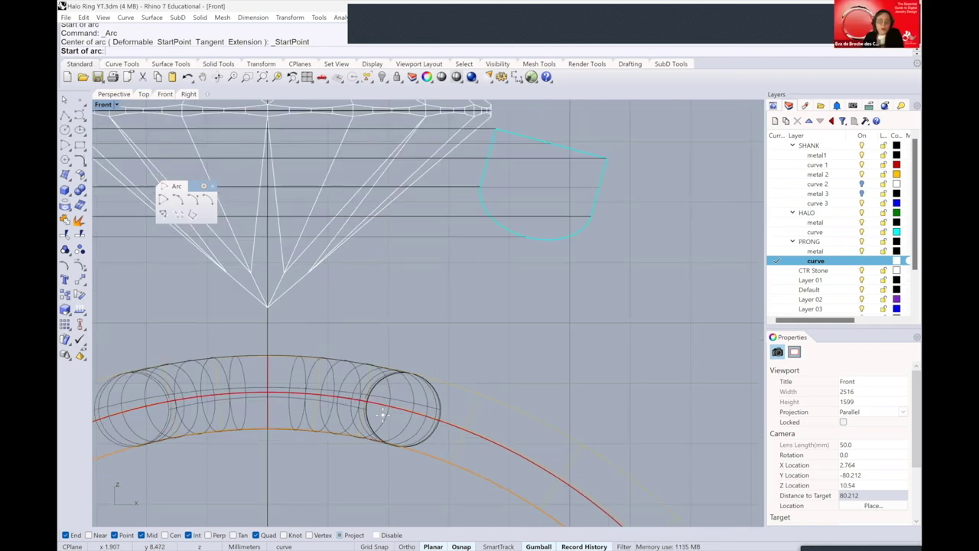
Draw a start-end-point arc from the tube under the stone into the halo profile
{"action": "left_click", "coordinate": [383, 413]}
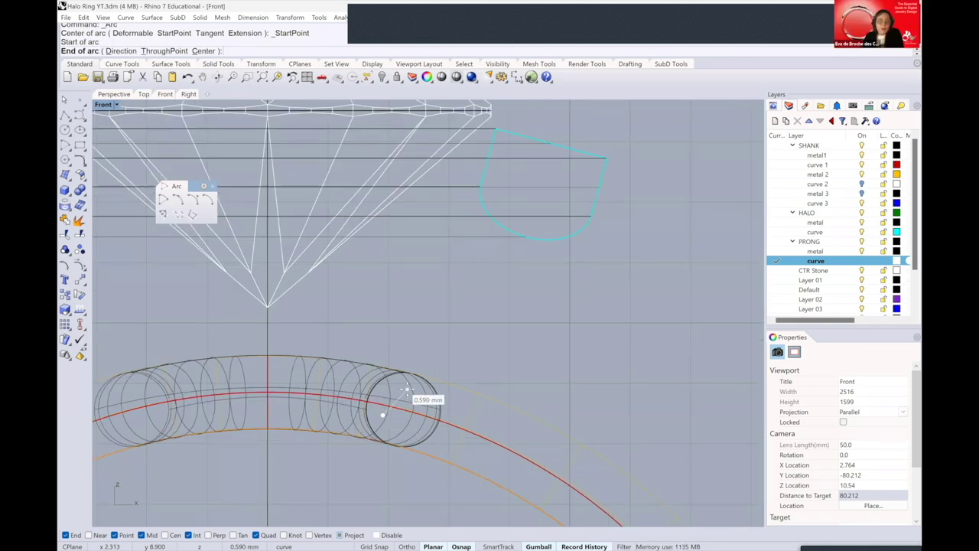
{"action": "scroll", "coordinate": [398, 398], "scroll_direction": "down", "scroll_amount": 2}
{"action": "scroll", "coordinate": [406, 394], "scroll_direction": "up", "scroll_amount": 1}
{"action": "scroll", "coordinate": [409, 396], "scroll_direction": "up", "scroll_amount": 1}
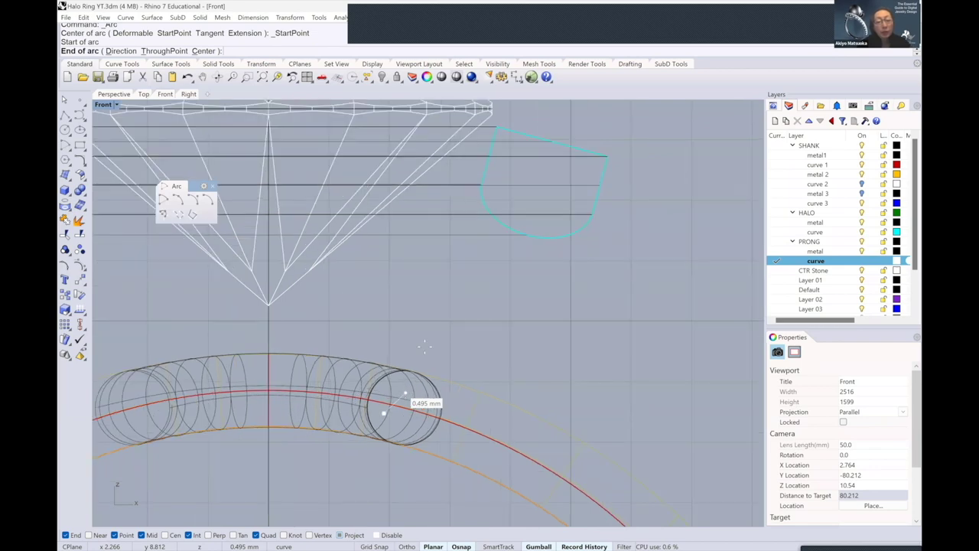
{"action": "right_click_drag", "start_coordinate": [502, 168], "coordinate": [481, 247]}
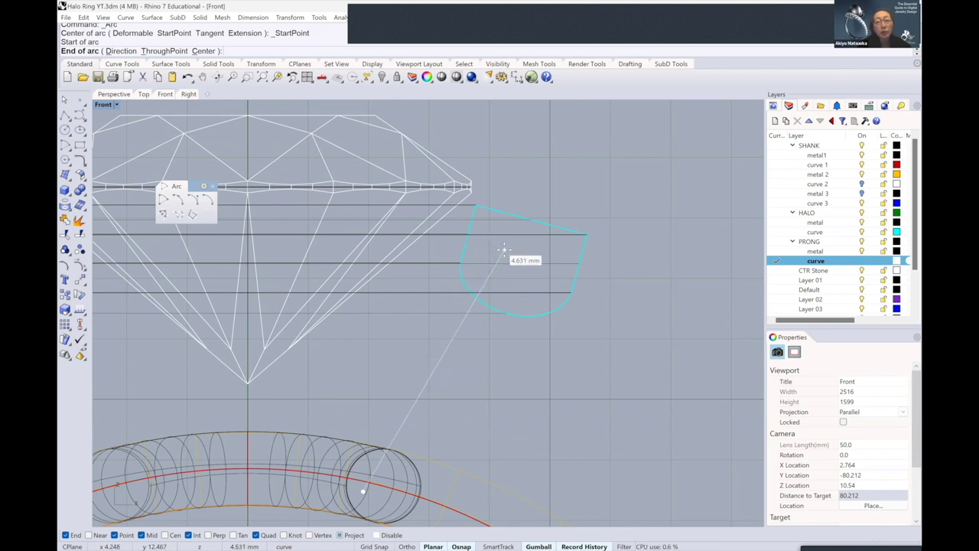
{"action": "left_click", "coordinate": [505, 249]}
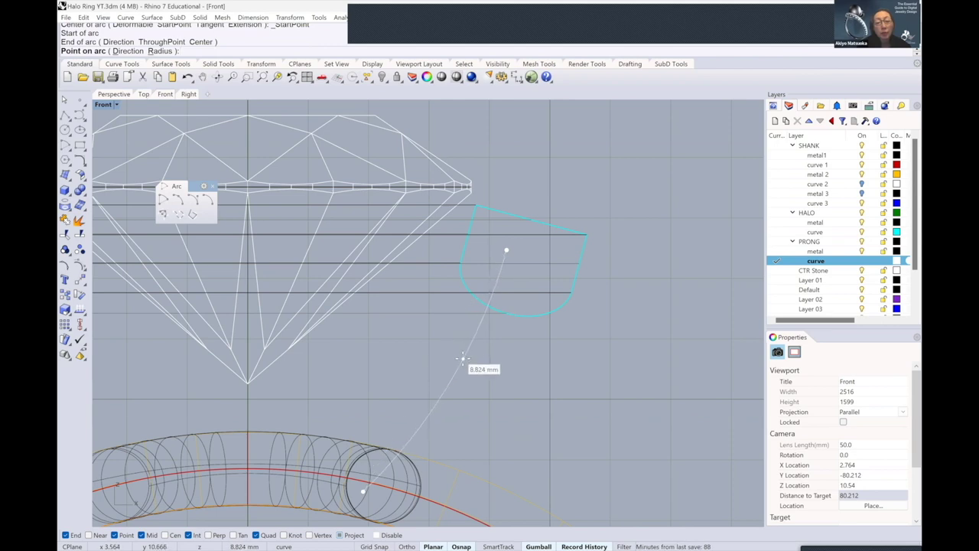
{"action": "left_click", "coordinate": [463, 361]}
{"action": "scroll", "coordinate": [493, 294], "scroll_direction": "down", "scroll_amount": 1}
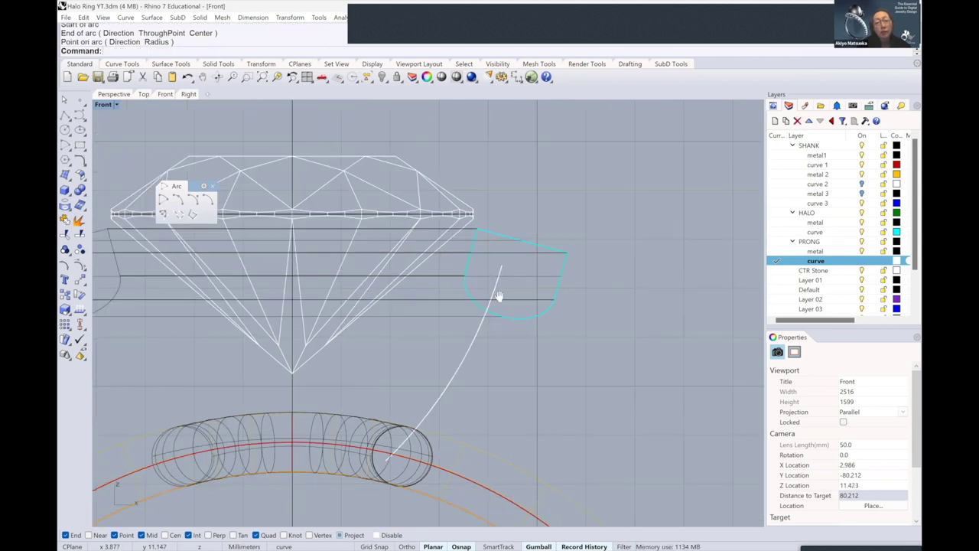
{"action": "scroll", "coordinate": [502, 254], "scroll_direction": "down", "scroll_amount": 1}
{"action": "scroll", "coordinate": [502, 254], "scroll_direction": "down", "scroll_amount": 2}
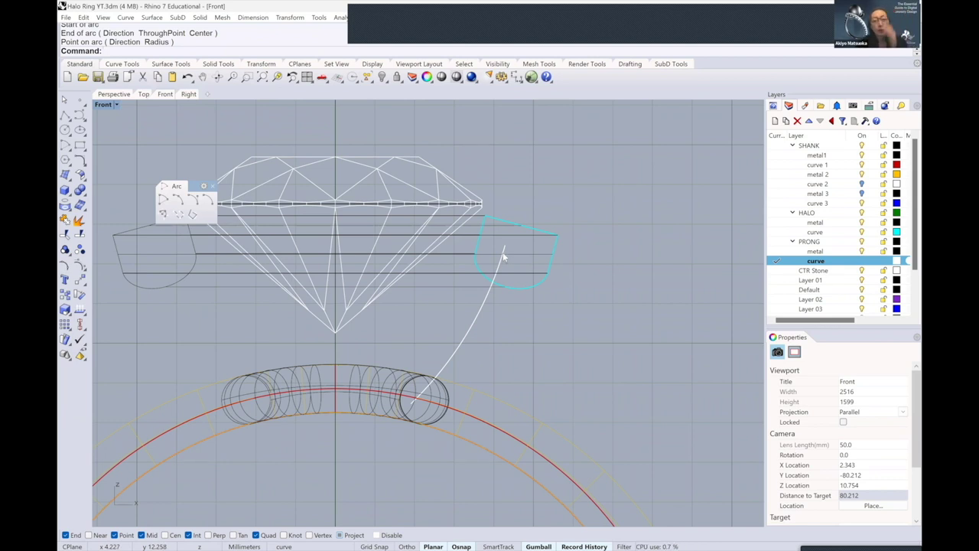
Orbit a close Perspective view of the ring and select the prong arc curve
{"action": "left_click", "coordinate": [143, 94]}
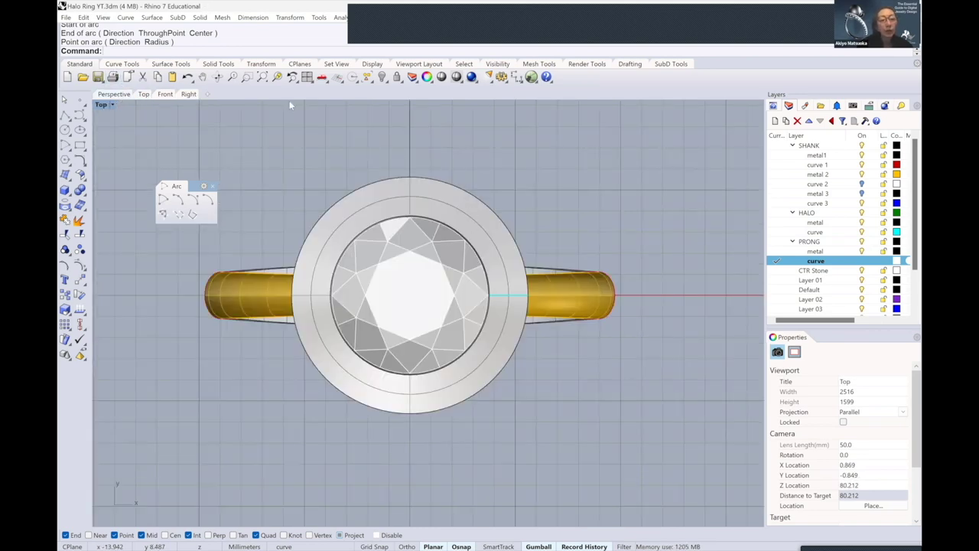
{"action": "key", "text": "ctrl+Tab"}
{"action": "mouse_move", "coordinate": [538, 211]}
{"action": "right_mouse_down"}
{"action": "mouse_move", "coordinate": [567, 242]}
{"action": "mouse_move", "coordinate": [568, 224]}
{"action": "mouse_move", "coordinate": [538, 222]}
{"action": "mouse_move", "coordinate": [440, 238]}
{"action": "mouse_move", "coordinate": [417, 269]}
{"action": "right_mouse_up"}
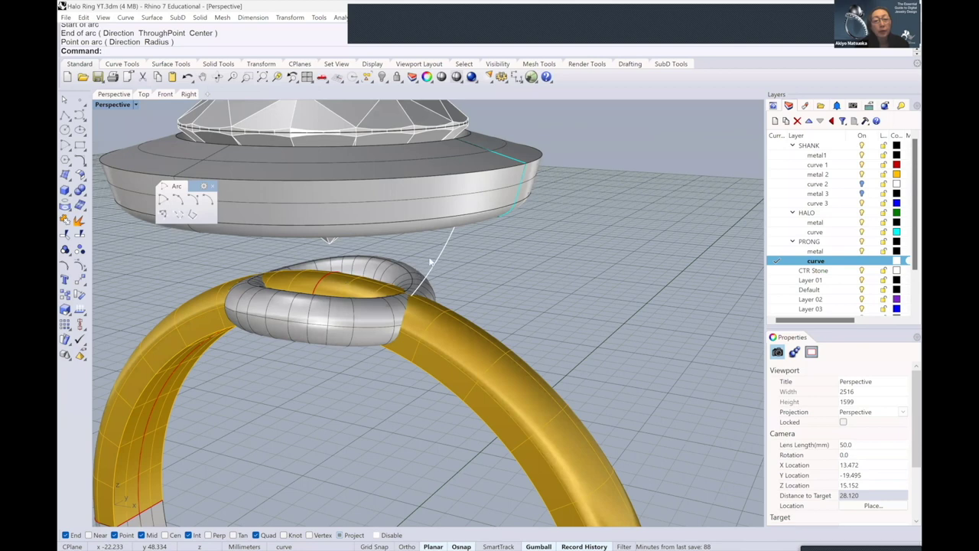
{"action": "scroll", "coordinate": [471, 258], "scroll_direction": "down", "scroll_amount": 4}
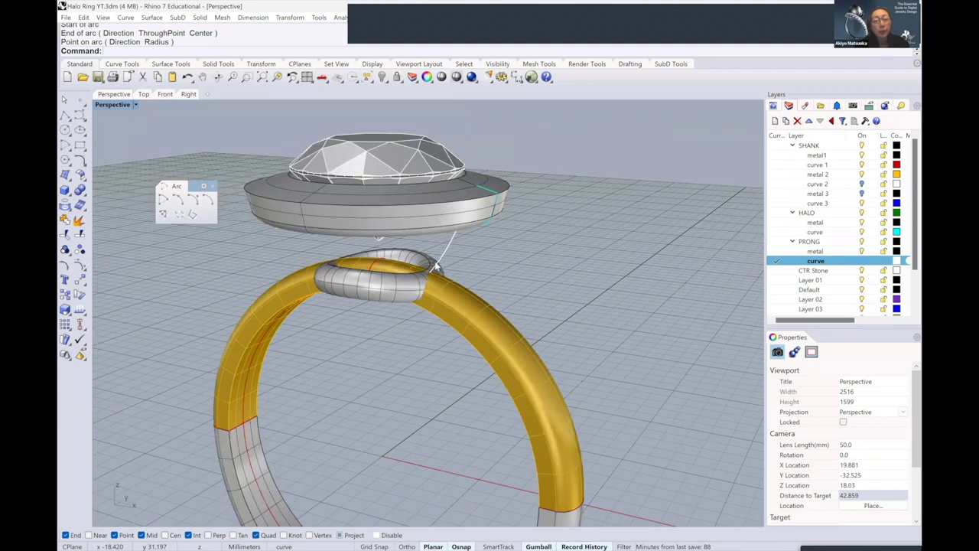
{"action": "scroll", "coordinate": [435, 265], "scroll_direction": "up", "scroll_amount": 2}
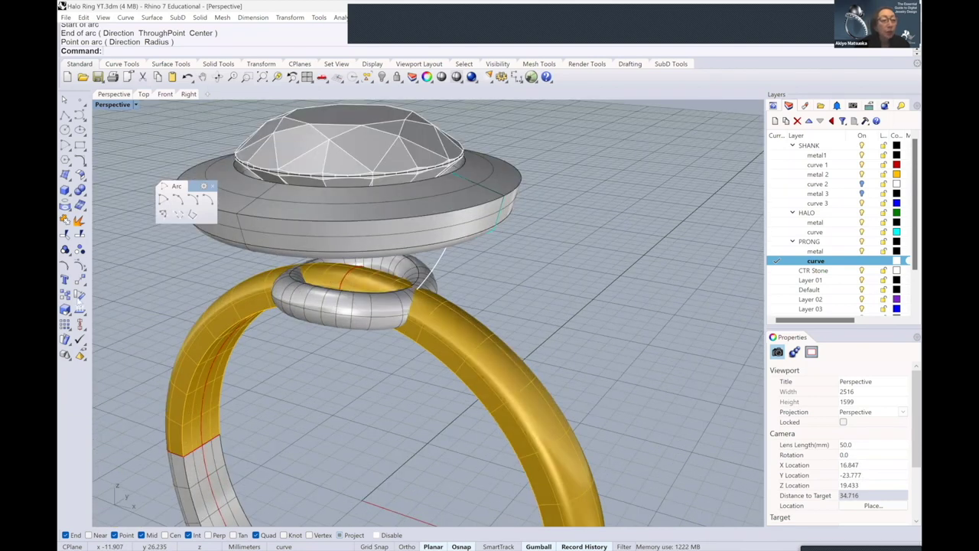
{"action": "left_click", "coordinate": [428, 264]}
Rotate a copy of the prong arc by -45° about centre point 0, then deselect it
{"action": "type", "text": "rotate"}
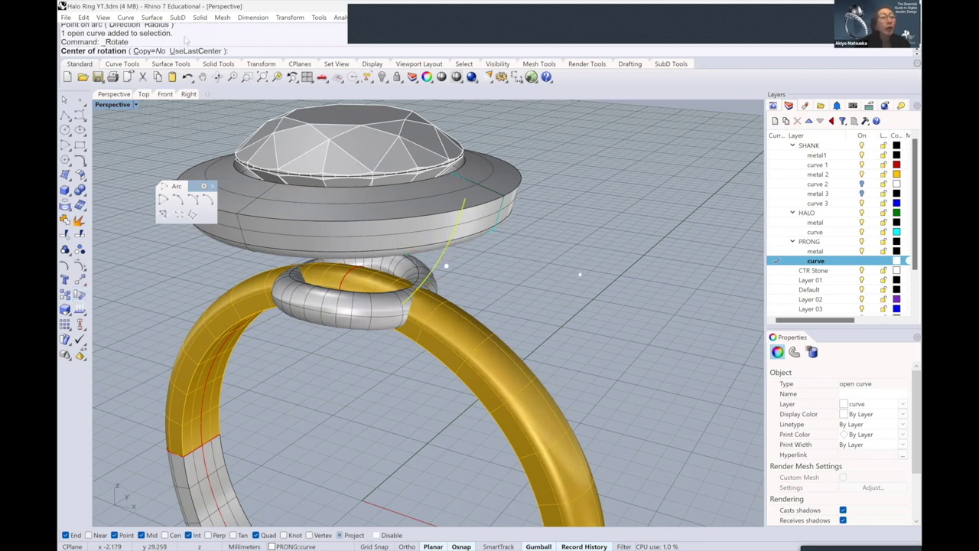
{"action": "mouse_move", "coordinate": [583, 273]}
{"action": "right_mouse_down"}
{"action": "mouse_move", "coordinate": [668, 246]}
{"action": "mouse_move", "coordinate": [650, 244]}
{"action": "right_mouse_up"}
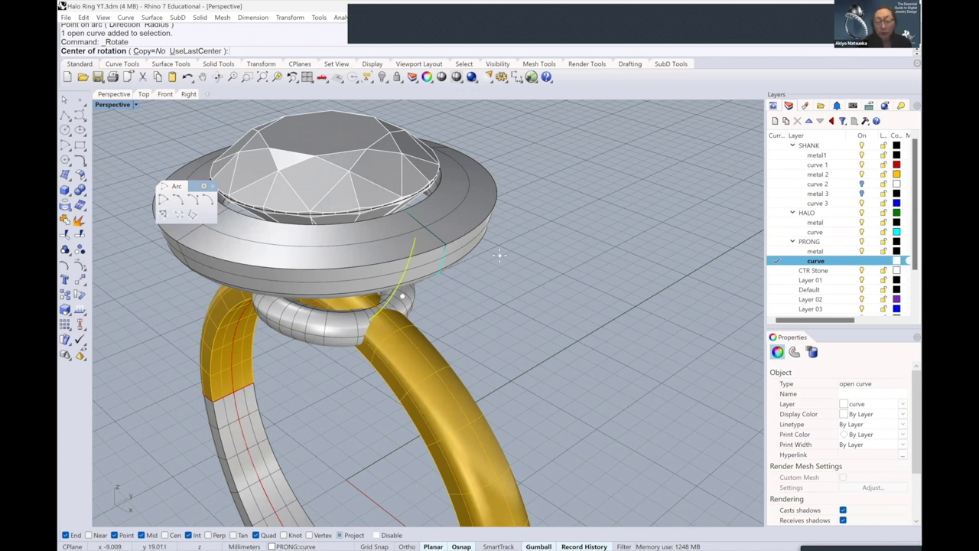
{"action": "type", "text": "0"}
{"action": "key", "text": "Return"}
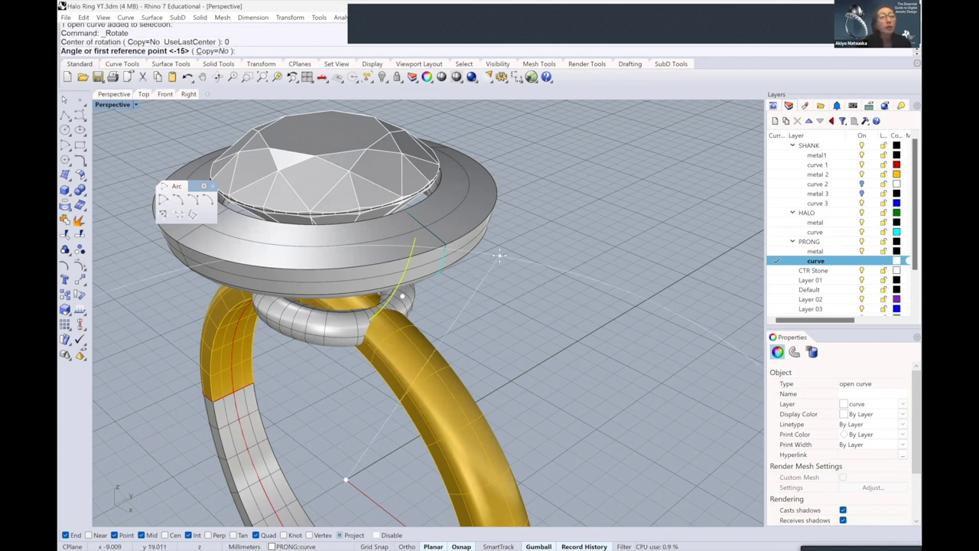
{"action": "left_click", "coordinate": [213, 51]}
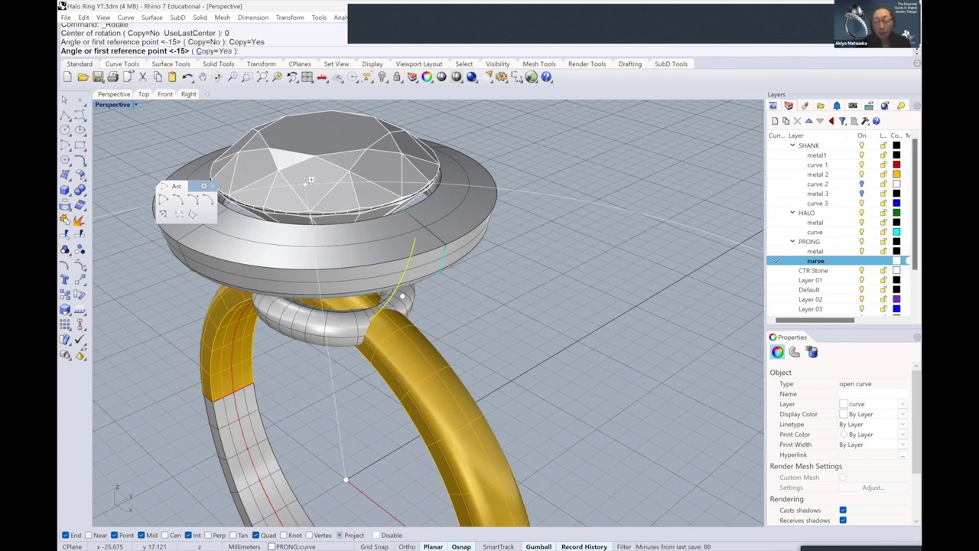
{"action": "type", "text": "-45"}
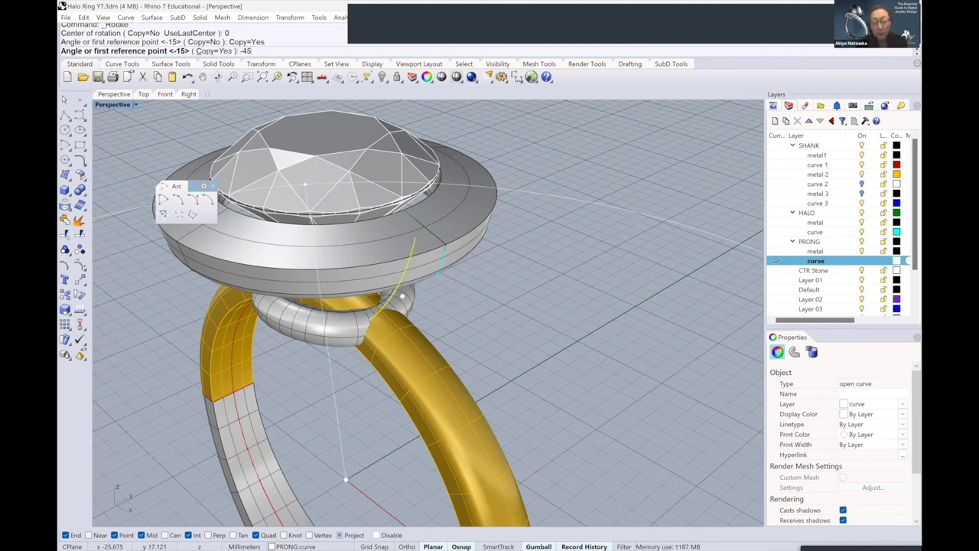
{"action": "key", "text": "Return"}
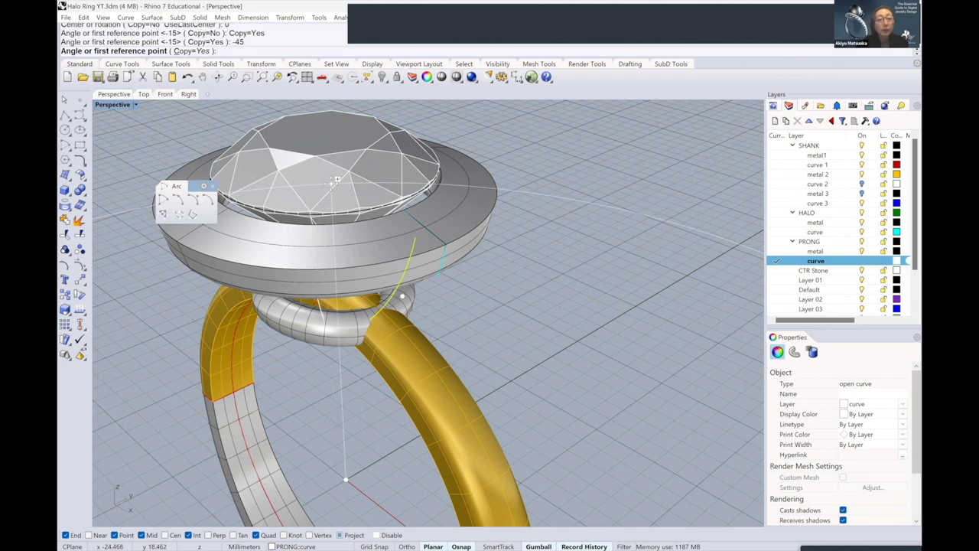
{"action": "key", "text": "Return"}
{"action": "left_click", "coordinate": [528, 289]}
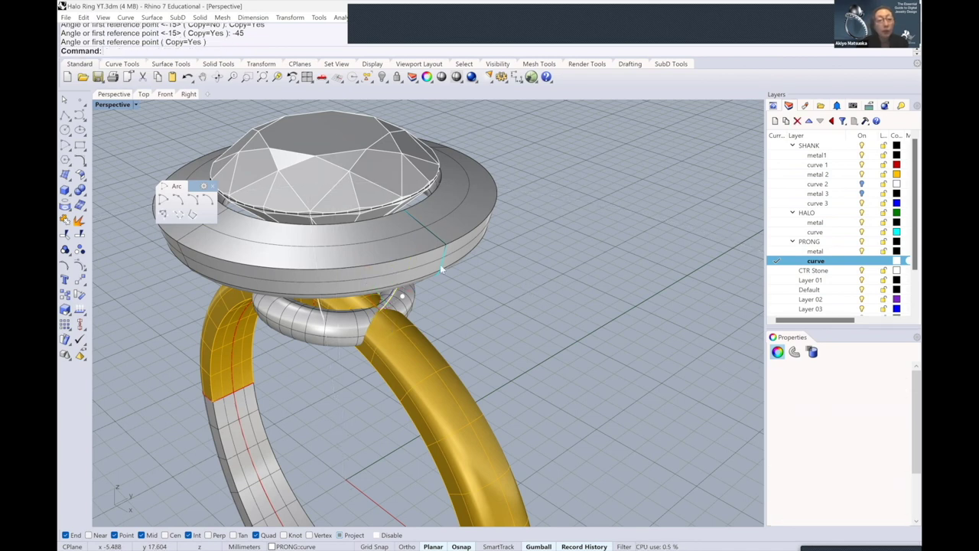
Select the rotated prong curve, make PRONG > metal the current layer, and show Solid Tools
{"action": "right_click_drag", "start_coordinate": [404, 252], "coordinate": [245, 281]}
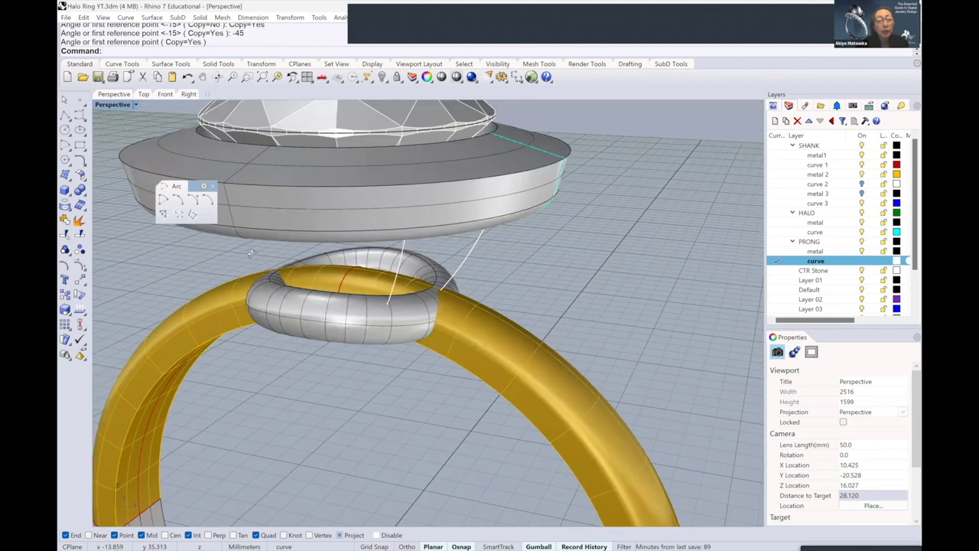
{"action": "right_click_drag", "start_coordinate": [506, 248], "coordinate": [539, 234]}
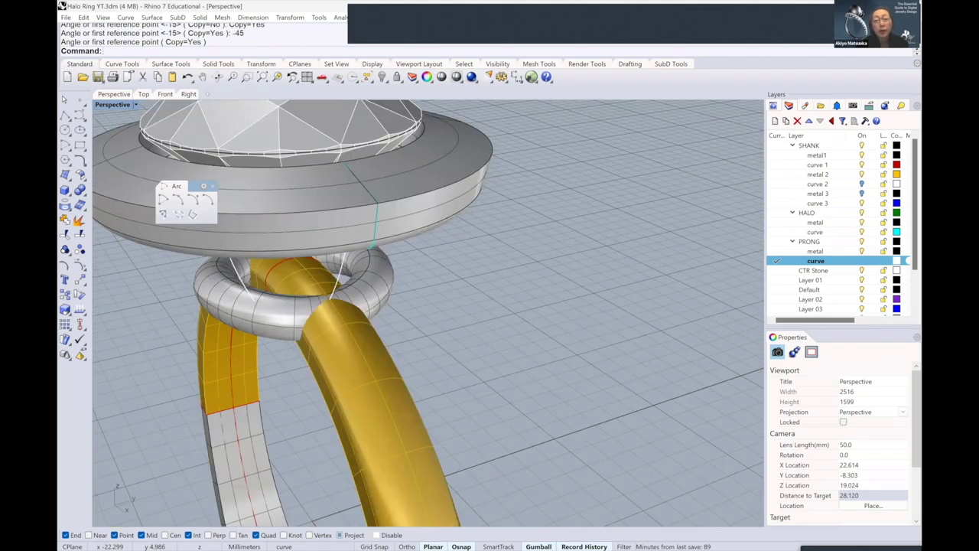
{"action": "mouse_move", "coordinate": [759, 212]}
{"action": "right_mouse_down"}
{"action": "mouse_move", "coordinate": [641, 246]}
{"action": "mouse_move", "coordinate": [773, 244]}
{"action": "right_mouse_up"}
{"action": "left_click", "coordinate": [553, 217]}
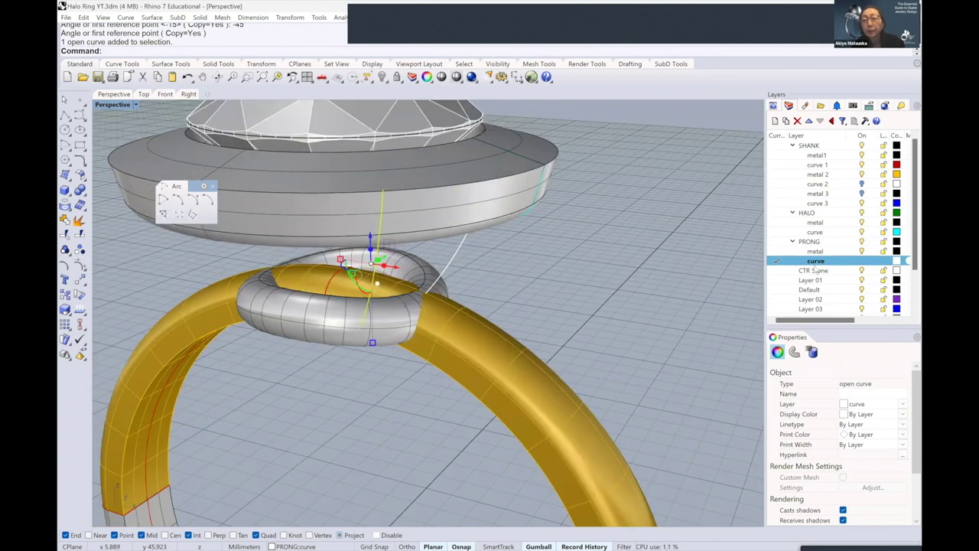
{"action": "left_click", "coordinate": [776, 252]}
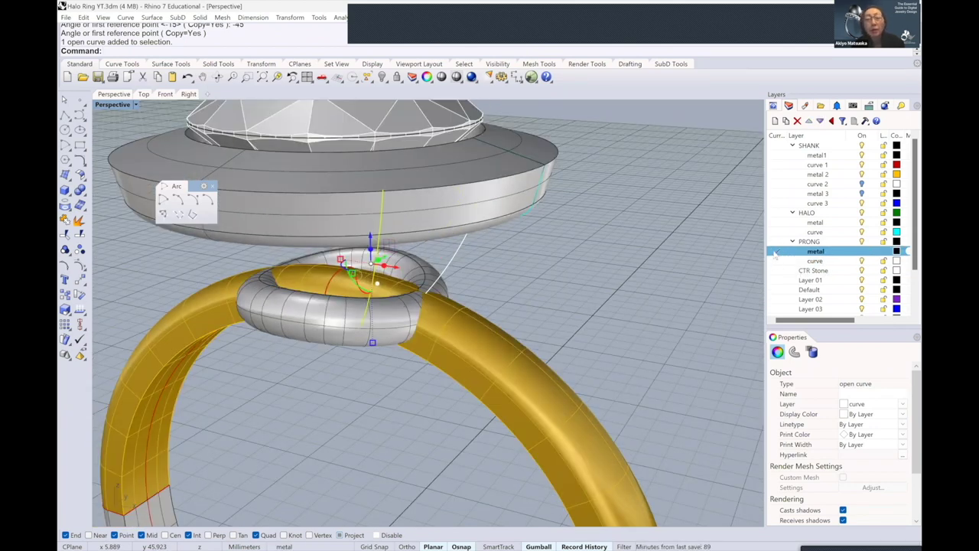
{"action": "left_click", "coordinate": [218, 63]}
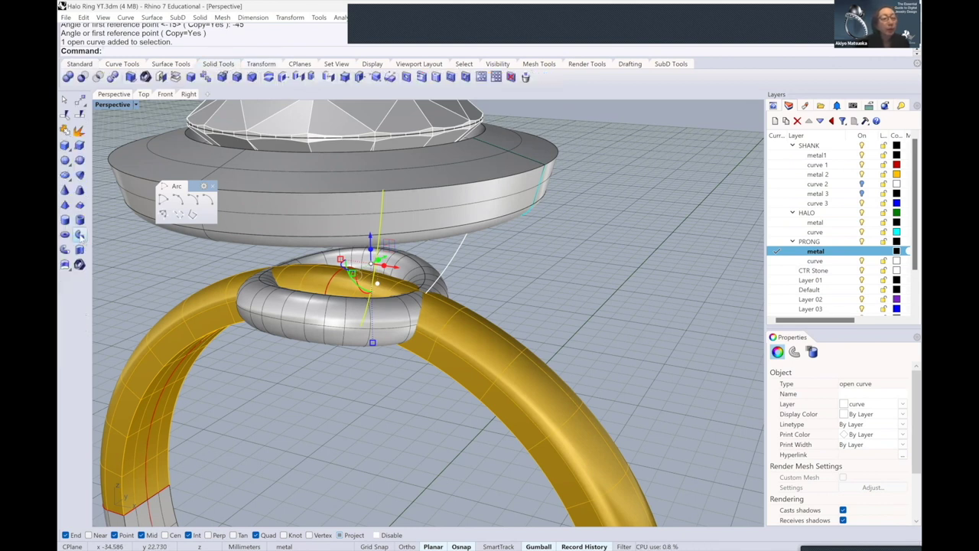
Pipe the rotated prong curve with a constant 1.1 mm diameter
{"action": "left_click", "coordinate": [79, 236]}
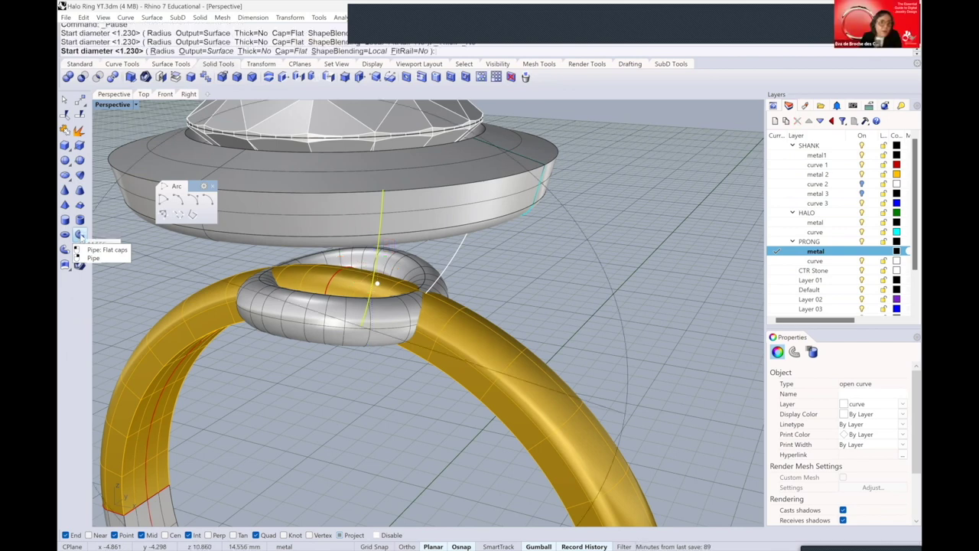
{"action": "type", "text": "1.1"}
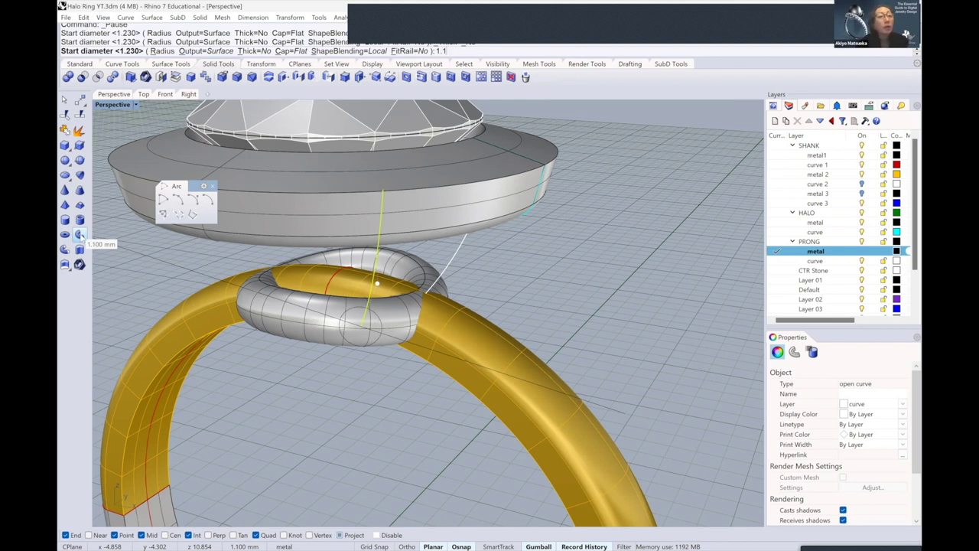
{"action": "key", "text": "Return"}
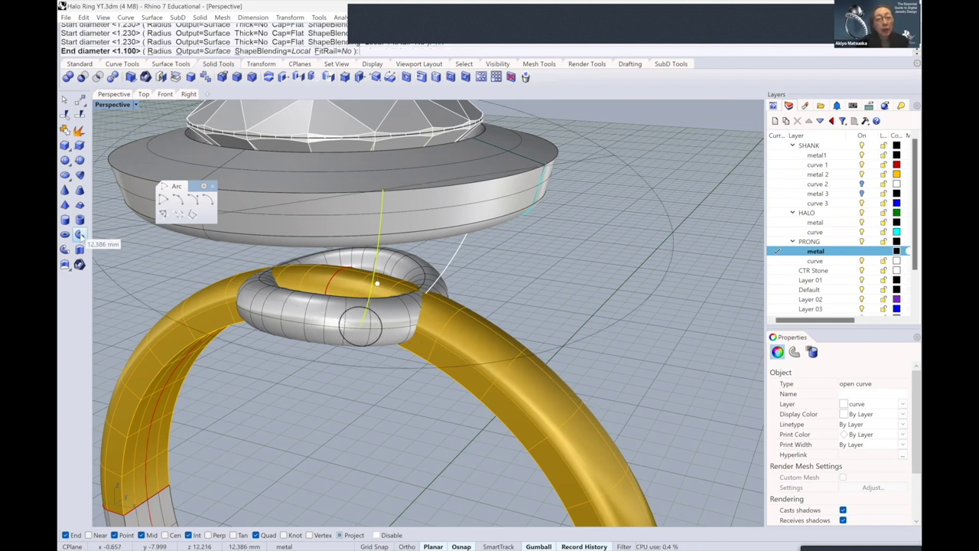
{"action": "key", "text": "Return"}
{"action": "key", "text": "Return"}
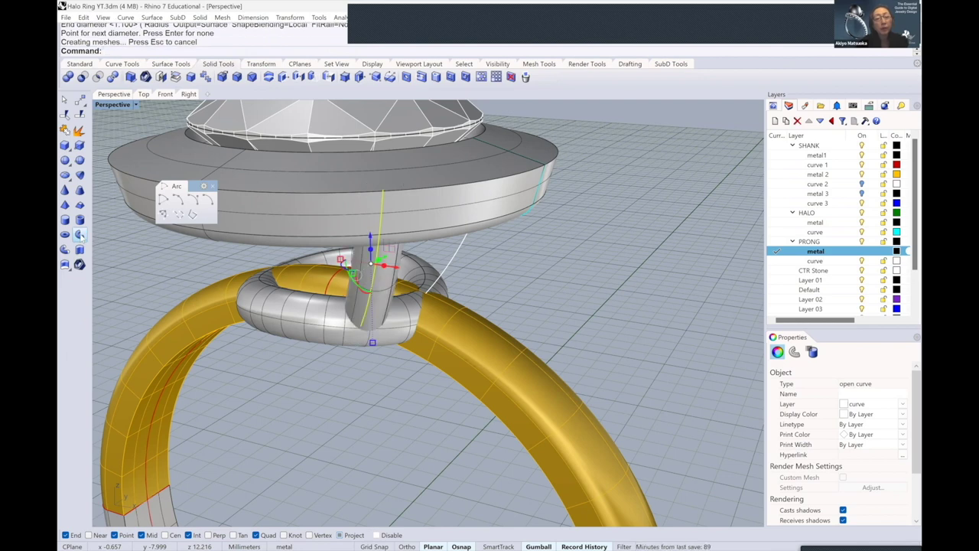
{"action": "left_click", "coordinate": [524, 243]}
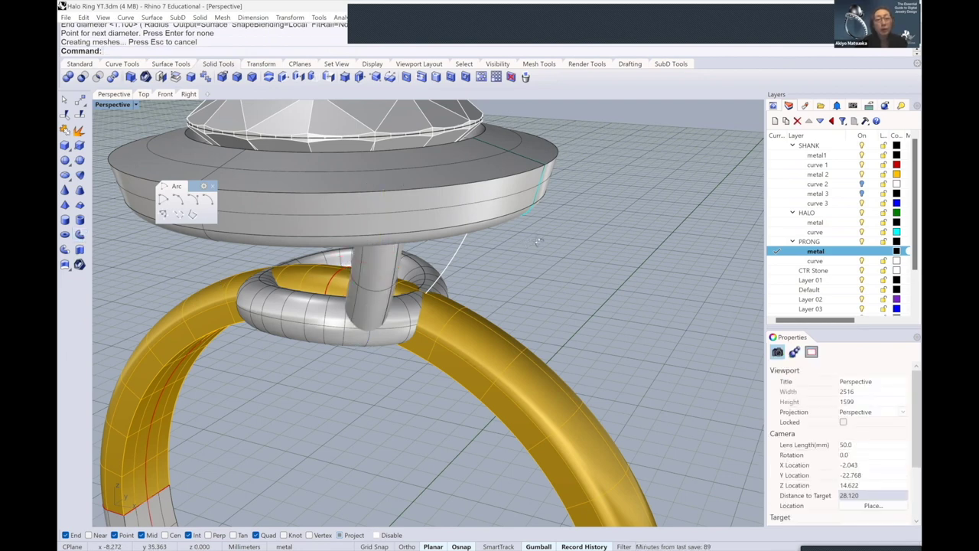
Orbit and zoom around the ring to inspect the new prong tube under the halo
{"action": "mouse_move", "coordinate": [547, 240]}
{"action": "right_mouse_down"}
{"action": "mouse_move", "coordinate": [562, 221]}
{"action": "mouse_move", "coordinate": [539, 241]}
{"action": "right_mouse_up"}
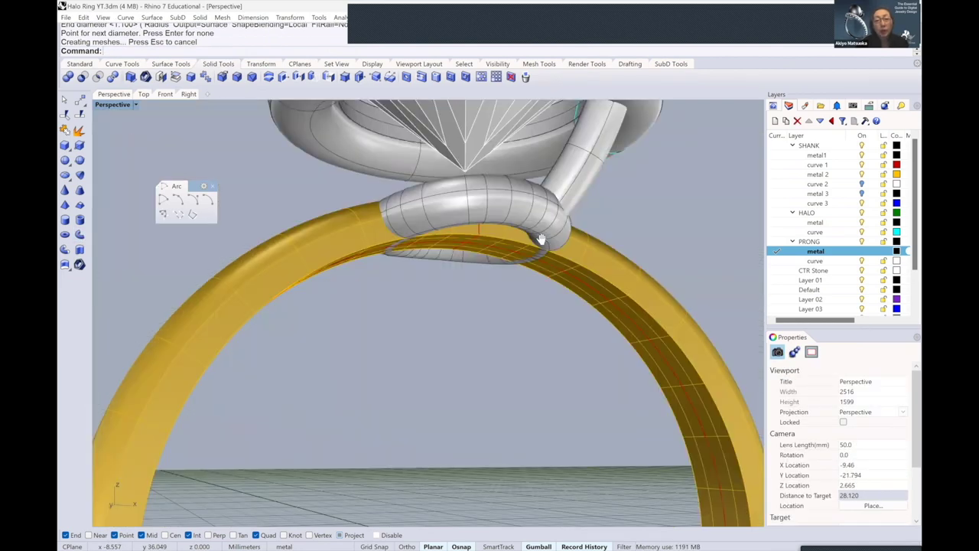
{"action": "right_click_drag", "start_coordinate": [520, 289], "coordinate": [568, 277]}
{"action": "scroll", "coordinate": [568, 273], "scroll_direction": "up", "scroll_amount": 1}
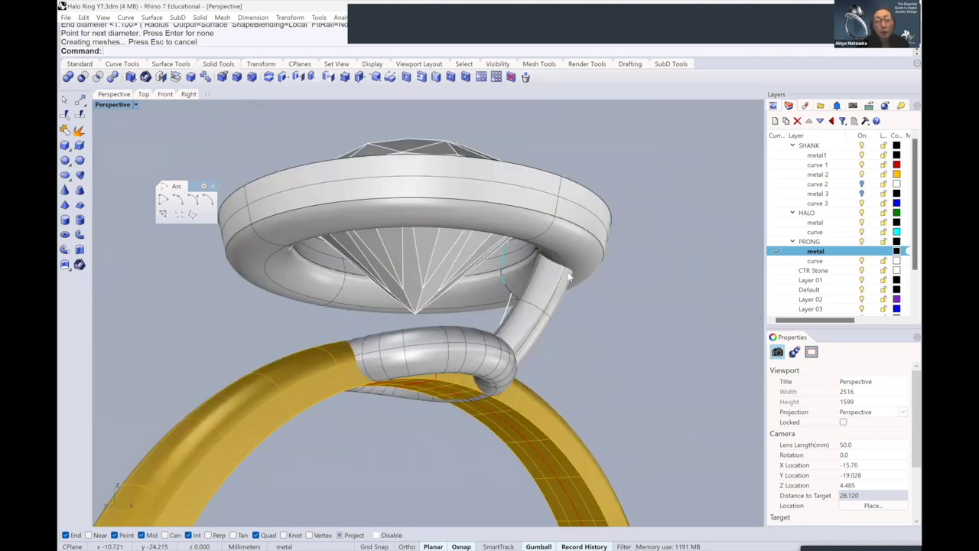
{"action": "scroll", "coordinate": [568, 273], "scroll_direction": "up", "scroll_amount": 2}
{"action": "scroll", "coordinate": [568, 272], "scroll_direction": "up", "scroll_amount": 2}
{"action": "mouse_move", "coordinate": [567, 272]}
{"action": "right_mouse_down"}
{"action": "mouse_move", "coordinate": [537, 277]}
{"action": "mouse_move", "coordinate": [522, 262]}
{"action": "mouse_move", "coordinate": [476, 322]}
{"action": "right_mouse_up"}
{"action": "scroll", "coordinate": [510, 279], "scroll_direction": "down", "scroll_amount": 5}
{"action": "scroll", "coordinate": [483, 318], "scroll_direction": "up", "scroll_amount": 2}
{"action": "scroll", "coordinate": [493, 311], "scroll_direction": "up", "scroll_amount": 2}
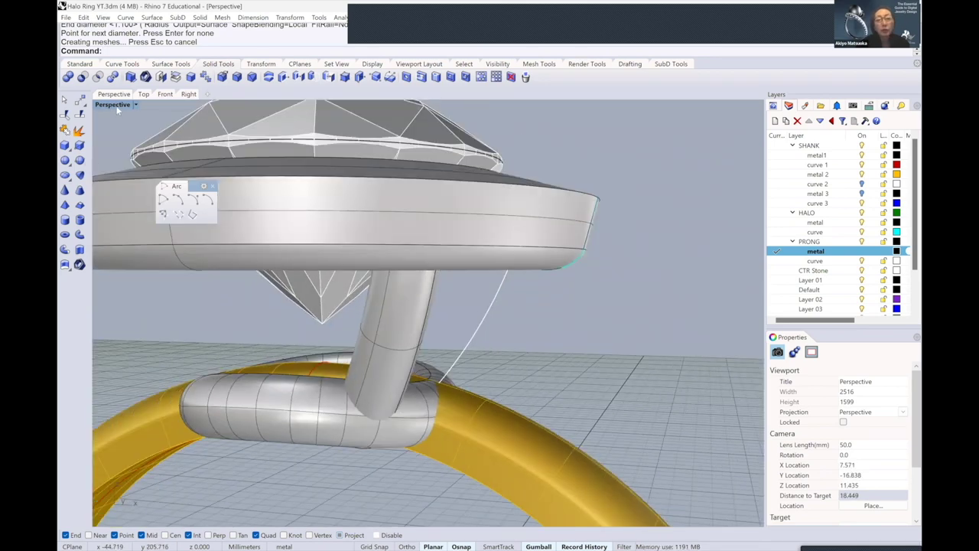
Switch to the four-viewport layout and zoom the Front view onto the white prong curve
{"action": "key", "text": "ctrl+m"}
{"action": "scroll", "coordinate": [619, 200], "scroll_direction": "up", "scroll_amount": 1}
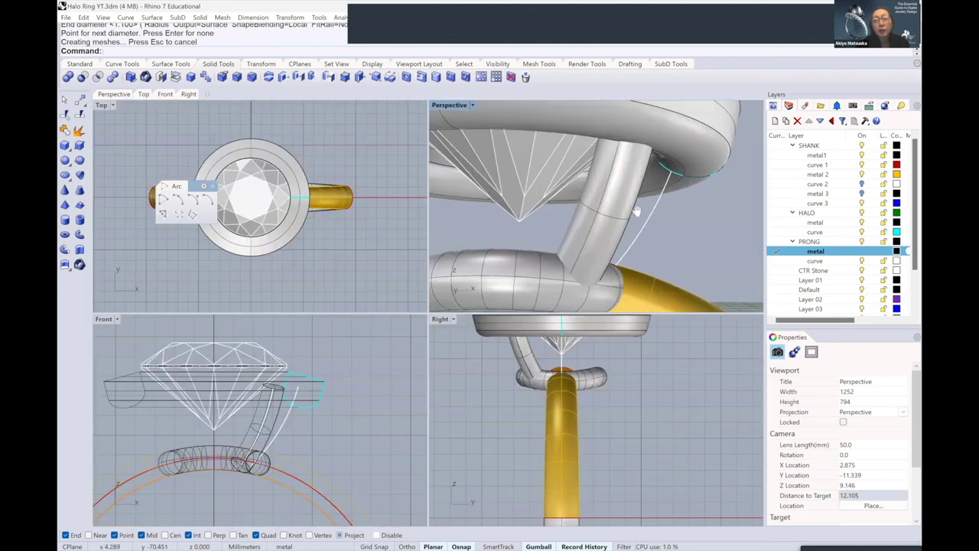
{"action": "scroll", "coordinate": [631, 203], "scroll_direction": "up", "scroll_amount": 1}
{"action": "scroll", "coordinate": [286, 411], "scroll_direction": "up", "scroll_amount": 3}
{"action": "scroll", "coordinate": [285, 411], "scroll_direction": "up", "scroll_amount": 1}
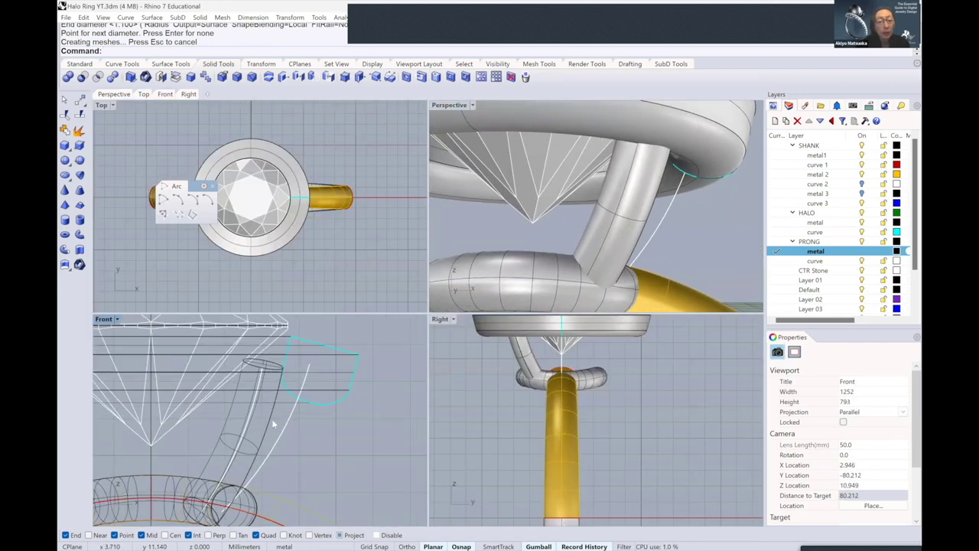
{"action": "scroll", "coordinate": [275, 406], "scroll_direction": "up", "scroll_amount": 1}
{"action": "scroll", "coordinate": [279, 391], "scroll_direction": "up", "scroll_amount": 1}
{"action": "scroll", "coordinate": [279, 392], "scroll_direction": "down", "scroll_amount": 2}
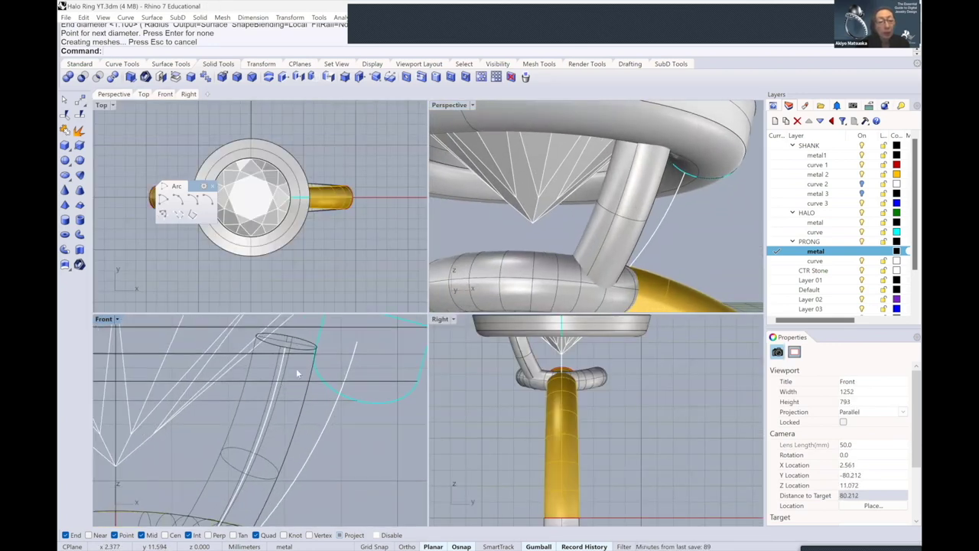
{"action": "scroll", "coordinate": [281, 396], "scroll_direction": "up", "scroll_amount": 2}
{"action": "scroll", "coordinate": [281, 394], "scroll_direction": "up", "scroll_amount": 2}
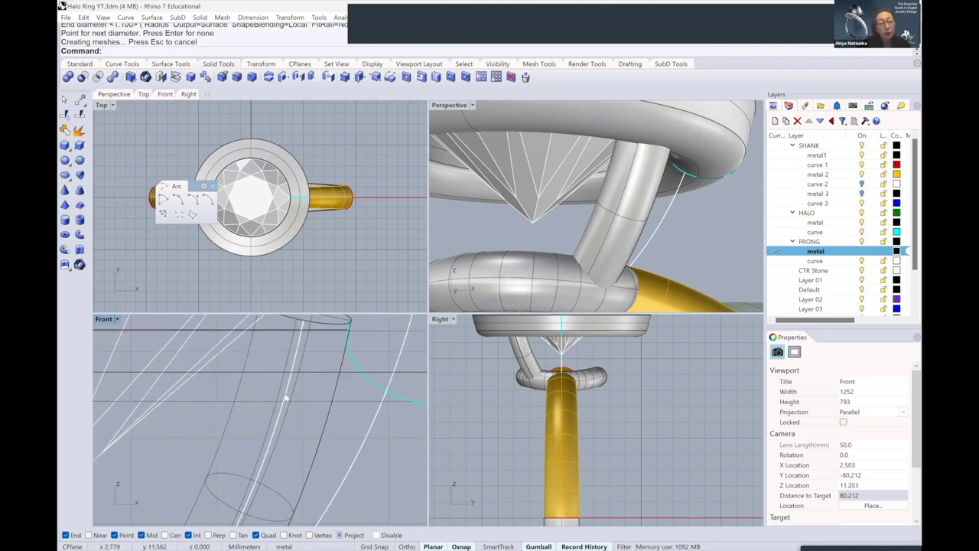
{"action": "scroll", "coordinate": [294, 415], "scroll_direction": "right", "scroll_amount": 2}
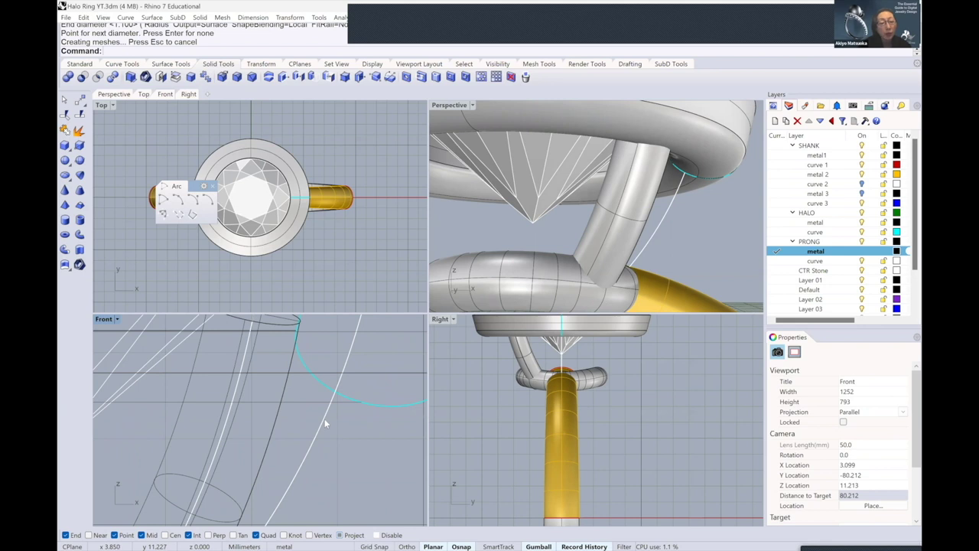
{"action": "right_click_drag", "start_coordinate": [324, 424], "coordinate": [321, 433]}
{"action": "left_click", "coordinate": [314, 433]}
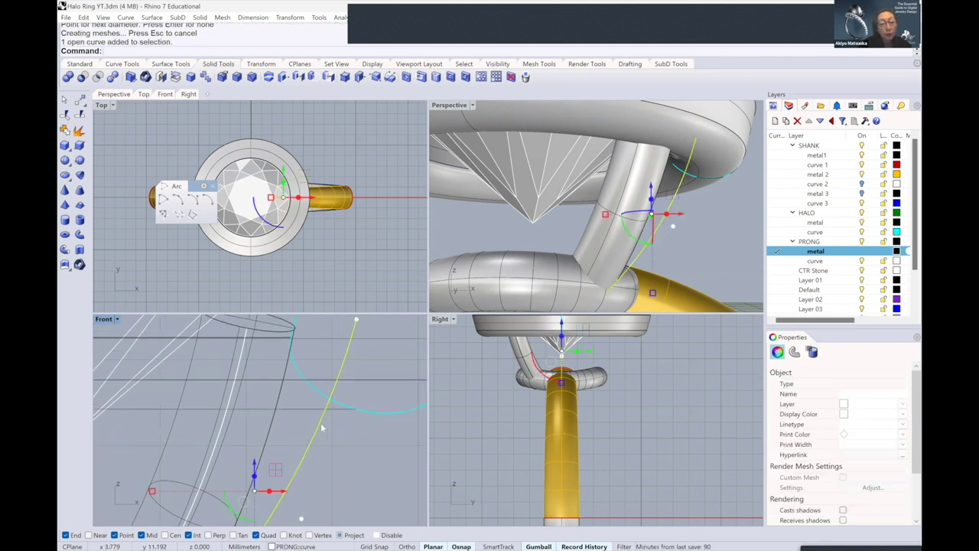
{"action": "scroll", "coordinate": [241, 406], "scroll_direction": "down", "scroll_amount": 1}
{"action": "scroll", "coordinate": [228, 406], "scroll_direction": "down", "scroll_amount": 1}
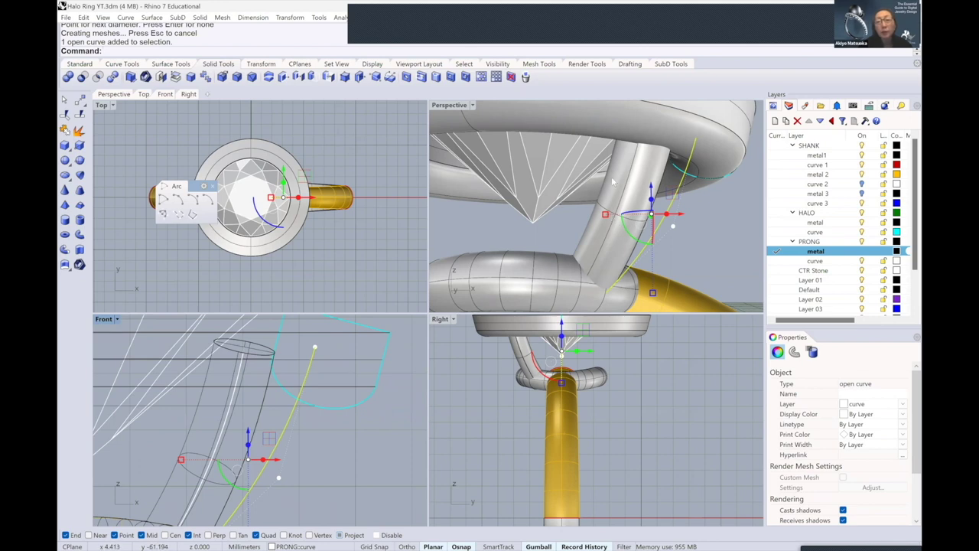
{"action": "scroll", "coordinate": [635, 141], "scroll_direction": "up", "scroll_amount": 1}
{"action": "scroll", "coordinate": [658, 153], "scroll_direction": "up", "scroll_amount": 1}
{"action": "scroll", "coordinate": [667, 157], "scroll_direction": "up", "scroll_amount": 1}
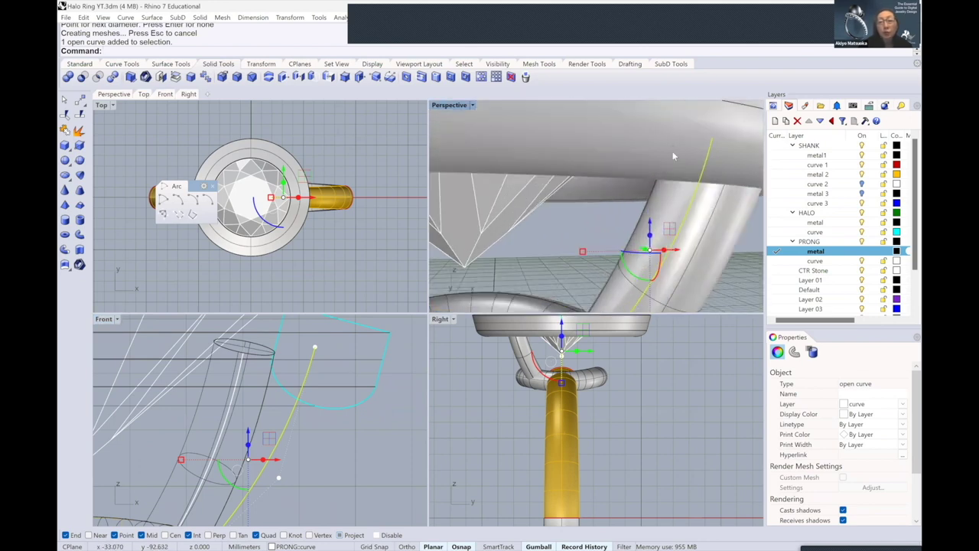
{"action": "scroll", "coordinate": [674, 157], "scroll_direction": "up", "scroll_amount": 1}
{"action": "scroll", "coordinate": [673, 157], "scroll_direction": "down", "scroll_amount": 1}
{"action": "scroll", "coordinate": [676, 149], "scroll_direction": "down", "scroll_amount": 1}
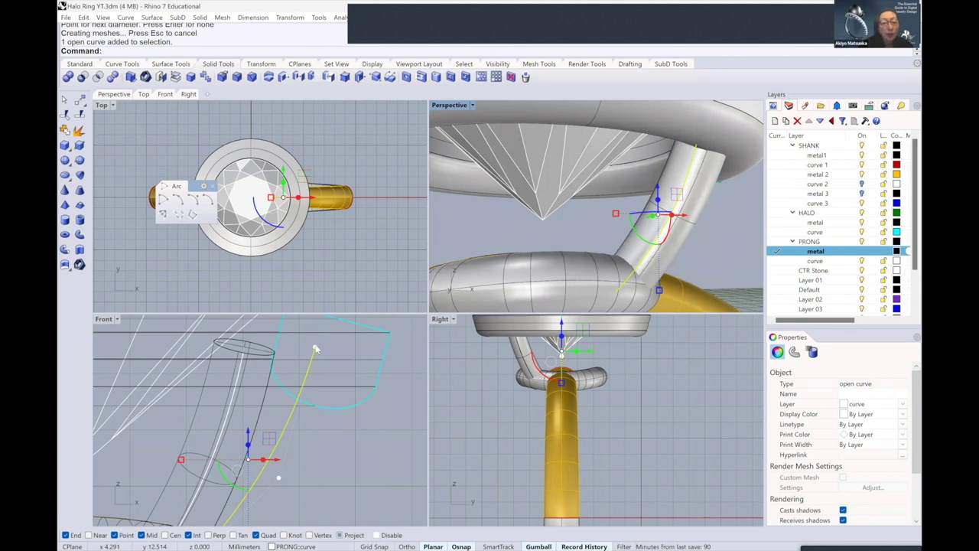
Drag the prong curve's top control point outward in two moves toward the halo
{"action": "left_click", "coordinate": [240, 373]}
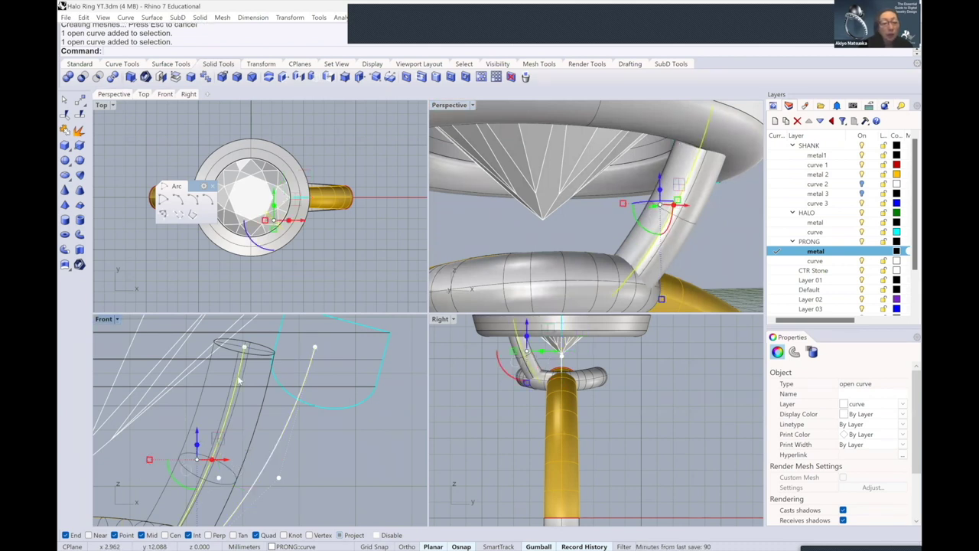
{"action": "mouse_move", "coordinate": [635, 250]}
{"action": "right_mouse_down"}
{"action": "mouse_move", "coordinate": [556, 253]}
{"action": "mouse_move", "coordinate": [514, 307]}
{"action": "right_mouse_up"}
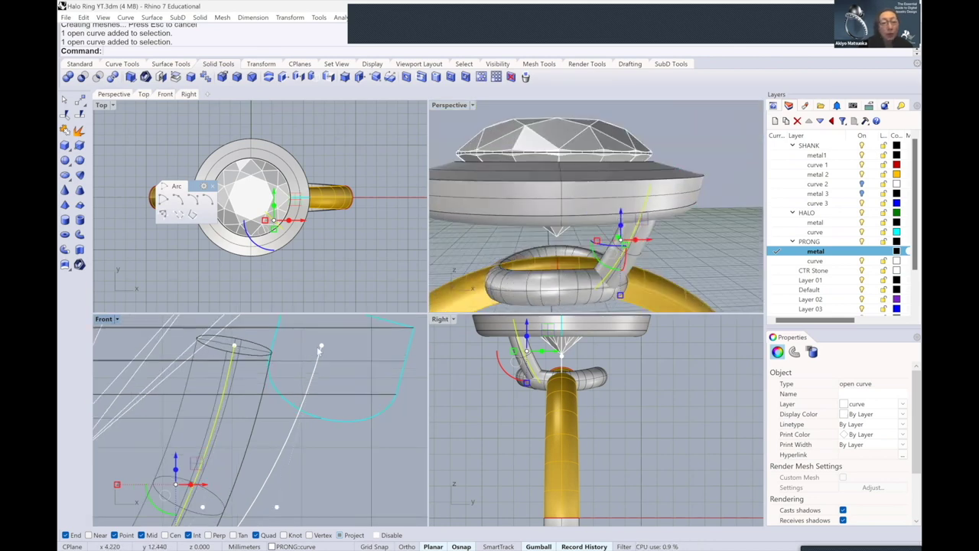
{"action": "scroll", "coordinate": [291, 356], "scroll_direction": "up", "scroll_amount": 1}
{"action": "left_click", "coordinate": [321, 345]}
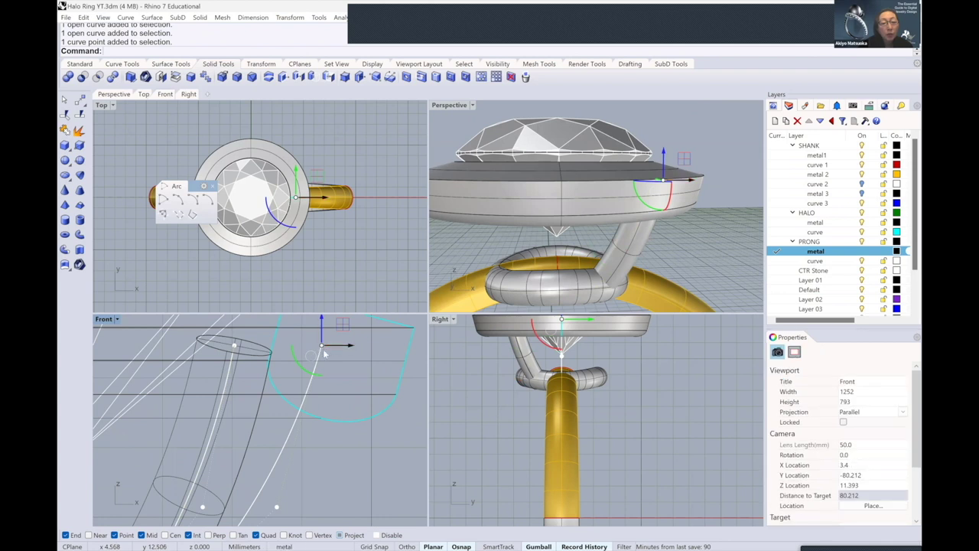
{"action": "scroll", "coordinate": [324, 354], "scroll_direction": "down", "scroll_amount": 1}
{"action": "scroll", "coordinate": [353, 352], "scroll_direction": "down", "scroll_amount": 1}
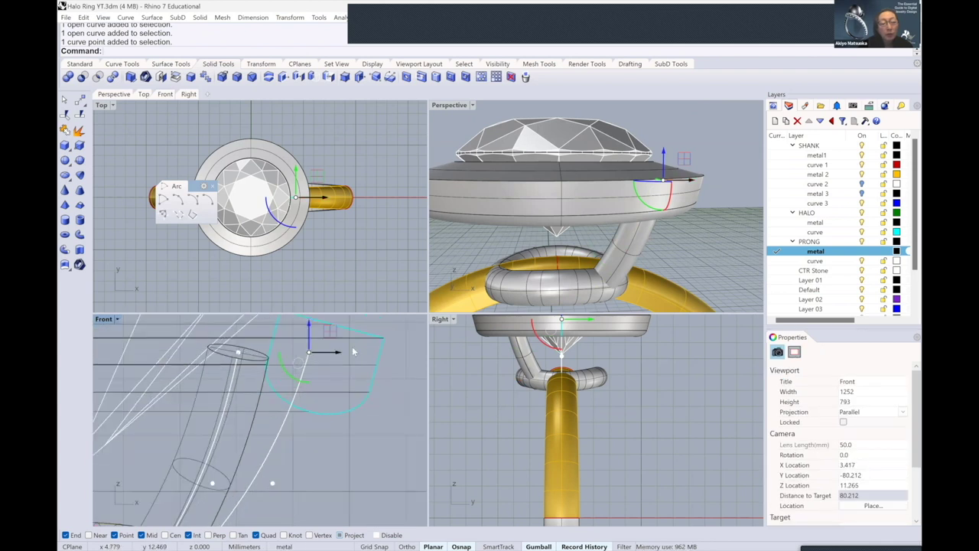
{"action": "right_click_drag", "start_coordinate": [338, 352], "coordinate": [320, 366]}
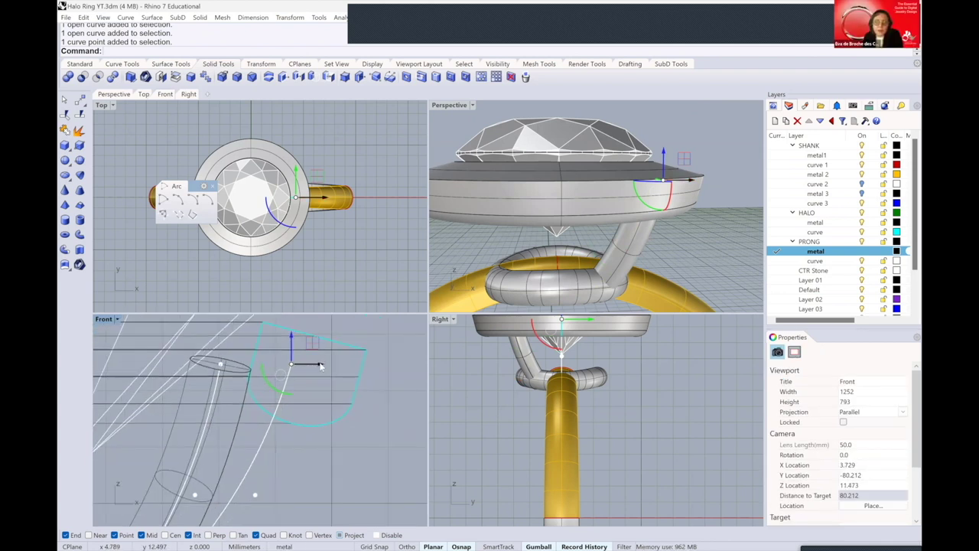
{"action": "left_click_drag", "start_coordinate": [321, 366], "coordinate": [338, 368]}
{"action": "left_click", "coordinate": [681, 238]}
{"action": "scroll", "coordinate": [677, 233], "scroll_direction": "up", "scroll_amount": 5}
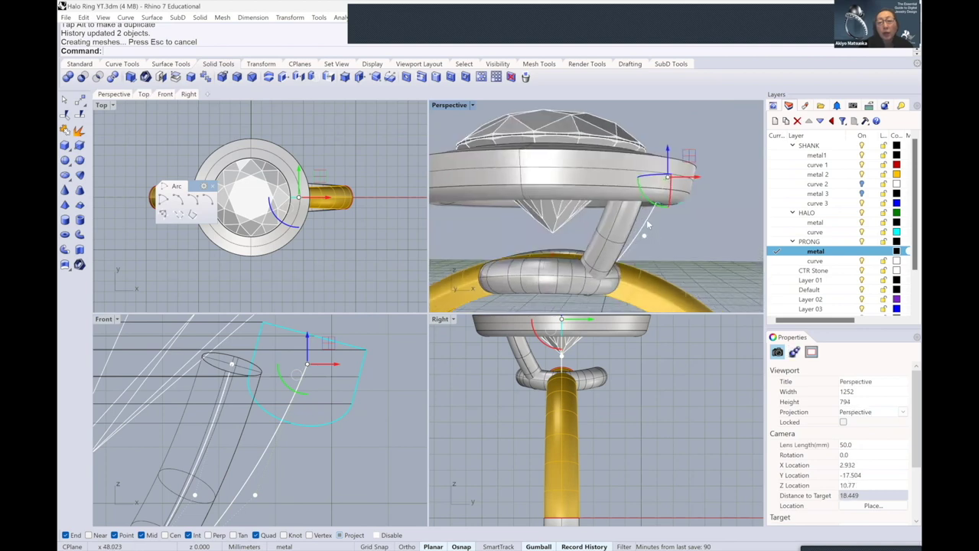
{"action": "scroll", "coordinate": [647, 218], "scroll_direction": "up", "scroll_amount": 5}
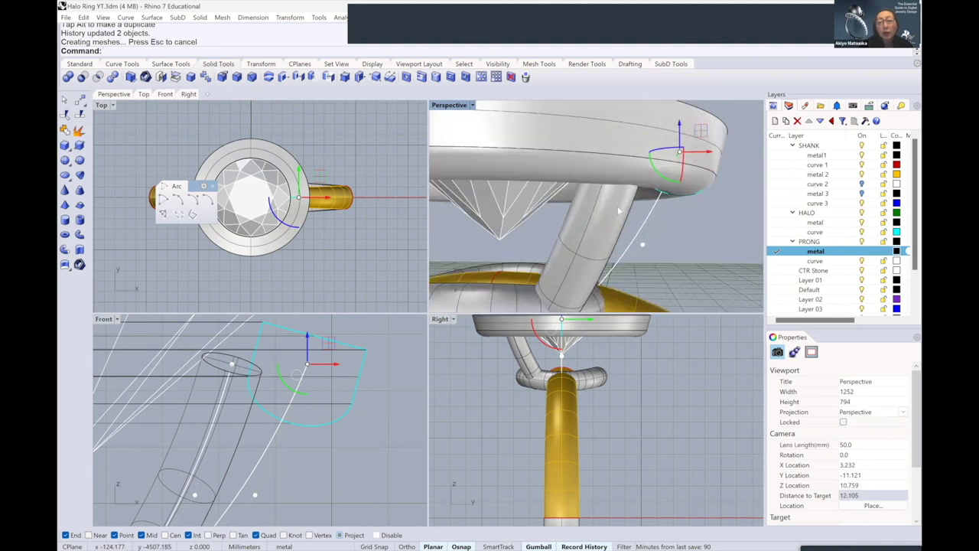
{"action": "left_click_drag", "start_coordinate": [339, 368], "coordinate": [354, 367]}
{"action": "mouse_move", "coordinate": [567, 263]}
{"action": "right_mouse_down"}
{"action": "mouse_move", "coordinate": [702, 225]}
{"action": "mouse_move", "coordinate": [685, 164]}
{"action": "right_mouse_up"}
{"action": "left_click", "coordinate": [341, 354]}
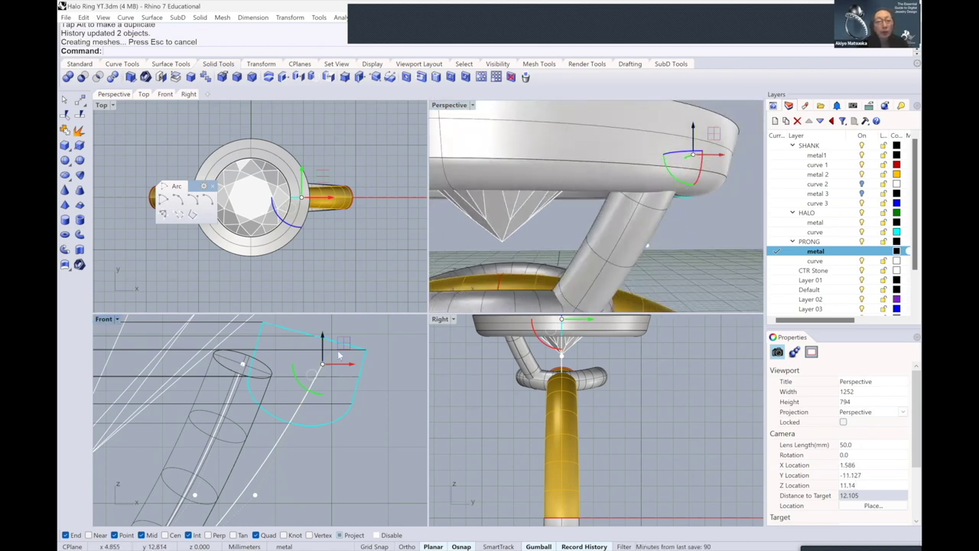
{"action": "scroll", "coordinate": [341, 354], "scroll_direction": "down", "scroll_amount": 2}
Undo both point moves and clear the selection
{"action": "key", "text": "ctrl+z"}
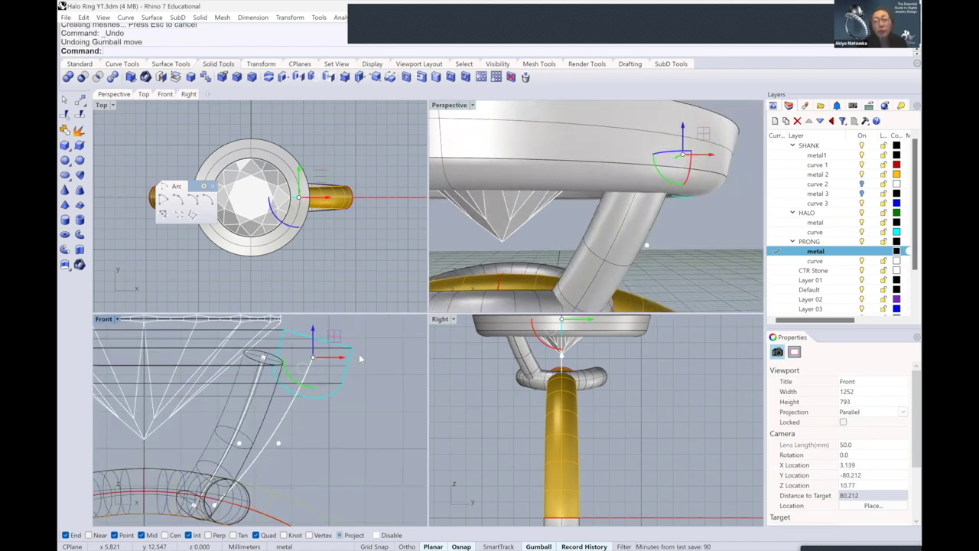
{"action": "key", "text": "ctrl+z"}
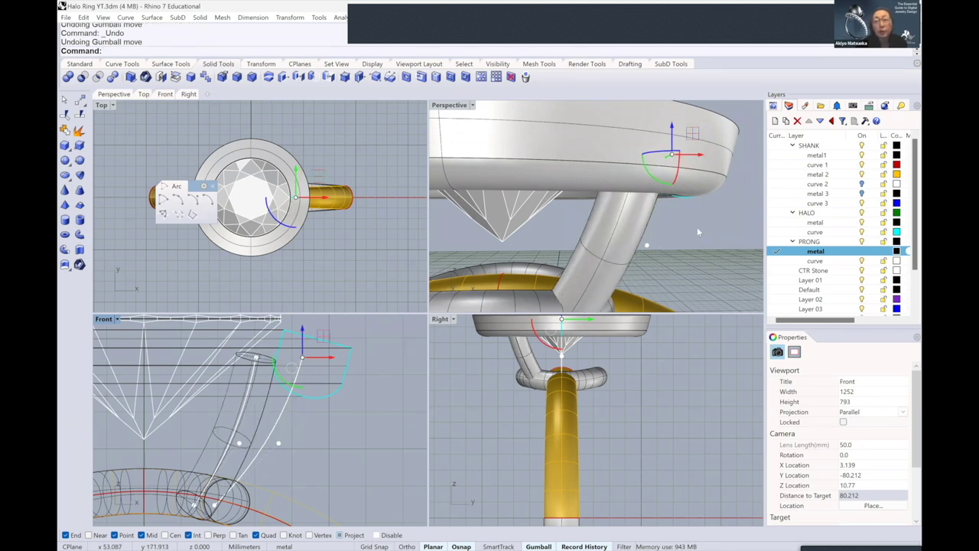
{"action": "left_click", "coordinate": [697, 227]}
{"action": "right_click_drag", "start_coordinate": [697, 226], "coordinate": [582, 243]}
Nudge the prong curve's top point slightly outward so the pipe meets the halo underside
{"action": "left_click", "coordinate": [305, 356]}
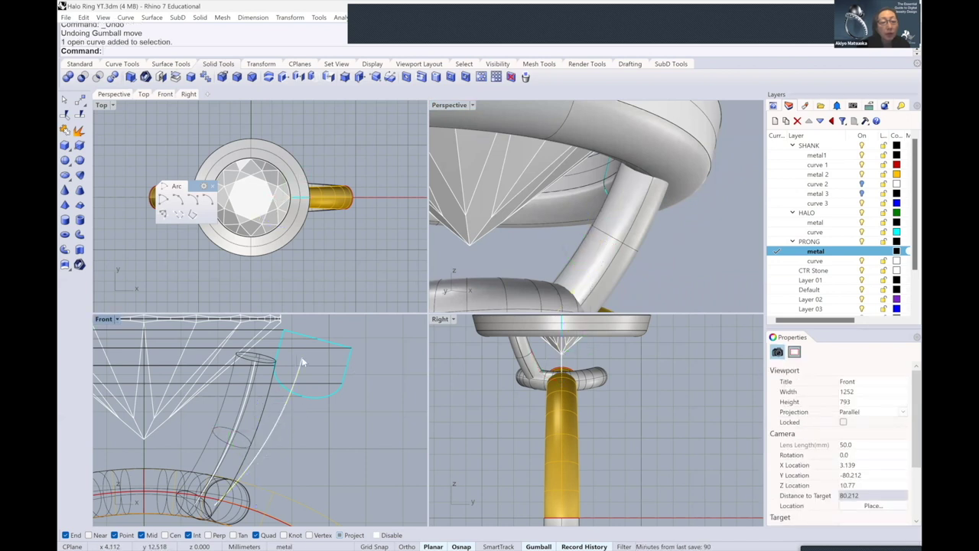
{"action": "left_click", "coordinate": [303, 357]}
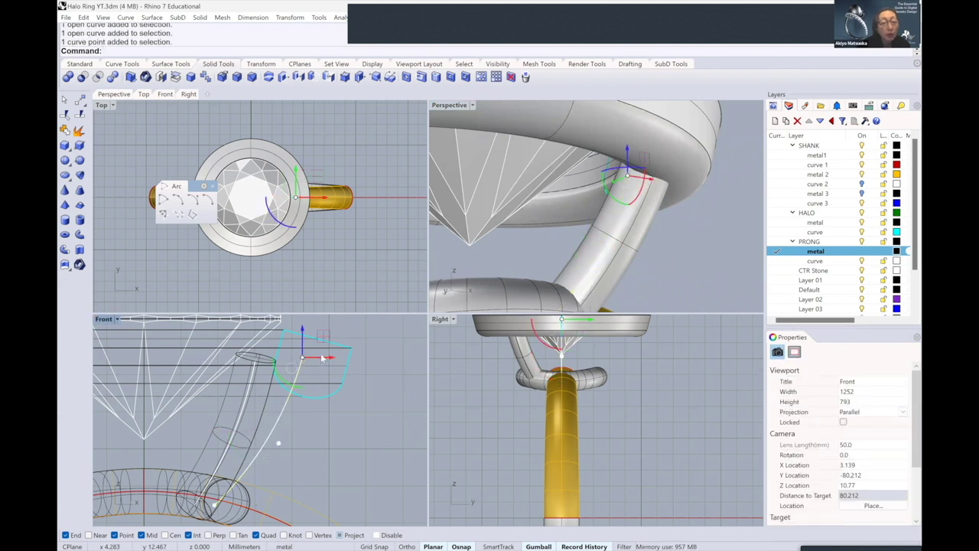
{"action": "left_click_drag", "start_coordinate": [329, 357], "coordinate": [339, 360]}
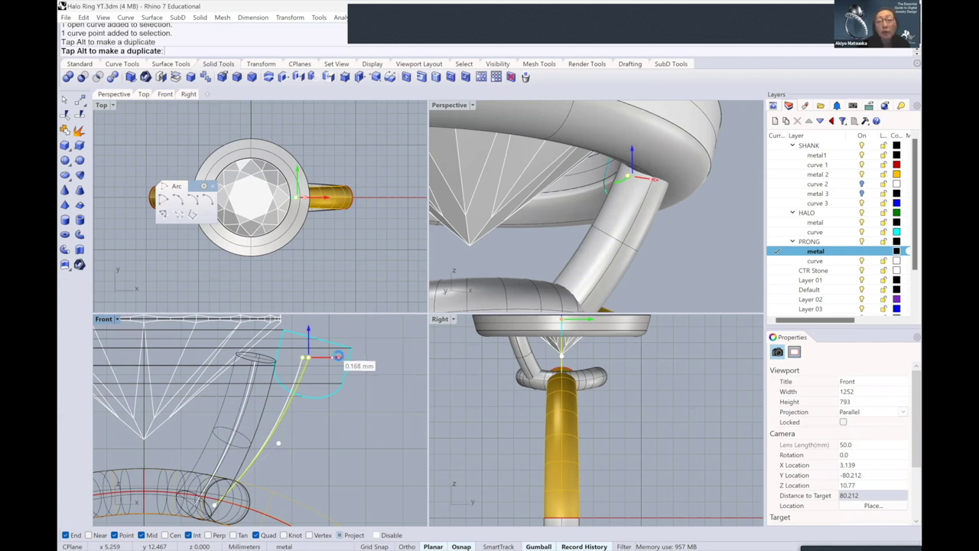
{"action": "right_click_drag", "start_coordinate": [604, 233], "coordinate": [532, 262]}
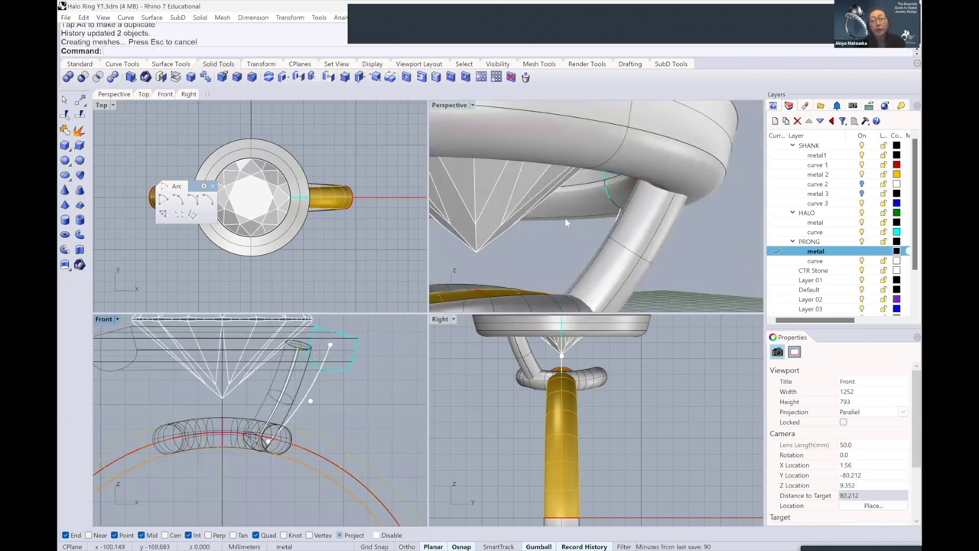
{"action": "scroll", "coordinate": [555, 241], "scroll_direction": "down", "scroll_amount": 5}
{"action": "scroll", "coordinate": [555, 241], "scroll_direction": "down", "scroll_amount": 3}
{"action": "scroll", "coordinate": [554, 241], "scroll_direction": "up", "scroll_amount": 5}
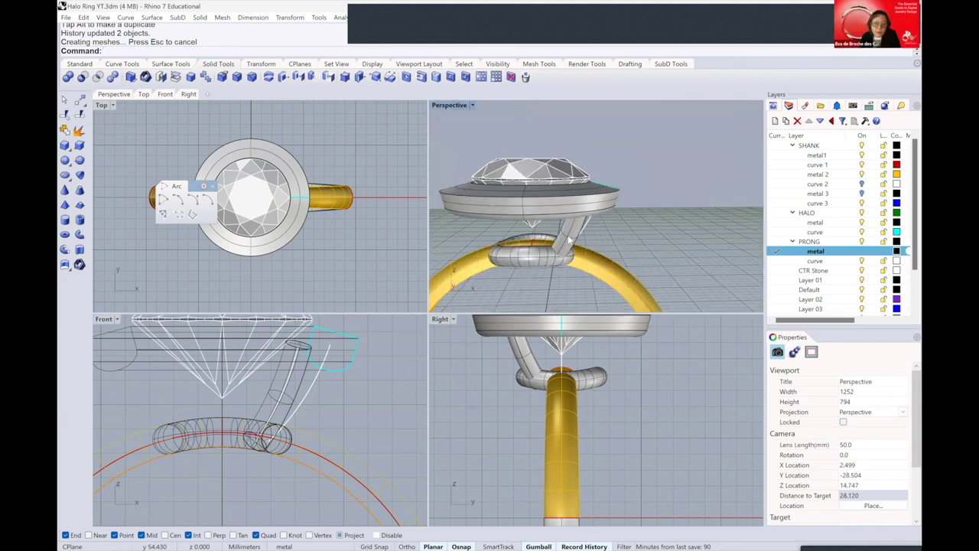
{"action": "left_click", "coordinate": [586, 218]}
Mirror the prong tube horizontally (MH) to the opposite side of the ring
{"action": "scroll", "coordinate": [604, 234], "scroll_direction": "down", "scroll_amount": 2}
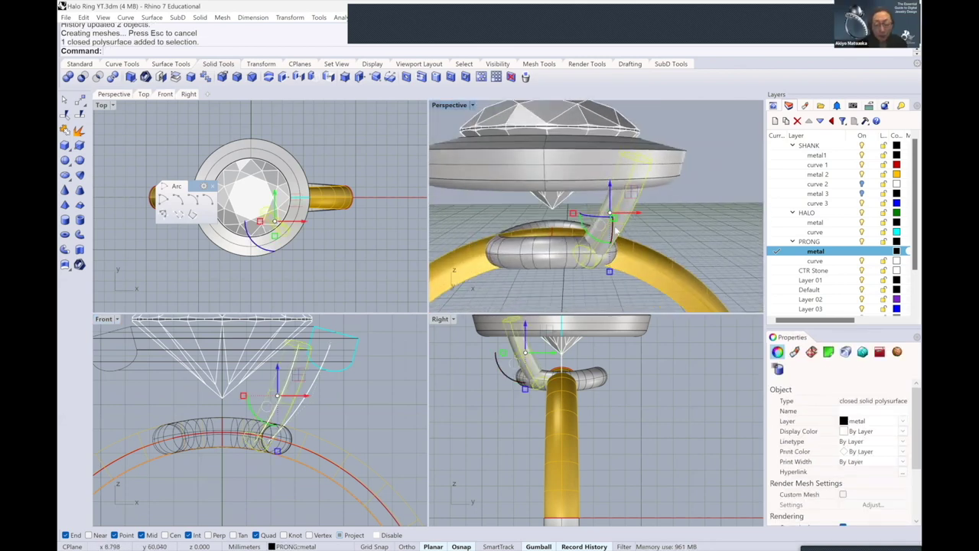
{"action": "type", "text": "M"}
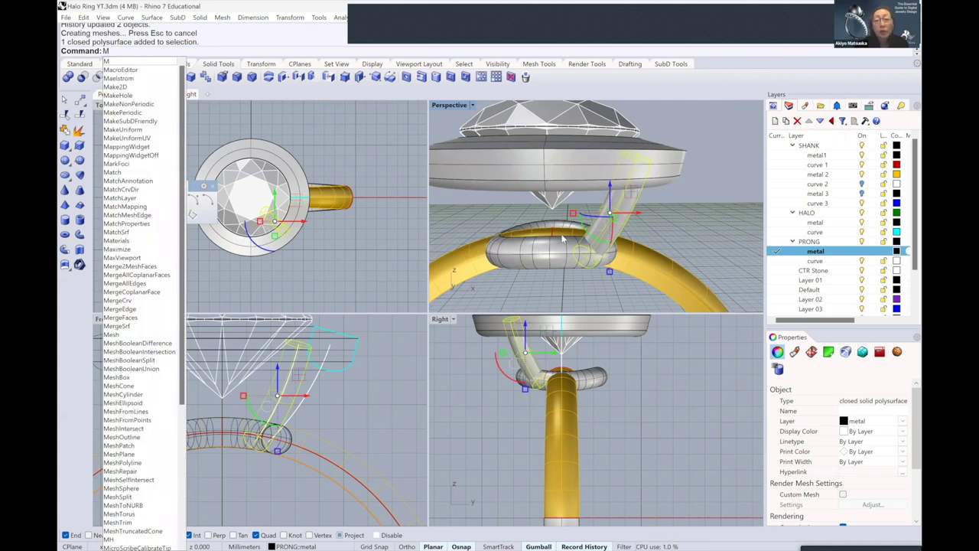
{"action": "left_click", "coordinate": [377, 408]}
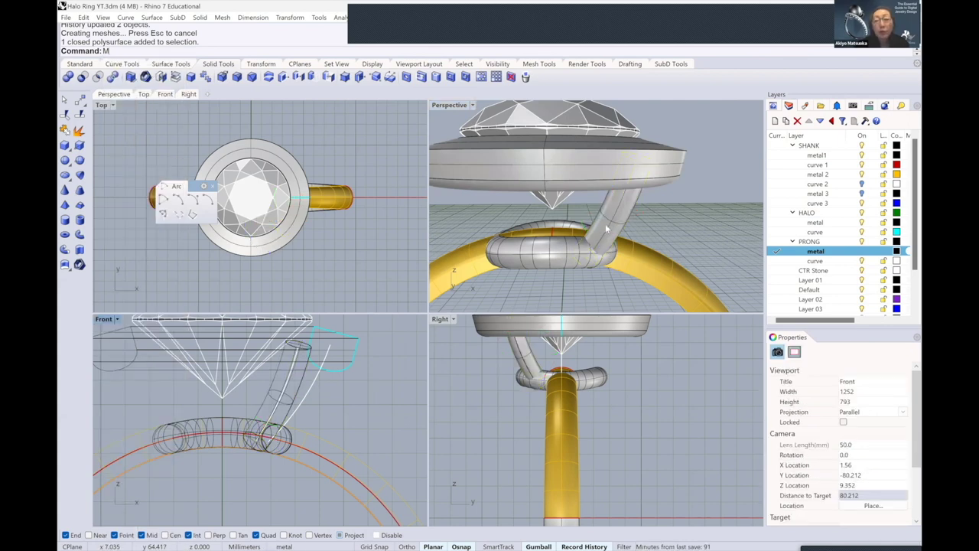
{"action": "left_click", "coordinate": [605, 223]}
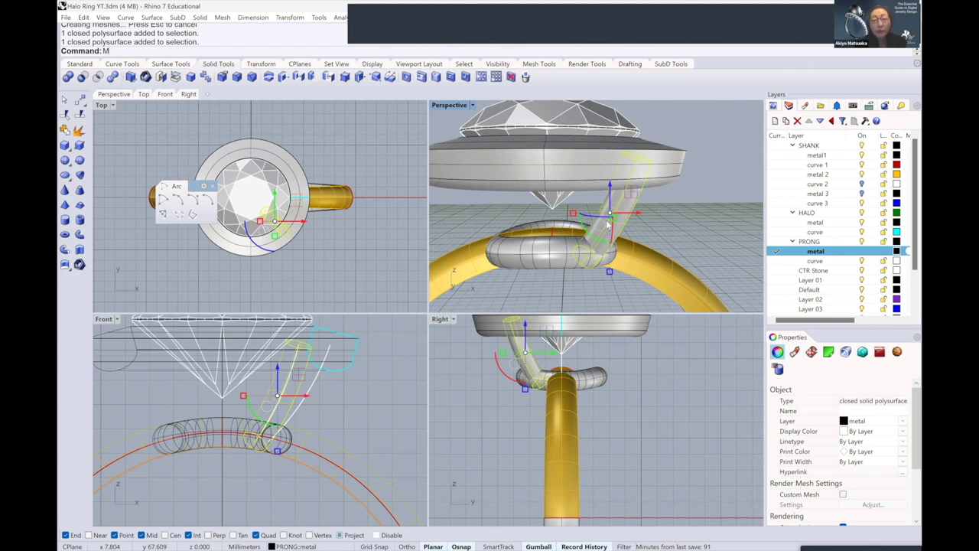
{"action": "type", "text": "mh"}
{"action": "key", "text": "Return"}
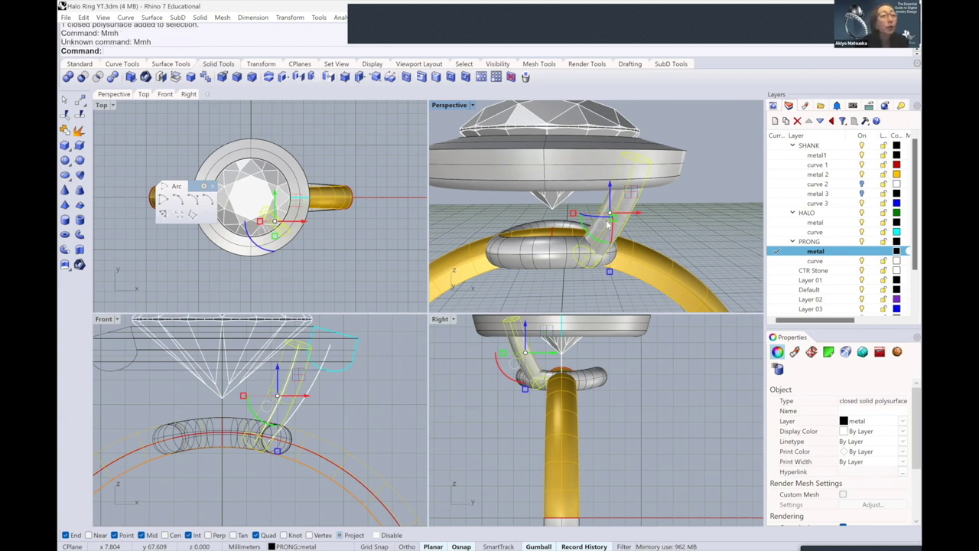
{"action": "key", "text": "Escape"}
{"action": "left_click", "coordinate": [619, 221]}
{"action": "type", "text": "M"}
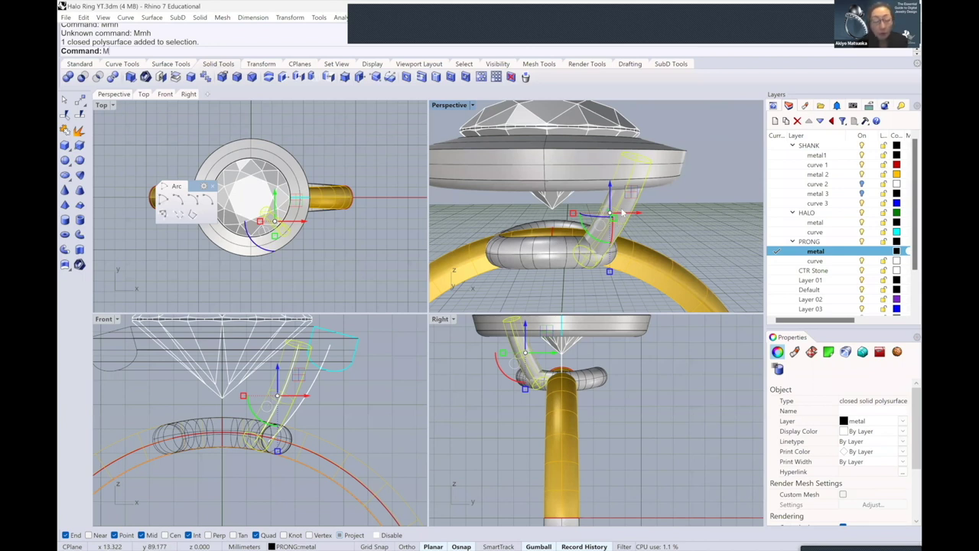
{"action": "type", "text": "H"}
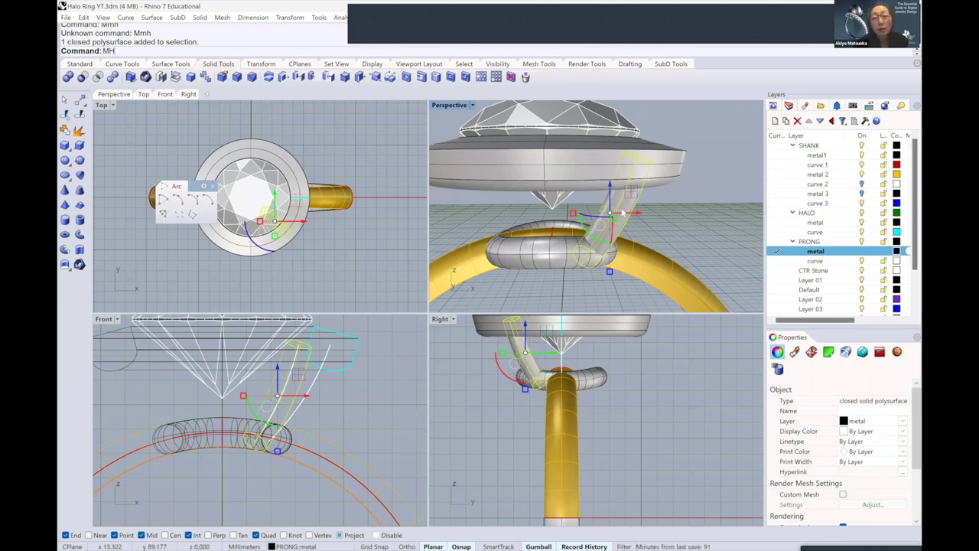
{"action": "key", "text": "Return"}
{"action": "mouse_move", "coordinate": [581, 213]}
{"action": "right_mouse_down"}
{"action": "mouse_move", "coordinate": [505, 222]}
{"action": "mouse_move", "coordinate": [548, 219]}
{"action": "right_mouse_up"}
{"action": "left_click", "coordinate": [505, 222], "text": "shift"}
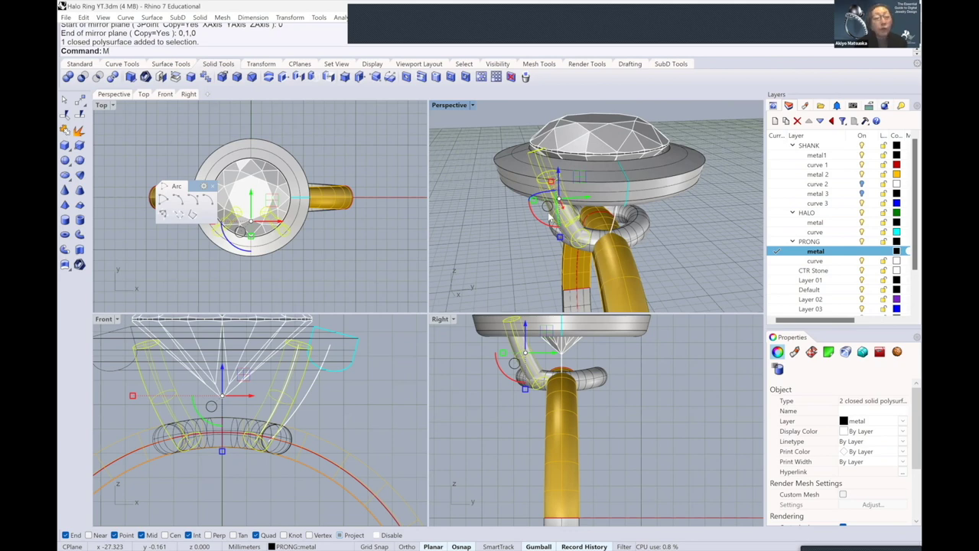
Mirror both prongs vertically (MV) to make four, then orbit to check the setting
{"action": "type", "text": "V"}
{"action": "key", "text": "Return"}
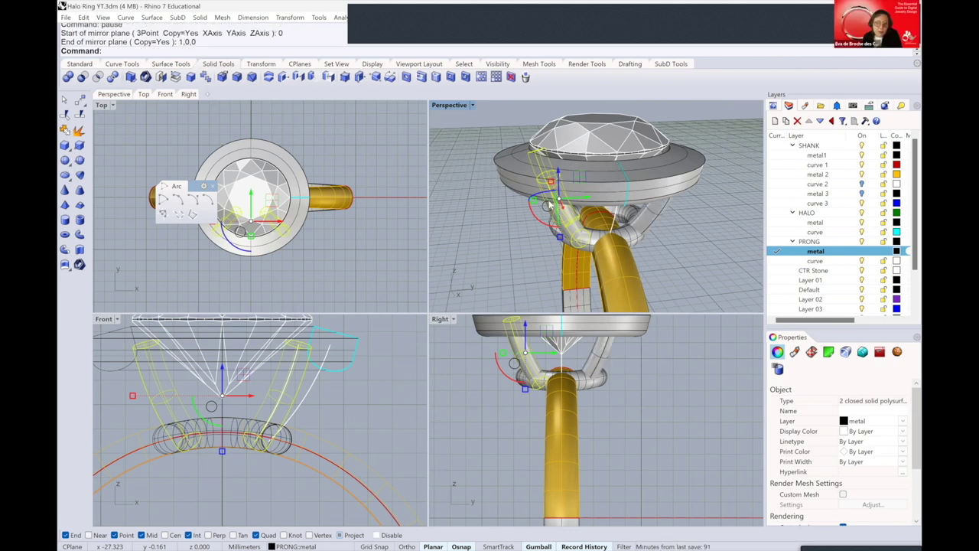
{"action": "mouse_move", "coordinate": [668, 238]}
{"action": "right_mouse_down"}
{"action": "mouse_move", "coordinate": [668, 260]}
{"action": "mouse_move", "coordinate": [715, 226]}
{"action": "right_mouse_up"}
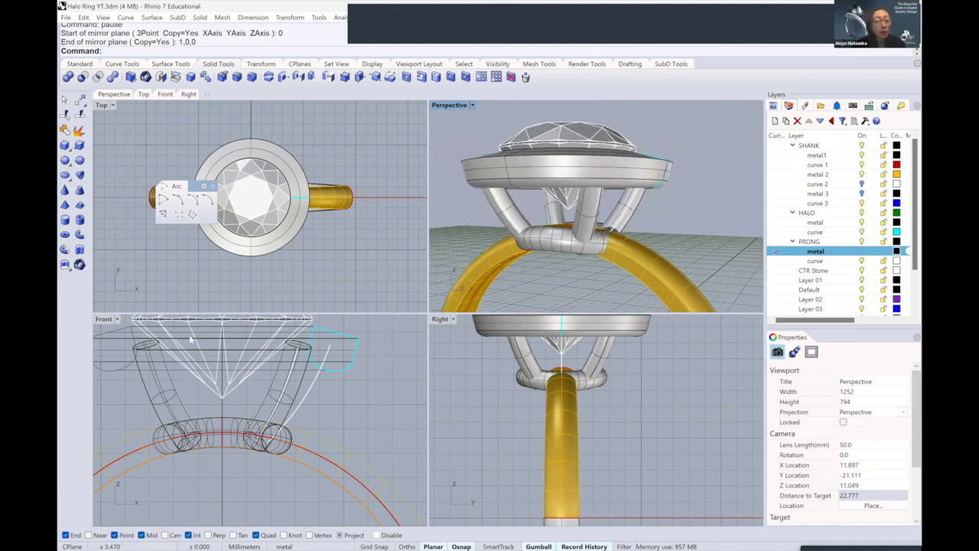
{"action": "right_click_drag", "start_coordinate": [715, 226], "coordinate": [712, 264]}
{"action": "mouse_move", "coordinate": [539, 246]}
{"action": "right_mouse_down"}
{"action": "mouse_move", "coordinate": [636, 185]}
{"action": "mouse_move", "coordinate": [623, 163]}
{"action": "right_mouse_up"}
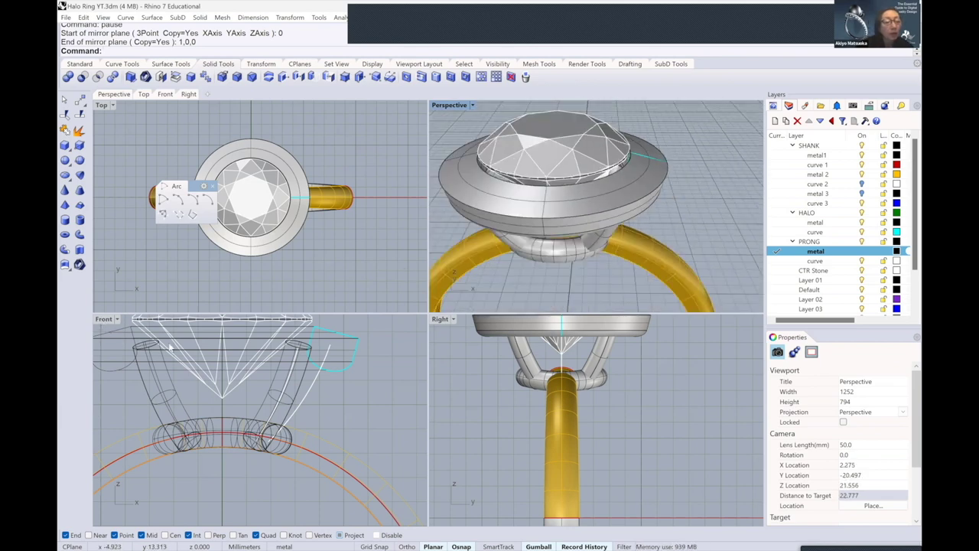
{"action": "scroll", "coordinate": [170, 346], "scroll_direction": "up", "scroll_amount": 2}
{"action": "scroll", "coordinate": [170, 347], "scroll_direction": "up", "scroll_amount": 3}
{"action": "scroll", "coordinate": [170, 346], "scroll_direction": "up", "scroll_amount": 1}
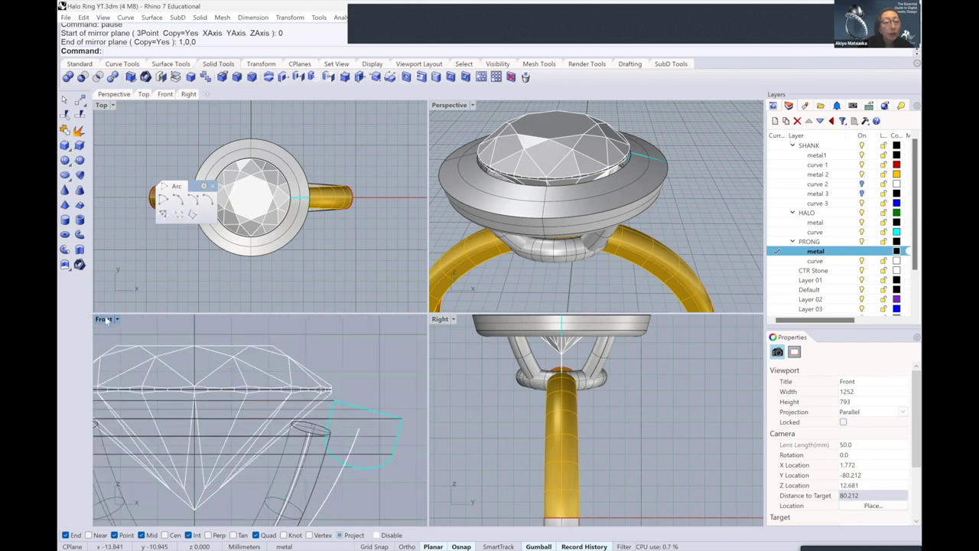
In a maximised Front view on the PRONG curve layer, draw a line from the halo upward
{"action": "double_click", "coordinate": [106, 320]}
{"action": "scroll", "coordinate": [385, 219], "scroll_direction": "down", "scroll_amount": 2}
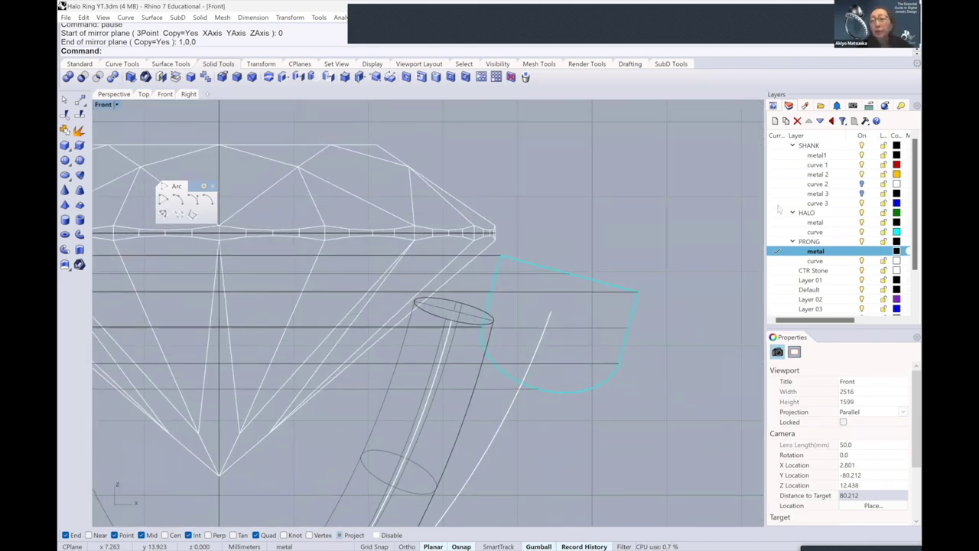
{"action": "left_click", "coordinate": [774, 261]}
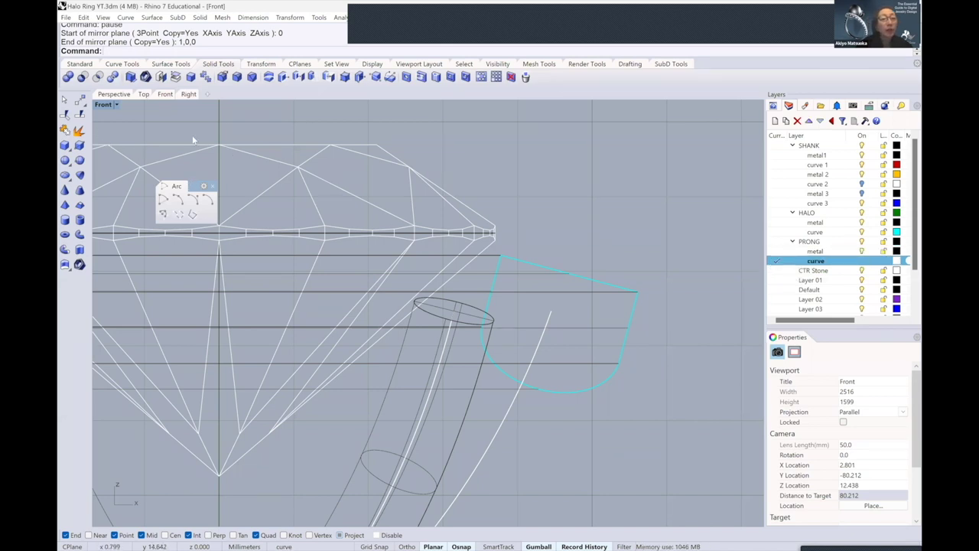
{"action": "middle_click", "coordinate": [193, 139]}
{"action": "left_click", "coordinate": [211, 141]}
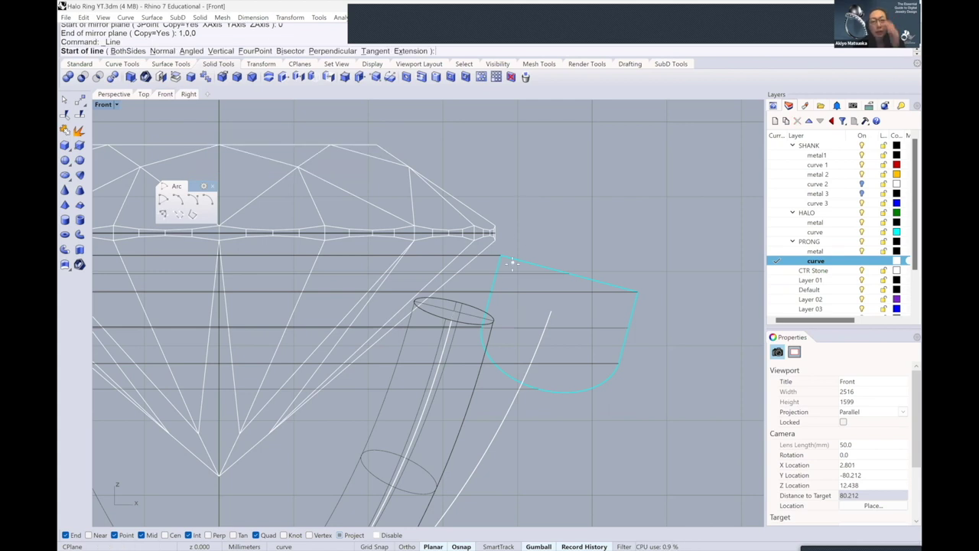
{"action": "left_click", "coordinate": [505, 285]}
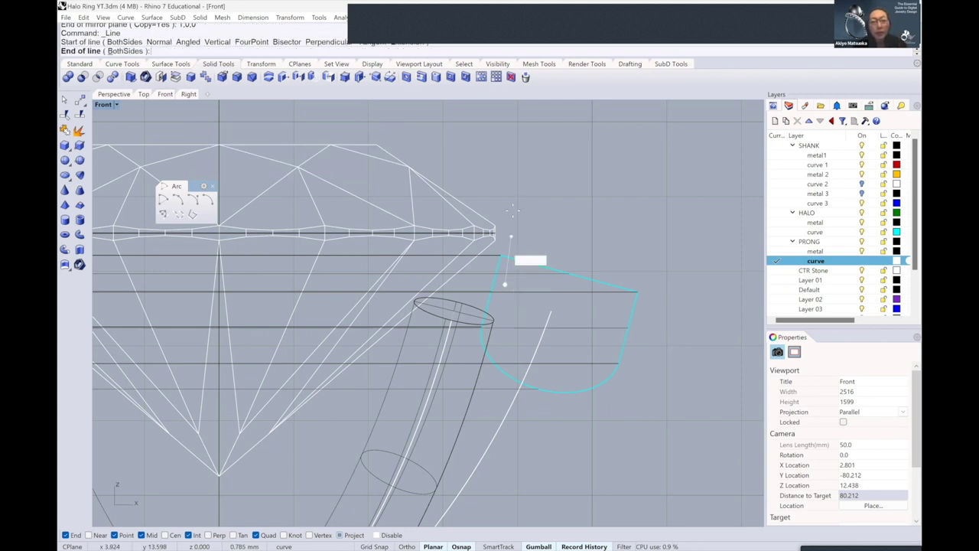
{"action": "left_click", "coordinate": [516, 143]}
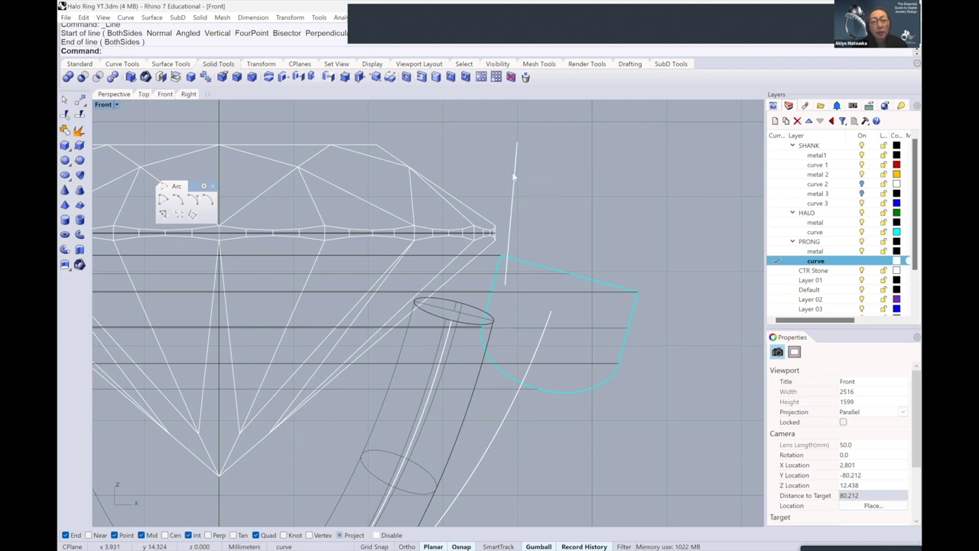
{"action": "left_click", "coordinate": [513, 177]}
{"action": "left_click_drag", "start_coordinate": [513, 177], "coordinate": [513, 195]}
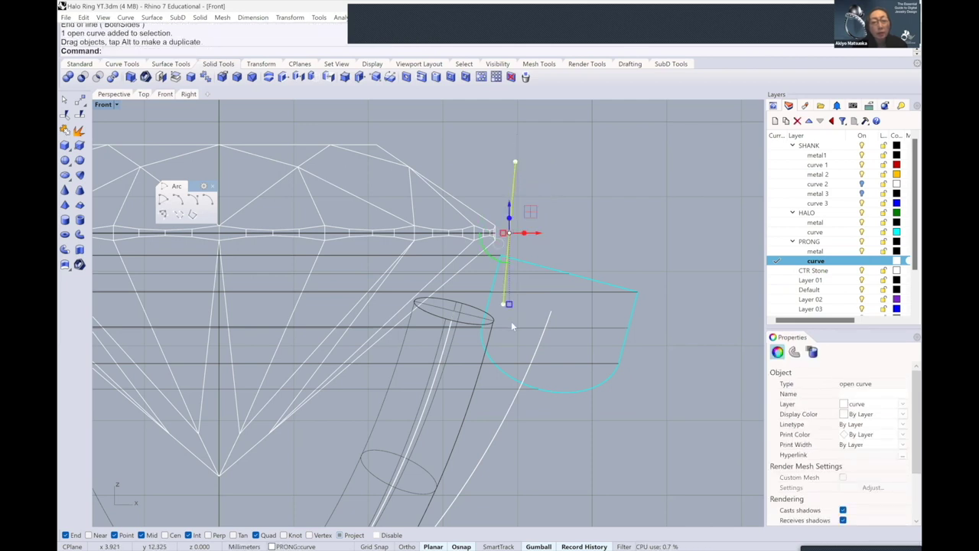
{"action": "left_click", "coordinate": [556, 208]}
Undo that line and redraw it from the halo curve's corner to above the gem
{"action": "key", "text": "ctrl+z"}
{"action": "key", "text": "Return"}
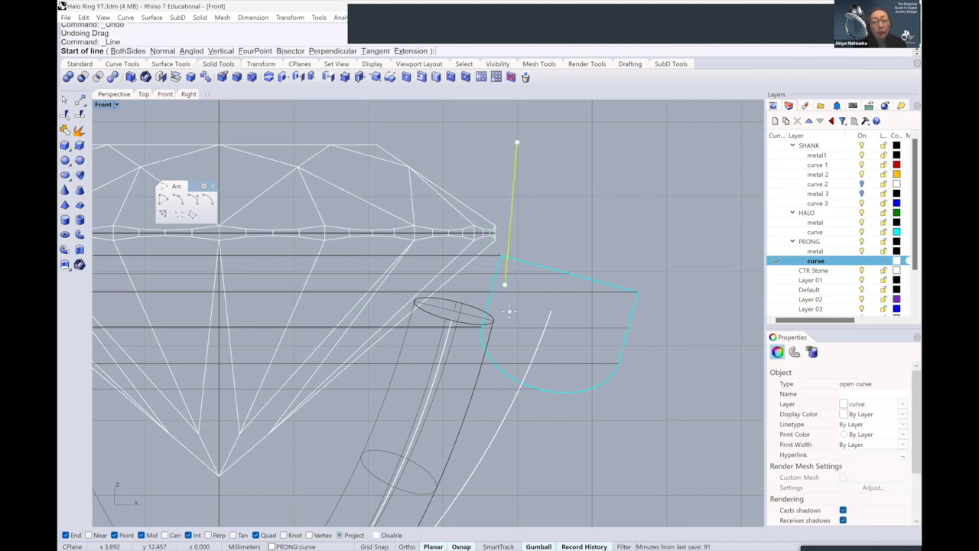
{"action": "key", "text": "Escape"}
{"action": "key", "text": "ctrl+z"}
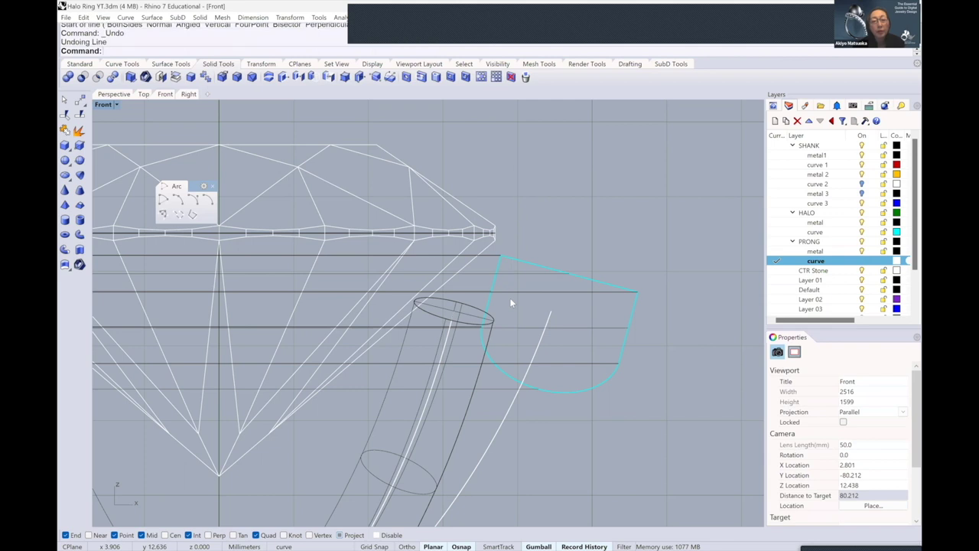
{"action": "key", "text": "Return"}
{"action": "left_click", "coordinate": [504, 313]}
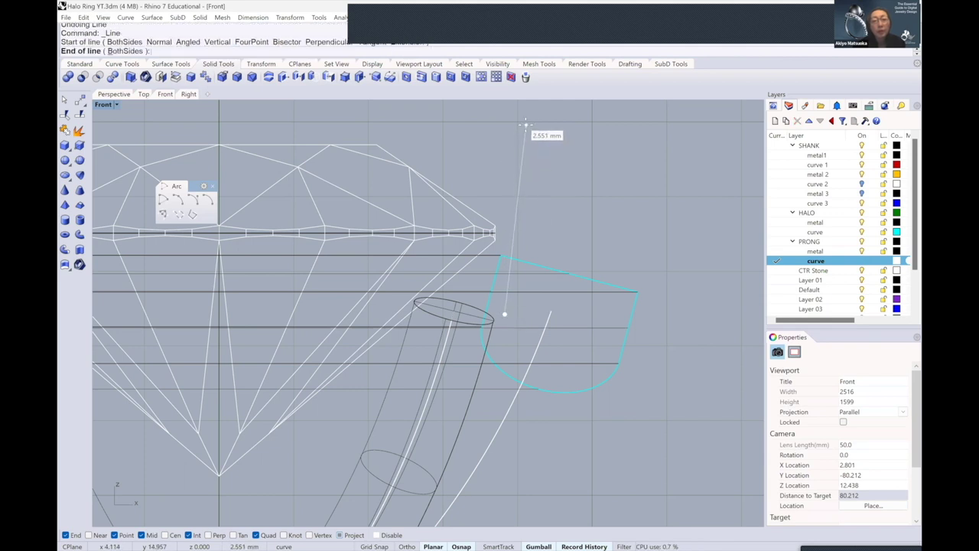
{"action": "left_click", "coordinate": [525, 126]}
Lower the new prong line slightly, then return to the shaded Perspective view
{"action": "right_click_drag", "start_coordinate": [526, 148], "coordinate": [518, 166]}
{"action": "scroll", "coordinate": [518, 166], "scroll_direction": "up", "scroll_amount": 2}
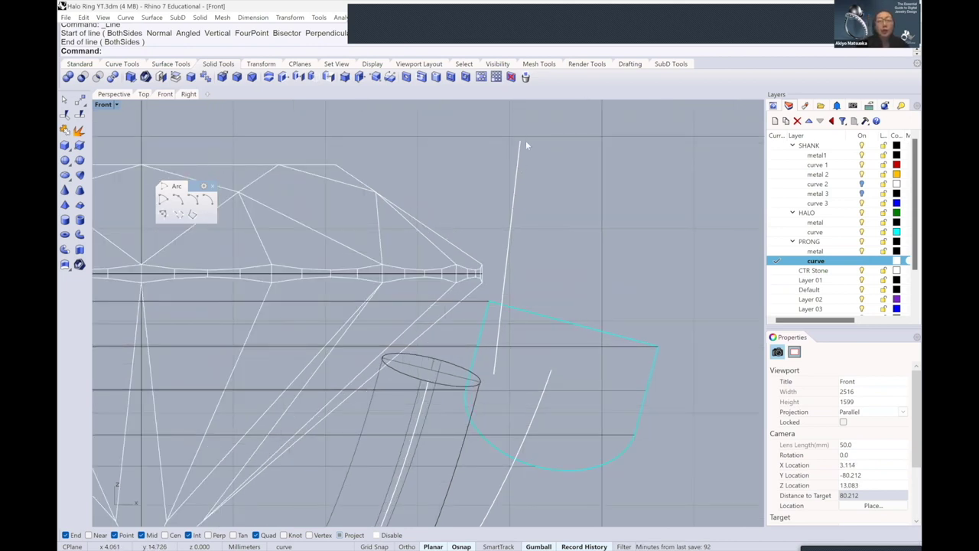
{"action": "scroll", "coordinate": [516, 147], "scroll_direction": "down", "scroll_amount": 1}
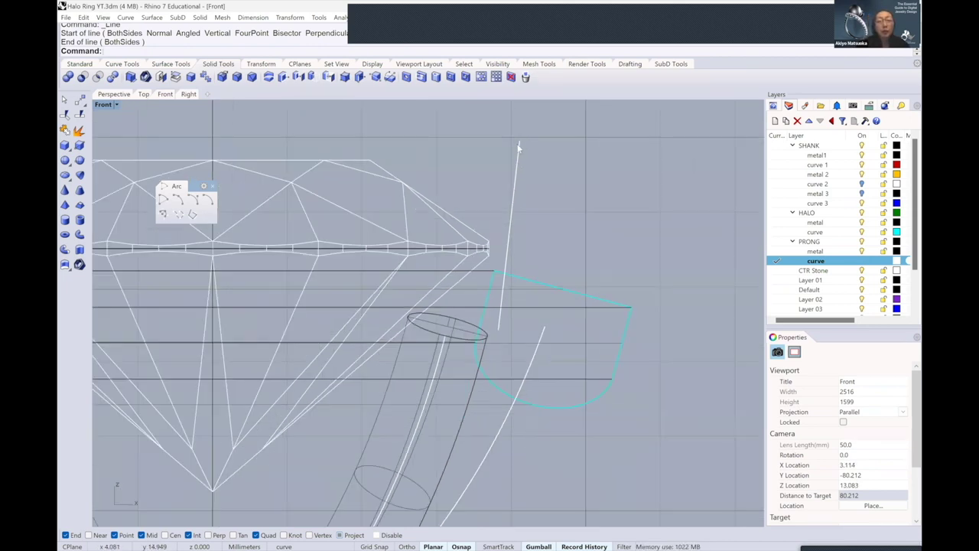
{"action": "scroll", "coordinate": [501, 157], "scroll_direction": "down", "scroll_amount": 1}
{"action": "scroll", "coordinate": [492, 161], "scroll_direction": "down", "scroll_amount": 1}
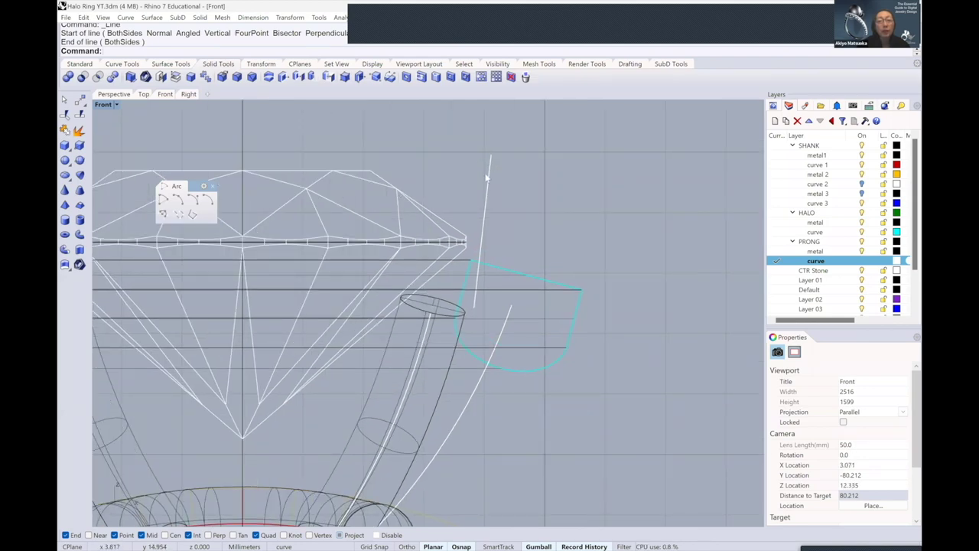
{"action": "scroll", "coordinate": [490, 176], "scroll_direction": "up", "scroll_amount": 2}
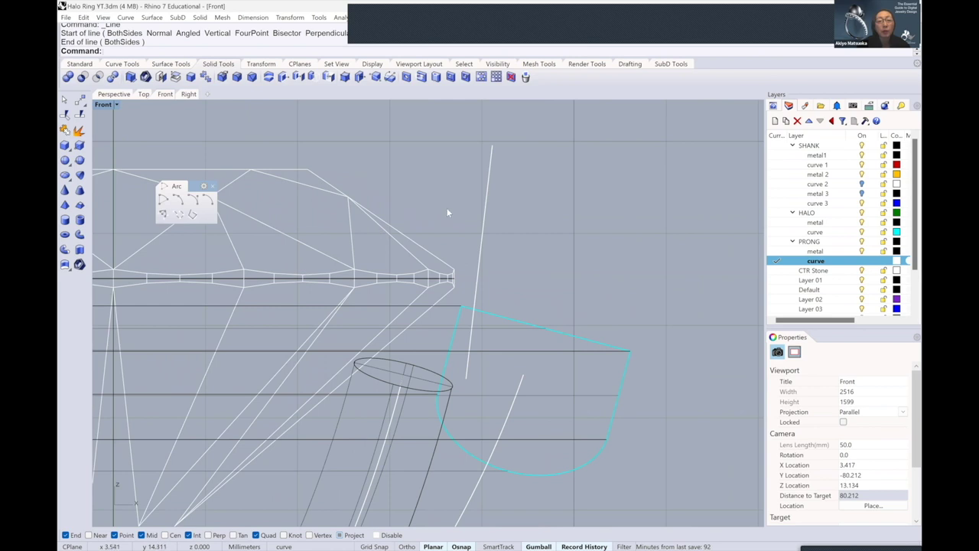
{"action": "scroll", "coordinate": [448, 212], "scroll_direction": "down", "scroll_amount": 2}
{"action": "left_click", "coordinate": [476, 175]}
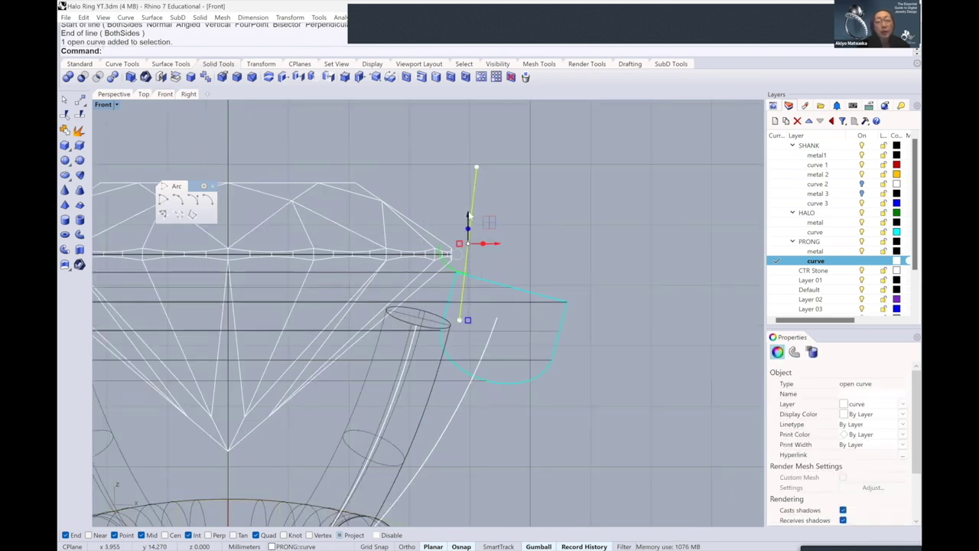
{"action": "left_click_drag", "start_coordinate": [468, 217], "coordinate": [468, 227]}
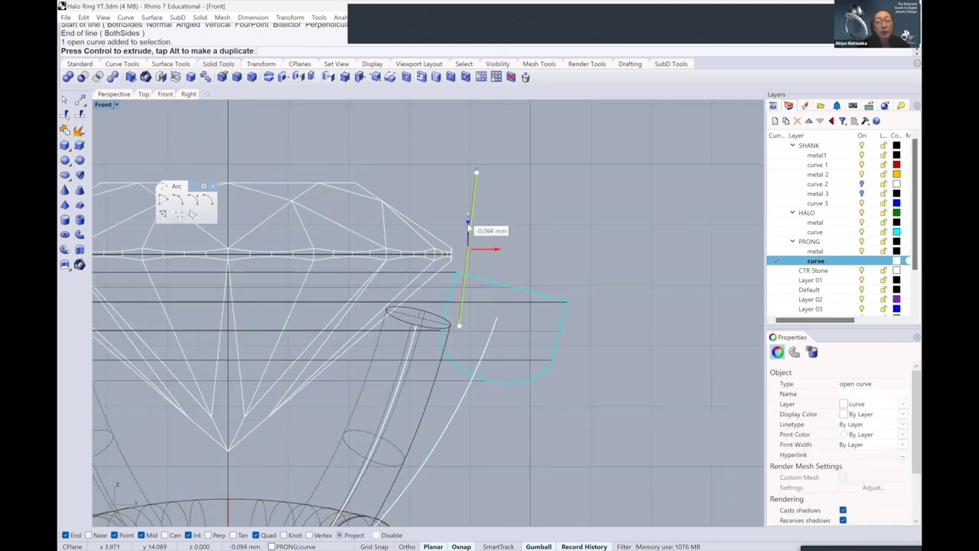
{"action": "left_click", "coordinate": [514, 220]}
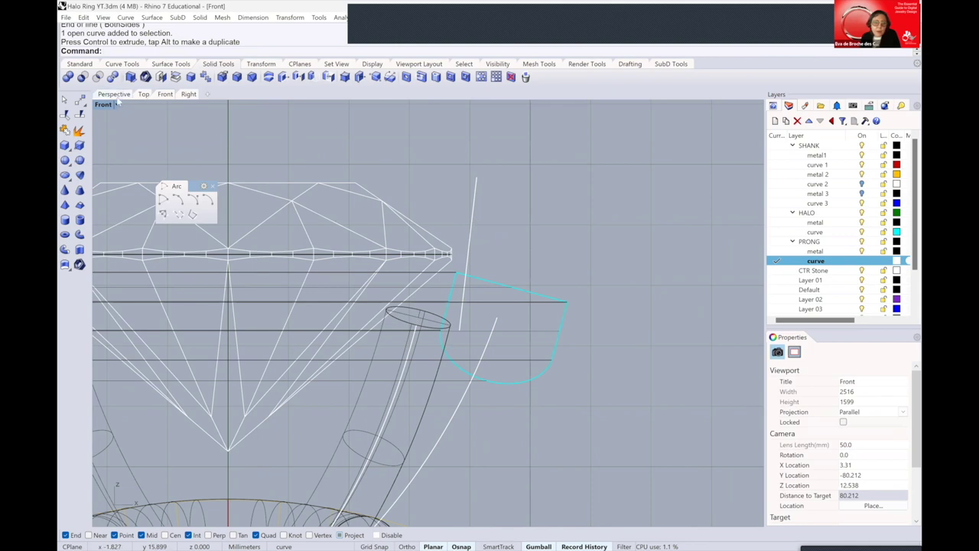
{"action": "key", "text": "ctrl+F4"}
Rotate a copy of the straight prong line by 45° about the ring centre
{"action": "key", "text": "Left"}
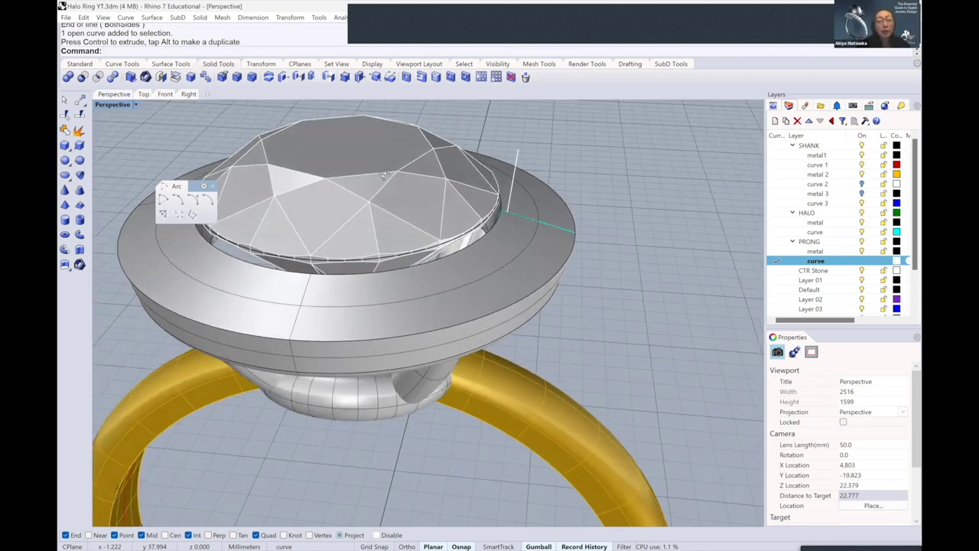
{"action": "key", "text": "Left"}
{"action": "key", "text": "Left"}
{"action": "key", "text": "Down"}
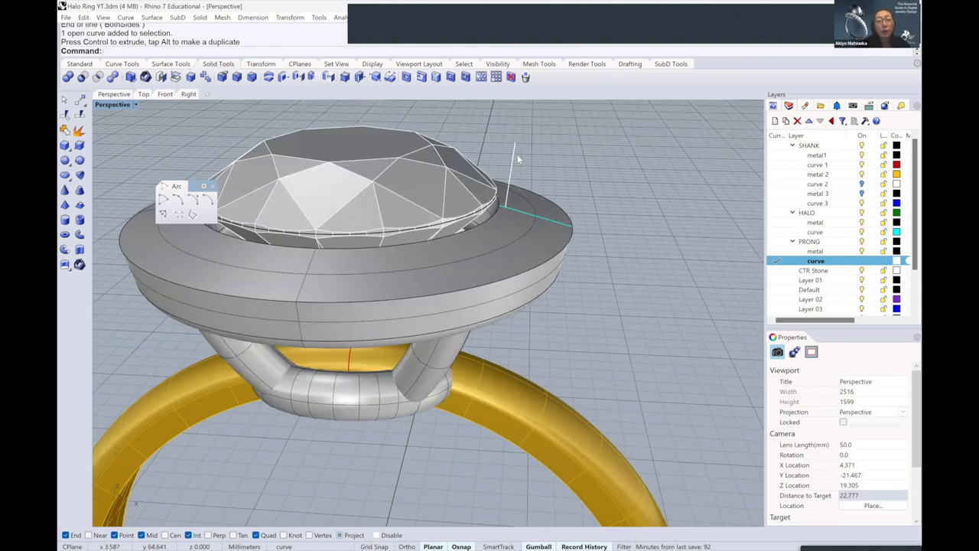
{"action": "left_click", "coordinate": [518, 154]}
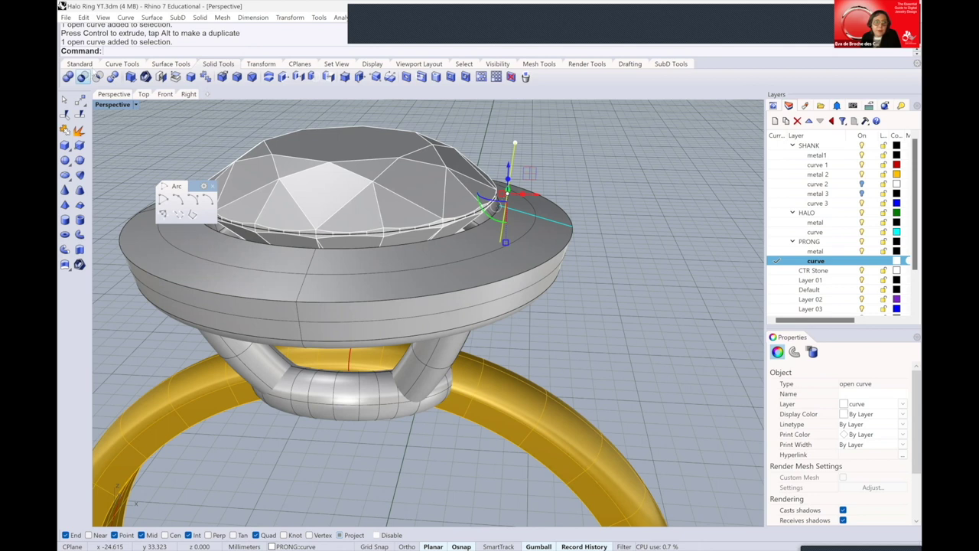
{"action": "left_click", "coordinate": [79, 63]}
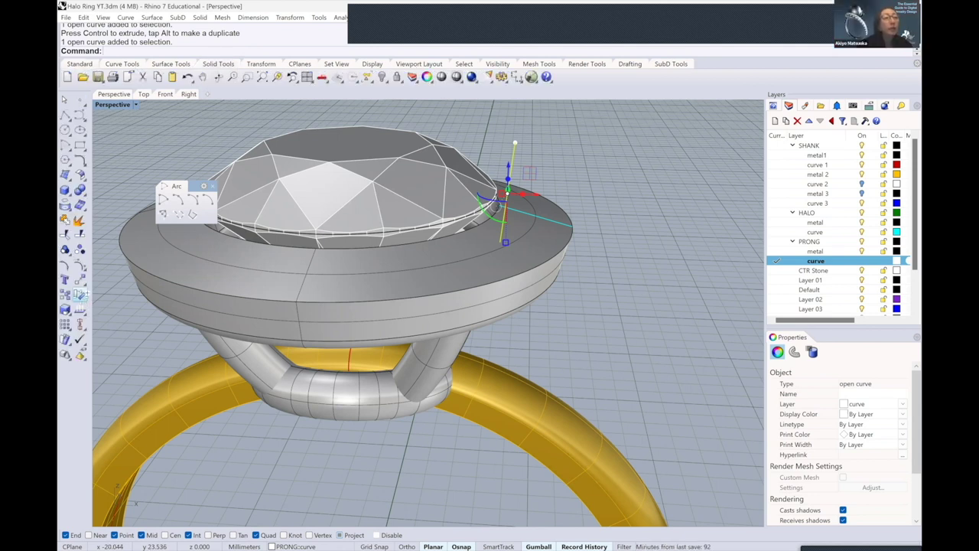
{"action": "left_click", "coordinate": [79, 294]}
{"action": "type", "text": "0"}
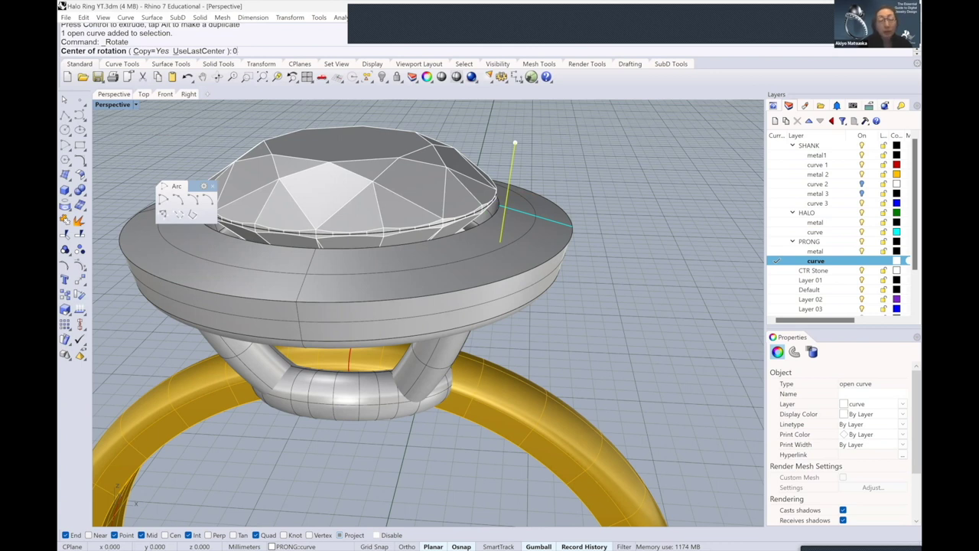
{"action": "left_click", "coordinate": [166, 131]}
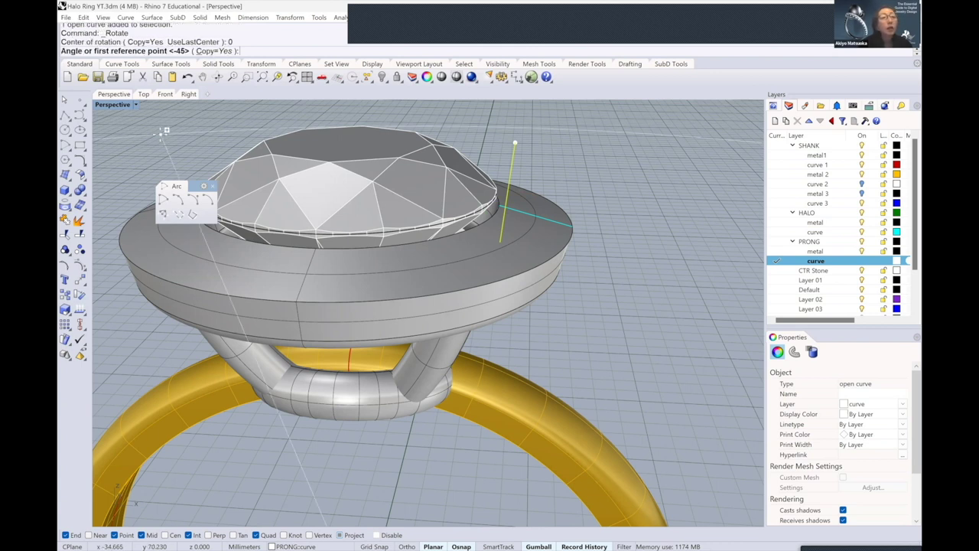
{"action": "key", "text": "Return"}
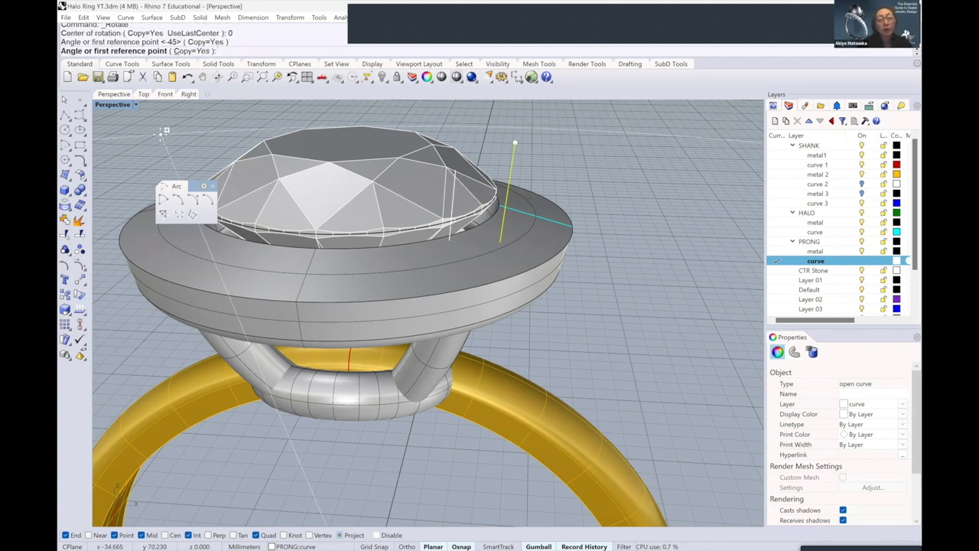
{"action": "key", "text": "Return"}
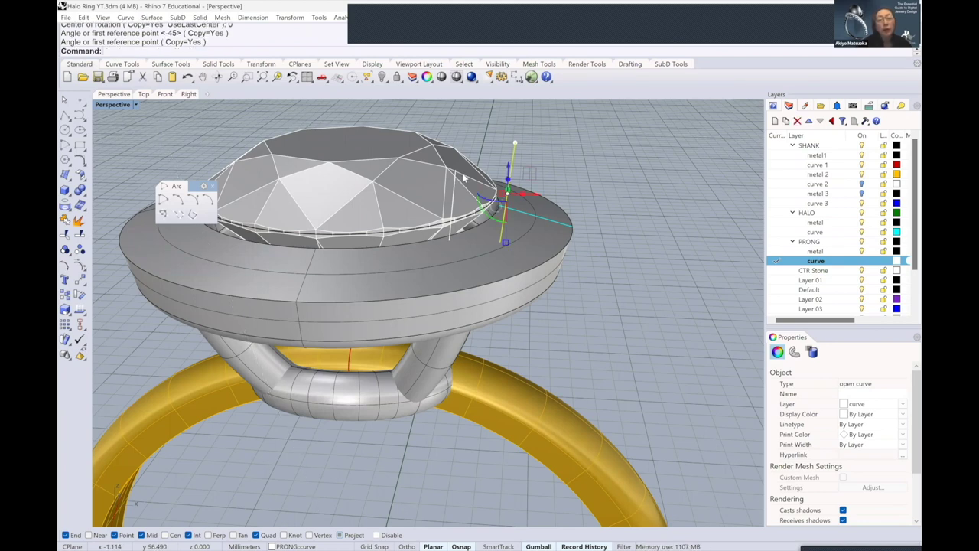
{"action": "mouse_move", "coordinate": [469, 188]}
{"action": "right_mouse_down"}
{"action": "mouse_move", "coordinate": [477, 293]}
{"action": "mouse_move", "coordinate": [481, 268]}
{"action": "mouse_move", "coordinate": [482, 282]}
{"action": "mouse_move", "coordinate": [632, 181]}
{"action": "right_mouse_up"}
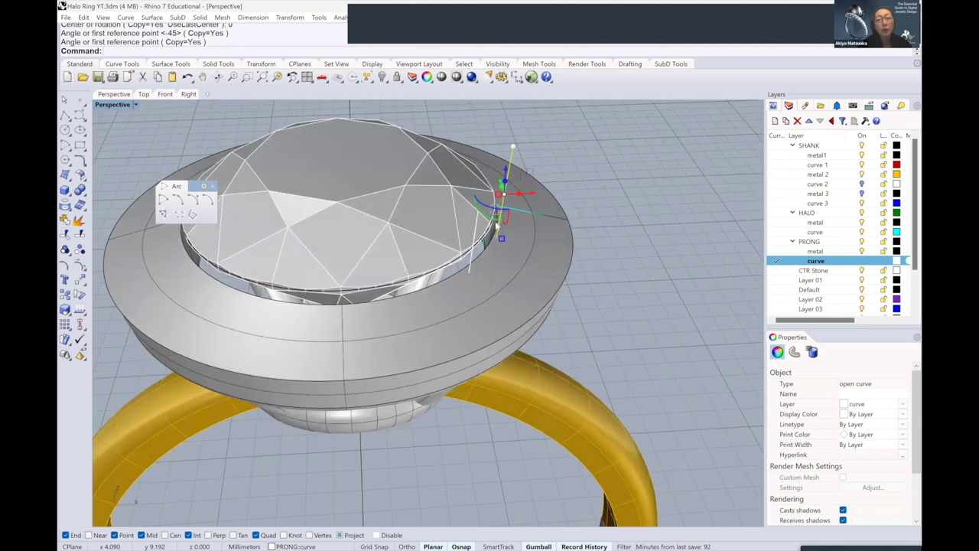
{"action": "left_click", "coordinate": [630, 180]}
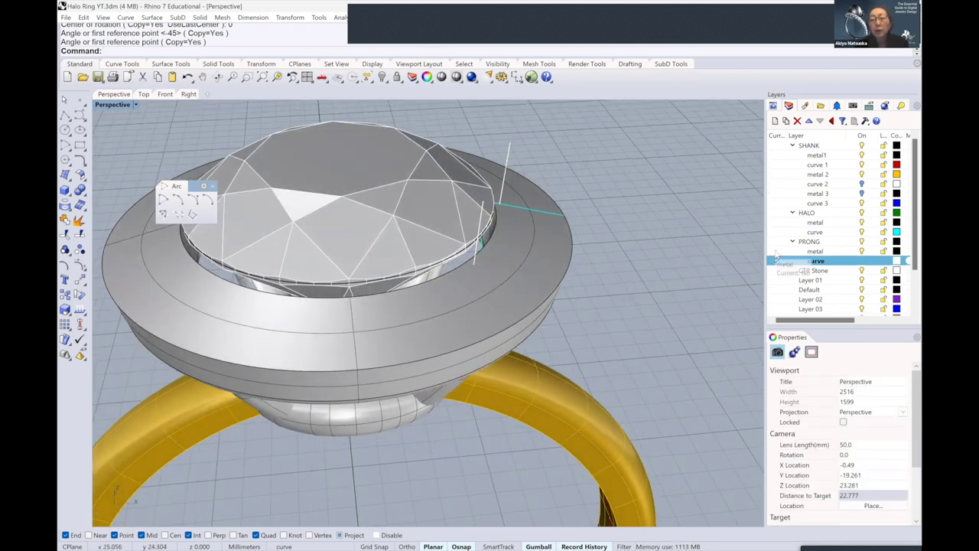
On the PRONG metal layer, pipe the prong line with round caps at the default diameters
{"action": "left_click", "coordinate": [777, 251]}
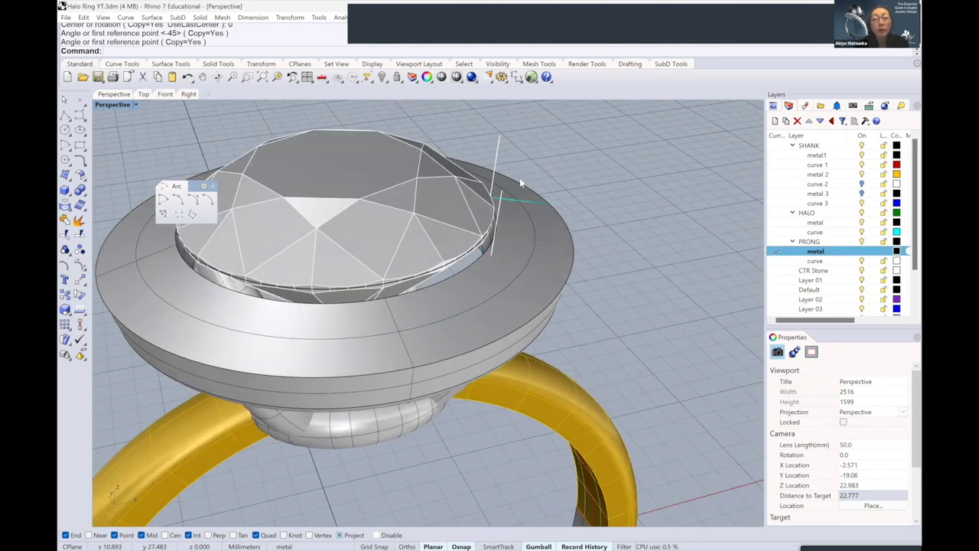
{"action": "right_click_drag", "start_coordinate": [522, 180], "coordinate": [514, 222]}
{"action": "left_click", "coordinate": [515, 222]}
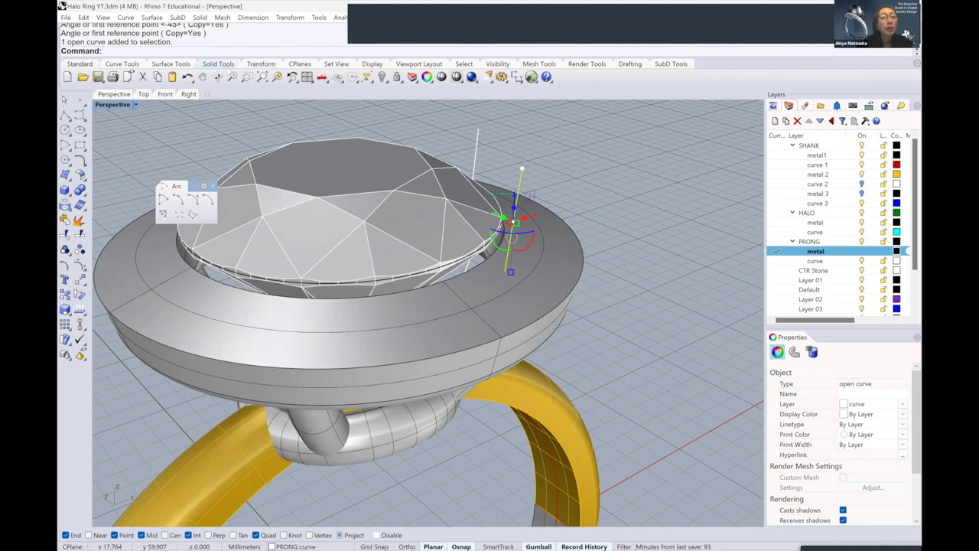
{"action": "left_click", "coordinate": [218, 63]}
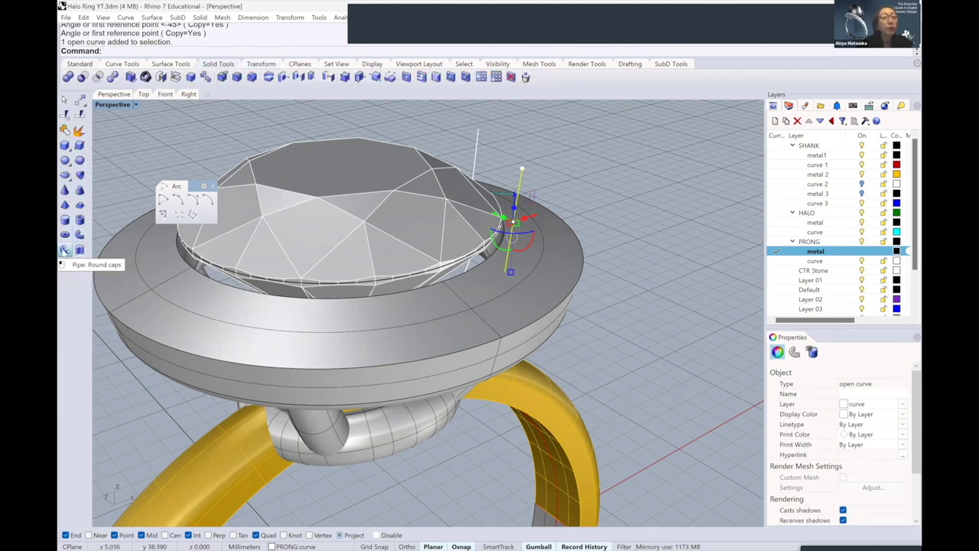
{"action": "left_click", "coordinate": [64, 250]}
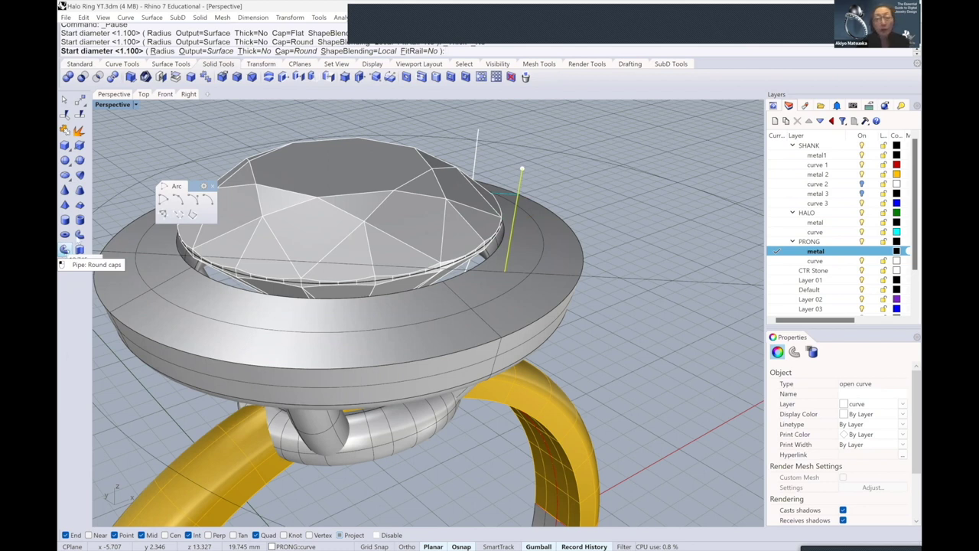
{"action": "key", "text": "Return"}
{"action": "key", "text": "Return"}
{"action": "key", "text": "Return"}
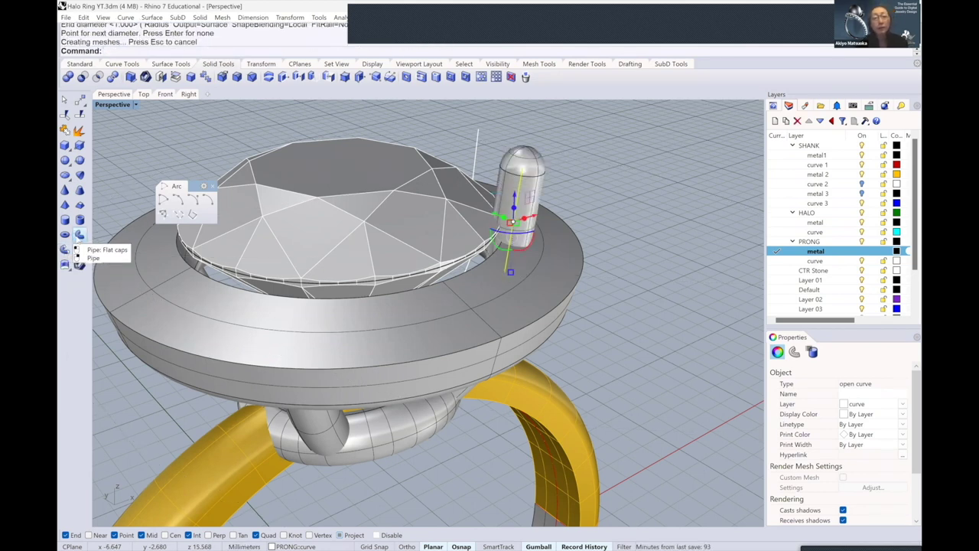
{"action": "left_click", "coordinate": [144, 93]}
Turn on the Gem 01 stones and PRONGS layers around the halo
{"action": "scroll", "coordinate": [458, 337], "scroll_direction": "down", "scroll_amount": 2}
{"action": "scroll", "coordinate": [457, 338], "scroll_direction": "up", "scroll_amount": 2}
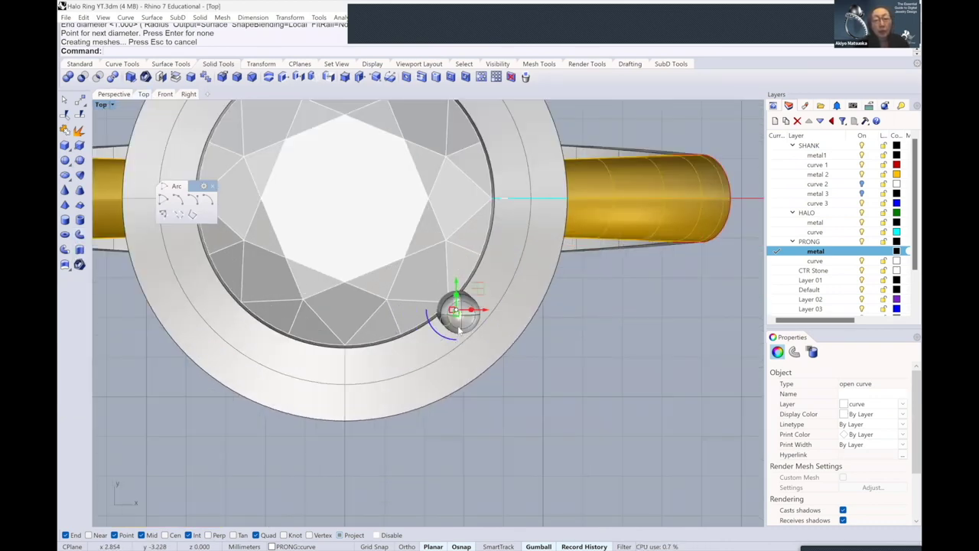
{"action": "scroll", "coordinate": [458, 339], "scroll_direction": "up", "scroll_amount": 3}
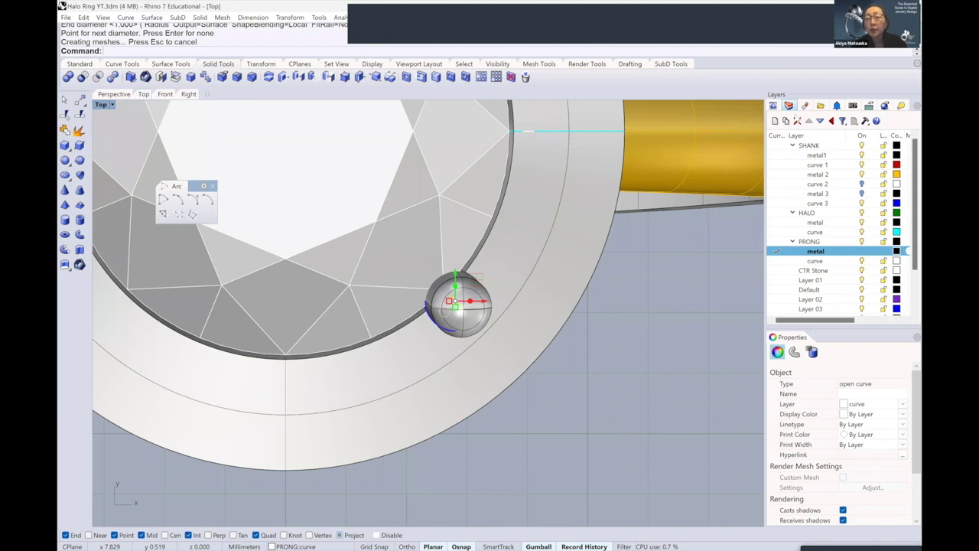
{"action": "scroll", "coordinate": [855, 289], "scroll_direction": "down", "scroll_amount": 2}
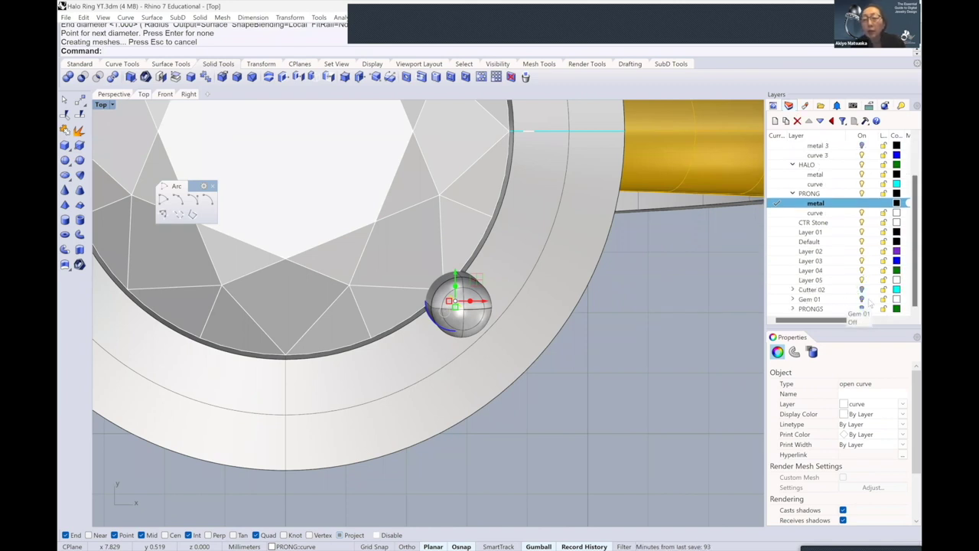
{"action": "left_click", "coordinate": [863, 300]}
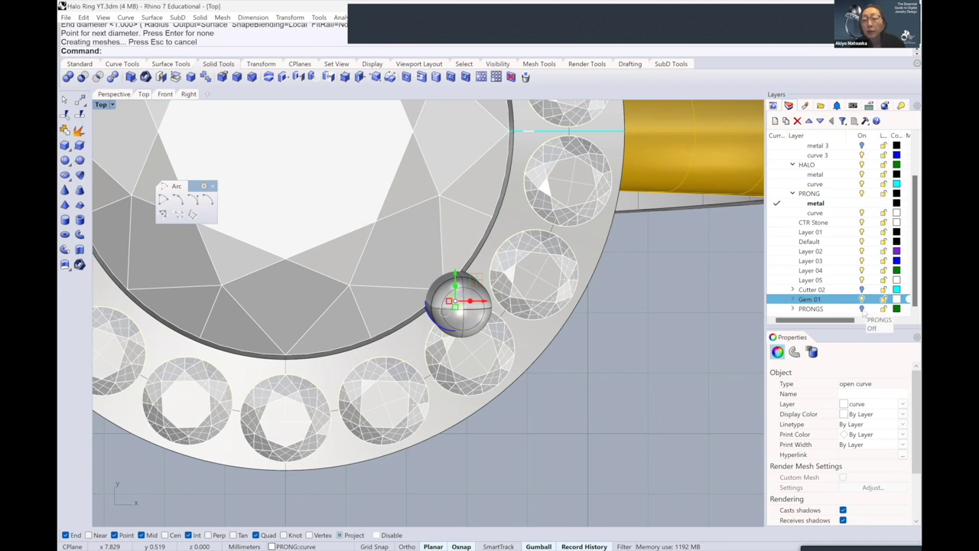
{"action": "left_click", "coordinate": [862, 309]}
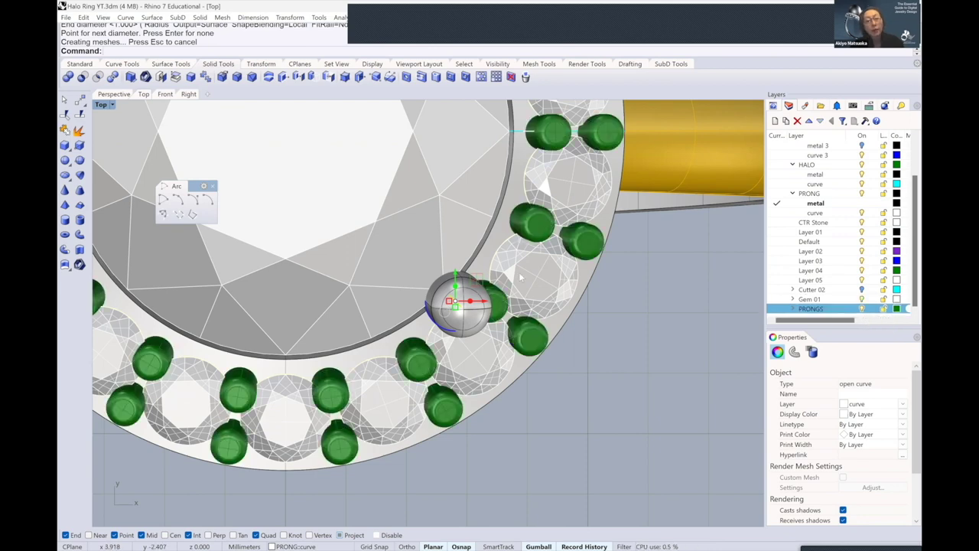
Zoom in and pick the prong pairs beside the sphere and at the top of the halo
{"action": "scroll", "coordinate": [521, 277], "scroll_direction": "up", "scroll_amount": 2}
{"action": "scroll", "coordinate": [490, 290], "scroll_direction": "up", "scroll_amount": 2}
{"action": "scroll", "coordinate": [444, 306], "scroll_direction": "up", "scroll_amount": 2}
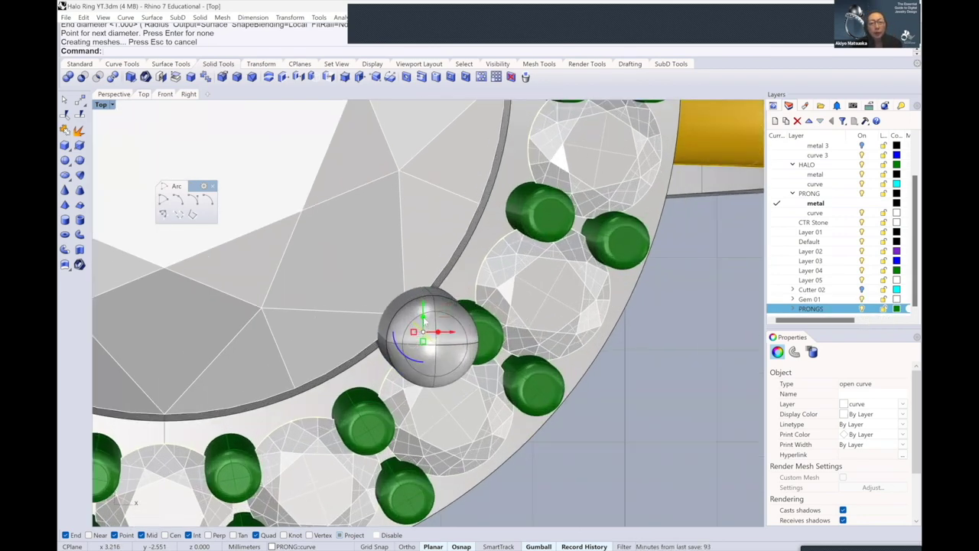
{"action": "scroll", "coordinate": [495, 329], "scroll_direction": "up", "scroll_amount": 1}
{"action": "right_click_drag", "start_coordinate": [452, 331], "coordinate": [442, 320]}
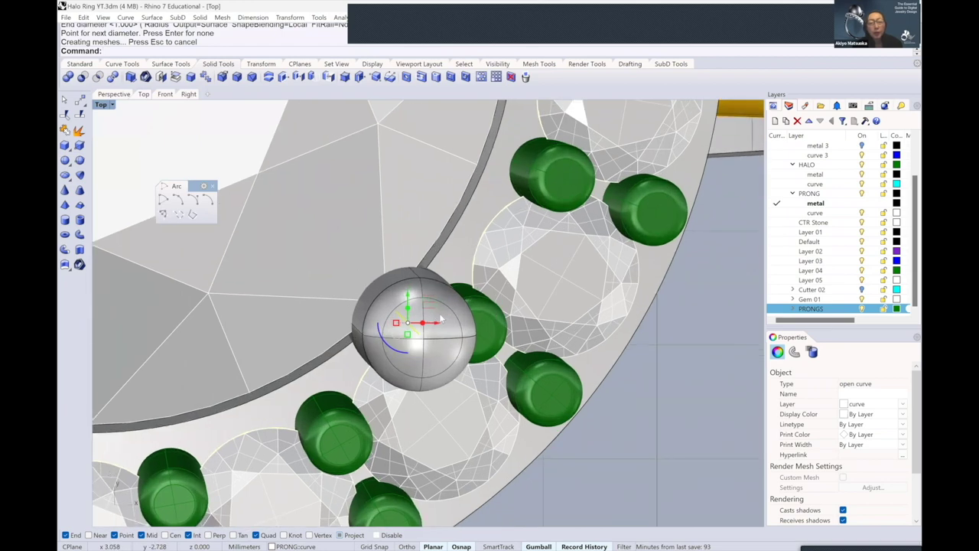
{"action": "scroll", "coordinate": [475, 316], "scroll_direction": "up", "scroll_amount": 2}
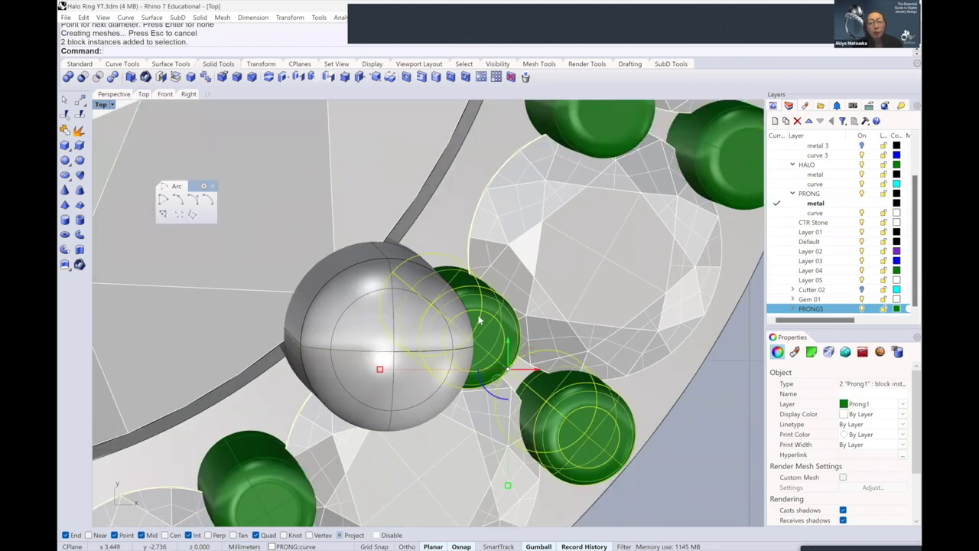
{"action": "left_click", "coordinate": [480, 315]}
{"action": "scroll", "coordinate": [464, 308], "scroll_direction": "down", "scroll_amount": 5}
{"action": "scroll", "coordinate": [438, 313], "scroll_direction": "up", "scroll_amount": 2}
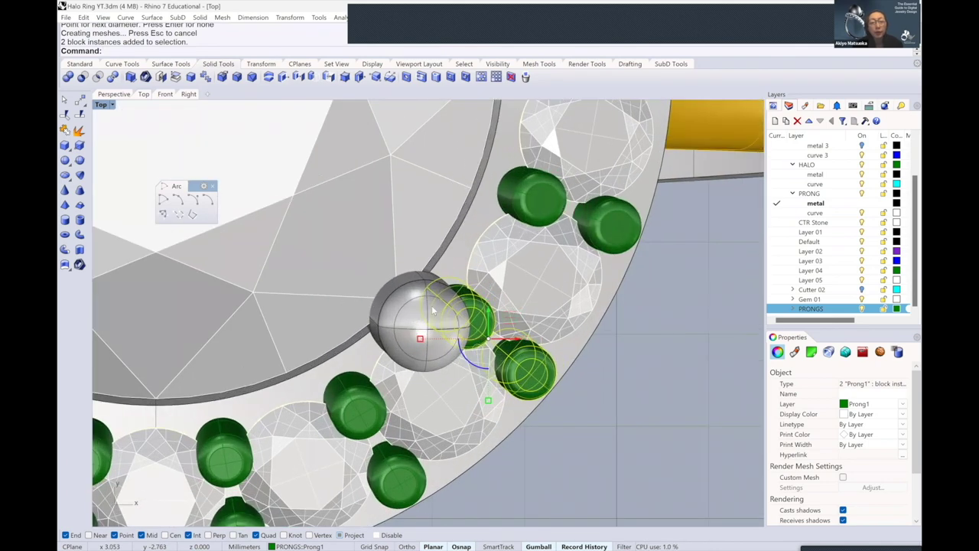
{"action": "scroll", "coordinate": [441, 308], "scroll_direction": "down", "scroll_amount": 5}
{"action": "scroll", "coordinate": [441, 310], "scroll_direction": "down", "scroll_amount": 1}
{"action": "scroll", "coordinate": [440, 310], "scroll_direction": "down", "scroll_amount": 1}
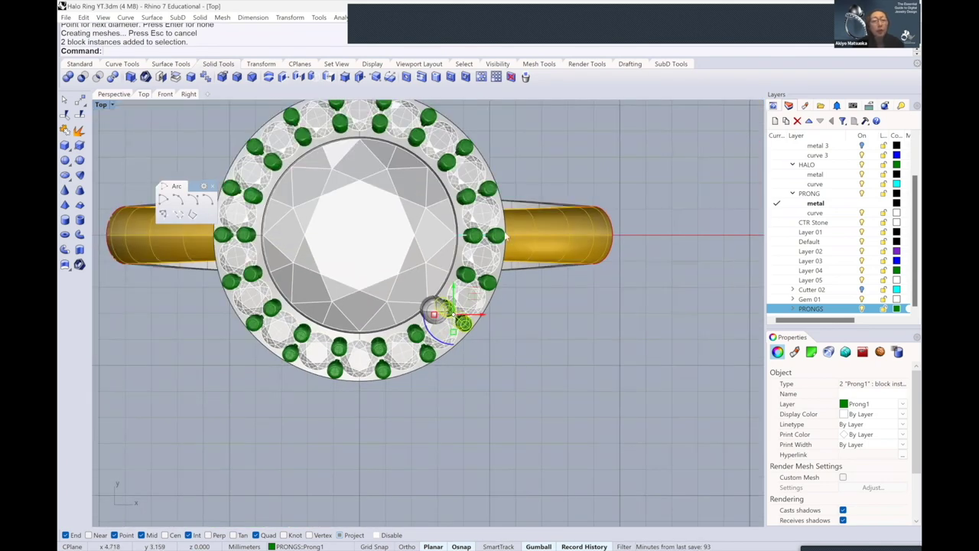
{"action": "right_click_drag", "start_coordinate": [441, 310], "coordinate": [467, 405]}
{"action": "scroll", "coordinate": [403, 224], "scroll_direction": "up", "scroll_amount": 1}
{"action": "scroll", "coordinate": [404, 223], "scroll_direction": "up", "scroll_amount": 1}
{"action": "left_click", "coordinate": [351, 196]}
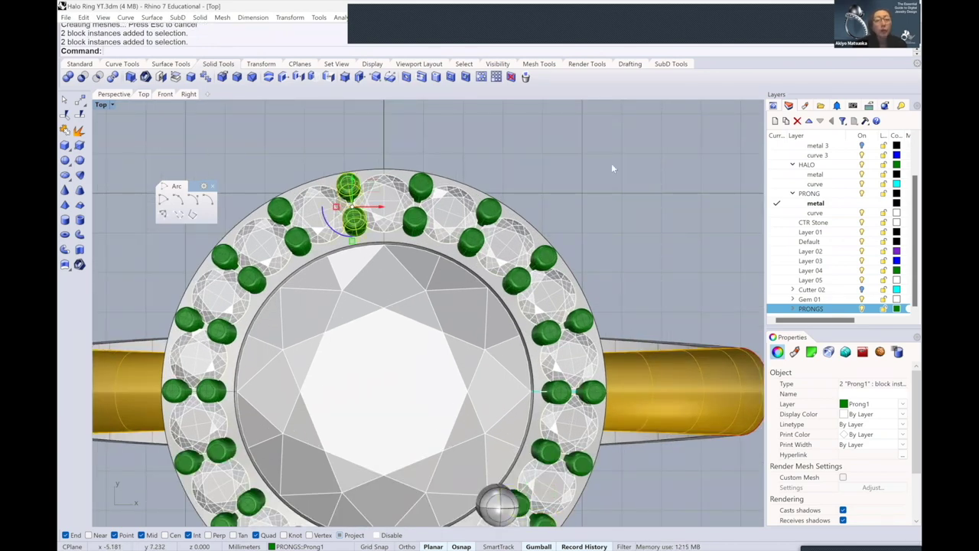
Clear the selection and select all 36 objects on the PRONGS layer
{"action": "key", "text": "Escape"}
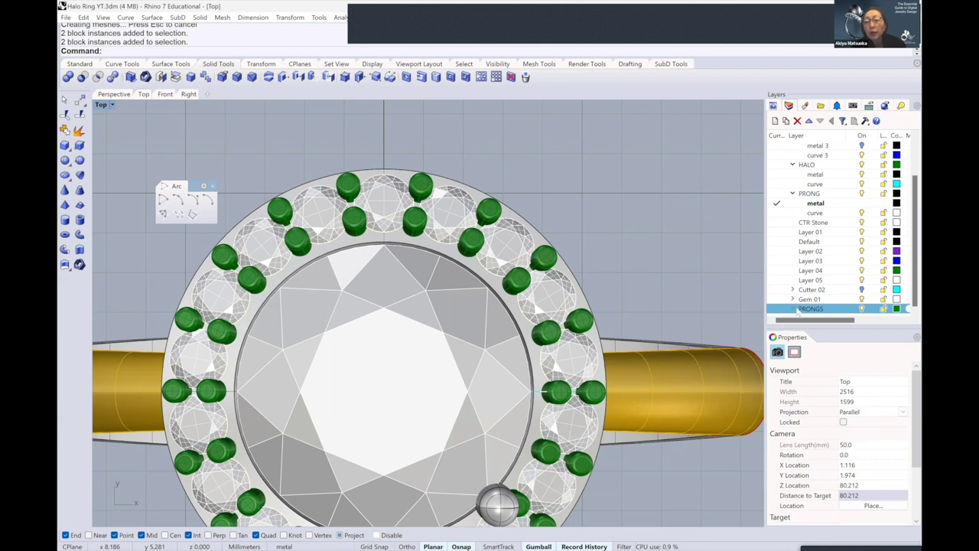
{"action": "right_click", "coordinate": [798, 312]}
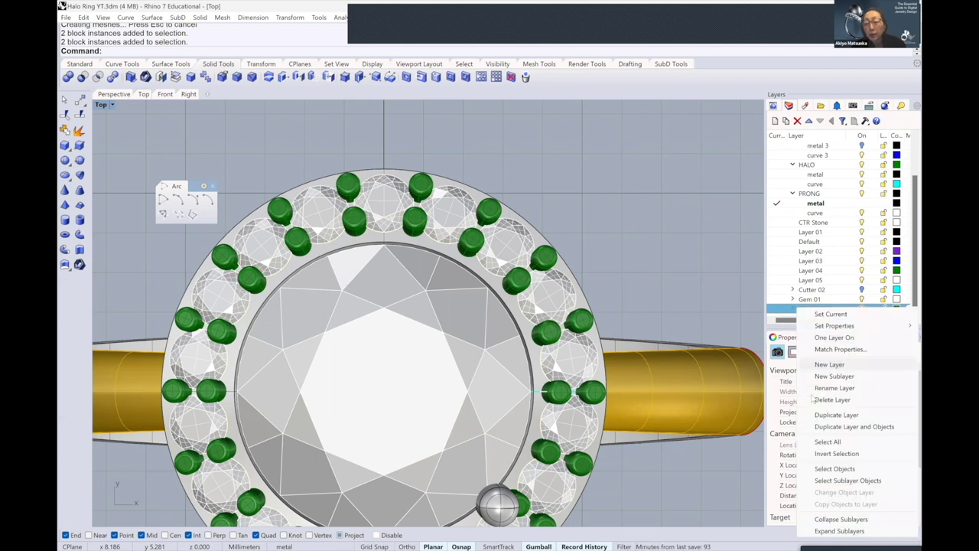
{"action": "left_click", "coordinate": [828, 482]}
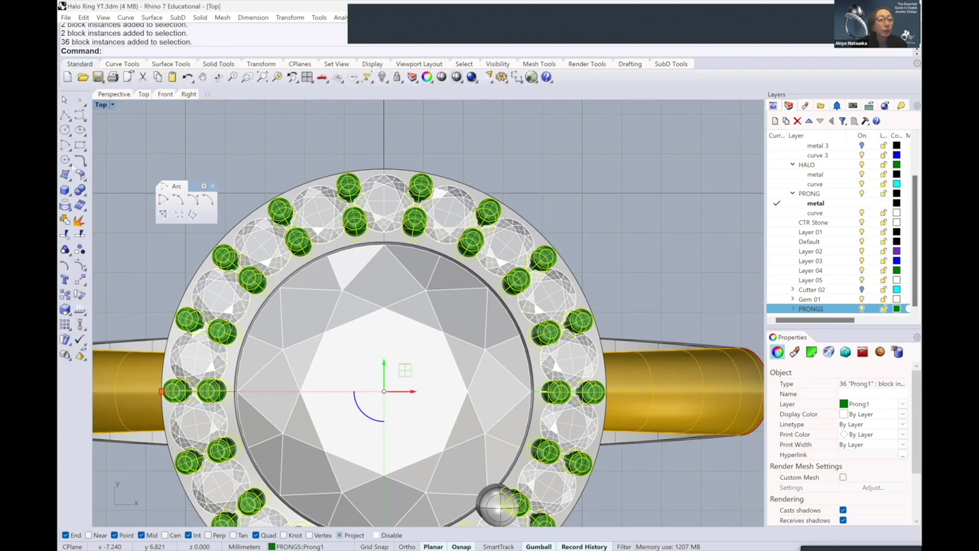
Ungroup the halo prongs and delete the prong touching the small sphere
{"action": "left_click", "coordinate": [79, 264]}
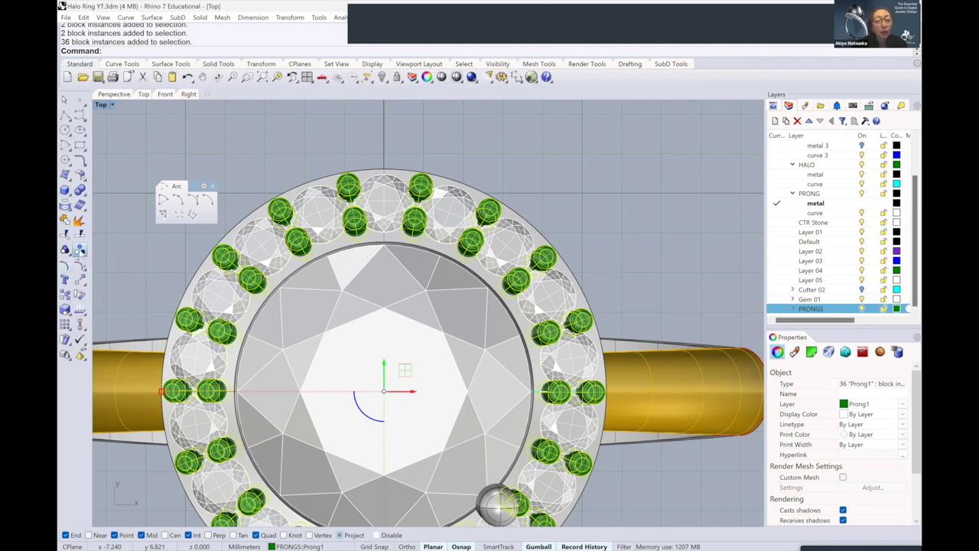
{"action": "left_click", "coordinate": [615, 202]}
{"action": "scroll", "coordinate": [542, 330], "scroll_direction": "up", "scroll_amount": 2}
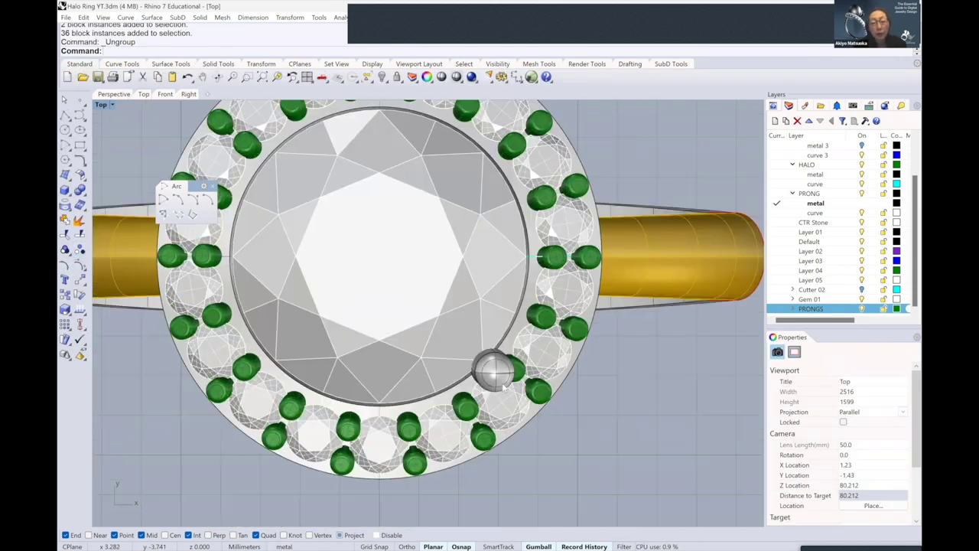
{"action": "scroll", "coordinate": [543, 331], "scroll_direction": "up", "scroll_amount": 2}
{"action": "scroll", "coordinate": [543, 330], "scroll_direction": "up", "scroll_amount": 3}
{"action": "left_click", "coordinate": [543, 331]}
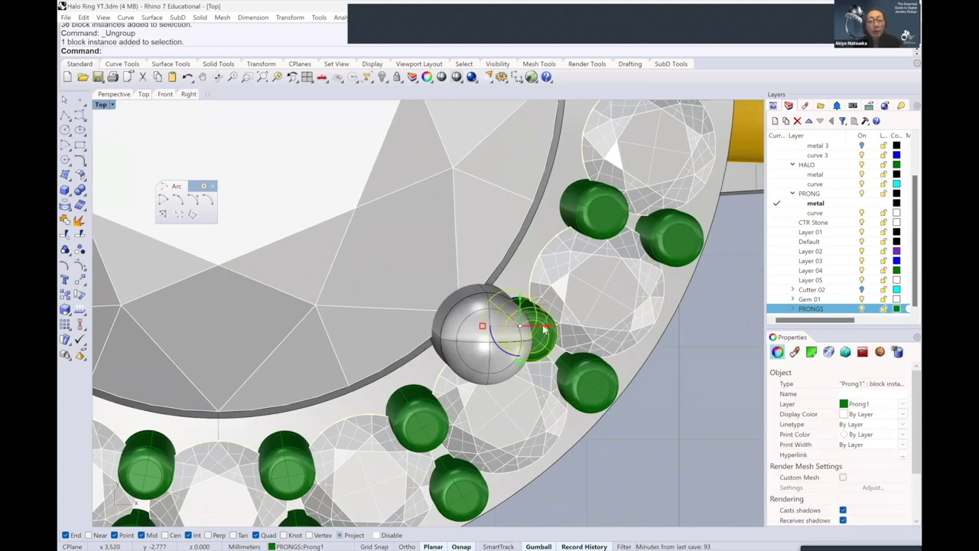
{"action": "key", "text": "Delete"}
Delete three more clashing prongs, including the upper-left and upper-right ones
{"action": "scroll", "coordinate": [543, 330], "scroll_direction": "down", "scroll_amount": 3}
{"action": "scroll", "coordinate": [243, 343], "scroll_direction": "down", "scroll_amount": 3}
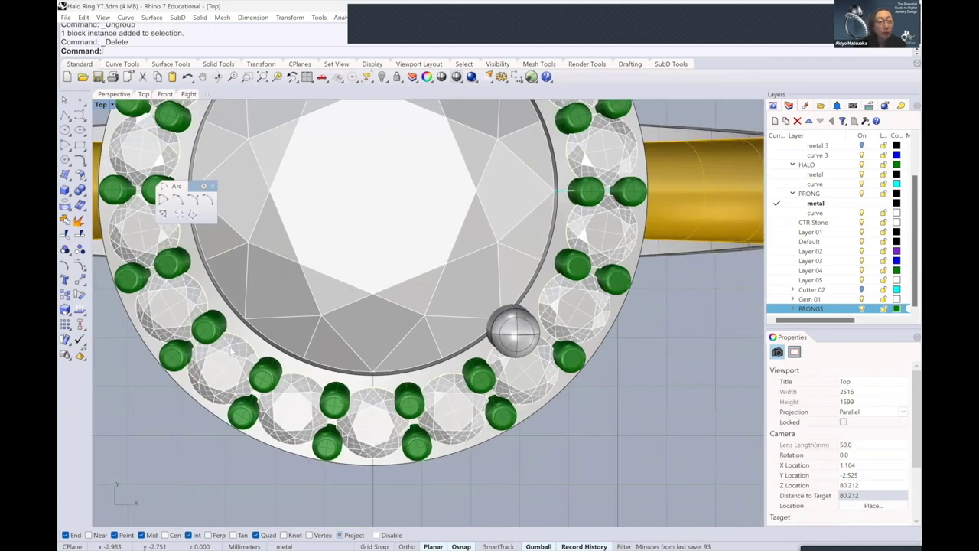
{"action": "left_click", "coordinate": [228, 345]}
{"action": "key", "text": "Delete"}
{"action": "right_click_drag", "start_coordinate": [408, 258], "coordinate": [380, 247]}
{"action": "scroll", "coordinate": [380, 247], "scroll_direction": "down", "scroll_amount": 2}
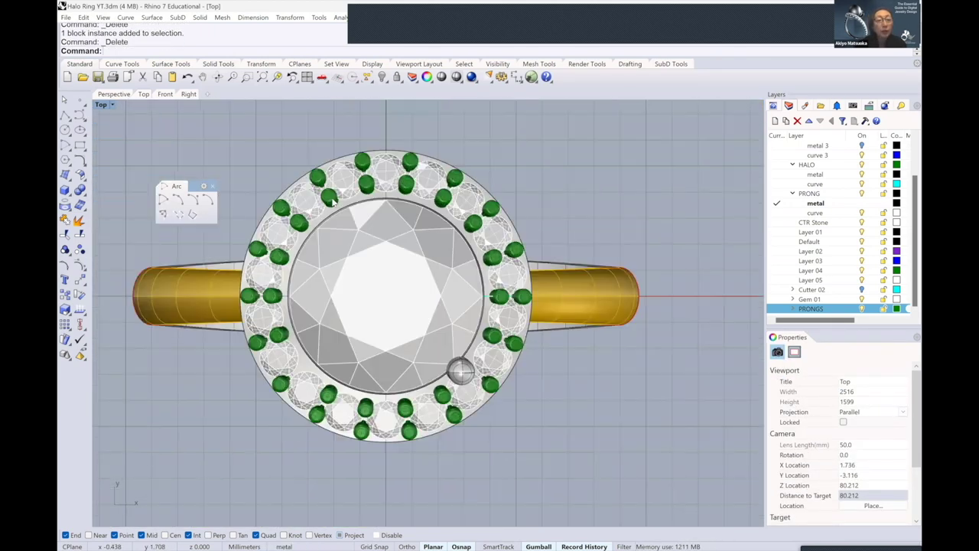
{"action": "scroll", "coordinate": [333, 205], "scroll_direction": "up", "scroll_amount": 2}
{"action": "scroll", "coordinate": [333, 206], "scroll_direction": "up", "scroll_amount": 2}
{"action": "left_click", "coordinate": [283, 236]}
{"action": "key", "text": "Delete"}
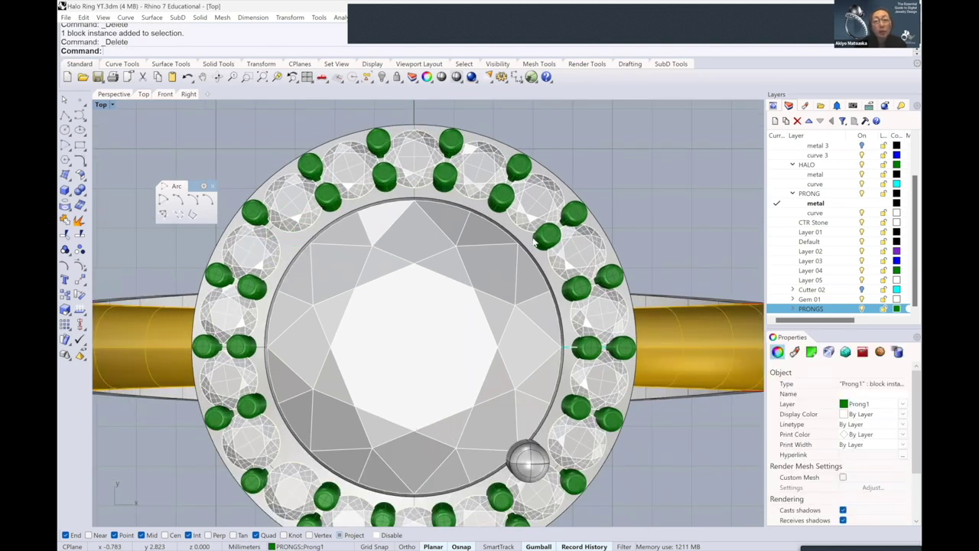
{"action": "left_click", "coordinate": [546, 236]}
{"action": "key", "text": "Delete"}
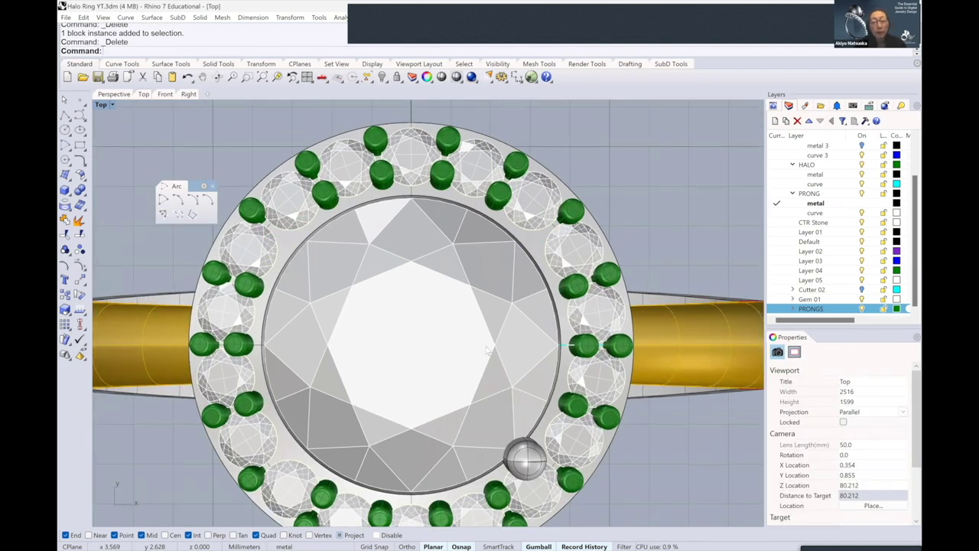
Zoom in and select the small sphere to rotate it
{"action": "scroll", "coordinate": [521, 451], "scroll_direction": "up", "scroll_amount": 1}
{"action": "scroll", "coordinate": [520, 452], "scroll_direction": "up", "scroll_amount": 3}
{"action": "scroll", "coordinate": [520, 452], "scroll_direction": "up", "scroll_amount": 2}
{"action": "scroll", "coordinate": [413, 345], "scroll_direction": "down", "scroll_amount": 2}
{"action": "left_click", "coordinate": [417, 342]}
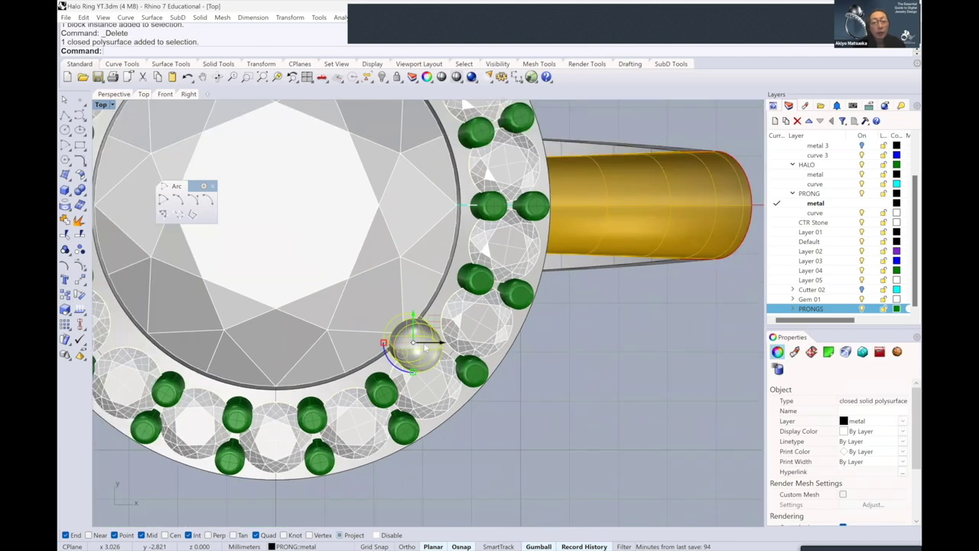
{"action": "scroll", "coordinate": [417, 343], "scroll_direction": "down", "scroll_amount": 2}
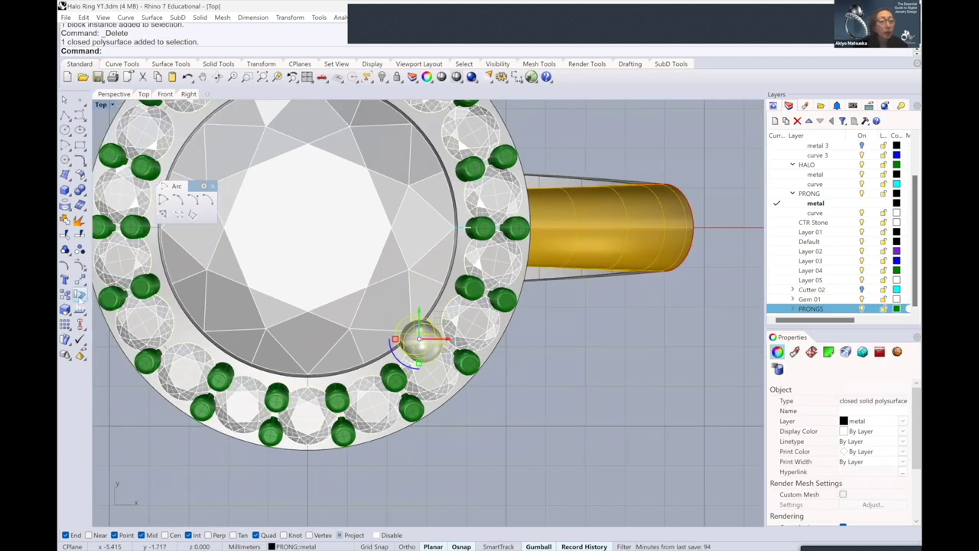
{"action": "left_click", "coordinate": [80, 294]}
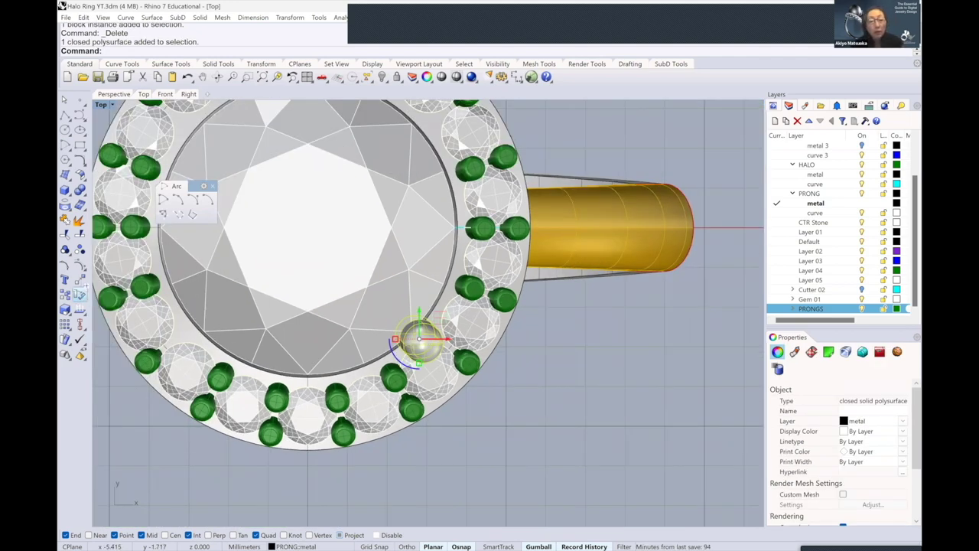
Rotate the sphere about origin 0 with Copy=No, dismissing the History Warning
{"action": "type", "text": "0"}
{"action": "key", "text": "Return"}
{"action": "left_click", "coordinate": [544, 442]}
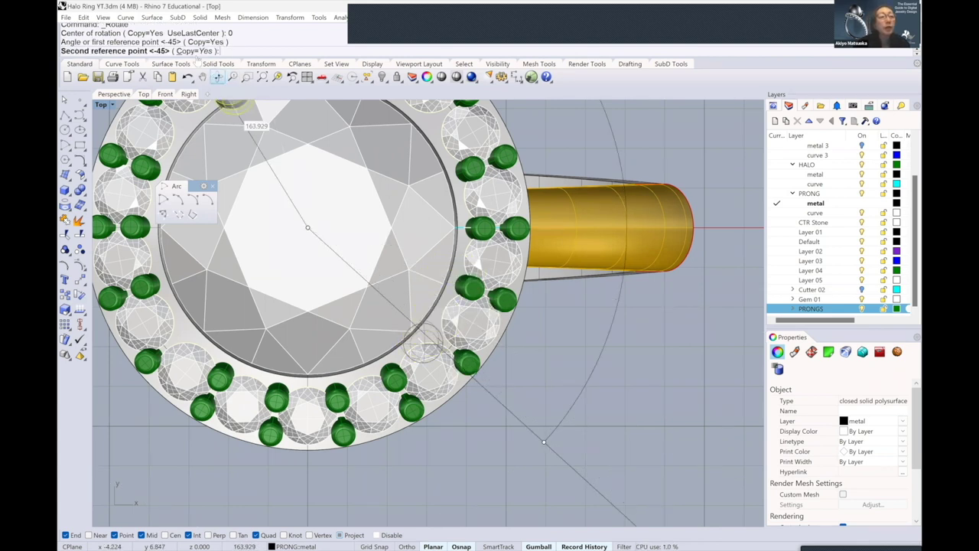
{"action": "left_click", "coordinate": [198, 51]}
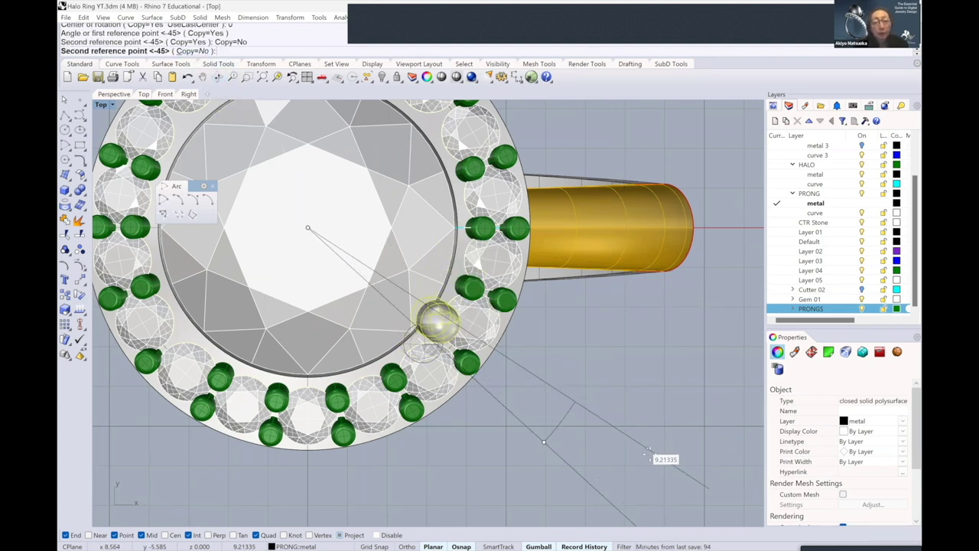
{"action": "scroll", "coordinate": [643, 451], "scroll_direction": "up", "scroll_amount": 2}
{"action": "scroll", "coordinate": [642, 453], "scroll_direction": "up", "scroll_amount": 2}
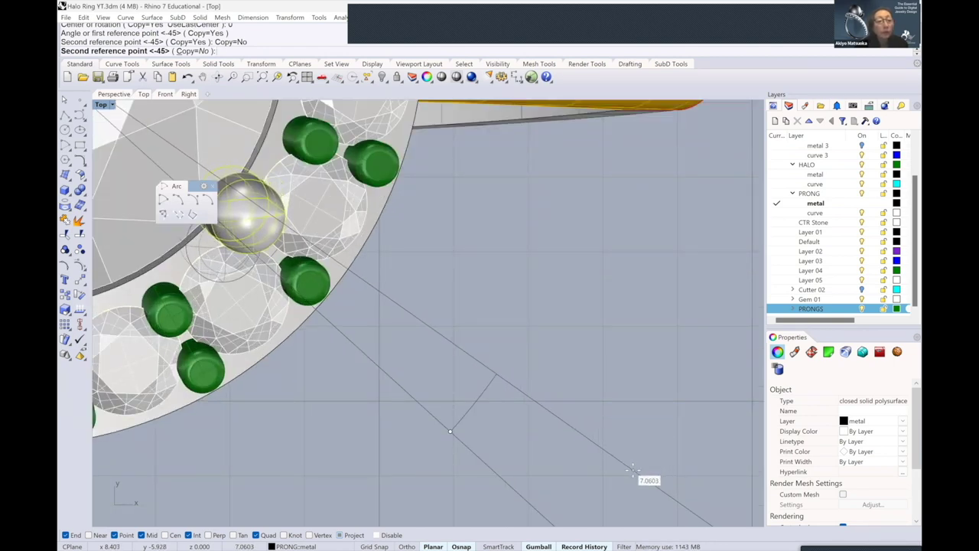
{"action": "left_click", "coordinate": [633, 474]}
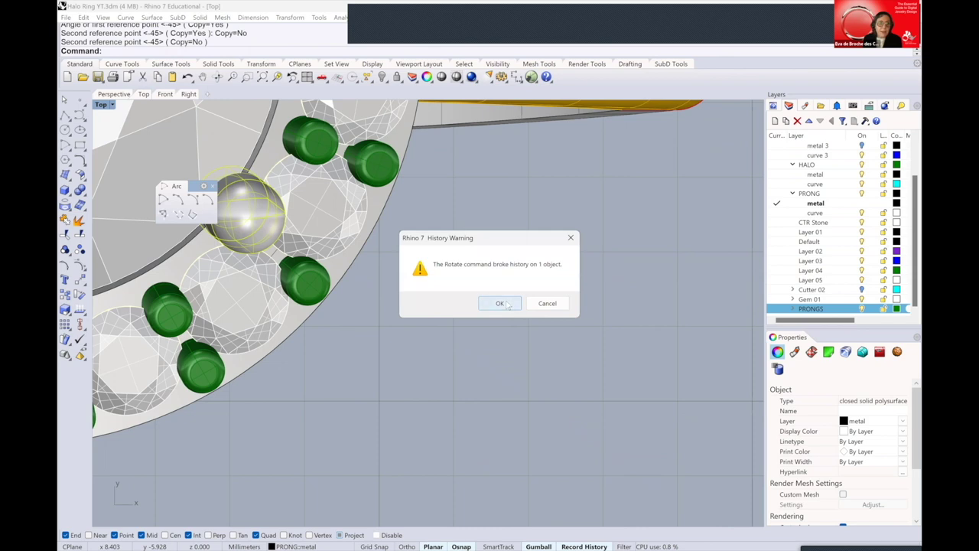
{"action": "left_click", "coordinate": [544, 303]}
{"action": "scroll", "coordinate": [542, 309], "scroll_direction": "up", "scroll_amount": 2}
{"action": "scroll", "coordinate": [447, 320], "scroll_direction": "up", "scroll_amount": 2}
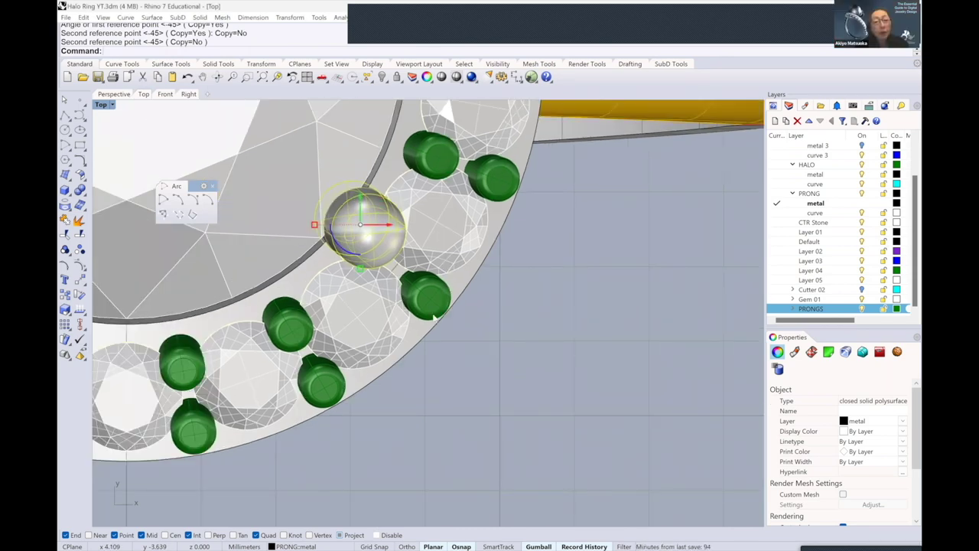
{"action": "scroll", "coordinate": [434, 318], "scroll_direction": "up", "scroll_amount": 2}
{"action": "scroll", "coordinate": [434, 319], "scroll_direction": "down", "scroll_amount": 2}
Undo, then rotate the sphere again about origin 0 to a new angle along the halo
{"action": "key", "text": "ctrl+z"}
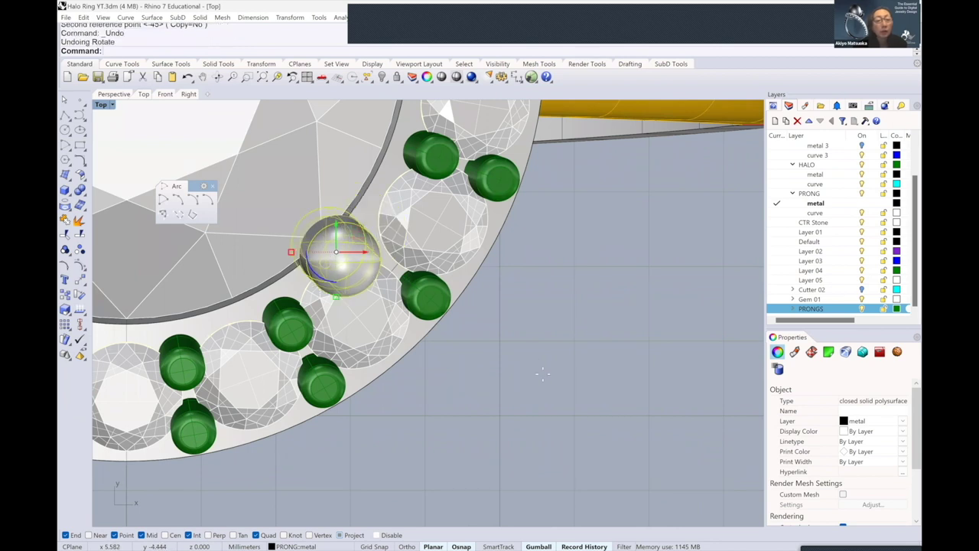
{"action": "key", "text": "Return"}
{"action": "type", "text": "0"}
{"action": "key", "text": "Return"}
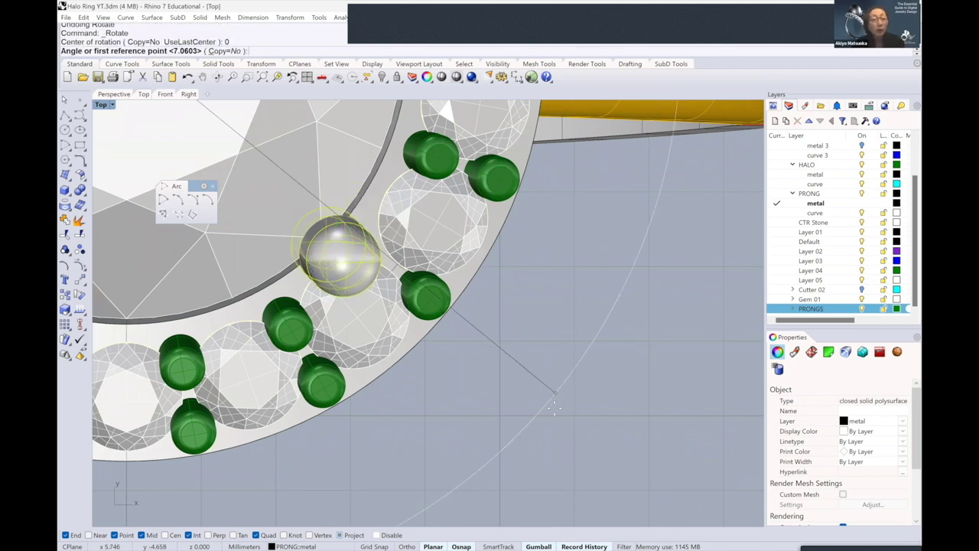
{"action": "left_click", "coordinate": [528, 426]}
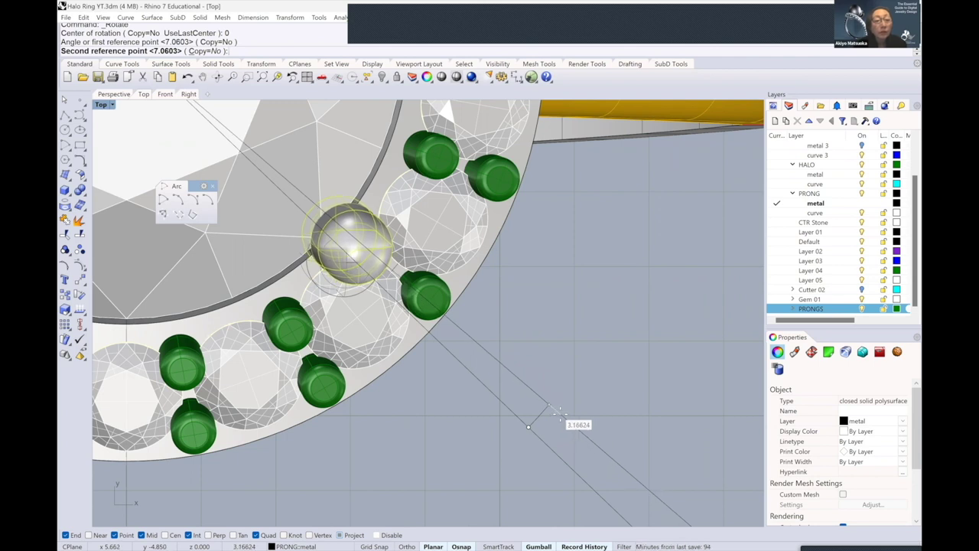
{"action": "scroll", "coordinate": [560, 412], "scroll_direction": "up", "scroll_amount": 2}
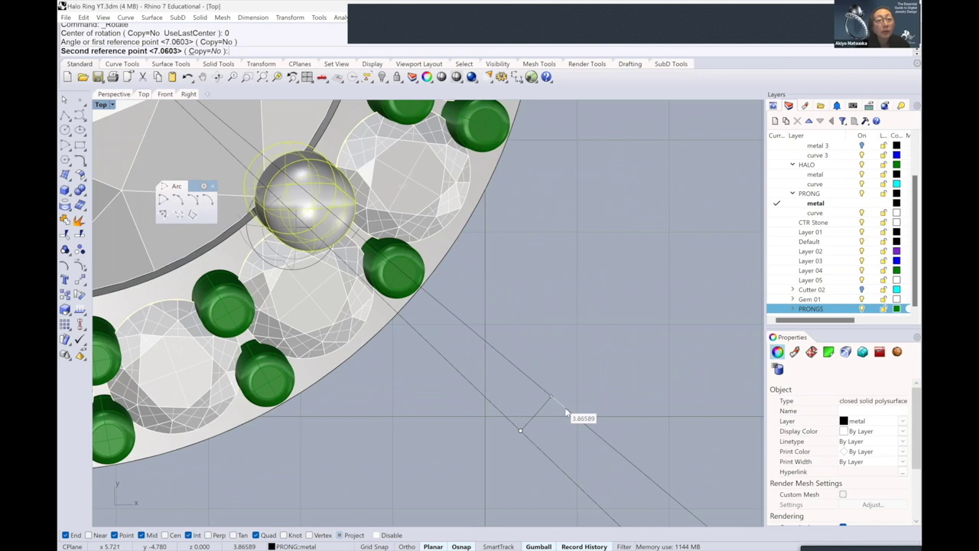
{"action": "left_click", "coordinate": [567, 413]}
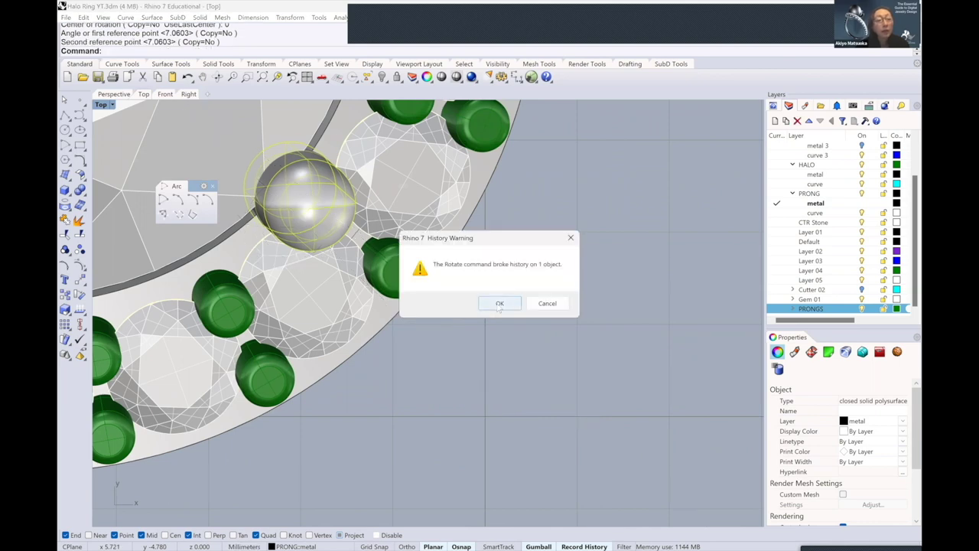
{"action": "left_click", "coordinate": [499, 303]}
{"action": "scroll", "coordinate": [429, 264], "scroll_direction": "down", "scroll_amount": 3}
{"action": "scroll", "coordinate": [432, 266], "scroll_direction": "up", "scroll_amount": 1}
Inspect the prong tube in the views, then undo a stray move of the open curve
{"action": "scroll", "coordinate": [436, 267], "scroll_direction": "up", "scroll_amount": 1}
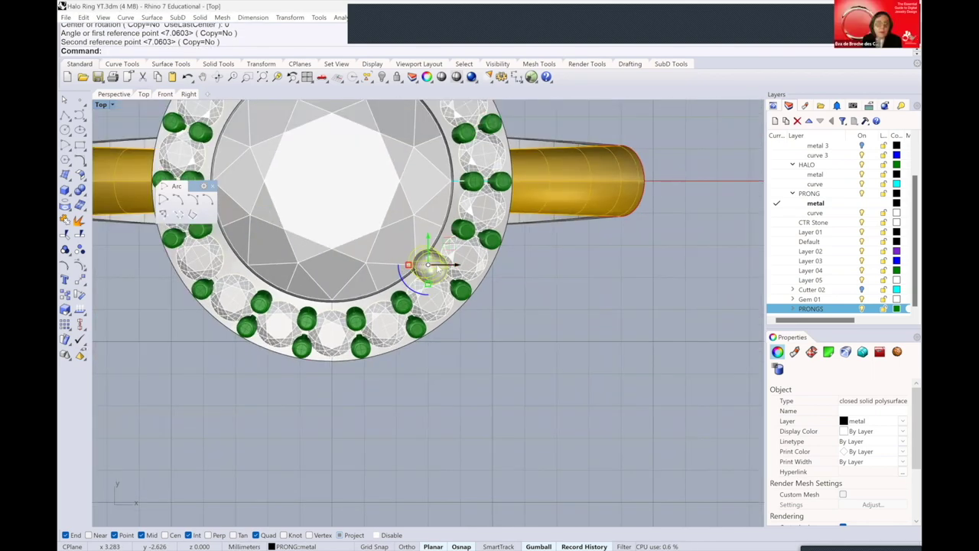
{"action": "scroll", "coordinate": [438, 267], "scroll_direction": "up", "scroll_amount": 1}
{"action": "scroll", "coordinate": [439, 268], "scroll_direction": "up", "scroll_amount": 2}
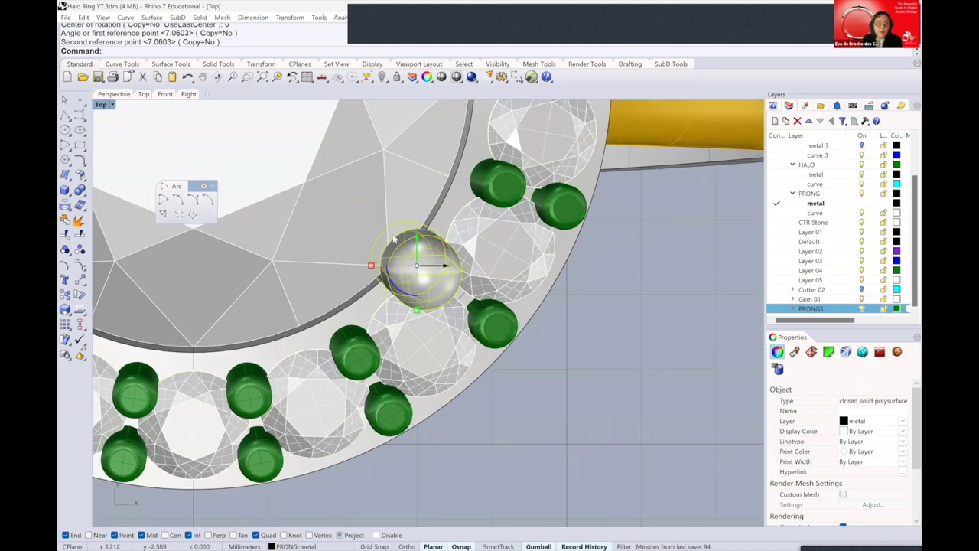
{"action": "right_click_drag", "start_coordinate": [436, 268], "coordinate": [451, 344]}
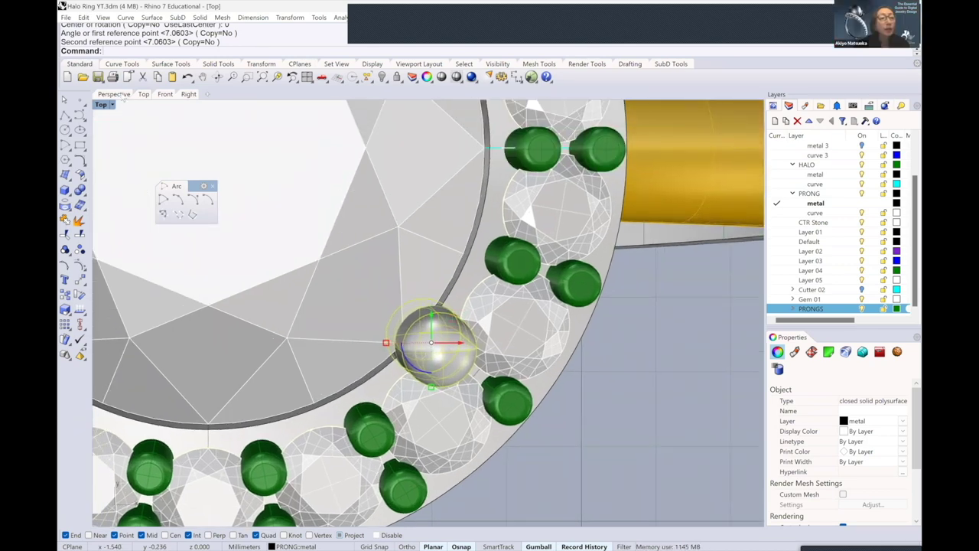
{"action": "left_click", "coordinate": [113, 93]}
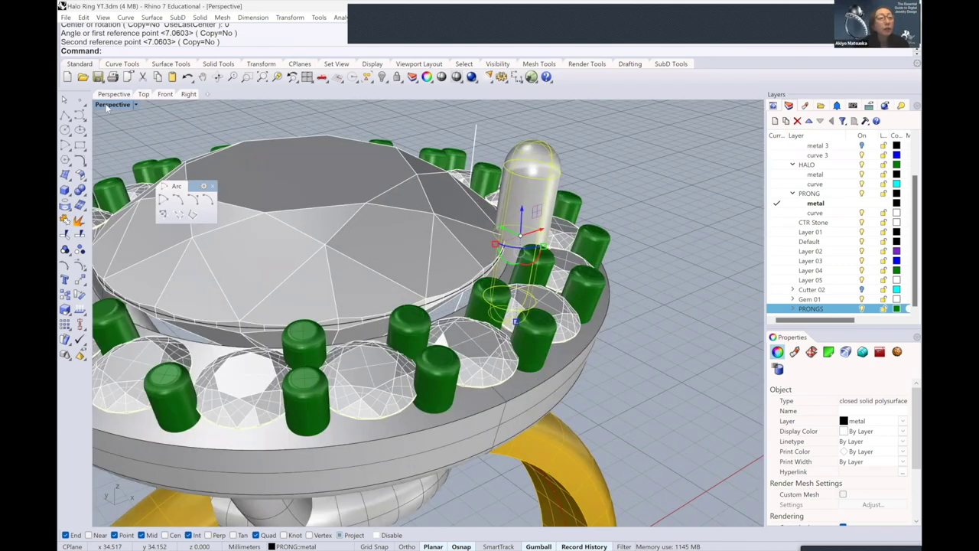
{"action": "right_click_drag", "start_coordinate": [134, 117], "coordinate": [333, 350]}
{"action": "double_click", "coordinate": [113, 104]}
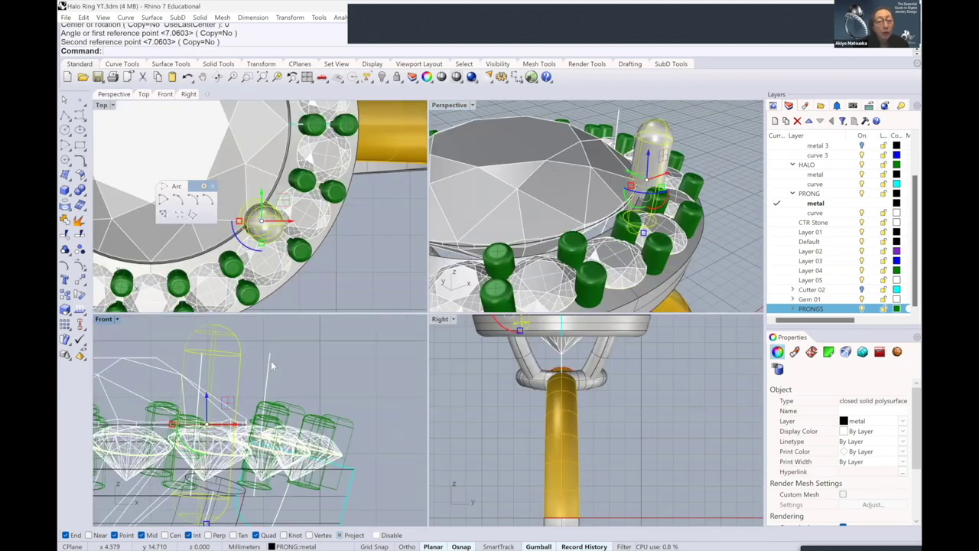
{"action": "left_click", "coordinate": [272, 365]}
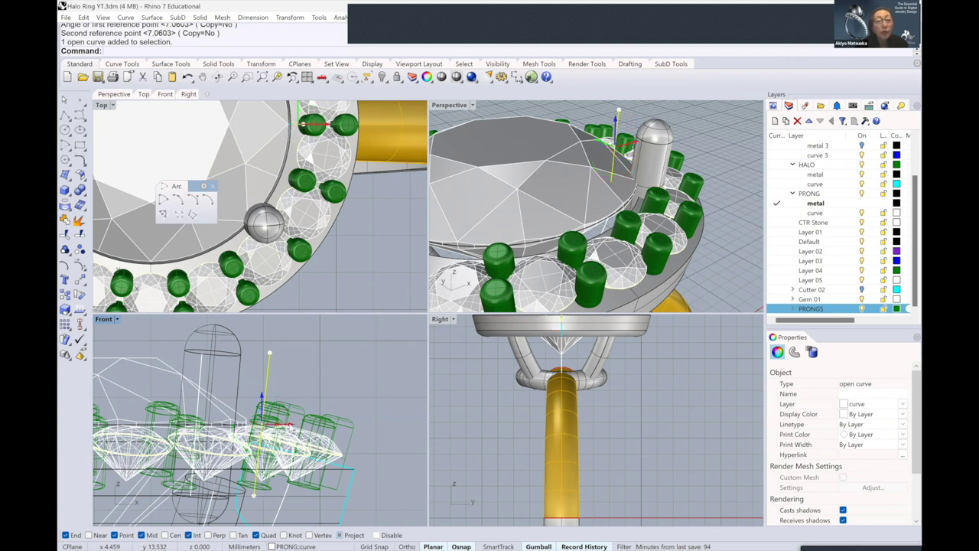
{"action": "left_click_drag", "start_coordinate": [291, 424], "coordinate": [288, 423]}
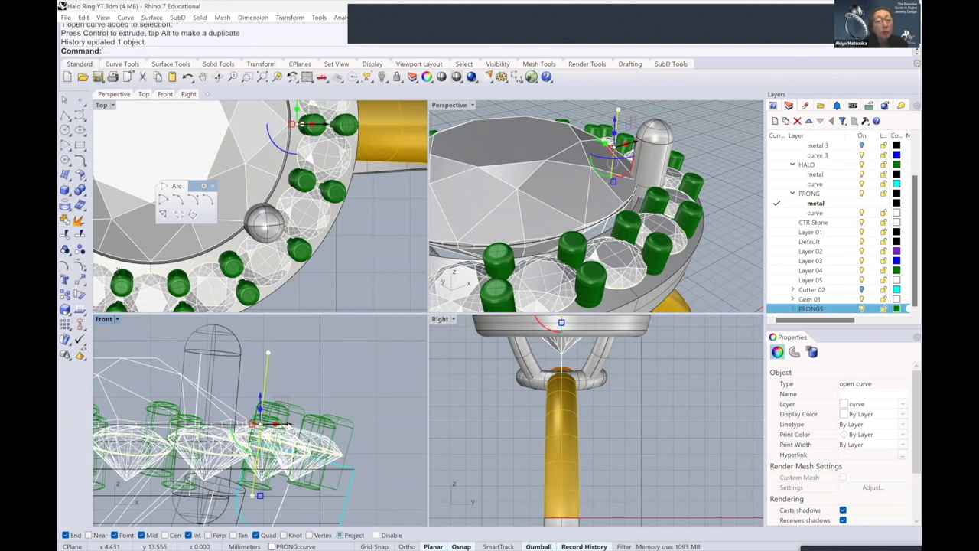
{"action": "key", "text": "ctrl+z"}
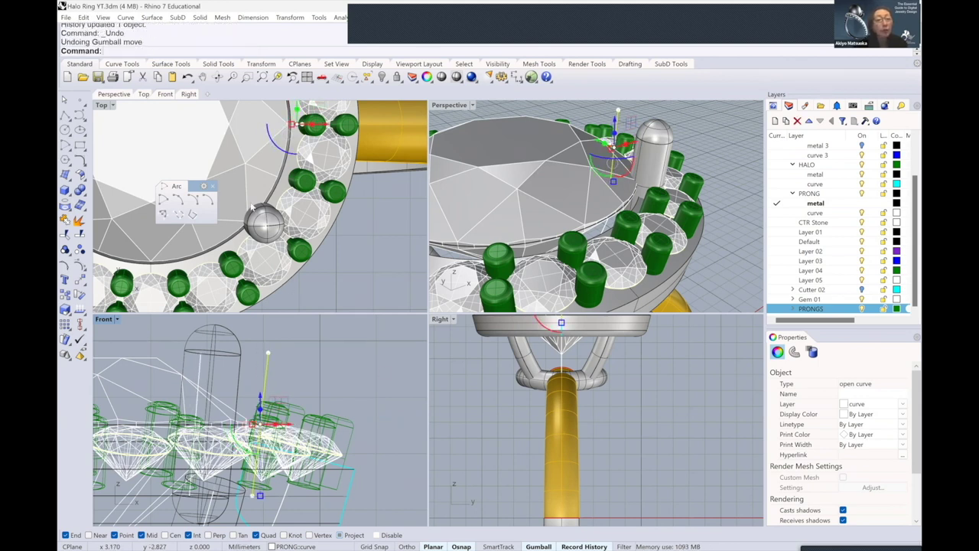
In the maximized Top view, move the prong tube 0.1 mm toward the centre stone
{"action": "double_click", "coordinate": [106, 104]}
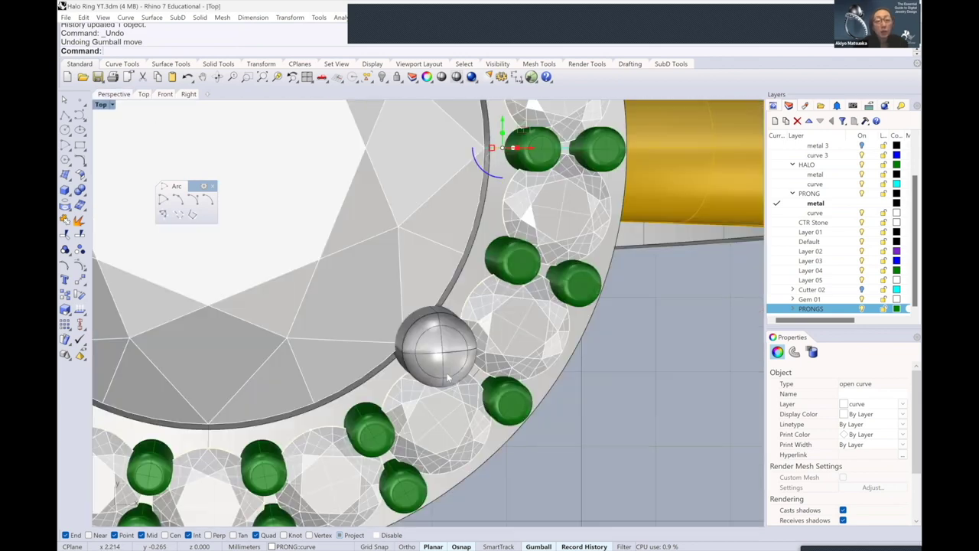
{"action": "left_click", "coordinate": [441, 367]}
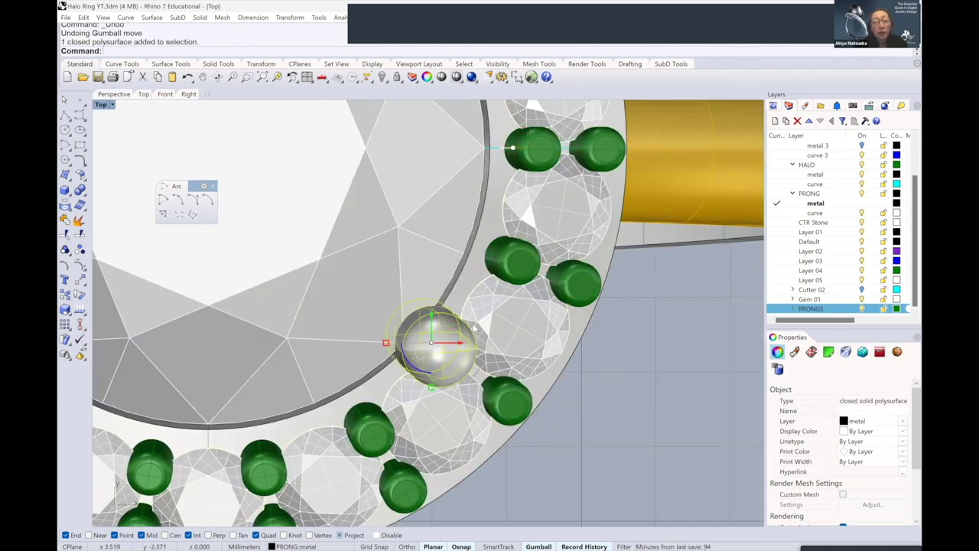
{"action": "left_click", "coordinate": [474, 328]}
{"action": "left_click", "coordinate": [439, 341]}
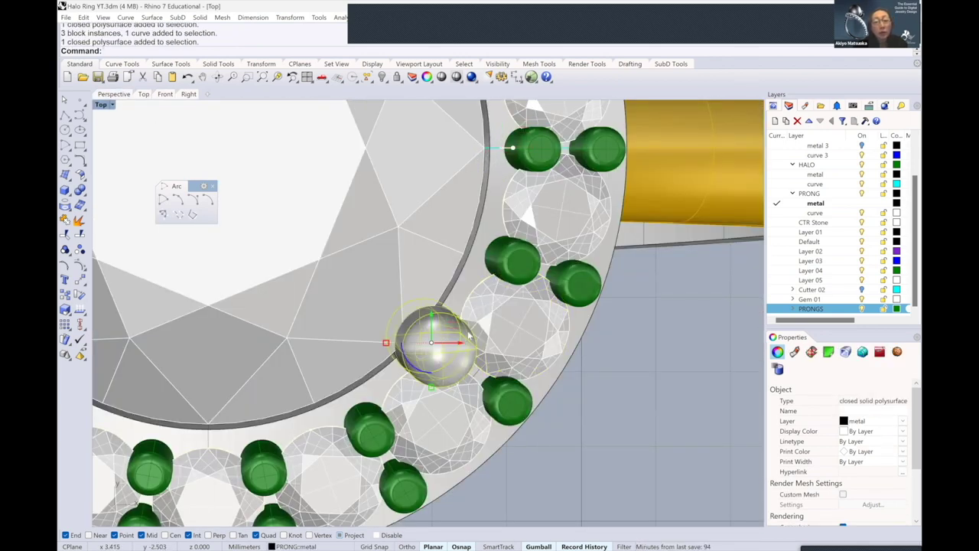
{"action": "left_click_drag", "start_coordinate": [449, 334], "coordinate": [446, 325]}
{"action": "scroll", "coordinate": [596, 319], "scroll_direction": "down", "scroll_amount": 2}
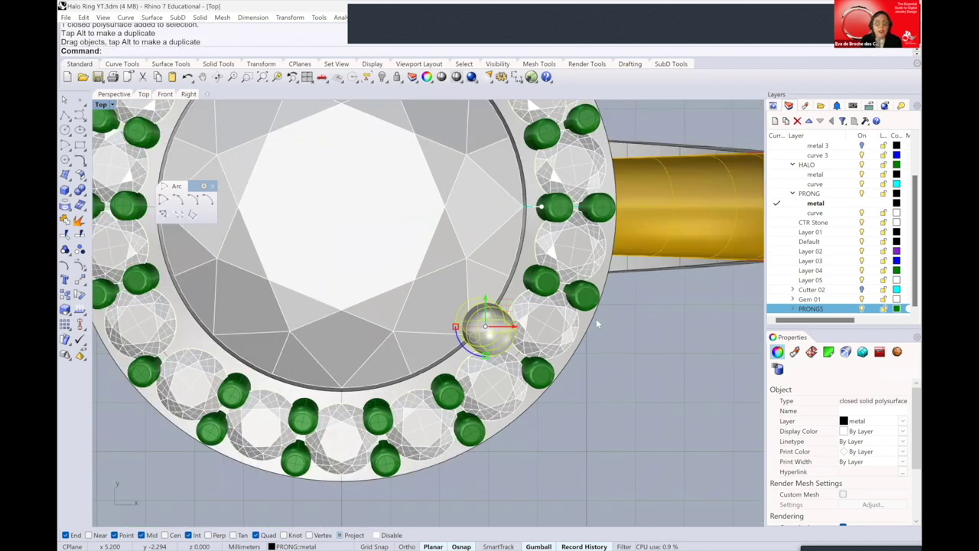
{"action": "scroll", "coordinate": [596, 319], "scroll_direction": "up", "scroll_amount": 1}
{"action": "scroll", "coordinate": [596, 318], "scroll_direction": "up", "scroll_amount": 1}
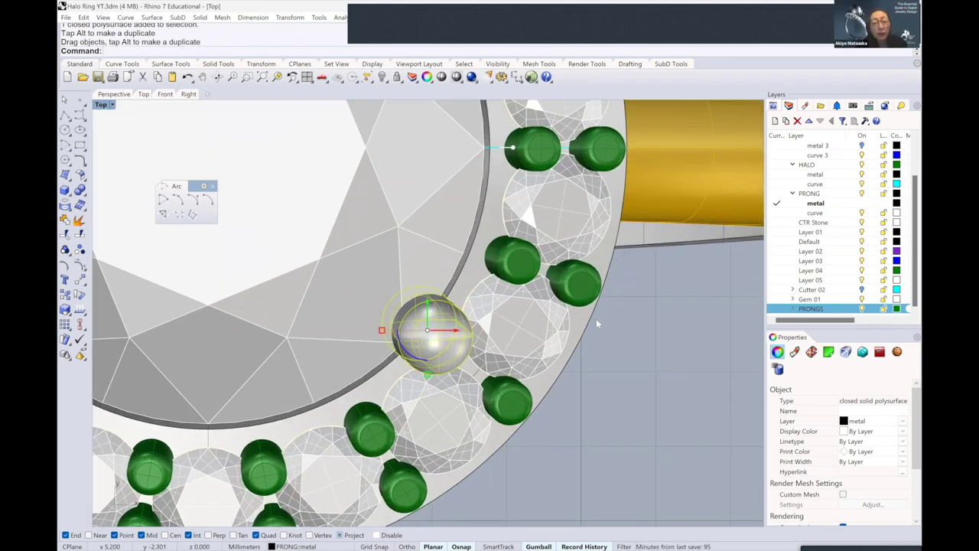
{"action": "scroll", "coordinate": [597, 324], "scroll_direction": "down", "scroll_amount": 2}
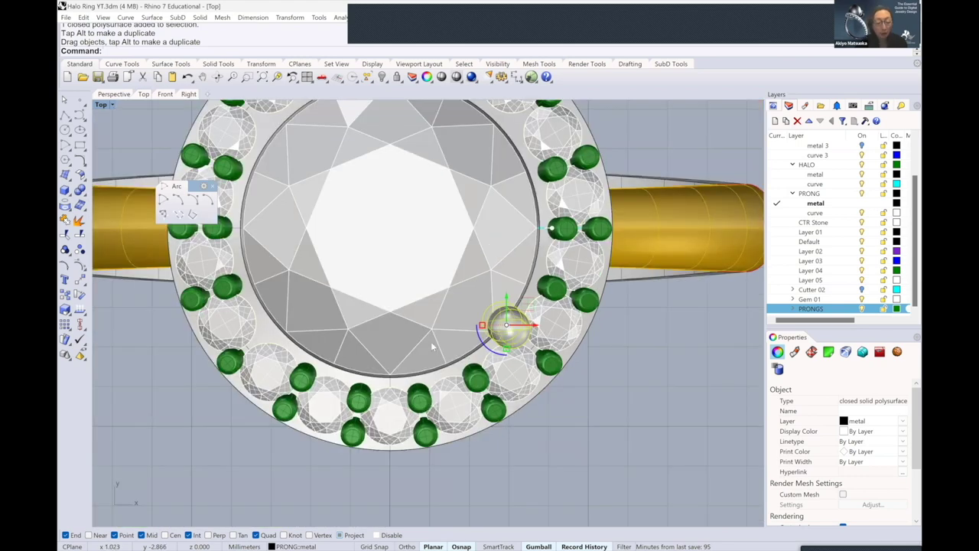
Mirror the prong tube across the Y axis to the left side of the halo
{"action": "type", "text": "my"}
{"action": "key", "text": "Return"}
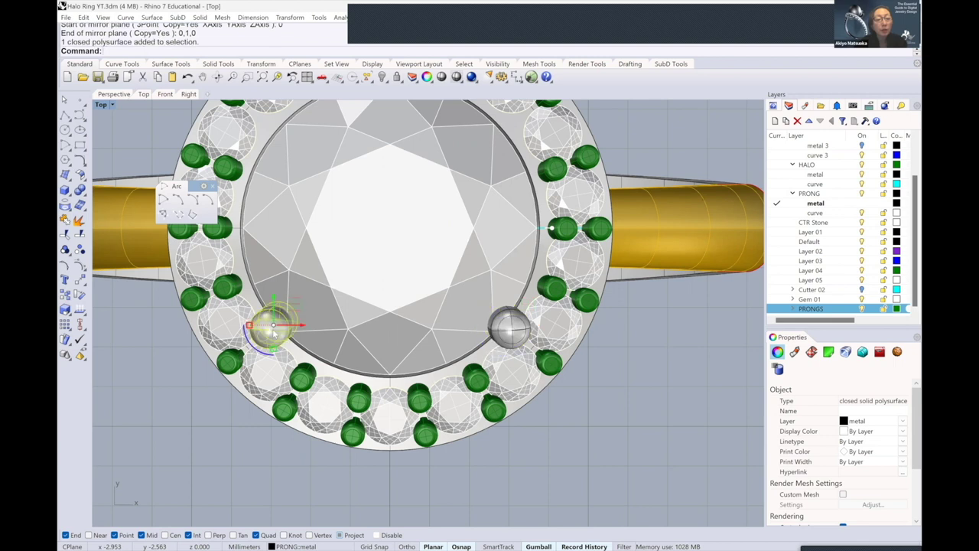
{"action": "left_click", "coordinate": [517, 326], "text": "shift"}
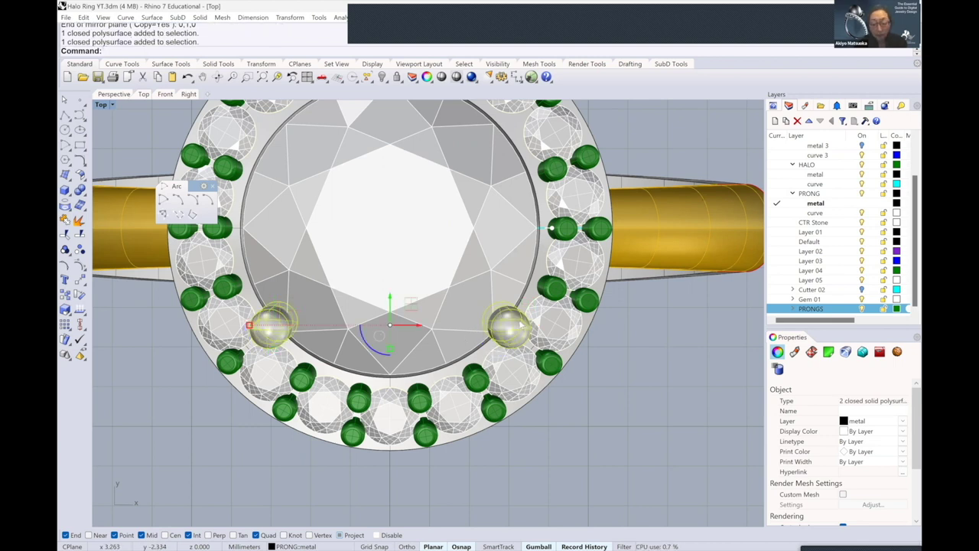
{"action": "left_click", "coordinate": [519, 325]}
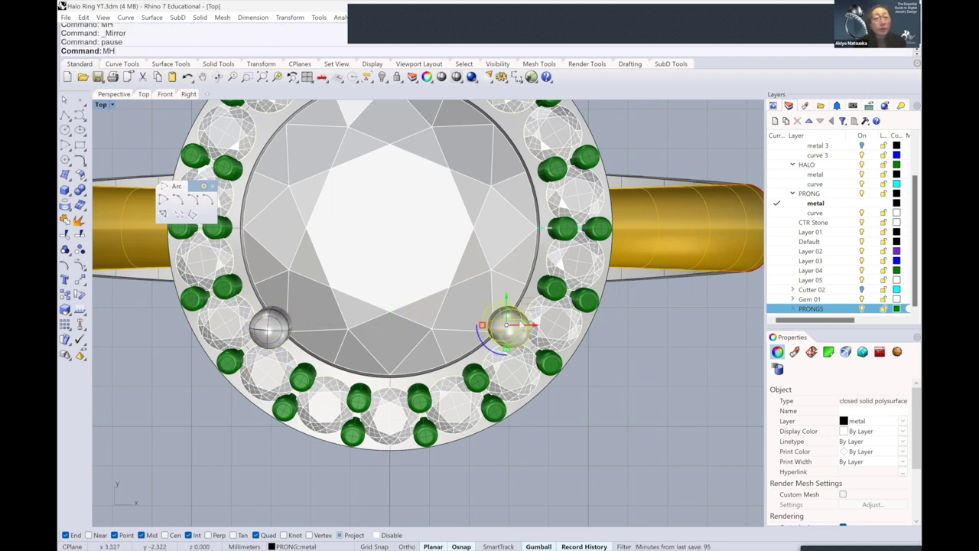
{"action": "key", "text": "ctrl+z"}
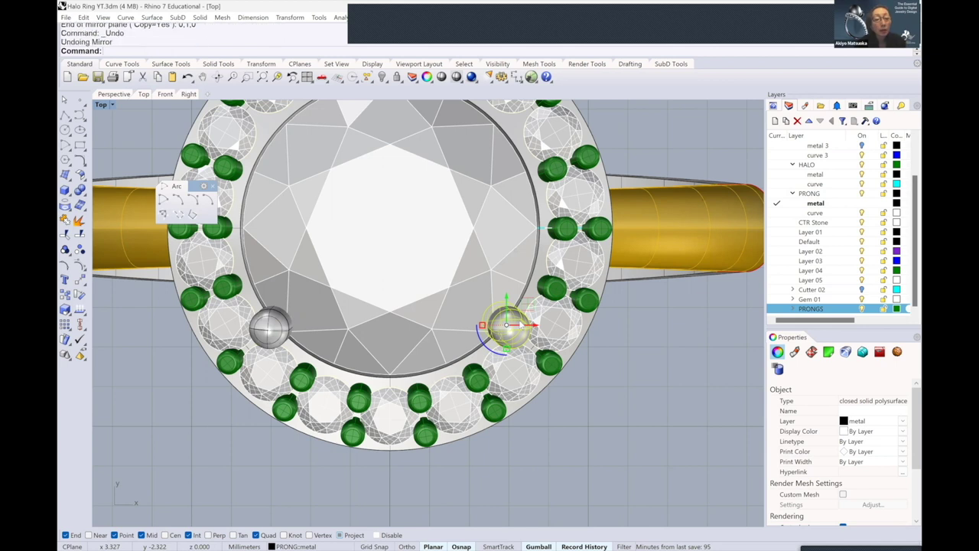
{"action": "left_click", "coordinate": [269, 328], "text": "shift"}
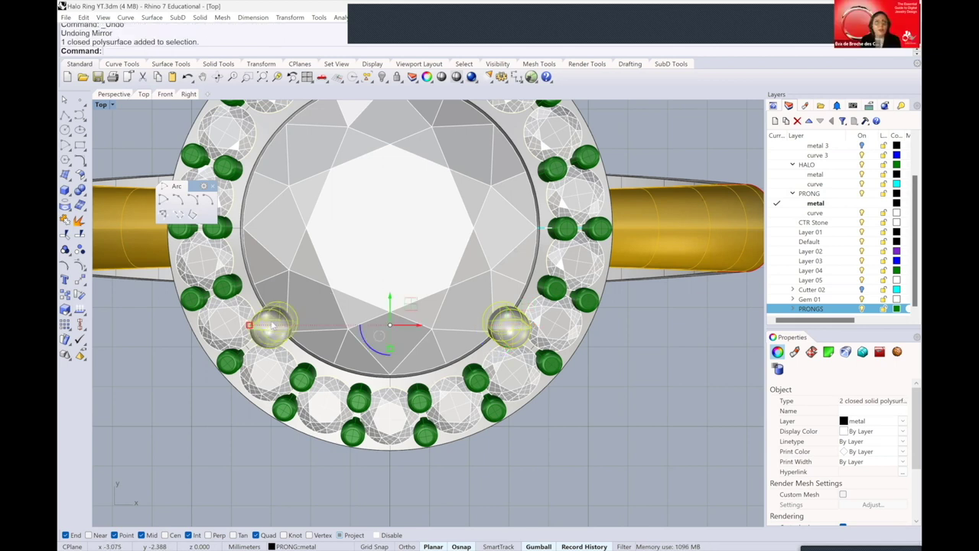
Mirror both lower prong tubes across the X axis to the top of the halo
{"action": "type", "text": "MV"}
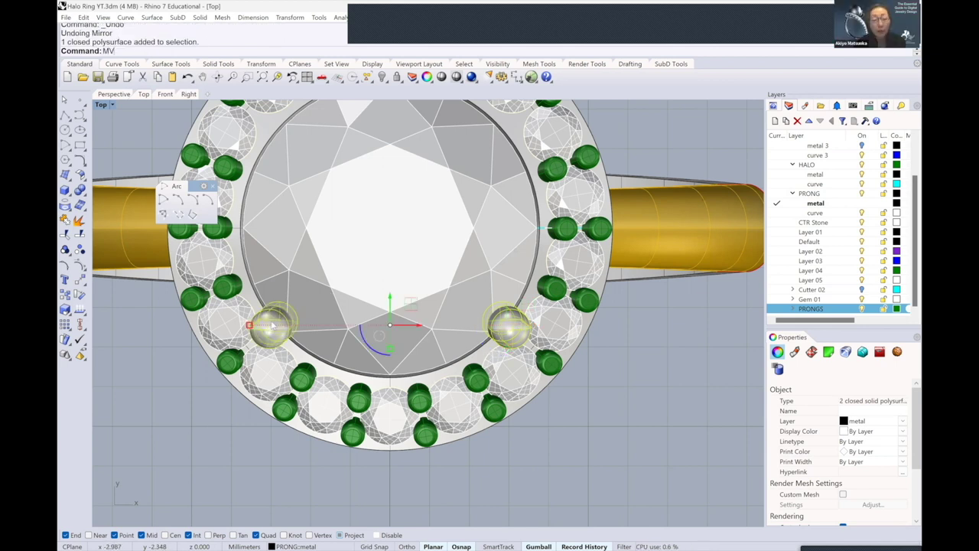
{"action": "key", "text": "Return"}
{"action": "key", "text": "Escape"}
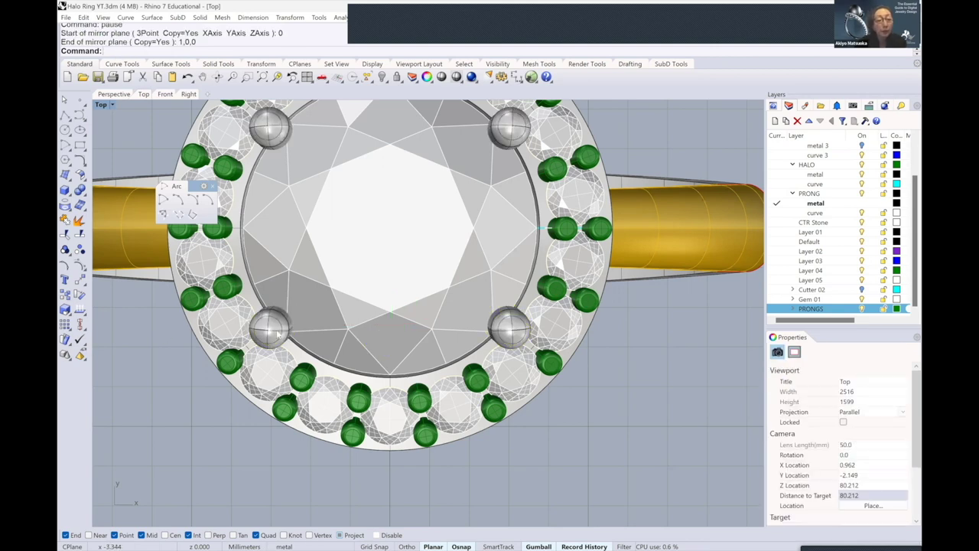
{"action": "left_click", "coordinate": [270, 325]}
{"action": "left_click", "coordinate": [502, 331]}
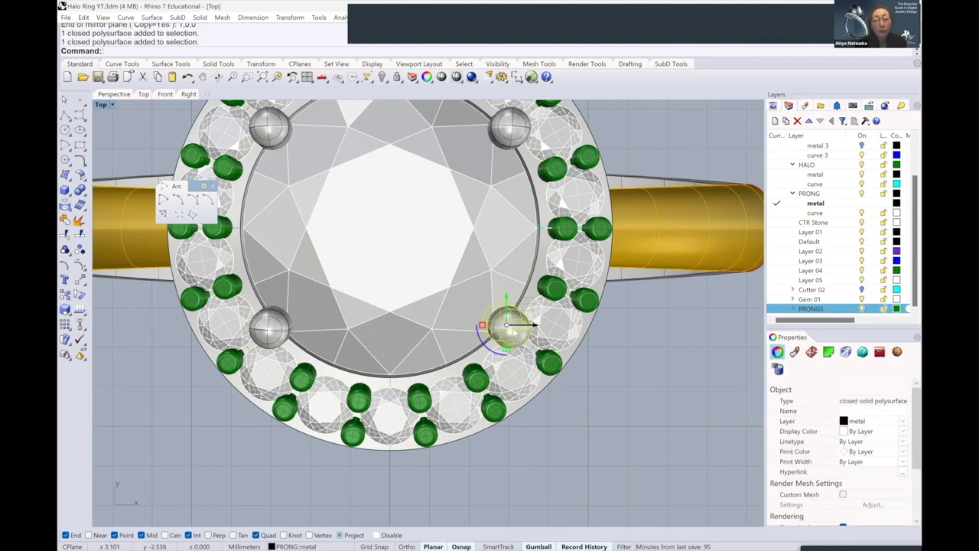
{"action": "left_click", "coordinate": [646, 356]}
{"action": "scroll", "coordinate": [586, 357], "scroll_direction": "down", "scroll_amount": 3}
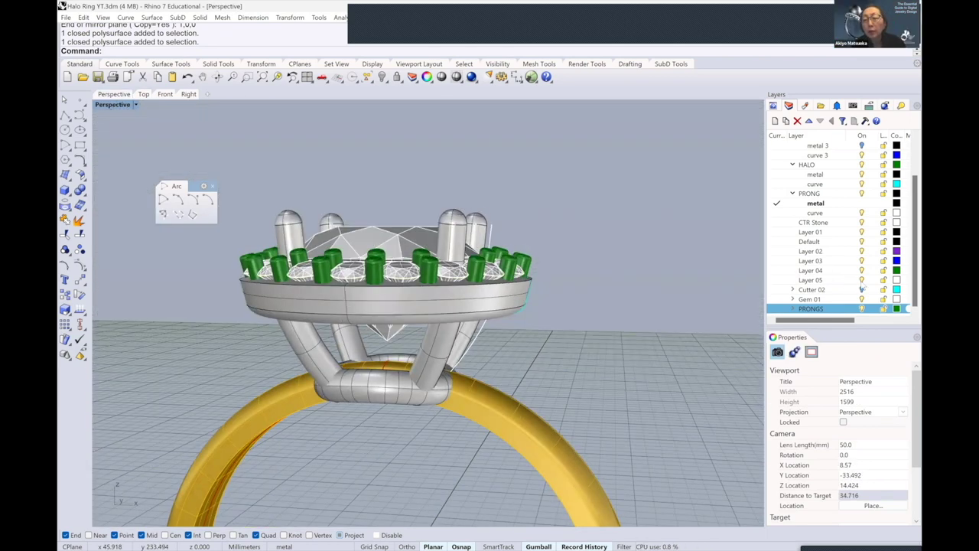
{"action": "left_click", "coordinate": [811, 280]}
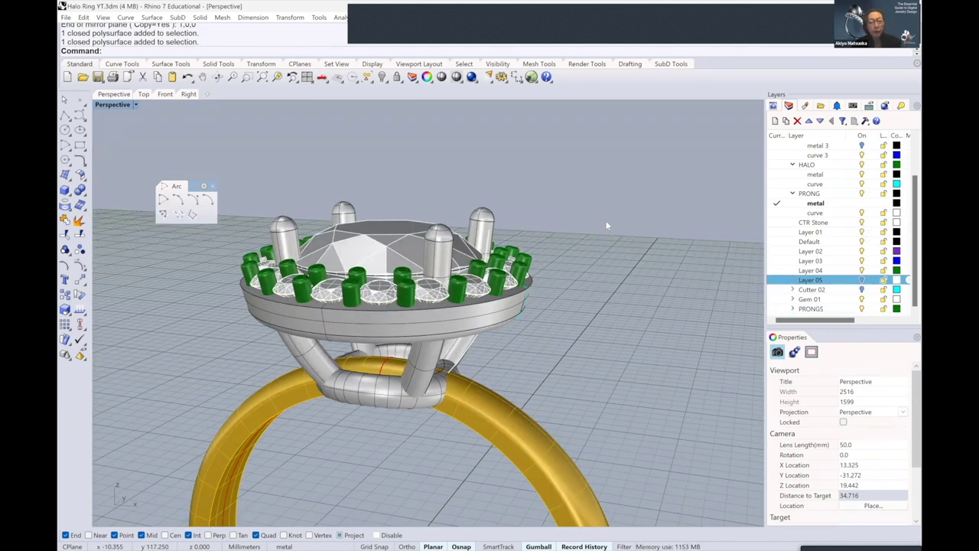
{"action": "scroll", "coordinate": [623, 253], "scroll_direction": "down", "scroll_amount": 5}
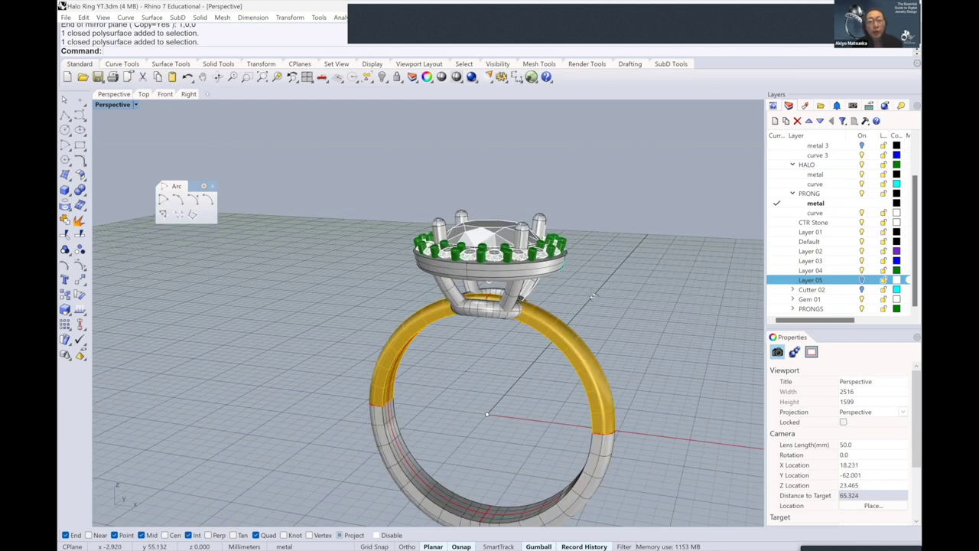
{"action": "mouse_move", "coordinate": [593, 302]}
{"action": "right_mouse_down"}
{"action": "mouse_move", "coordinate": [565, 307]}
{"action": "mouse_move", "coordinate": [565, 245]}
{"action": "right_mouse_up"}
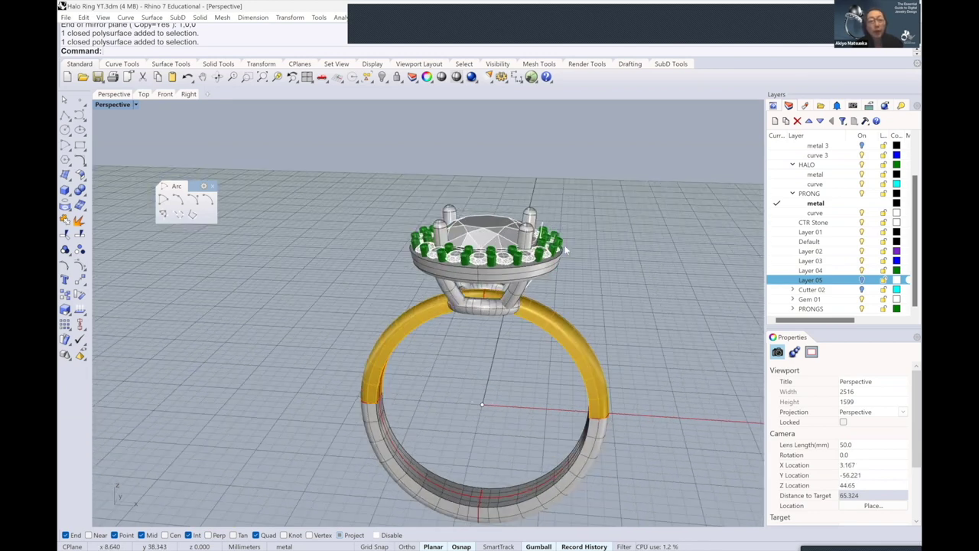
{"action": "scroll", "coordinate": [565, 244], "scroll_direction": "up", "scroll_amount": 6}
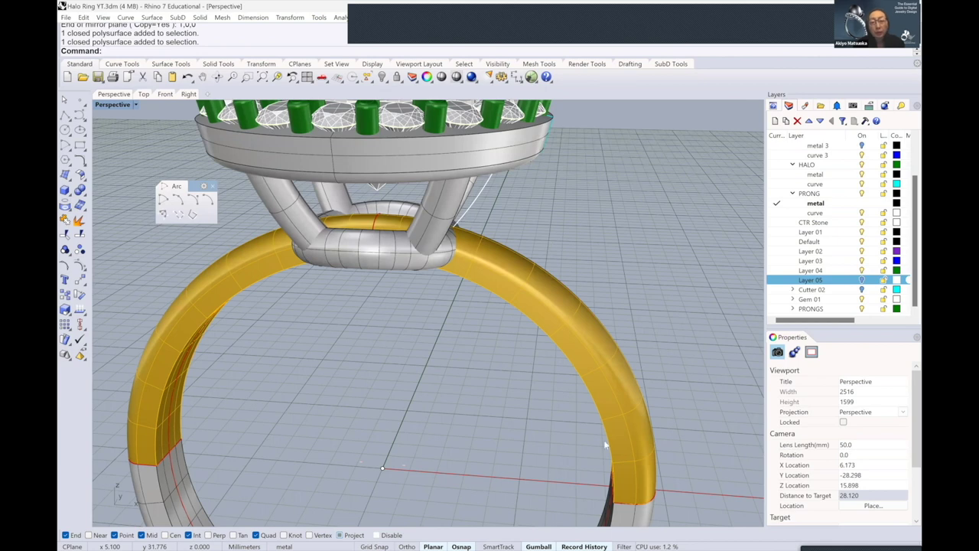
{"action": "scroll", "coordinate": [605, 444], "scroll_direction": "down", "scroll_amount": 4}
{"action": "mouse_move", "coordinate": [573, 412]}
{"action": "right_mouse_down"}
{"action": "mouse_move", "coordinate": [625, 304]}
{"action": "mouse_move", "coordinate": [349, 349]}
{"action": "right_mouse_up"}
{"action": "scroll", "coordinate": [626, 302], "scroll_direction": "up", "scroll_amount": 3}
{"action": "left_click", "coordinate": [619, 320]}
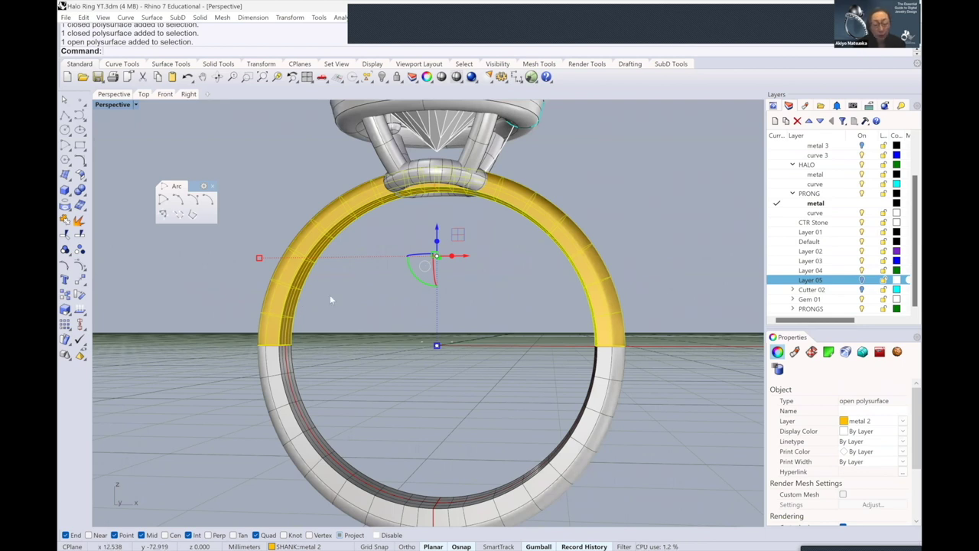
{"action": "type", "text": "Cap"}
Cap both open shank ends, accept the History Warning, and open Record History options
{"action": "key", "text": "Return"}
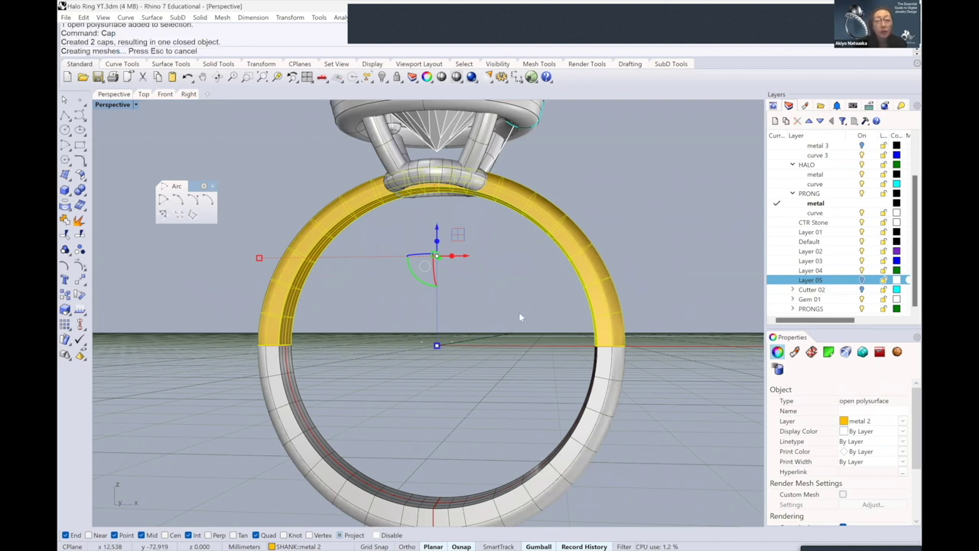
{"action": "left_click", "coordinate": [499, 305]}
{"action": "key", "text": "Return"}
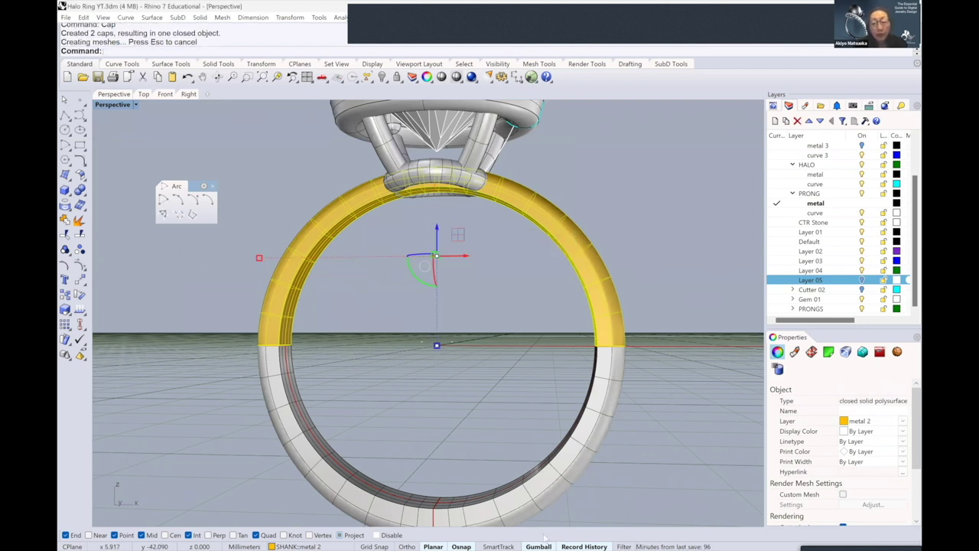
{"action": "right_click", "coordinate": [572, 537]}
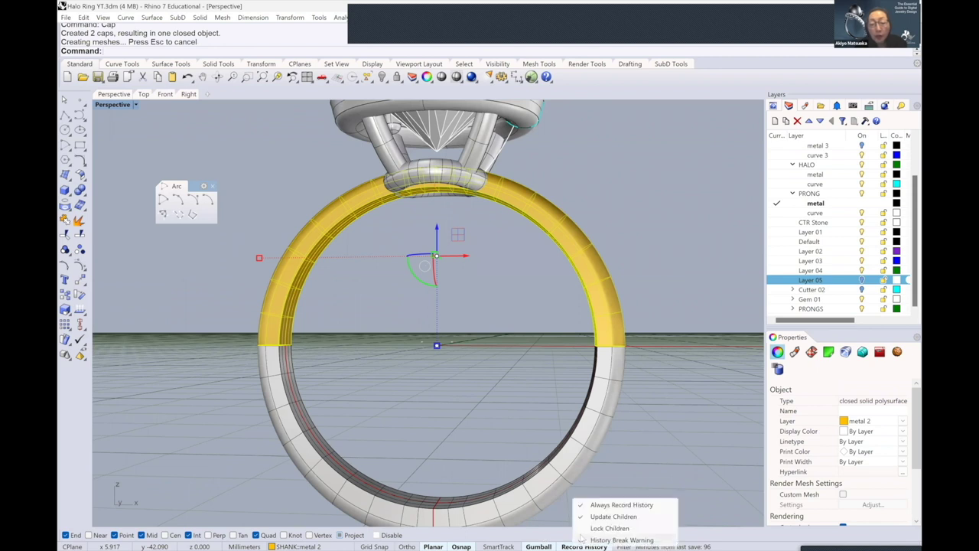
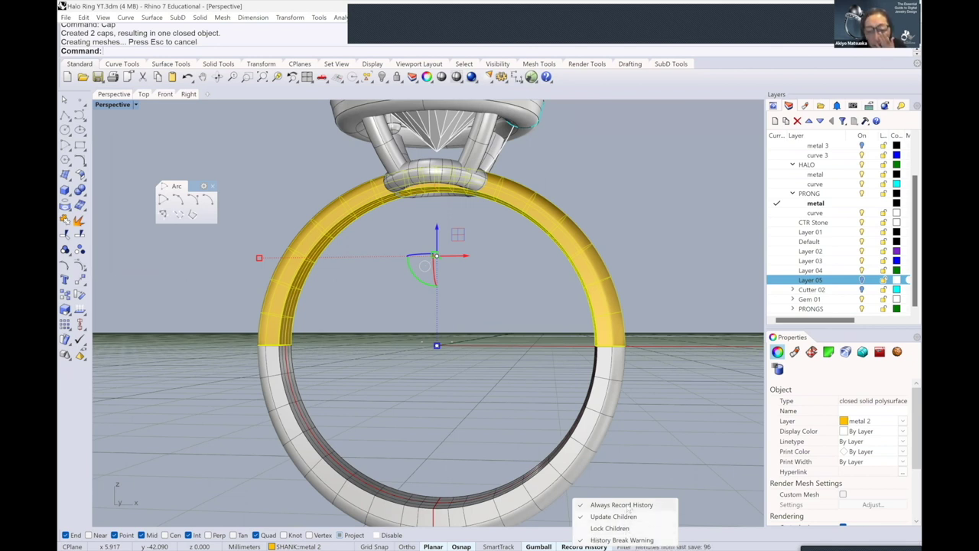
Cap the lower white ring shank into a closed solid with Cap
{"action": "left_click", "coordinate": [349, 317]}
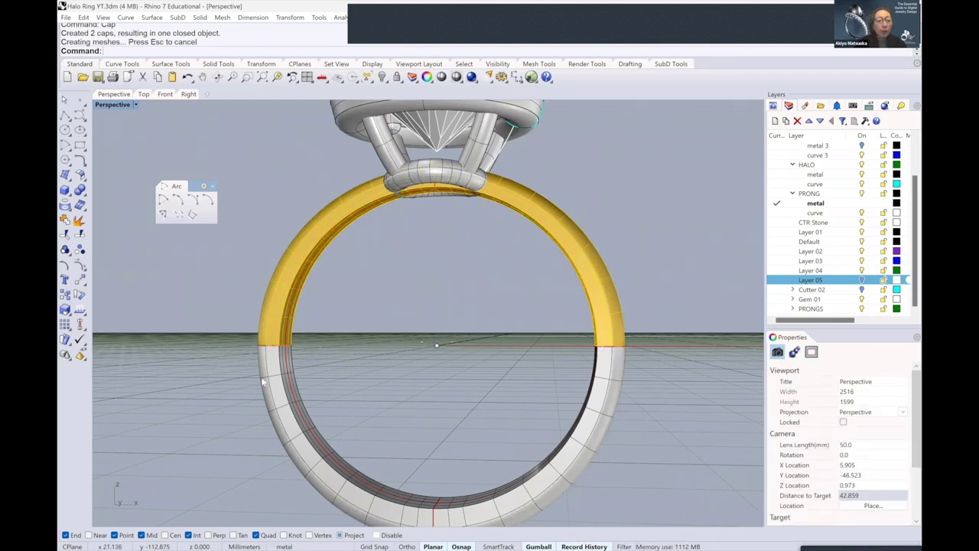
{"action": "right_click_drag", "start_coordinate": [264, 382], "coordinate": [278, 360]}
{"action": "left_click", "coordinate": [280, 360]}
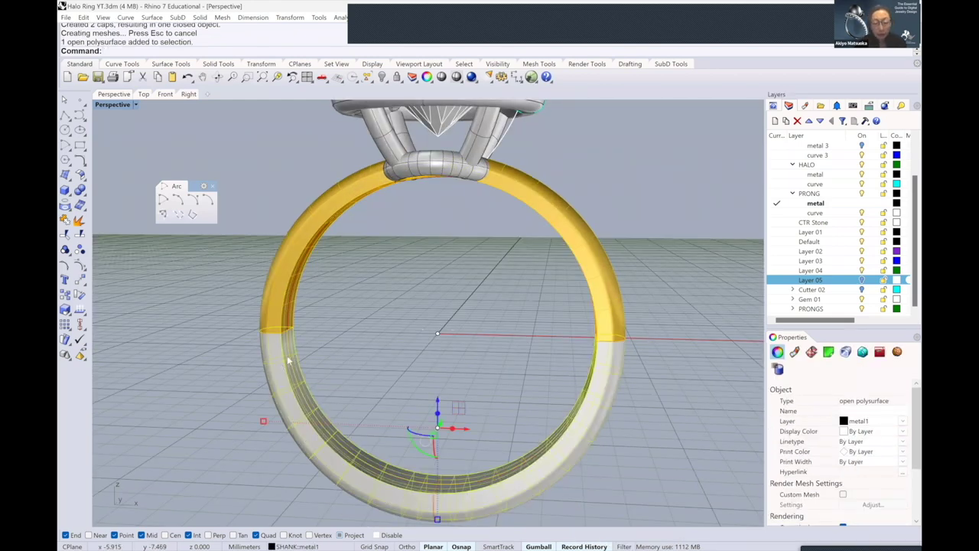
{"action": "type", "text": "Cap"}
{"action": "key", "text": "Return"}
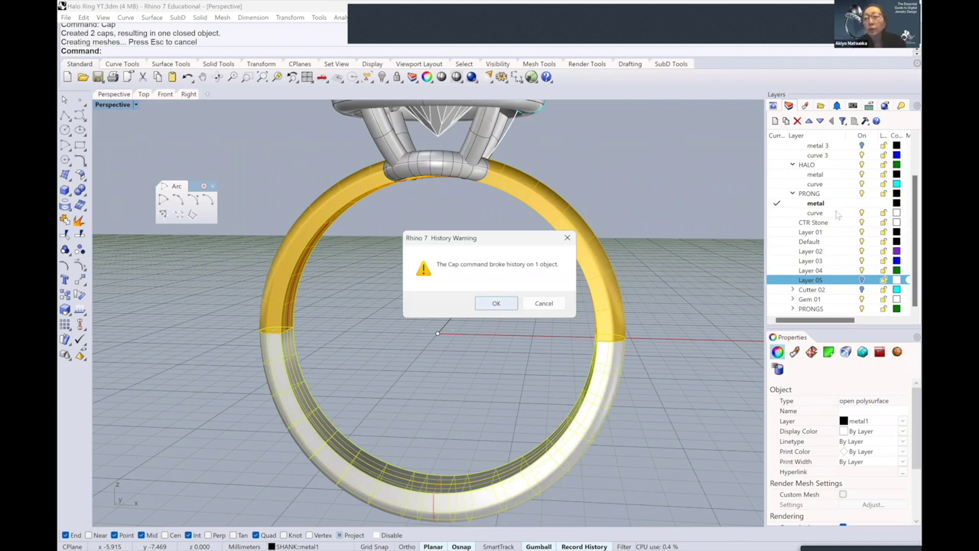
{"action": "key", "text": "Return"}
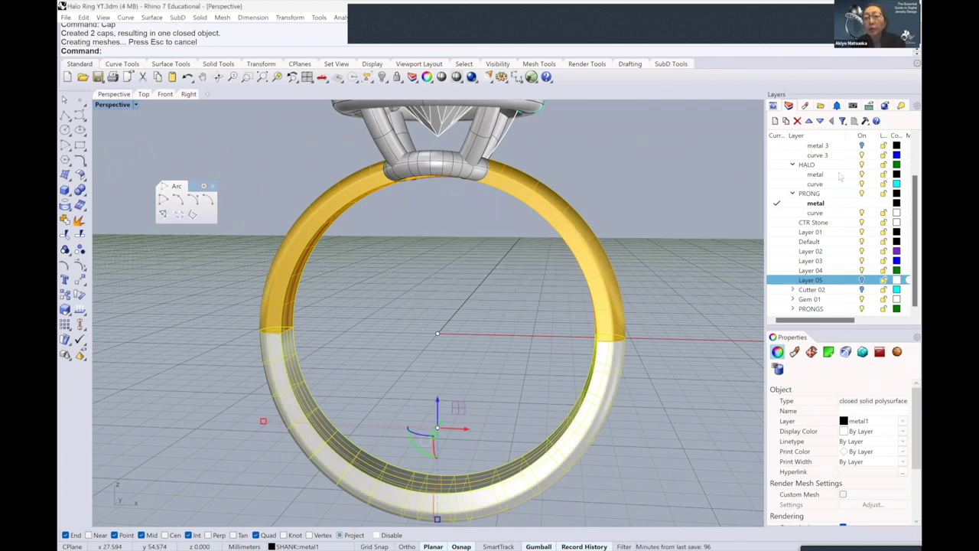
Turn on the metal 3 layer to reveal the upper shank arms
{"action": "scroll", "coordinate": [840, 176], "scroll_direction": "up", "scroll_amount": 2}
{"action": "left_click", "coordinate": [862, 184]}
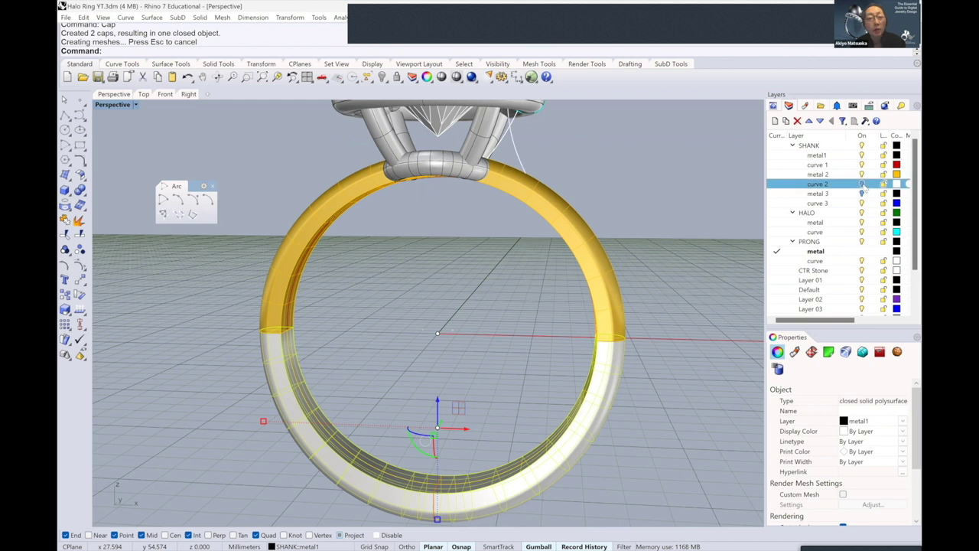
{"action": "left_click", "coordinate": [863, 184]}
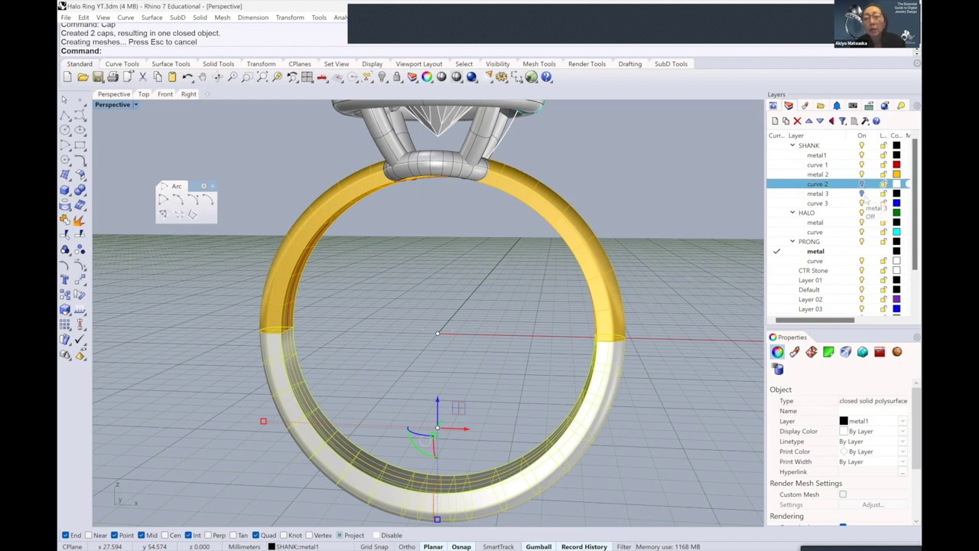
{"action": "left_click", "coordinate": [862, 193]}
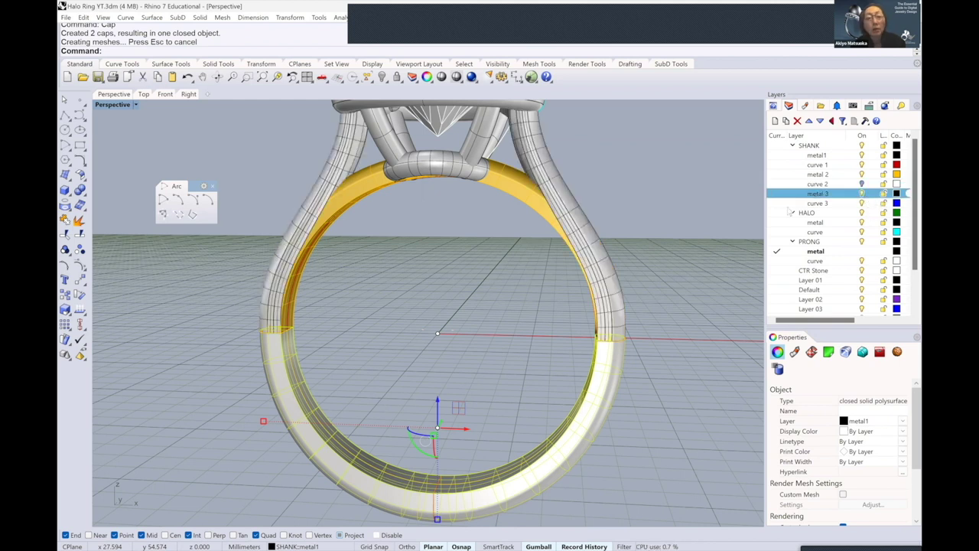
Cap both the left and right upper shank arms into closed solids
{"action": "left_click", "coordinate": [547, 179]}
{"action": "left_click", "coordinate": [339, 175], "text": "shift"}
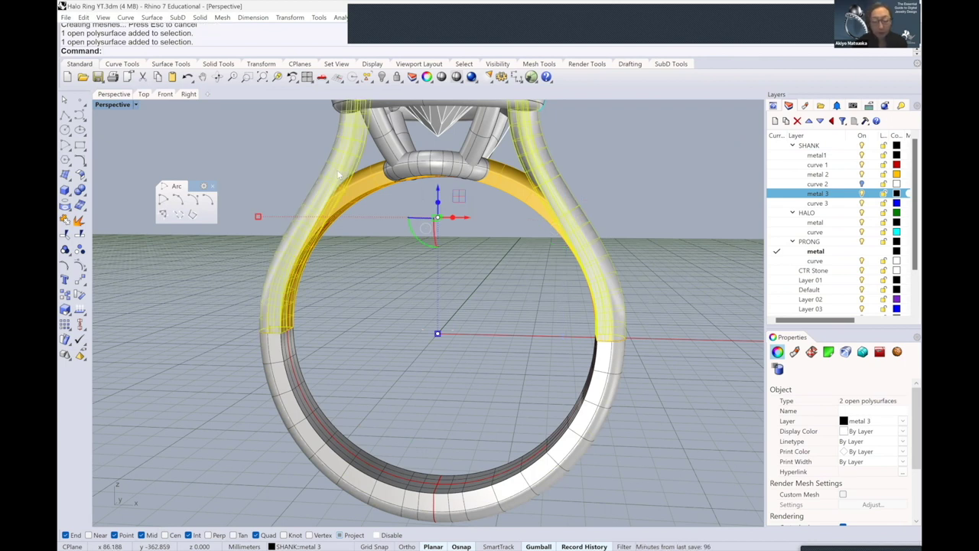
{"action": "type", "text": "Cap"}
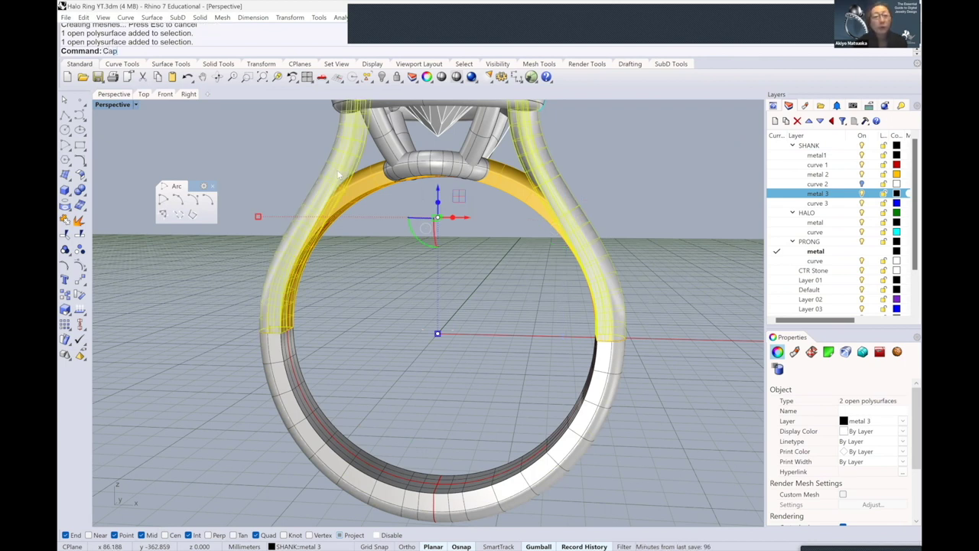
{"action": "key", "text": "Return"}
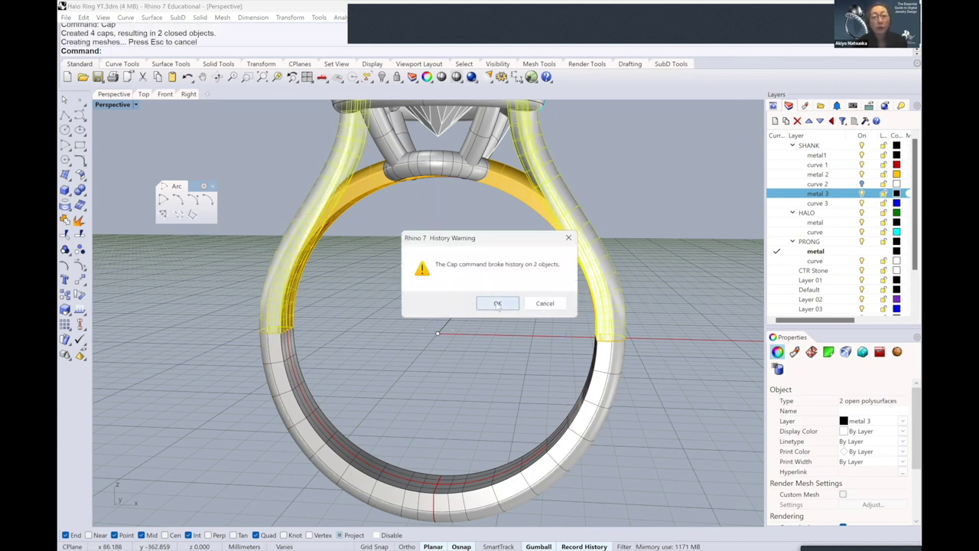
{"action": "left_click", "coordinate": [497, 304]}
{"action": "key", "text": "Escape"}
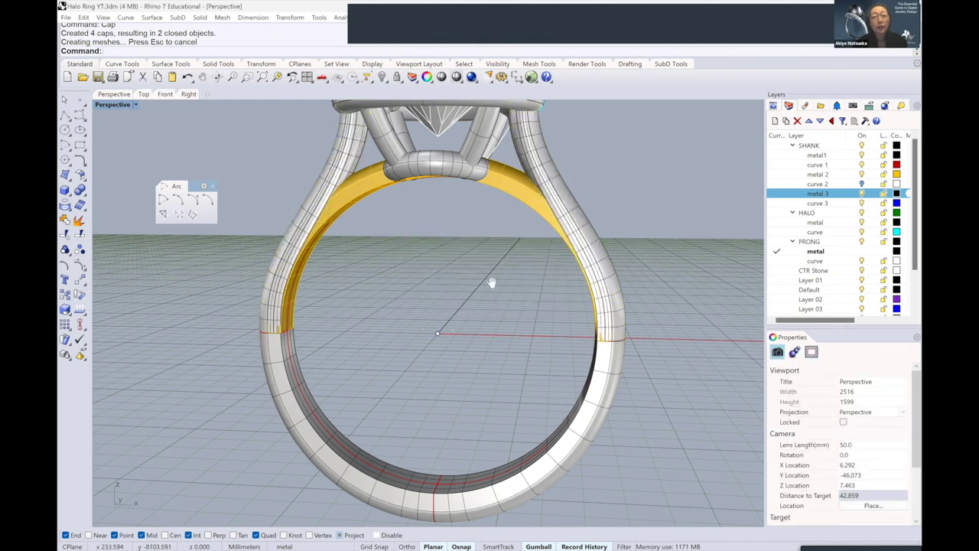
{"action": "right_click_drag", "start_coordinate": [492, 282], "coordinate": [400, 253]}
{"action": "right_click_drag", "start_coordinate": [401, 300], "coordinate": [406, 289]}
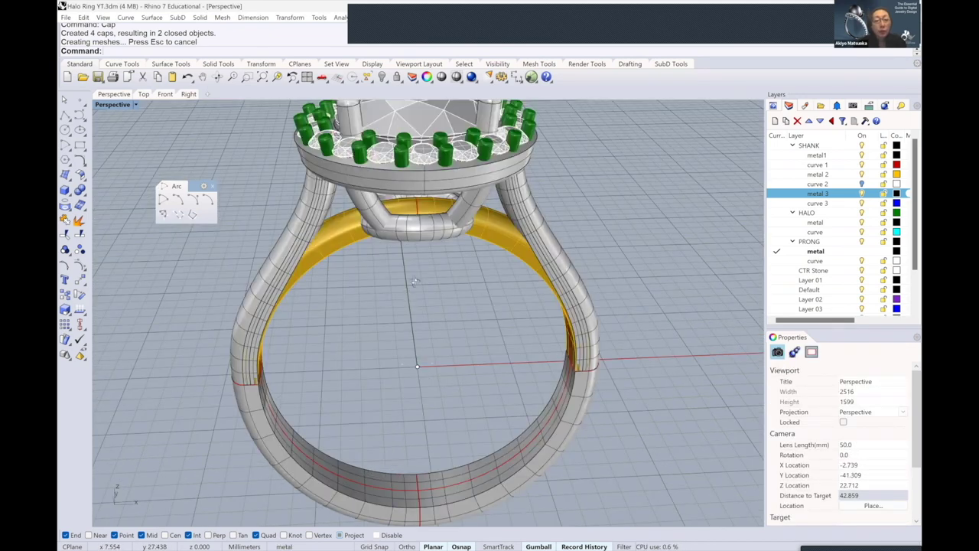
{"action": "scroll", "coordinate": [459, 273], "scroll_direction": "up", "scroll_amount": 3}
{"action": "scroll", "coordinate": [462, 271], "scroll_direction": "up", "scroll_amount": 3}
{"action": "scroll", "coordinate": [472, 274], "scroll_direction": "up", "scroll_amount": 3}
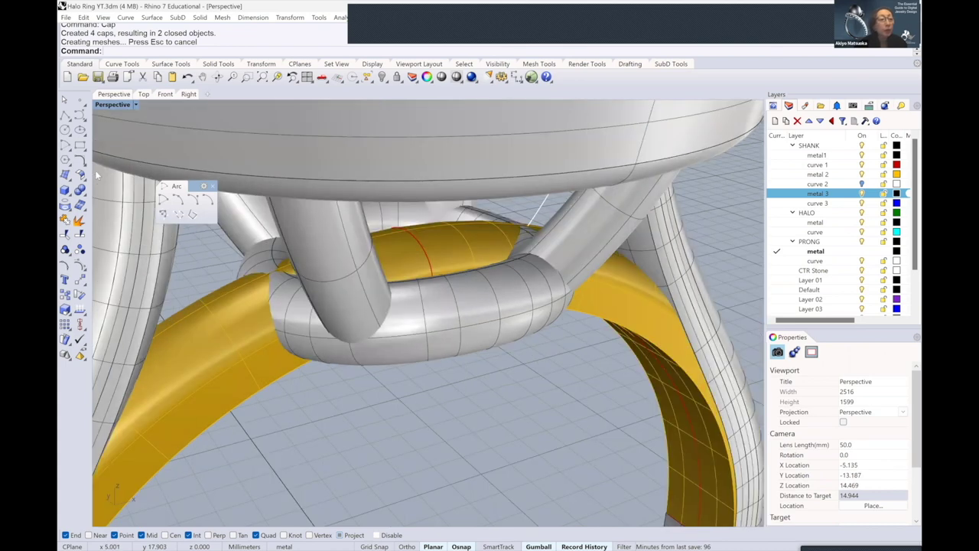
{"action": "right_click_drag", "start_coordinate": [92, 181], "coordinate": [103, 172]}
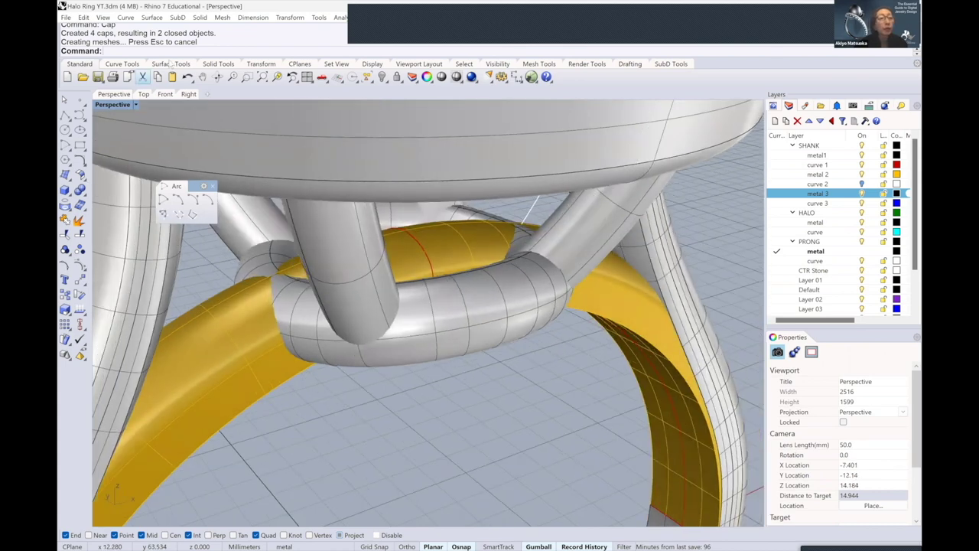
{"action": "left_click", "coordinate": [217, 64]}
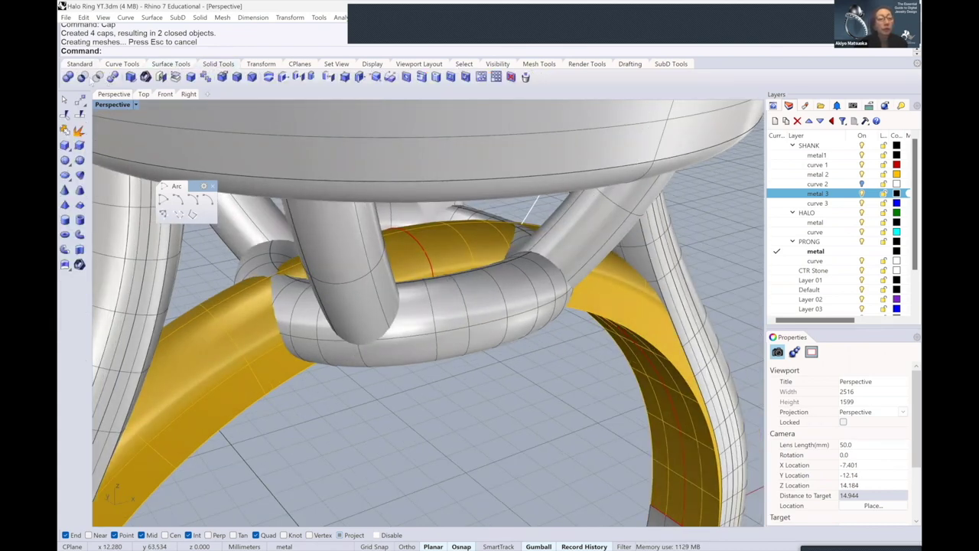
{"action": "left_click", "coordinate": [82, 76]}
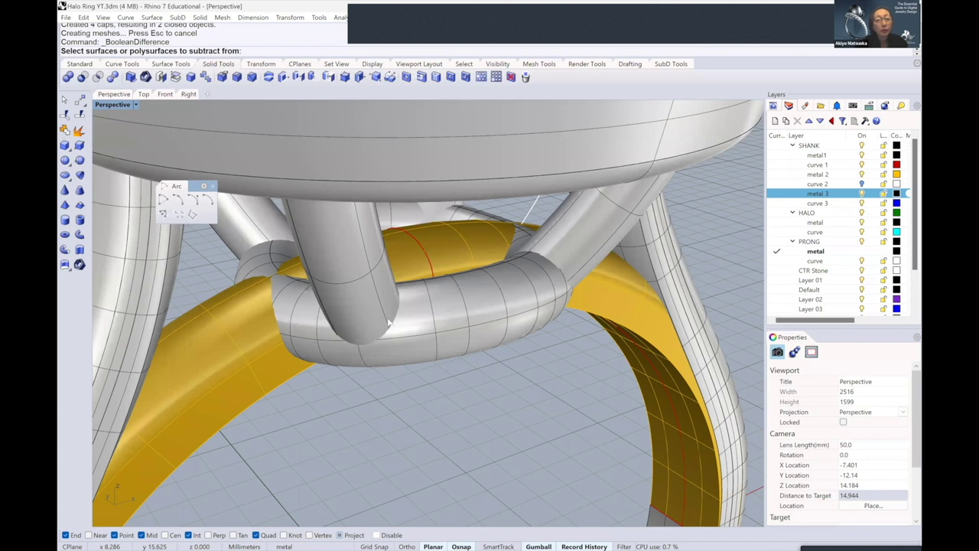
{"action": "left_click", "coordinate": [230, 330]}
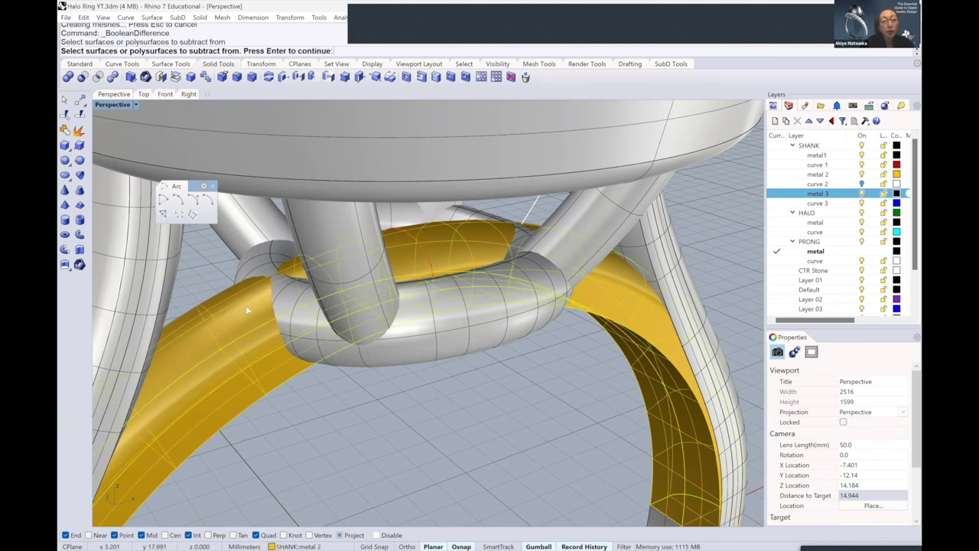
{"action": "key", "text": "Return"}
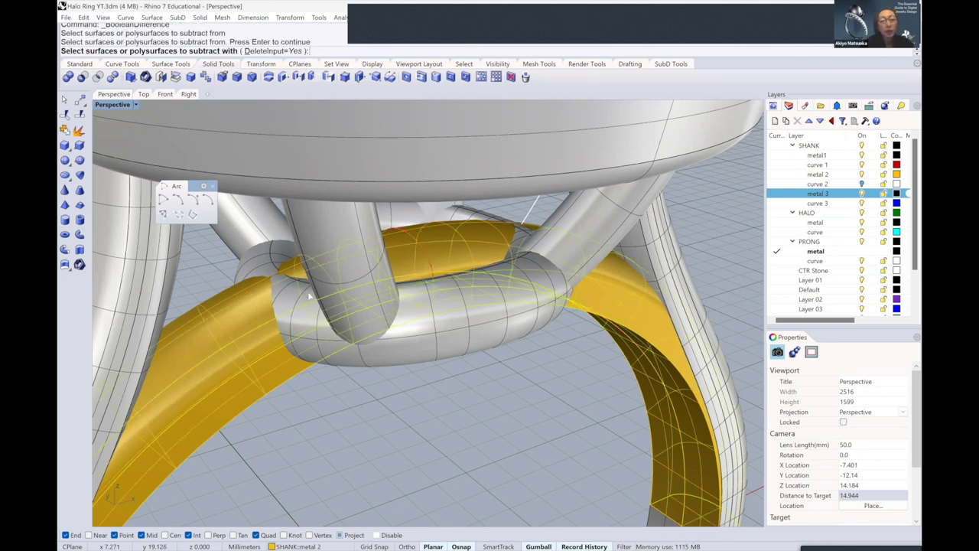
{"action": "right_click_drag", "start_coordinate": [309, 295], "coordinate": [453, 293]}
{"action": "key", "text": "Down"}
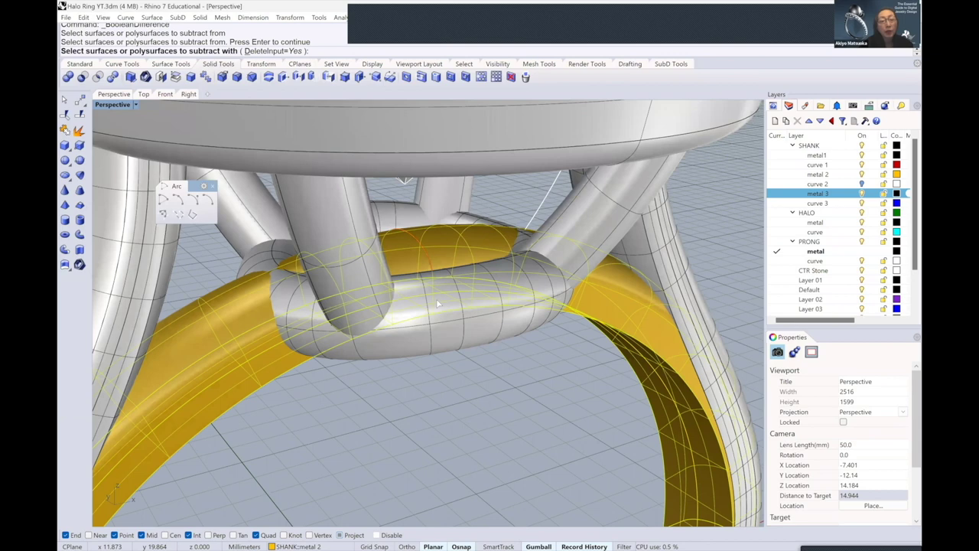
{"action": "left_click", "coordinate": [437, 304]}
{"action": "key", "text": "Return"}
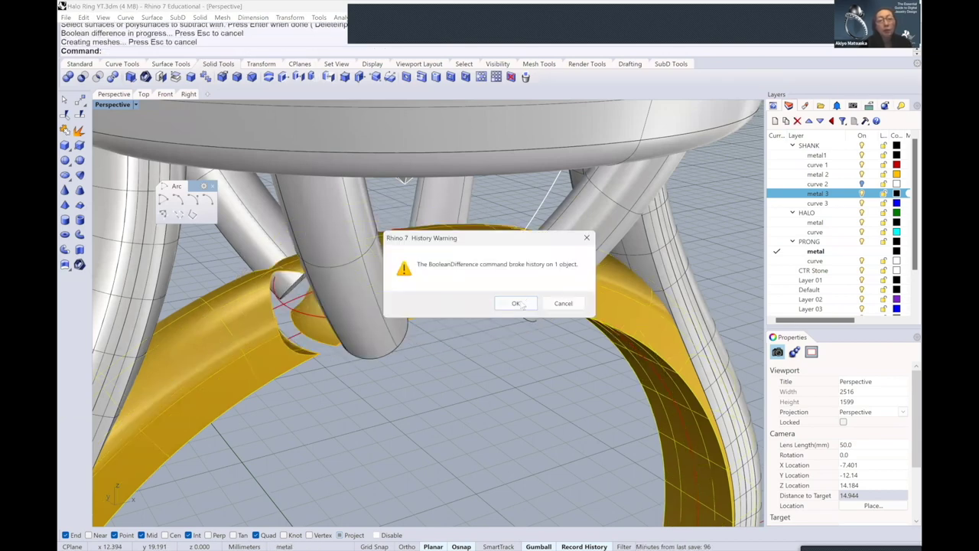
{"action": "key", "text": "Return"}
{"action": "key", "text": "ctrl+z"}
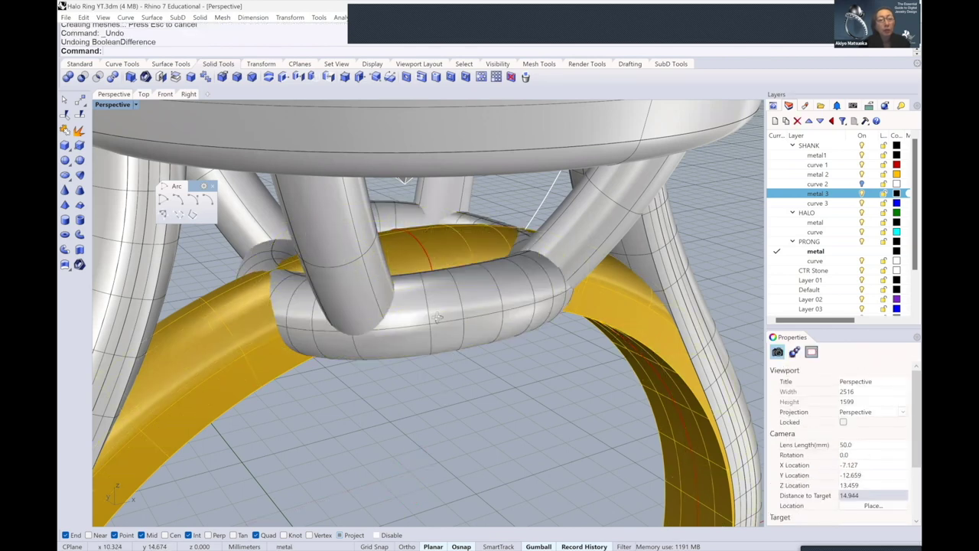
{"action": "mouse_move", "coordinate": [435, 300]}
{"action": "right_mouse_down"}
{"action": "mouse_move", "coordinate": [314, 239]}
{"action": "mouse_move", "coordinate": [327, 250]}
{"action": "right_mouse_up"}
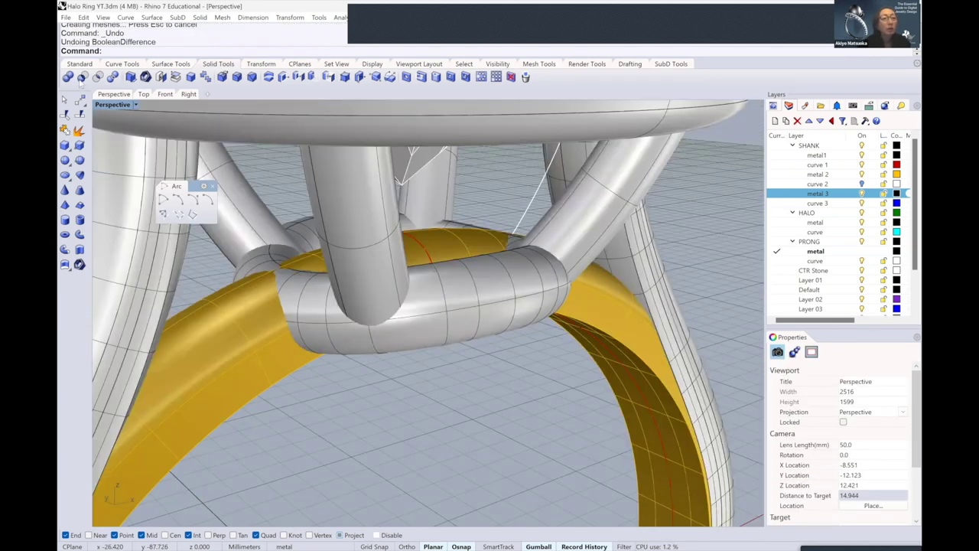
{"action": "left_click", "coordinate": [82, 77]}
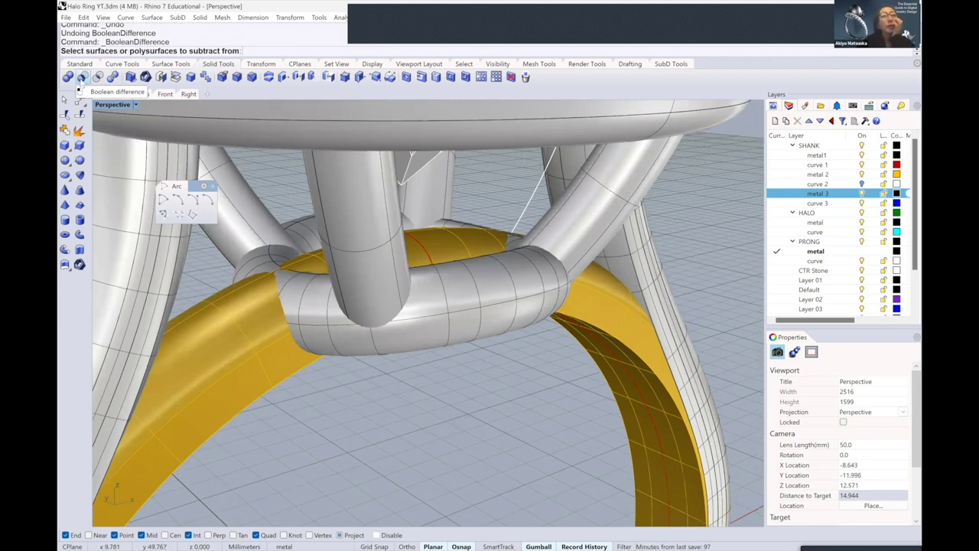
{"action": "left_click", "coordinate": [245, 325]}
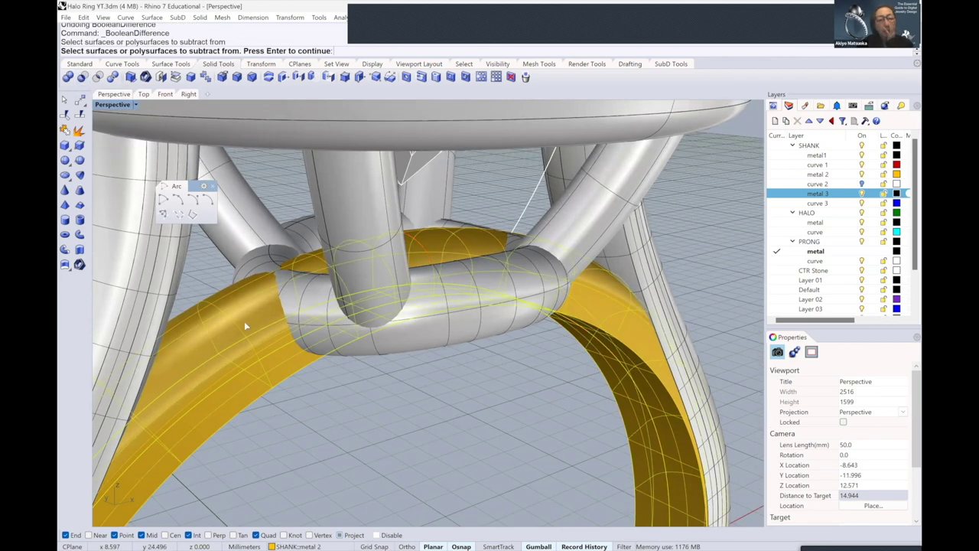
{"action": "key", "text": "Return"}
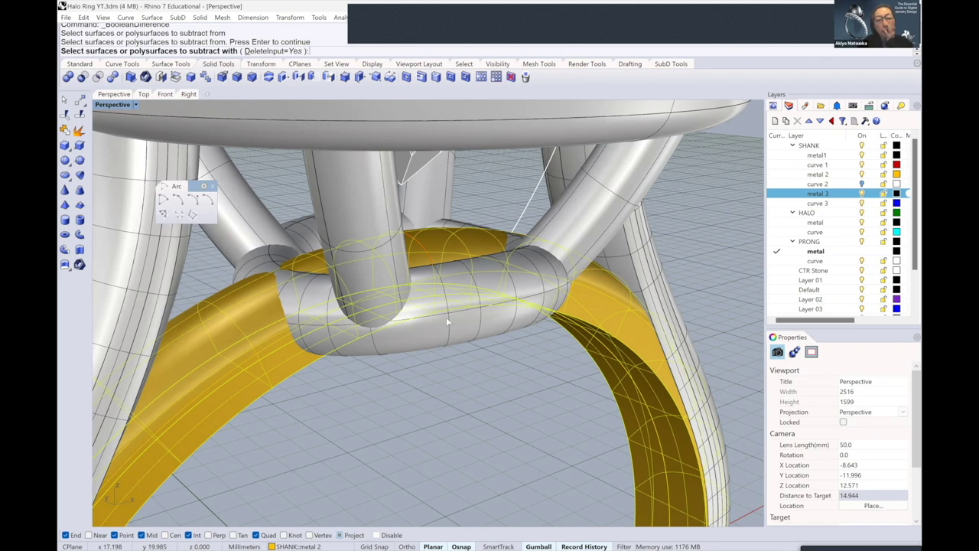
{"action": "left_click", "coordinate": [447, 322]}
{"action": "key", "text": "Return"}
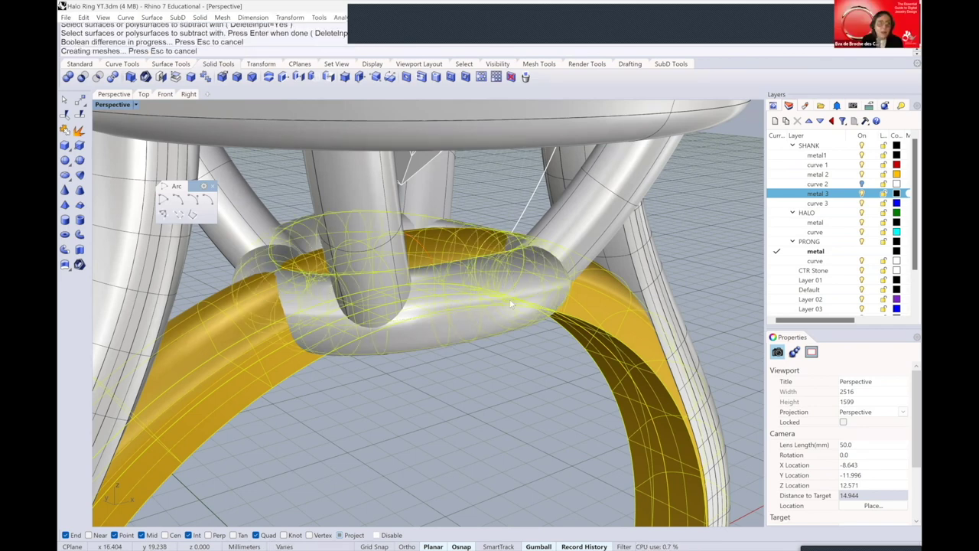
{"action": "key", "text": "ctrl+z"}
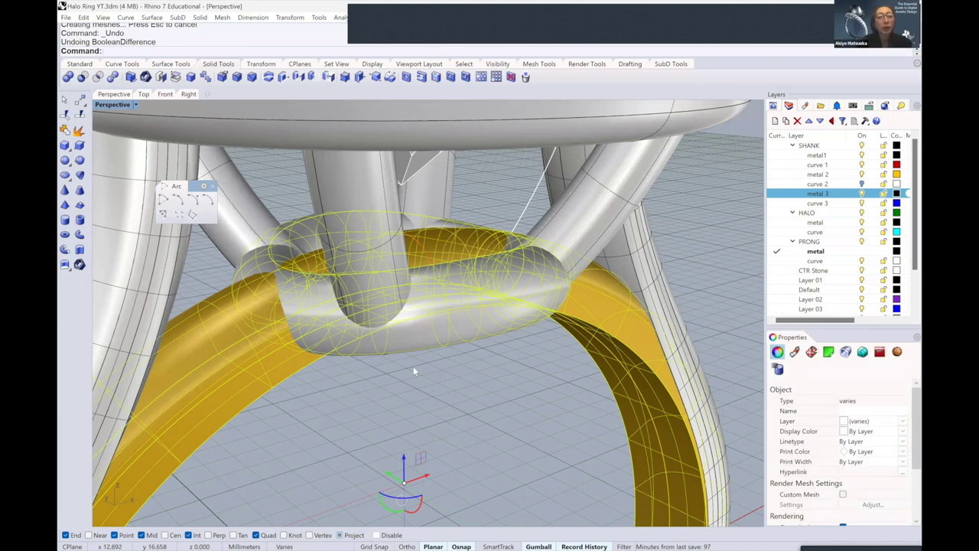
{"action": "key", "text": "Escape"}
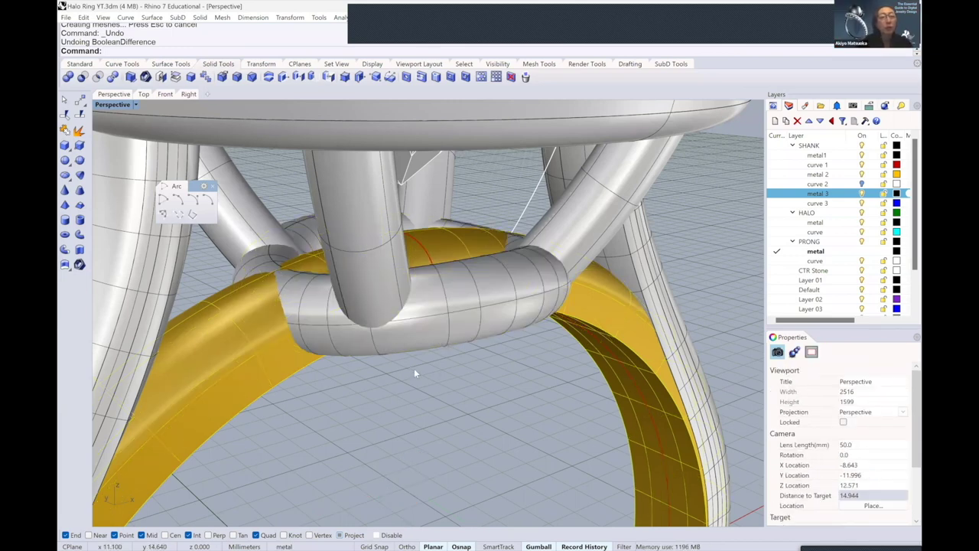
{"action": "left_click", "coordinate": [83, 78]}
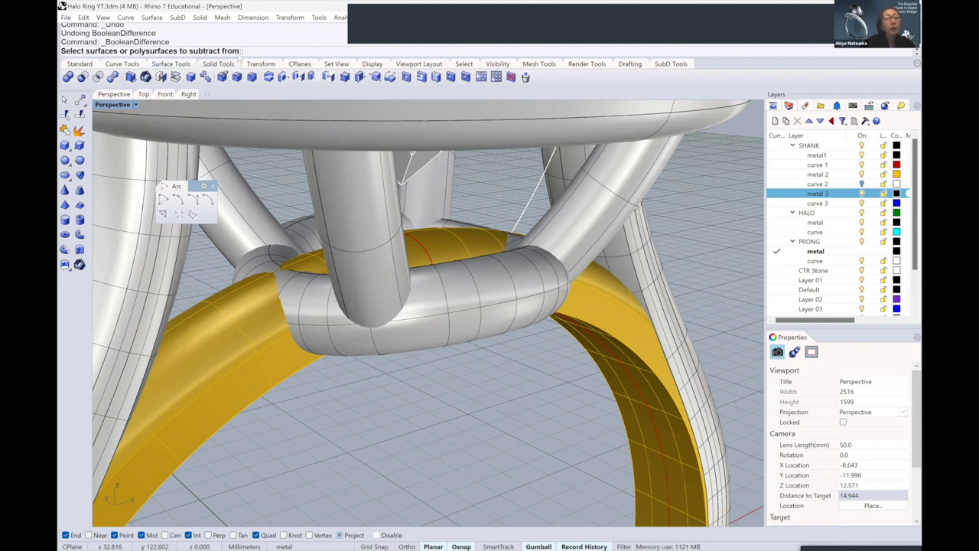
{"action": "left_click", "coordinate": [239, 337]}
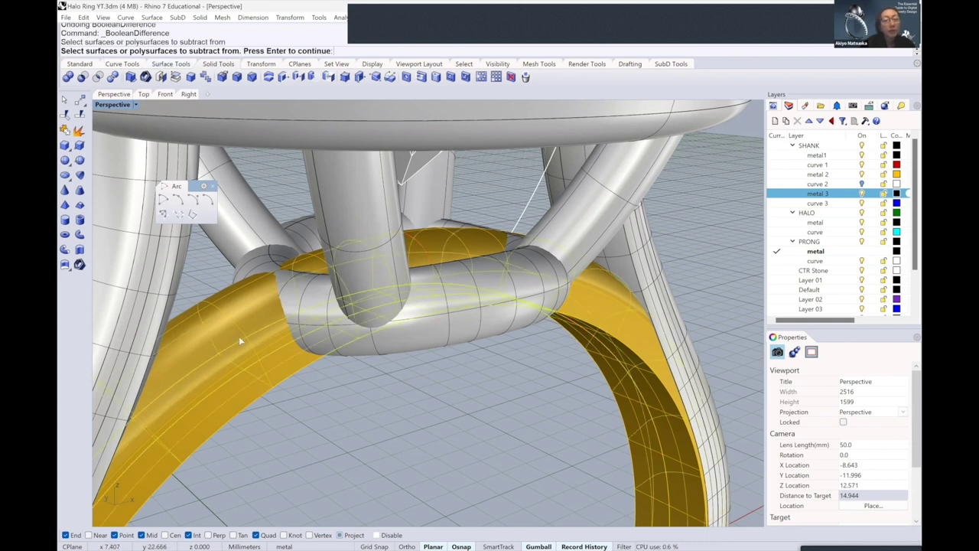
{"action": "key", "text": "Return"}
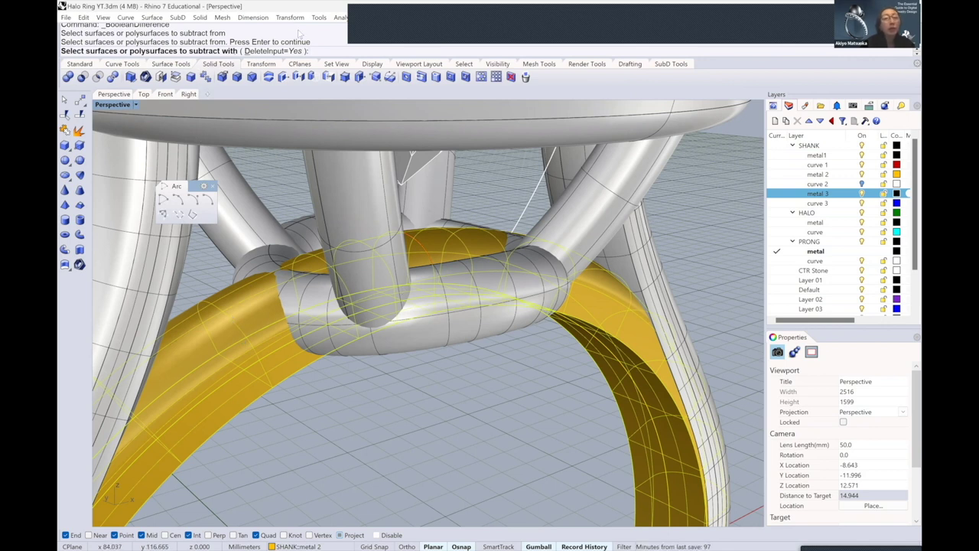
{"action": "left_click", "coordinate": [279, 51]}
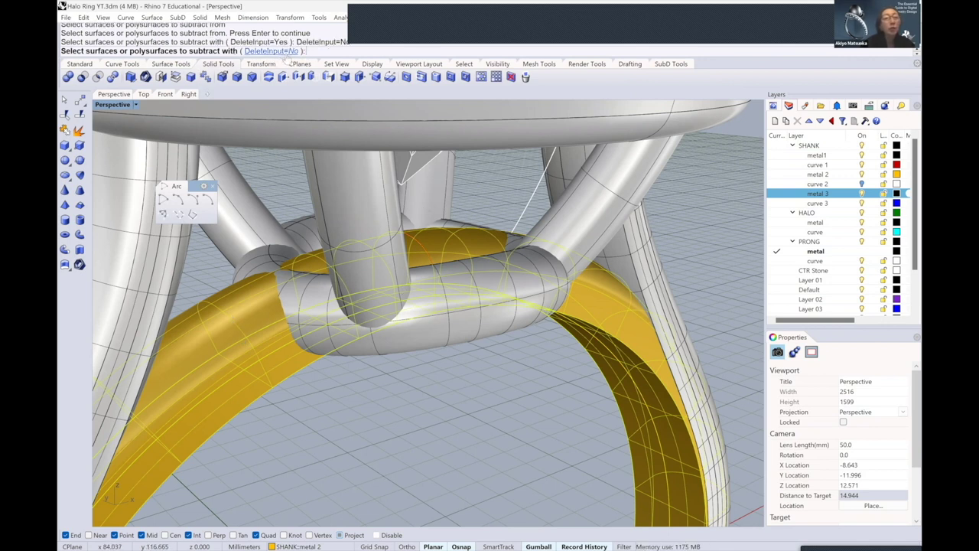
{"action": "left_click", "coordinate": [461, 308]}
{"action": "key", "text": "Return"}
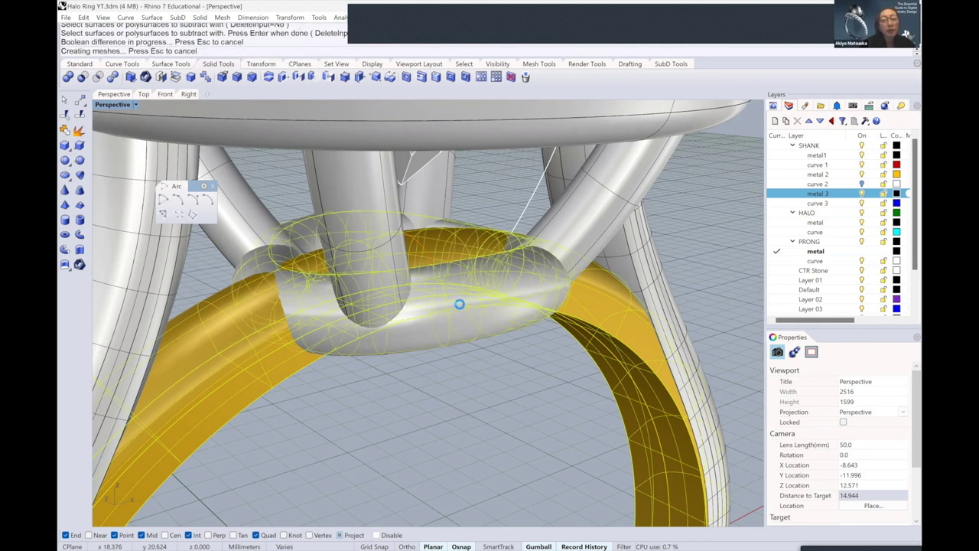
{"action": "right_click_drag", "start_coordinate": [444, 302], "coordinate": [468, 292]}
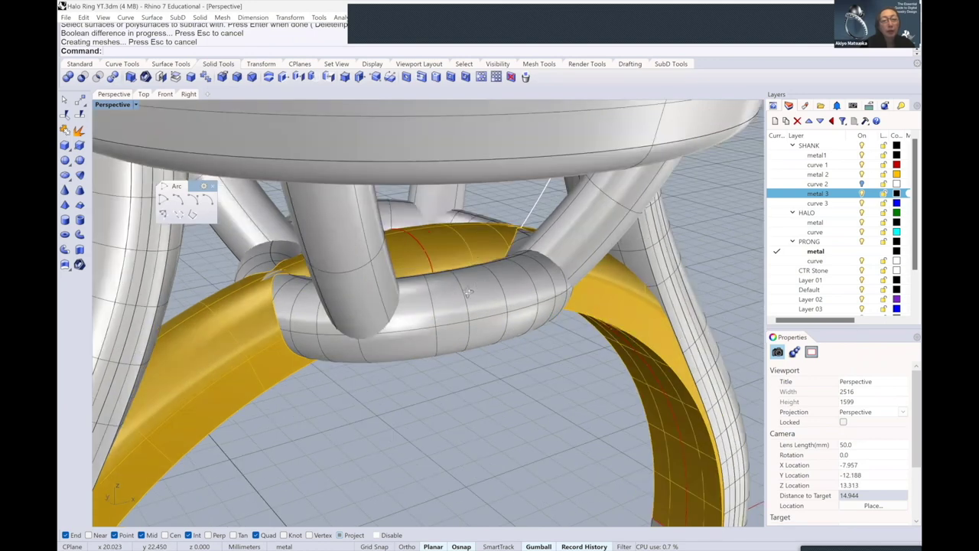
{"action": "scroll", "coordinate": [334, 275], "scroll_direction": "up", "scroll_amount": 3}
{"action": "scroll", "coordinate": [311, 282], "scroll_direction": "up", "scroll_amount": 3}
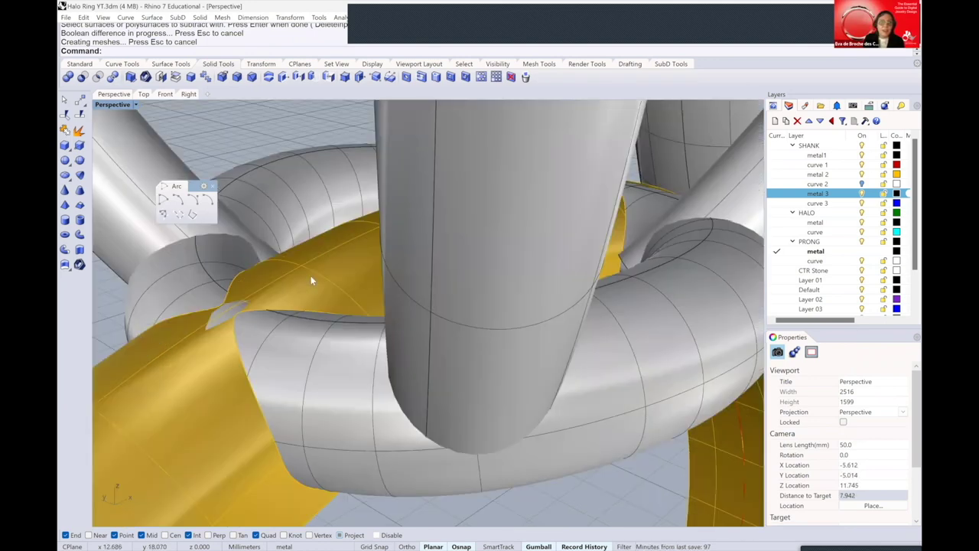
{"action": "left_click", "coordinate": [310, 281]}
{"action": "scroll", "coordinate": [311, 281], "scroll_direction": "down", "scroll_amount": 2}
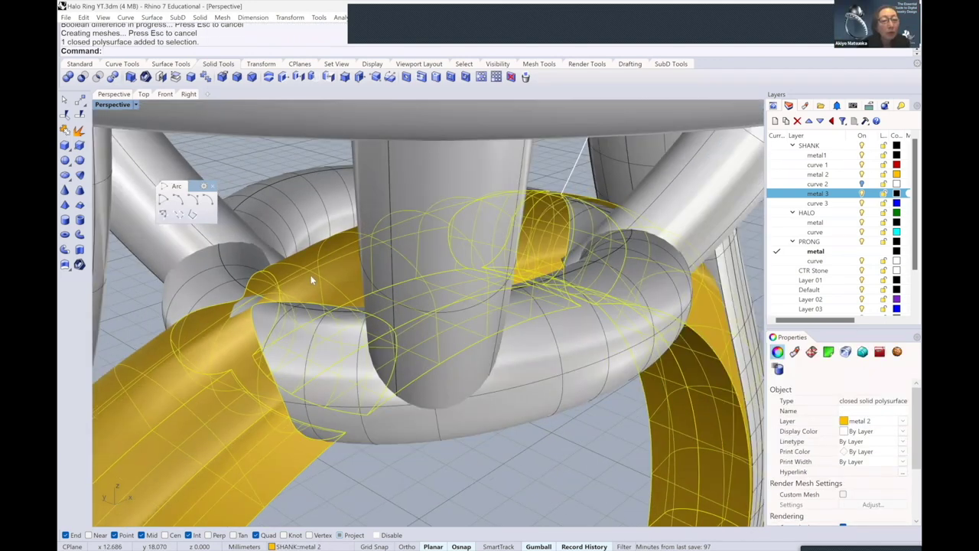
{"action": "scroll", "coordinate": [306, 281], "scroll_direction": "up", "scroll_amount": 3}
{"action": "scroll", "coordinate": [277, 286], "scroll_direction": "up", "scroll_amount": 1}
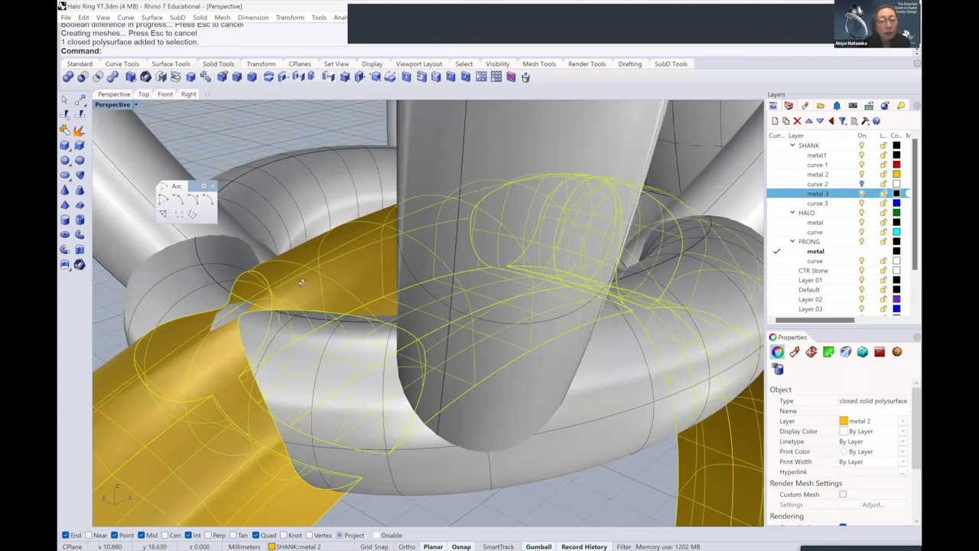
{"action": "right_click_drag", "start_coordinate": [301, 282], "coordinate": [383, 286]}
{"action": "scroll", "coordinate": [351, 274], "scroll_direction": "down", "scroll_amount": 2}
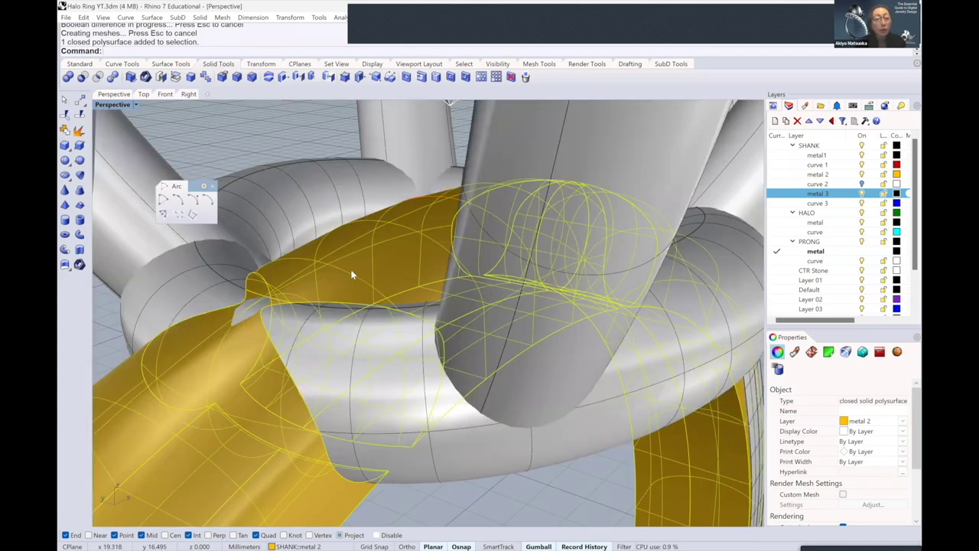
{"action": "key", "text": "Delete"}
{"action": "key", "text": "ctrl+z"}
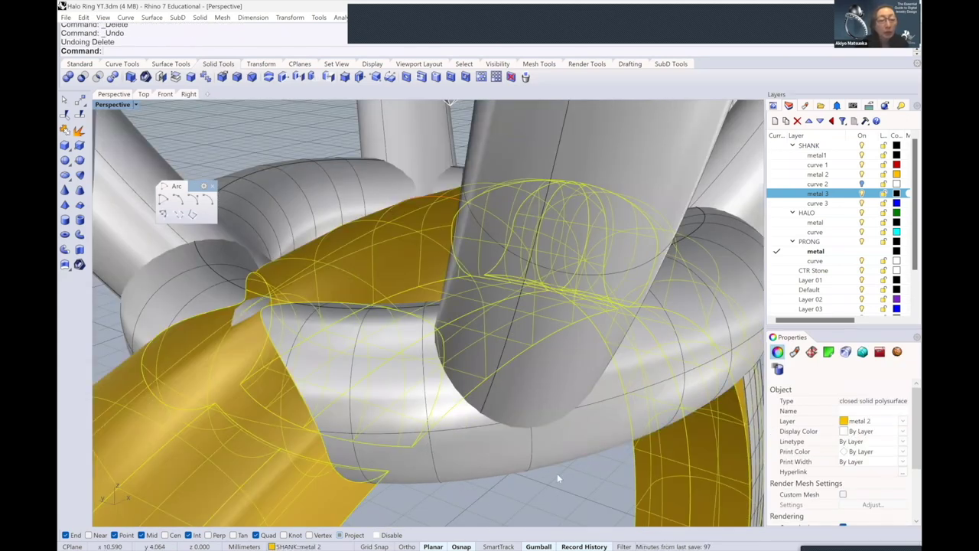
{"action": "left_click", "coordinate": [557, 473]}
{"action": "scroll", "coordinate": [265, 304], "scroll_direction": "up", "scroll_amount": 3}
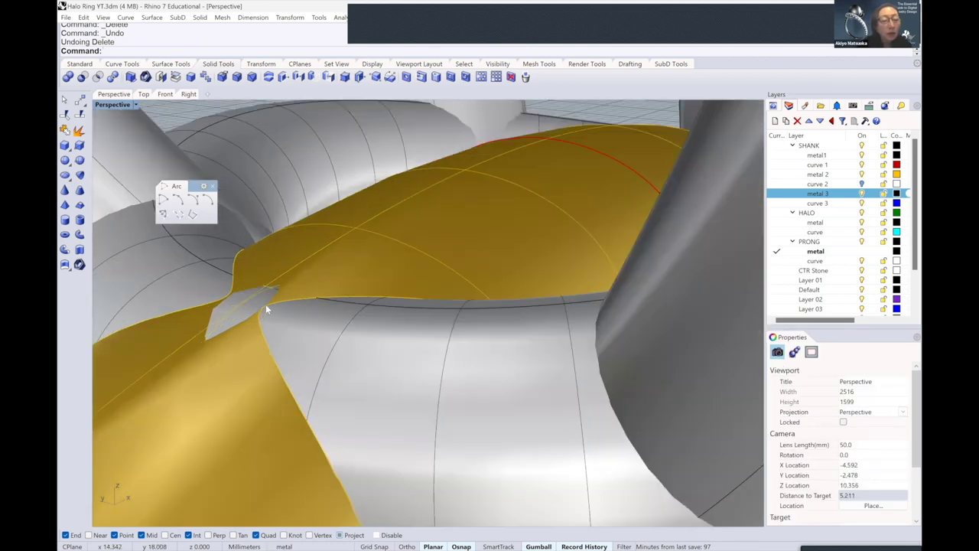
{"action": "scroll", "coordinate": [267, 304], "scroll_direction": "down", "scroll_amount": 2}
{"action": "key", "text": "ctrl+z"}
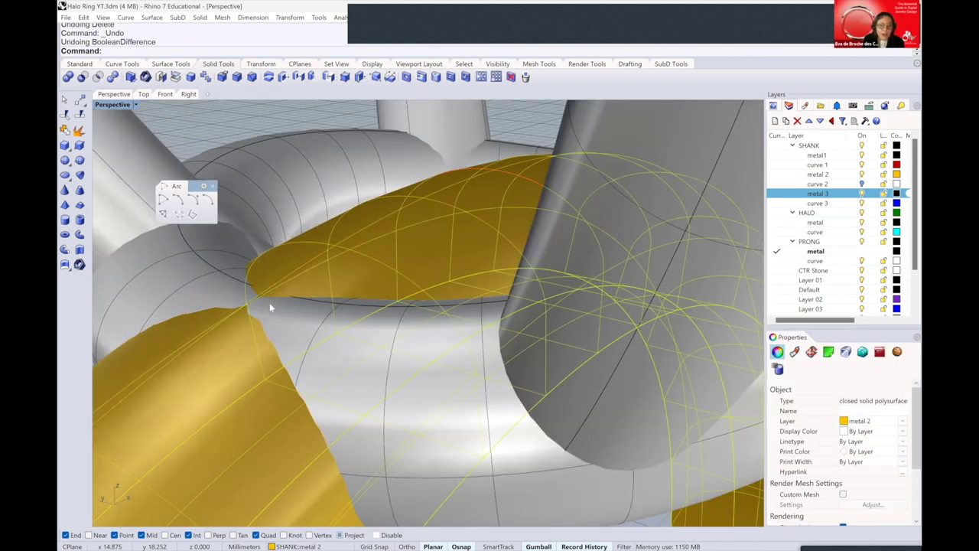
{"action": "scroll", "coordinate": [270, 306], "scroll_direction": "down", "scroll_amount": 2}
{"action": "scroll", "coordinate": [272, 303], "scroll_direction": "up", "scroll_amount": 3}
{"action": "key", "text": "Escape"}
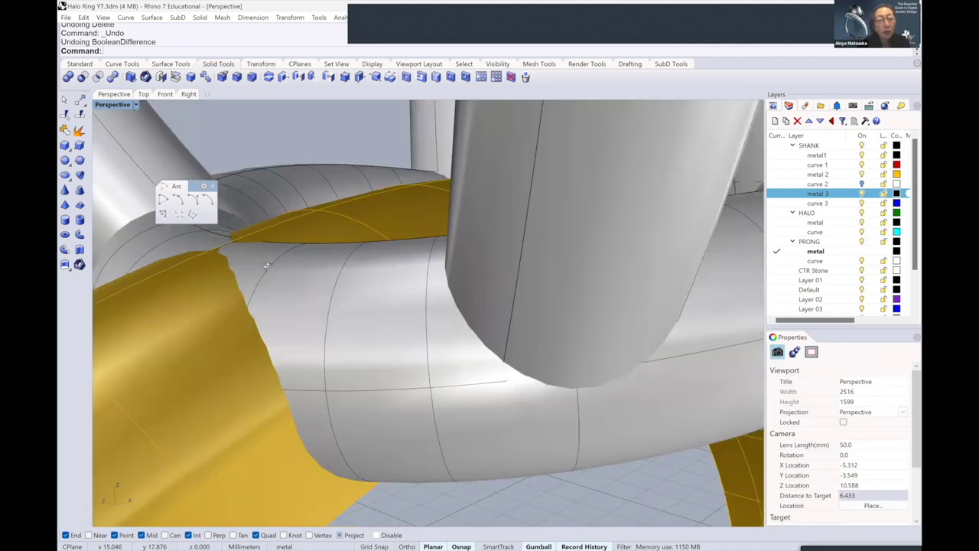
{"action": "scroll", "coordinate": [266, 266], "scroll_direction": "down", "scroll_amount": 1}
{"action": "scroll", "coordinate": [268, 267], "scroll_direction": "down", "scroll_amount": 1}
{"action": "scroll", "coordinate": [279, 297], "scroll_direction": "up", "scroll_amount": 2}
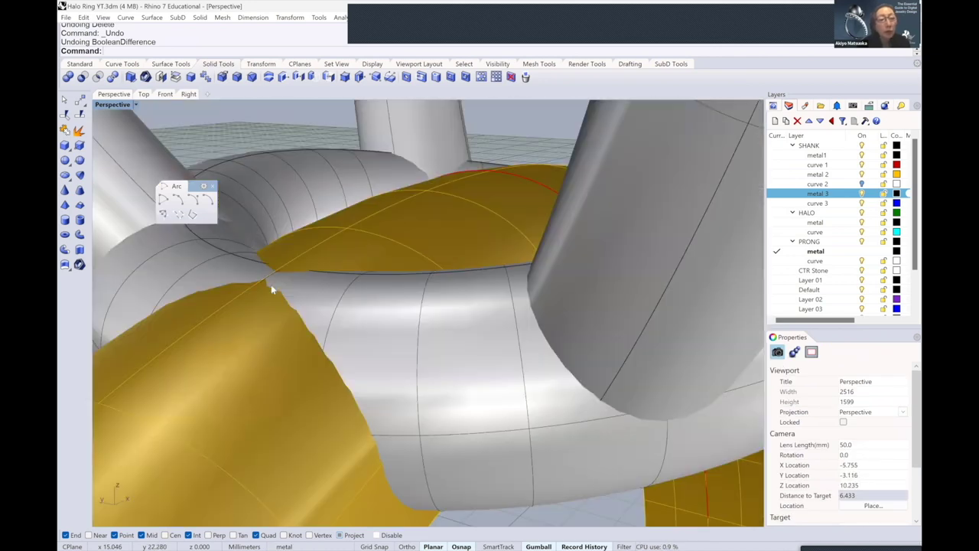
{"action": "scroll", "coordinate": [272, 283], "scroll_direction": "down", "scroll_amount": 1}
{"action": "right_click_drag", "start_coordinate": [273, 283], "coordinate": [438, 282]}
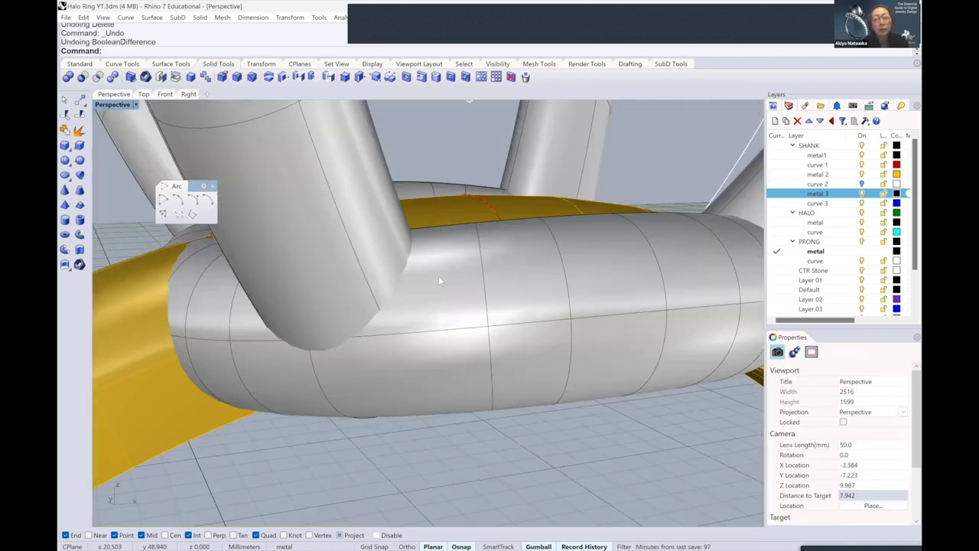
{"action": "scroll", "coordinate": [491, 274], "scroll_direction": "down", "scroll_amount": 2}
{"action": "left_click", "coordinate": [462, 270]}
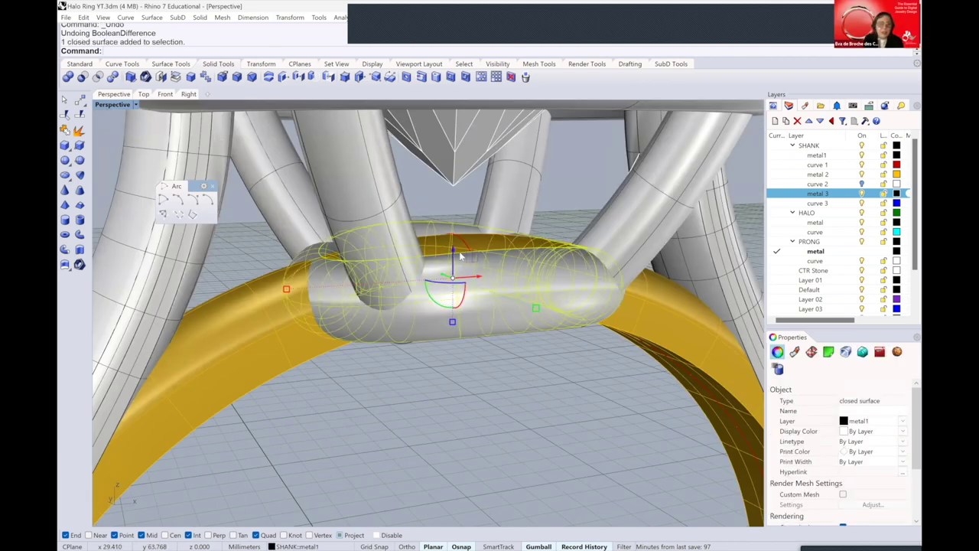
{"action": "left_click_drag", "start_coordinate": [452, 323], "coordinate": [453, 325]}
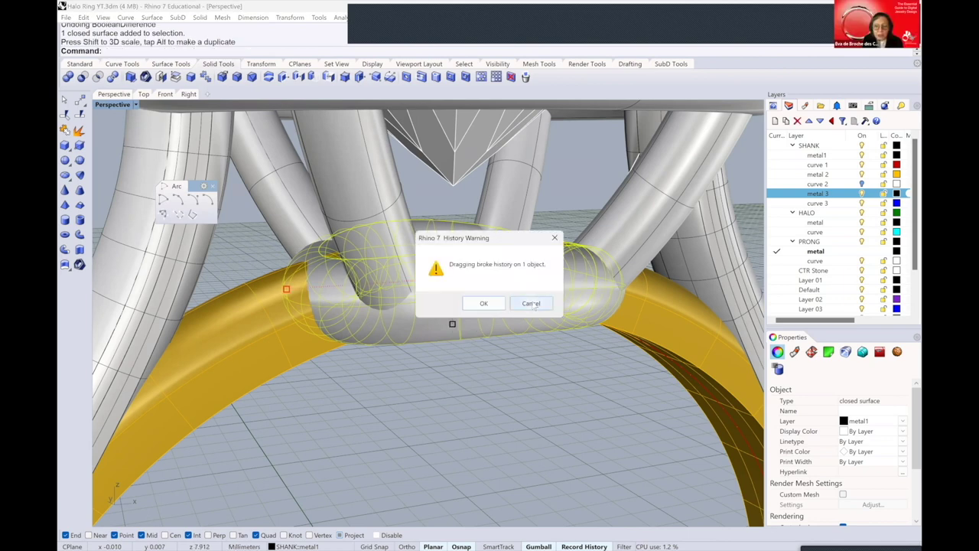
{"action": "left_click", "coordinate": [533, 305]}
{"action": "key", "text": "ctrl+z"}
{"action": "key", "text": "Escape"}
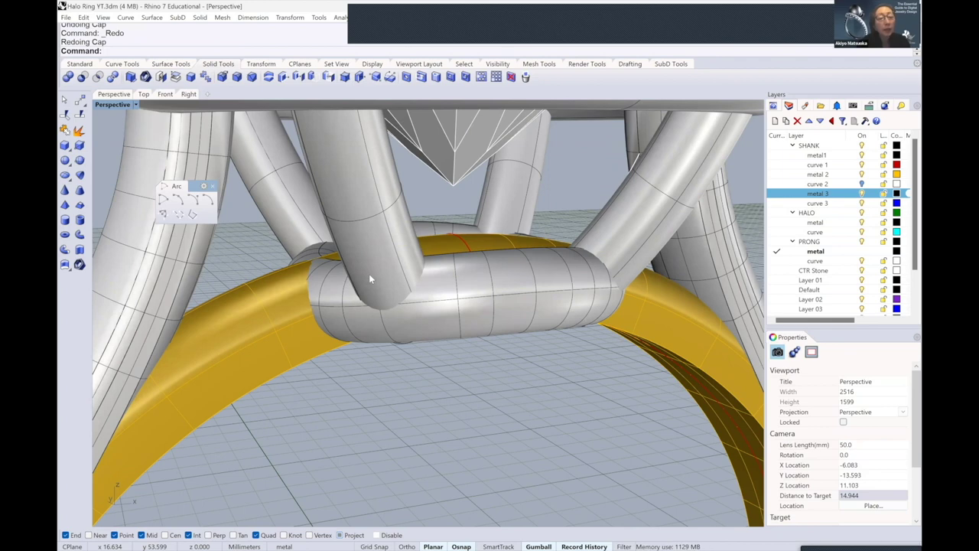
{"action": "key", "text": "ctrl+y"}
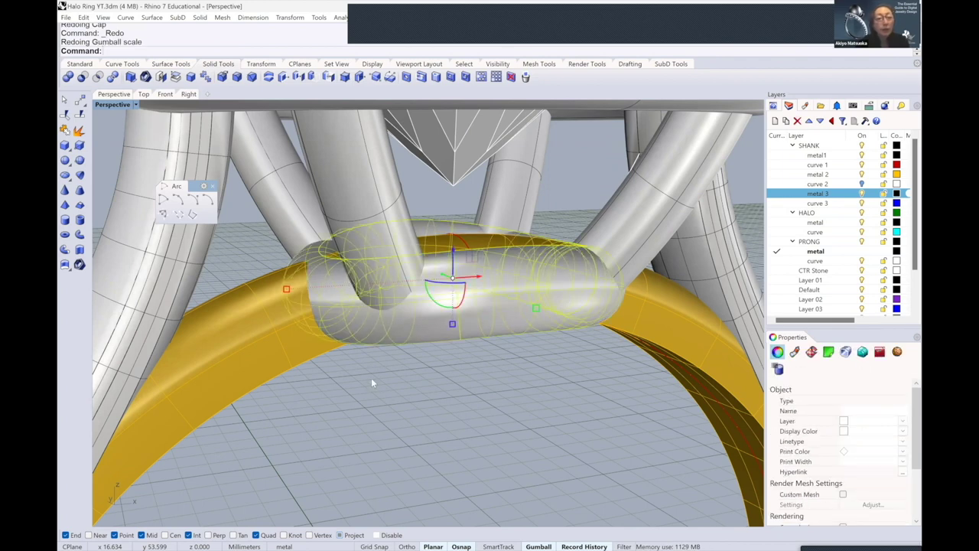
{"action": "key", "text": "Escape"}
{"action": "right_click_drag", "start_coordinate": [385, 287], "coordinate": [210, 286]}
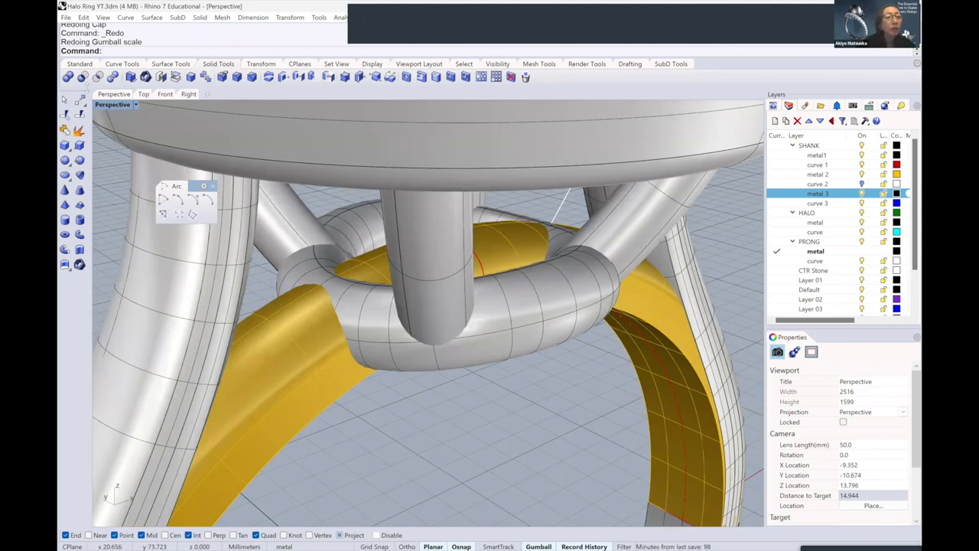
Boolean-difference the halo torus from the gold shank
{"action": "left_click", "coordinate": [82, 76]}
{"action": "left_click", "coordinate": [295, 322]}
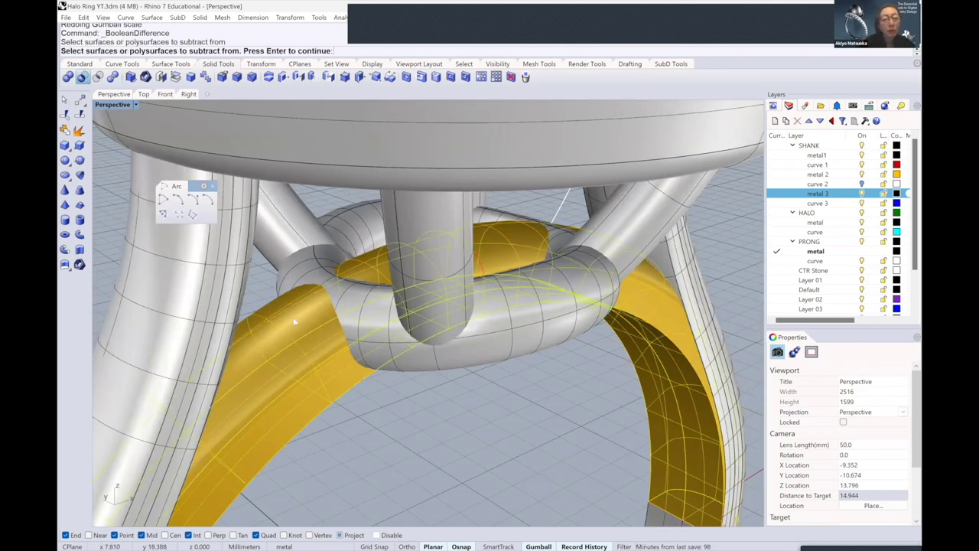
{"action": "key", "text": "Return"}
{"action": "left_click", "coordinate": [358, 310]}
{"action": "key", "text": "Return"}
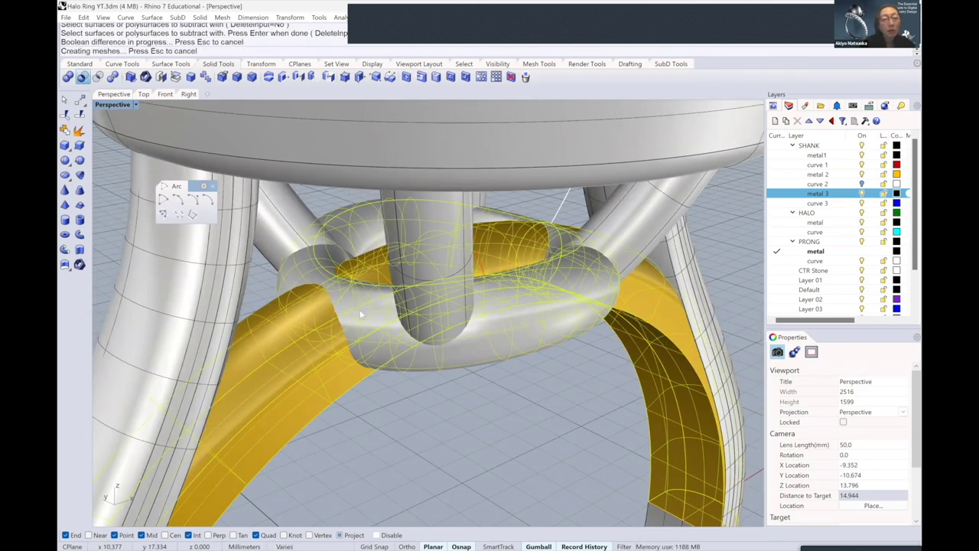
Delete the leftover gold shank piece inside the halo
{"action": "left_click", "coordinate": [358, 264]}
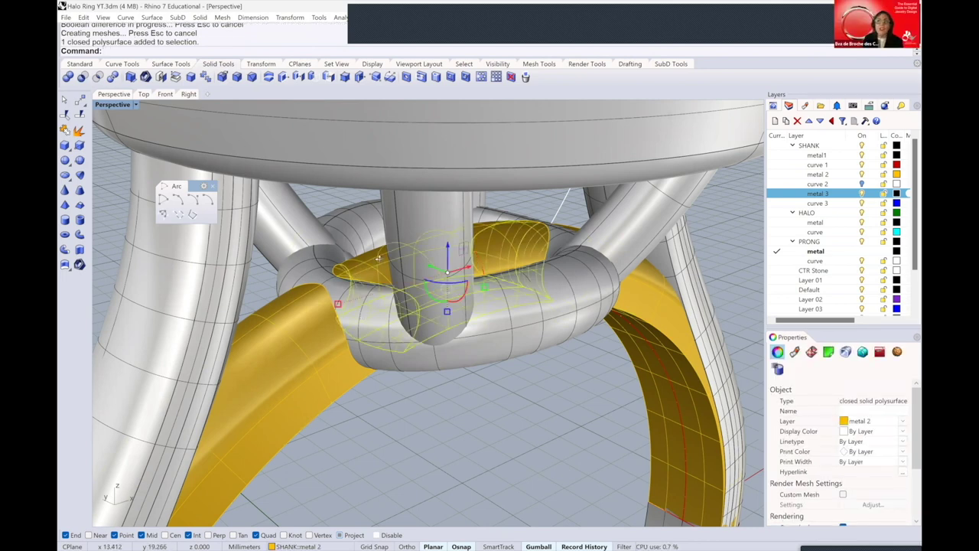
{"action": "key", "text": "Left"}
{"action": "key", "text": "Left"}
{"action": "key", "text": "Left"}
{"action": "key", "text": "Left"}
{"action": "key", "text": "Left"}
{"action": "key", "text": "Left"}
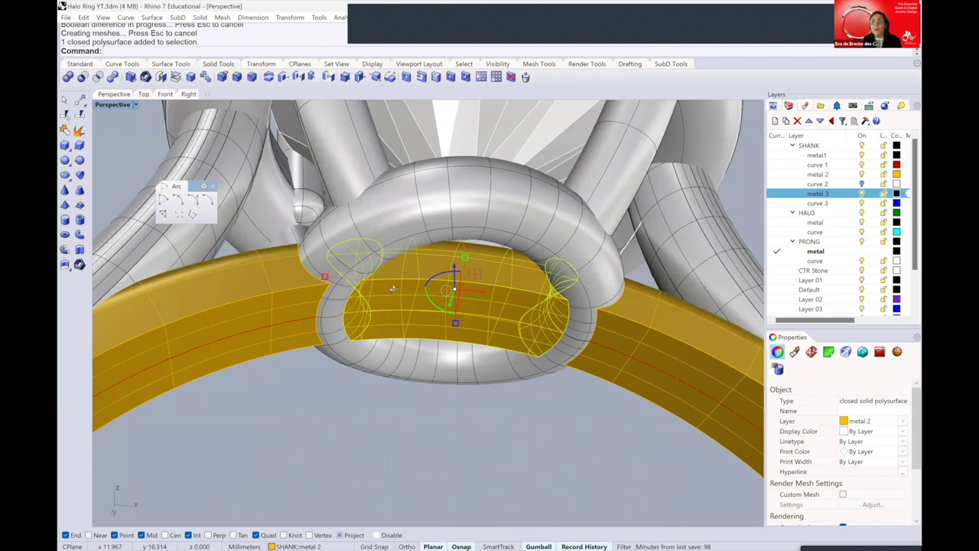
{"action": "key", "text": "Down"}
{"action": "key", "text": "Down"}
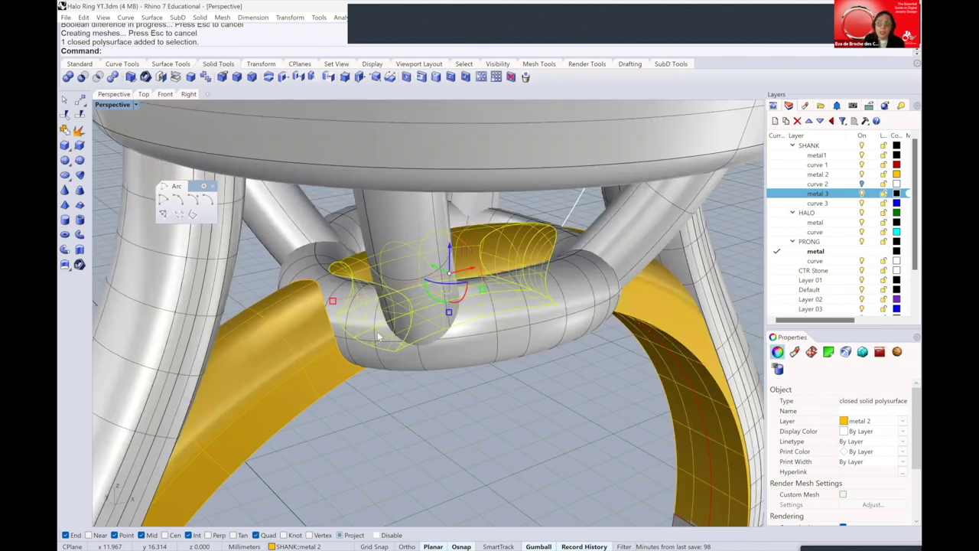
{"action": "key", "text": "Down"}
{"action": "key", "text": "Down"}
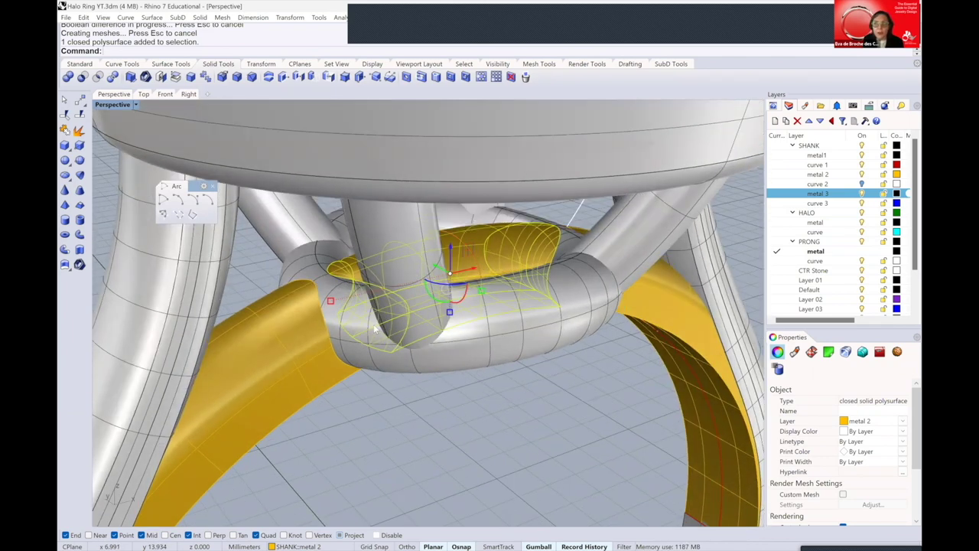
{"action": "key", "text": "Down"}
{"action": "key", "text": "Delete"}
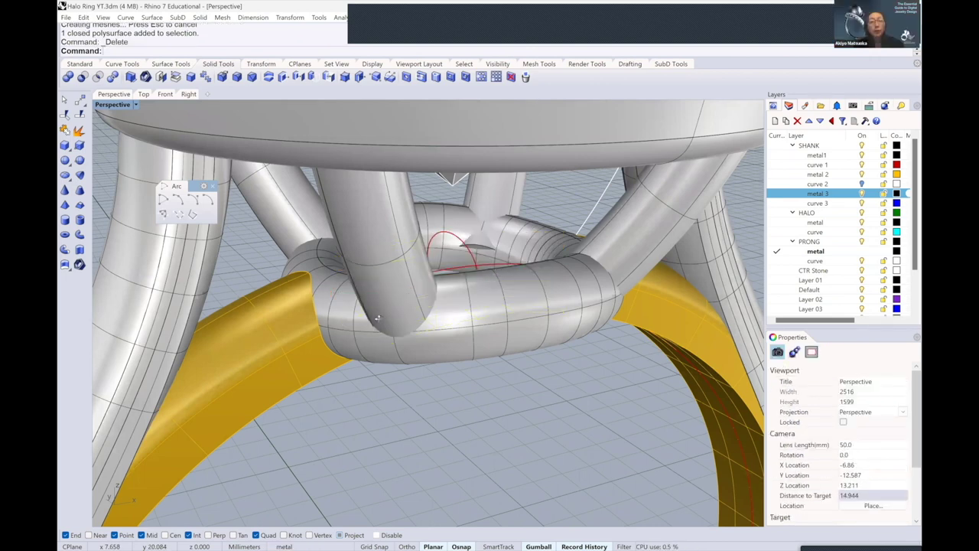
{"action": "key", "text": "Down"}
{"action": "key", "text": "Down"}
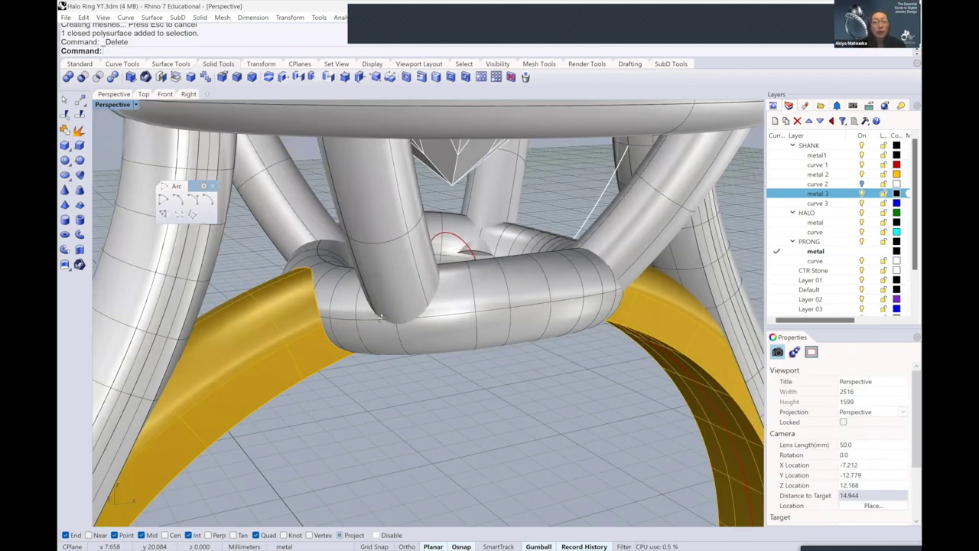
{"action": "key", "text": "Down"}
{"action": "key", "text": "Left"}
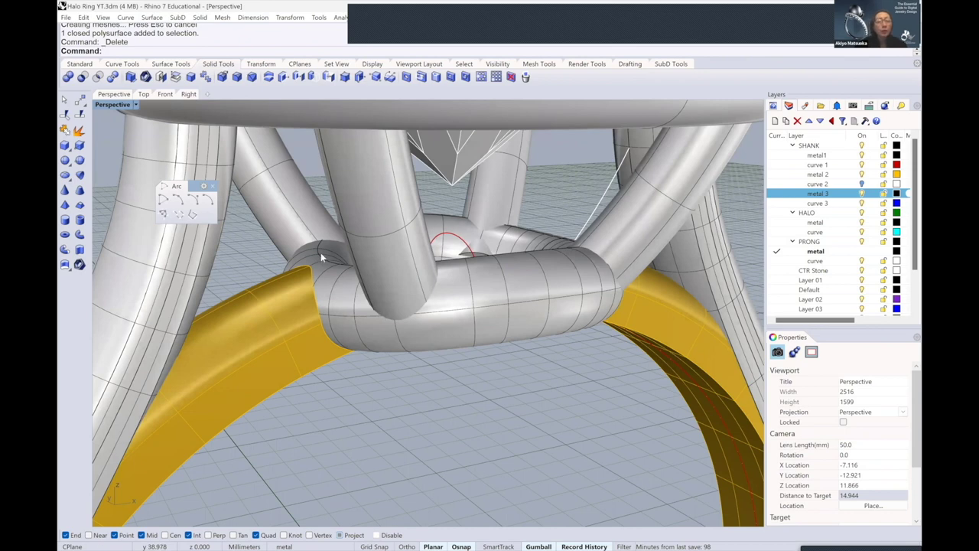
{"action": "scroll", "coordinate": [321, 252], "scroll_direction": "up", "scroll_amount": 2}
{"action": "scroll", "coordinate": [322, 253], "scroll_direction": "down", "scroll_amount": 2}
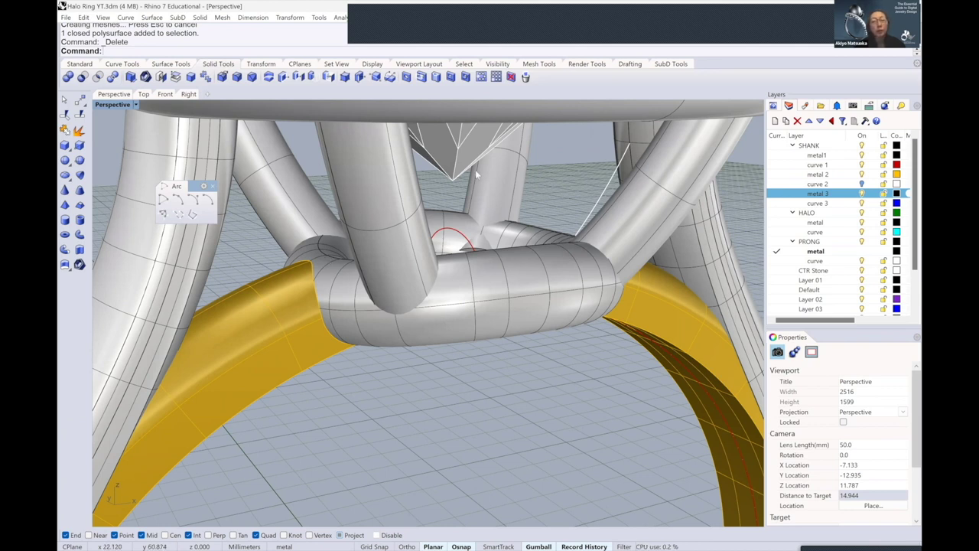
{"action": "right_click_drag", "start_coordinate": [492, 237], "coordinate": [496, 237]}
{"action": "scroll", "coordinate": [345, 240], "scroll_direction": "up", "scroll_amount": 2}
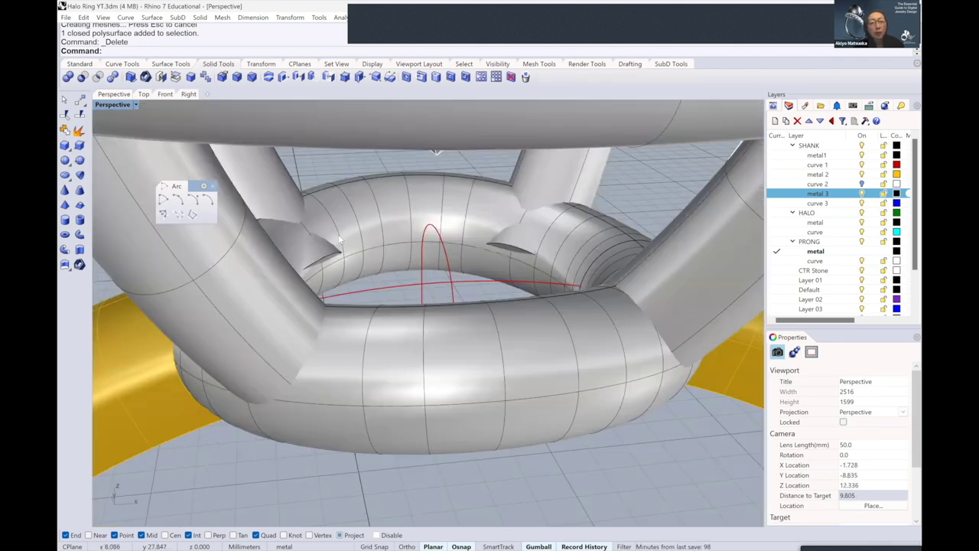
{"action": "scroll", "coordinate": [345, 241], "scroll_direction": "up", "scroll_amount": 2}
{"action": "scroll", "coordinate": [345, 240], "scroll_direction": "up", "scroll_amount": 2}
{"action": "scroll", "coordinate": [341, 242], "scroll_direction": "up", "scroll_amount": 2}
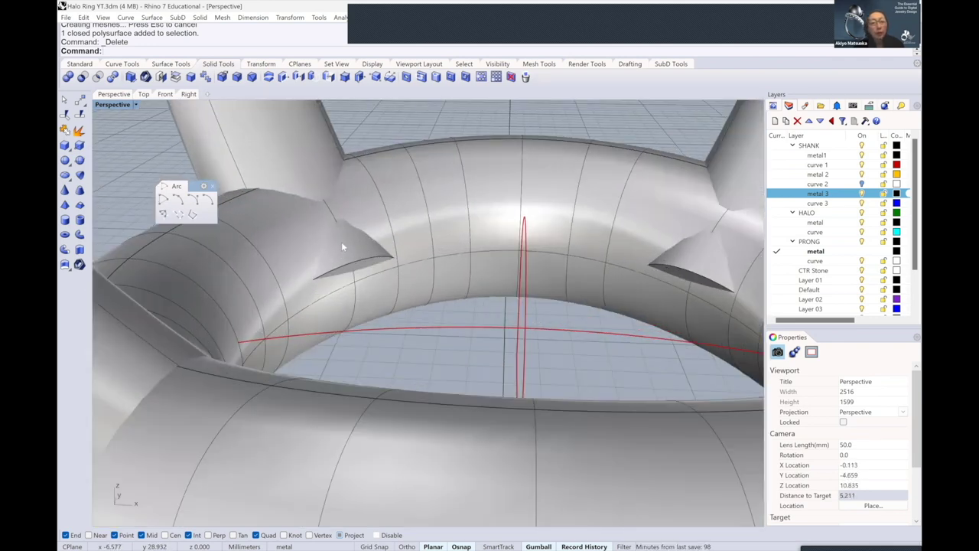
{"action": "scroll", "coordinate": [355, 240], "scroll_direction": "down", "scroll_amount": 2}
{"action": "scroll", "coordinate": [354, 240], "scroll_direction": "down", "scroll_amount": 1}
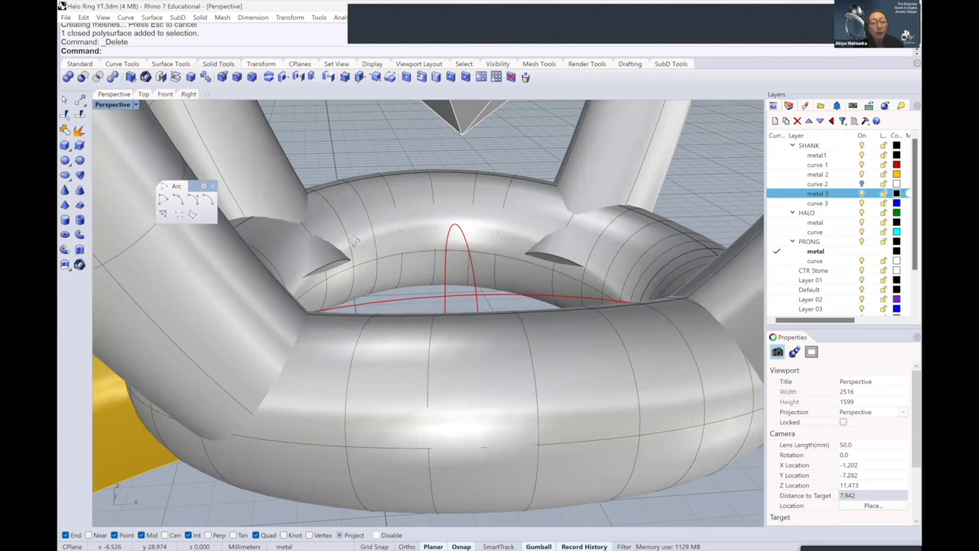
{"action": "scroll", "coordinate": [327, 251], "scroll_direction": "up", "scroll_amount": 1}
{"action": "scroll", "coordinate": [327, 249], "scroll_direction": "up", "scroll_amount": 2}
{"action": "scroll", "coordinate": [535, 242], "scroll_direction": "down", "scroll_amount": 5}
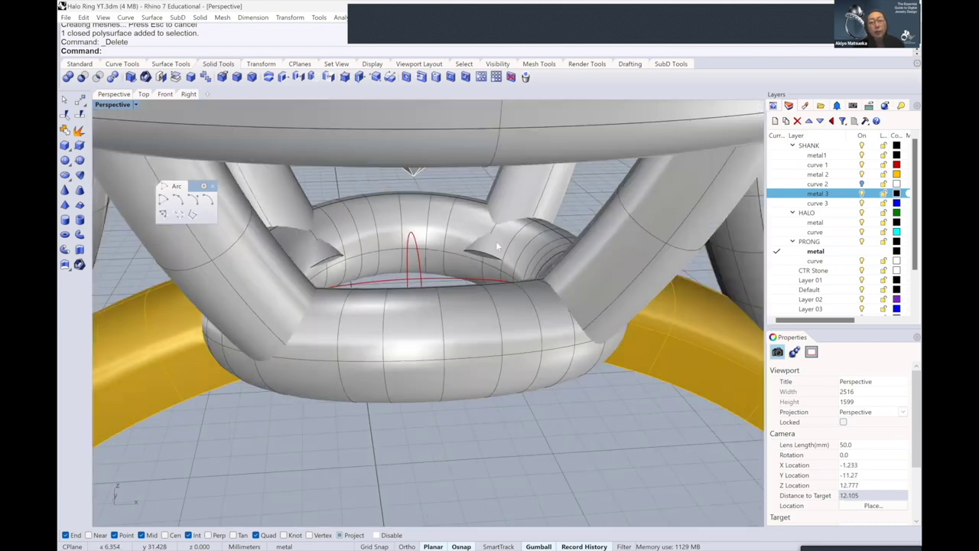
{"action": "scroll", "coordinate": [494, 239], "scroll_direction": "up", "scroll_amount": 1}
{"action": "scroll", "coordinate": [485, 244], "scroll_direction": "up", "scroll_amount": 1}
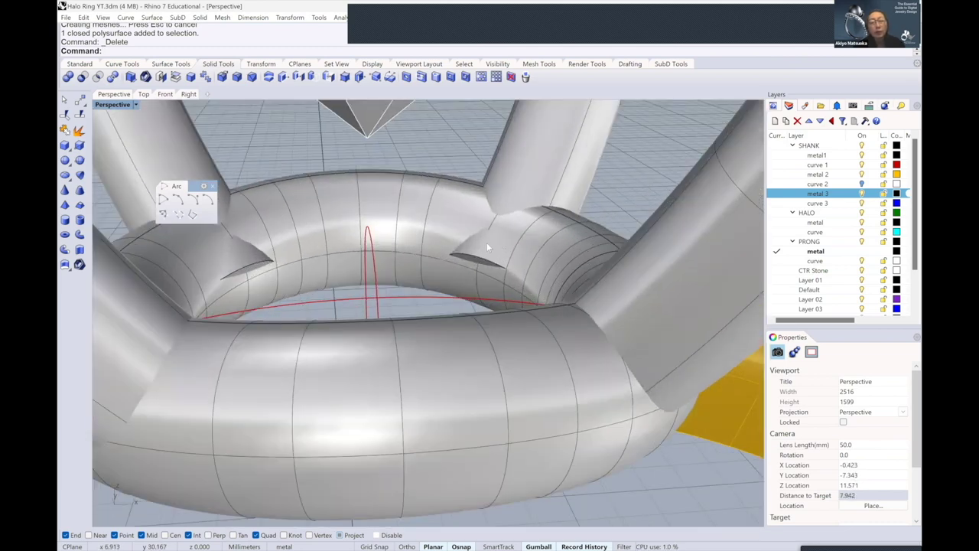
{"action": "scroll", "coordinate": [486, 242], "scroll_direction": "up", "scroll_amount": 1}
{"action": "scroll", "coordinate": [487, 242], "scroll_direction": "down", "scroll_amount": 2}
{"action": "scroll", "coordinate": [291, 241], "scroll_direction": "down", "scroll_amount": 1}
{"action": "scroll", "coordinate": [290, 243], "scroll_direction": "up", "scroll_amount": 1}
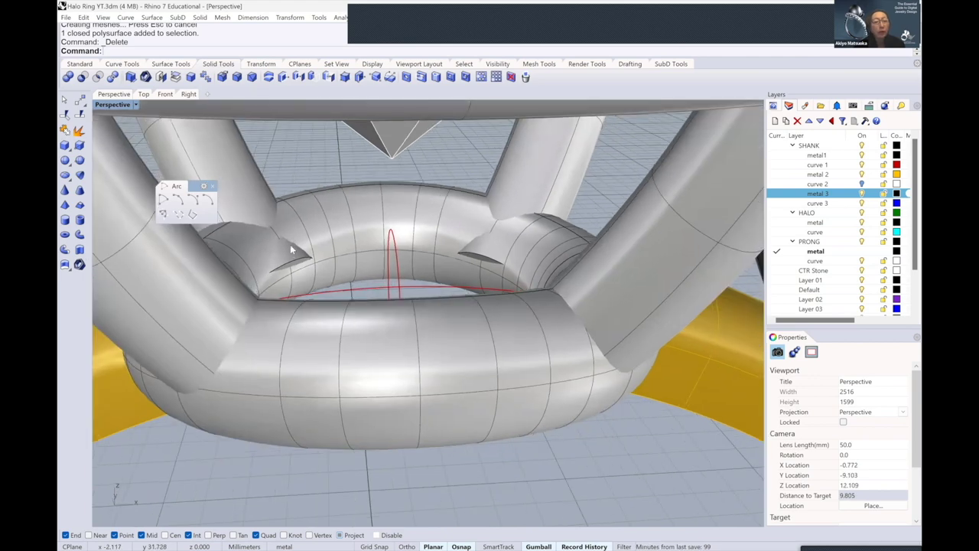
{"action": "scroll", "coordinate": [290, 244], "scroll_direction": "up", "scroll_amount": 1}
{"action": "scroll", "coordinate": [290, 249], "scroll_direction": "up", "scroll_amount": 1}
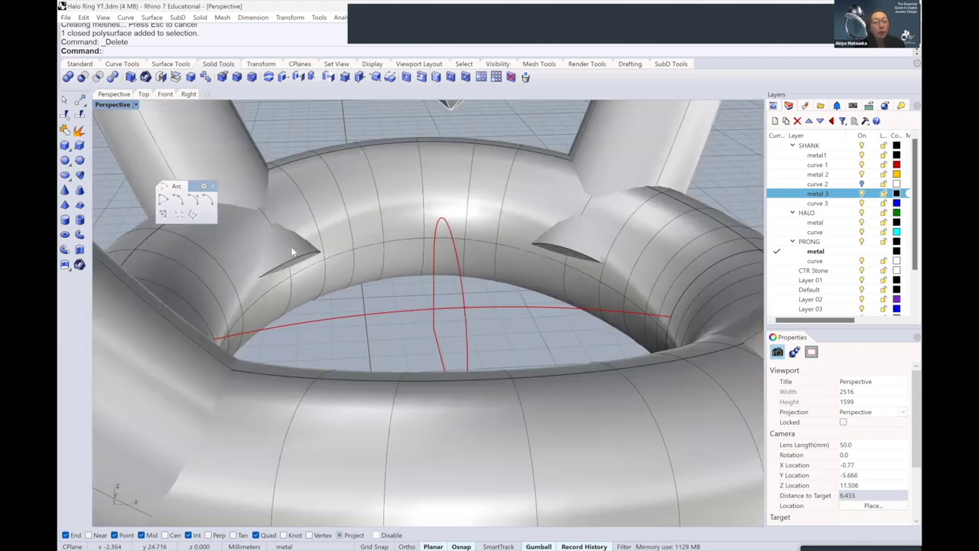
{"action": "scroll", "coordinate": [245, 213], "scroll_direction": "up", "scroll_amount": 2}
{"action": "scroll", "coordinate": [320, 217], "scroll_direction": "up", "scroll_amount": 1}
{"action": "scroll", "coordinate": [319, 218], "scroll_direction": "down", "scroll_amount": 8}
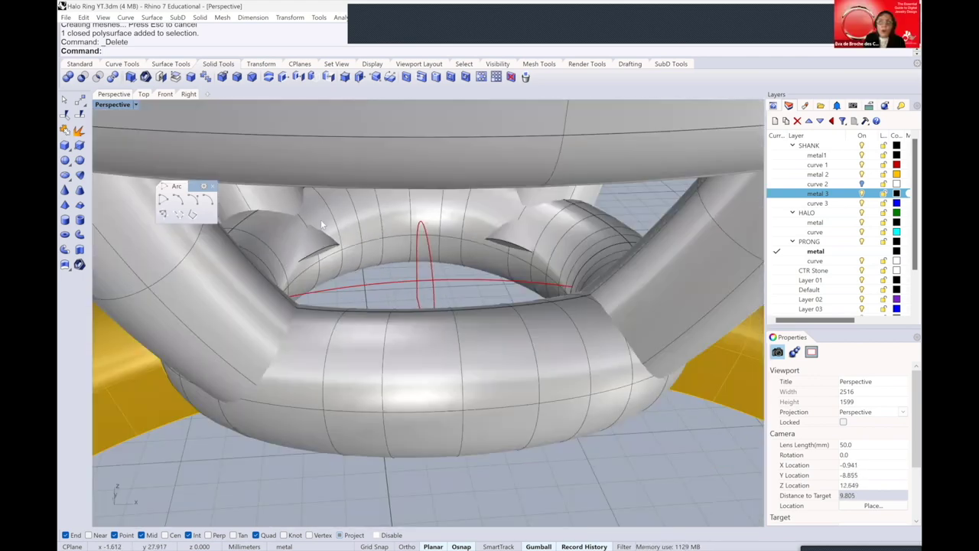
{"action": "scroll", "coordinate": [347, 237], "scroll_direction": "down", "scroll_amount": 1}
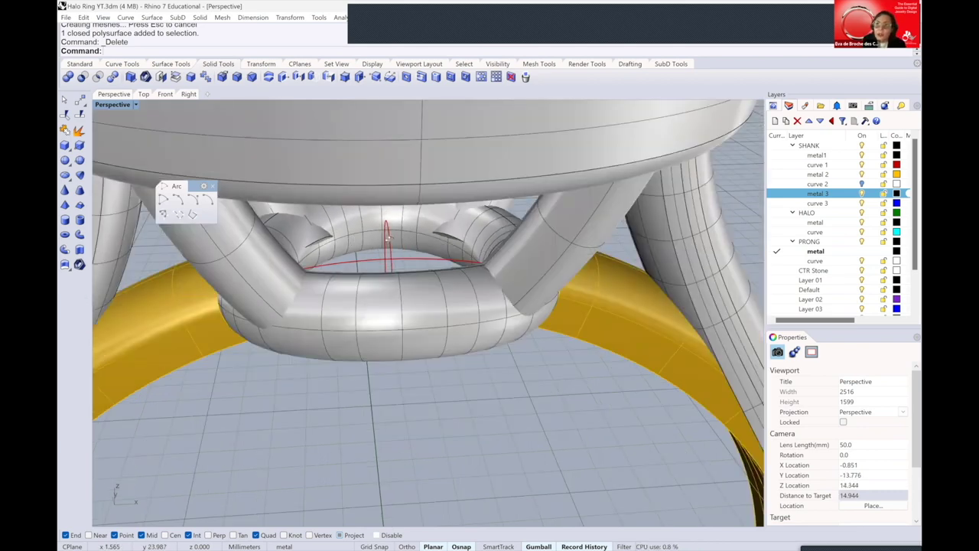
{"action": "right_click_drag", "start_coordinate": [386, 243], "coordinate": [402, 256]}
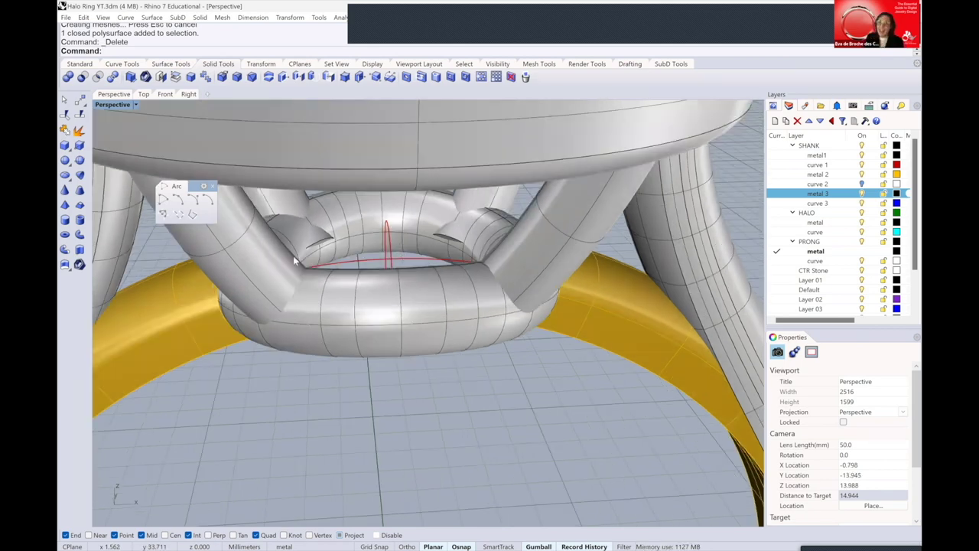
{"action": "scroll", "coordinate": [303, 241], "scroll_direction": "up", "scroll_amount": 2}
{"action": "scroll", "coordinate": [314, 225], "scroll_direction": "up", "scroll_amount": 2}
{"action": "scroll", "coordinate": [318, 220], "scroll_direction": "up", "scroll_amount": 2}
{"action": "scroll", "coordinate": [323, 216], "scroll_direction": "up", "scroll_amount": 1}
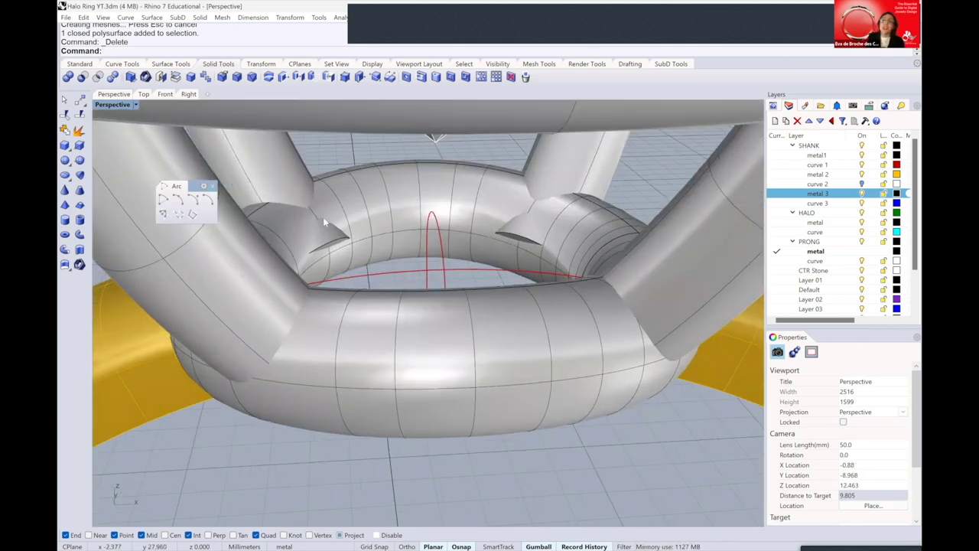
{"action": "right_click_drag", "start_coordinate": [323, 216], "coordinate": [295, 253]}
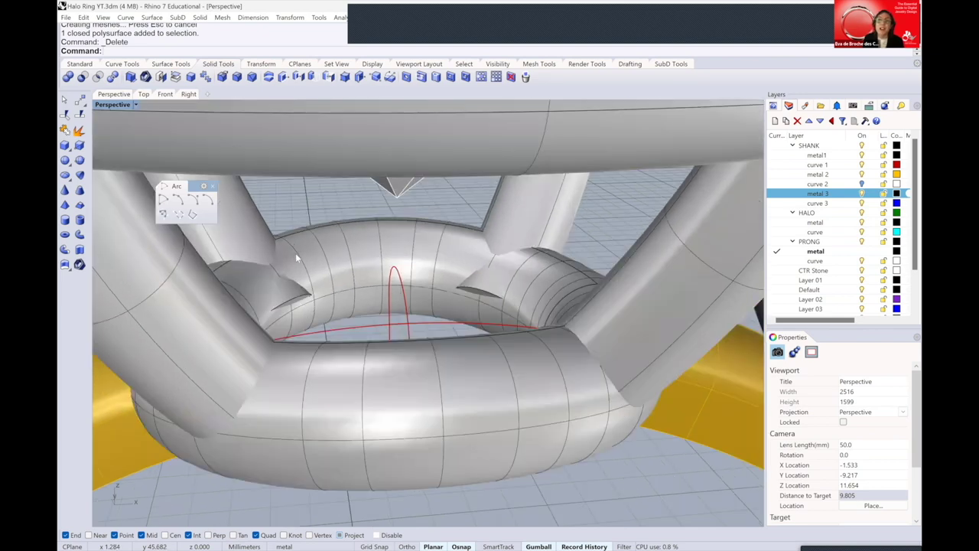
{"action": "scroll", "coordinate": [296, 253], "scroll_direction": "up", "scroll_amount": 3}
{"action": "scroll", "coordinate": [296, 254], "scroll_direction": "up", "scroll_amount": 4}
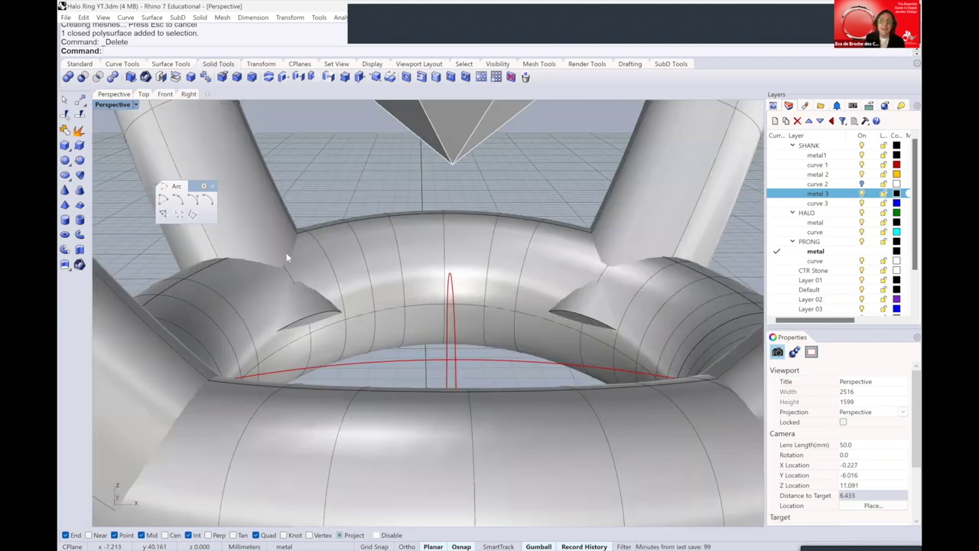
{"action": "scroll", "coordinate": [288, 261], "scroll_direction": "up", "scroll_amount": 2}
{"action": "scroll", "coordinate": [290, 291], "scroll_direction": "up", "scroll_amount": 3}
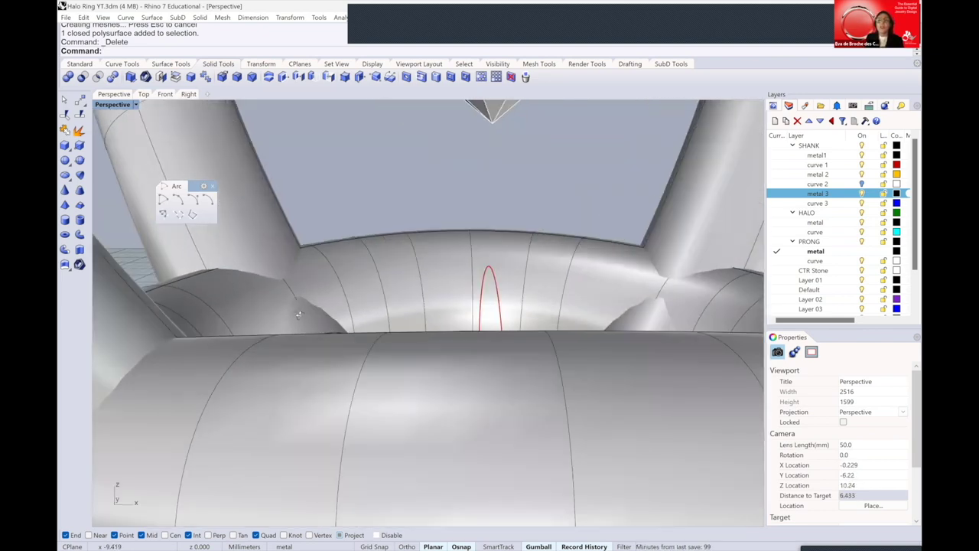
{"action": "scroll", "coordinate": [298, 306], "scroll_direction": "up", "scroll_amount": 3}
{"action": "scroll", "coordinate": [305, 316], "scroll_direction": "up", "scroll_amount": 2}
{"action": "key", "text": "Down"}
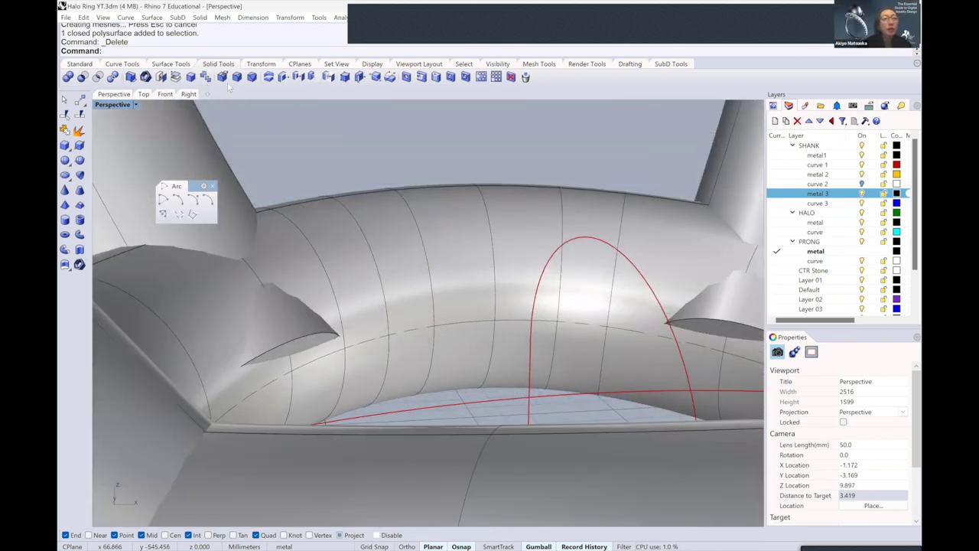
Fillet the prong fin's edge with a 0.4 radius
{"action": "left_click", "coordinate": [238, 79]}
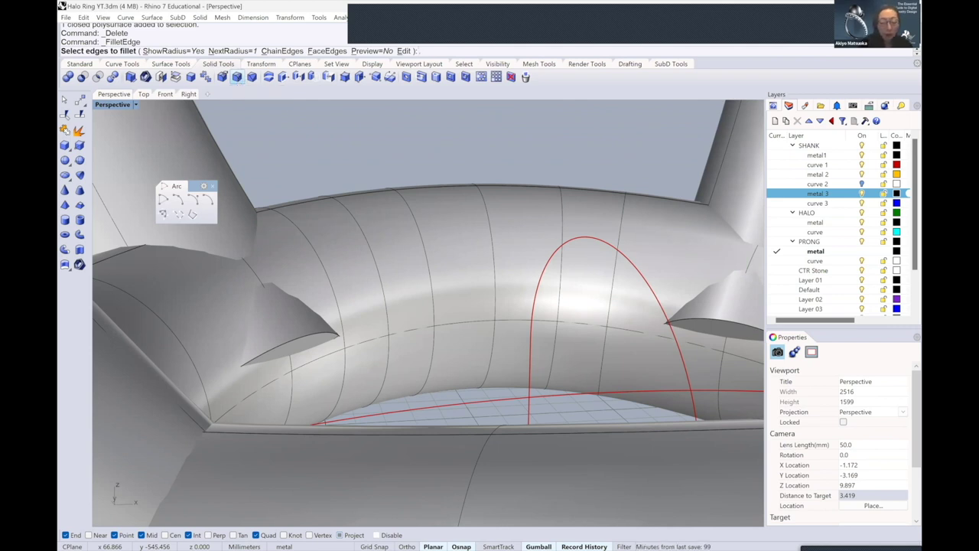
{"action": "type", "text": "0.4"}
{"action": "key", "text": "Return"}
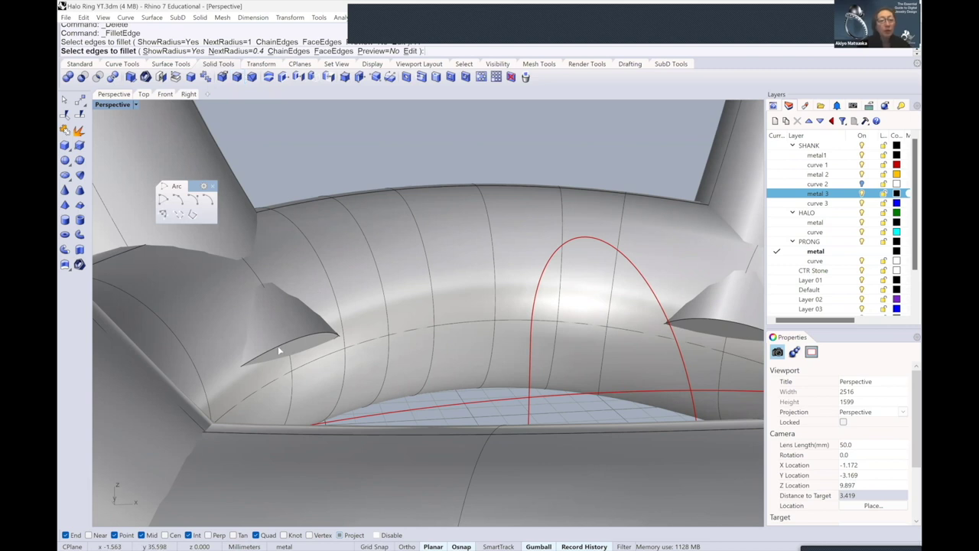
{"action": "left_click", "coordinate": [279, 350]}
{"action": "key", "text": "Return"}
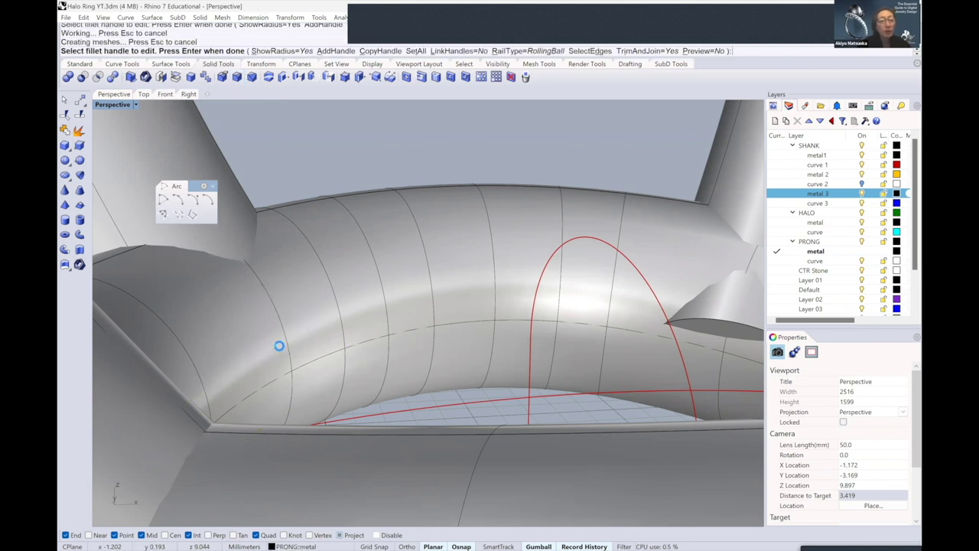
{"action": "key", "text": "Return"}
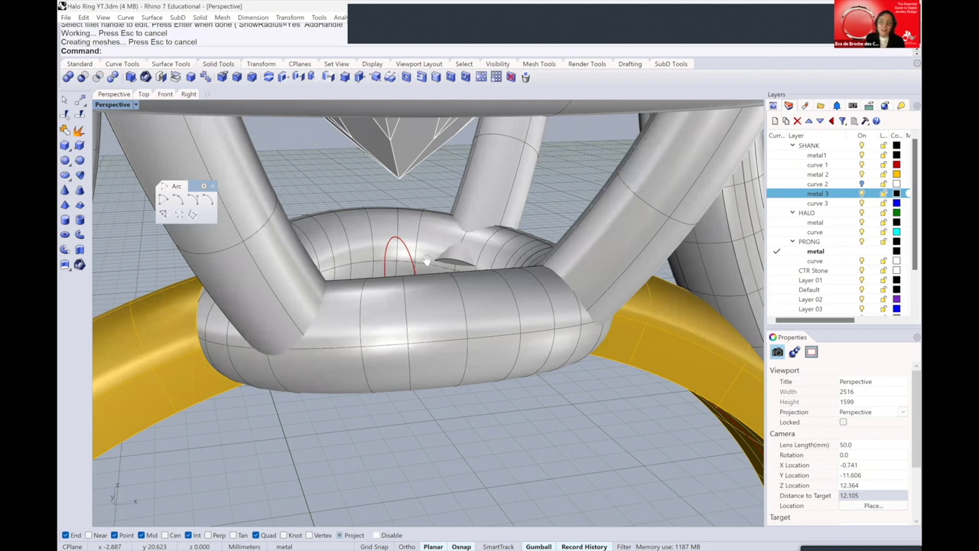
{"action": "scroll", "coordinate": [375, 286], "scroll_direction": "up", "scroll_amount": 1}
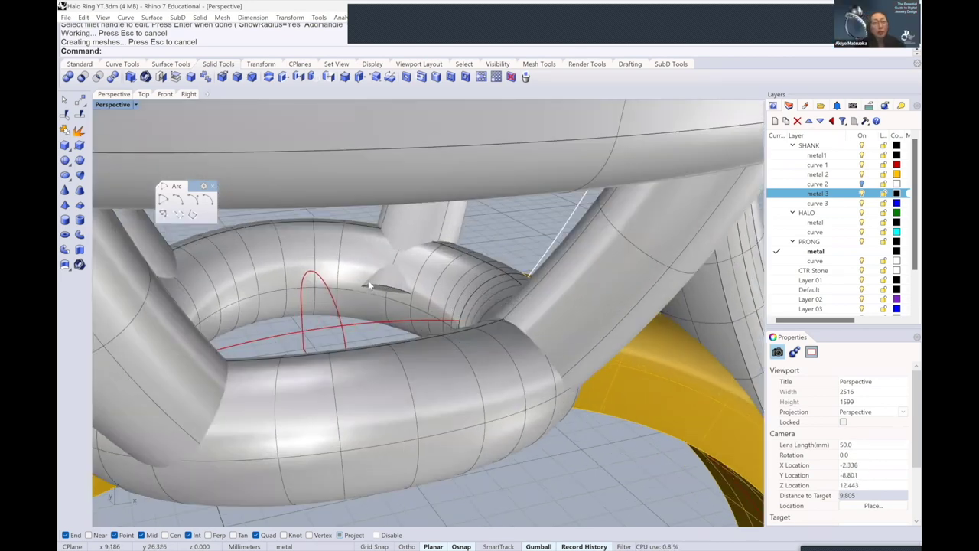
{"action": "scroll", "coordinate": [357, 282], "scroll_direction": "up", "scroll_amount": 1}
{"action": "key", "text": "Left"}
{"action": "key", "text": "Left"}
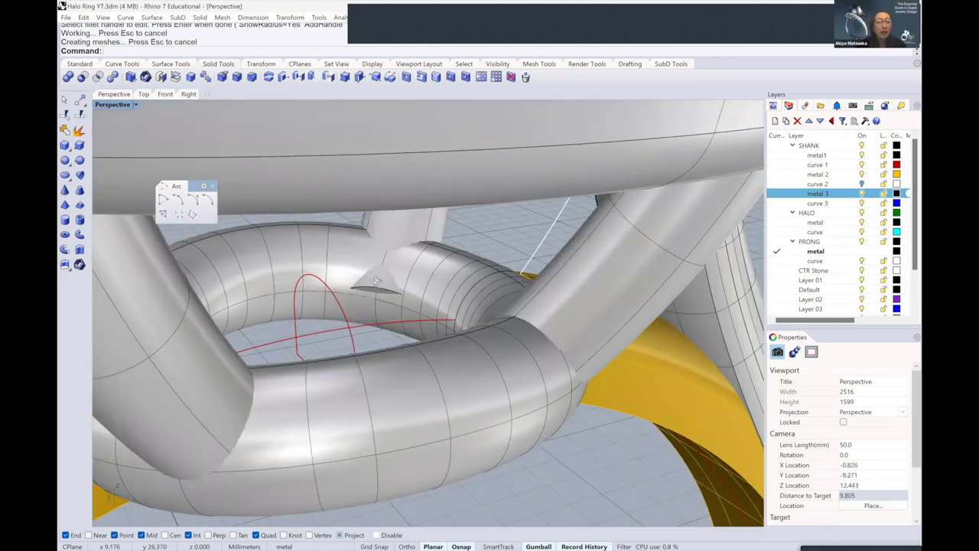
{"action": "key", "text": "Left"}
{"action": "scroll", "coordinate": [370, 282], "scroll_direction": "up", "scroll_amount": 1}
{"action": "scroll", "coordinate": [372, 281], "scroll_direction": "up", "scroll_amount": 1}
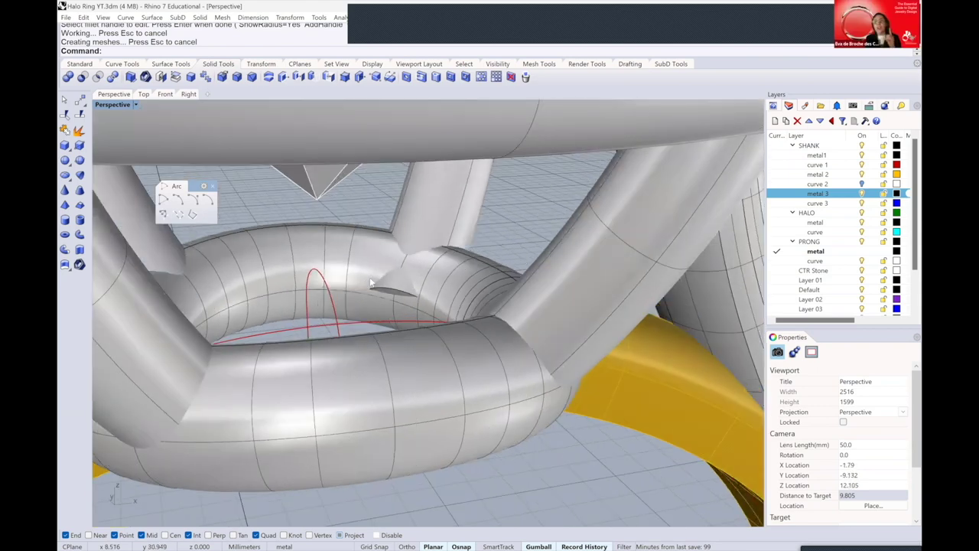
{"action": "scroll", "coordinate": [375, 280], "scroll_direction": "up", "scroll_amount": 2}
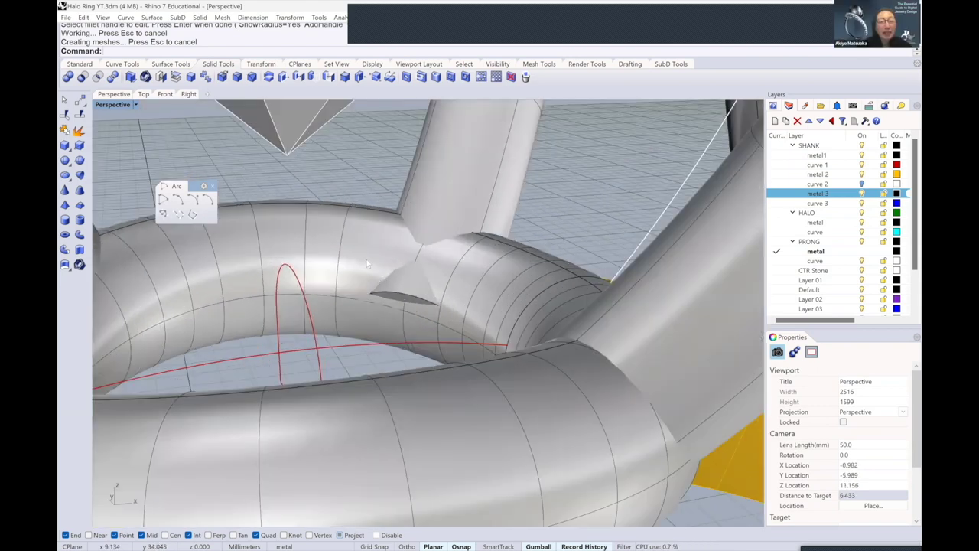
{"action": "scroll", "coordinate": [367, 264], "scroll_direction": "down", "scroll_amount": 2}
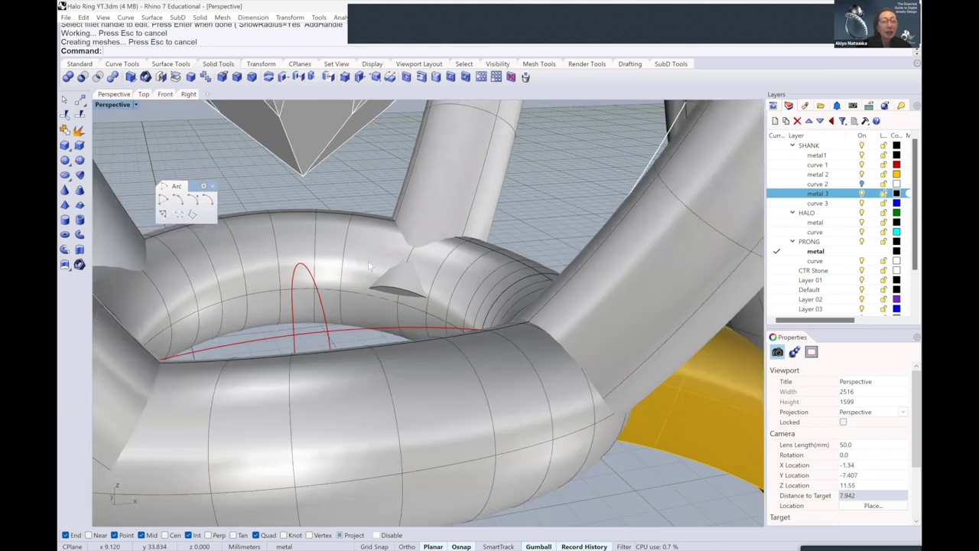
{"action": "right_click_drag", "start_coordinate": [376, 260], "coordinate": [393, 274]}
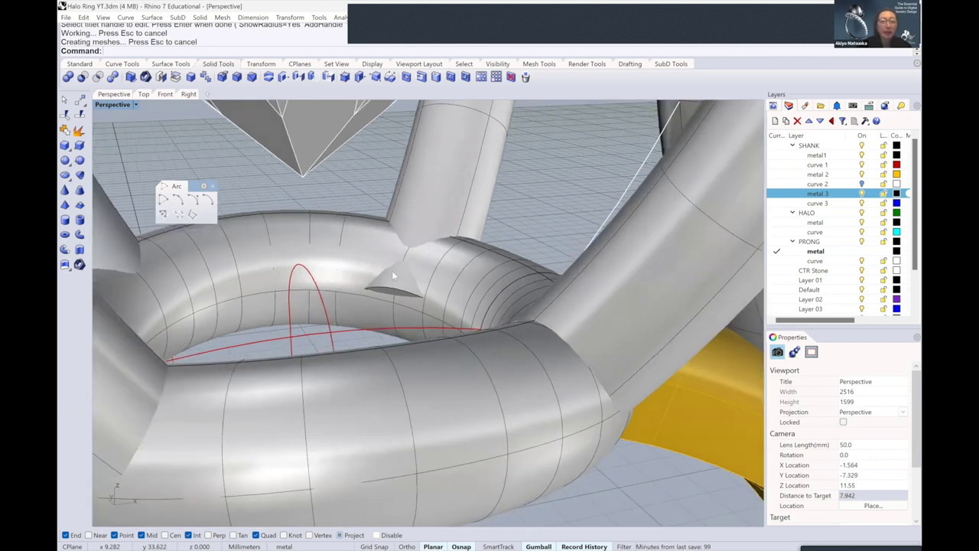
{"action": "scroll", "coordinate": [392, 272], "scroll_direction": "up", "scroll_amount": 1}
{"action": "scroll", "coordinate": [391, 272], "scroll_direction": "up", "scroll_amount": 2}
{"action": "scroll", "coordinate": [384, 275], "scroll_direction": "up", "scroll_amount": 1}
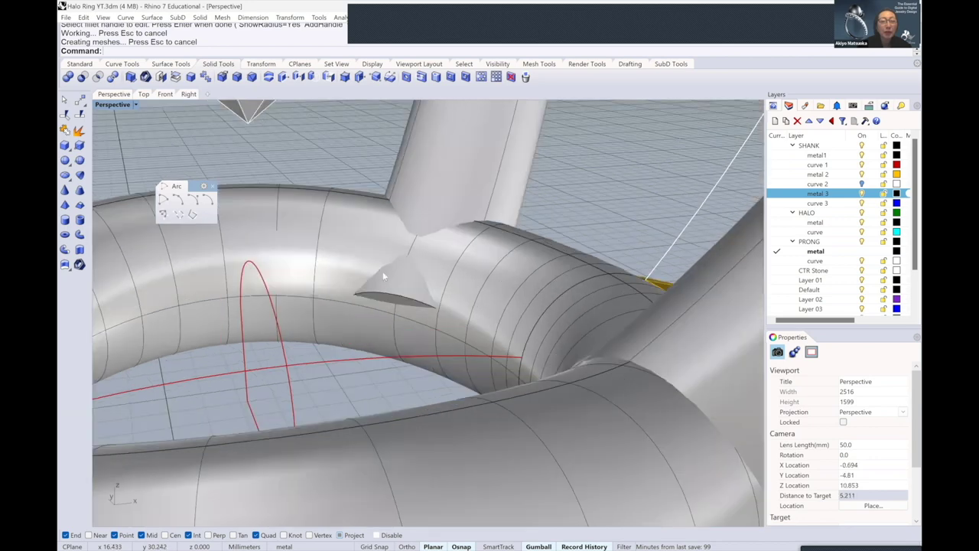
{"action": "scroll", "coordinate": [388, 301], "scroll_direction": "up", "scroll_amount": 2}
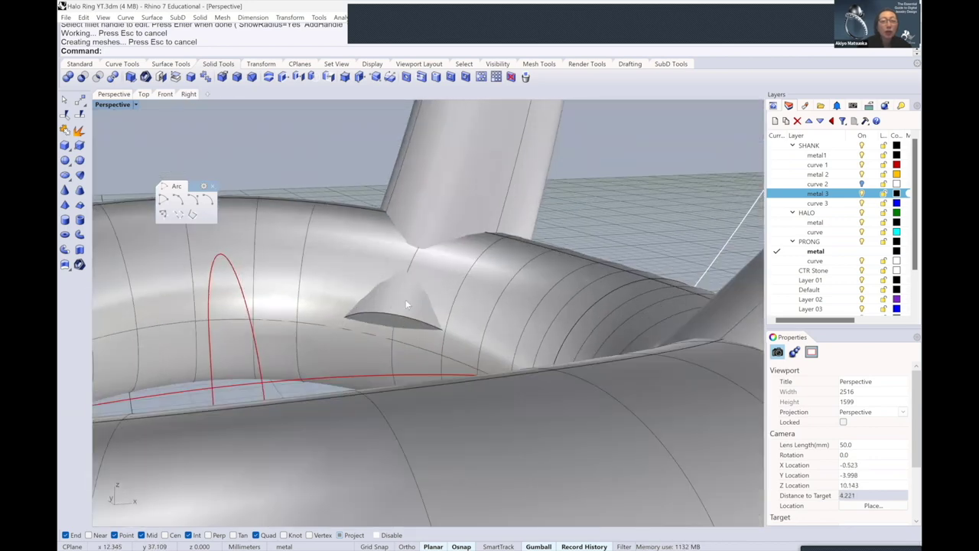
Apply a 0.4 fillet to the edge at the cone's opening
{"action": "key", "text": "Return"}
{"action": "left_click", "coordinate": [383, 313]}
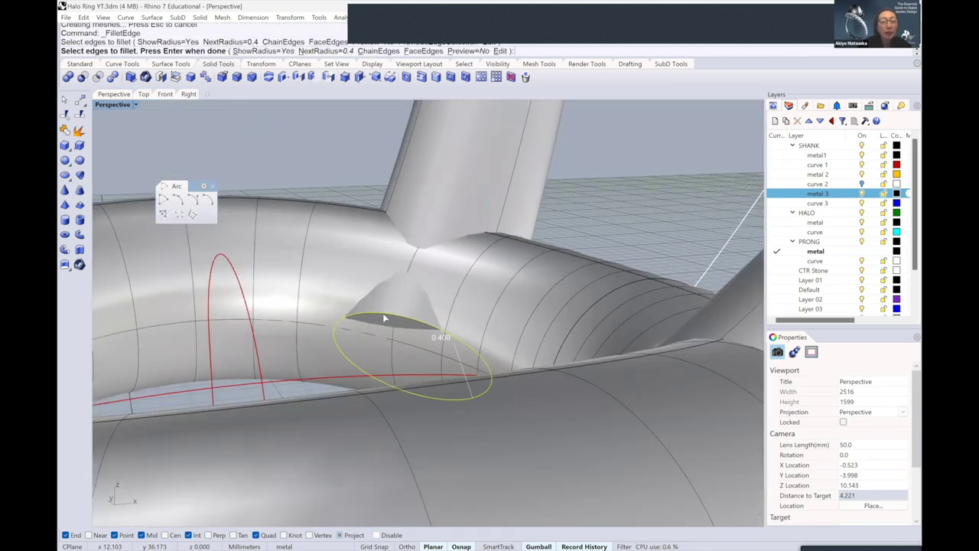
{"action": "key", "text": "Return"}
{"action": "key", "text": "Return"}
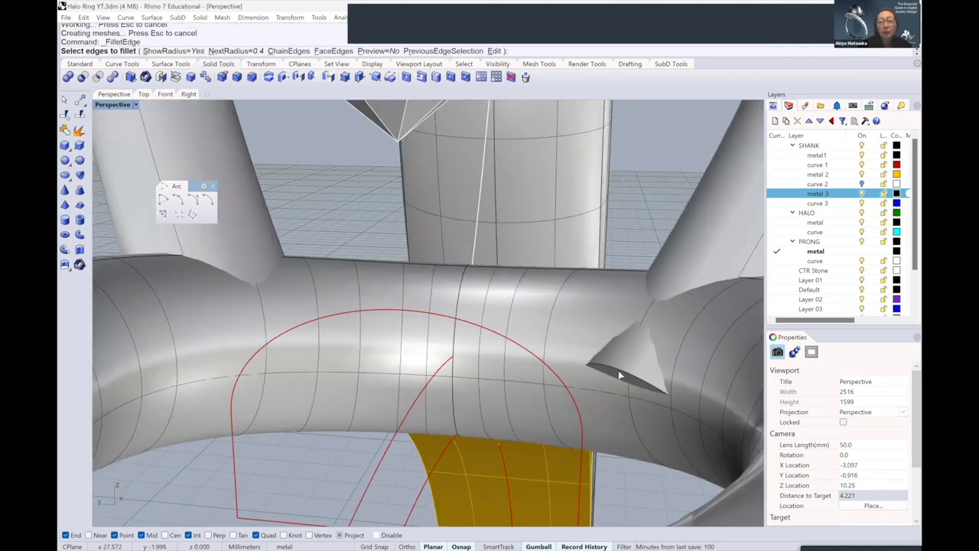
{"action": "left_click", "coordinate": [620, 375]}
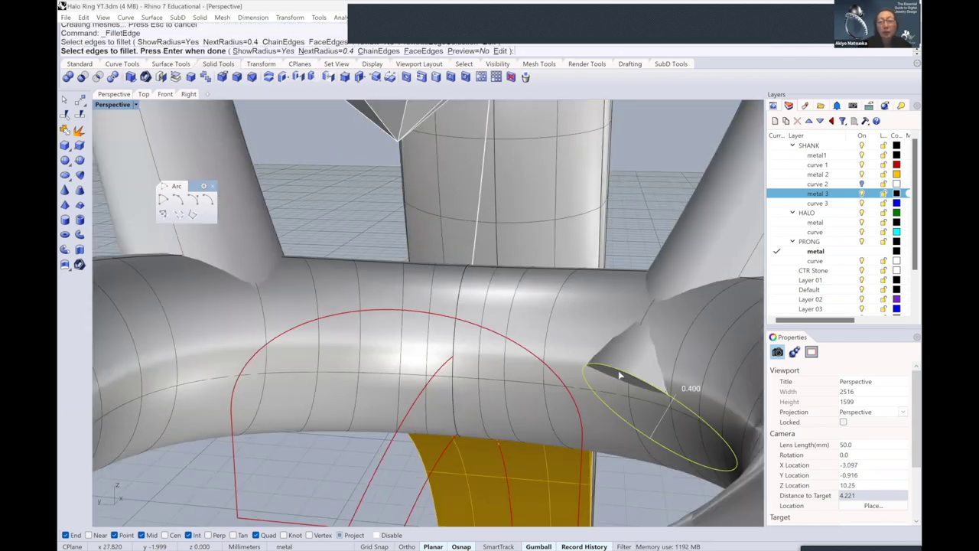
{"action": "scroll", "coordinate": [576, 353], "scroll_direction": "up", "scroll_amount": 2}
{"action": "scroll", "coordinate": [576, 353], "scroll_direction": "down", "scroll_amount": 2}
{"action": "scroll", "coordinate": [573, 344], "scroll_direction": "down", "scroll_amount": 2}
{"action": "scroll", "coordinate": [565, 329], "scroll_direction": "down", "scroll_amount": 2}
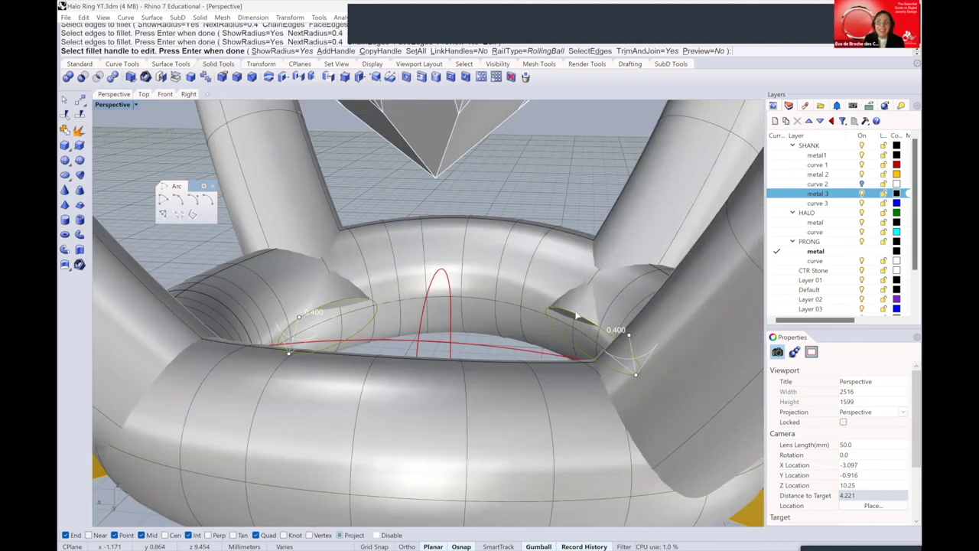
{"action": "key", "text": "Return"}
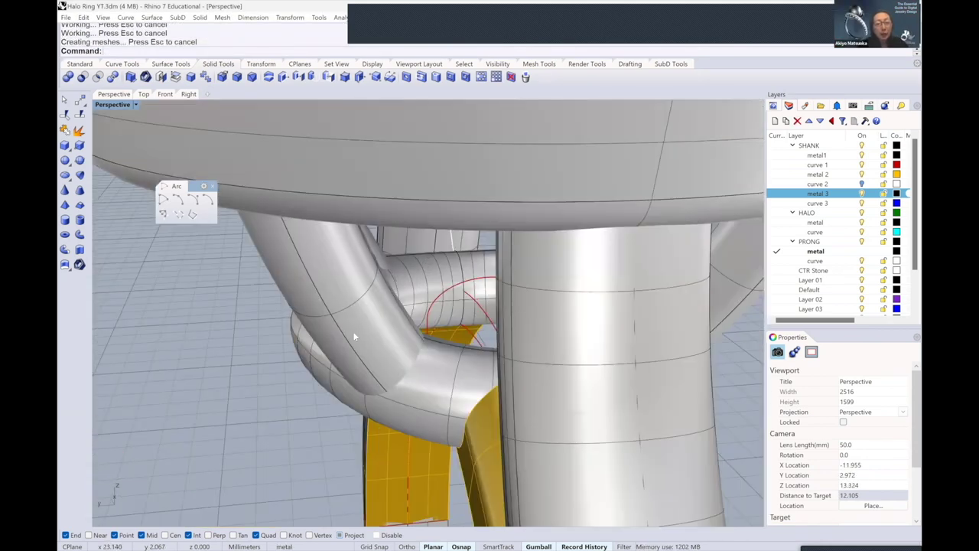
{"action": "right_click_drag", "start_coordinate": [359, 312], "coordinate": [189, 375]}
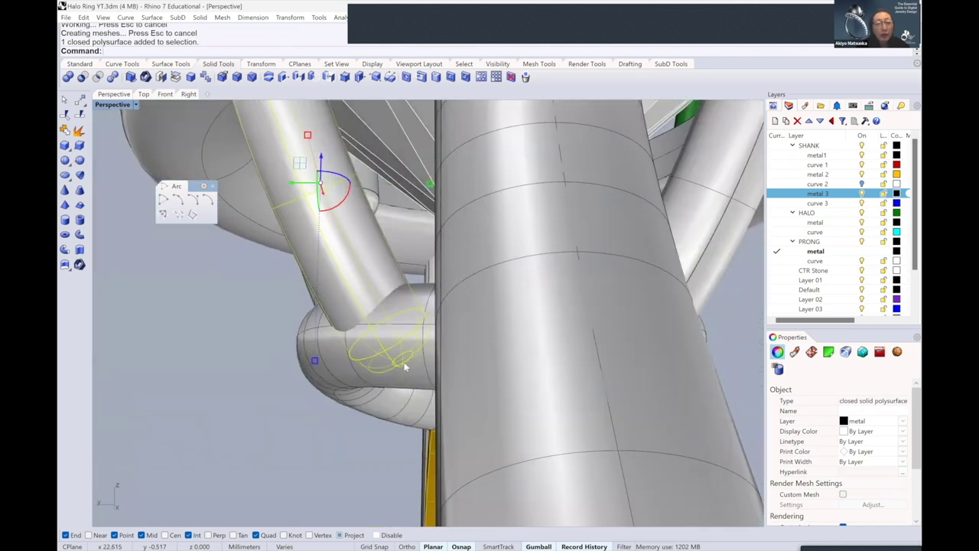
{"action": "left_click", "coordinate": [189, 375]}
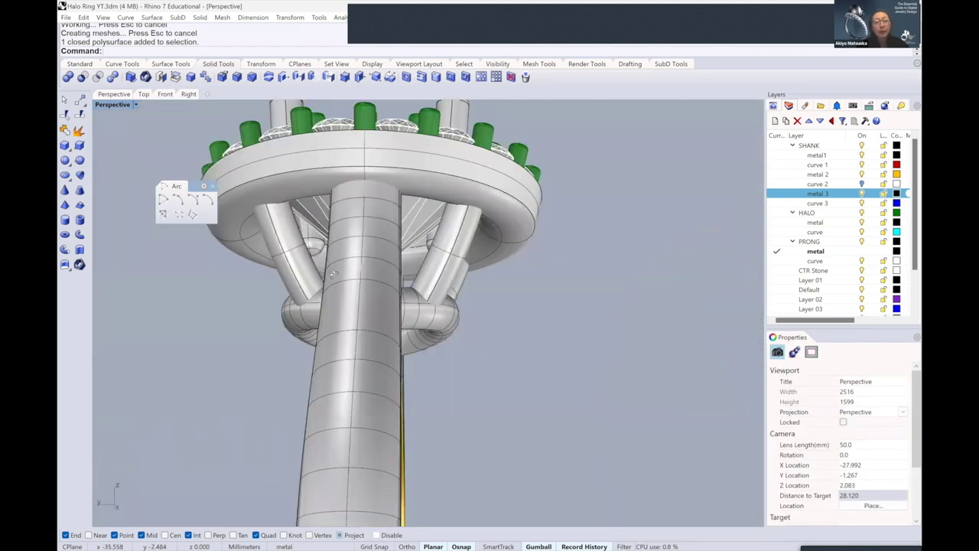
{"action": "key", "text": "Home"}
{"action": "key", "text": "Home"}
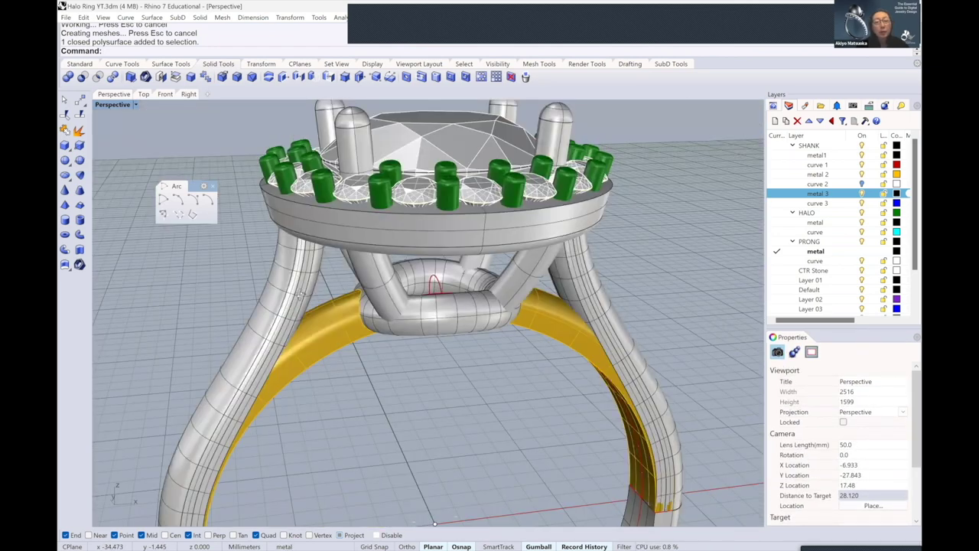
{"action": "key", "text": "Home"}
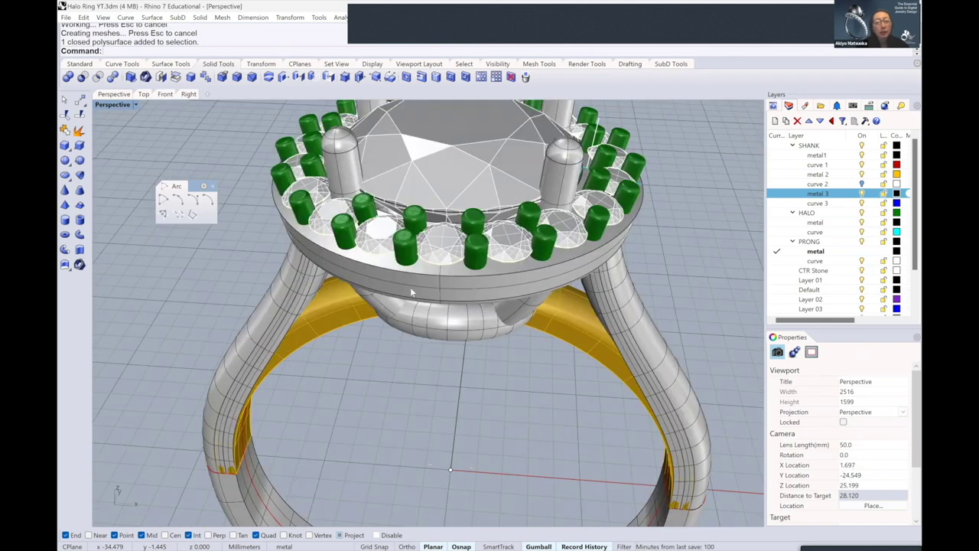
{"action": "key", "text": "Home"}
{"action": "key", "text": "Home"}
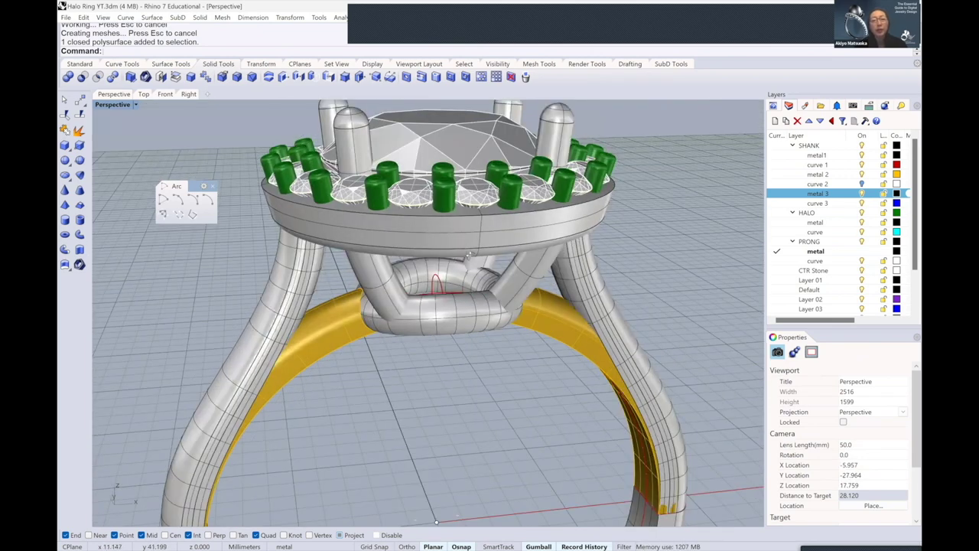
{"action": "right_click_drag", "start_coordinate": [474, 280], "coordinate": [469, 257]}
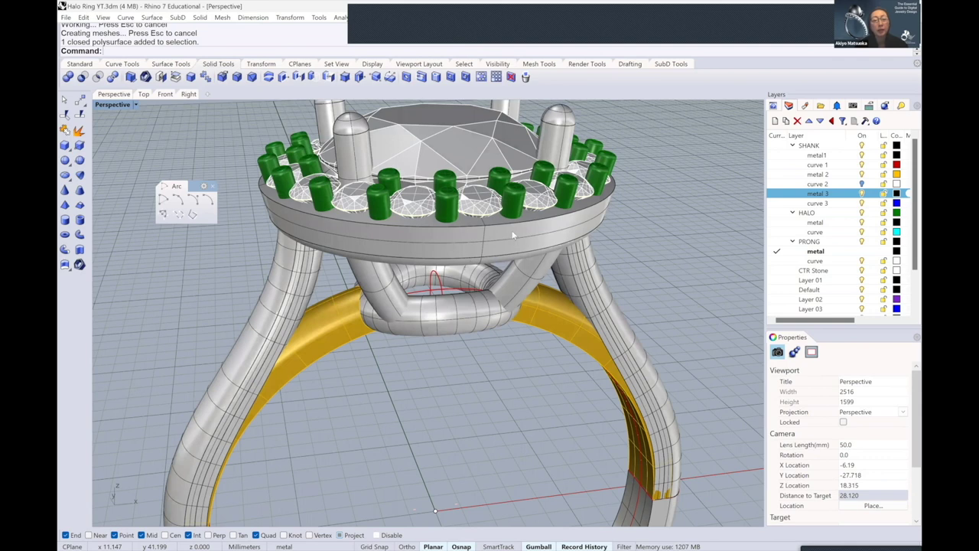
{"action": "key", "text": "Home"}
{"action": "key", "text": "Home"}
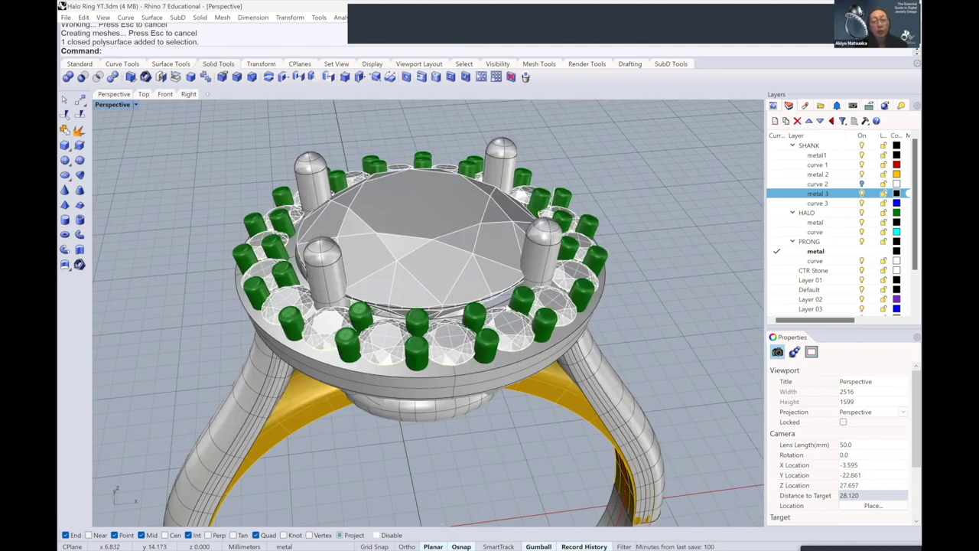
{"action": "key", "text": "Home"}
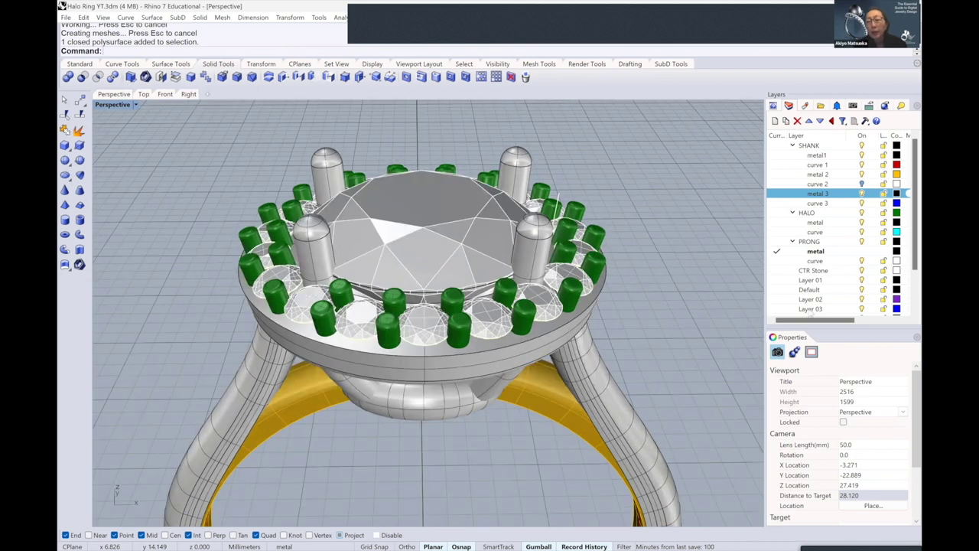
{"action": "key", "text": "Home"}
{"action": "scroll", "coordinate": [816, 306], "scroll_direction": "down", "scroll_amount": 2}
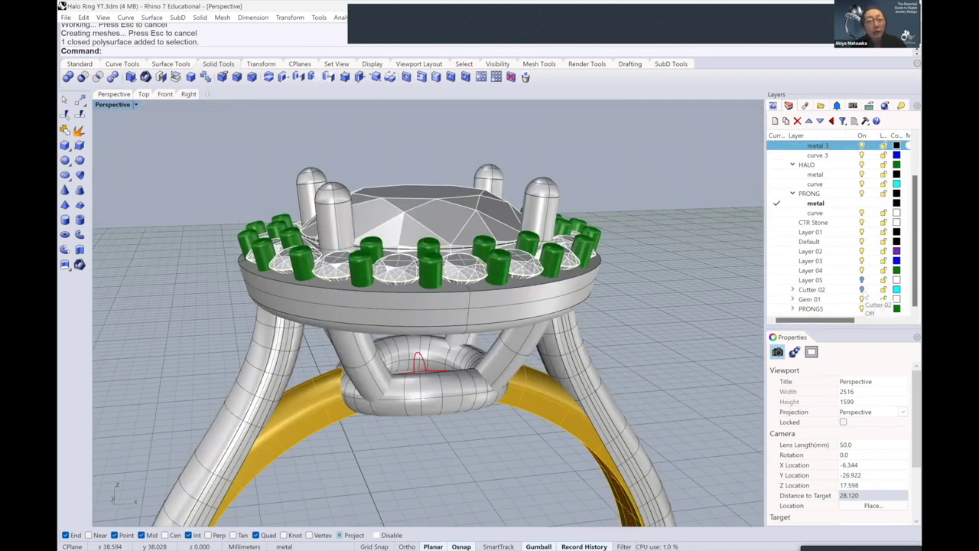
Turn on the Cutter 02 layer and view the ring from below
{"action": "left_click", "coordinate": [862, 289]}
{"action": "key", "text": "Home"}
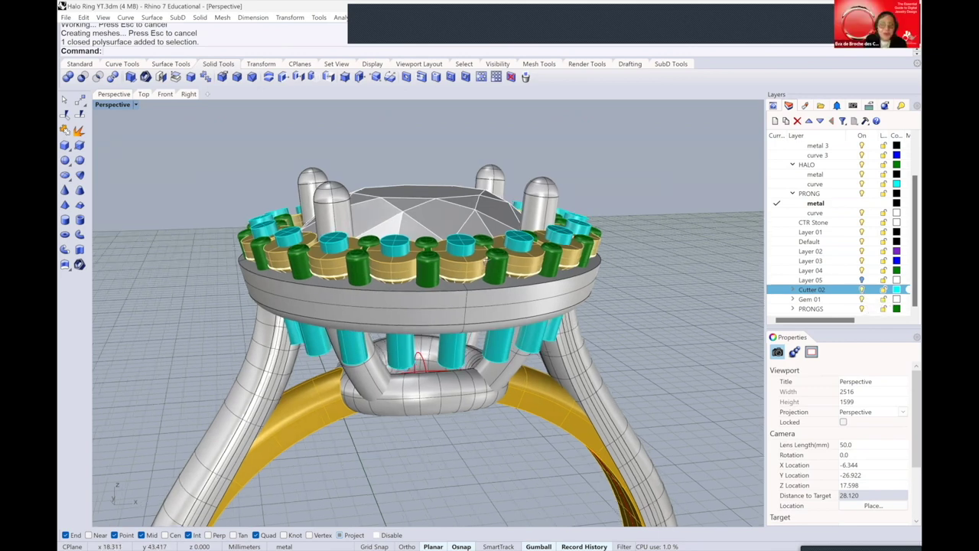
{"action": "key", "text": "Home"}
{"action": "key", "text": "Home"}
{"action": "right_click_drag", "start_coordinate": [490, 293], "coordinate": [484, 303]}
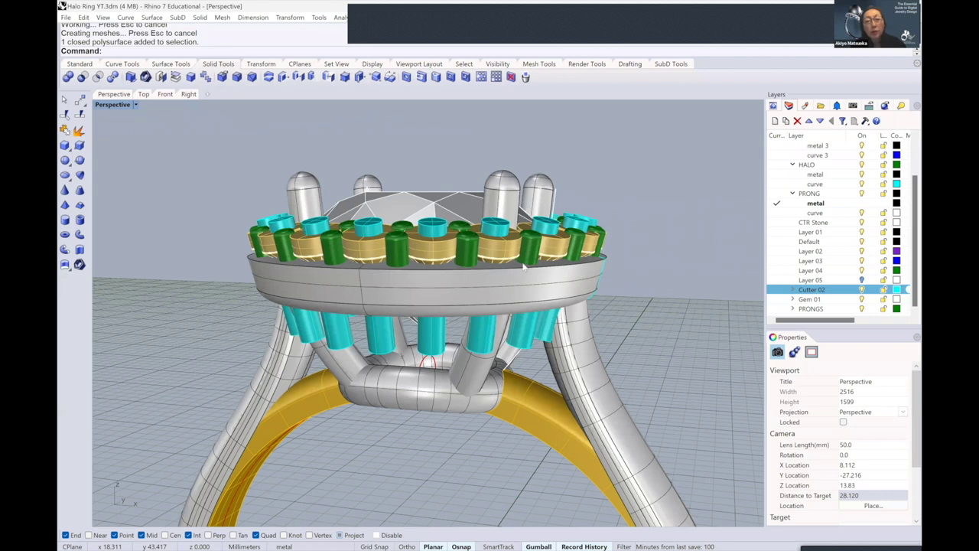
{"action": "key", "text": "Home"}
{"action": "key", "text": "Home"}
Select and inspect the prong-and-gem groups beneath the halo
{"action": "left_click", "coordinate": [522, 273]}
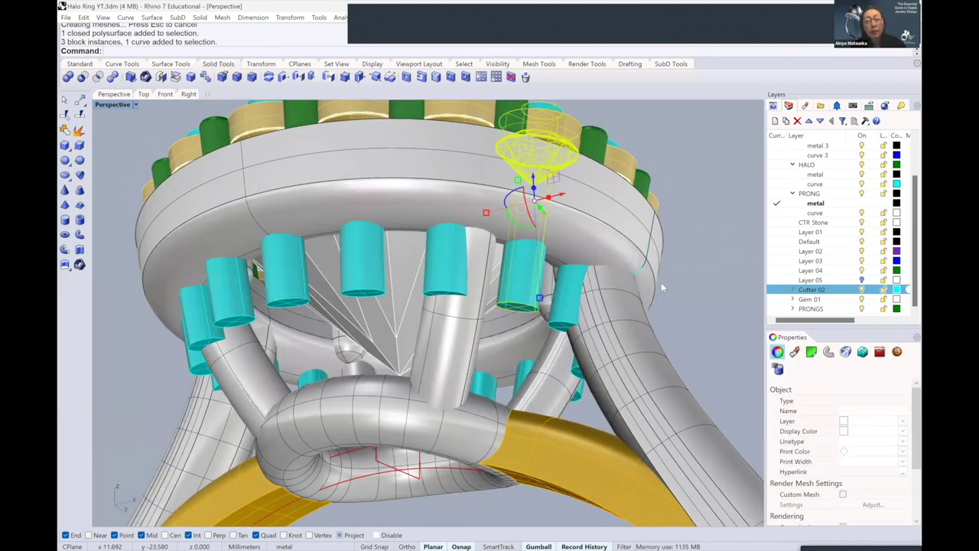
{"action": "left_click", "coordinate": [724, 231]}
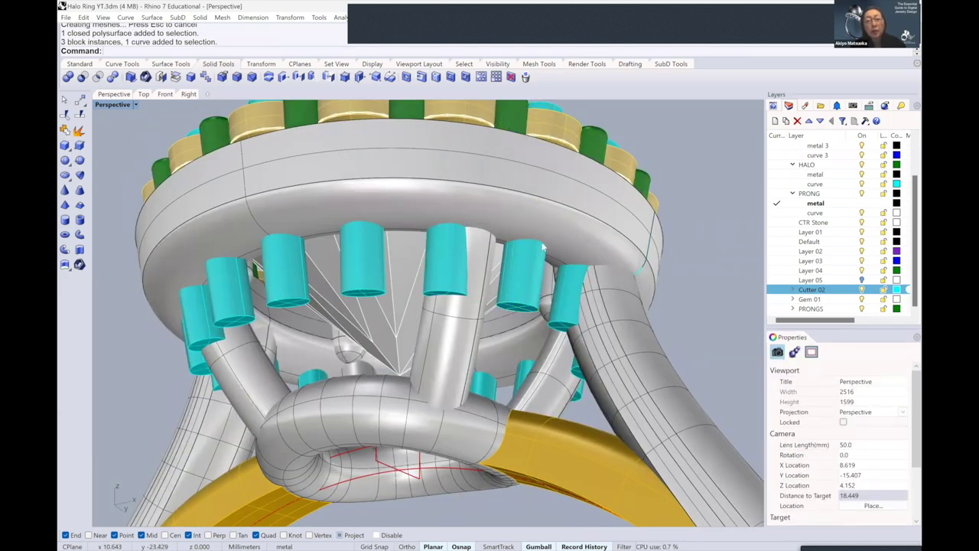
{"action": "right_click_drag", "start_coordinate": [545, 247], "coordinate": [484, 254]}
{"action": "scroll", "coordinate": [483, 254], "scroll_direction": "up", "scroll_amount": 3}
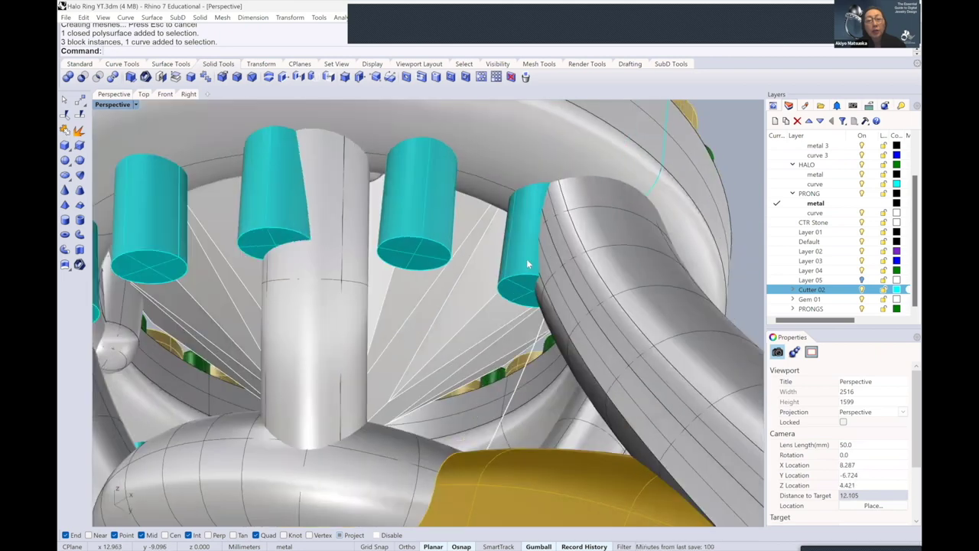
{"action": "scroll", "coordinate": [526, 259], "scroll_direction": "up", "scroll_amount": 2}
{"action": "left_click", "coordinate": [527, 264]}
{"action": "scroll", "coordinate": [564, 266], "scroll_direction": "down", "scroll_amount": 1}
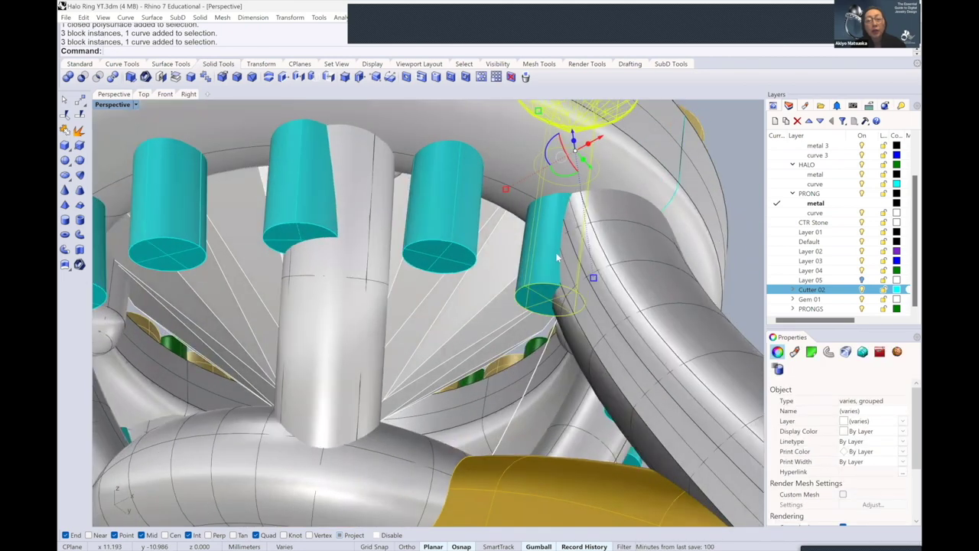
{"action": "scroll", "coordinate": [559, 261], "scroll_direction": "down", "scroll_amount": 1}
{"action": "scroll", "coordinate": [553, 269], "scroll_direction": "down", "scroll_amount": 1}
{"action": "scroll", "coordinate": [548, 283], "scroll_direction": "down", "scroll_amount": 1}
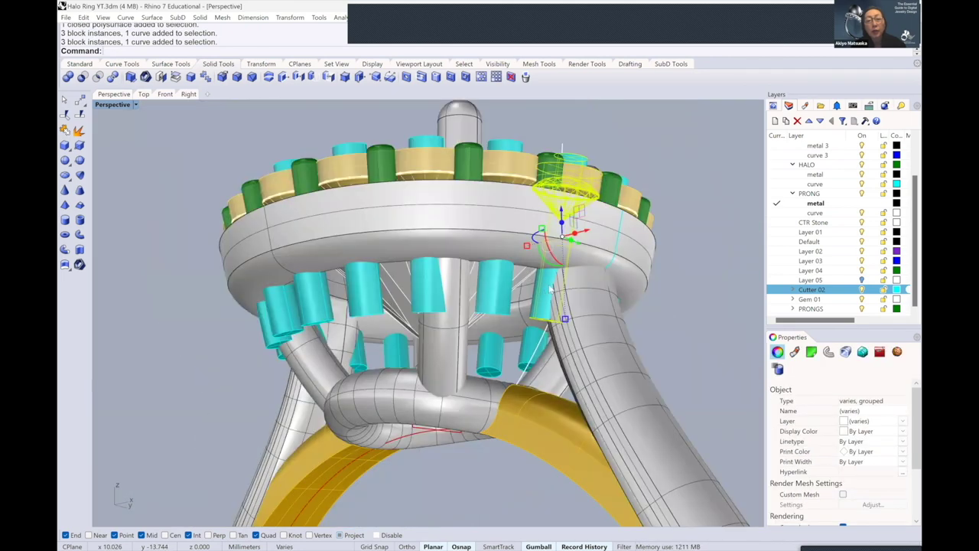
{"action": "mouse_move", "coordinate": [566, 260]}
{"action": "right_mouse_down"}
{"action": "mouse_move", "coordinate": [566, 229]}
{"action": "mouse_move", "coordinate": [576, 247]}
{"action": "right_mouse_up"}
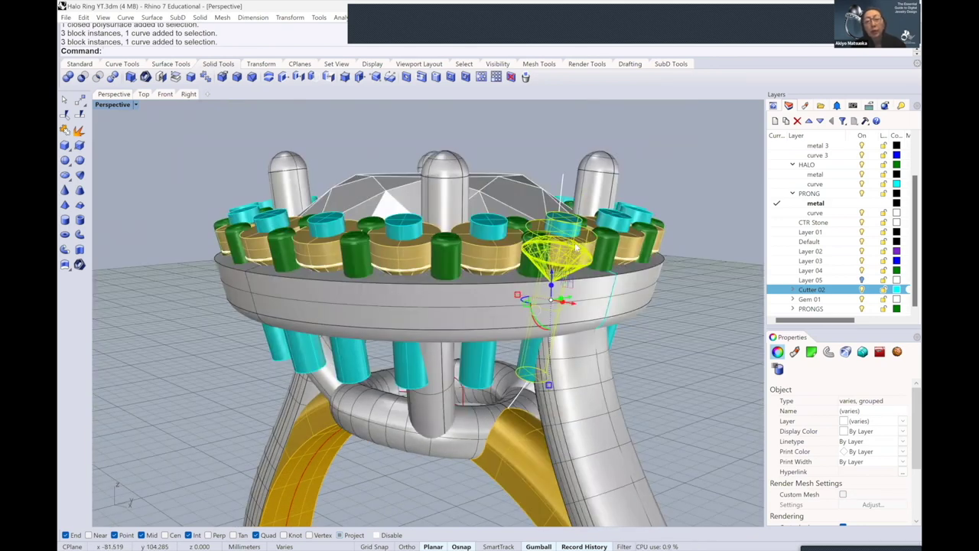
Select and inspect a cutter group on top of the halo
{"action": "key", "text": "Escape"}
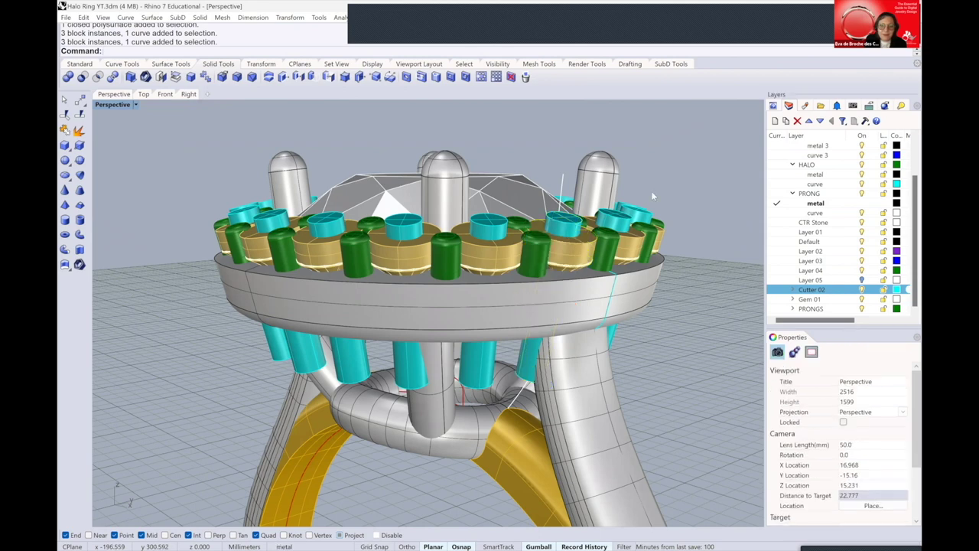
{"action": "right_click_drag", "start_coordinate": [455, 274], "coordinate": [394, 303]}
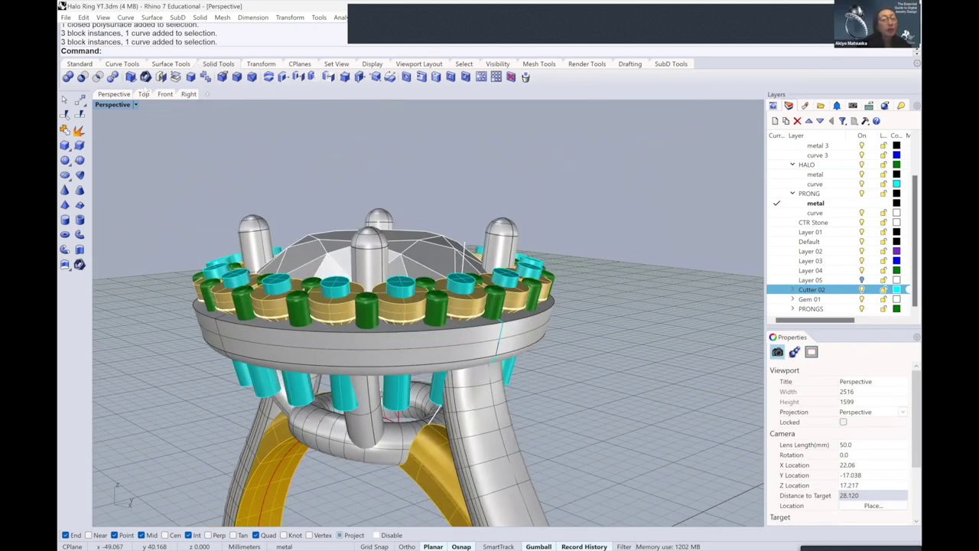
{"action": "left_click", "coordinate": [397, 289]}
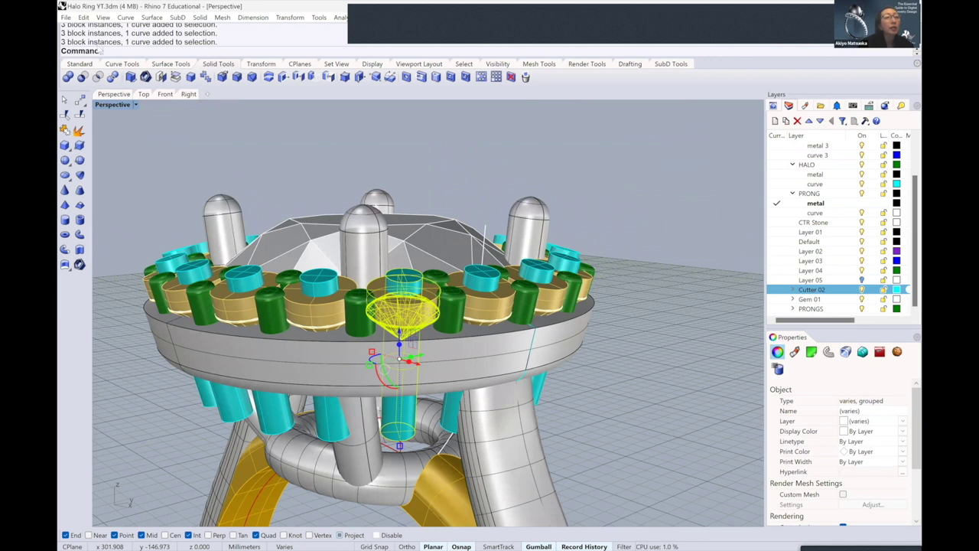
{"action": "left_click", "coordinate": [440, 149]}
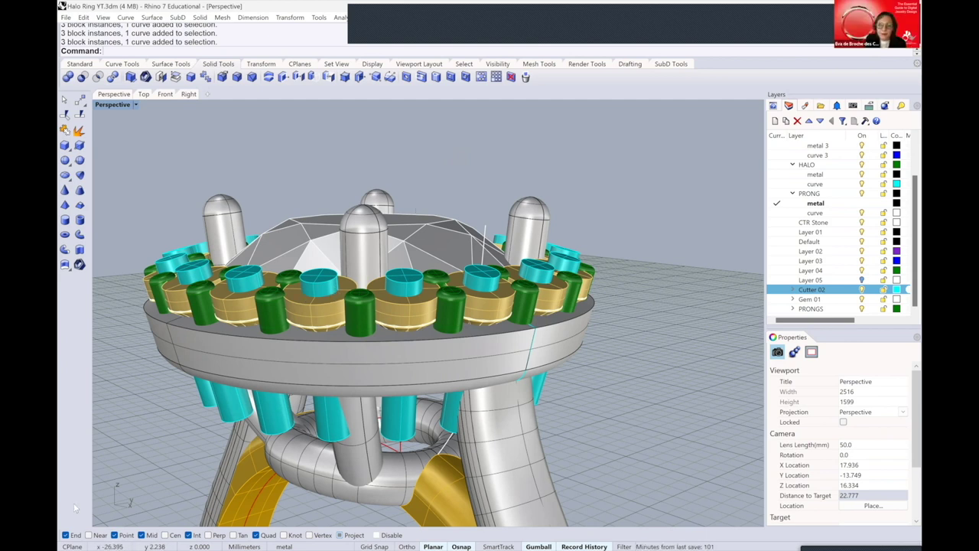
Explode all blocks using the ExplodeBlock tool from the block toolbar
{"action": "left_click", "coordinate": [80, 64]}
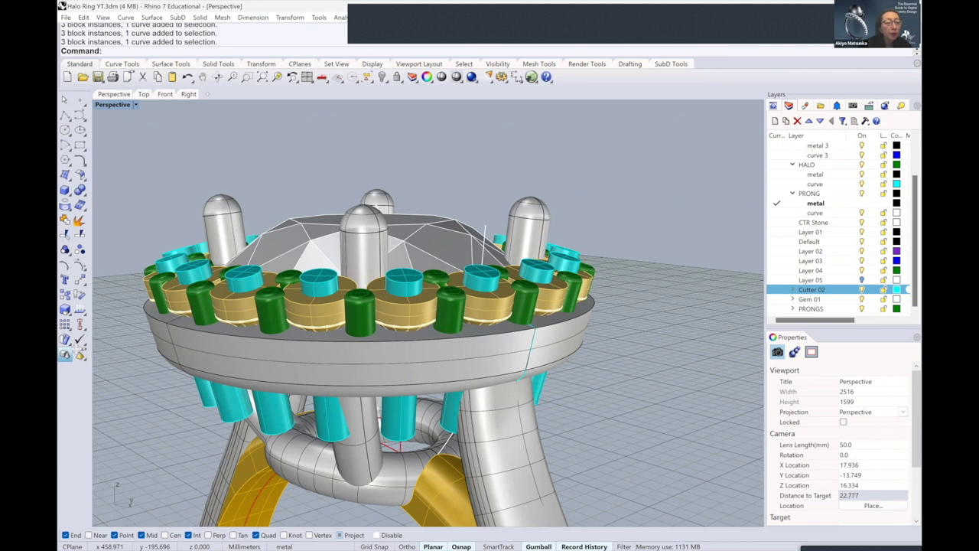
{"action": "left_click_drag", "start_coordinate": [66, 354], "coordinate": [134, 134]}
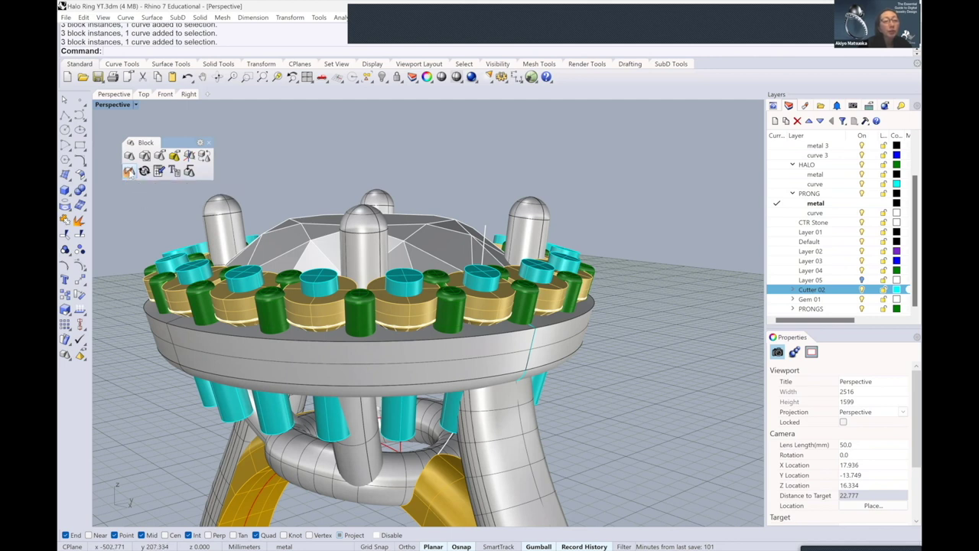
{"action": "left_click", "coordinate": [129, 172]}
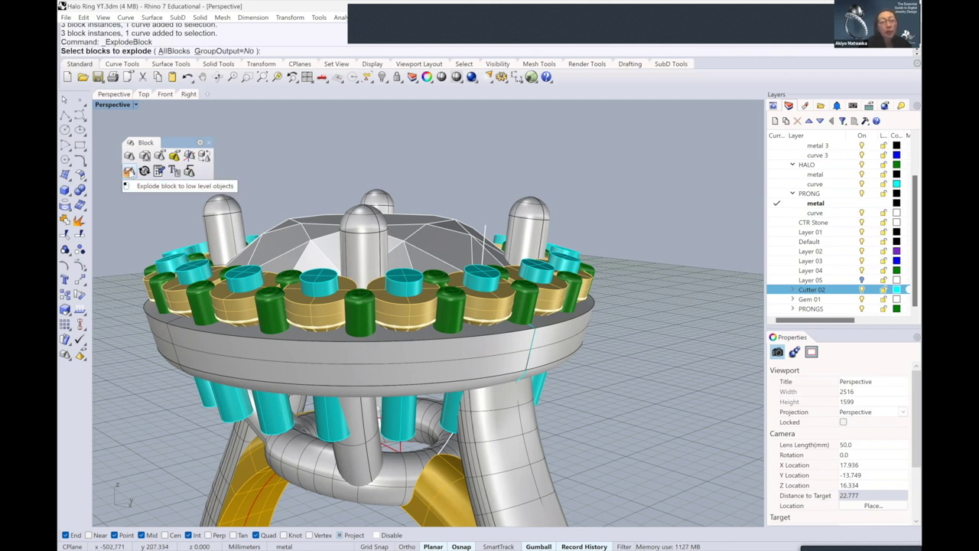
{"action": "left_click", "coordinate": [129, 172]}
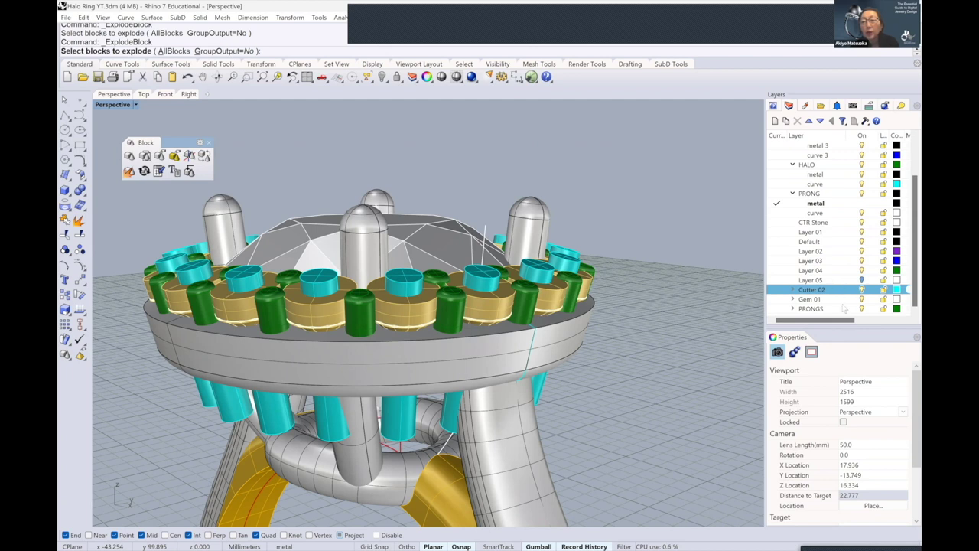
Select all Cutter 02 sublayer objects to check the exploded cutters
{"action": "right_click", "coordinate": [803, 290]}
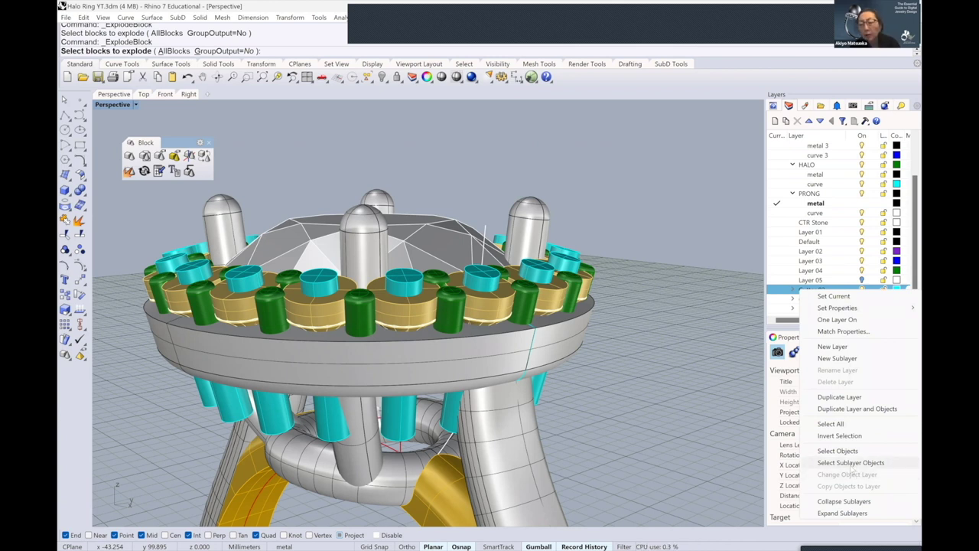
{"action": "left_click", "coordinate": [850, 463]}
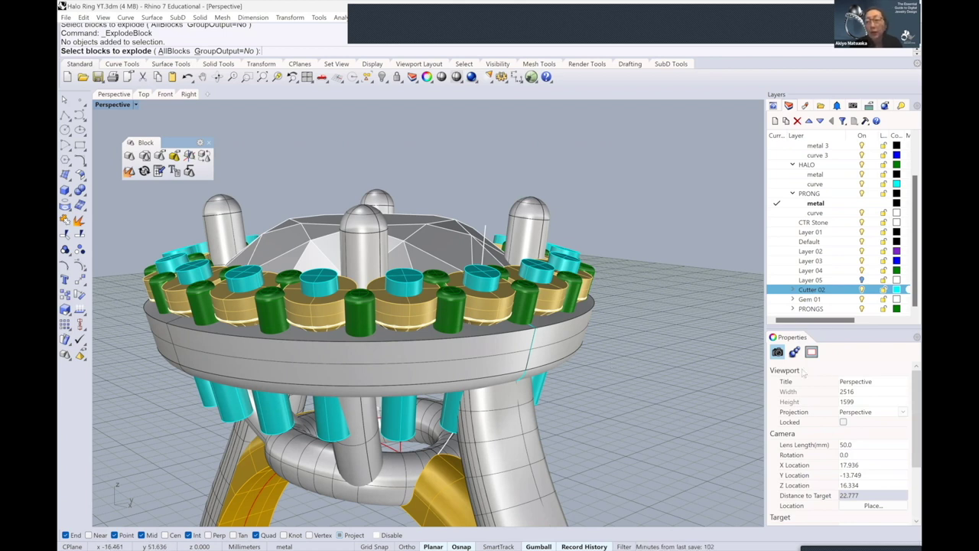
{"action": "right_click", "coordinate": [836, 294]}
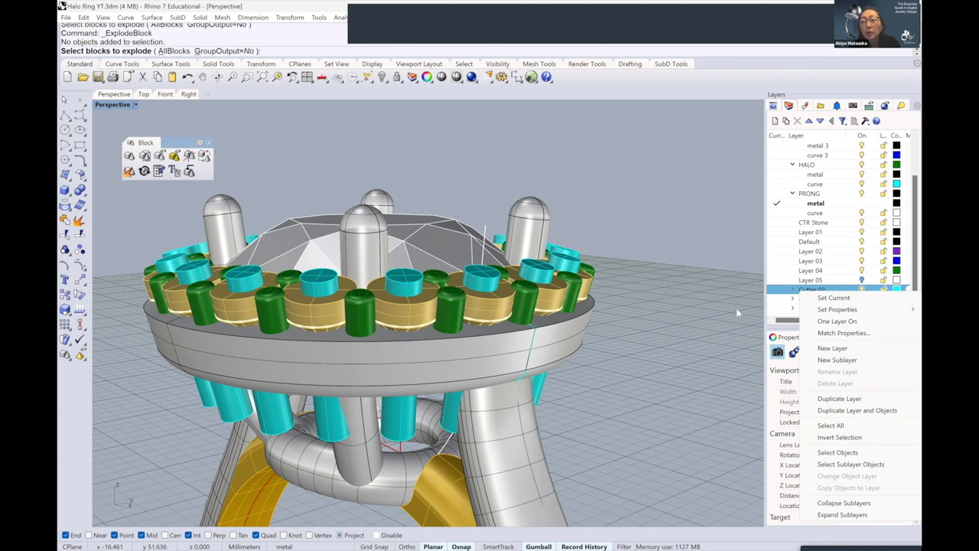
{"action": "key", "text": "Escape"}
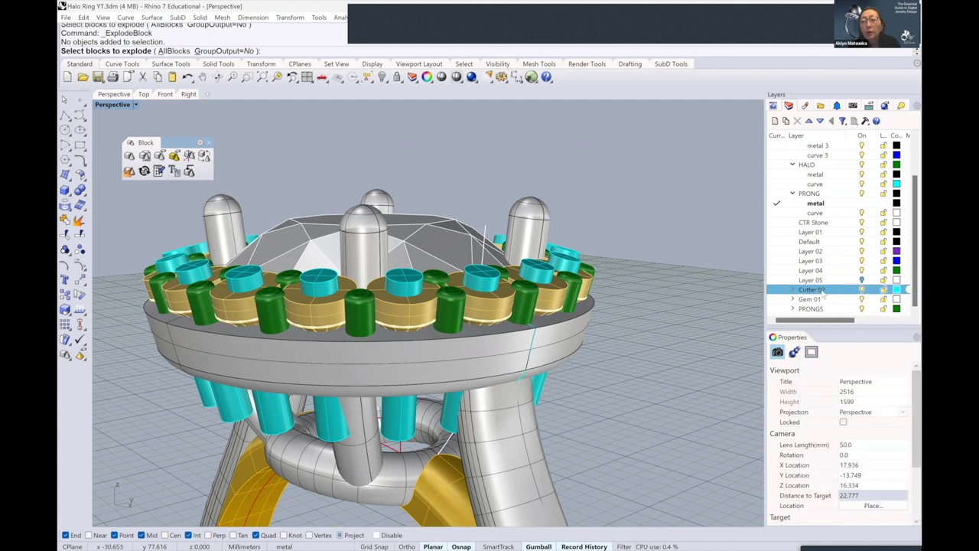
{"action": "right_click", "coordinate": [824, 295]}
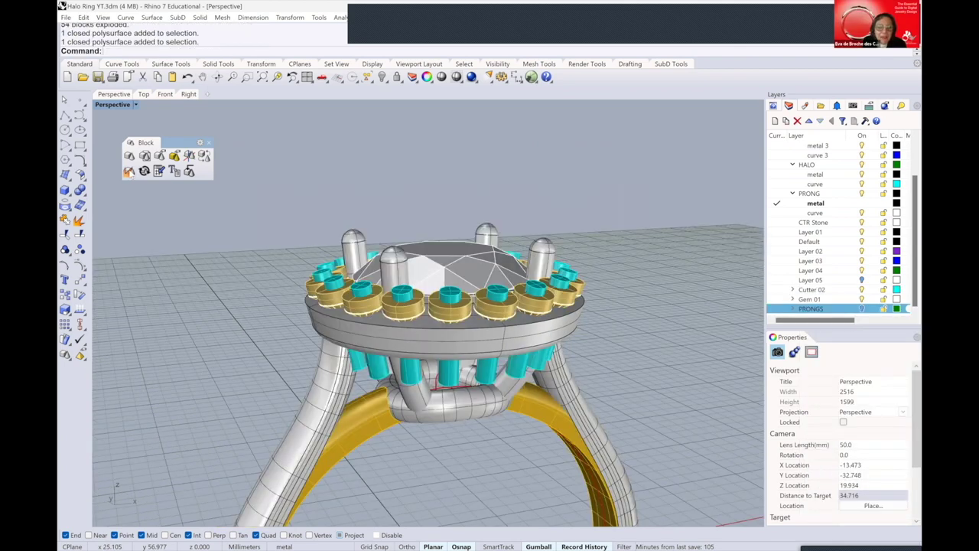
{"action": "scroll", "coordinate": [429, 322], "scroll_direction": "up", "scroll_amount": 4}
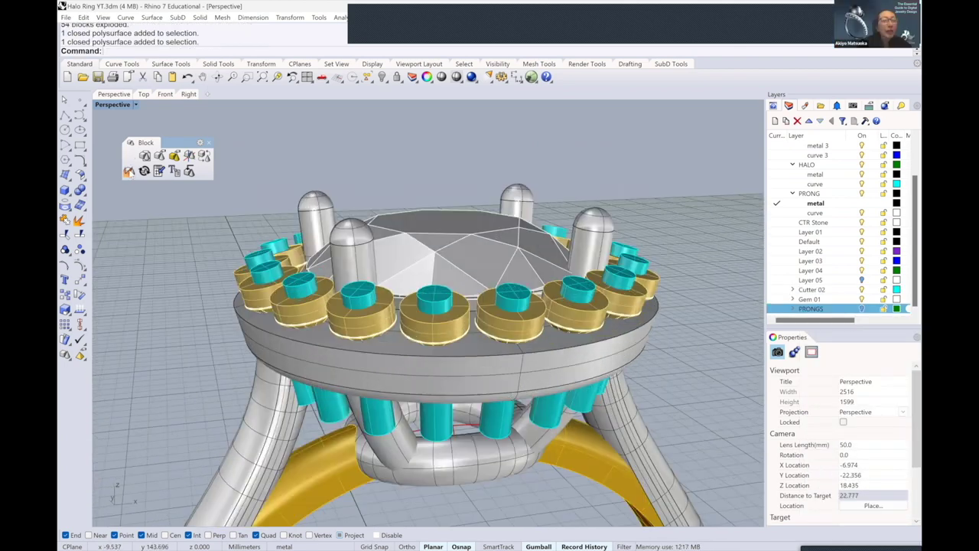
{"action": "left_click", "coordinate": [129, 170]}
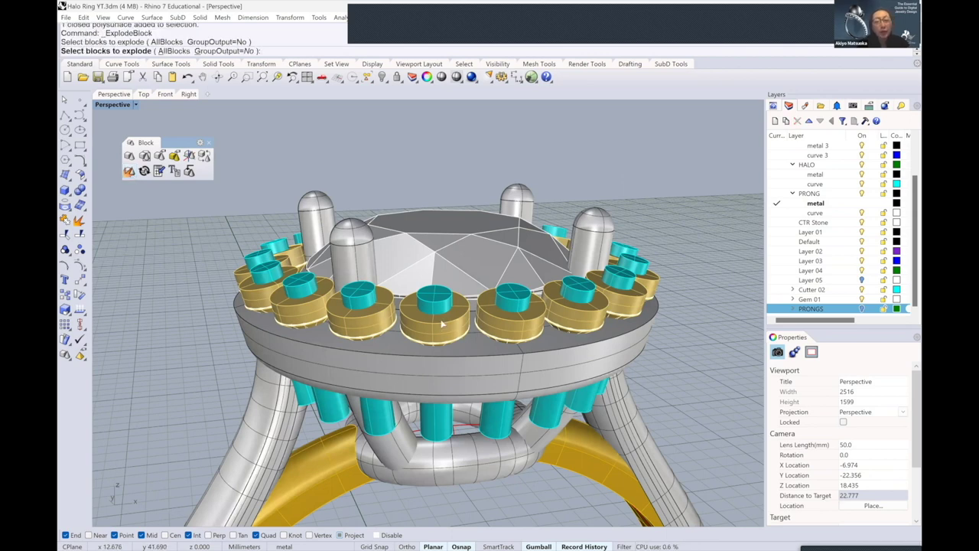
{"action": "key", "text": "Escape"}
{"action": "left_click", "coordinate": [442, 325]}
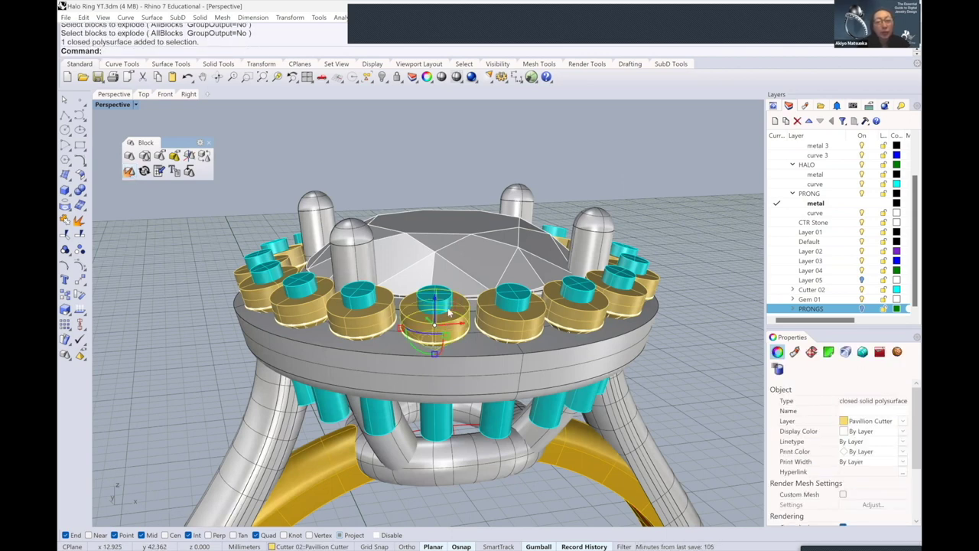
{"action": "scroll", "coordinate": [450, 311], "scroll_direction": "up", "scroll_amount": 5}
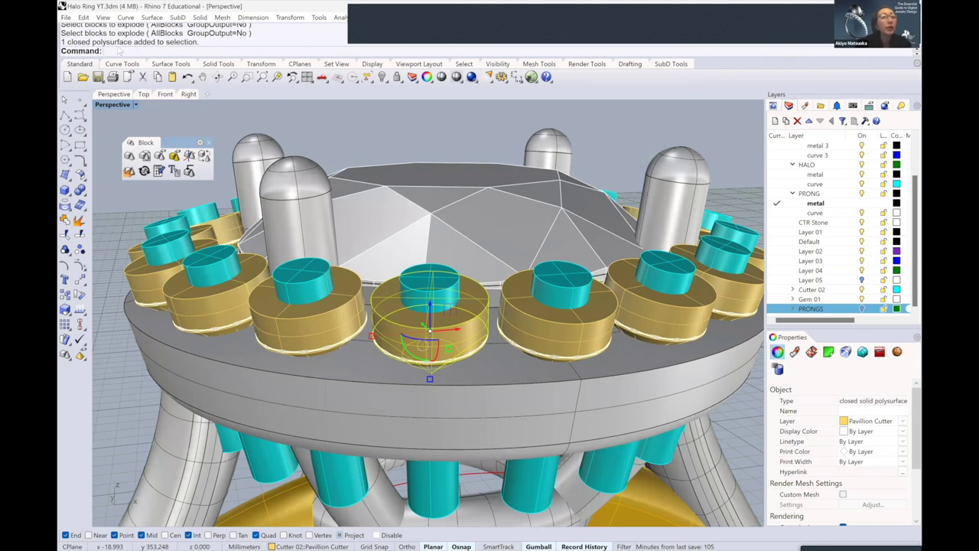
{"action": "key", "text": "Escape"}
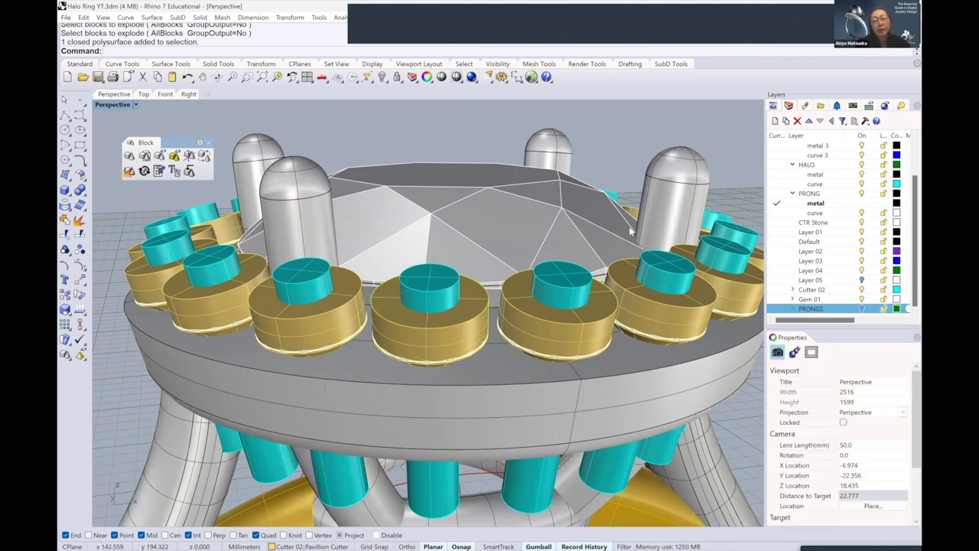
{"action": "right_click_drag", "start_coordinate": [631, 231], "coordinate": [611, 281]}
Delete three stray cyan hole cutters beneath the ring
{"action": "left_click", "coordinate": [604, 280]}
{"action": "key", "text": "Delete"}
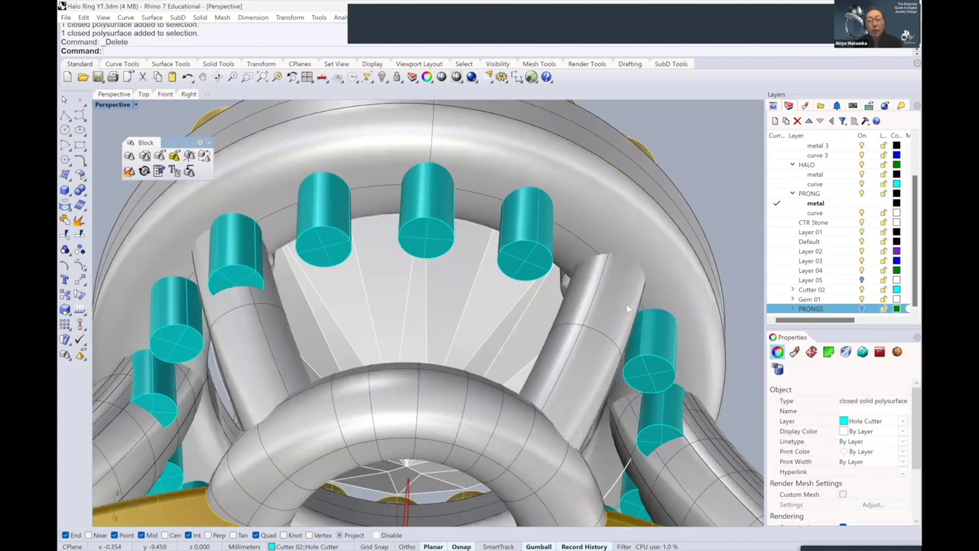
{"action": "mouse_move", "coordinate": [616, 297]}
{"action": "right_mouse_down"}
{"action": "mouse_move", "coordinate": [658, 289]}
{"action": "mouse_move", "coordinate": [597, 306]}
{"action": "mouse_move", "coordinate": [579, 272]}
{"action": "mouse_move", "coordinate": [509, 290]}
{"action": "mouse_move", "coordinate": [499, 274]}
{"action": "mouse_move", "coordinate": [422, 356]}
{"action": "right_mouse_up"}
{"action": "left_click", "coordinate": [659, 288]}
{"action": "key", "text": "Delete"}
{"action": "left_click", "coordinate": [421, 357]}
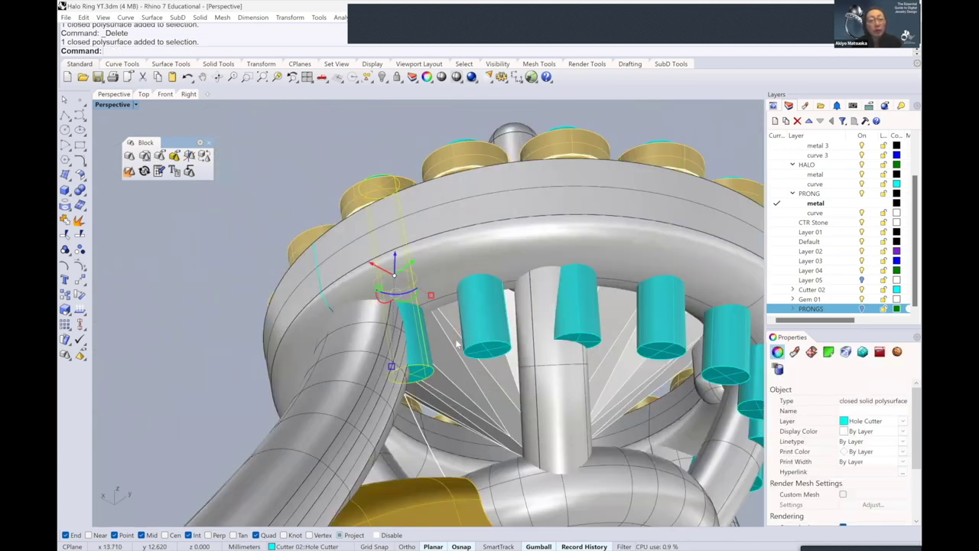
{"action": "mouse_move", "coordinate": [469, 232]}
{"action": "right_mouse_down"}
{"action": "mouse_move", "coordinate": [604, 232]}
{"action": "mouse_move", "coordinate": [536, 165]}
{"action": "right_mouse_up"}
{"action": "key", "text": "Delete"}
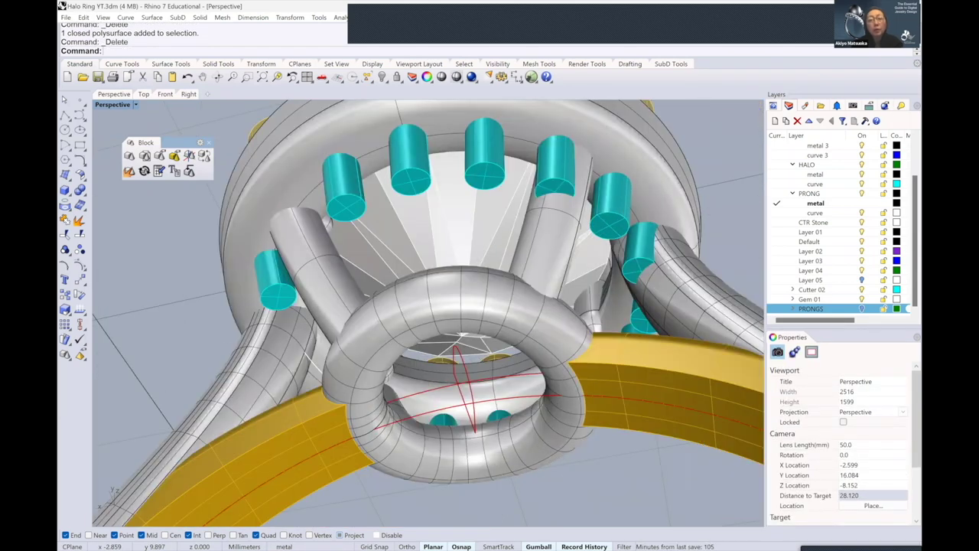
Delete the doubled cyan cutter on the left and select the Gem 01 layer
{"action": "scroll", "coordinate": [634, 229], "scroll_direction": "up", "scroll_amount": 3}
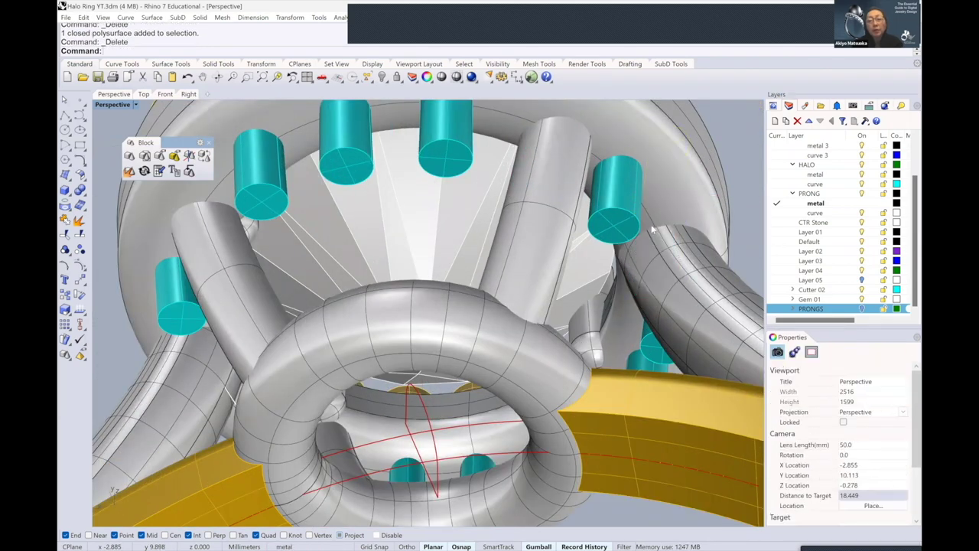
{"action": "scroll", "coordinate": [641, 229], "scroll_direction": "down", "scroll_amount": 3}
{"action": "mouse_move", "coordinate": [594, 247]}
{"action": "right_mouse_down"}
{"action": "mouse_move", "coordinate": [490, 280]}
{"action": "mouse_move", "coordinate": [492, 298]}
{"action": "mouse_move", "coordinate": [498, 218]}
{"action": "mouse_move", "coordinate": [552, 242]}
{"action": "mouse_move", "coordinate": [529, 264]}
{"action": "mouse_move", "coordinate": [527, 303]}
{"action": "mouse_move", "coordinate": [564, 276]}
{"action": "mouse_move", "coordinate": [550, 245]}
{"action": "mouse_move", "coordinate": [526, 240]}
{"action": "mouse_move", "coordinate": [524, 221]}
{"action": "right_mouse_up"}
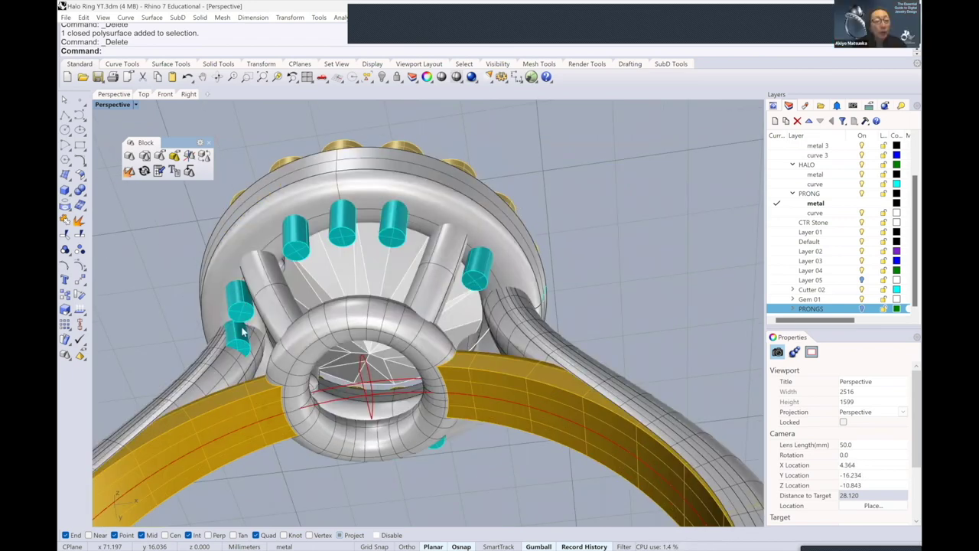
{"action": "scroll", "coordinate": [244, 336], "scroll_direction": "up", "scroll_amount": 2}
{"action": "scroll", "coordinate": [243, 337], "scroll_direction": "up", "scroll_amount": 3}
{"action": "left_click", "coordinate": [243, 337]}
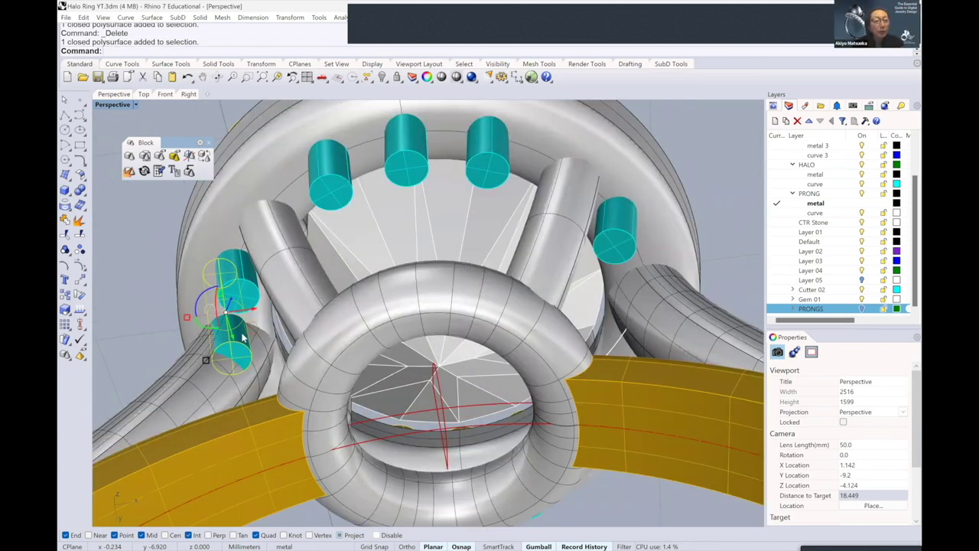
{"action": "key", "text": "Delete"}
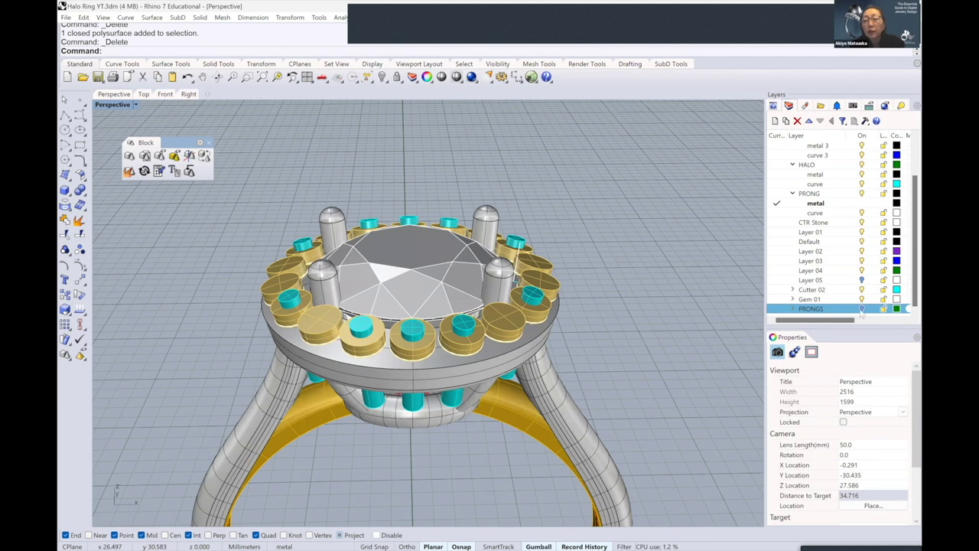
{"action": "left_click", "coordinate": [863, 300]}
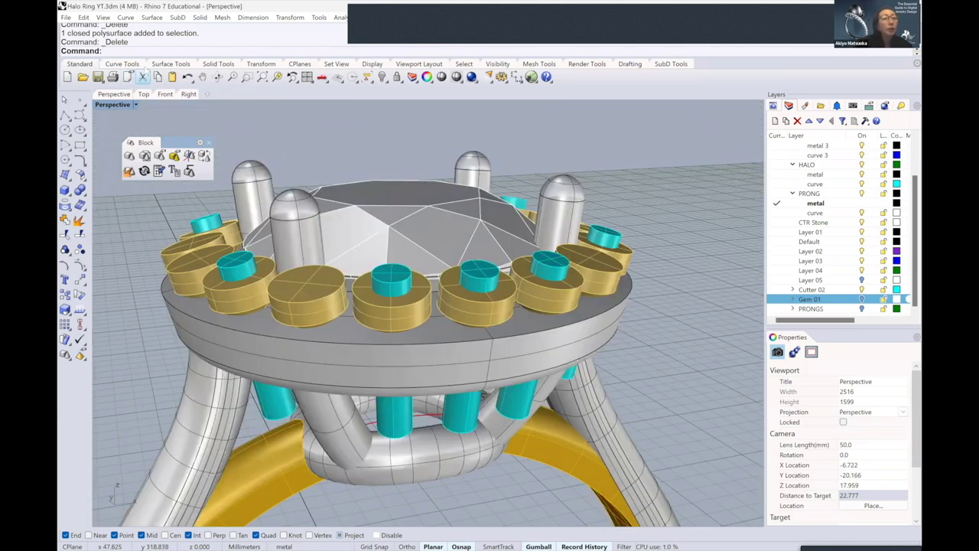
{"action": "left_click", "coordinate": [209, 65]}
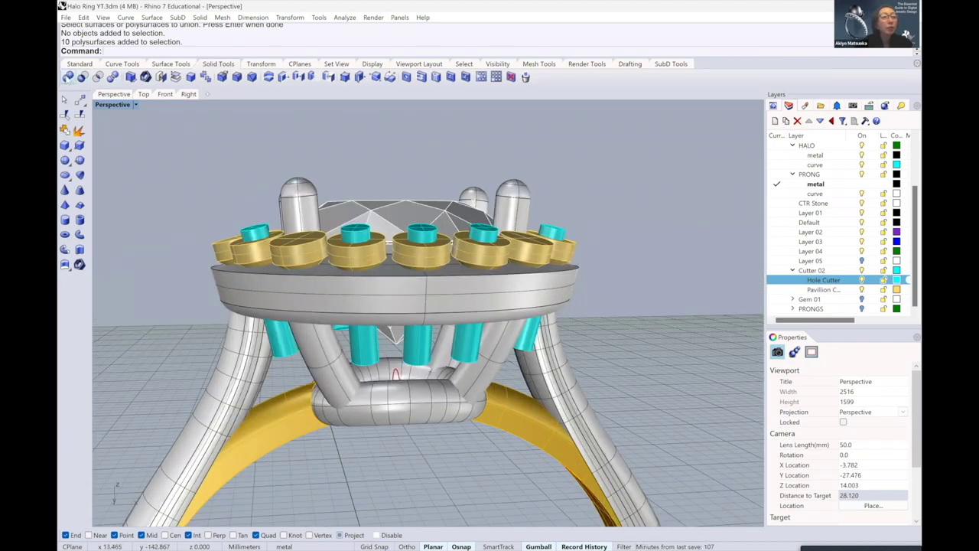
Boolean-union every object on the Hole Cutter and Pavillion Cutter layers
{"action": "left_click", "coordinate": [67, 76]}
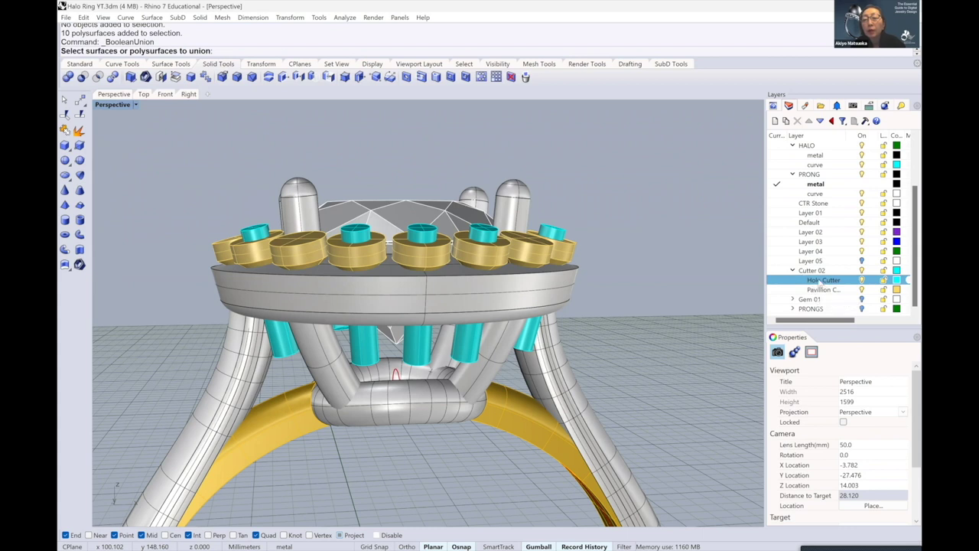
{"action": "right_click", "coordinate": [820, 281]}
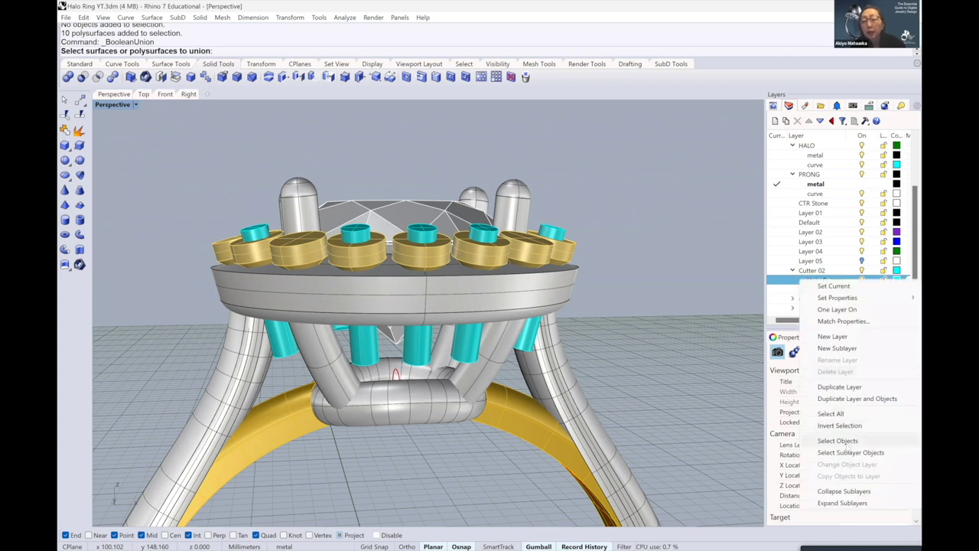
{"action": "left_click", "coordinate": [842, 442]}
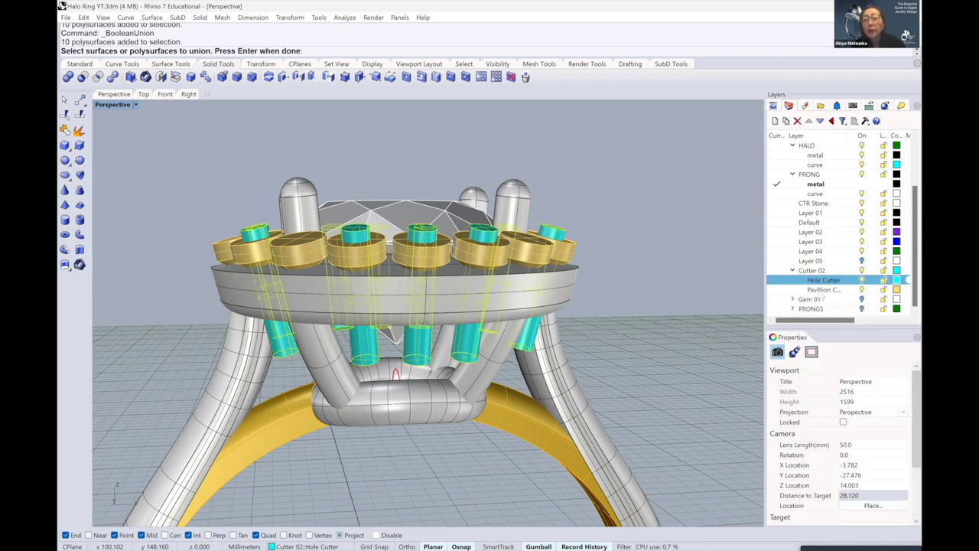
{"action": "right_click", "coordinate": [822, 290]}
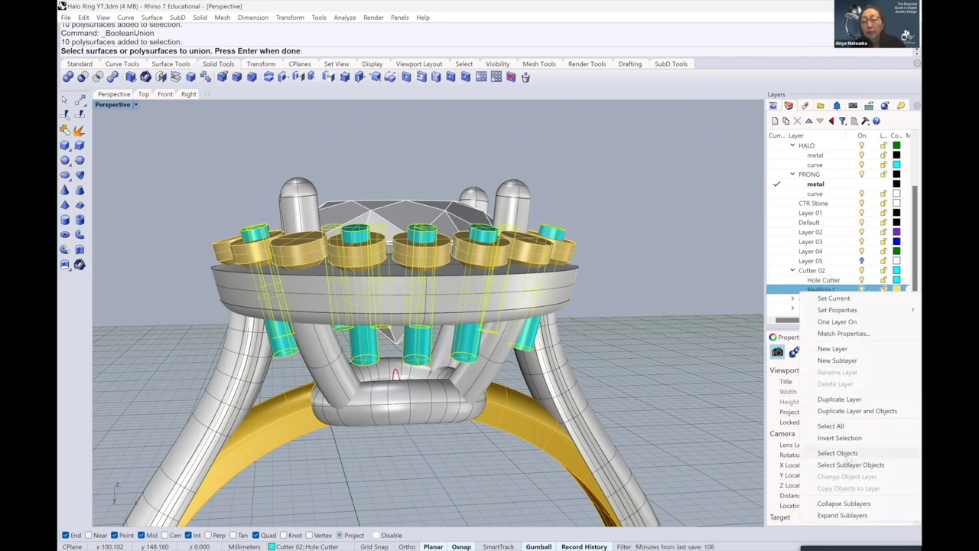
{"action": "left_click", "coordinate": [849, 450]}
{"action": "key", "text": "Return"}
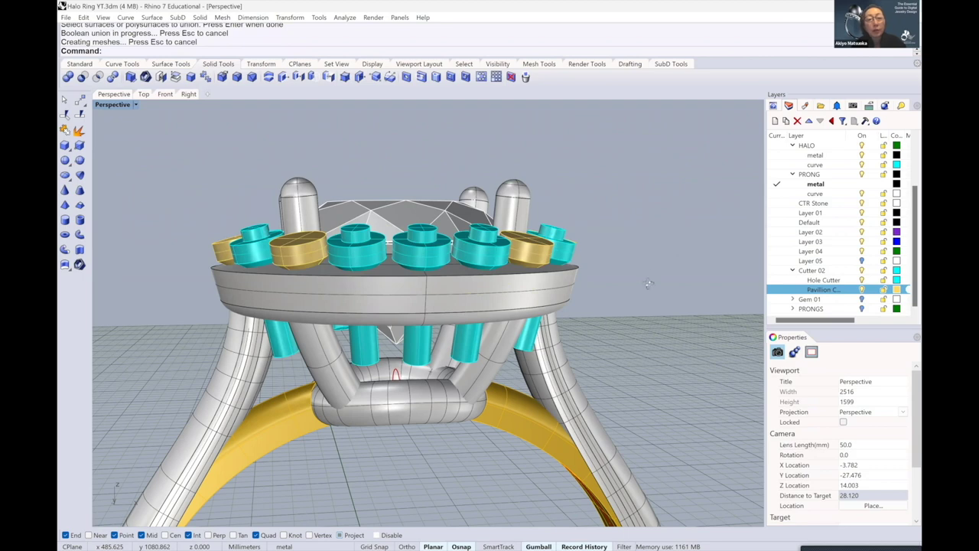
{"action": "right_click_drag", "start_coordinate": [650, 258], "coordinate": [647, 283]}
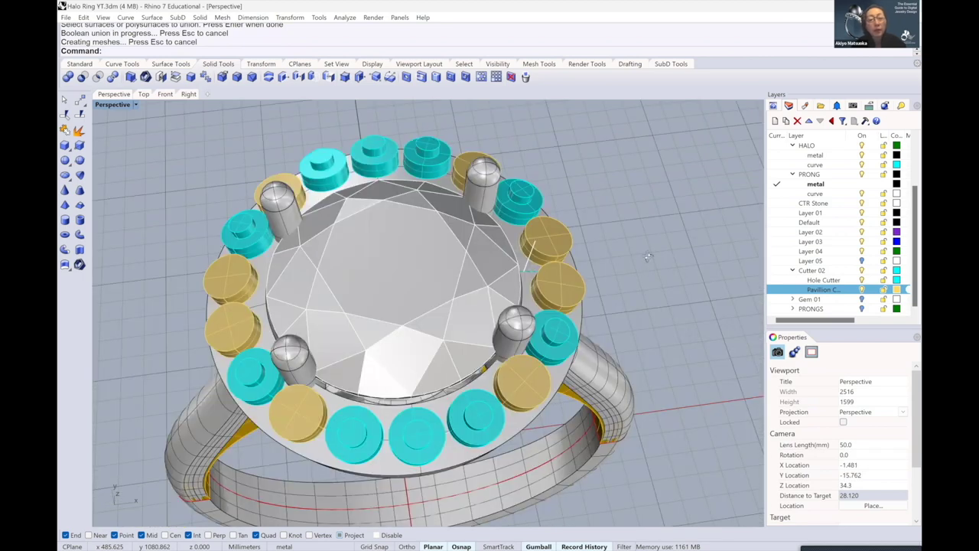
{"action": "right_click_drag", "start_coordinate": [185, 162], "coordinate": [165, 117]}
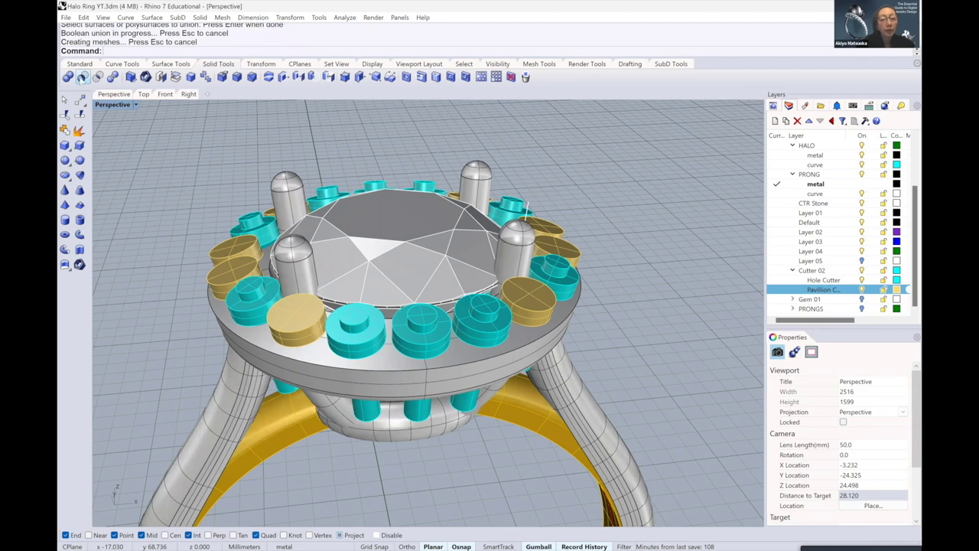
Subtract all Hole Cutter and Pavillion Cutter objects from the halo base
{"action": "left_click", "coordinate": [313, 367]}
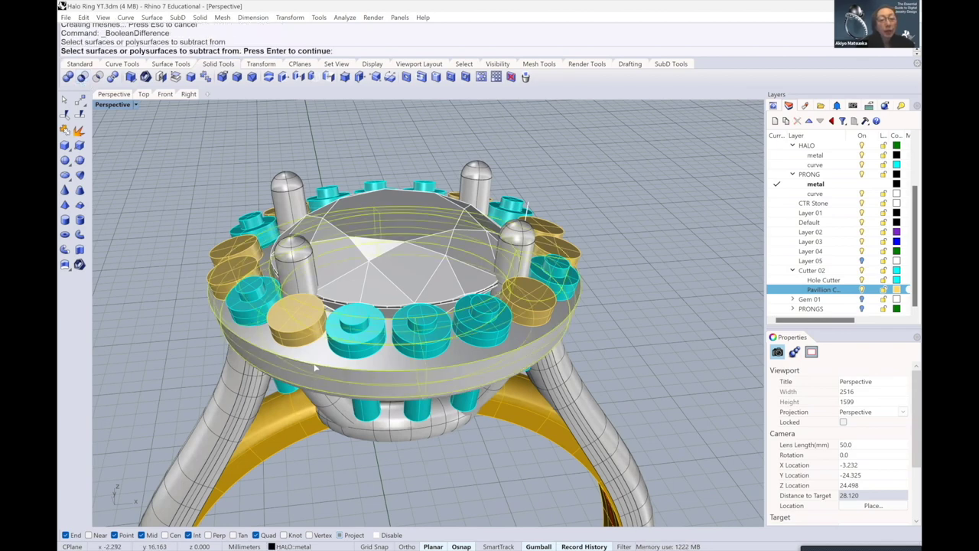
{"action": "key", "text": "Return"}
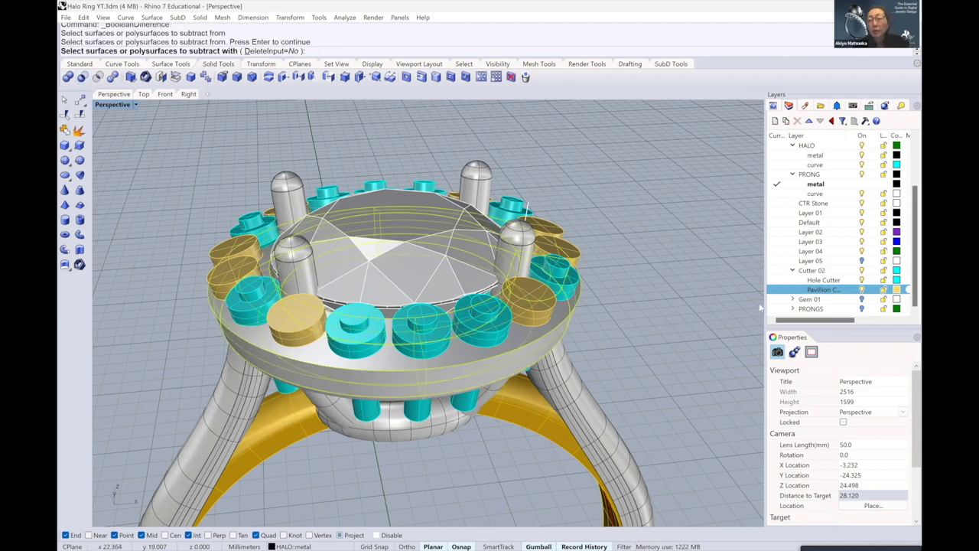
{"action": "left_click", "coordinate": [818, 281]}
{"action": "right_click", "coordinate": [801, 277]}
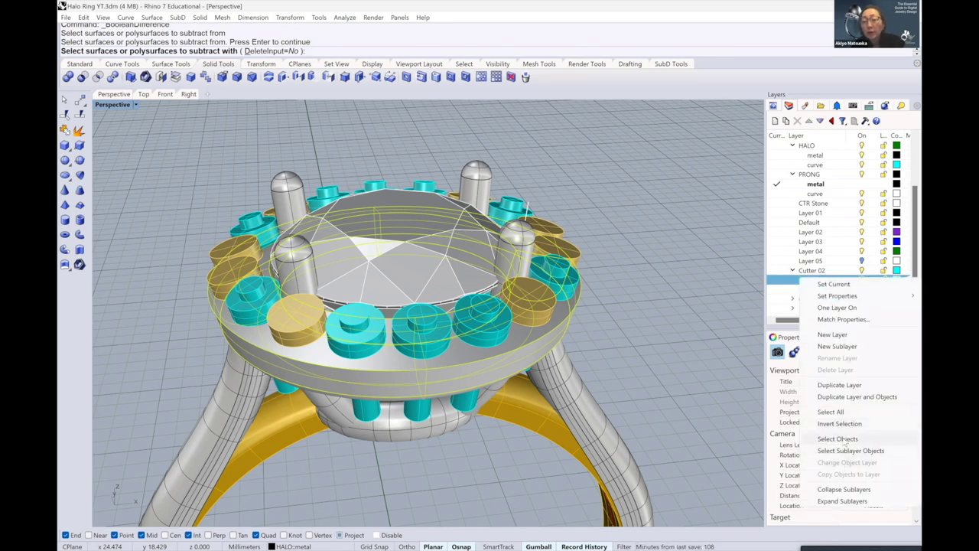
{"action": "left_click", "coordinate": [837, 439]}
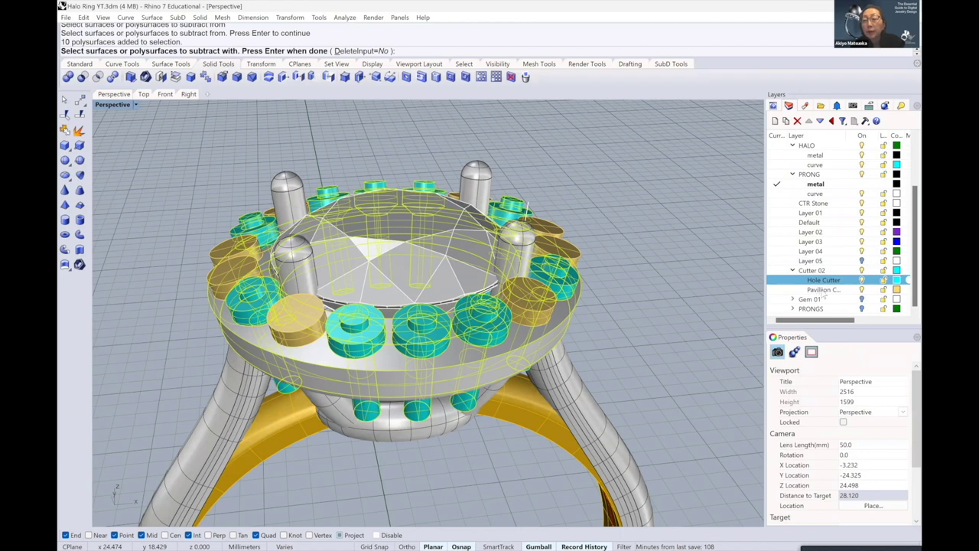
{"action": "right_click", "coordinate": [820, 291]}
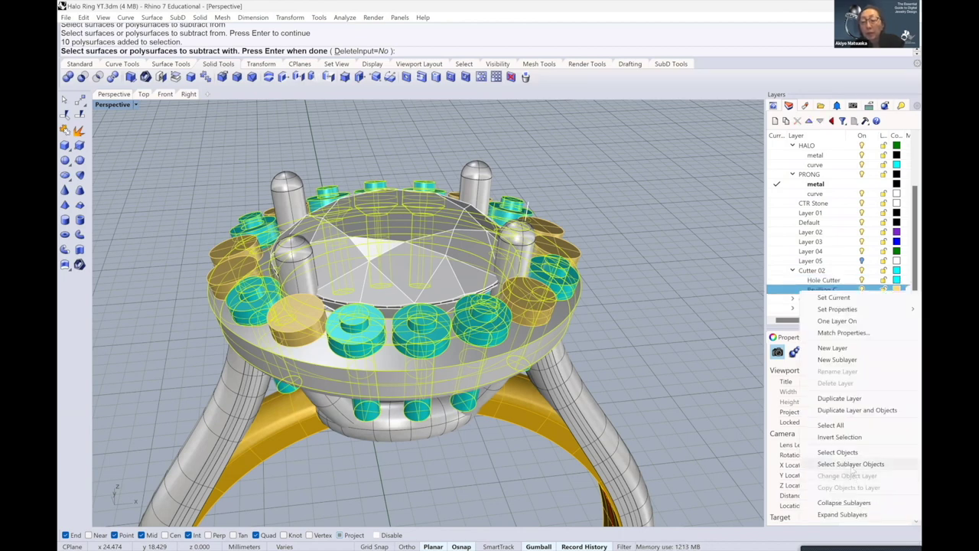
{"action": "left_click", "coordinate": [850, 464]}
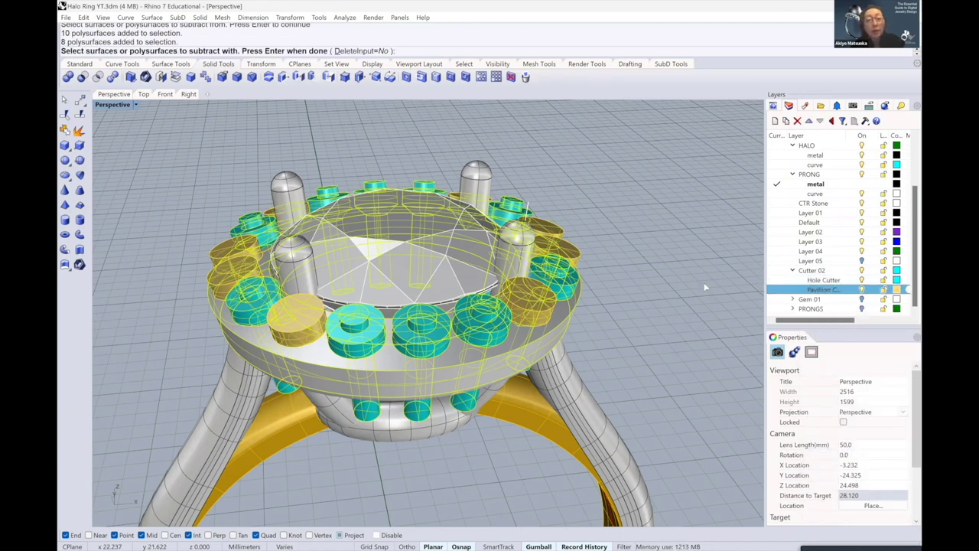
{"action": "key", "text": "Return"}
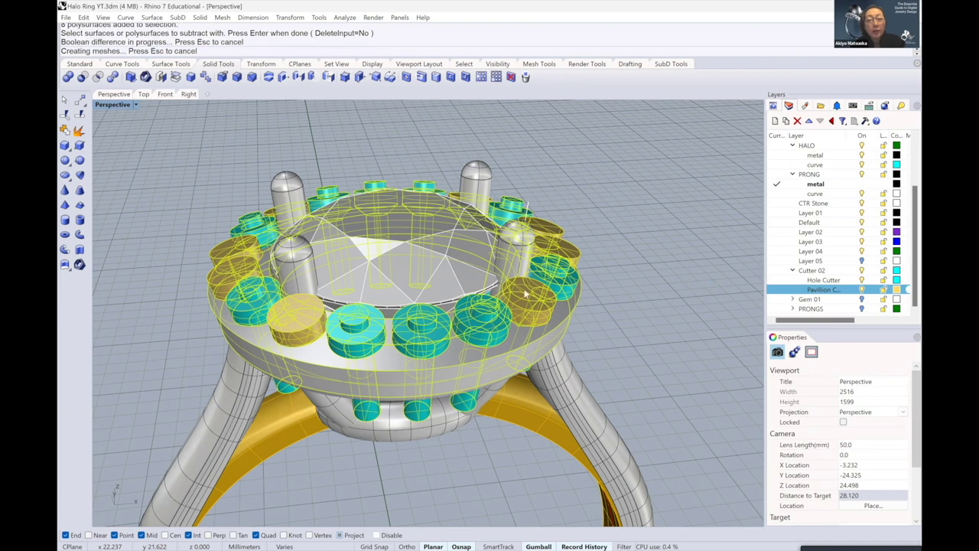
{"action": "left_click", "coordinate": [516, 304]}
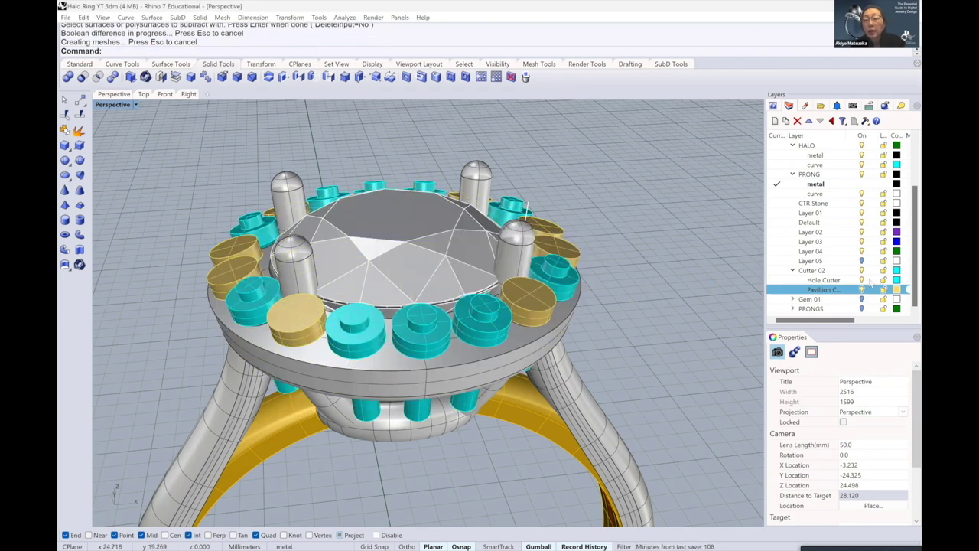
Hide the cyan and gold cutters and turn on the green PRONGS layer
{"action": "left_click", "coordinate": [862, 270]}
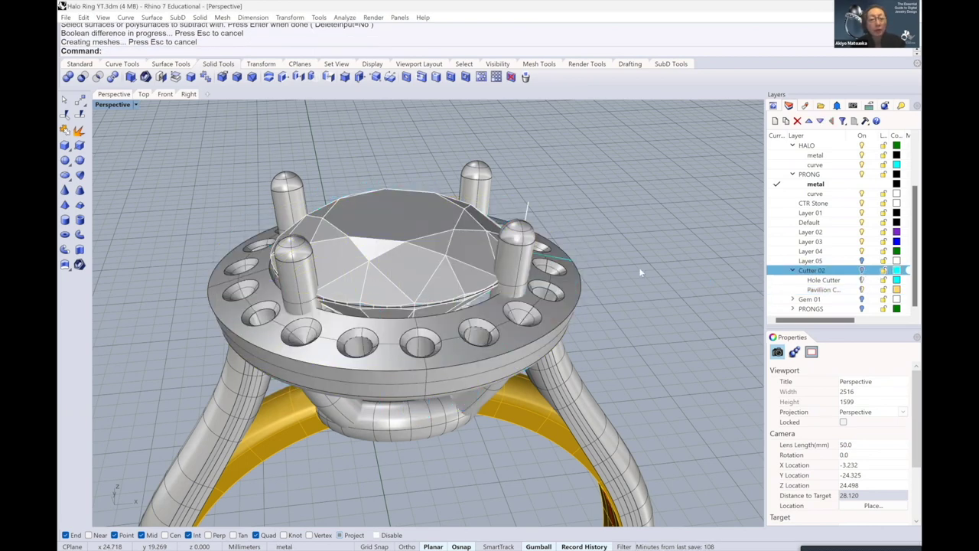
{"action": "mouse_move", "coordinate": [625, 276]}
{"action": "right_mouse_down"}
{"action": "mouse_move", "coordinate": [611, 253]}
{"action": "mouse_move", "coordinate": [650, 260]}
{"action": "right_mouse_up"}
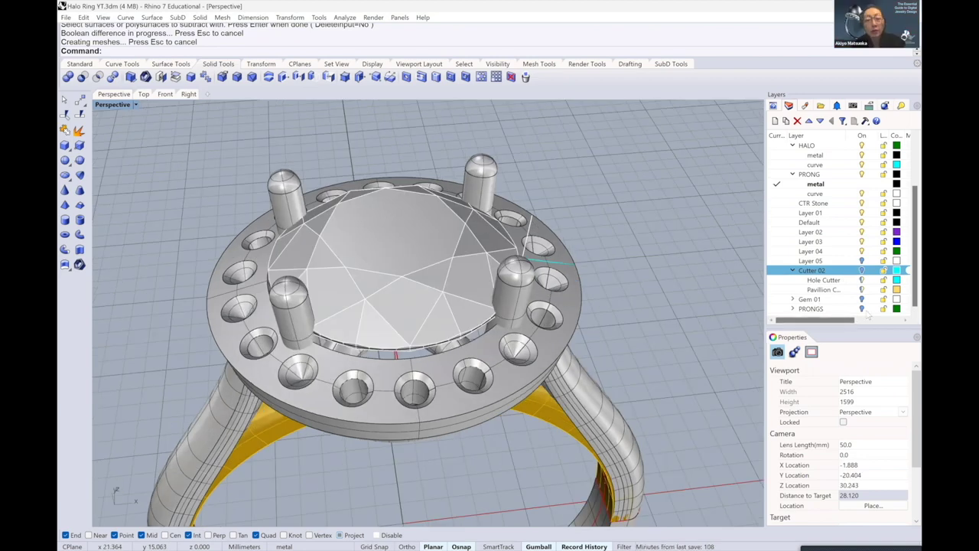
{"action": "left_click", "coordinate": [863, 308]}
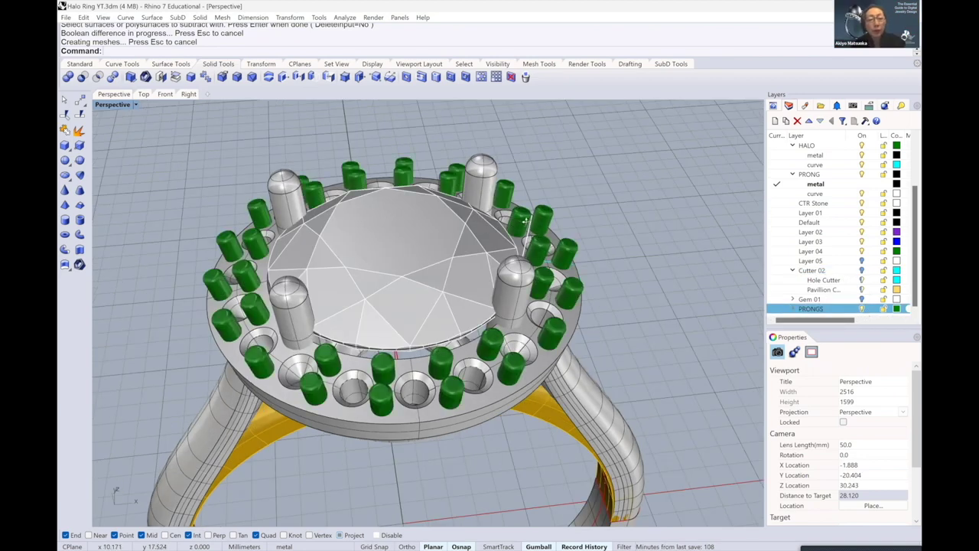
{"action": "mouse_move", "coordinate": [525, 221]}
{"action": "right_mouse_down"}
{"action": "mouse_move", "coordinate": [512, 241]}
{"action": "mouse_move", "coordinate": [538, 247]}
{"action": "right_mouse_up"}
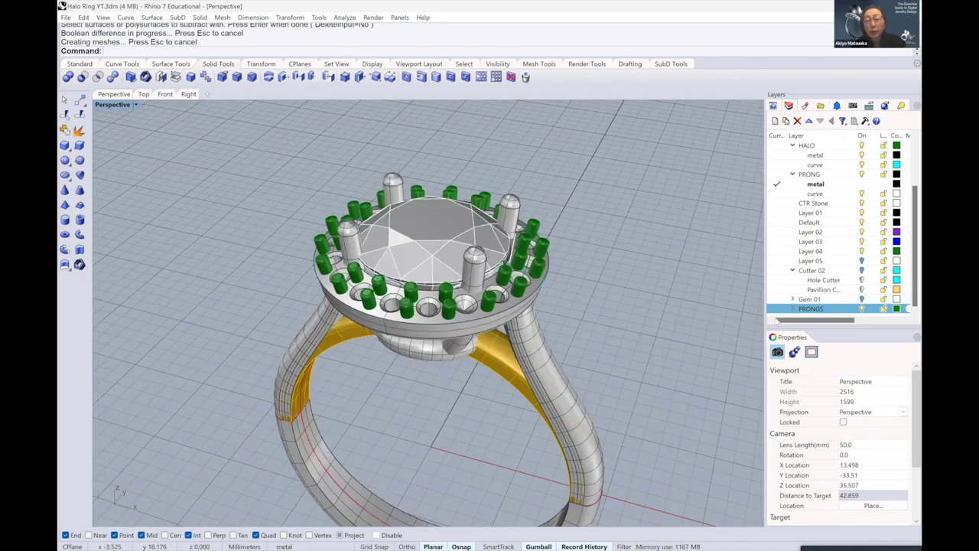
Turn on the Gem 01 layer to show the small gems in the halo holes
{"action": "left_click", "coordinate": [866, 303]}
{"action": "left_click", "coordinate": [863, 299]}
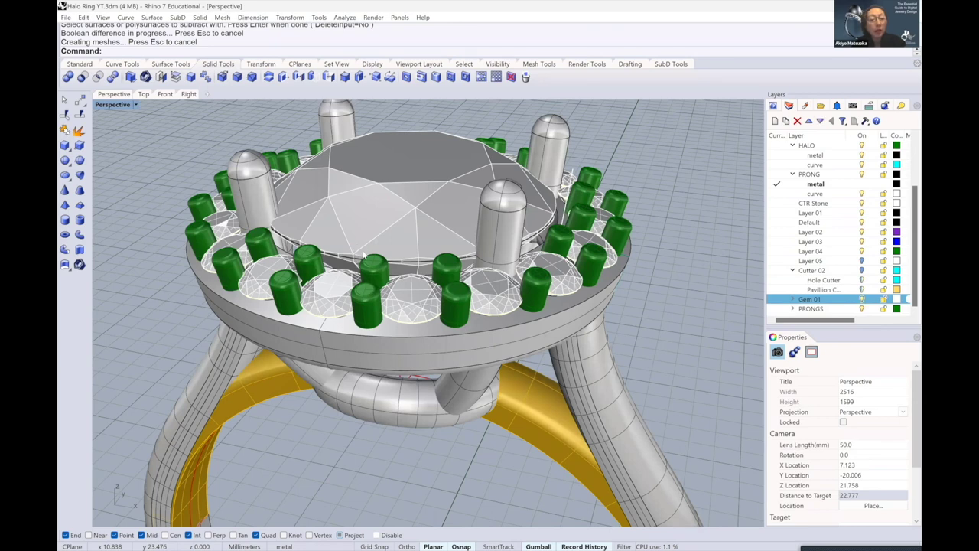
{"action": "scroll", "coordinate": [363, 245], "scroll_direction": "up", "scroll_amount": 3}
{"action": "scroll", "coordinate": [363, 245], "scroll_direction": "up", "scroll_amount": 2}
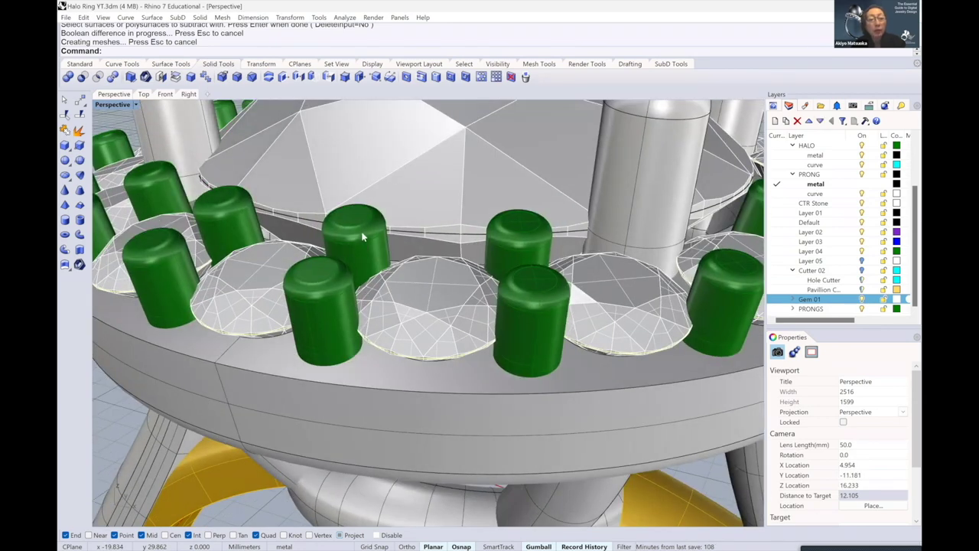
{"action": "scroll", "coordinate": [364, 237], "scroll_direction": "down", "scroll_amount": 4}
{"action": "scroll", "coordinate": [366, 233], "scroll_direction": "up", "scroll_amount": 2}
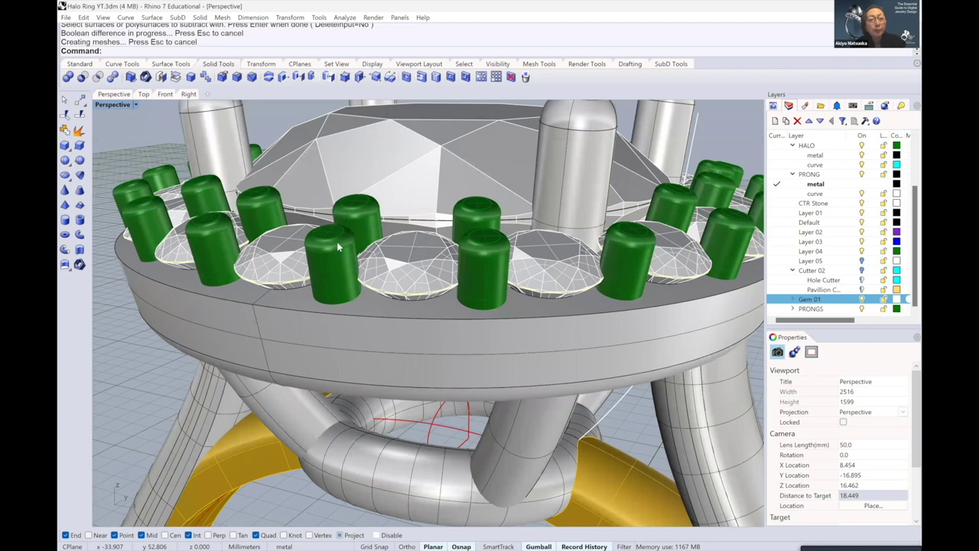
Orbit and zoom around the ring to inspect the prongs and gems
{"action": "key", "text": "Left"}
{"action": "key", "text": "Down"}
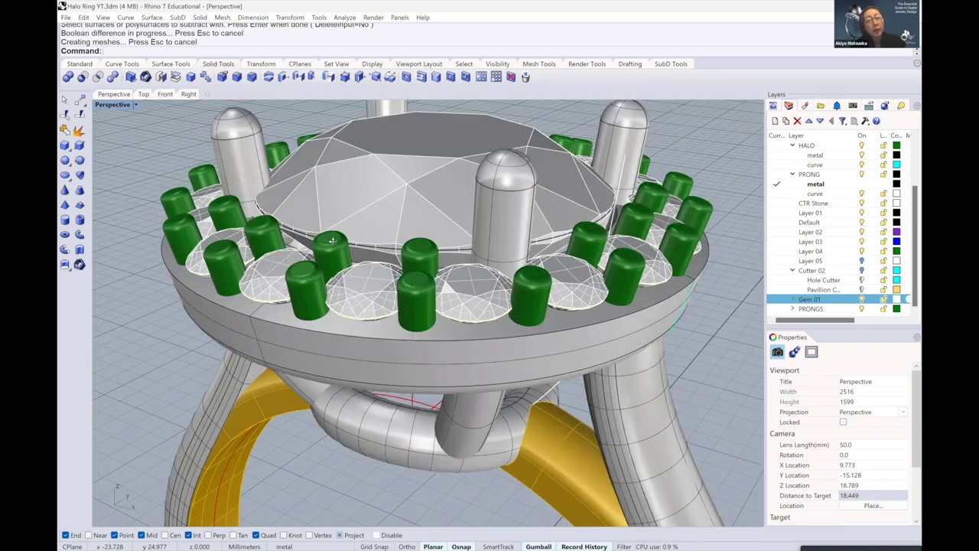
{"action": "scroll", "coordinate": [351, 248], "scroll_direction": "down", "scroll_amount": 2}
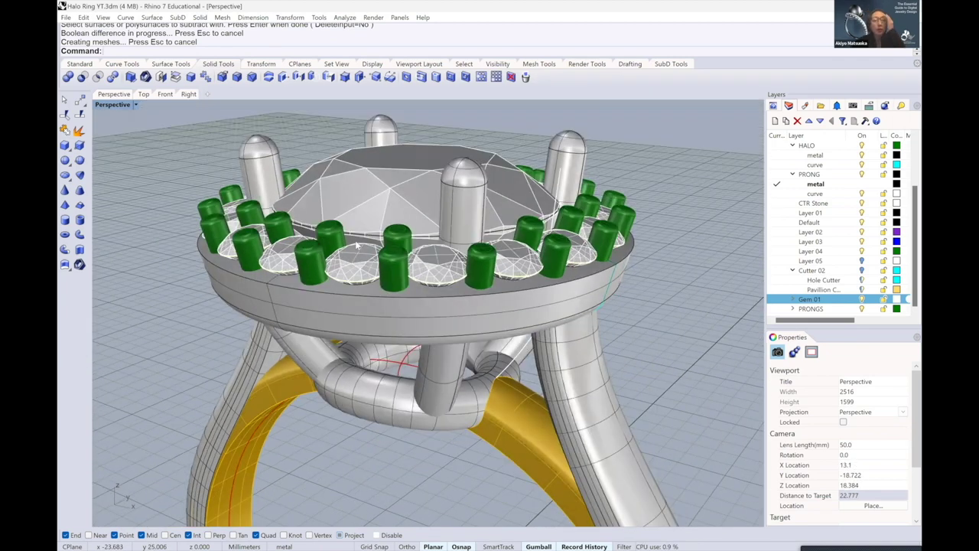
{"action": "scroll", "coordinate": [370, 248], "scroll_direction": "down", "scroll_amount": 4}
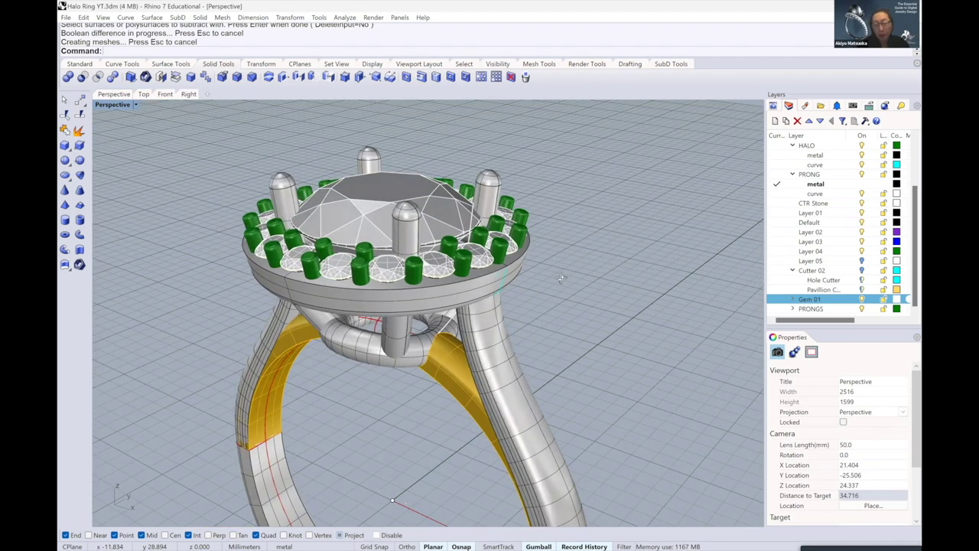
{"action": "right_click_drag", "start_coordinate": [564, 279], "coordinate": [445, 296]}
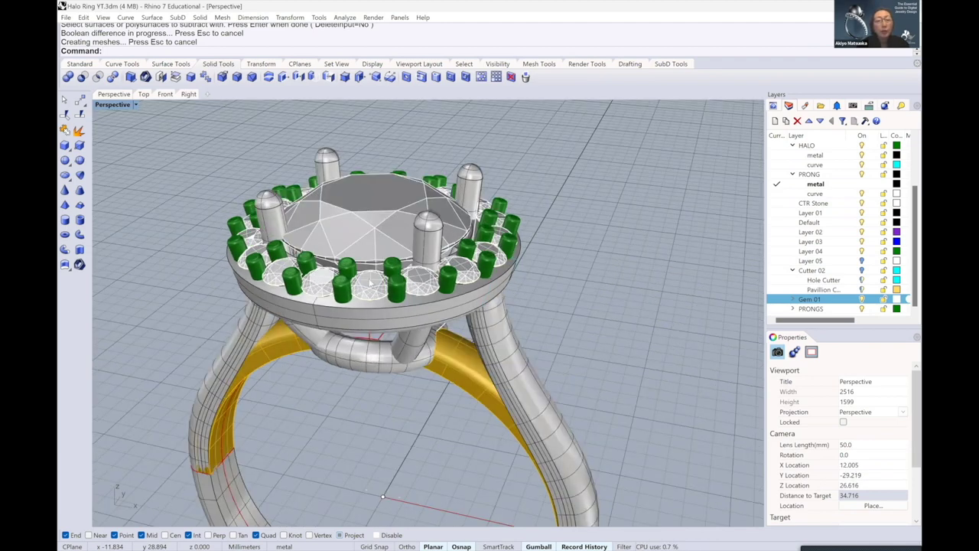
{"action": "right_click_drag", "start_coordinate": [386, 269], "coordinate": [379, 273]}
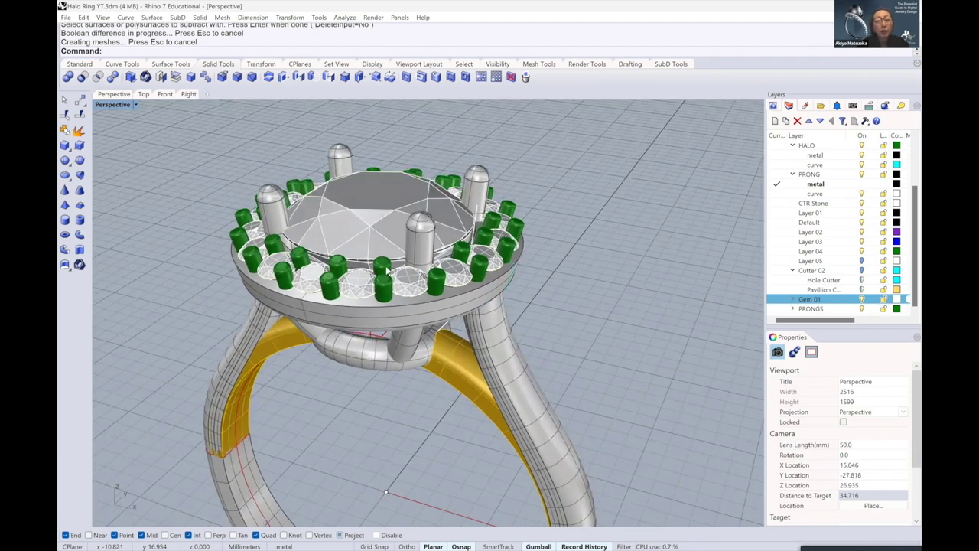
{"action": "scroll", "coordinate": [382, 265], "scroll_direction": "up", "scroll_amount": 1}
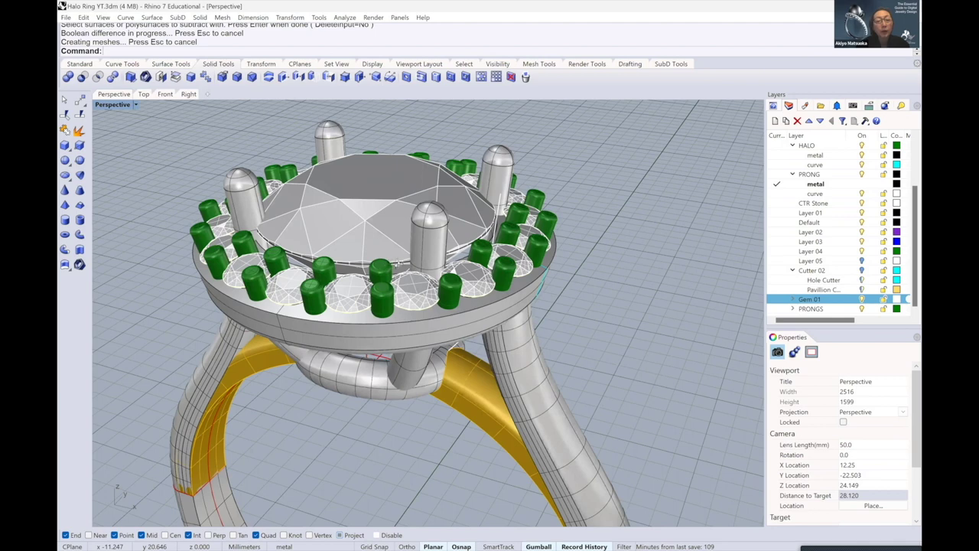
{"action": "scroll", "coordinate": [398, 268], "scroll_direction": "up", "scroll_amount": 1}
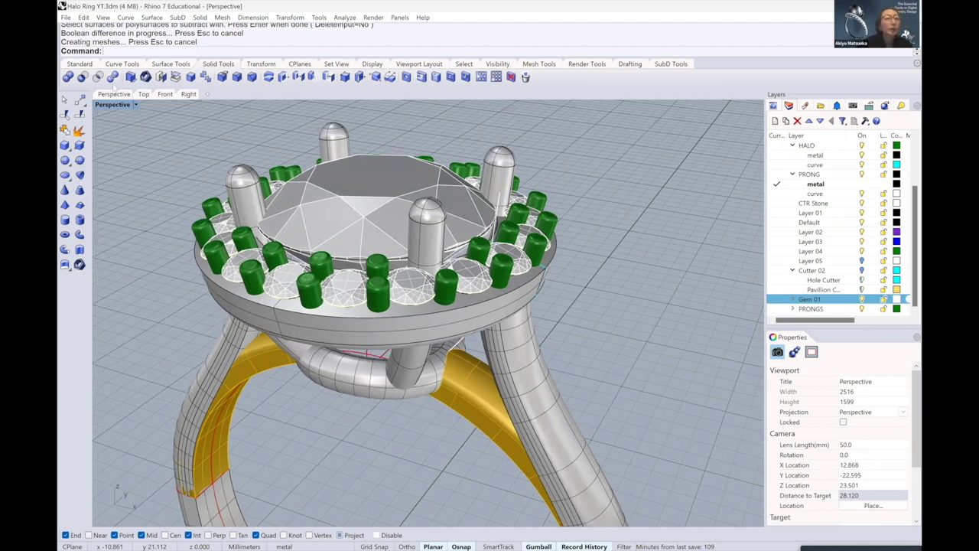
{"action": "key", "text": "Left"}
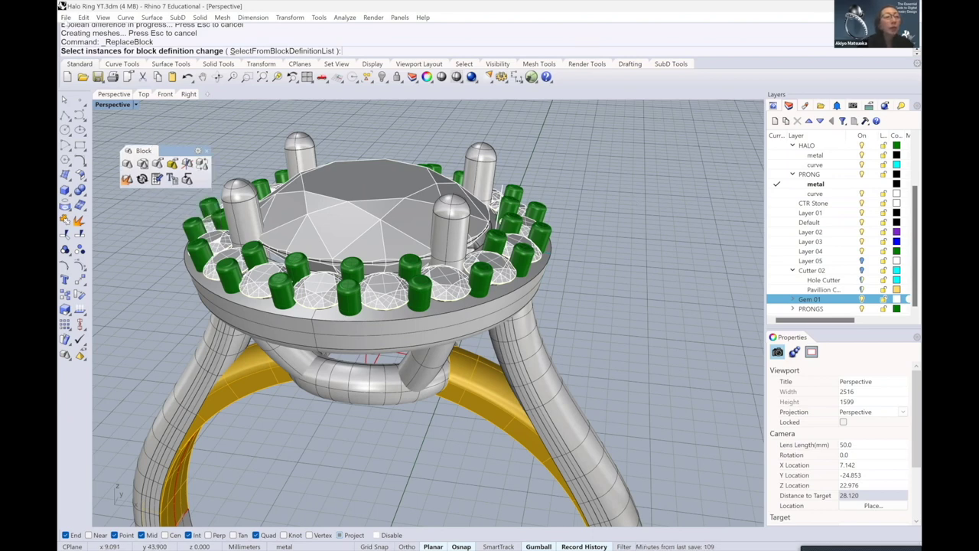
Import the 1.00 mm Render Prong.3dm file into the model
{"action": "scroll", "coordinate": [616, 222], "scroll_direction": "down", "scroll_amount": 3}
{"action": "left_click", "coordinate": [66, 17]}
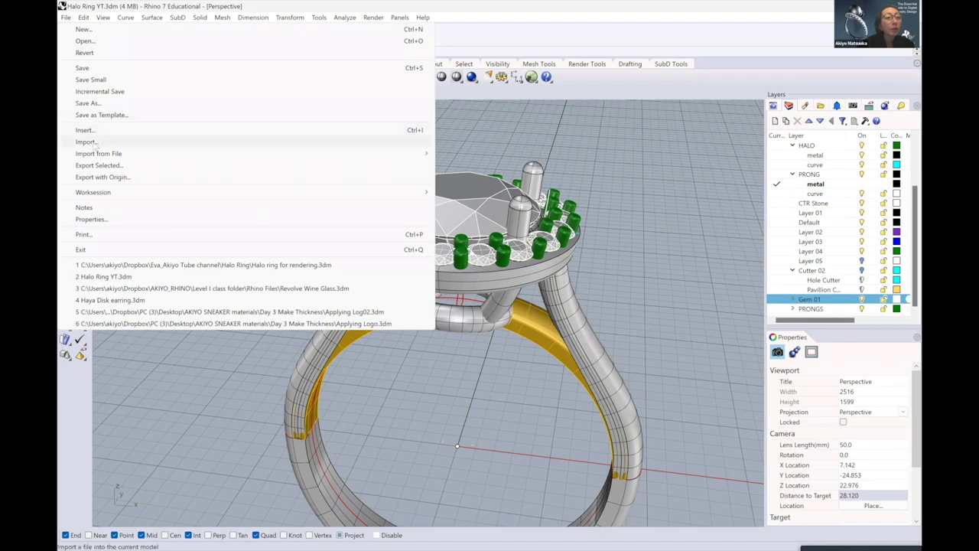
{"action": "left_click", "coordinate": [95, 142]}
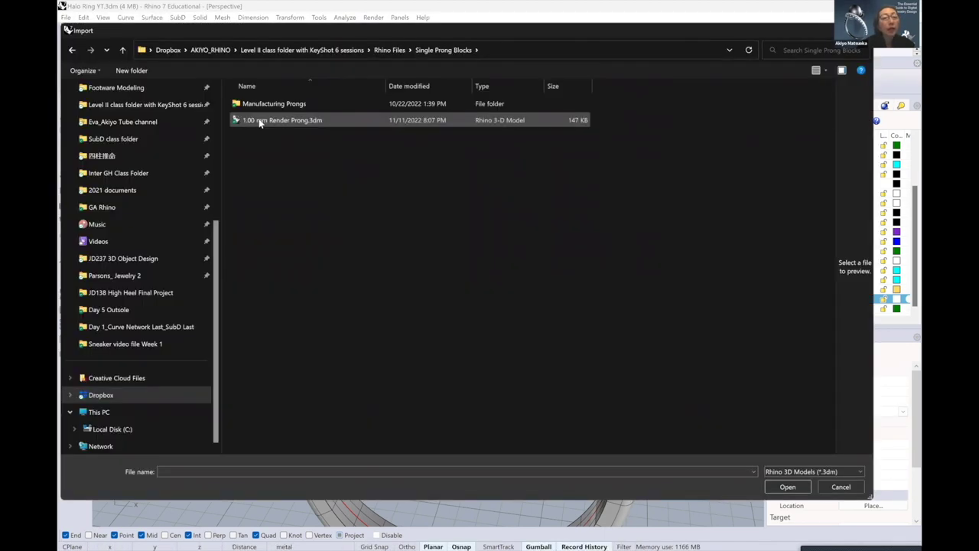
{"action": "left_click", "coordinate": [256, 120]}
{"action": "key", "text": "Return"}
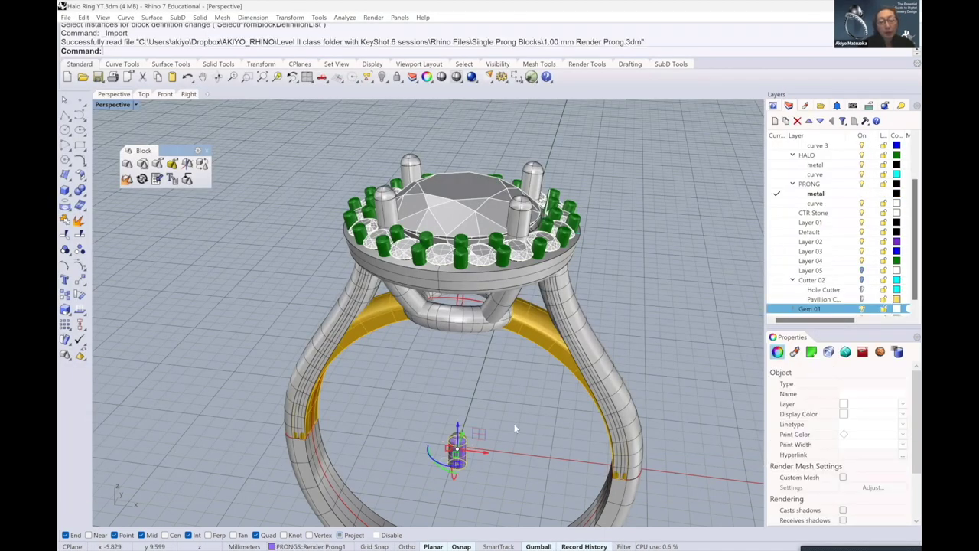
Orbit and zoom to inspect the imported purple render prong
{"action": "right_click_drag", "start_coordinate": [472, 452], "coordinate": [475, 449]}
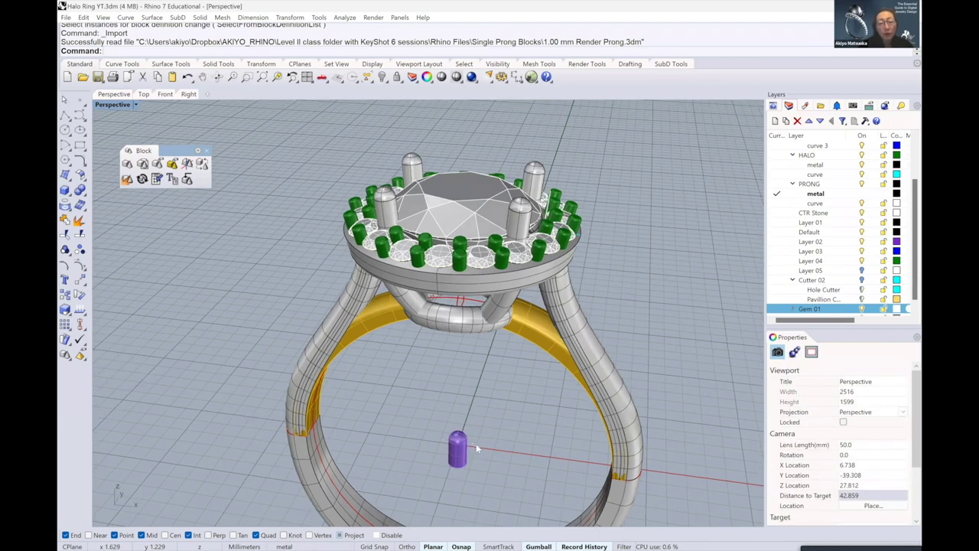
{"action": "scroll", "coordinate": [459, 388], "scroll_direction": "up", "scroll_amount": 3}
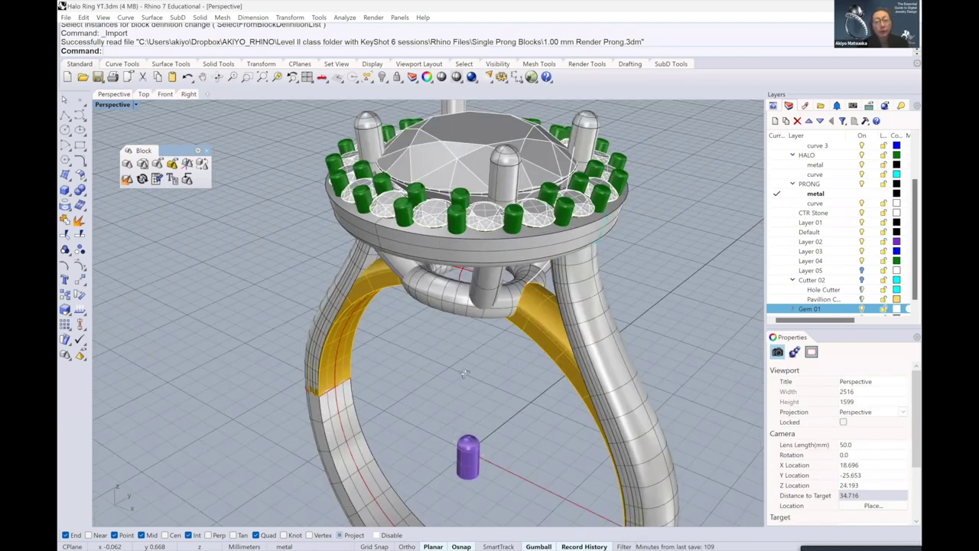
{"action": "right_click_drag", "start_coordinate": [458, 384], "coordinate": [446, 381]}
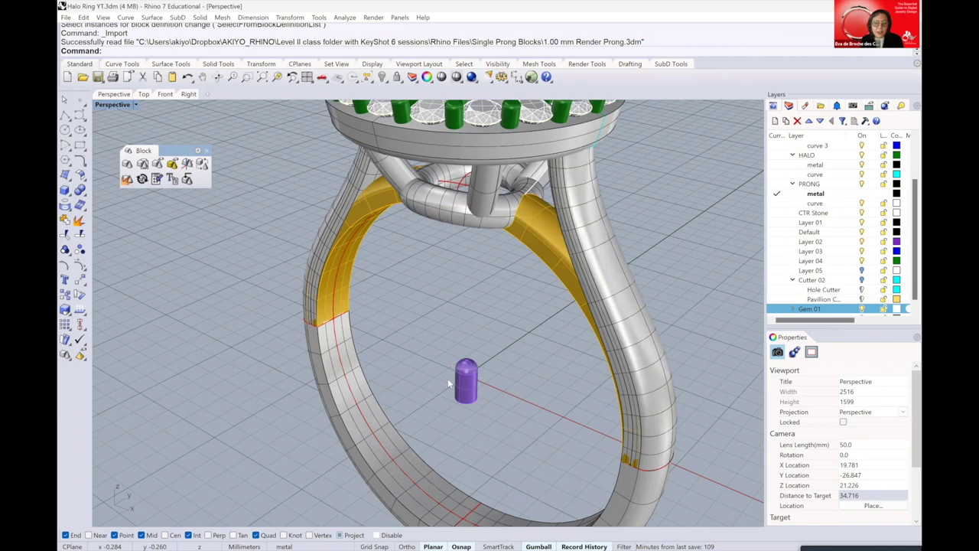
{"action": "scroll", "coordinate": [447, 378], "scroll_direction": "up", "scroll_amount": 5}
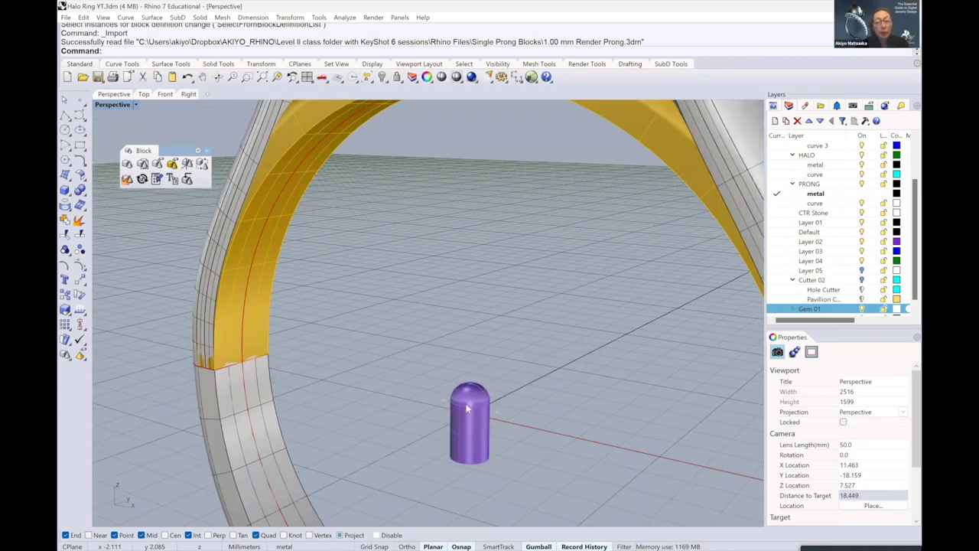
{"action": "scroll", "coordinate": [470, 402], "scroll_direction": "down", "scroll_amount": 3}
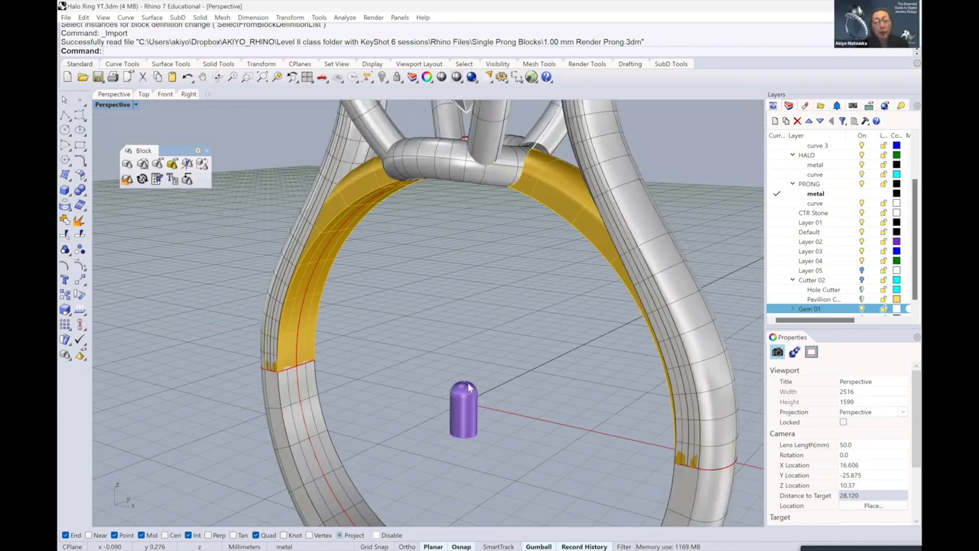
{"action": "scroll", "coordinate": [470, 388], "scroll_direction": "up", "scroll_amount": 4}
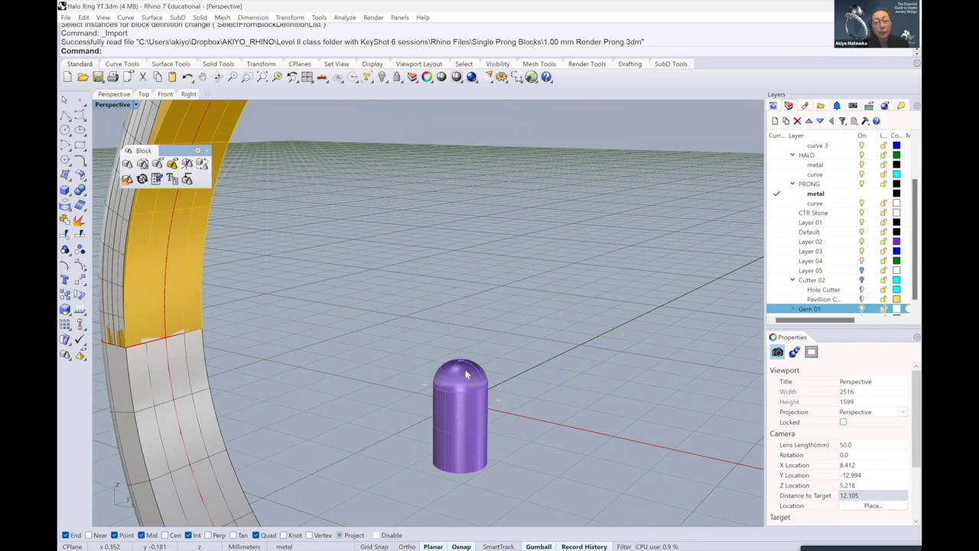
{"action": "scroll", "coordinate": [466, 372], "scroll_direction": "down", "scroll_amount": 5}
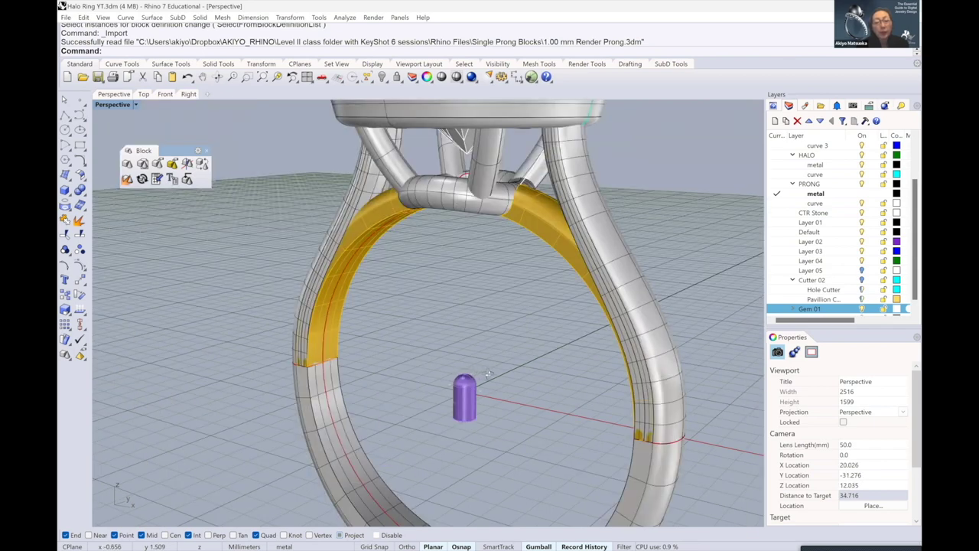
{"action": "right_click_drag", "start_coordinate": [488, 374], "coordinate": [441, 316]}
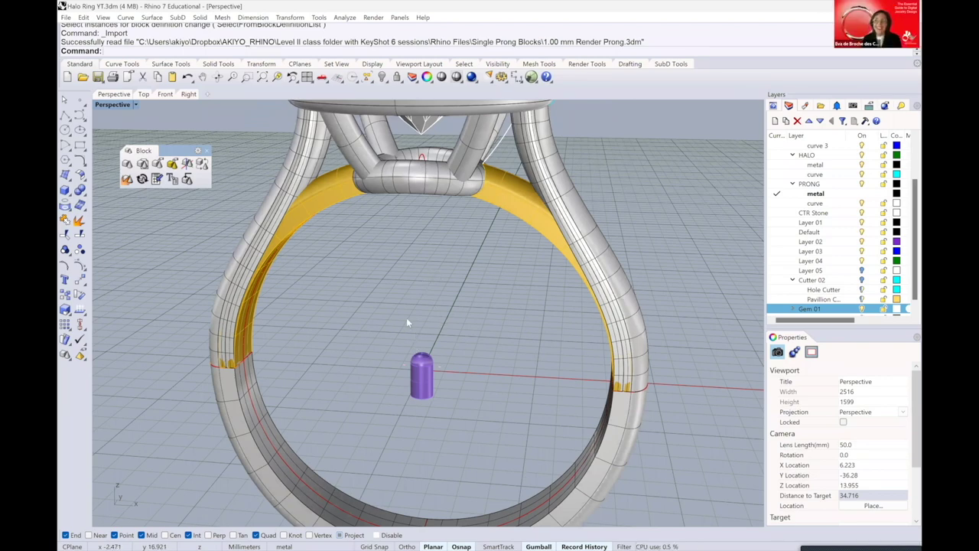
{"action": "scroll", "coordinate": [406, 318], "scroll_direction": "down", "scroll_amount": 4}
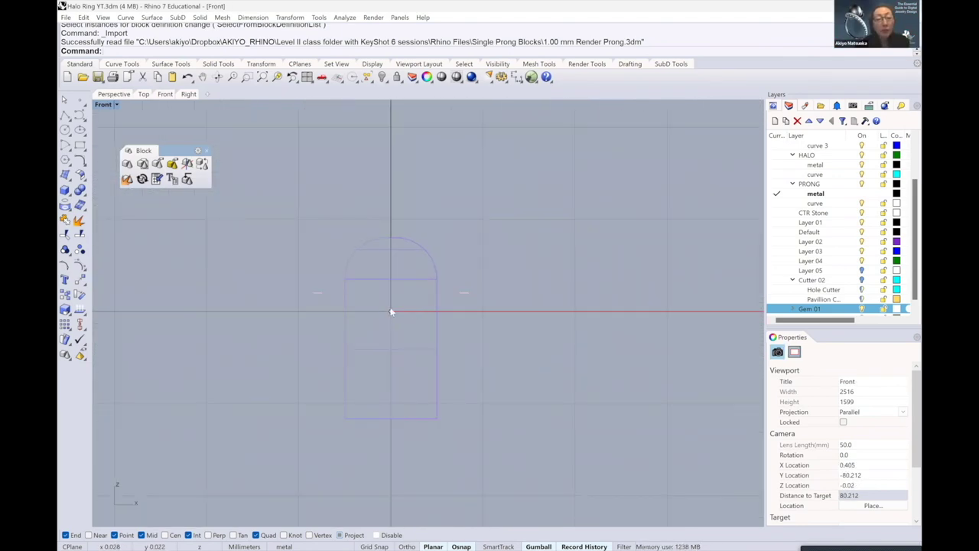
{"action": "scroll", "coordinate": [431, 293], "scroll_direction": "up", "scroll_amount": 2}
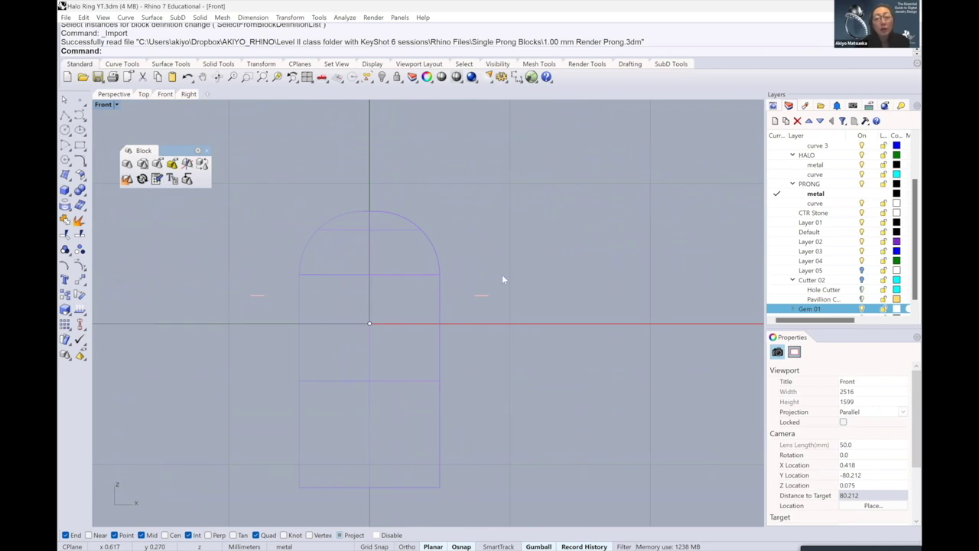
Shade the Front view, select the render prong block, then start ReplaceBlock in Perspective
{"action": "key", "text": "ctrl+alt+s"}
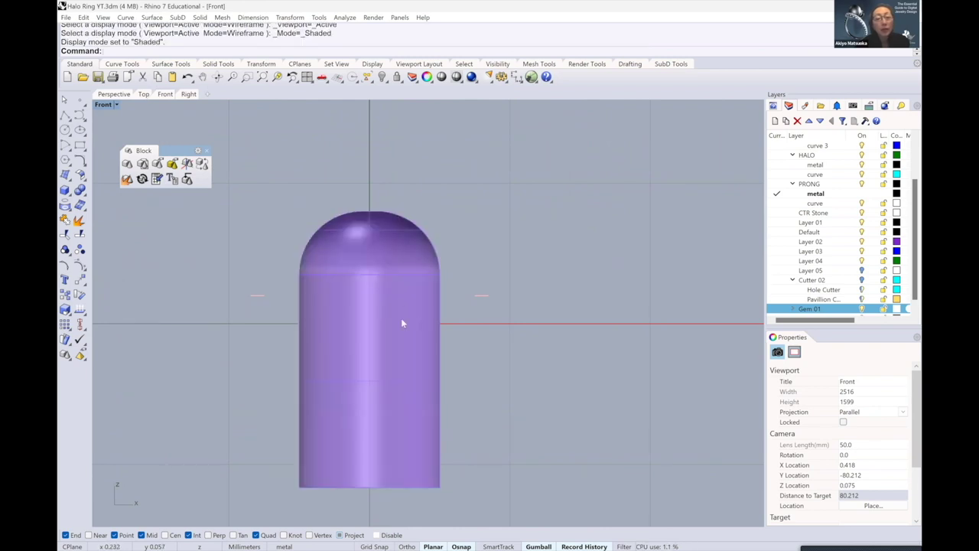
{"action": "left_click", "coordinate": [339, 337]}
{"action": "left_click", "coordinate": [463, 321]}
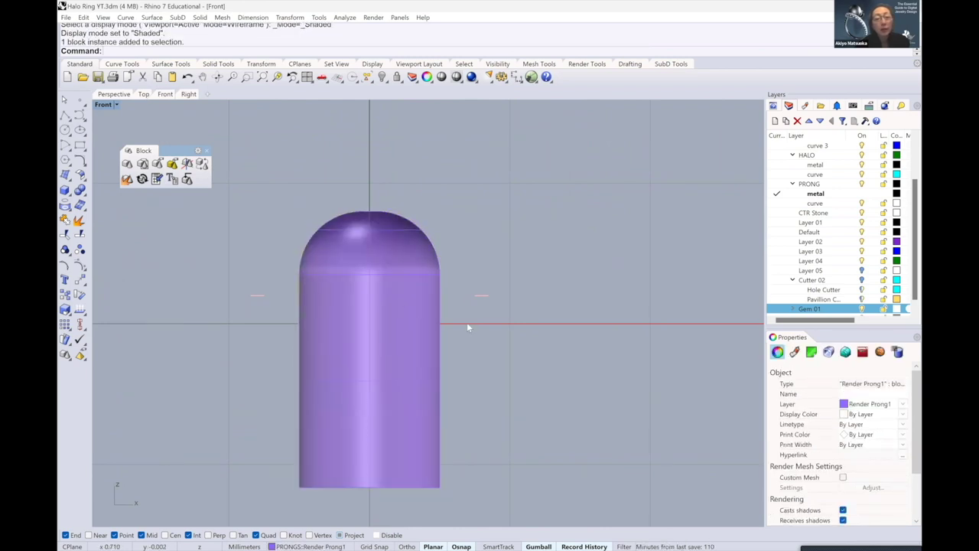
{"action": "left_click", "coordinate": [114, 93]}
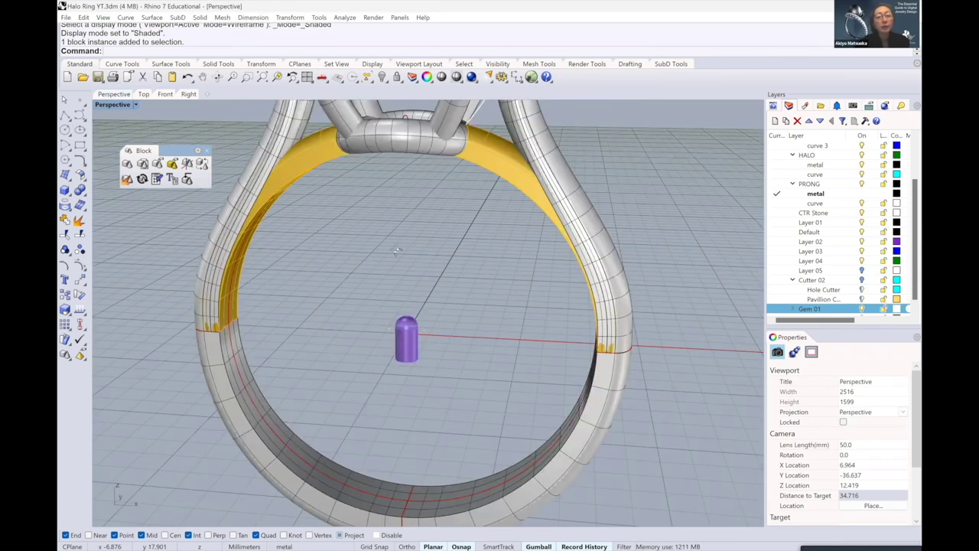
{"action": "scroll", "coordinate": [397, 250], "scroll_direction": "down", "scroll_amount": 2}
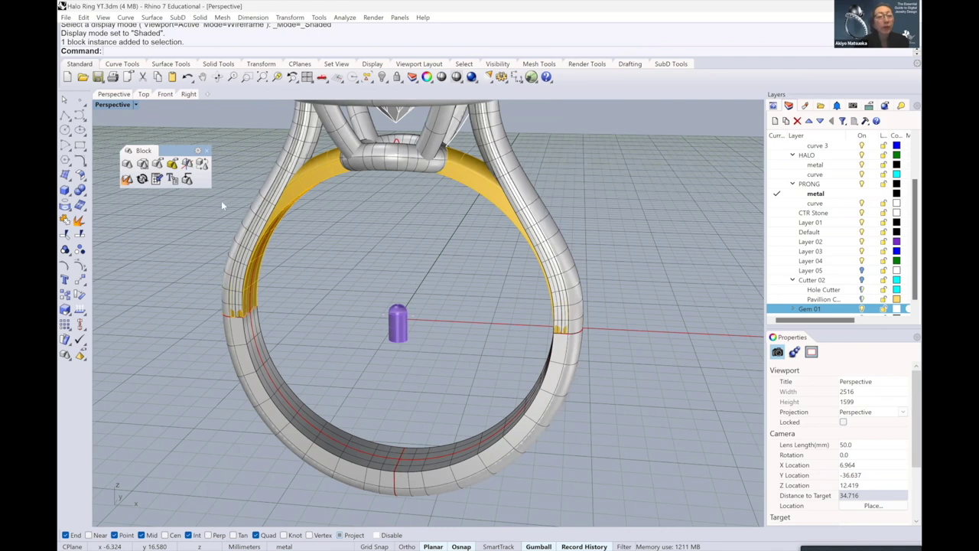
{"action": "scroll", "coordinate": [418, 288], "scroll_direction": "down", "scroll_amount": 4}
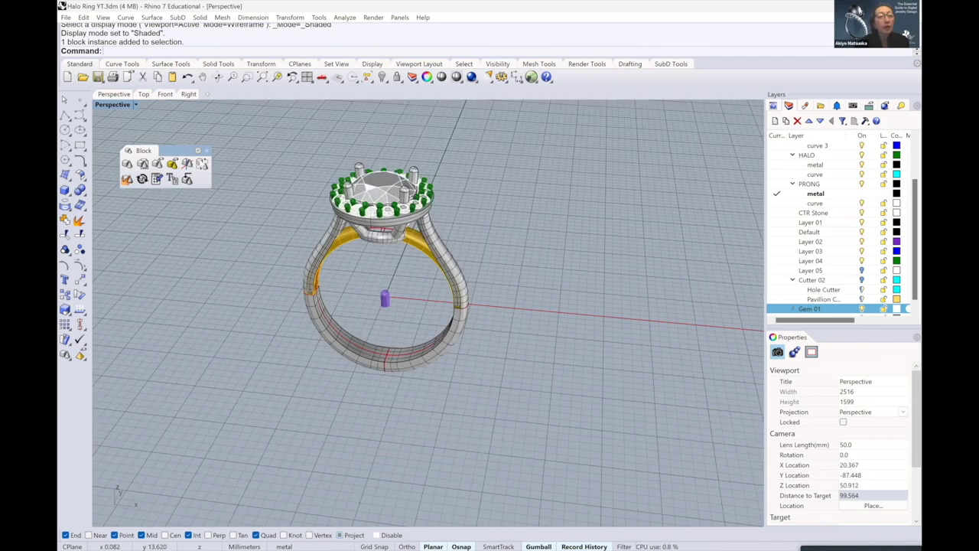
{"action": "scroll", "coordinate": [203, 166], "scroll_direction": "up", "scroll_amount": 2}
{"action": "left_click", "coordinate": [202, 163]}
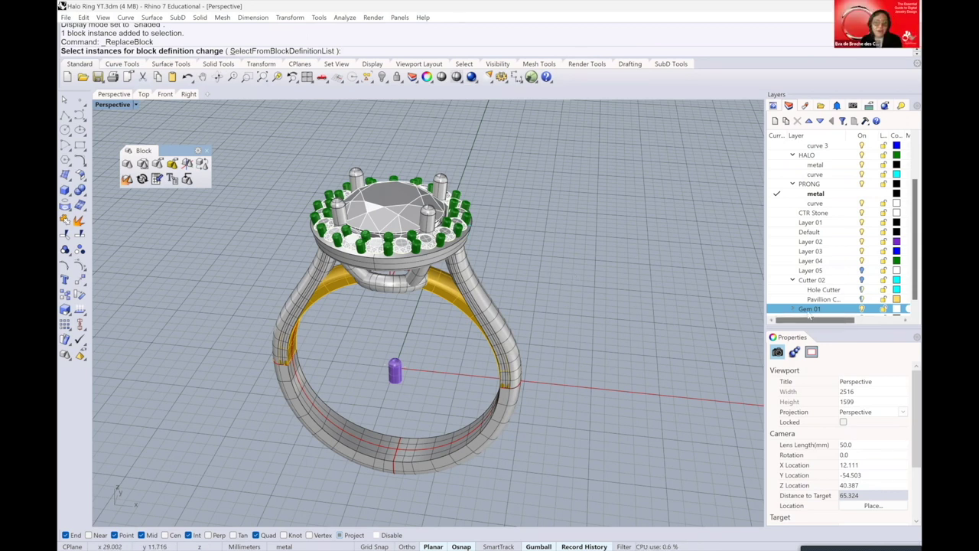
Select all 32 prong blocks on the Prong1 sublayer as the instances to replace
{"action": "scroll", "coordinate": [809, 315], "scroll_direction": "down", "scroll_amount": 1}
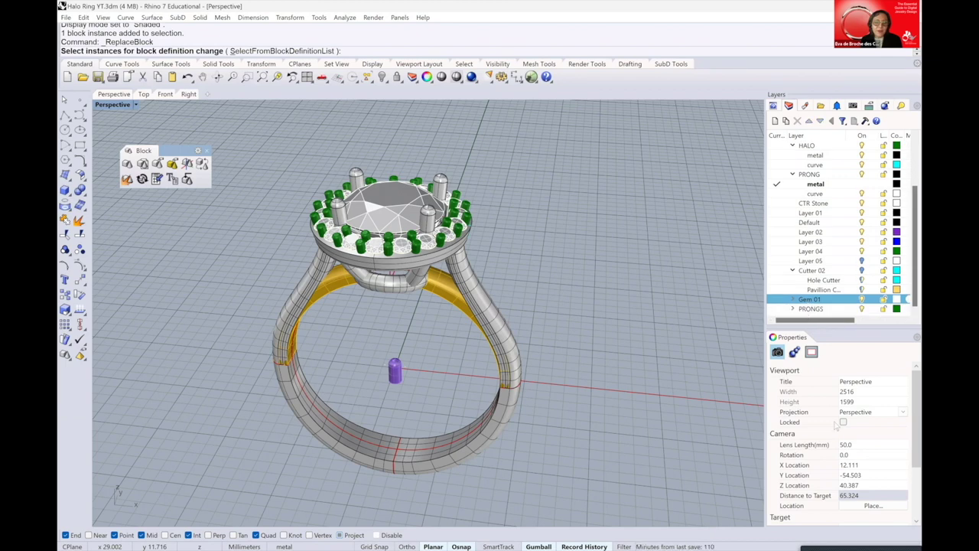
{"action": "right_click", "coordinate": [810, 309]}
{"action": "left_click", "coordinate": [850, 474]}
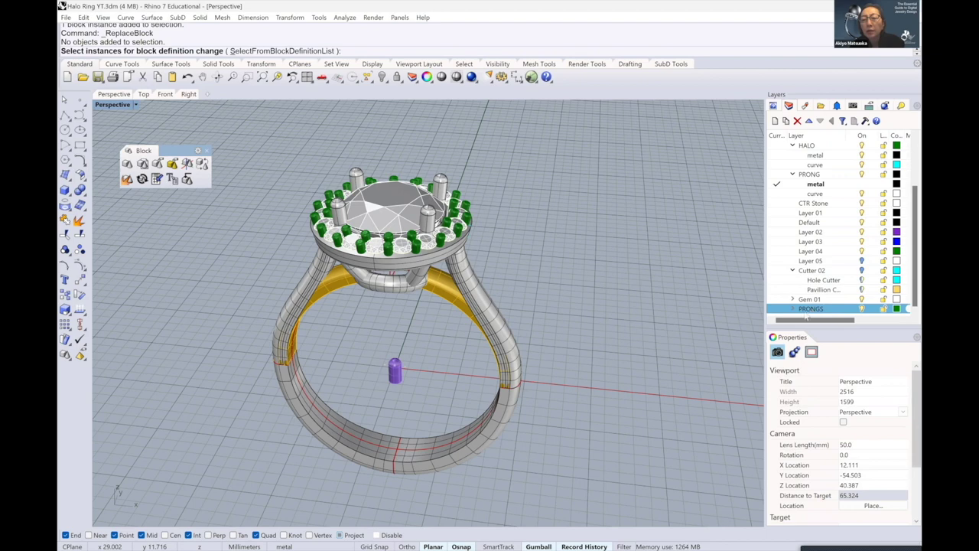
{"action": "left_click", "coordinate": [806, 313]}
{"action": "right_click", "coordinate": [800, 280]}
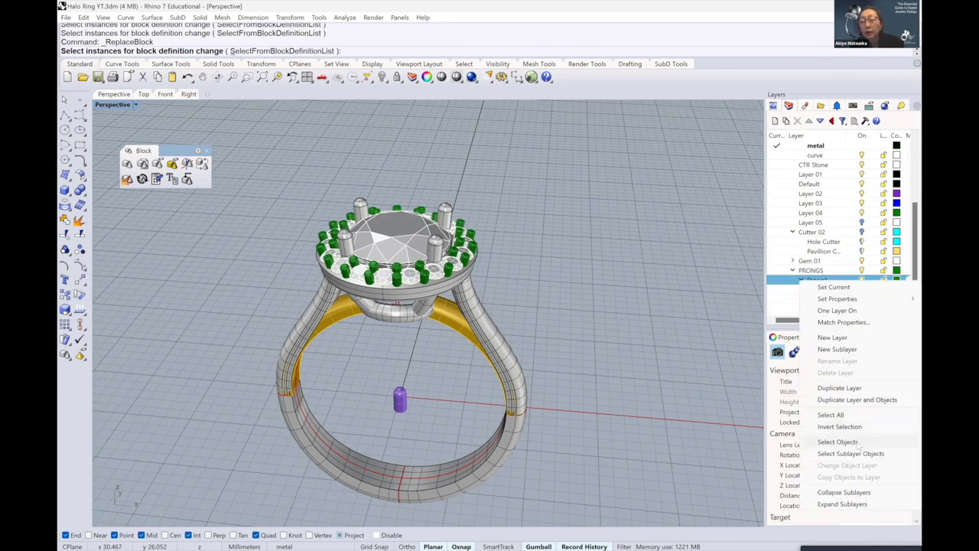
{"action": "left_click", "coordinate": [857, 440]}
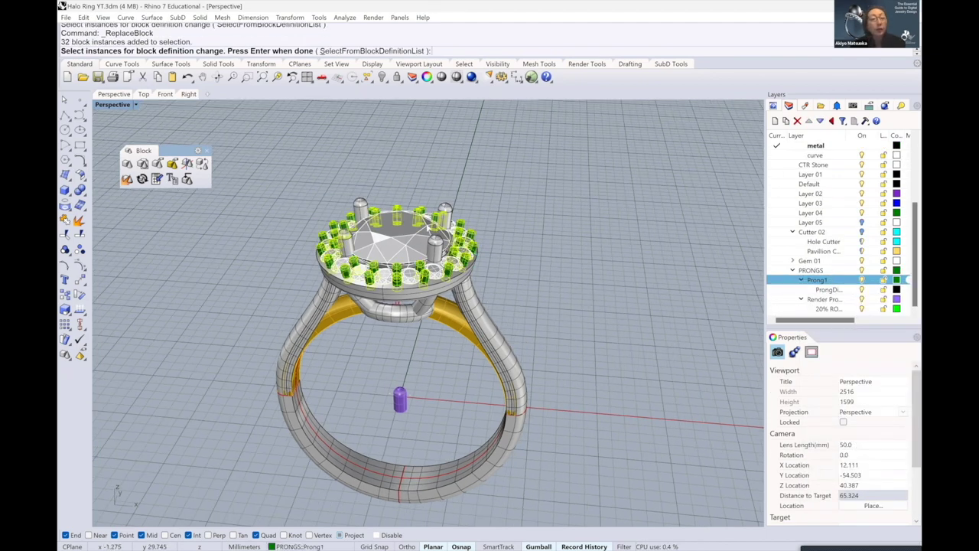
{"action": "scroll", "coordinate": [273, 144], "scroll_direction": "up", "scroll_amount": 2}
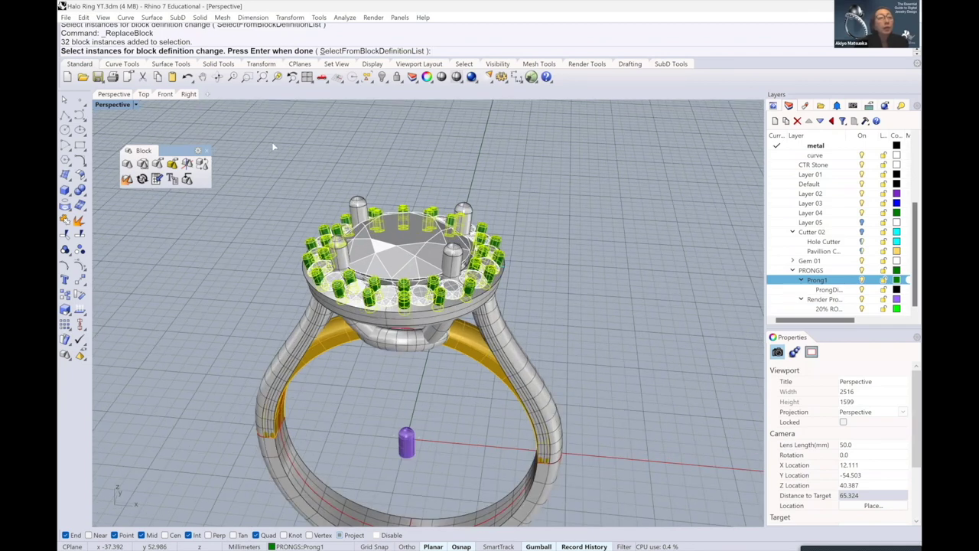
{"action": "key", "text": "Return"}
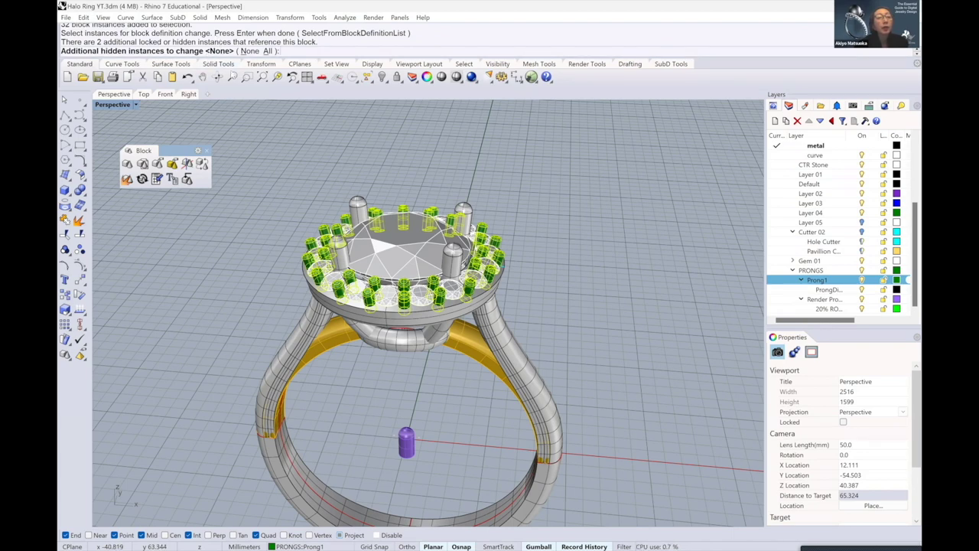
{"action": "key", "text": "Return"}
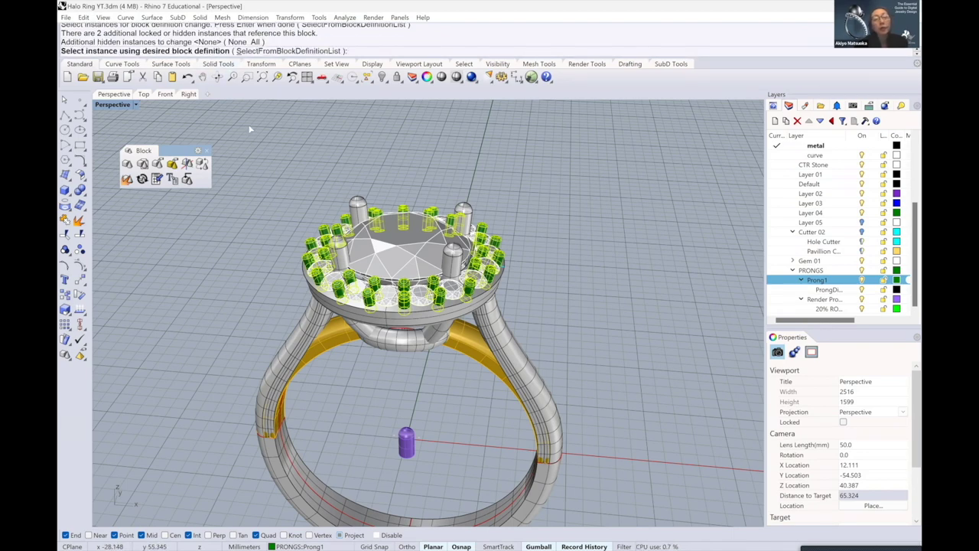
Pick the purple render prong as the new block and accept the history warning
{"action": "key", "text": "Down"}
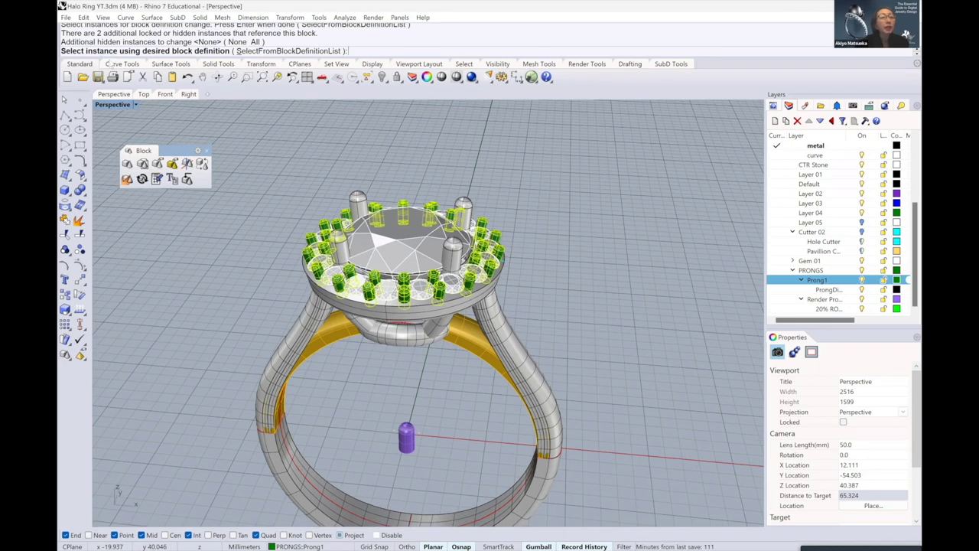
{"action": "key", "text": "Down"}
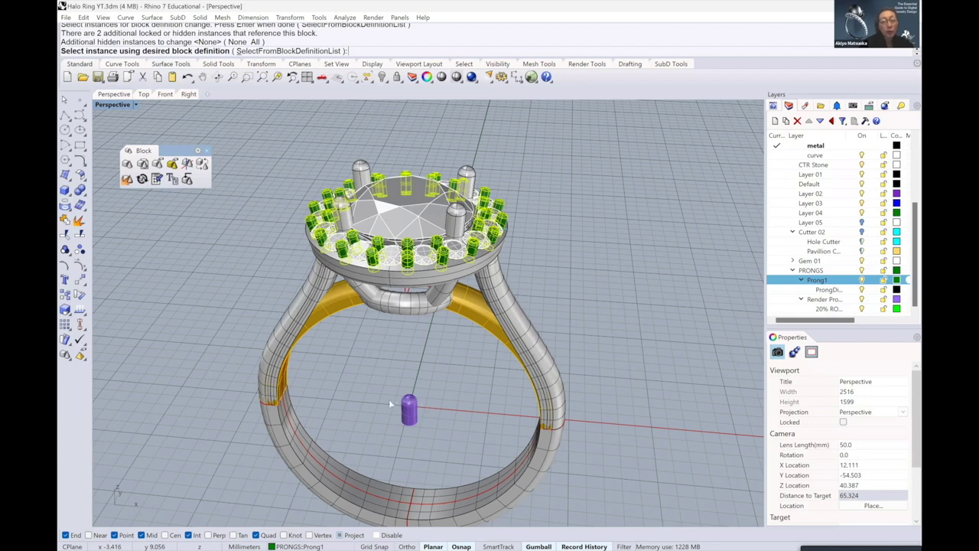
{"action": "scroll", "coordinate": [413, 405], "scroll_direction": "up", "scroll_amount": 2}
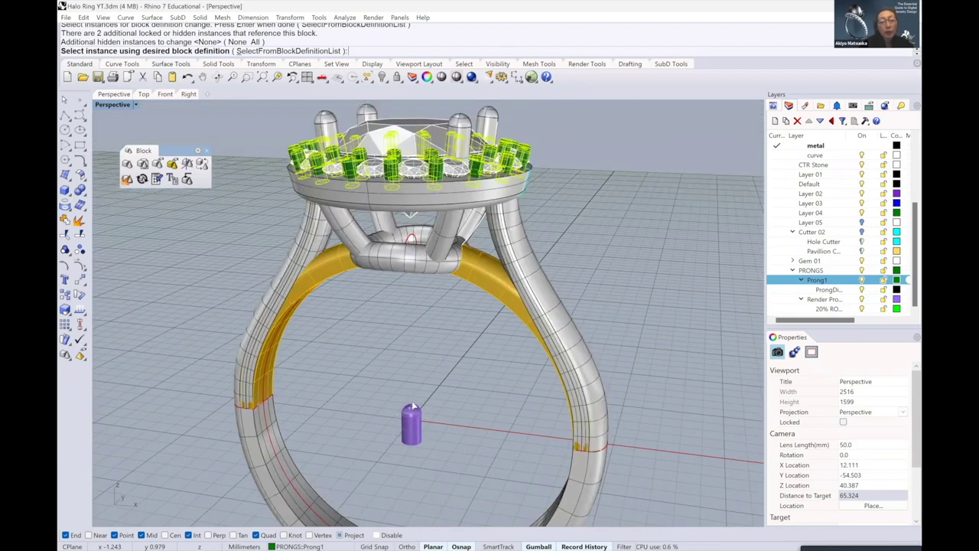
{"action": "scroll", "coordinate": [413, 406], "scroll_direction": "down", "scroll_amount": 3}
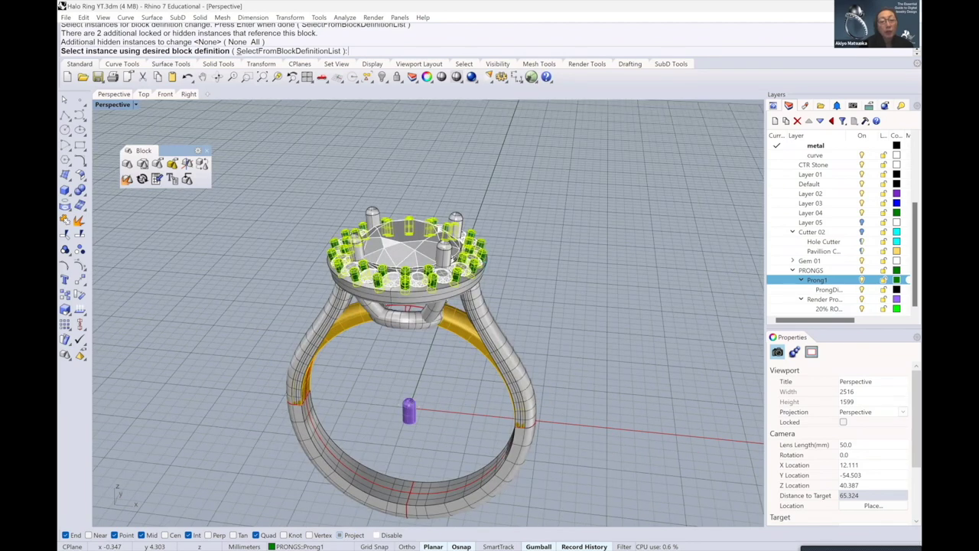
{"action": "scroll", "coordinate": [447, 413], "scroll_direction": "up", "scroll_amount": 1}
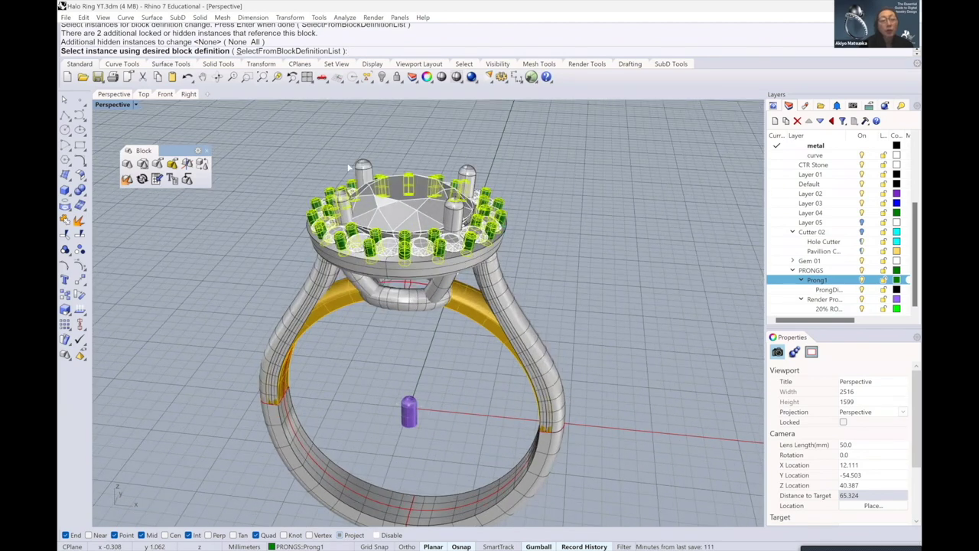
{"action": "left_click", "coordinate": [409, 404]}
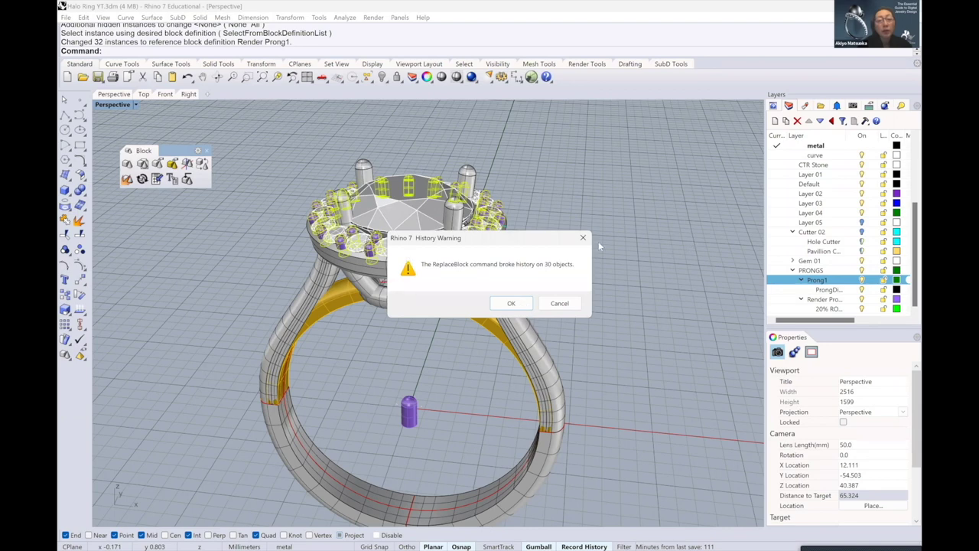
{"action": "key", "text": "Return"}
{"action": "scroll", "coordinate": [528, 249], "scroll_direction": "up", "scroll_amount": 5}
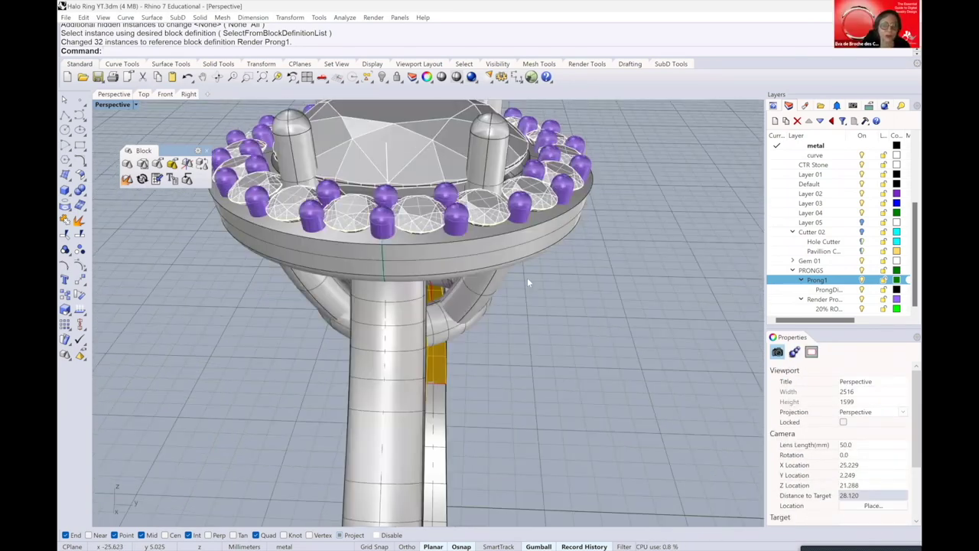
Undo the prong replacement, then redo it
{"action": "key", "text": "ctrl+z"}
{"action": "key", "text": "ctrl+z"}
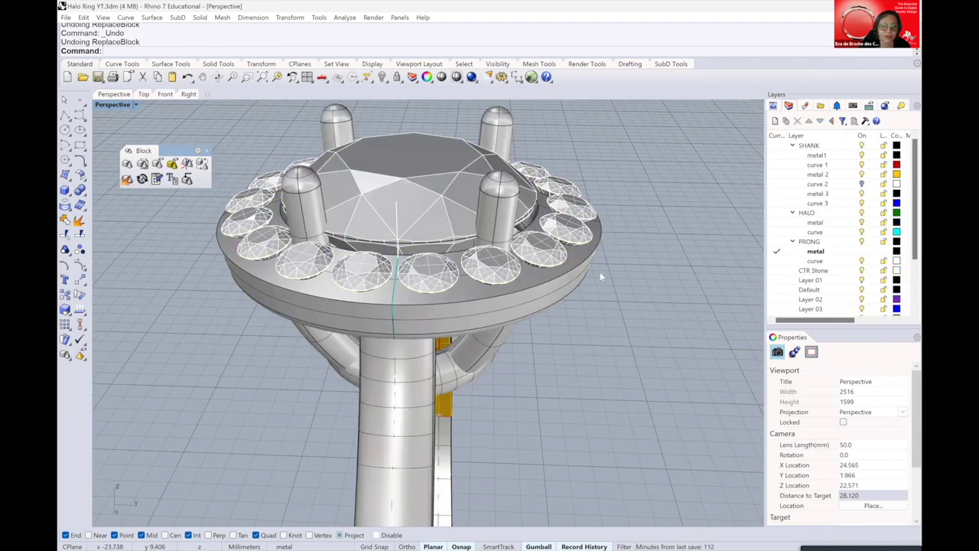
{"action": "key", "text": "ctrl+y"}
{"action": "key", "text": "ctrl+y"}
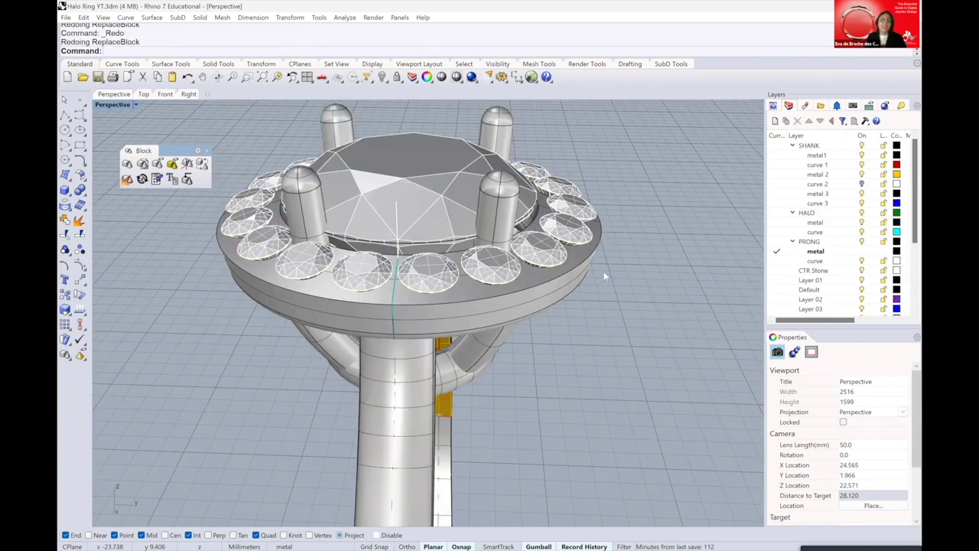
{"action": "key", "text": "ctrl+y"}
{"action": "key", "text": "ctrl+y"}
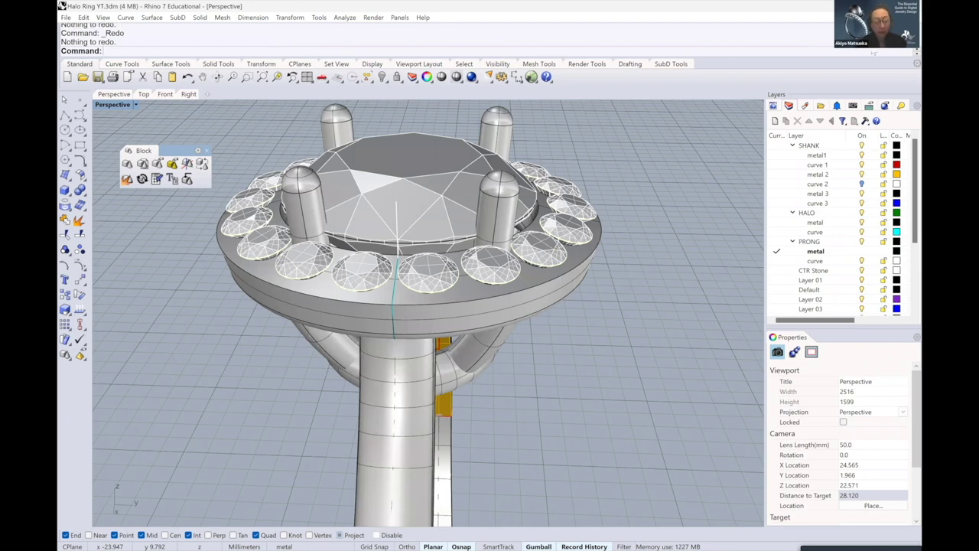
{"action": "scroll", "coordinate": [644, 261], "scroll_direction": "down", "scroll_amount": 5}
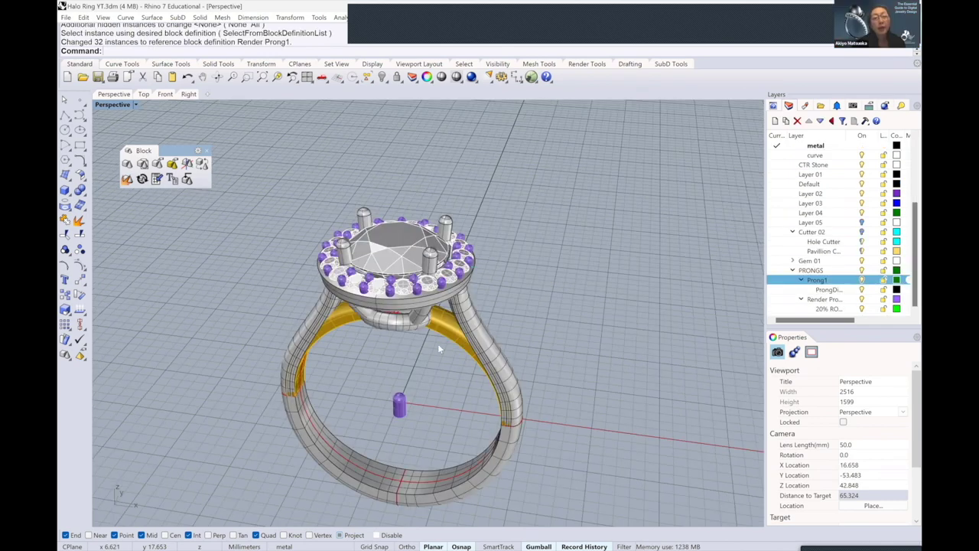
Hide the loose Render Prong1 block lying below the ring
{"action": "scroll", "coordinate": [438, 349], "scroll_direction": "up", "scroll_amount": 2}
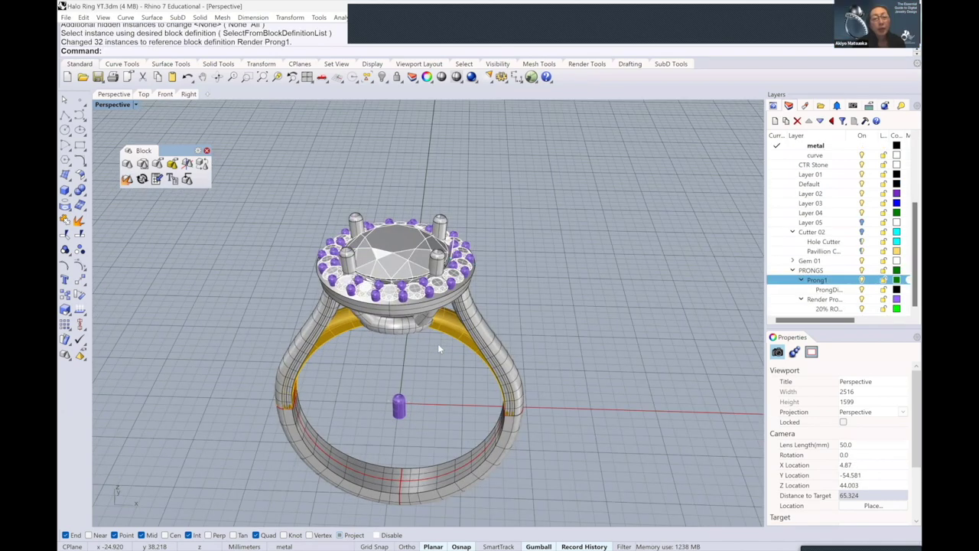
{"action": "scroll", "coordinate": [438, 349], "scroll_direction": "up", "scroll_amount": 2}
{"action": "scroll", "coordinate": [421, 259], "scroll_direction": "up", "scroll_amount": 2}
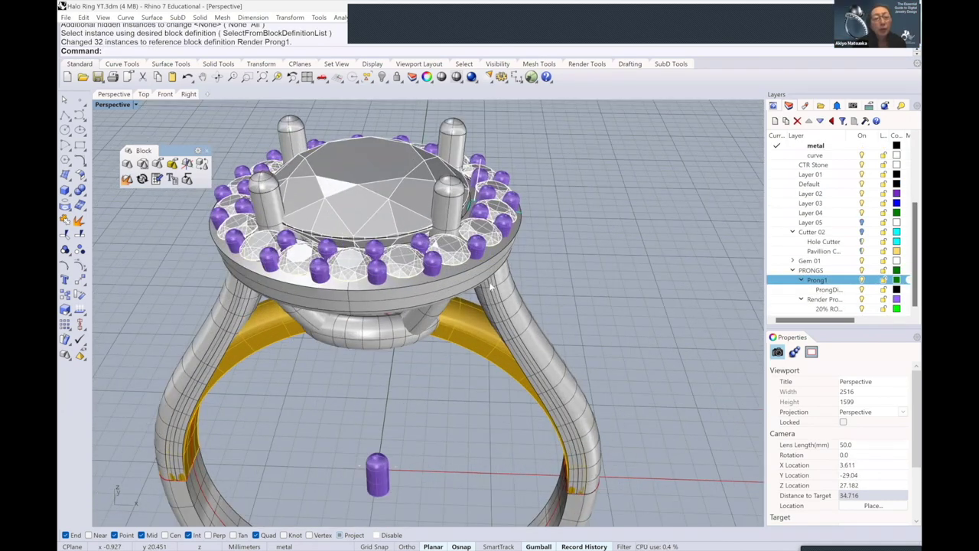
{"action": "scroll", "coordinate": [473, 295], "scroll_direction": "up", "scroll_amount": 2}
{"action": "right_click_drag", "start_coordinate": [433, 245], "coordinate": [468, 271]}
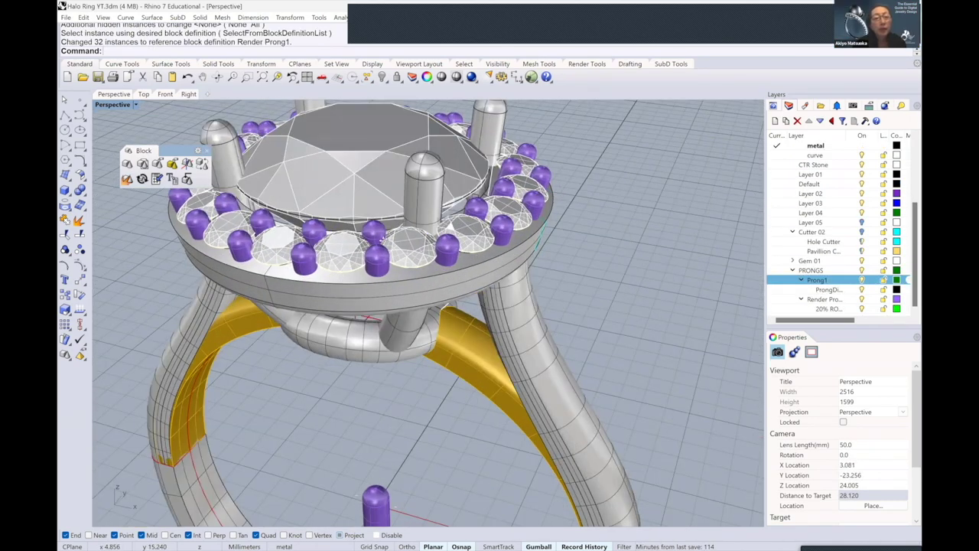
{"action": "mouse_move", "coordinate": [350, 238]}
{"action": "right_mouse_down"}
{"action": "mouse_move", "coordinate": [336, 238]}
{"action": "mouse_move", "coordinate": [397, 237]}
{"action": "mouse_move", "coordinate": [472, 308]}
{"action": "right_mouse_up"}
{"action": "scroll", "coordinate": [396, 237], "scroll_direction": "up", "scroll_amount": 1}
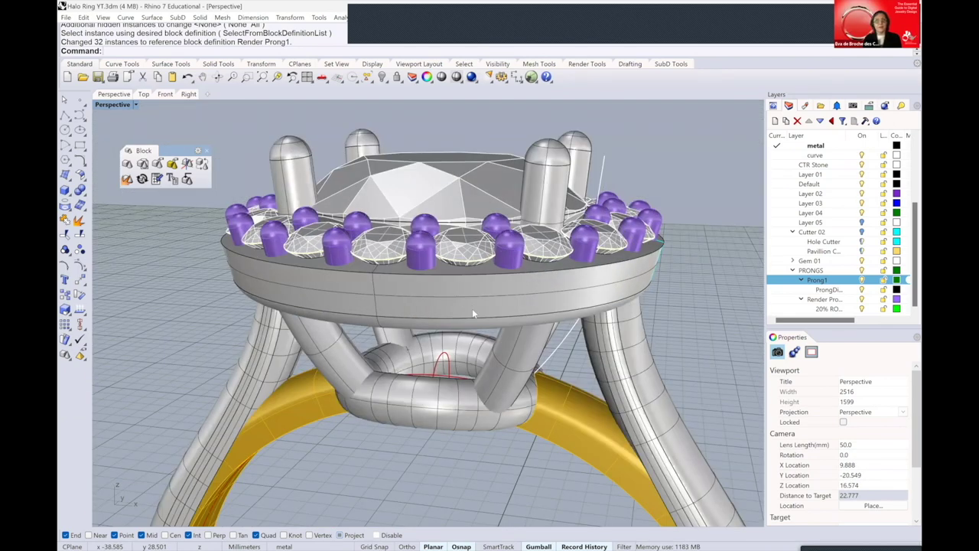
{"action": "scroll", "coordinate": [427, 483], "scroll_direction": "down", "scroll_amount": 3}
{"action": "left_click", "coordinate": [417, 478]}
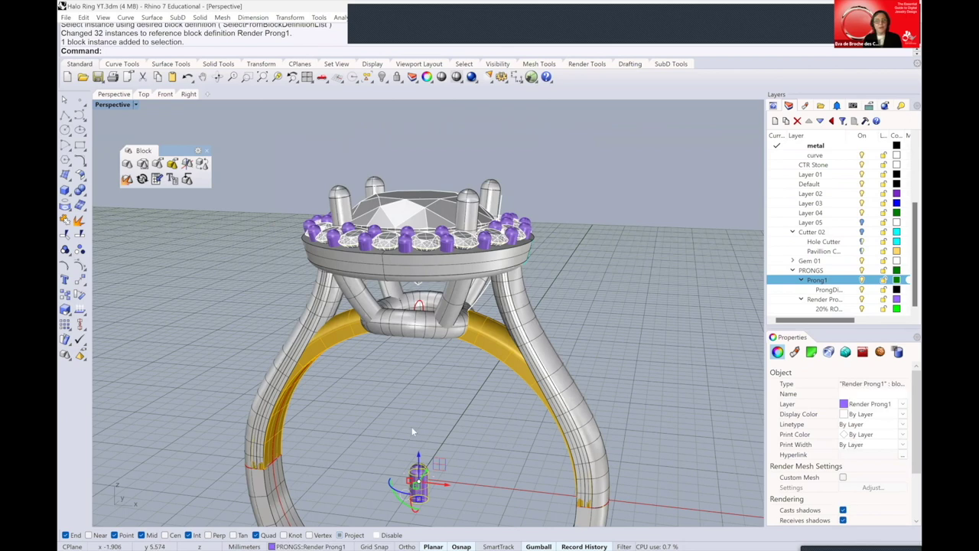
{"action": "type", "text": "H"}
{"action": "key", "text": "Return"}
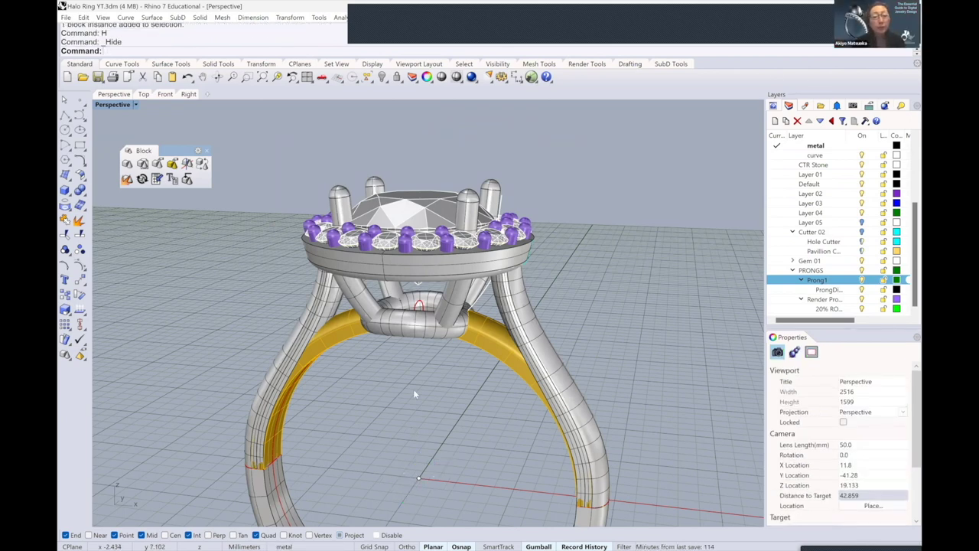
Inspect the centre-stone prongs by selecting them around the head, then clear the selection
{"action": "mouse_move", "coordinate": [431, 325]}
{"action": "right_mouse_down"}
{"action": "mouse_move", "coordinate": [449, 327]}
{"action": "mouse_move", "coordinate": [442, 344]}
{"action": "right_mouse_up"}
{"action": "mouse_move", "coordinate": [455, 234]}
{"action": "right_mouse_down"}
{"action": "mouse_move", "coordinate": [462, 207]}
{"action": "mouse_move", "coordinate": [495, 196]}
{"action": "right_mouse_up"}
{"action": "scroll", "coordinate": [505, 208], "scroll_direction": "up", "scroll_amount": 3}
{"action": "left_click", "coordinate": [505, 197]}
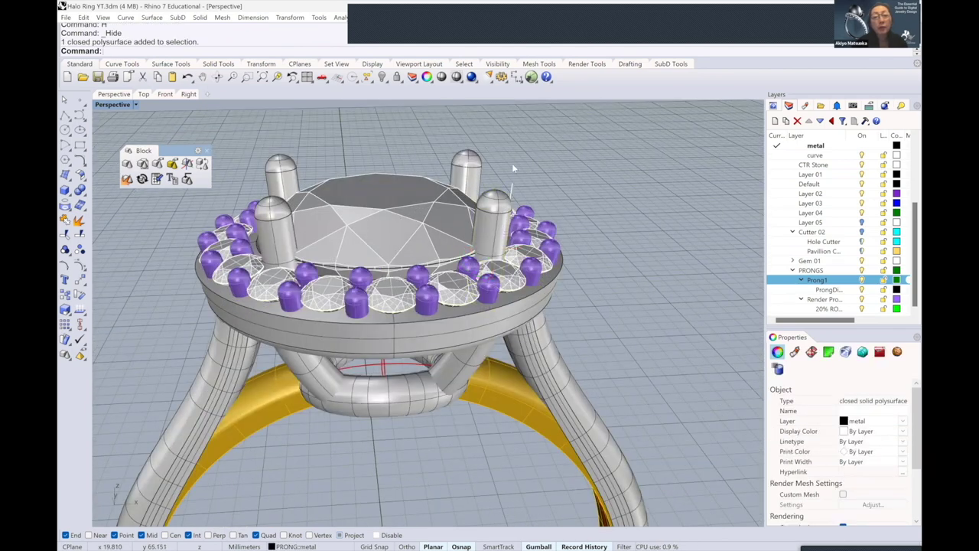
{"action": "left_click", "coordinate": [501, 163]}
{"action": "right_click_drag", "start_coordinate": [498, 163], "coordinate": [538, 142]}
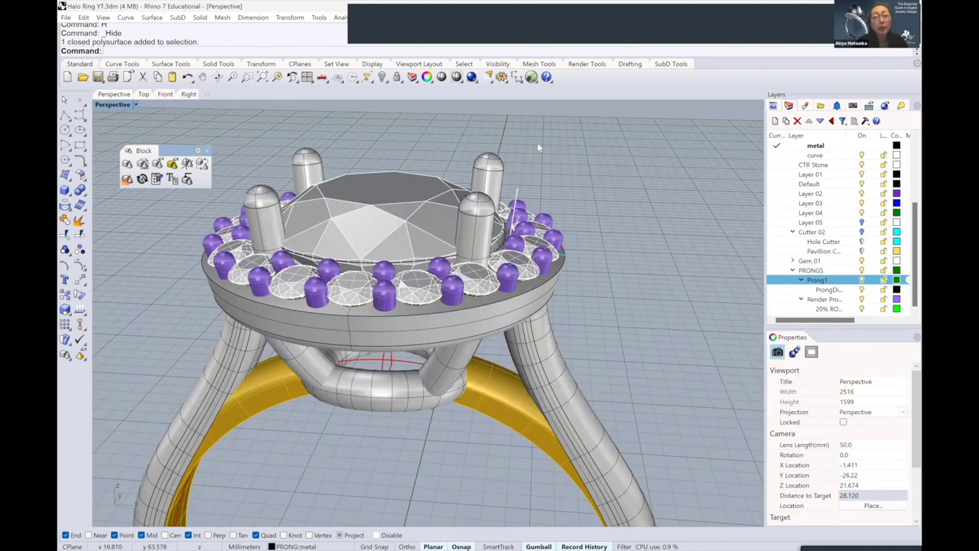
{"action": "left_click", "coordinate": [493, 176]}
{"action": "left_click", "coordinate": [315, 158]}
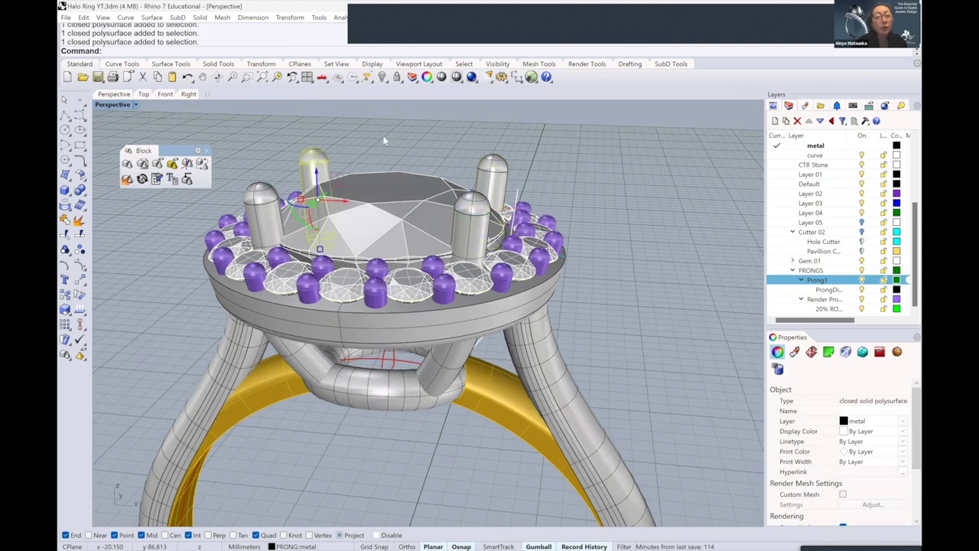
{"action": "left_click", "coordinate": [358, 149]}
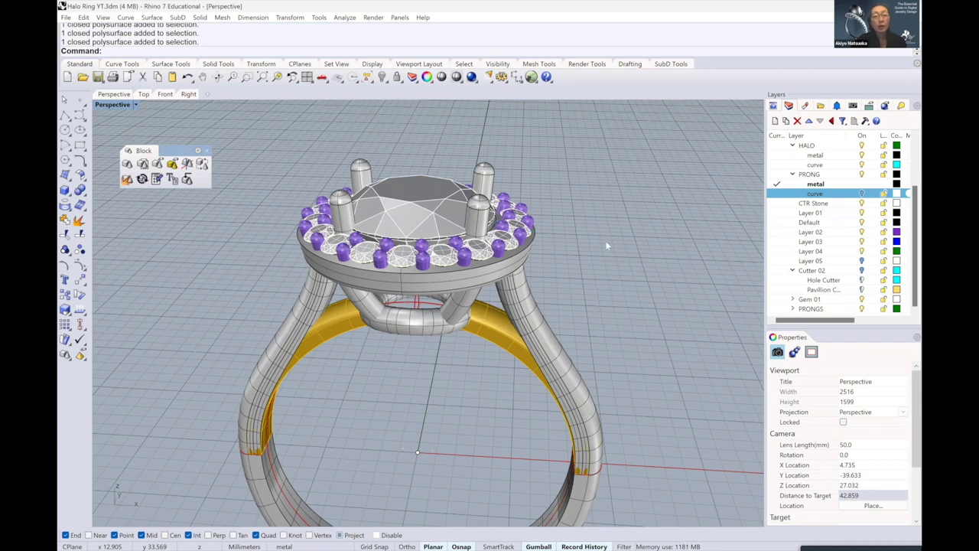
Orbit the ring to a lower, front-on viewing angle
{"action": "right_click_drag", "start_coordinate": [607, 244], "coordinate": [558, 234]}
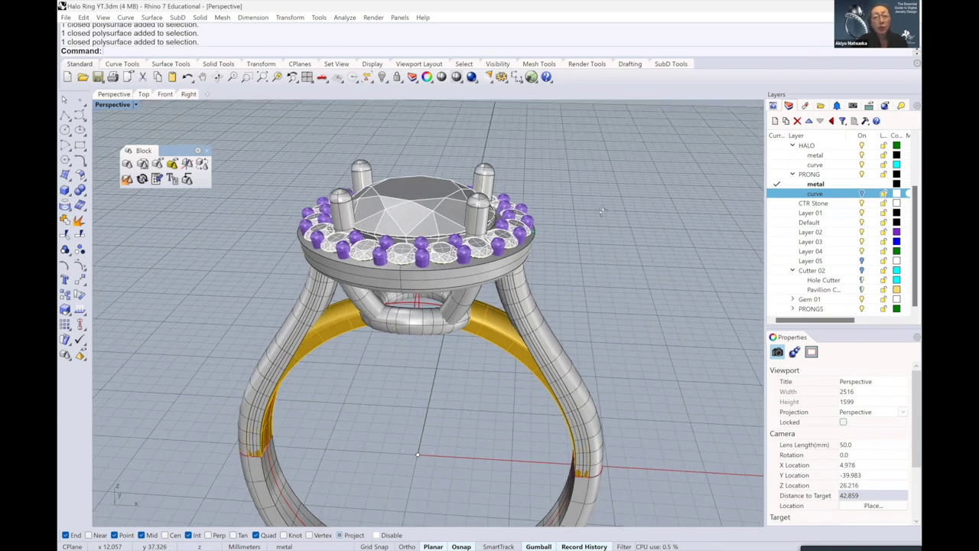
{"action": "right_click_drag", "start_coordinate": [615, 219], "coordinate": [574, 253]}
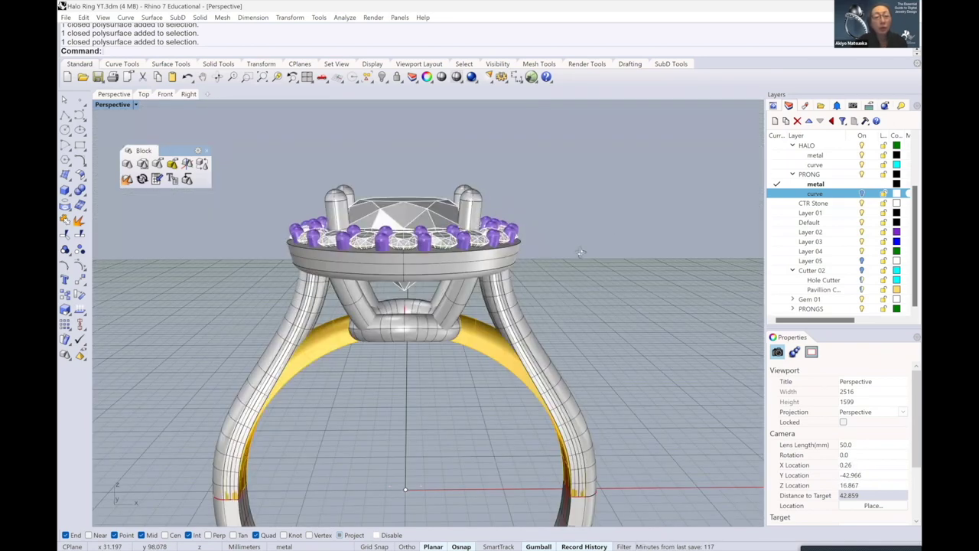
{"action": "right_click_drag", "start_coordinate": [228, 205], "coordinate": [195, 67]}
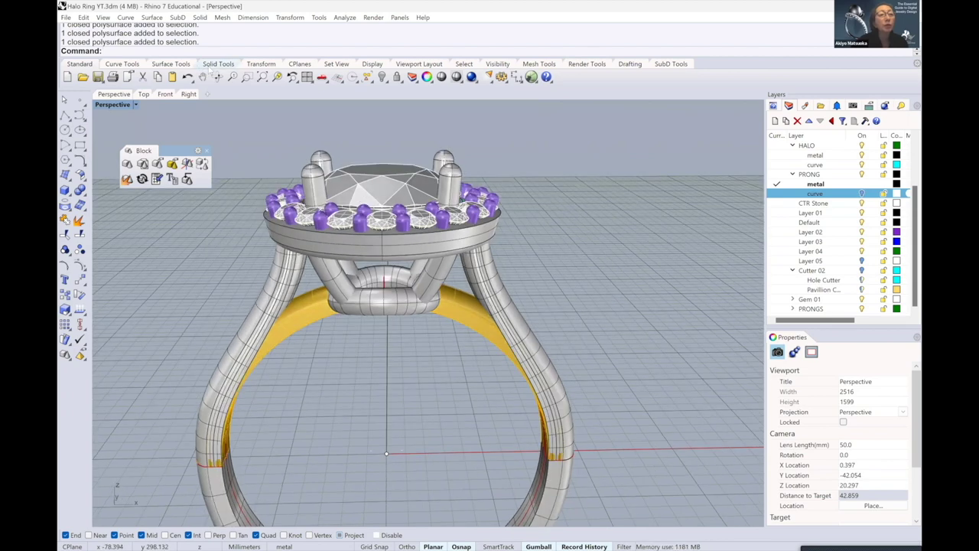
{"action": "left_click", "coordinate": [218, 64]}
Boolean-union the ring shank with the upper yellow shank pieces
{"action": "left_click", "coordinate": [67, 77]}
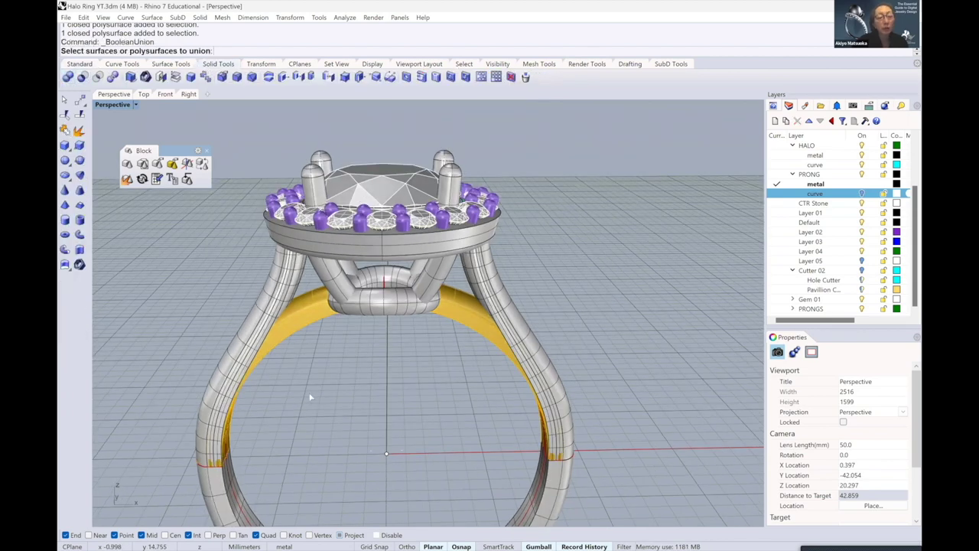
{"action": "right_click_drag", "start_coordinate": [241, 443], "coordinate": [233, 428]}
{"action": "left_click", "coordinate": [234, 433]}
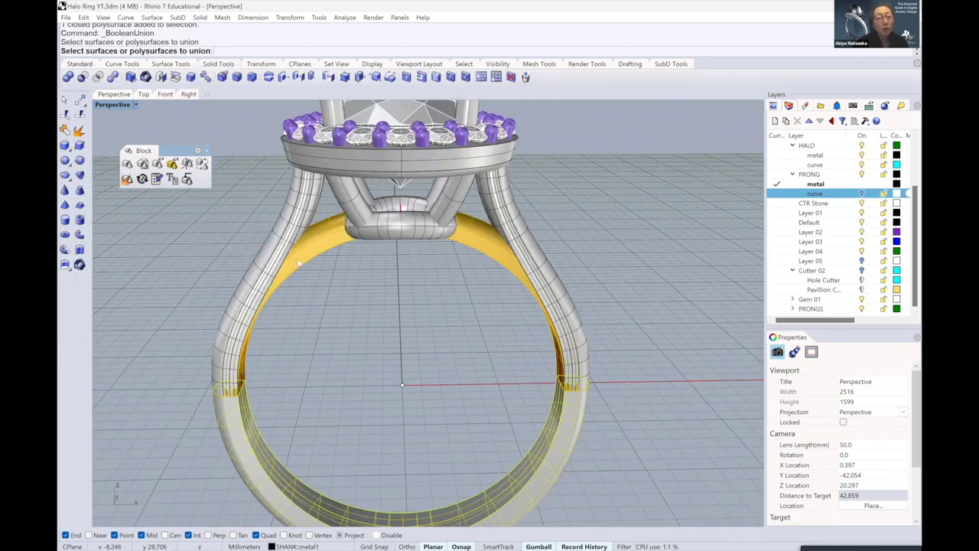
{"action": "left_click", "coordinate": [299, 262]}
{"action": "key", "text": "Return"}
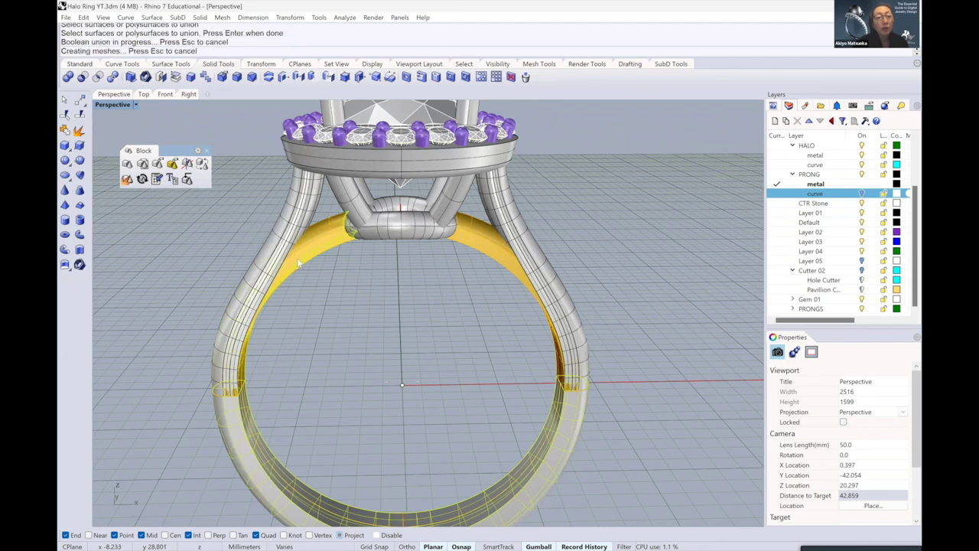
{"action": "key", "text": "Return"}
{"action": "left_click", "coordinate": [567, 436]}
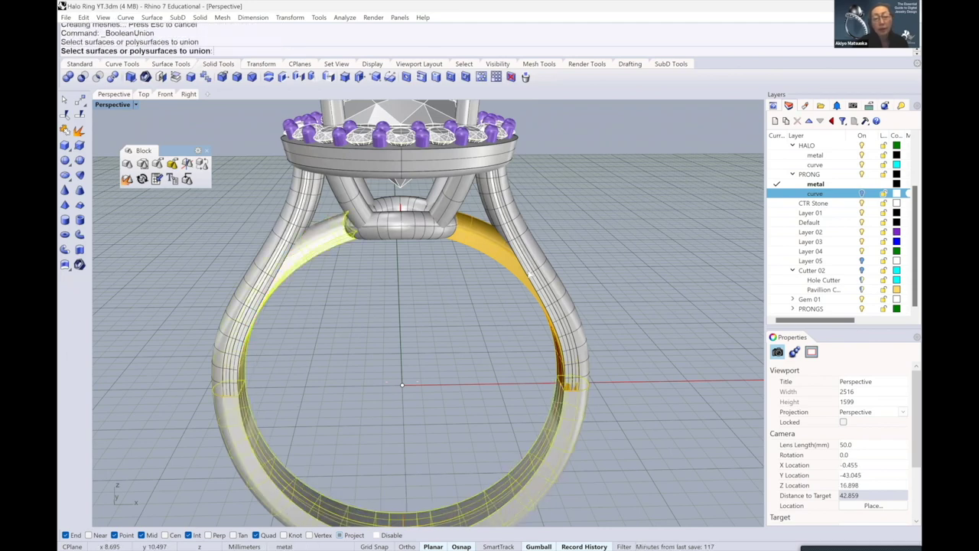
{"action": "left_click", "coordinate": [497, 249]}
{"action": "key", "text": "Return"}
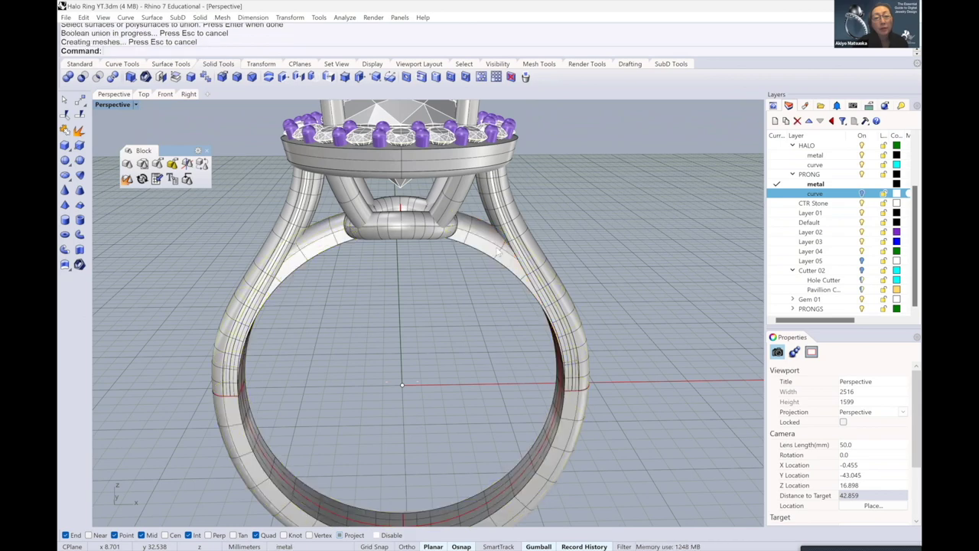
Union the shank with the right and left prongs, accepting the history warning
{"action": "key", "text": "Return"}
{"action": "left_click", "coordinate": [496, 246]}
{"action": "left_click", "coordinate": [508, 228]}
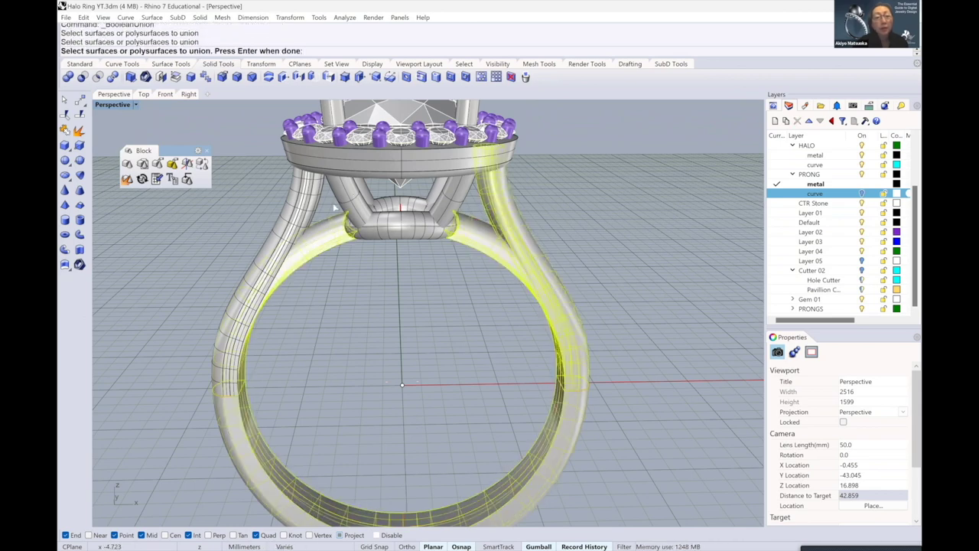
{"action": "left_click", "coordinate": [293, 217]}
{"action": "key", "text": "Return"}
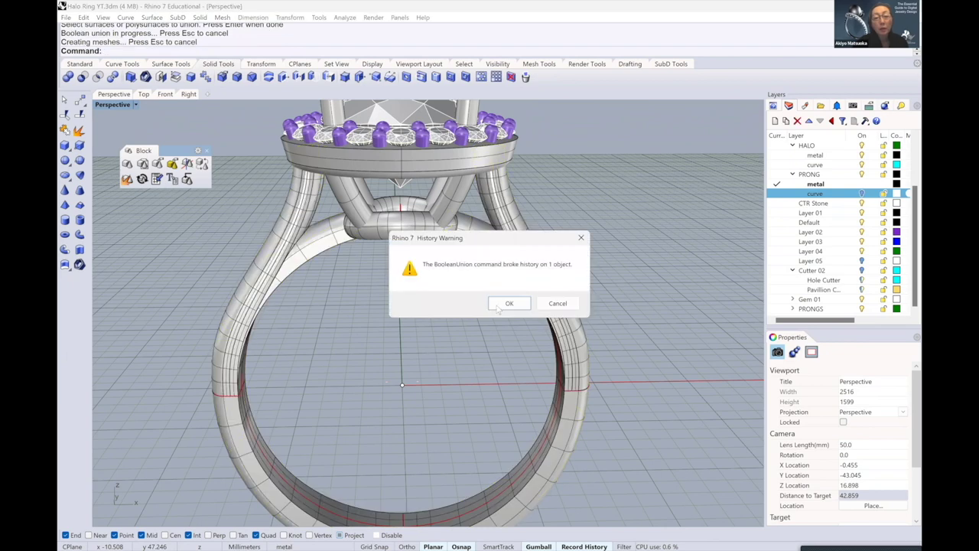
{"action": "left_click", "coordinate": [505, 304]}
Union the shank with the centre piece, four rear prongs and the halo bezel
{"action": "mouse_move", "coordinate": [395, 265]}
{"action": "right_mouse_down"}
{"action": "mouse_move", "coordinate": [385, 292]}
{"action": "mouse_move", "coordinate": [359, 230]}
{"action": "right_mouse_up"}
{"action": "key", "text": "Return"}
{"action": "left_click", "coordinate": [360, 226]}
{"action": "left_click", "coordinate": [230, 345]}
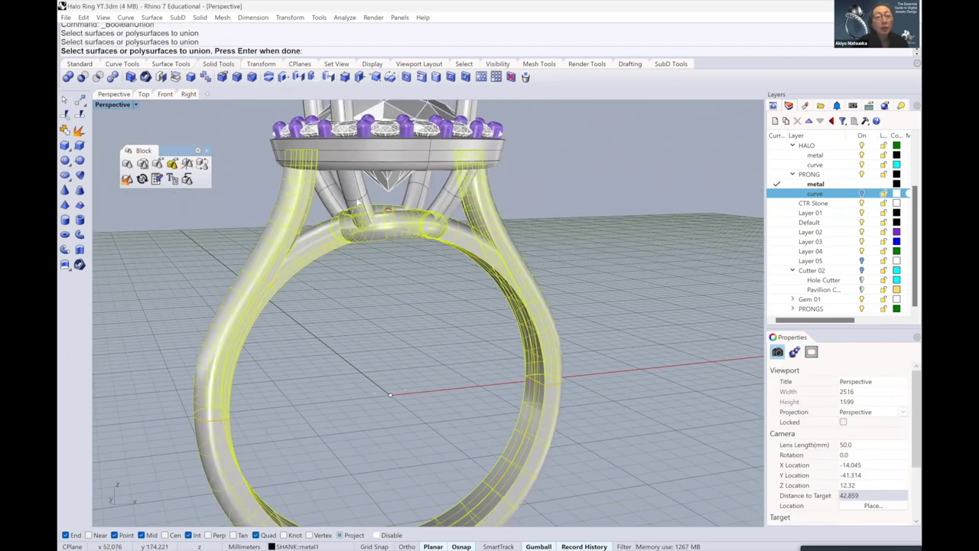
{"action": "left_click", "coordinate": [348, 191]}
{"action": "left_click", "coordinate": [335, 201]}
{"action": "left_click", "coordinate": [417, 190]}
{"action": "left_click", "coordinate": [451, 200]}
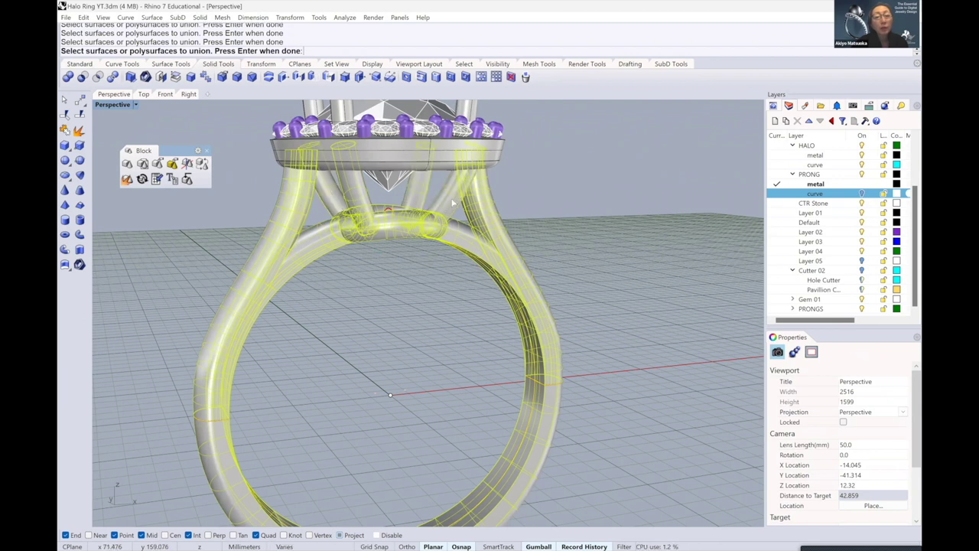
{"action": "left_click", "coordinate": [426, 165]}
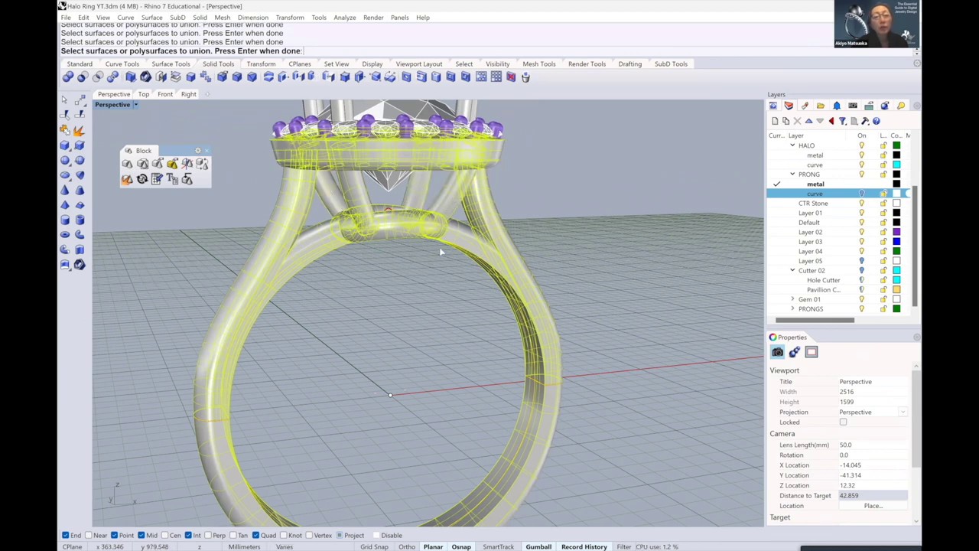
{"action": "right_click_drag", "start_coordinate": [452, 249], "coordinate": [453, 250]}
{"action": "right_click", "coordinate": [451, 248]}
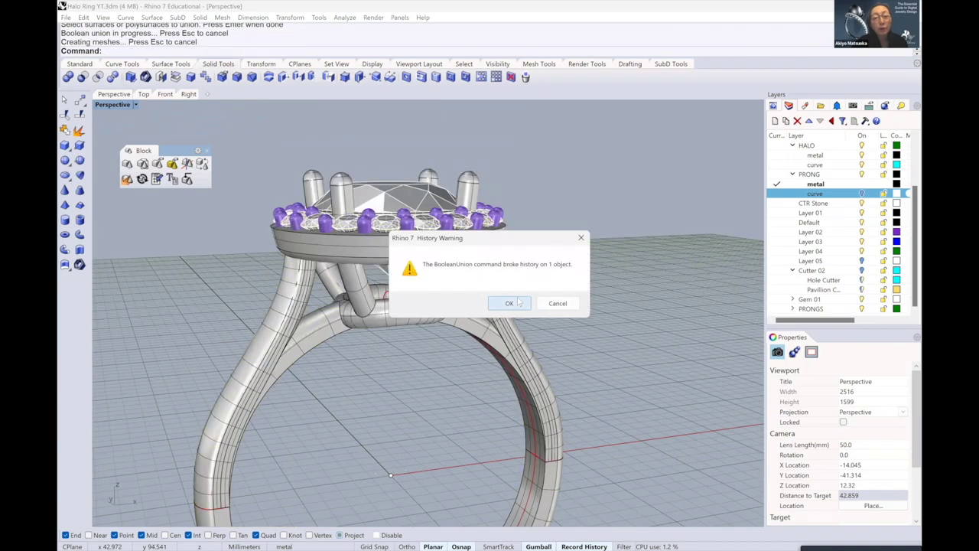
{"action": "key", "text": "Return"}
Run one more boolean union on the merged ring body and finish it
{"action": "mouse_move", "coordinate": [454, 274]}
{"action": "right_mouse_down"}
{"action": "mouse_move", "coordinate": [456, 294]}
{"action": "mouse_move", "coordinate": [392, 301]}
{"action": "right_mouse_up"}
{"action": "scroll", "coordinate": [392, 300], "scroll_direction": "up", "scroll_amount": 3}
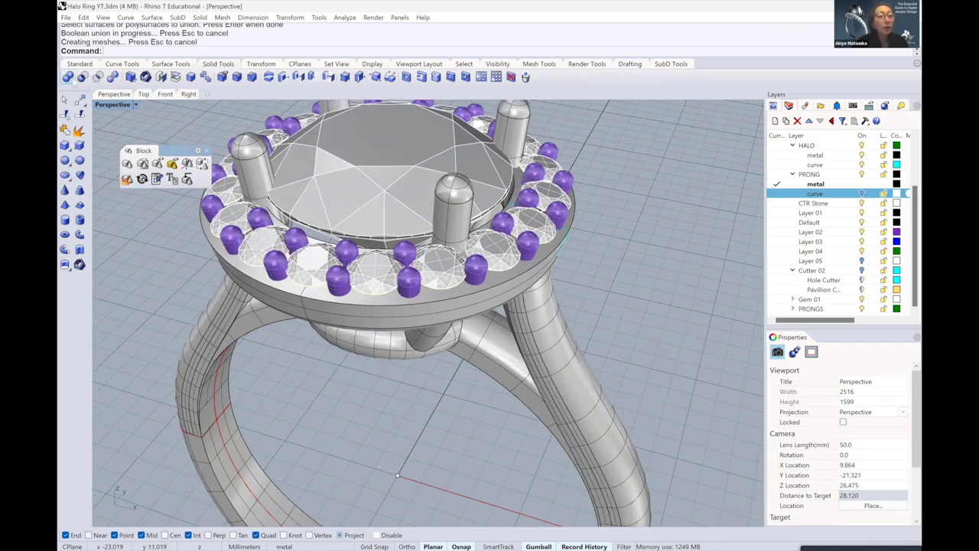
{"action": "key", "text": "Return"}
{"action": "left_click", "coordinate": [416, 311]}
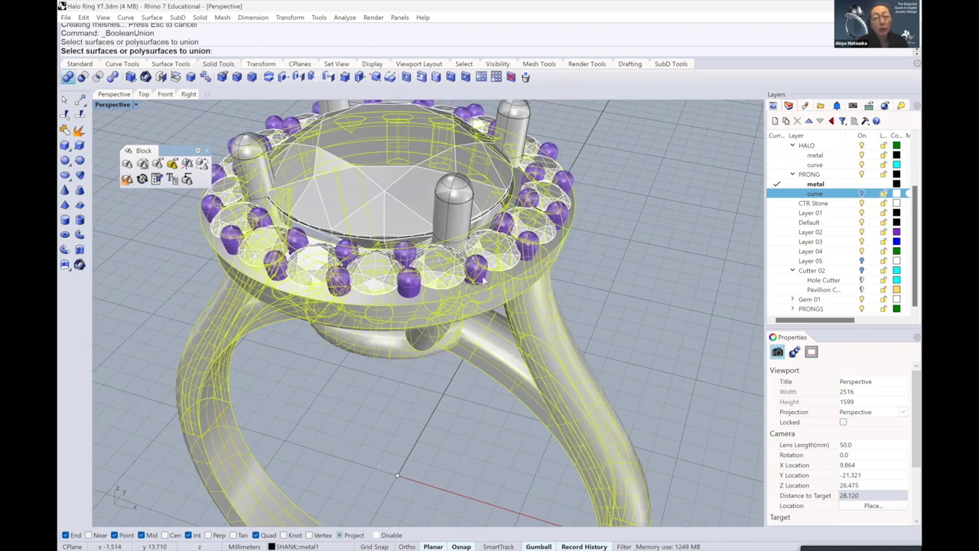
{"action": "left_click", "coordinate": [797, 310]}
{"action": "left_click", "coordinate": [792, 308]}
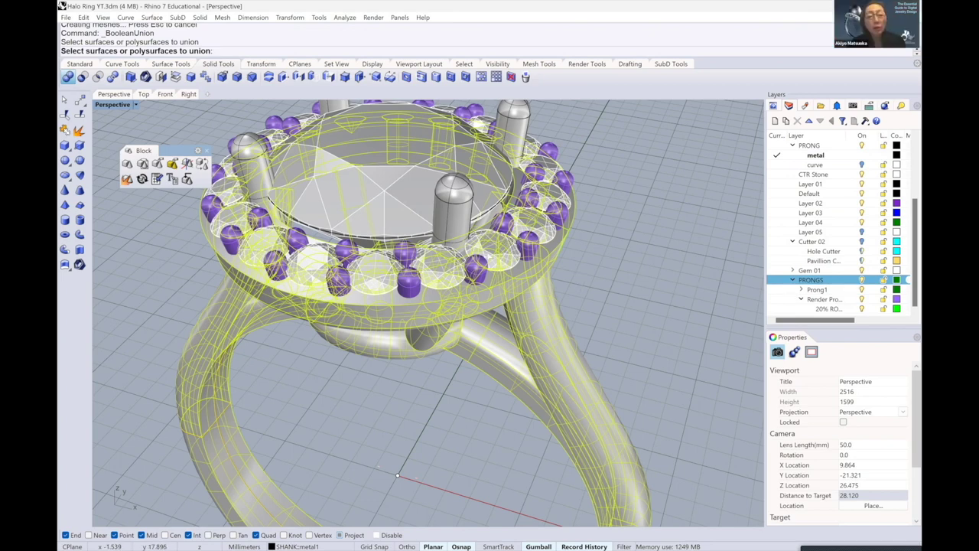
{"action": "scroll", "coordinate": [497, 289], "scroll_direction": "up", "scroll_amount": 2}
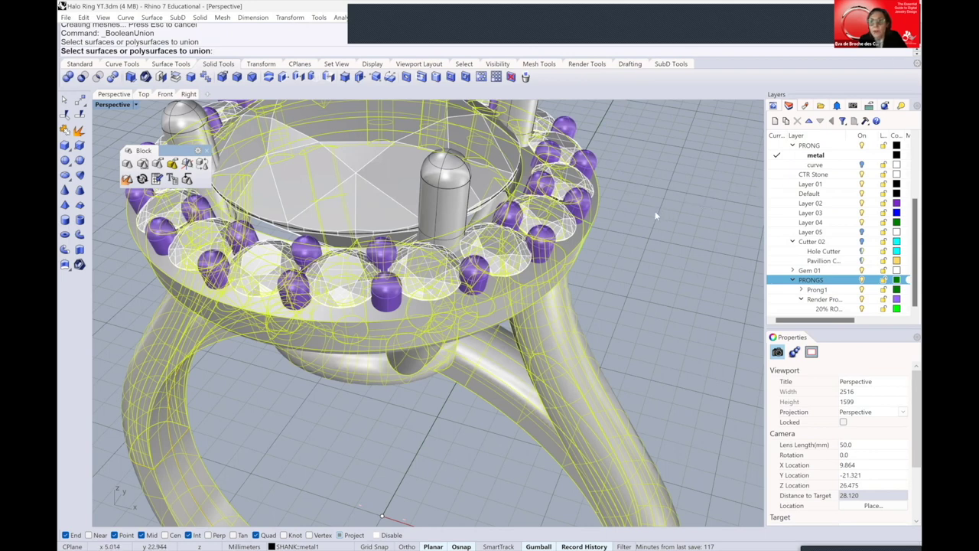
{"action": "key", "text": "Return"}
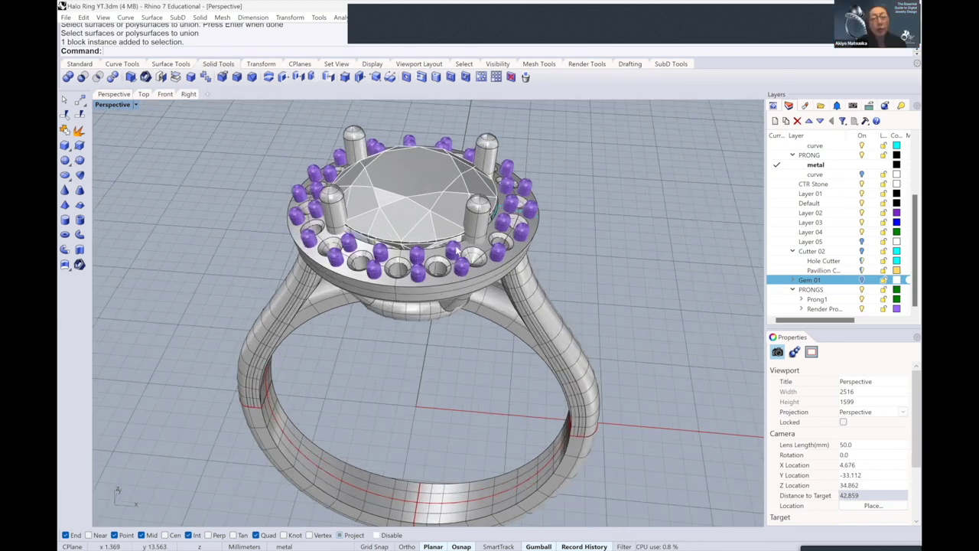
Window-select the ring head, deselect two main prongs and the centre stone, and run ExplodeBlock
{"action": "left_click", "coordinate": [463, 269]}
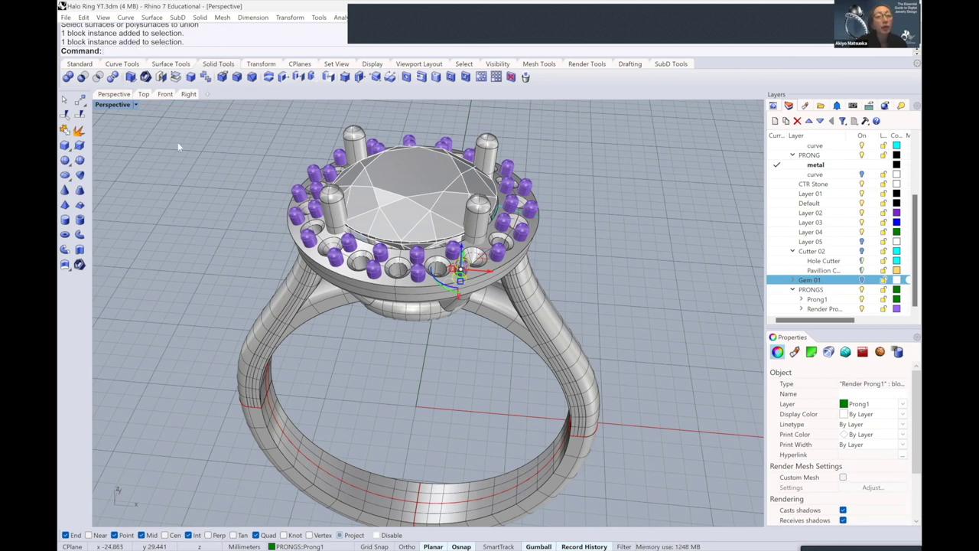
{"action": "key", "text": "Escape"}
{"action": "scroll", "coordinate": [600, 290], "scroll_direction": "down", "scroll_amount": 3}
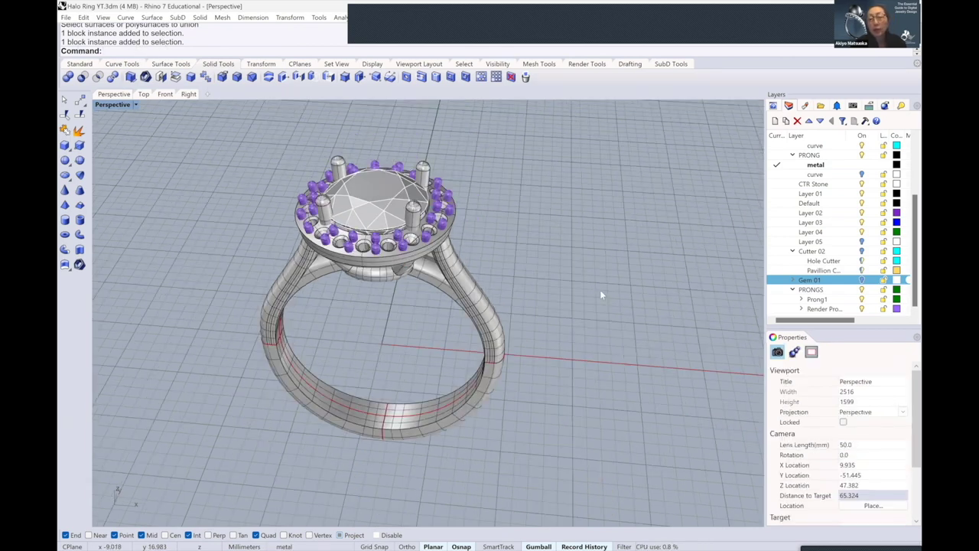
{"action": "left_click_drag", "start_coordinate": [238, 145], "coordinate": [521, 263]}
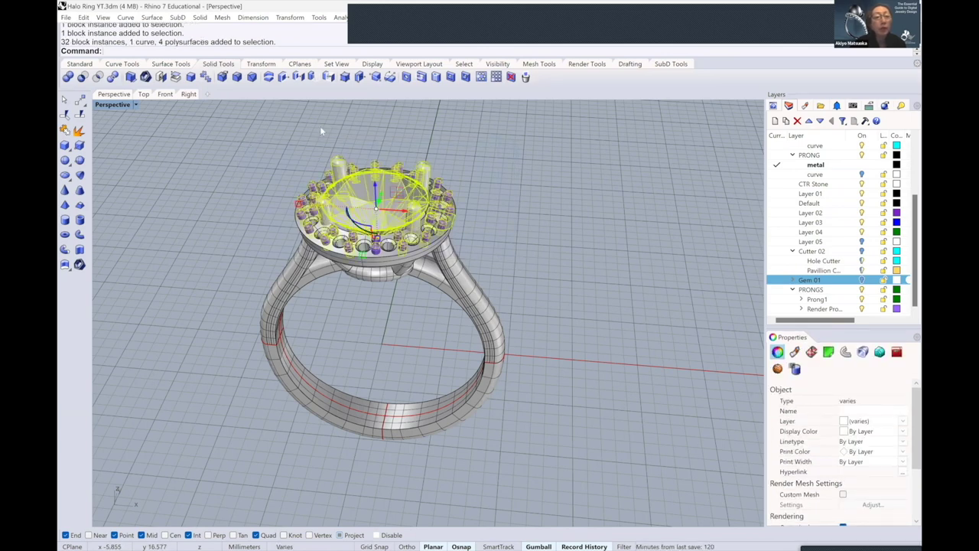
{"action": "scroll", "coordinate": [322, 131], "scroll_direction": "up", "scroll_amount": 2}
{"action": "scroll", "coordinate": [302, 186], "scroll_direction": "up", "scroll_amount": 2}
{"action": "left_click", "coordinate": [458, 138], "text": "ctrl"}
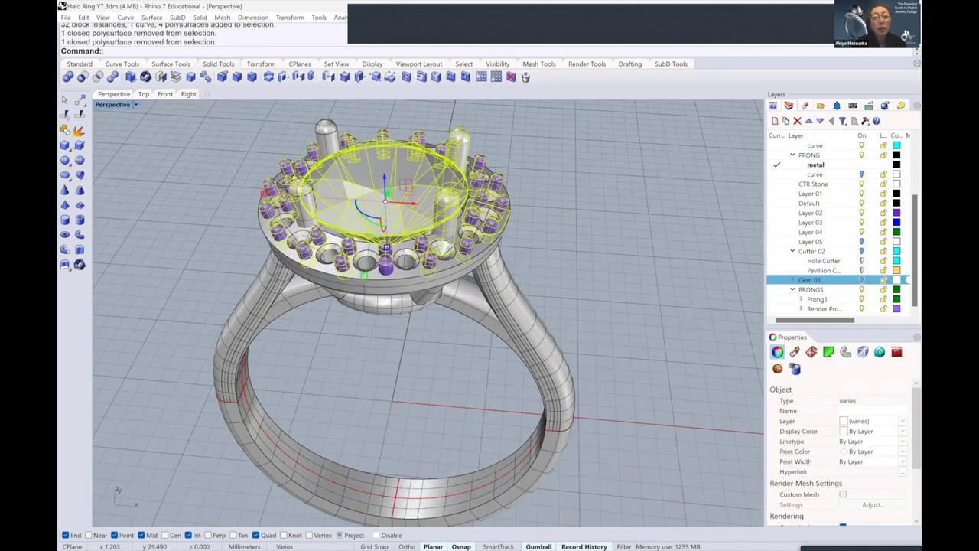
{"action": "left_click", "coordinate": [455, 153], "text": "ctrl"}
{"action": "left_click", "coordinate": [430, 190], "text": "ctrl"}
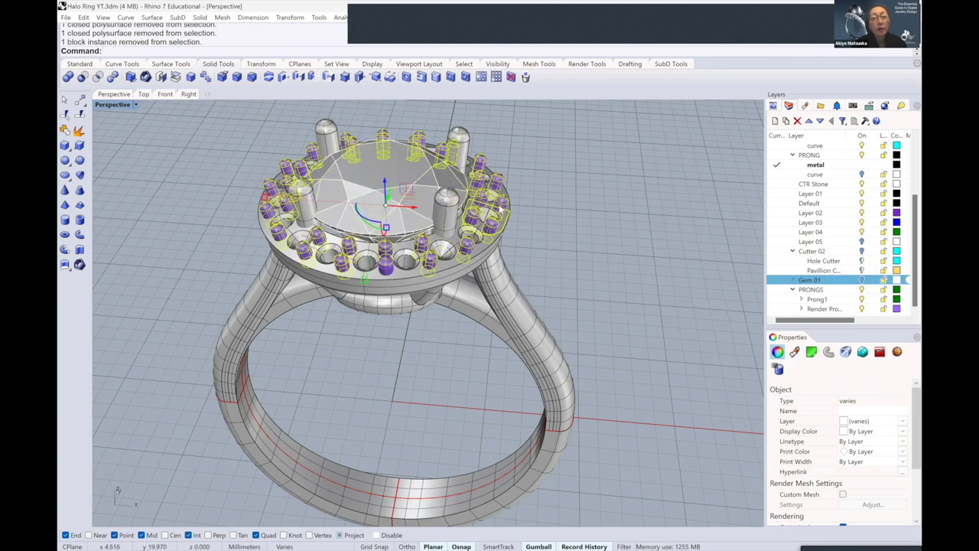
{"action": "left_click", "coordinate": [80, 64]}
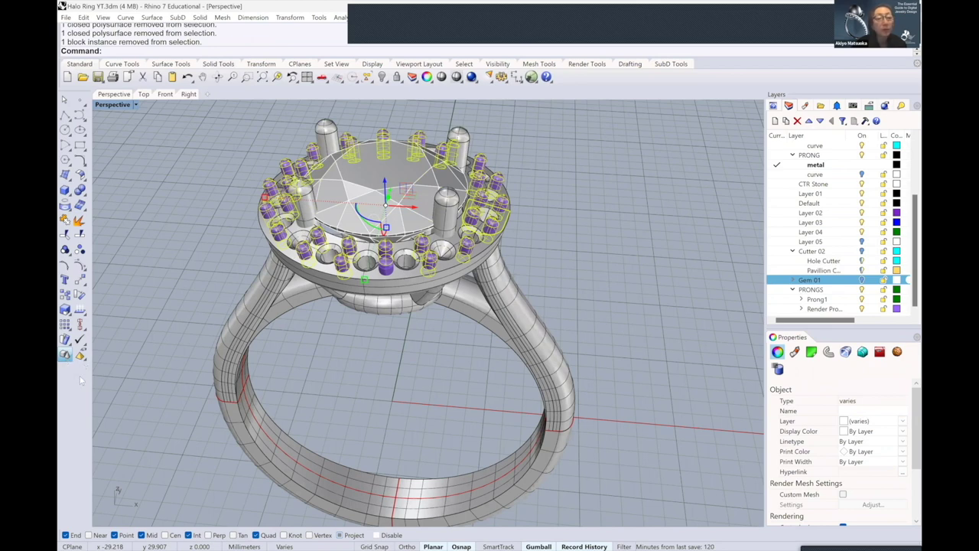
{"action": "right_click", "coordinate": [174, 203]}
Finish exploding the halo prong blocks and inspect one exploded prong
{"action": "left_click", "coordinate": [176, 199]}
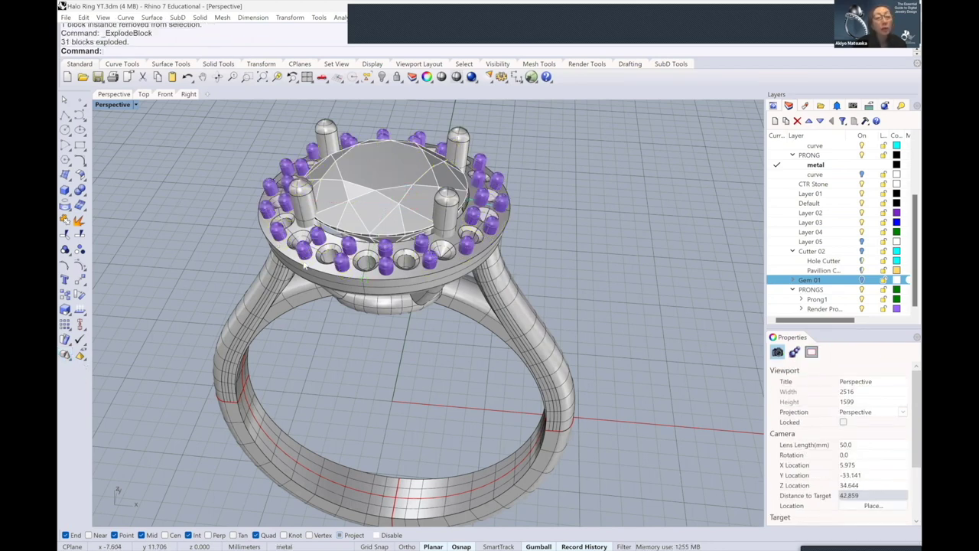
{"action": "left_click", "coordinate": [315, 238]}
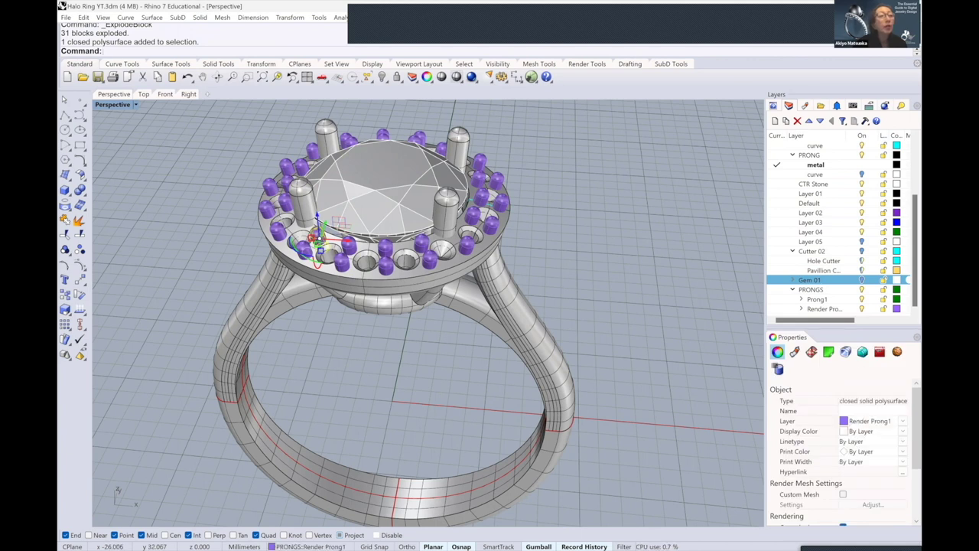
{"action": "left_click", "coordinate": [140, 179]}
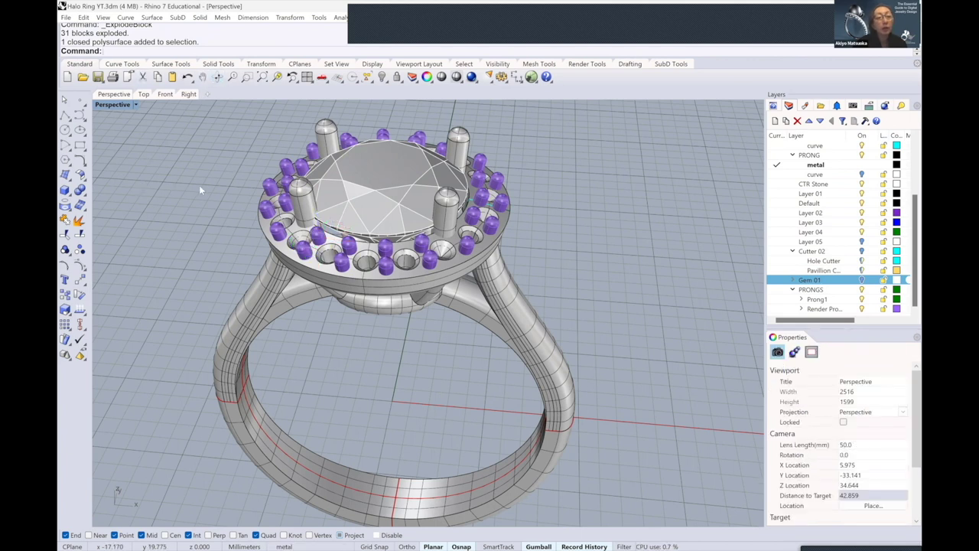
Boolean-union the ring metal with the exploded halo prongs, checking the head from above
{"action": "left_click", "coordinate": [80, 191]}
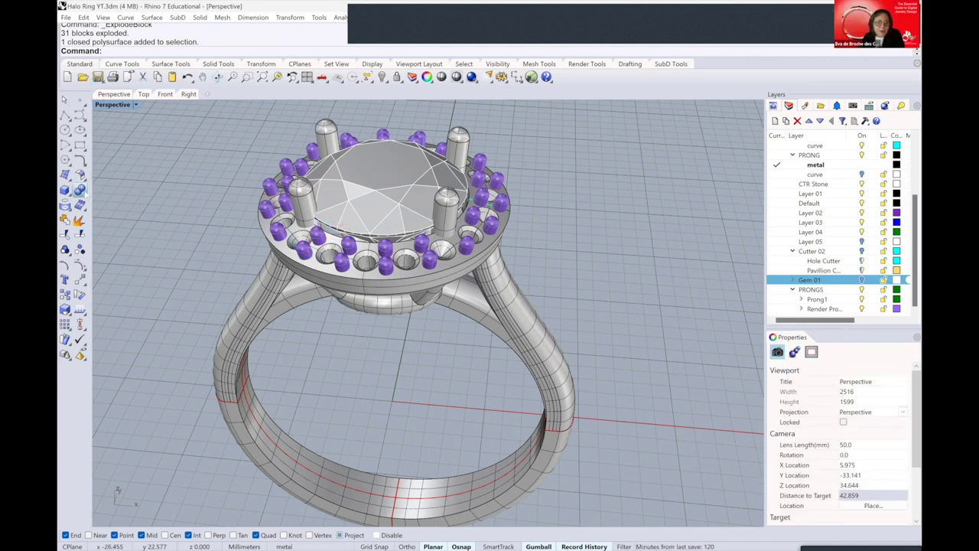
{"action": "left_click", "coordinate": [307, 200]}
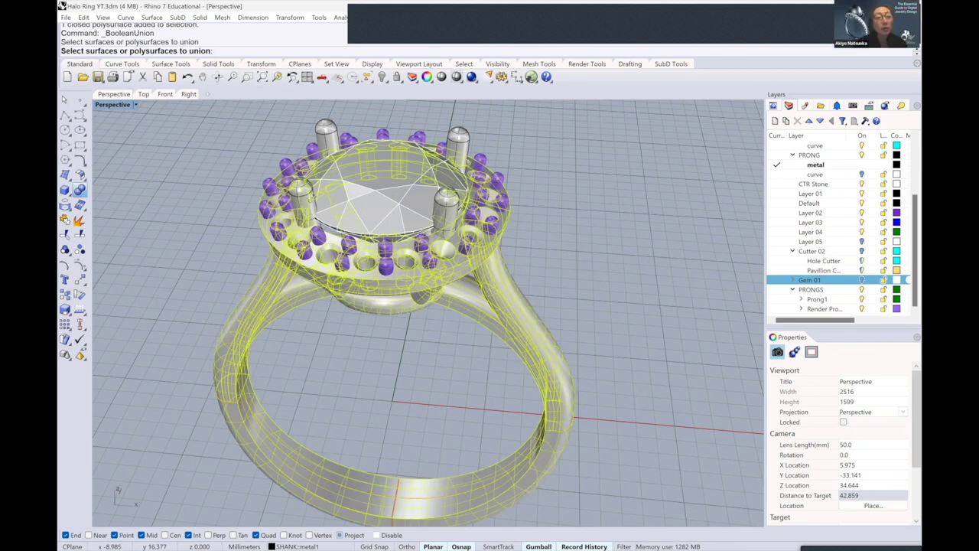
{"action": "right_click_drag", "start_coordinate": [224, 162], "coordinate": [543, 240]}
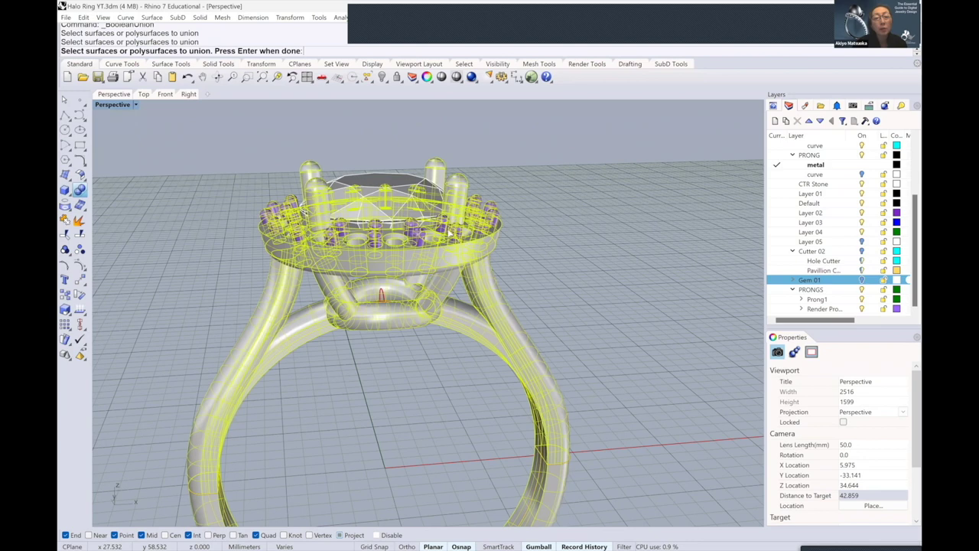
{"action": "right_click_drag", "start_coordinate": [450, 232], "coordinate": [447, 179]}
{"action": "right_click_drag", "start_coordinate": [310, 150], "coordinate": [314, 158]}
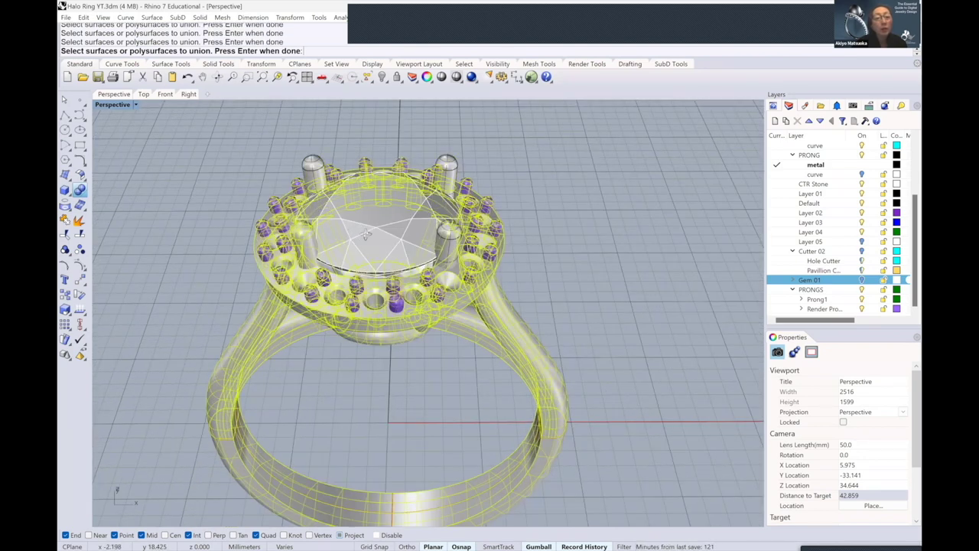
{"action": "mouse_move", "coordinate": [371, 254]}
{"action": "right_mouse_down"}
{"action": "mouse_move", "coordinate": [372, 232]}
{"action": "mouse_move", "coordinate": [311, 237]}
{"action": "mouse_move", "coordinate": [518, 182]}
{"action": "right_mouse_up"}
{"action": "key", "text": "Return"}
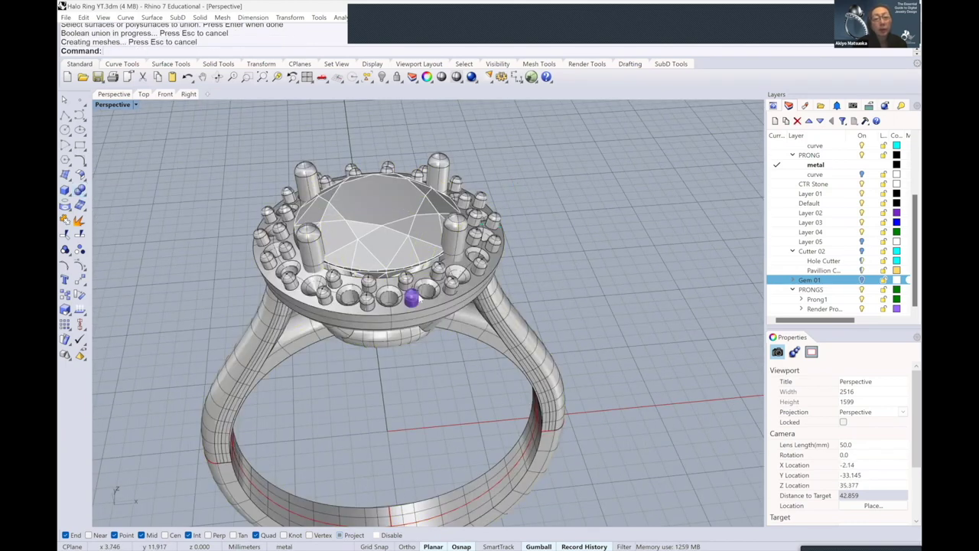
Select the remaining purple Render Prong1 block and explode it into a plain solid
{"action": "right_click", "coordinate": [417, 315]}
{"action": "scroll", "coordinate": [418, 315], "scroll_direction": "up", "scroll_amount": 2}
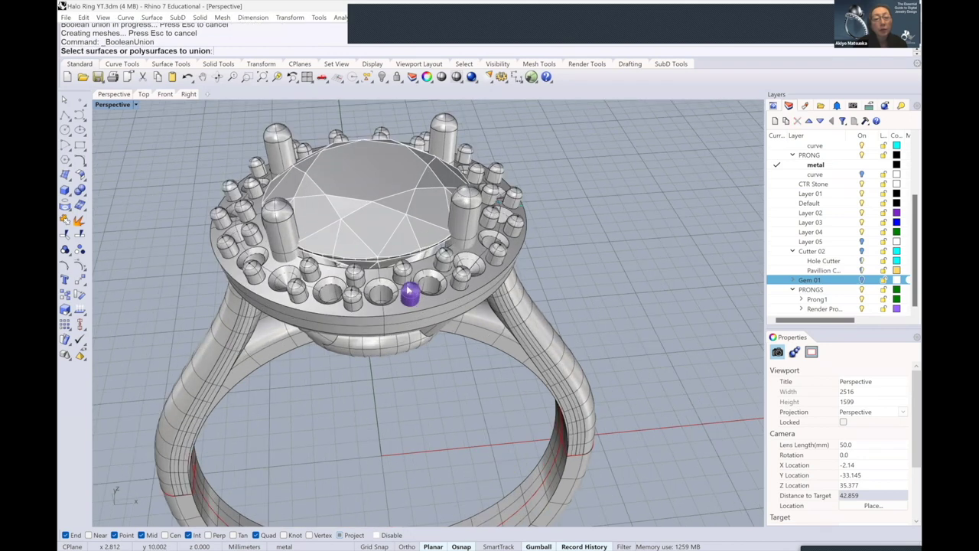
{"action": "scroll", "coordinate": [410, 289], "scroll_direction": "up", "scroll_amount": 2}
{"action": "left_click", "coordinate": [409, 289]}
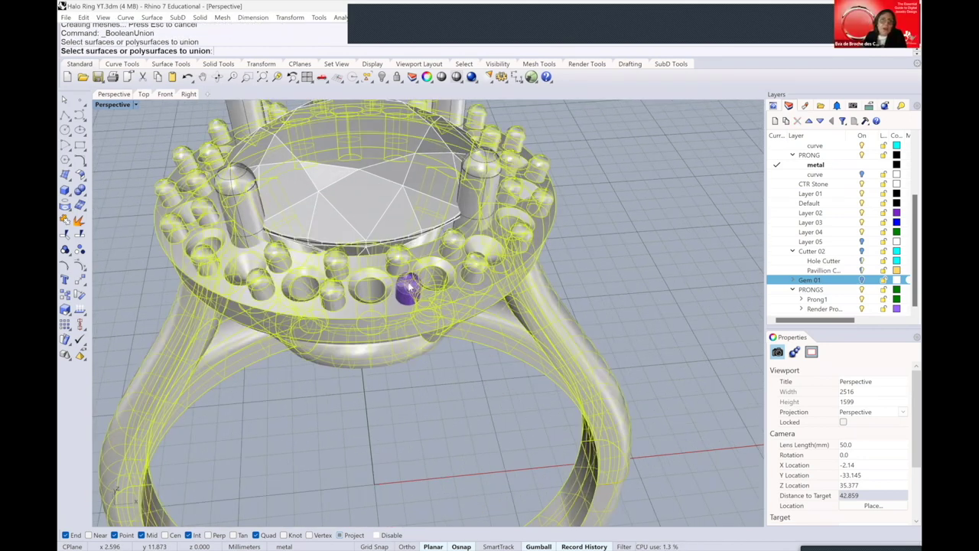
{"action": "scroll", "coordinate": [410, 289], "scroll_direction": "up", "scroll_amount": 1}
{"action": "scroll", "coordinate": [409, 288], "scroll_direction": "up", "scroll_amount": 3}
{"action": "left_click", "coordinate": [407, 289]}
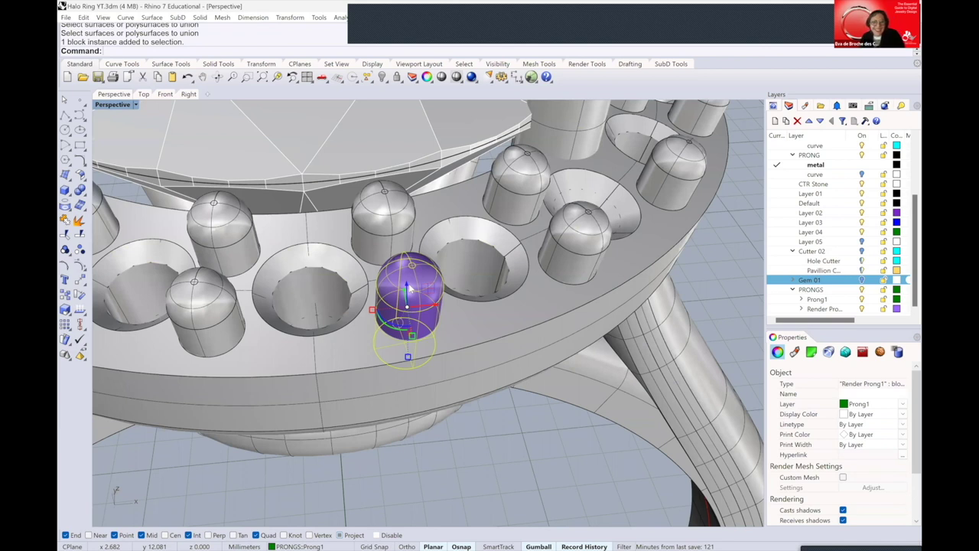
{"action": "left_click", "coordinate": [69, 358]}
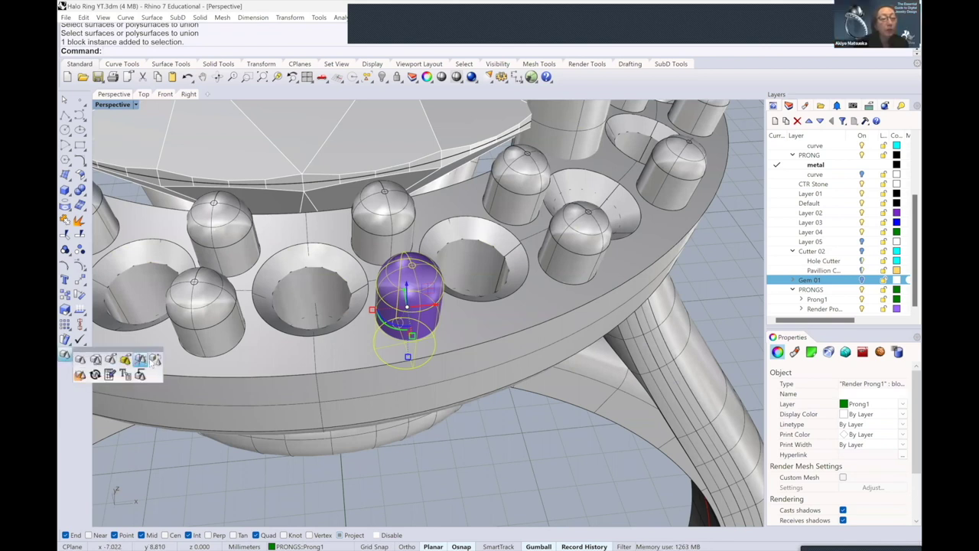
{"action": "left_click", "coordinate": [80, 375]}
Boolean-union the exploded purple prong into the ring metal
{"action": "left_click", "coordinate": [80, 190]}
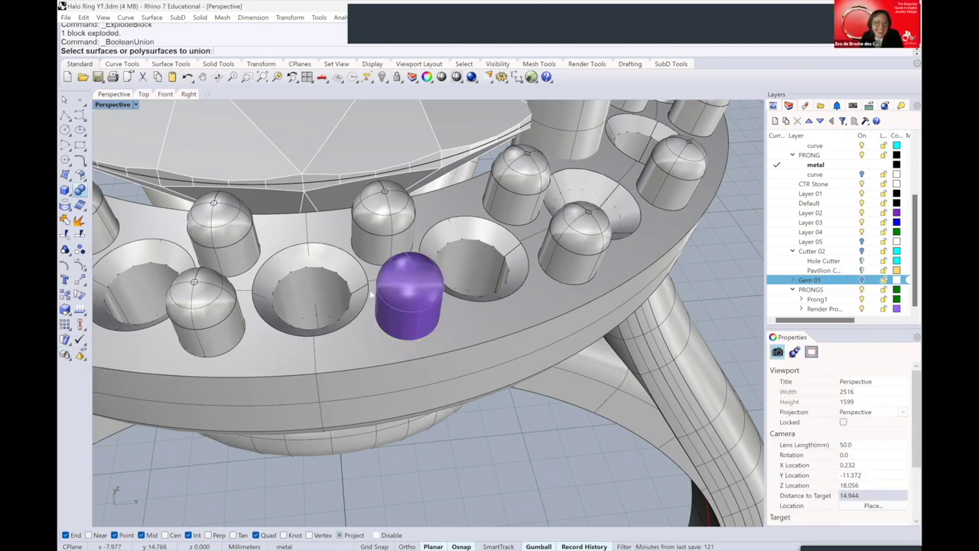
{"action": "left_click", "coordinate": [428, 300]}
{"action": "key", "text": "Return"}
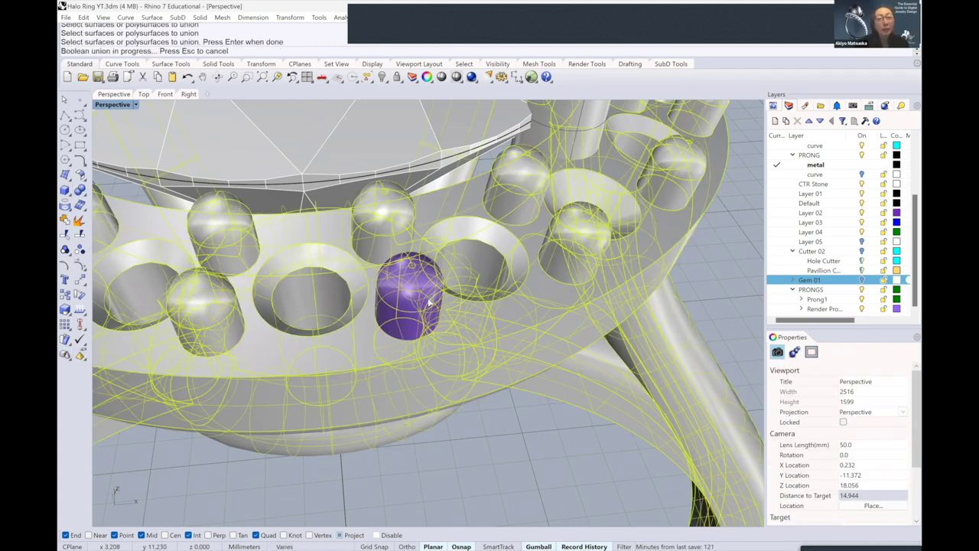
Turn on the Gem 01 layer to show the halo stones, then orbit around the ring
{"action": "scroll", "coordinate": [601, 275], "scroll_direction": "down", "scroll_amount": 5}
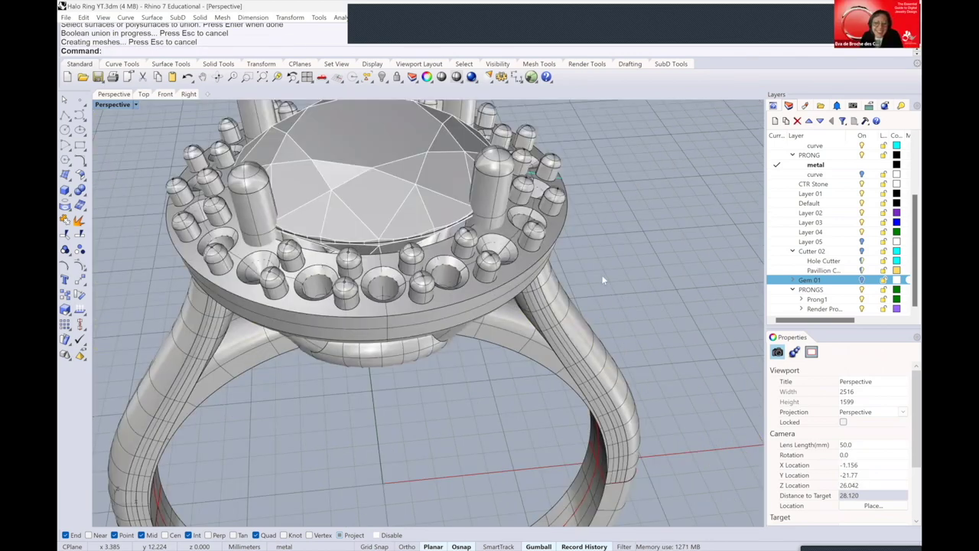
{"action": "scroll", "coordinate": [646, 271], "scroll_direction": "down", "scroll_amount": 2}
{"action": "right_click_drag", "start_coordinate": [758, 306], "coordinate": [727, 313]}
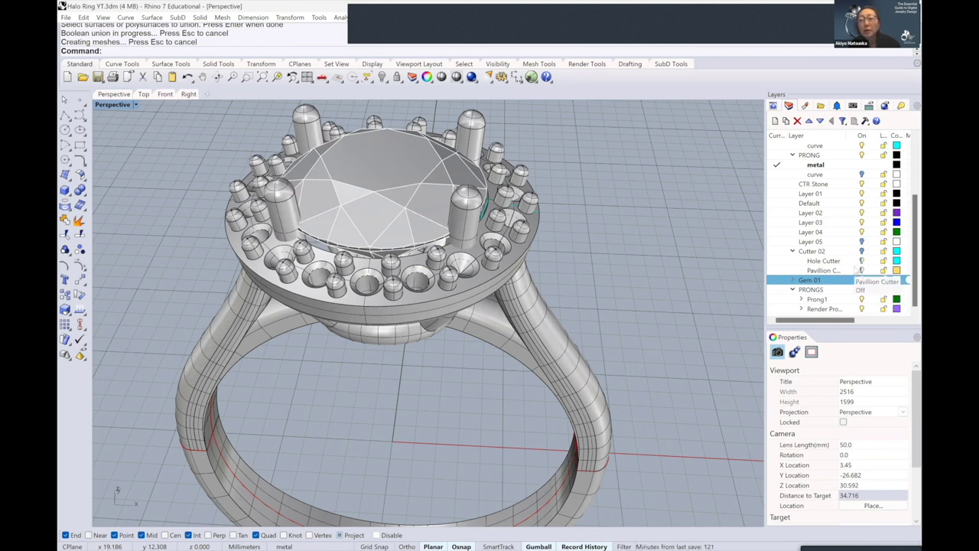
{"action": "scroll", "coordinate": [856, 270], "scroll_direction": "up", "scroll_amount": 1}
{"action": "scroll", "coordinate": [853, 264], "scroll_direction": "down", "scroll_amount": 1}
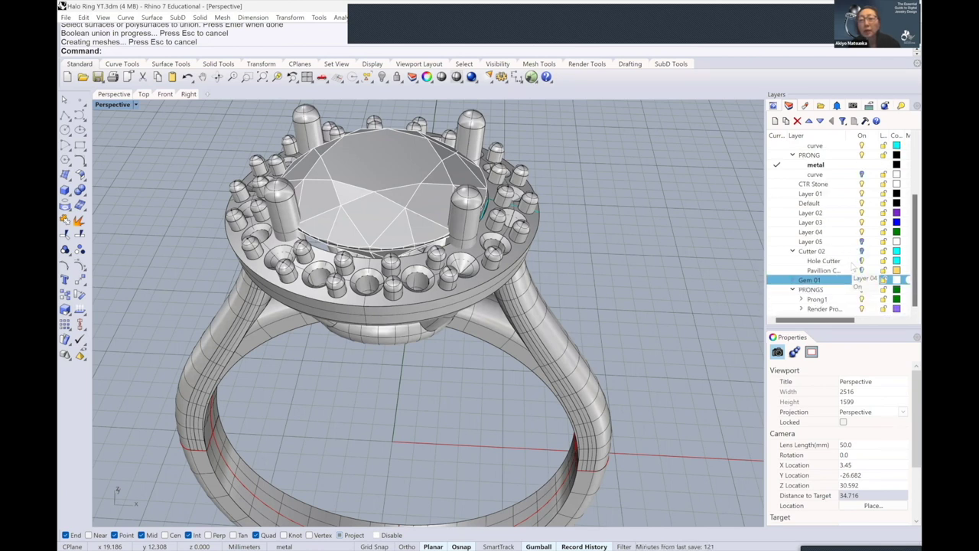
{"action": "left_click", "coordinate": [862, 280]}
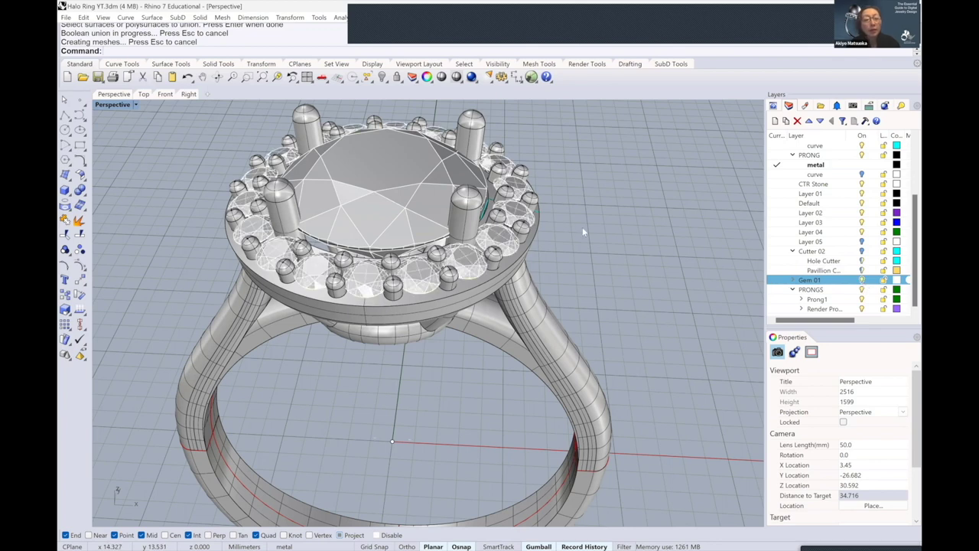
{"action": "scroll", "coordinate": [548, 222], "scroll_direction": "down", "scroll_amount": 2}
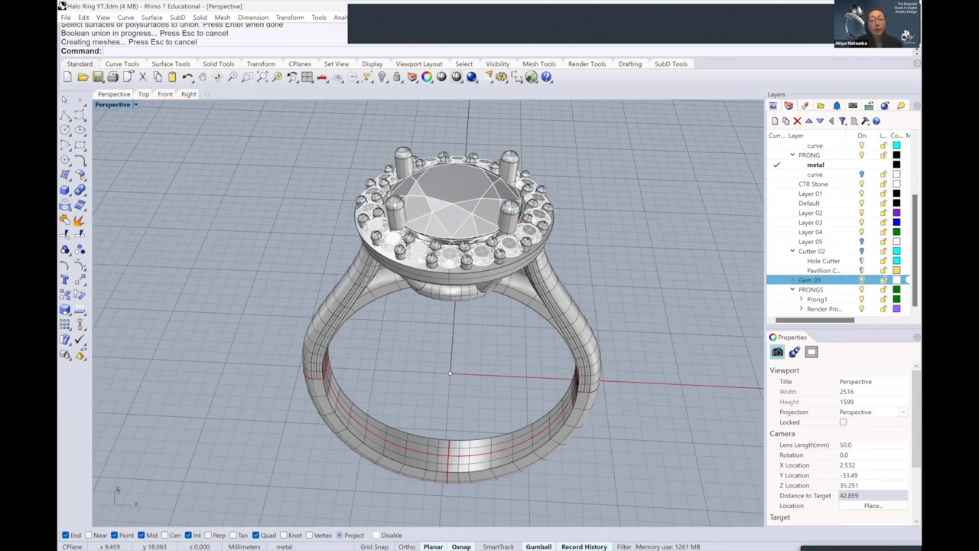
{"action": "mouse_move", "coordinate": [520, 205]}
{"action": "right_mouse_down"}
{"action": "mouse_move", "coordinate": [468, 206]}
{"action": "mouse_move", "coordinate": [359, 235]}
{"action": "mouse_move", "coordinate": [390, 230]}
{"action": "right_mouse_up"}
{"action": "right_click_drag", "start_coordinate": [568, 248], "coordinate": [573, 244]}
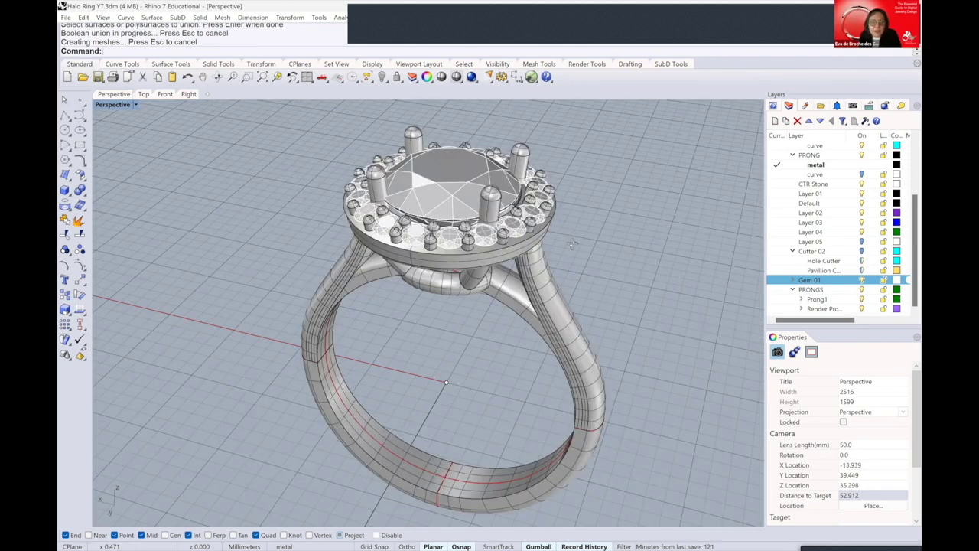
{"action": "right_click_drag", "start_coordinate": [660, 170], "coordinate": [717, 48]}
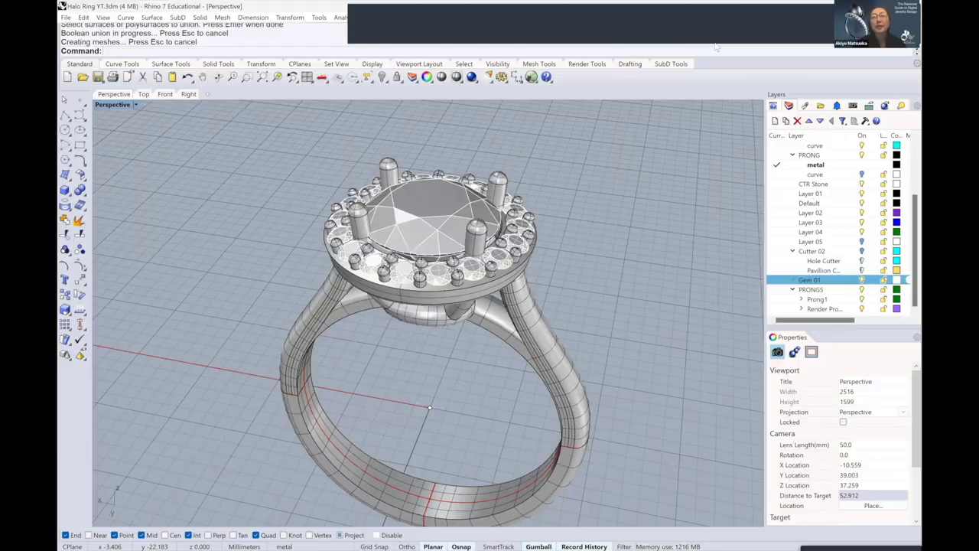
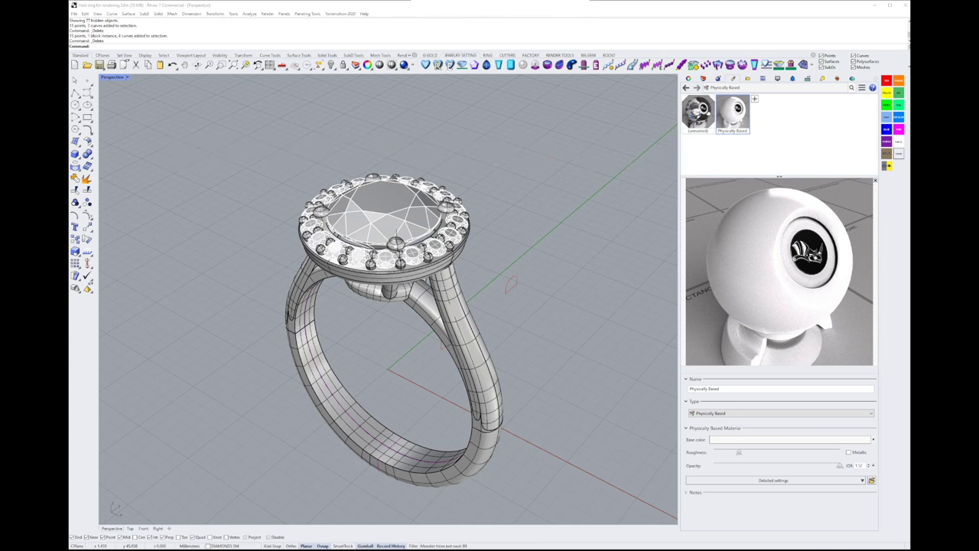
Give the Physically Based material a beige base colour (hue 53), Metallic on and lower roughness
{"action": "left_click", "coordinate": [790, 439]}
{"action": "left_click_drag", "start_coordinate": [153, 214], "coordinate": [153, 101]}
{"action": "left_click", "coordinate": [281, 161]}
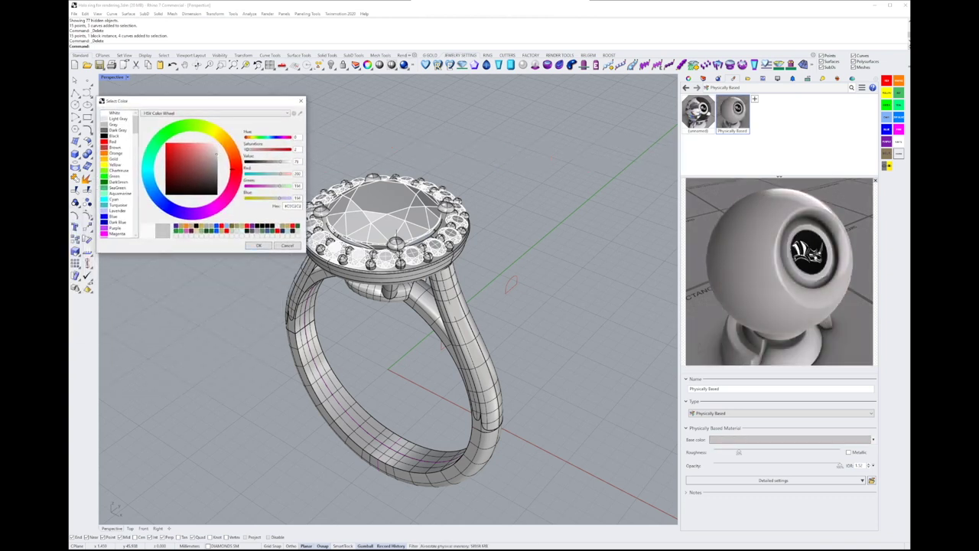
{"action": "left_click", "coordinate": [217, 133]}
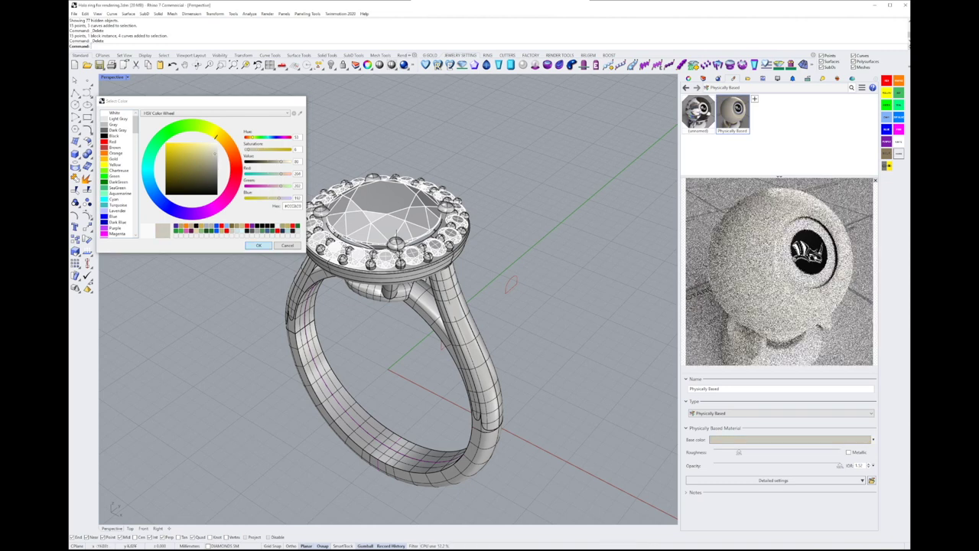
{"action": "left_click", "coordinate": [258, 245]}
{"action": "left_click", "coordinate": [849, 452]}
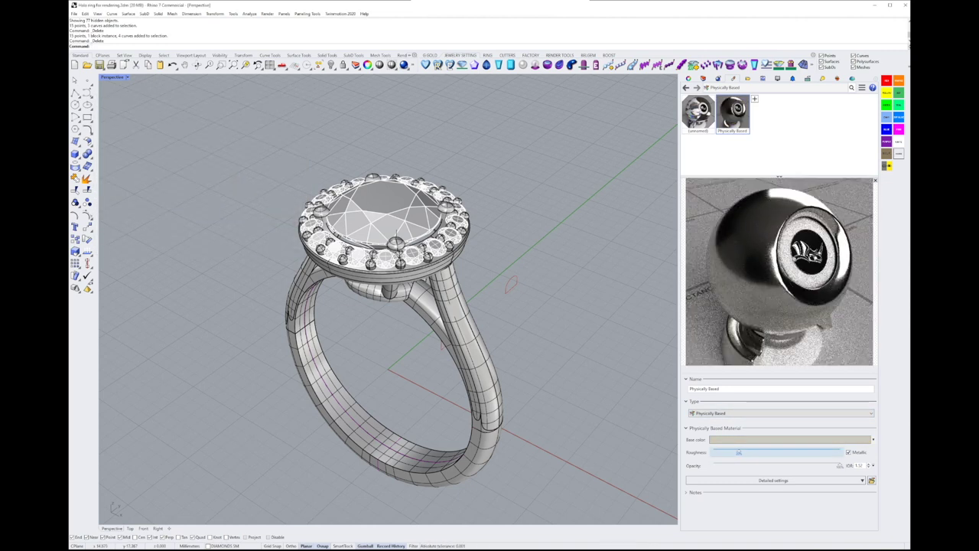
{"action": "mouse_move", "coordinate": [739, 452]}
{"action": "left_mouse_down"}
{"action": "mouse_move", "coordinate": [764, 452]}
{"action": "mouse_move", "coordinate": [742, 452]}
{"action": "left_mouse_up"}
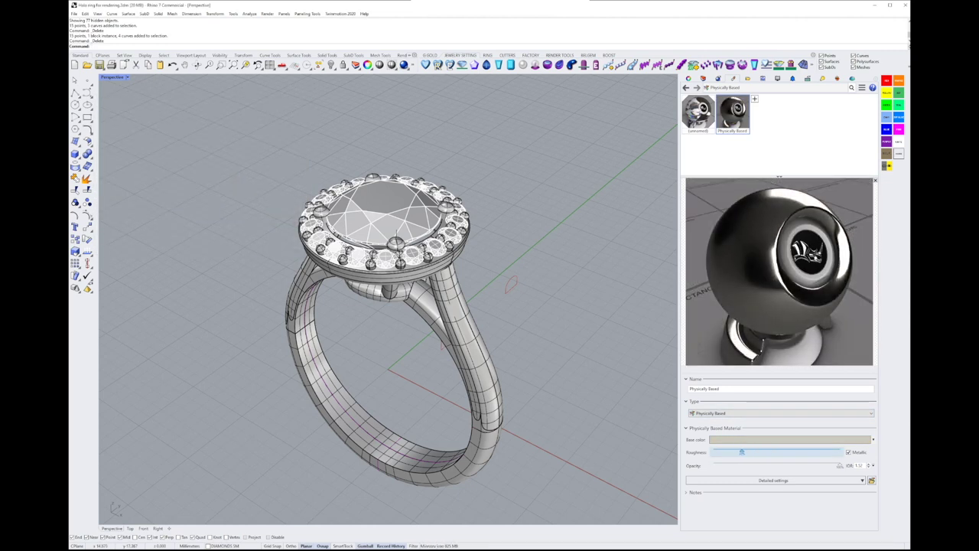
Select the ring parts and assign the Physically Based material to them
{"action": "left_click", "coordinate": [387, 252]}
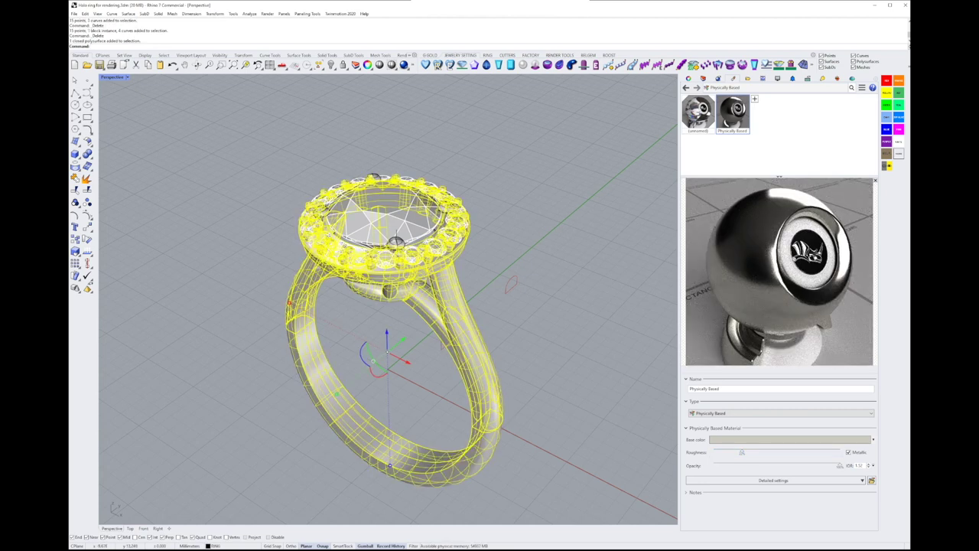
{"action": "left_click", "coordinate": [446, 215], "text": "shift"}
{"action": "left_click", "coordinate": [375, 197], "text": "shift"}
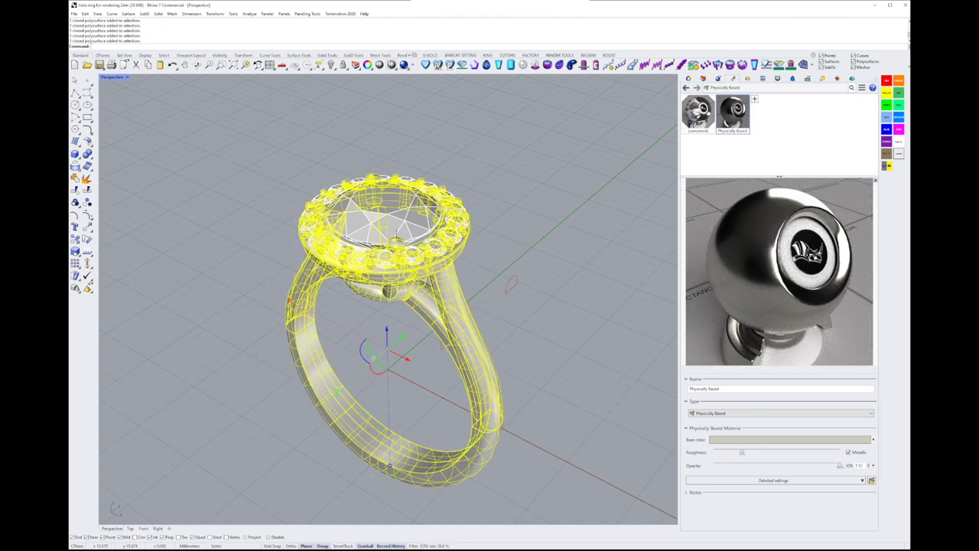
{"action": "right_click", "coordinate": [733, 113]}
{"action": "left_click", "coordinate": [758, 123]}
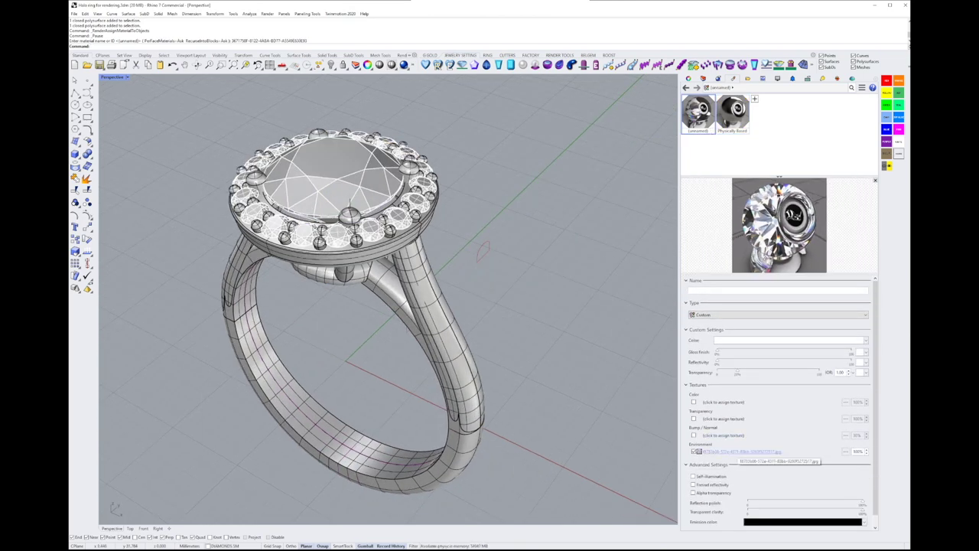
Set the custom gem material's IOR to 2.14
{"action": "left_click", "coordinate": [735, 452]}
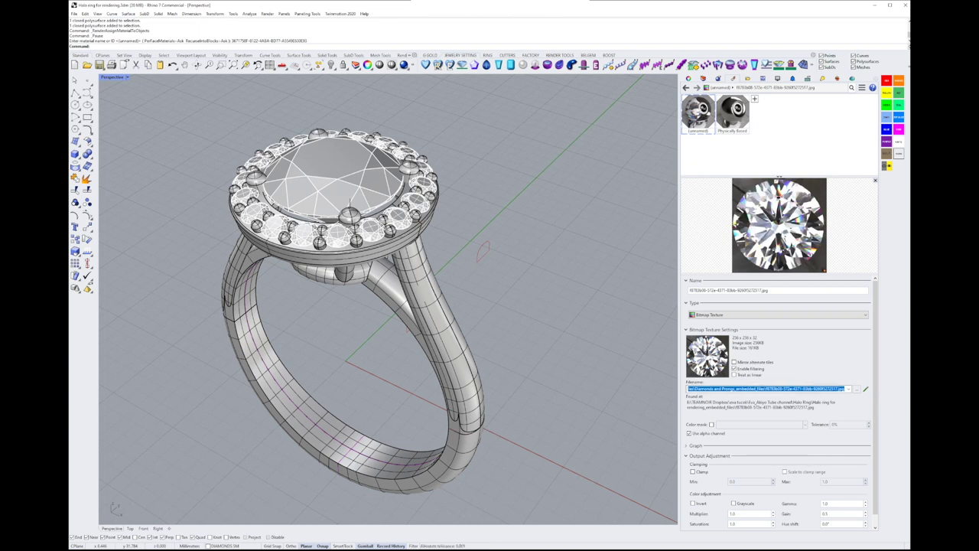
{"action": "left_click", "coordinate": [686, 87]}
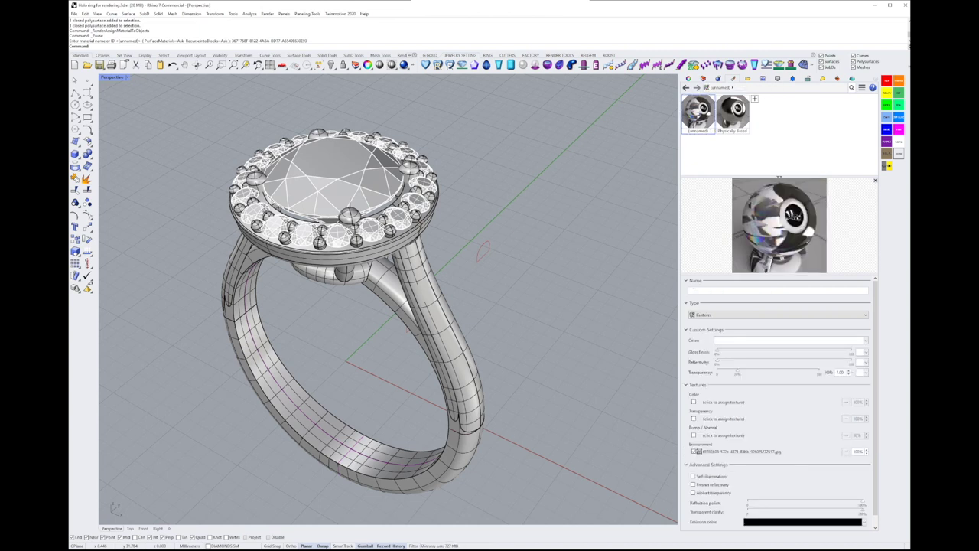
{"action": "type", "text": ".14"}
{"action": "key", "text": "Return"}
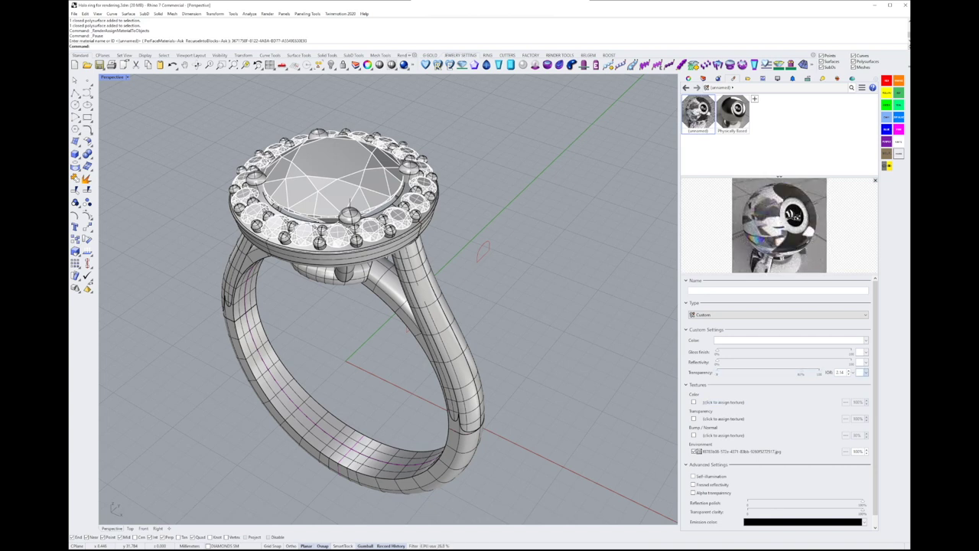
Select the centre diamond, Gem 01 and halo diamond layer objects and assign the gem material
{"action": "left_click", "coordinate": [703, 78]}
{"action": "right_click", "coordinate": [753, 158]}
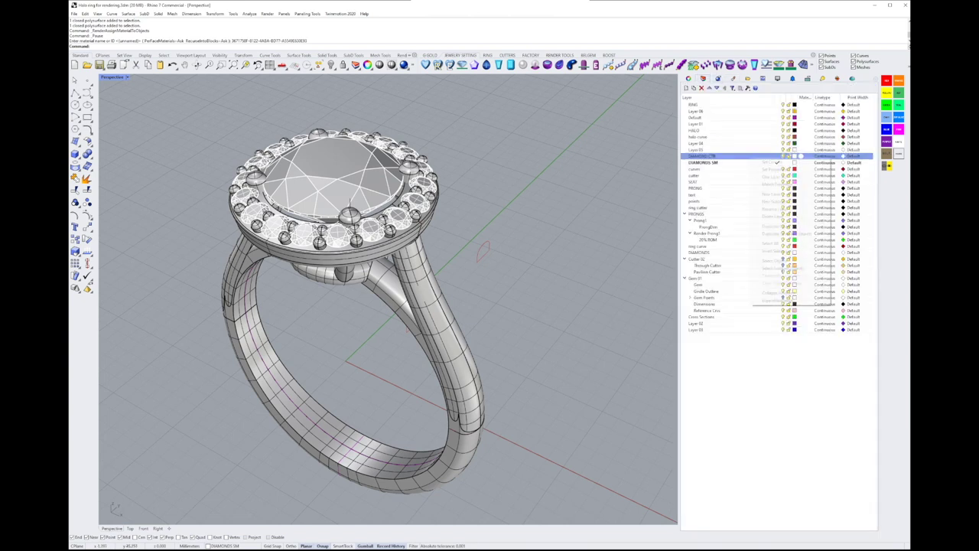
{"action": "left_click", "coordinate": [774, 261]}
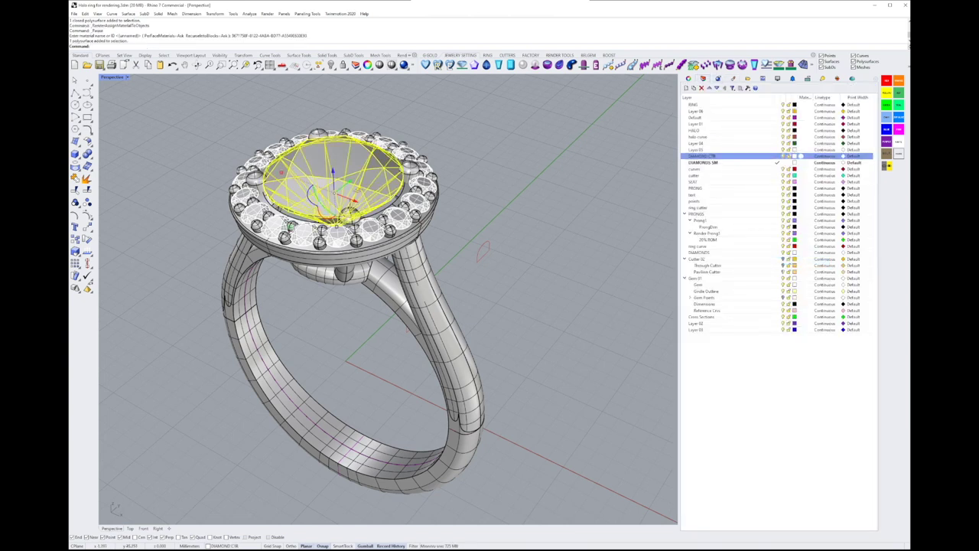
{"action": "left_click", "coordinate": [696, 278]}
{"action": "left_click", "coordinate": [704, 291], "text": "shift"}
{"action": "right_click", "coordinate": [712, 290]}
{"action": "left_click", "coordinate": [753, 394]}
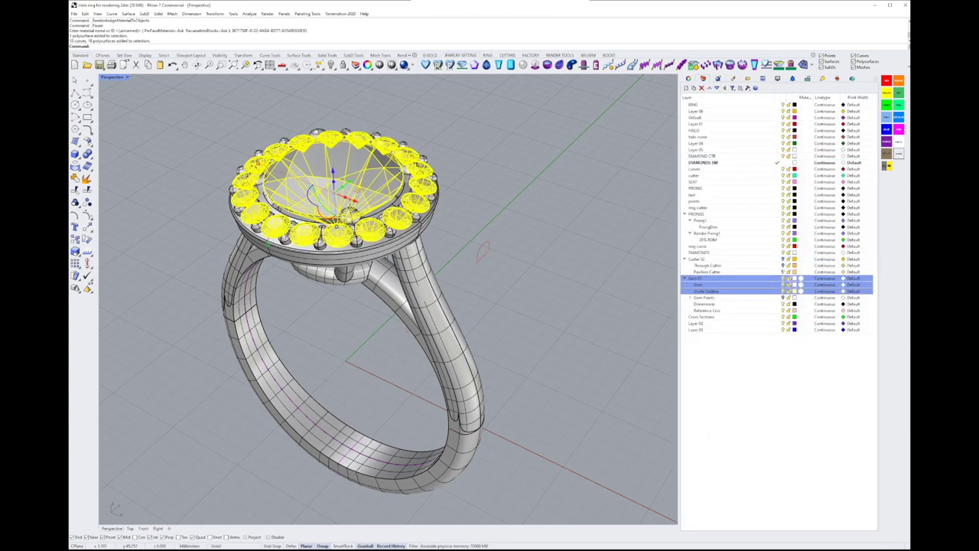
{"action": "left_click", "coordinate": [725, 78]}
{"action": "right_click", "coordinate": [697, 113]}
{"action": "left_click", "coordinate": [734, 124]}
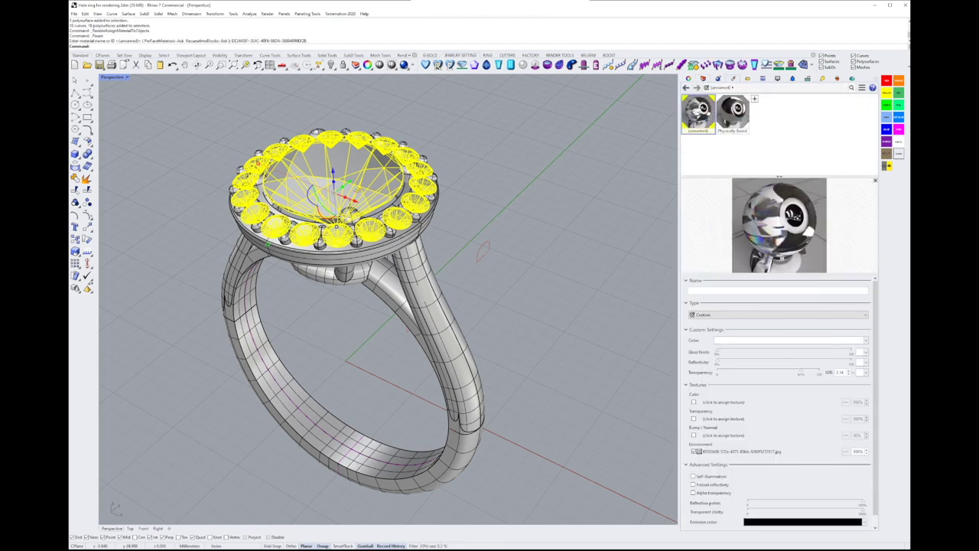
Show the Perspective viewport in Raytraced mode and add a new Physically Based (1) material
{"action": "left_click", "coordinate": [122, 78]}
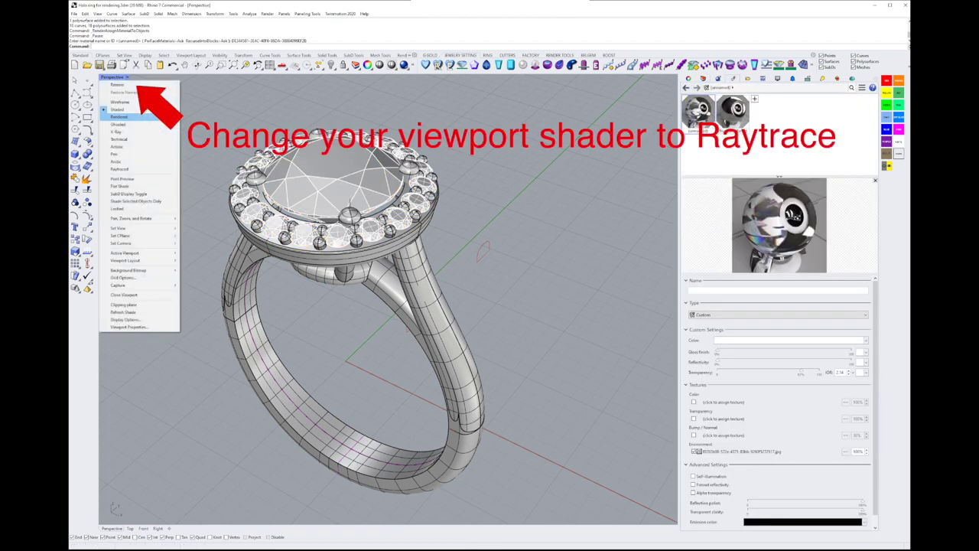
{"action": "left_click", "coordinate": [138, 170]}
{"action": "mouse_move", "coordinate": [383, 306]}
{"action": "right_mouse_down"}
{"action": "mouse_move", "coordinate": [444, 276]}
{"action": "mouse_move", "coordinate": [451, 287]}
{"action": "right_mouse_up"}
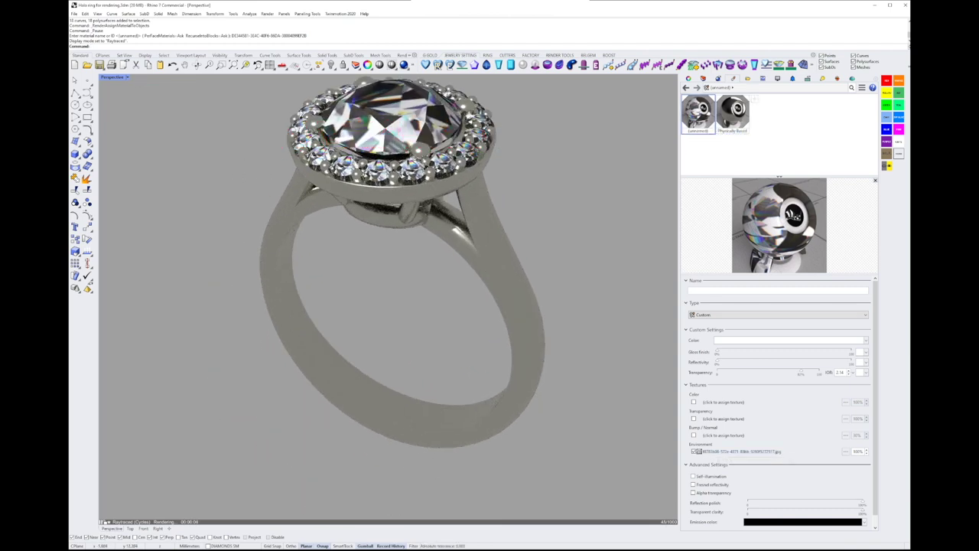
{"action": "left_click", "coordinate": [753, 99]}
{"action": "left_click", "coordinate": [772, 161]}
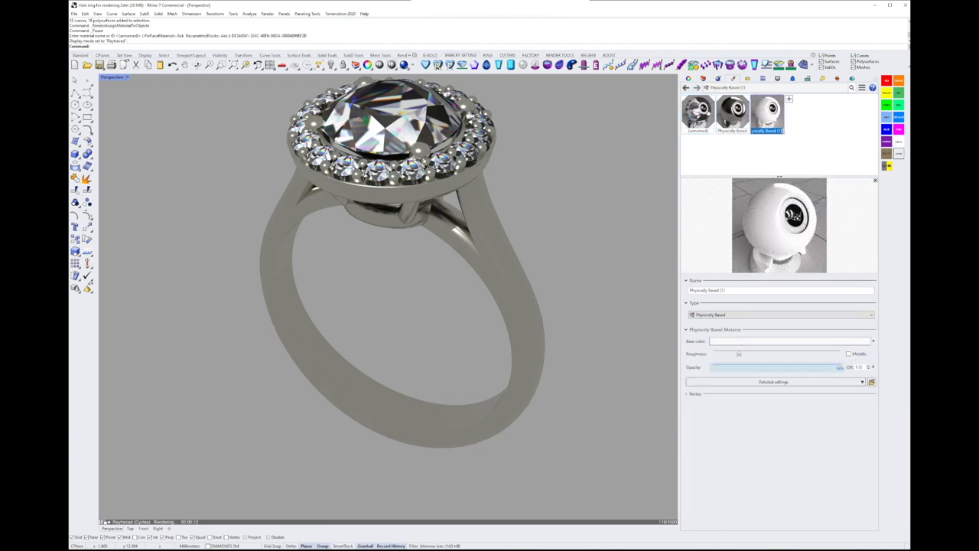
Make Physically Based (1) near-transparent with IOR 2.56 and roughness 0
{"action": "left_click_drag", "start_coordinate": [839, 367], "coordinate": [714, 367]}
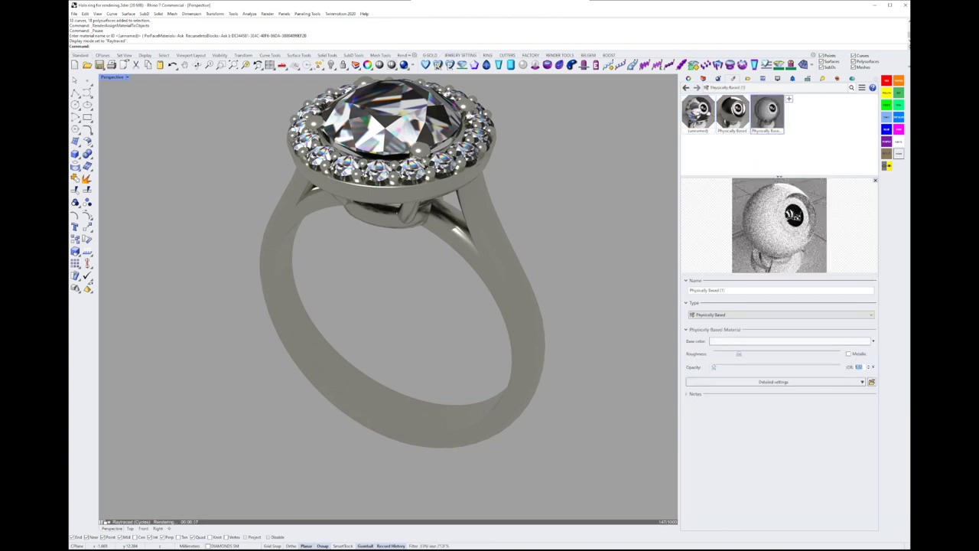
{"action": "type", "text": "2.56"}
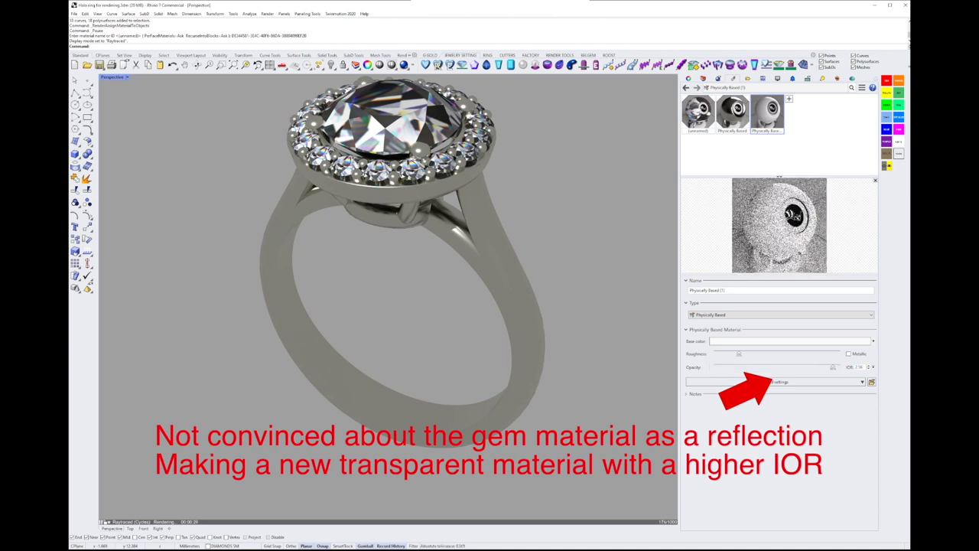
{"action": "left_click_drag", "start_coordinate": [739, 354], "coordinate": [714, 353]}
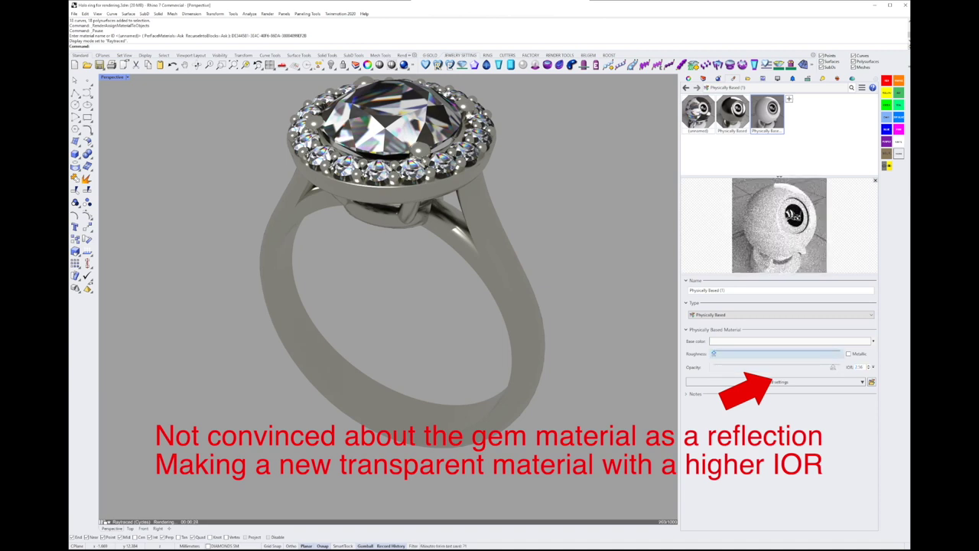
{"action": "left_click_drag", "start_coordinate": [832, 368], "coordinate": [714, 367]}
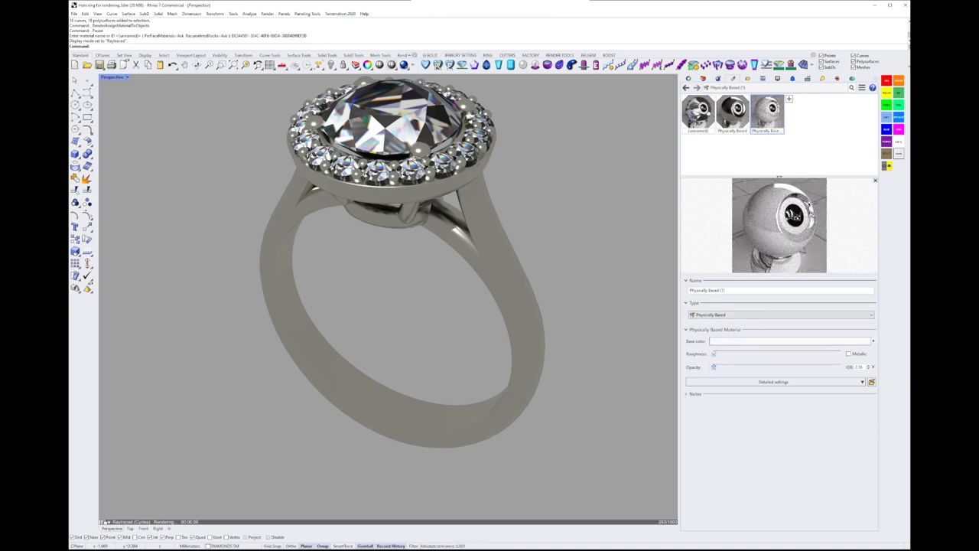
{"action": "mouse_move", "coordinate": [713, 366]}
{"action": "left_mouse_down"}
{"action": "mouse_move", "coordinate": [773, 368]}
{"action": "mouse_move", "coordinate": [714, 366]}
{"action": "left_mouse_up"}
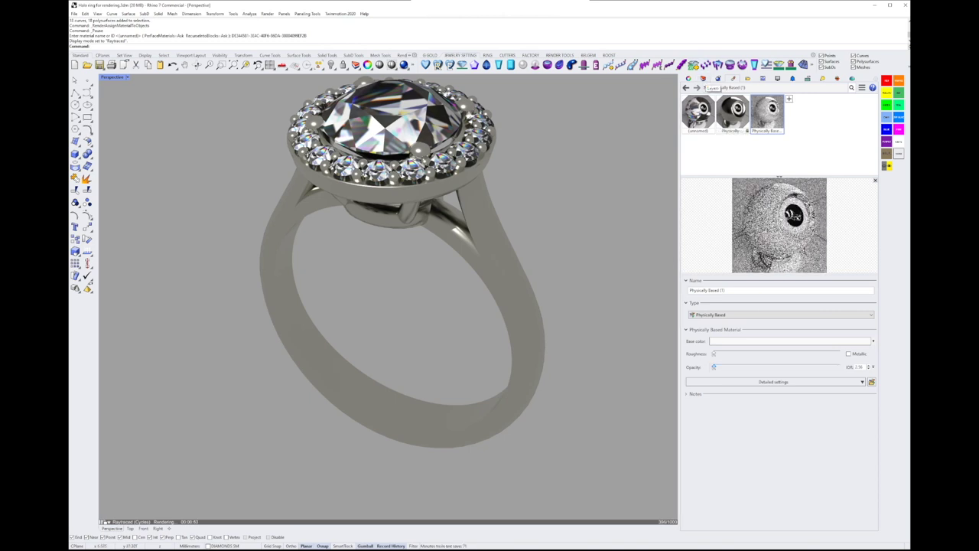
Assign Physically Based (1) to the stones that used the old gem material, then deselect
{"action": "right_click", "coordinate": [712, 109]}
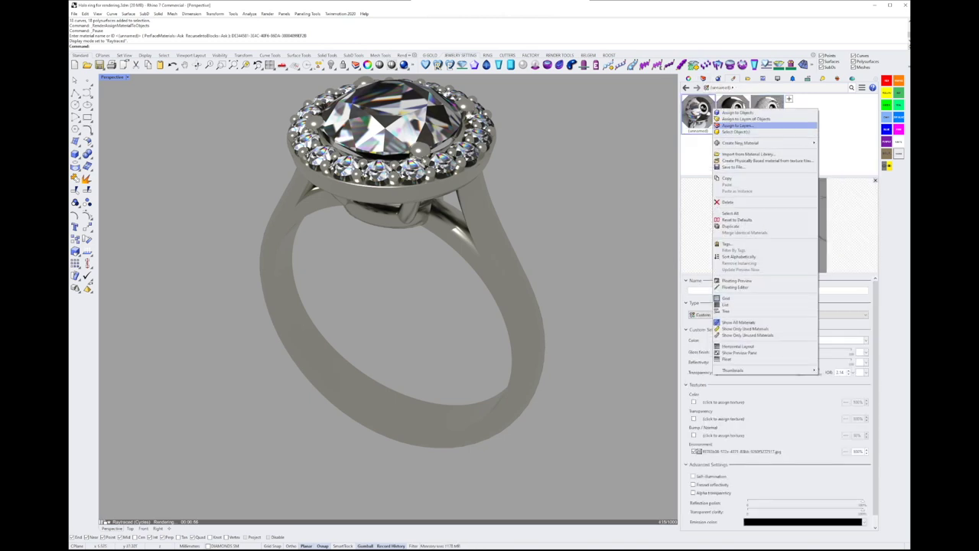
{"action": "left_click", "coordinate": [736, 131]}
{"action": "right_click", "coordinate": [769, 109]}
{"action": "left_click", "coordinate": [788, 108]}
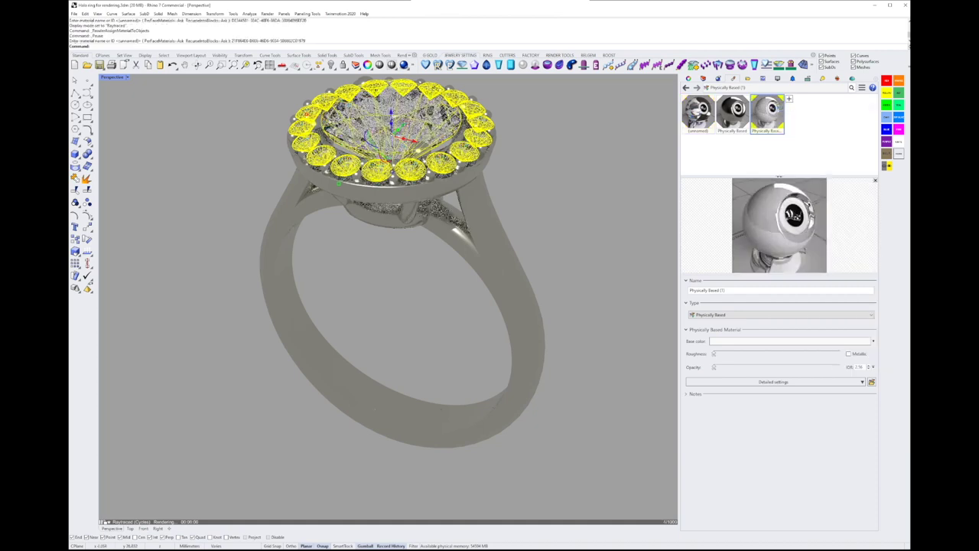
{"action": "key", "text": "Escape"}
{"action": "right_click_drag", "start_coordinate": [582, 306], "coordinate": [562, 291]}
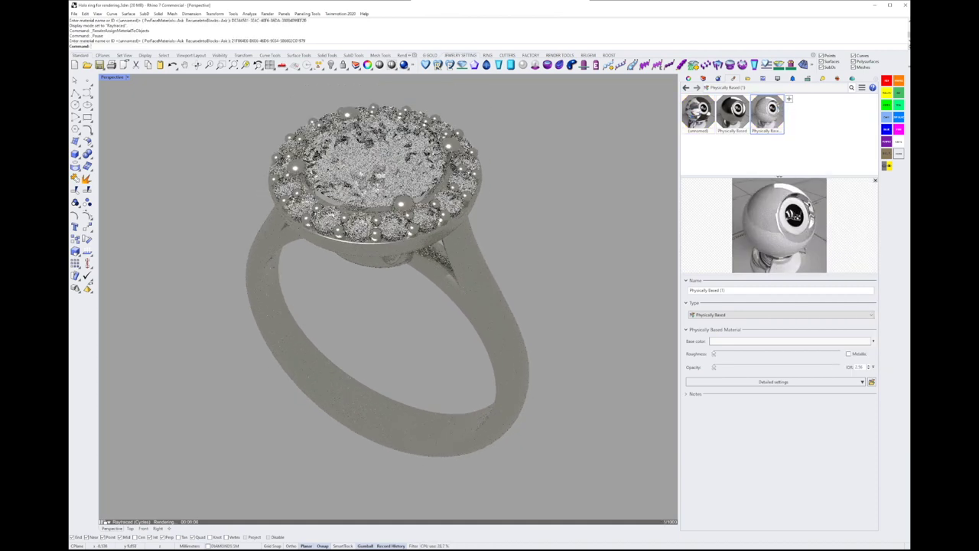
{"action": "left_click", "coordinate": [808, 78]}
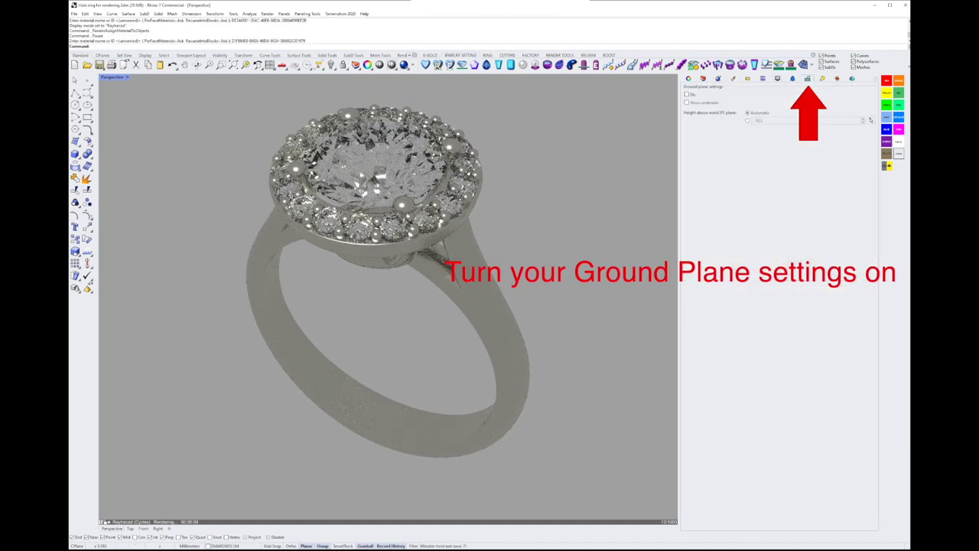
Enable the ground plane with a dark grey Physically Based material and slightly lower roughness
{"action": "left_click", "coordinate": [686, 93]}
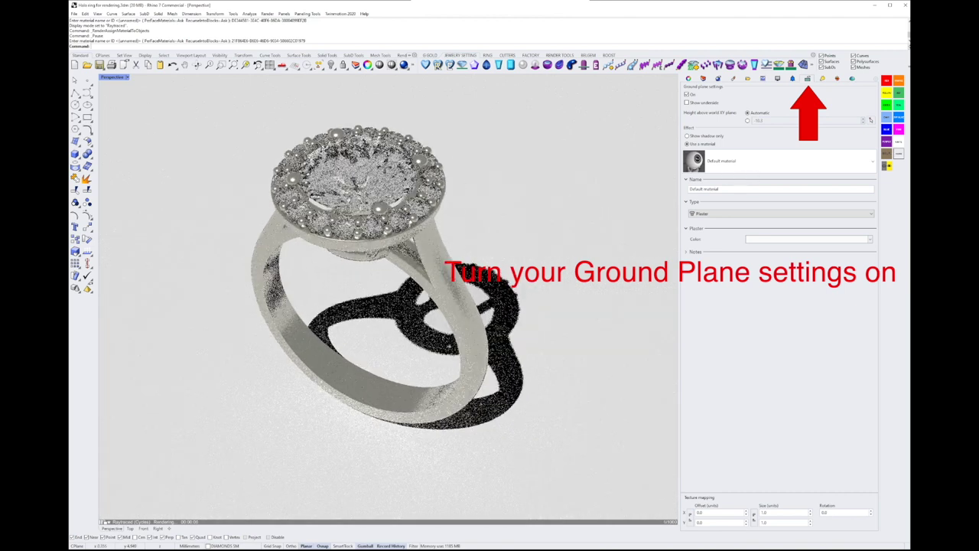
{"action": "left_click", "coordinate": [780, 213]}
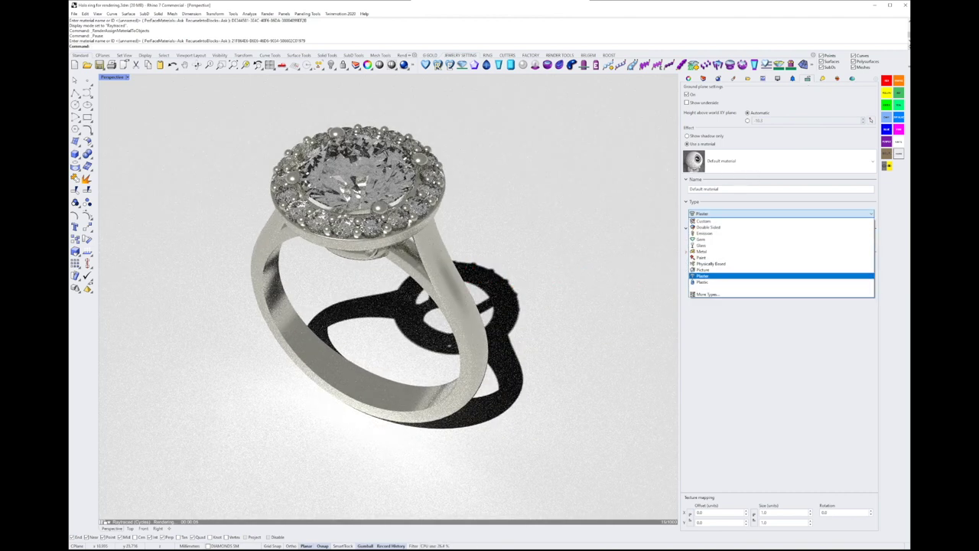
{"action": "left_click", "coordinate": [711, 264]}
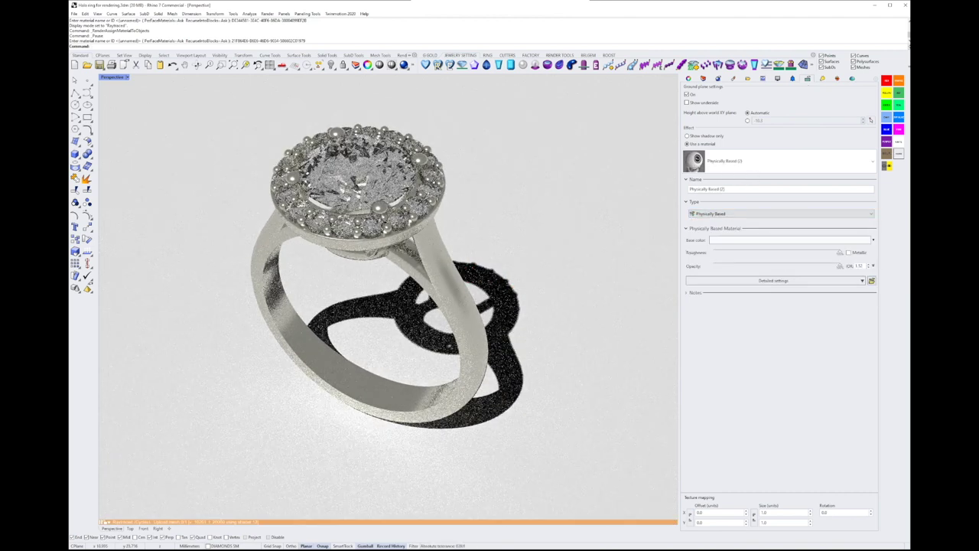
{"action": "left_click", "coordinate": [788, 240]}
{"action": "left_click", "coordinate": [169, 184]}
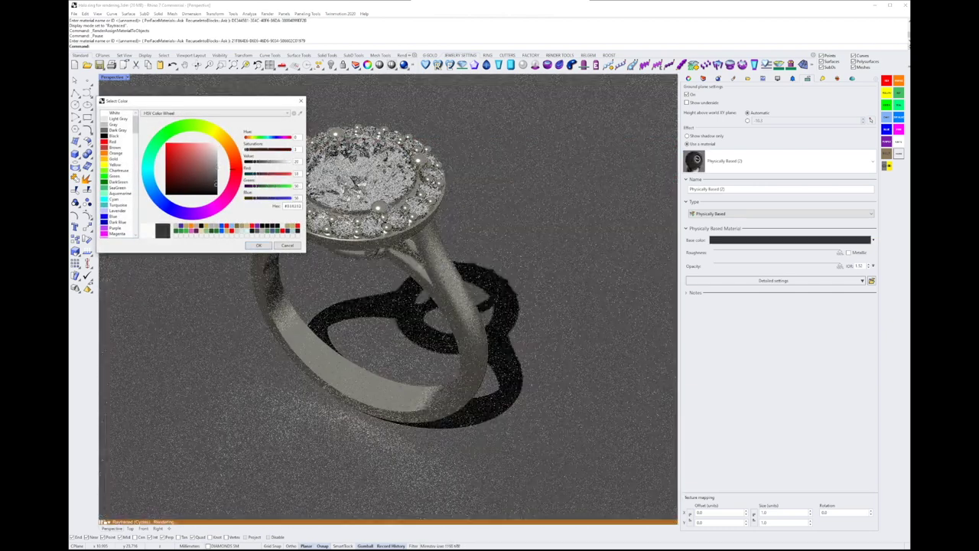
{"action": "left_click", "coordinate": [259, 244]}
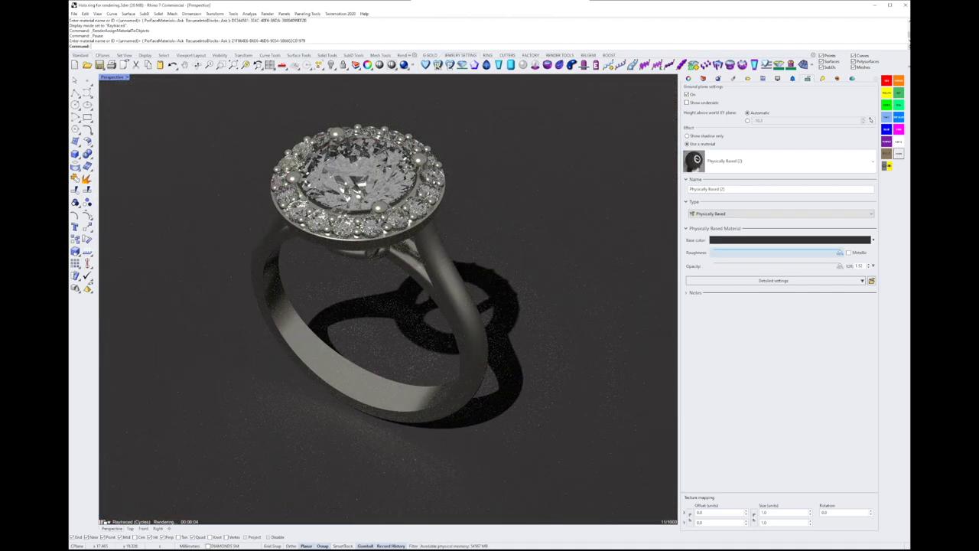
{"action": "left_click_drag", "start_coordinate": [744, 251], "coordinate": [740, 251]}
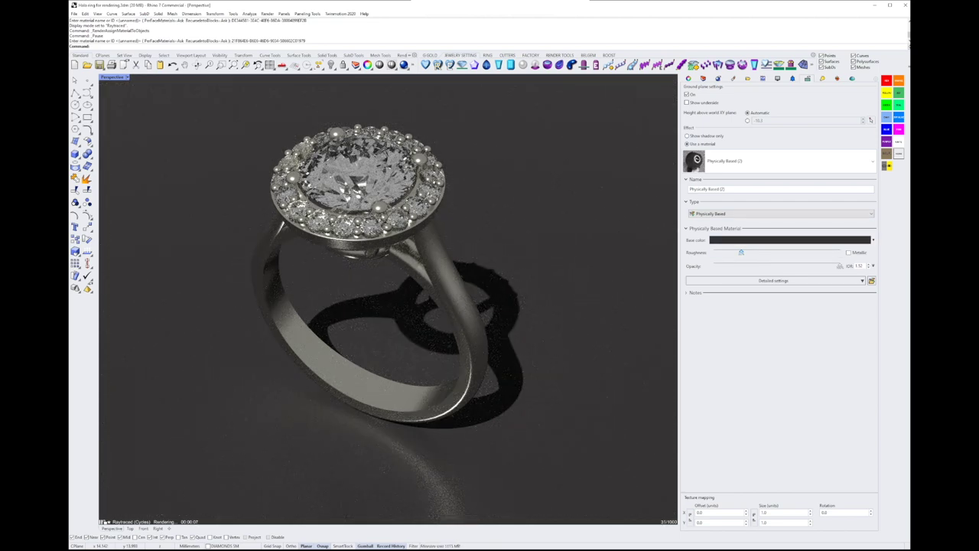
Set the ring metal's base colour to near-white grey (RGB 237) and nudge its roughness
{"action": "left_click", "coordinate": [733, 78]}
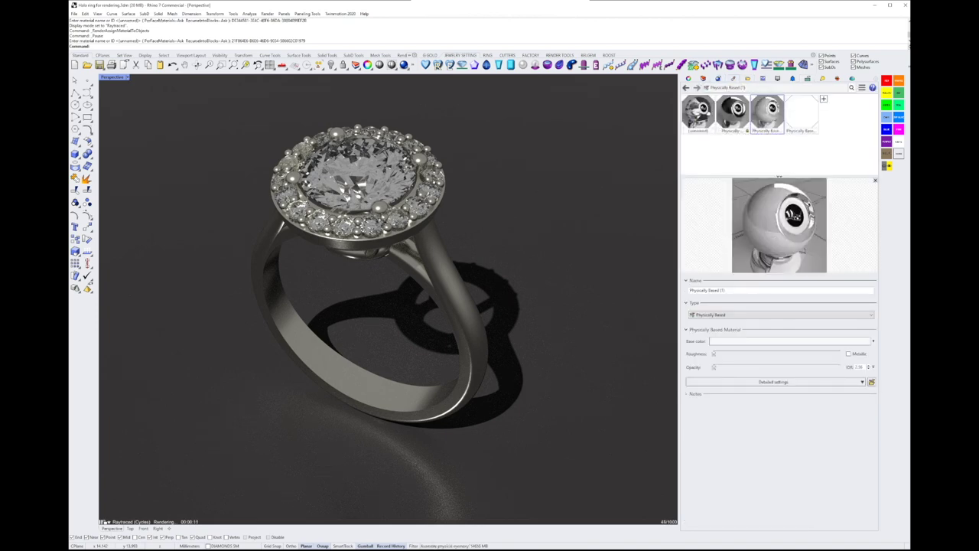
{"action": "left_click", "coordinate": [732, 113]}
{"action": "left_click", "coordinate": [788, 341]}
{"action": "key", "text": "Return"}
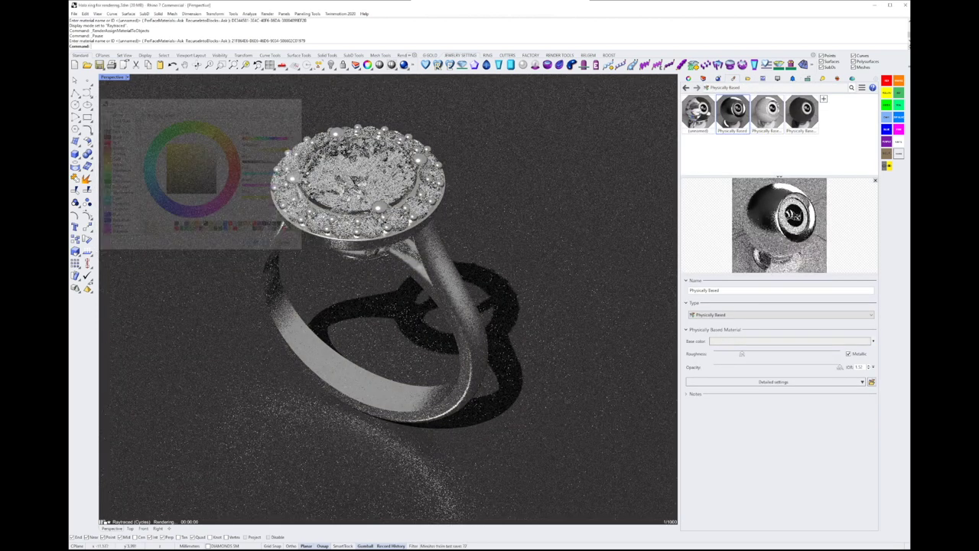
{"action": "left_click_drag", "start_coordinate": [744, 354], "coordinate": [724, 353]}
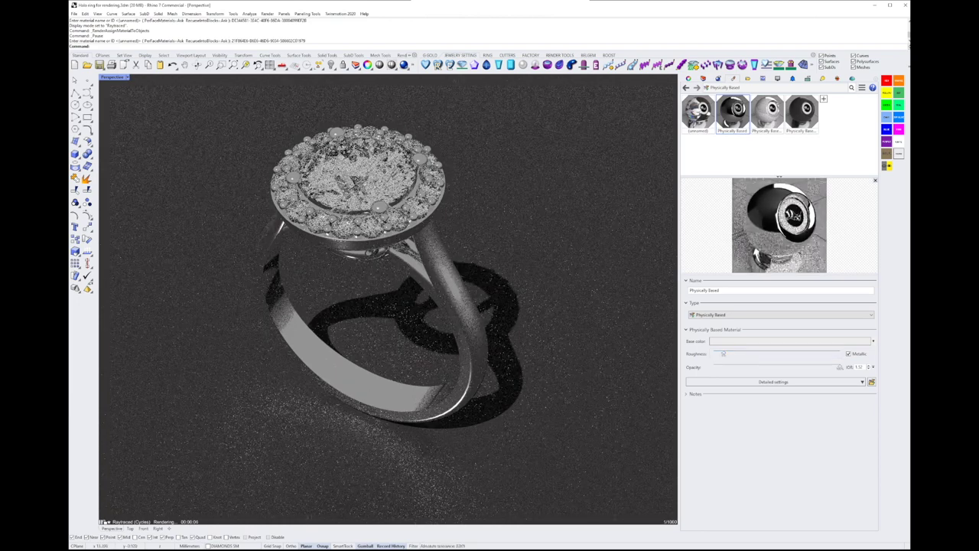
{"action": "right_click_drag", "start_coordinate": [306, 459], "coordinate": [260, 469]}
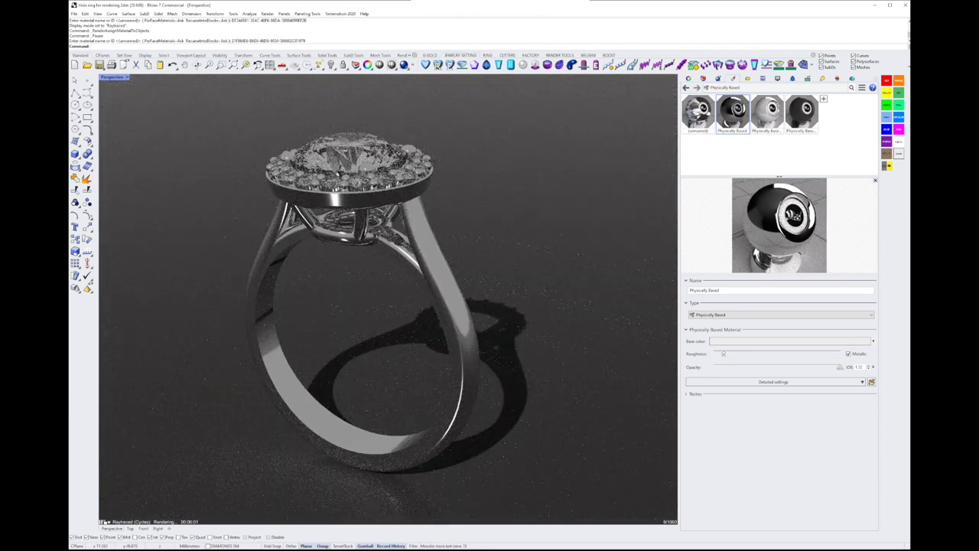
{"action": "left_click", "coordinate": [808, 78]}
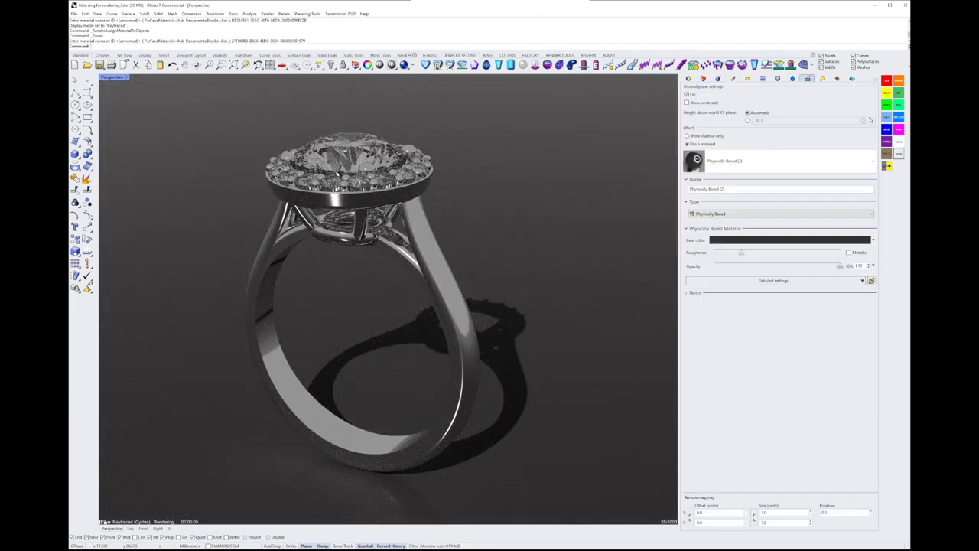
{"action": "left_click", "coordinate": [822, 78]}
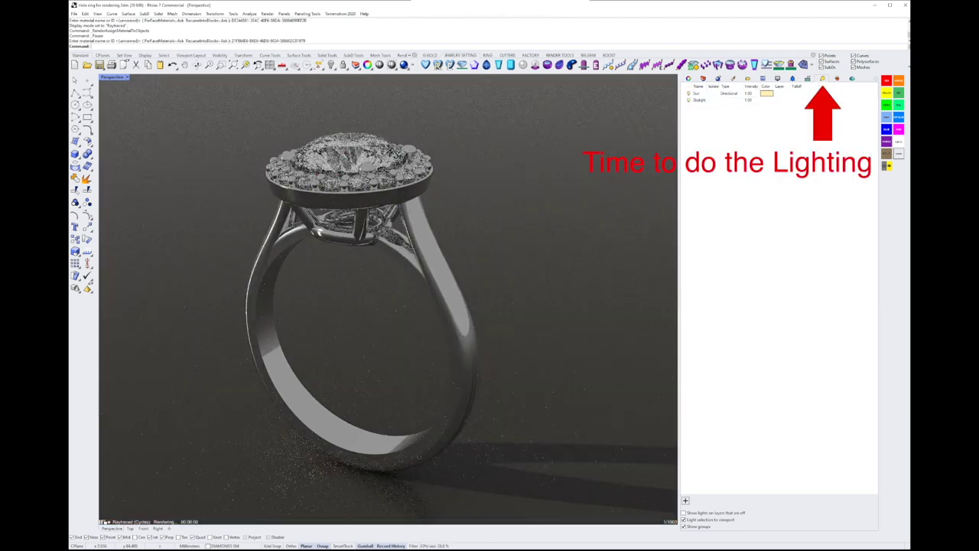
Put the sun under manual control with its azimuth at 90°
{"action": "mouse_move", "coordinate": [459, 306]}
{"action": "right_mouse_down"}
{"action": "mouse_move", "coordinate": [368, 306]}
{"action": "mouse_move", "coordinate": [413, 291]}
{"action": "right_mouse_up"}
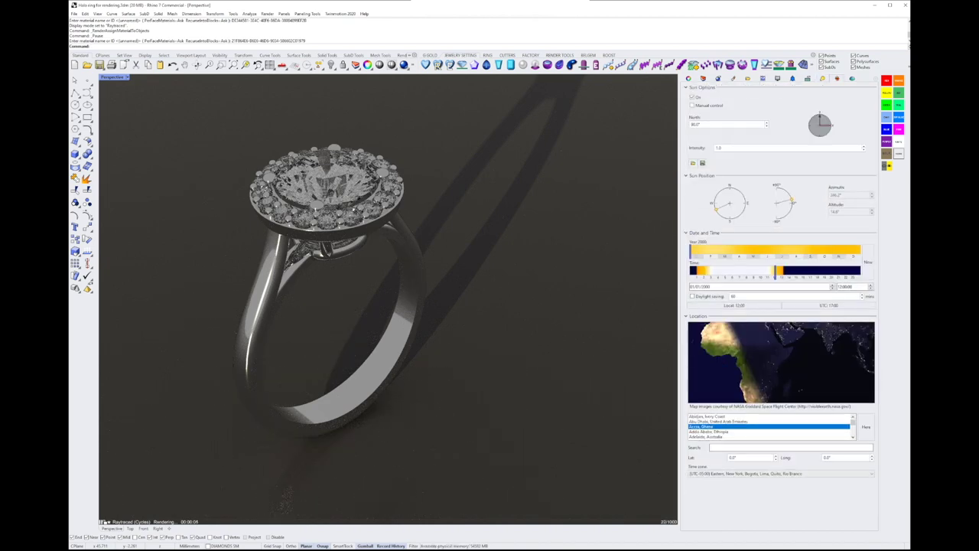
{"action": "left_click", "coordinate": [692, 104]}
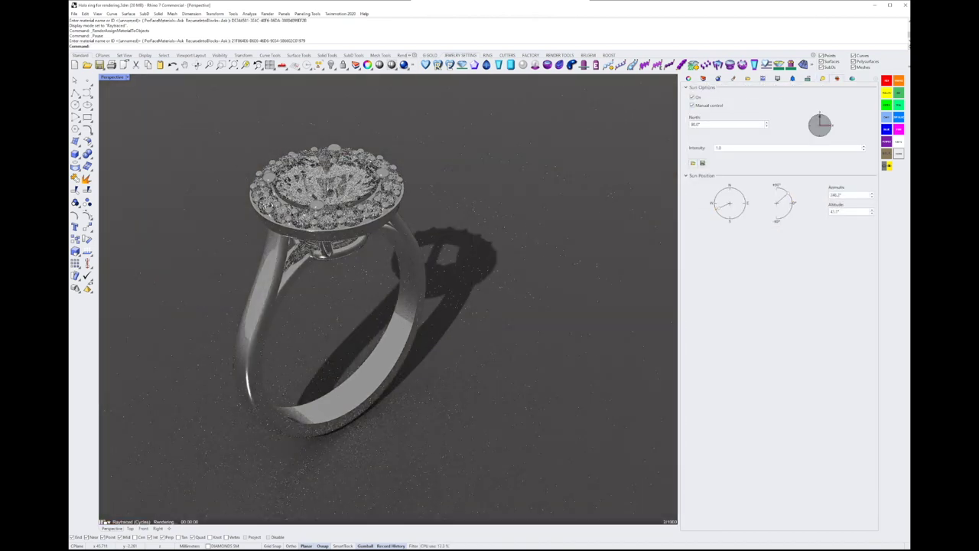
{"action": "left_click_drag", "start_coordinate": [714, 210], "coordinate": [746, 203]}
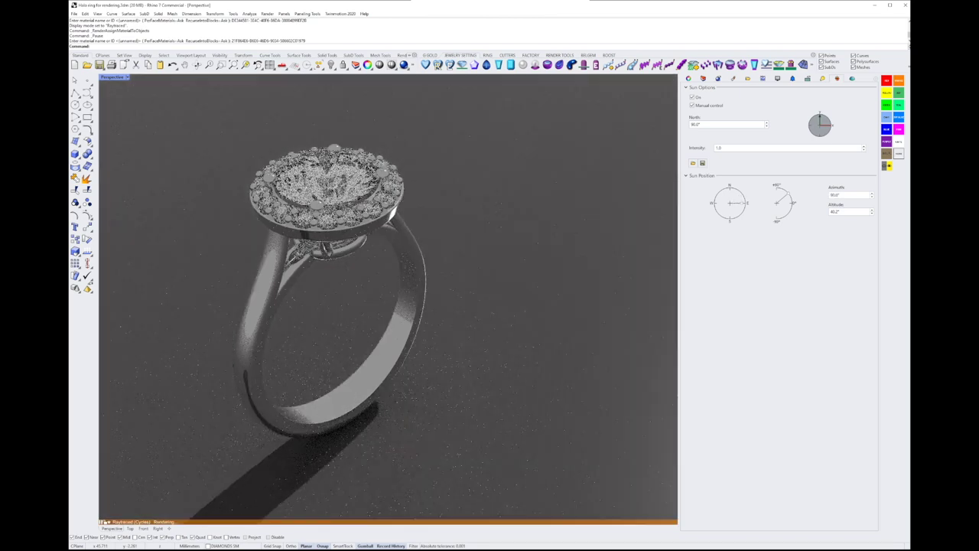
{"action": "key", "text": "Left"}
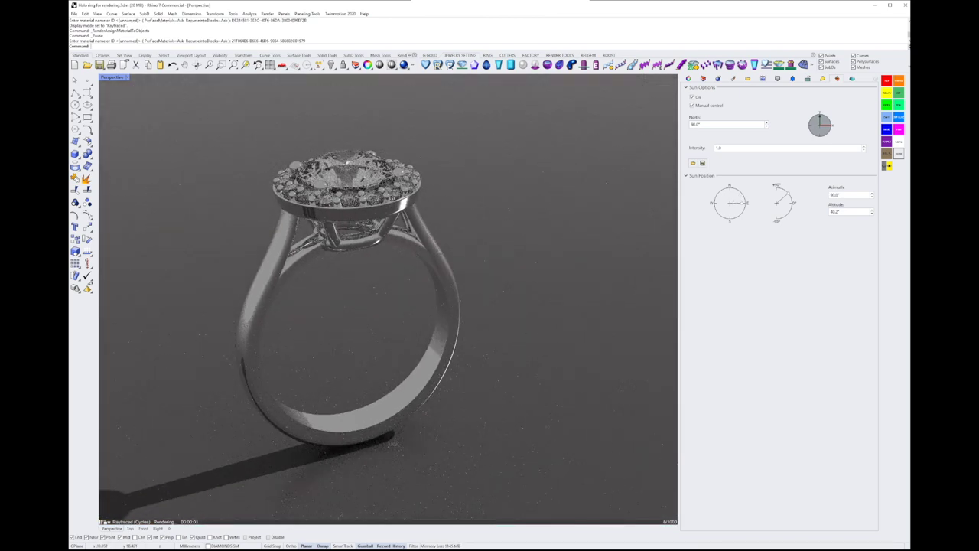
{"action": "left_click", "coordinate": [852, 78]}
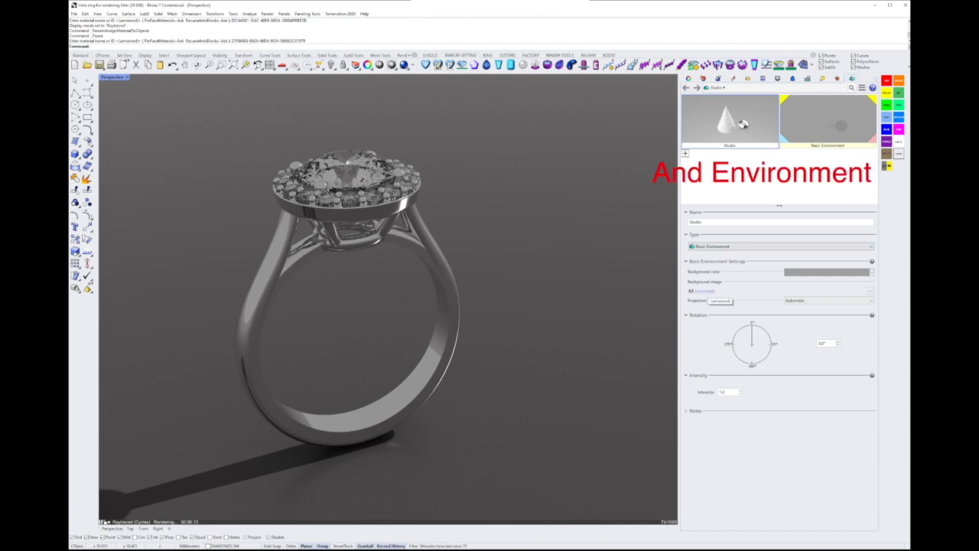
Load the partly cloudy .hdr from JEWELLERY RENDERS > ASSETS > HDRI as the Studio environment image
{"action": "left_click", "coordinate": [703, 291]}
{"action": "left_click", "coordinate": [866, 322]}
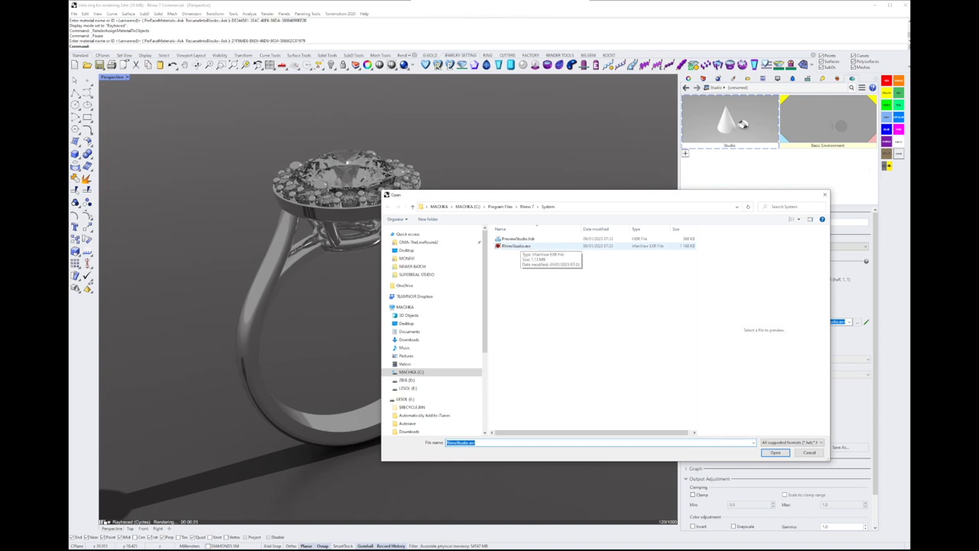
{"action": "scroll", "coordinate": [432, 359], "scroll_direction": "down", "scroll_amount": 3}
{"action": "left_click", "coordinate": [417, 399]}
{"action": "double_click", "coordinate": [510, 253]}
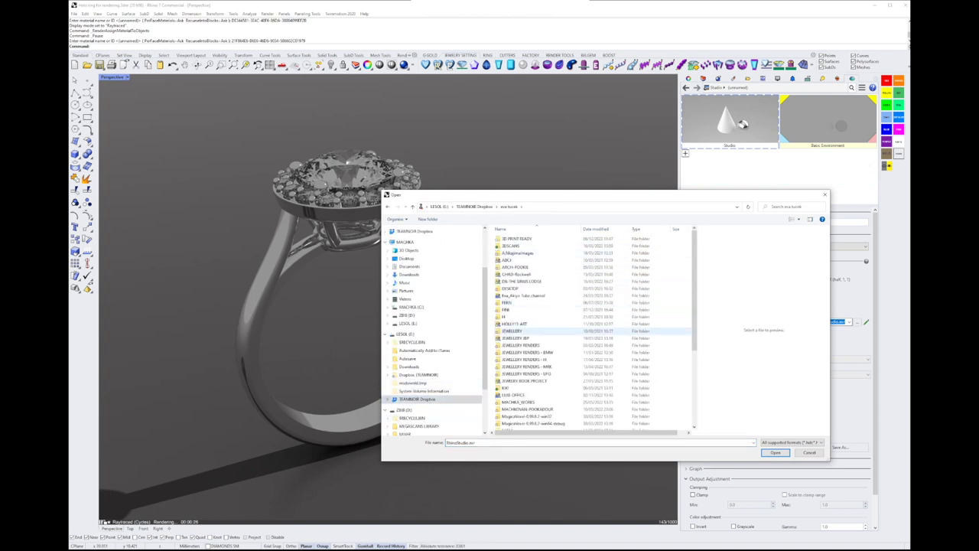
{"action": "double_click", "coordinate": [520, 346]}
{"action": "double_click", "coordinate": [512, 246]}
{"action": "double_click", "coordinate": [507, 274]}
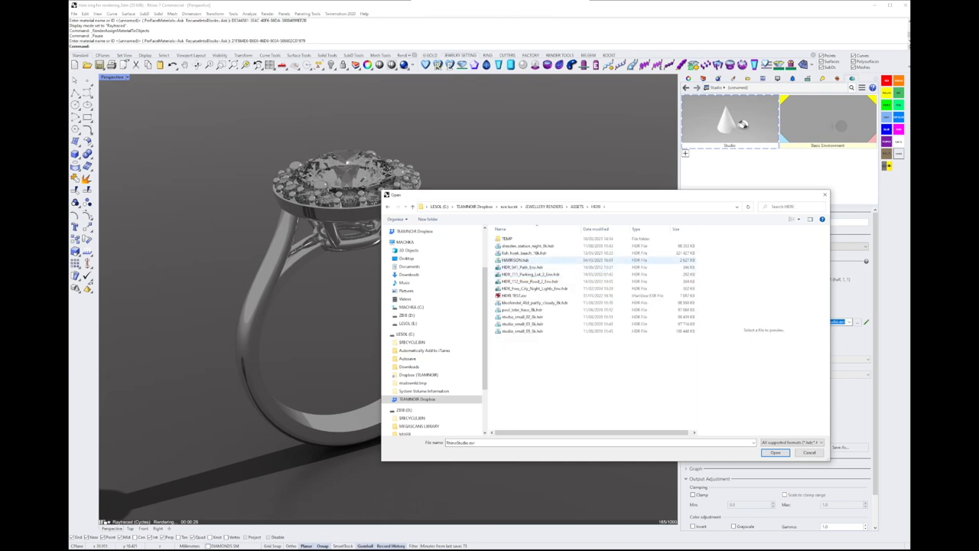
{"action": "left_click_drag", "start_coordinate": [550, 269], "coordinate": [535, 314]}
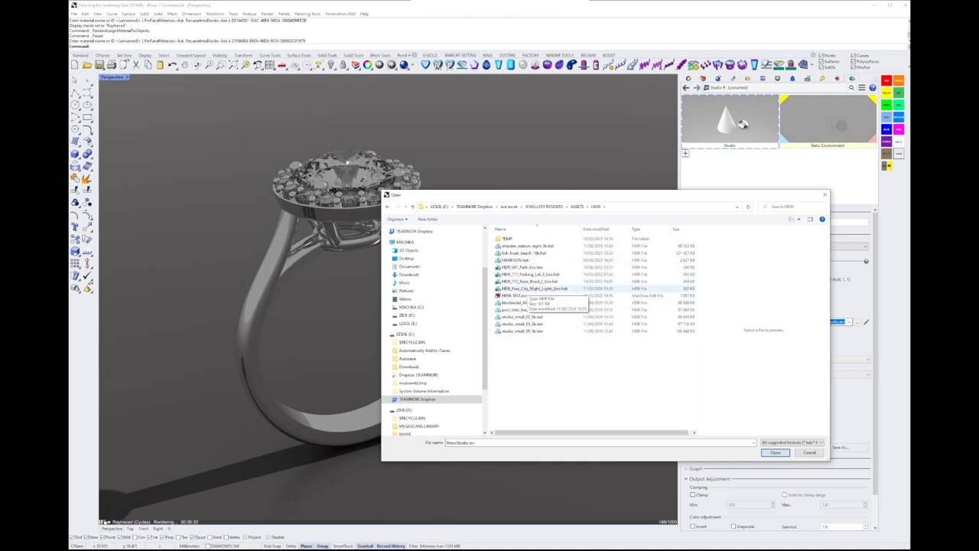
{"action": "double_click", "coordinate": [536, 302]}
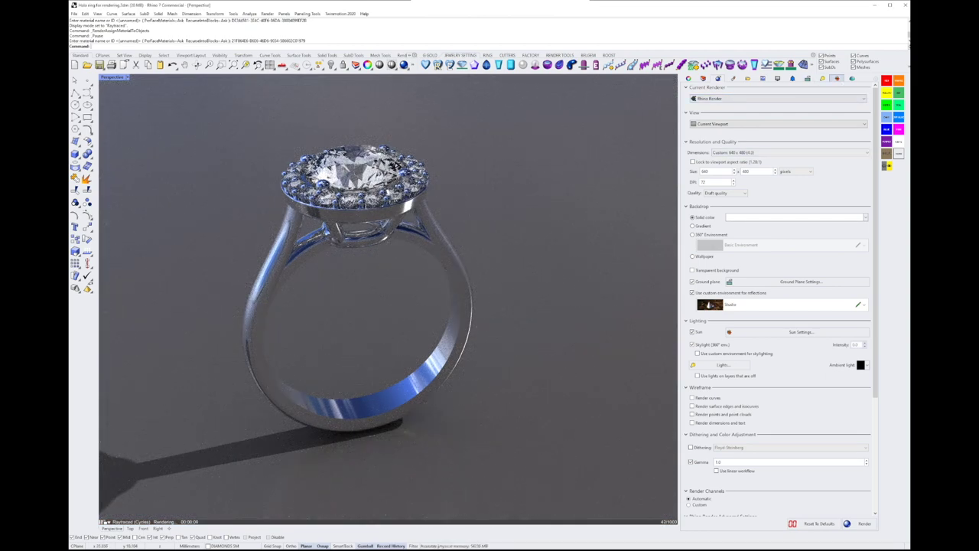
Review the environment's HDR settings and orbit to view the ring from higher up
{"action": "left_click", "coordinate": [807, 78]}
{"action": "scroll", "coordinate": [779, 367], "scroll_direction": "down", "scroll_amount": 3}
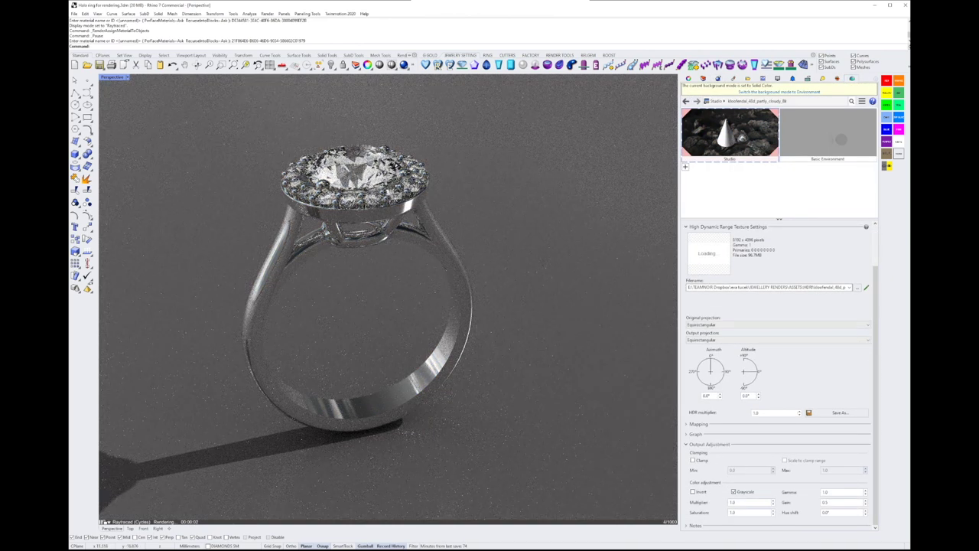
{"action": "mouse_move", "coordinate": [383, 306]}
{"action": "right_mouse_down"}
{"action": "mouse_move", "coordinate": [306, 329]}
{"action": "mouse_move", "coordinate": [291, 344]}
{"action": "mouse_move", "coordinate": [291, 321]}
{"action": "right_mouse_up"}
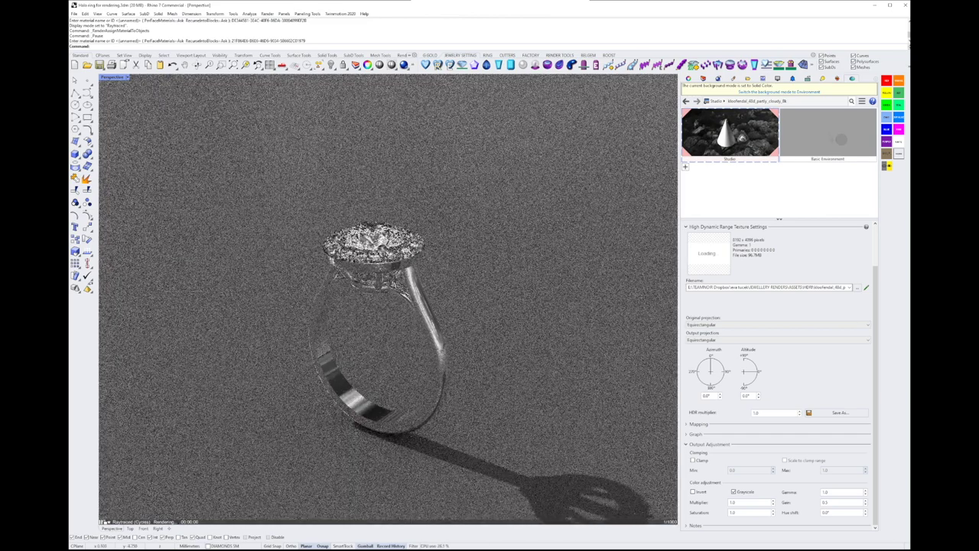
{"action": "scroll", "coordinate": [329, 306], "scroll_direction": "up", "scroll_amount": 2}
{"action": "scroll", "coordinate": [329, 306], "scroll_direction": "up", "scroll_amount": 2}
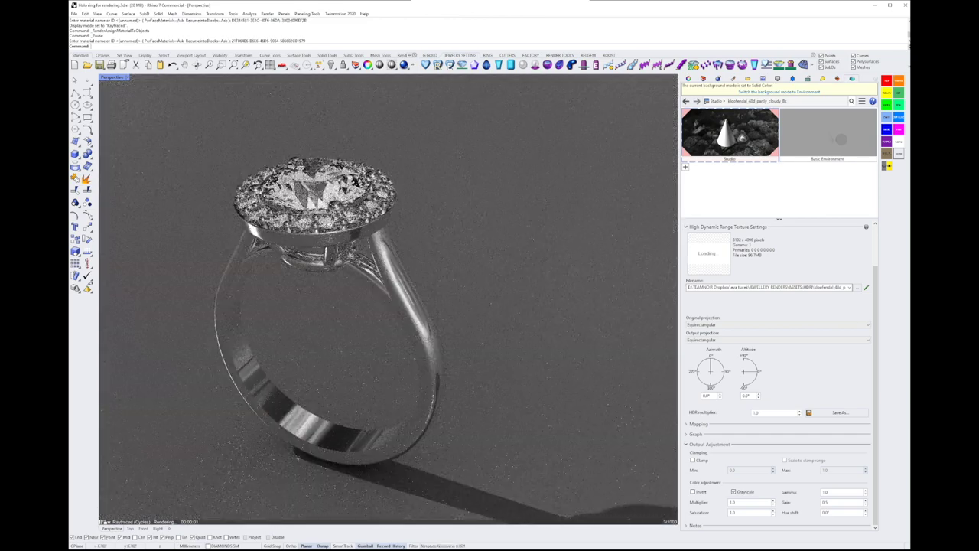
Turn on edge softening in the ring's object properties
{"action": "left_click", "coordinate": [318, 202]}
{"action": "left_click", "coordinate": [688, 78]}
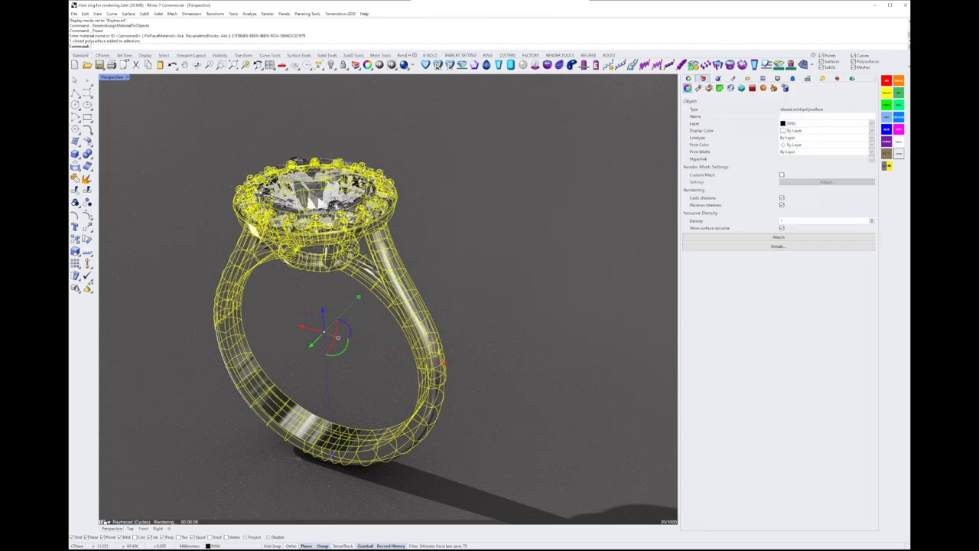
{"action": "left_click", "coordinate": [742, 87]}
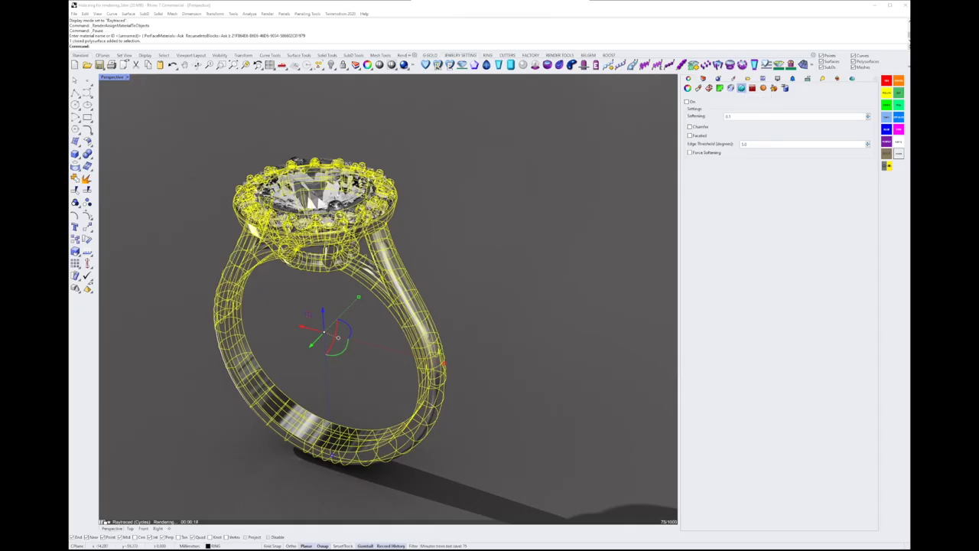
{"action": "left_click", "coordinate": [687, 101]}
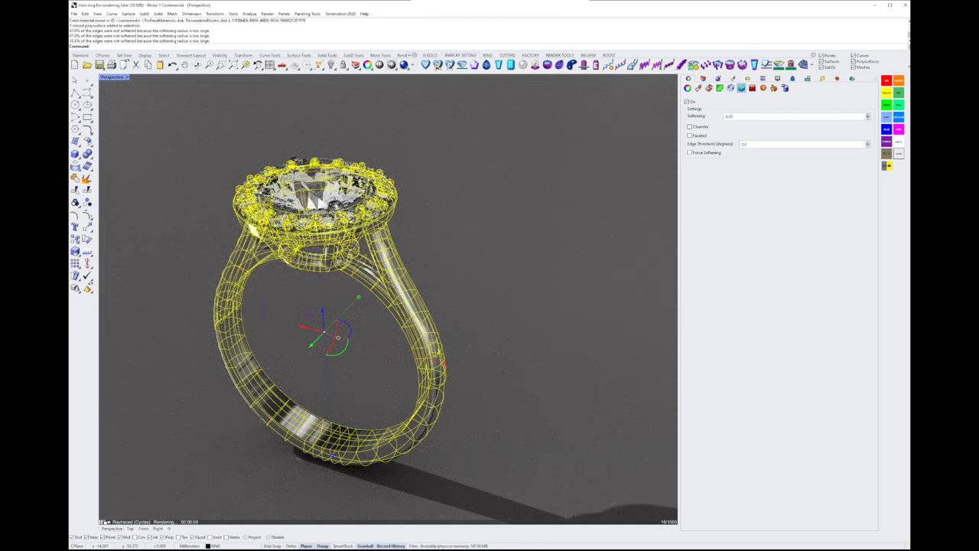
{"action": "key", "text": "Escape"}
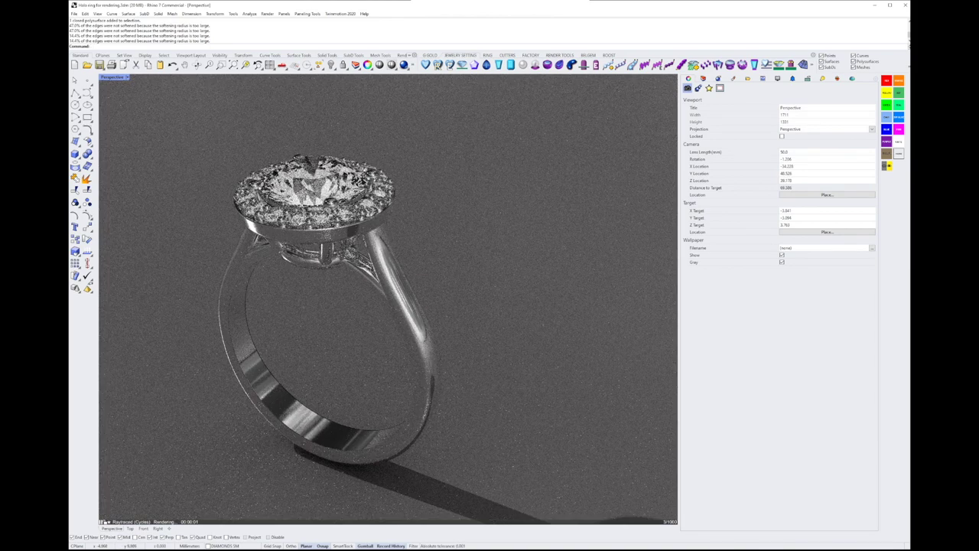
{"action": "scroll", "coordinate": [645, 406], "scroll_direction": "up", "scroll_amount": 5}
{"action": "scroll", "coordinate": [645, 406], "scroll_direction": "up", "scroll_amount": 2}
Reselect the ring and adjust its edge softening amount, then rotate the view
{"action": "left_click", "coordinate": [645, 405]}
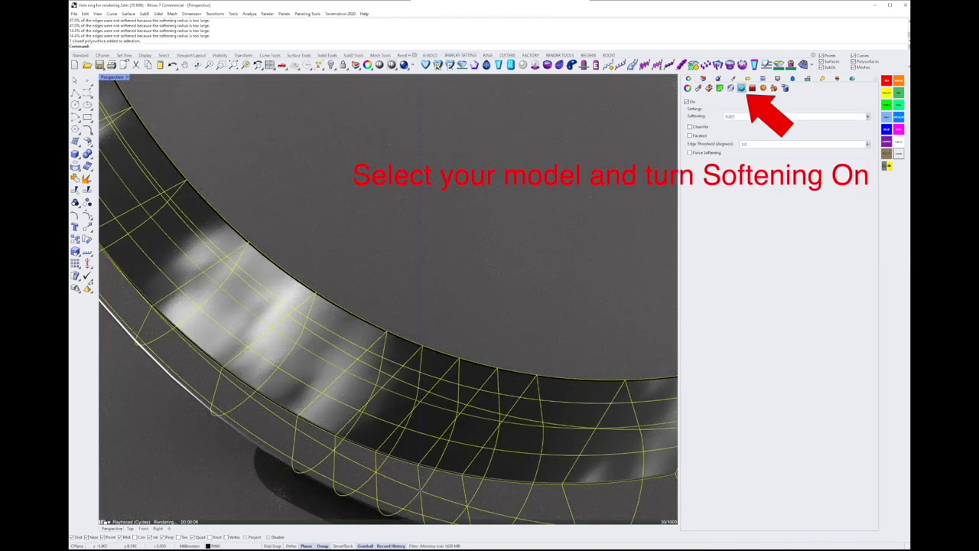
{"action": "left_click", "coordinate": [730, 116]}
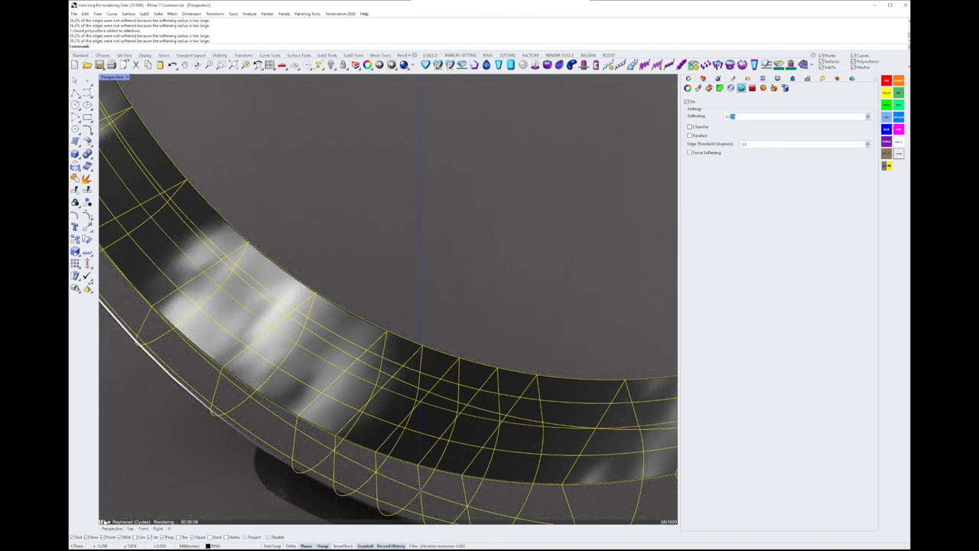
{"action": "scroll", "coordinate": [388, 299], "scroll_direction": "down", "scroll_amount": 2}
{"action": "key", "text": "Escape"}
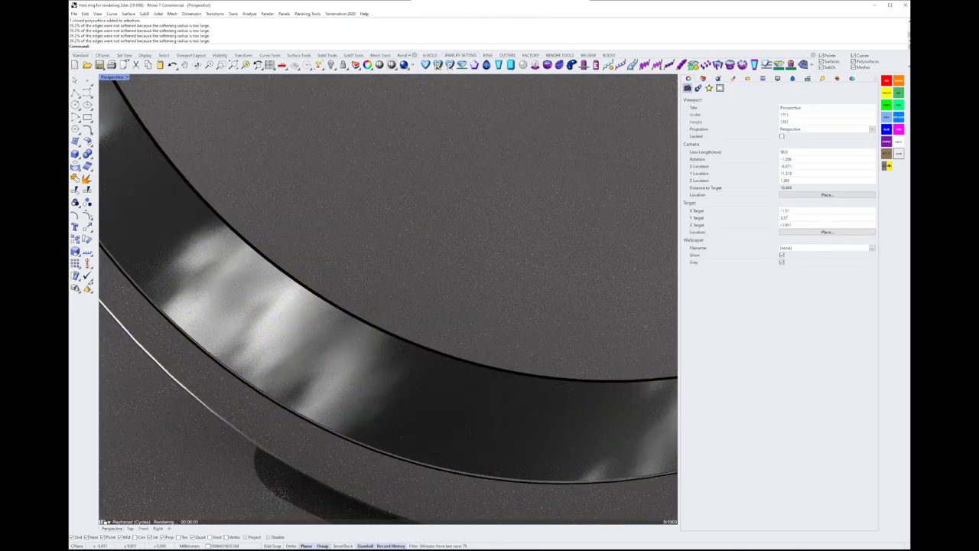
{"action": "right_click_drag", "start_coordinate": [388, 299], "coordinate": [459, 299]}
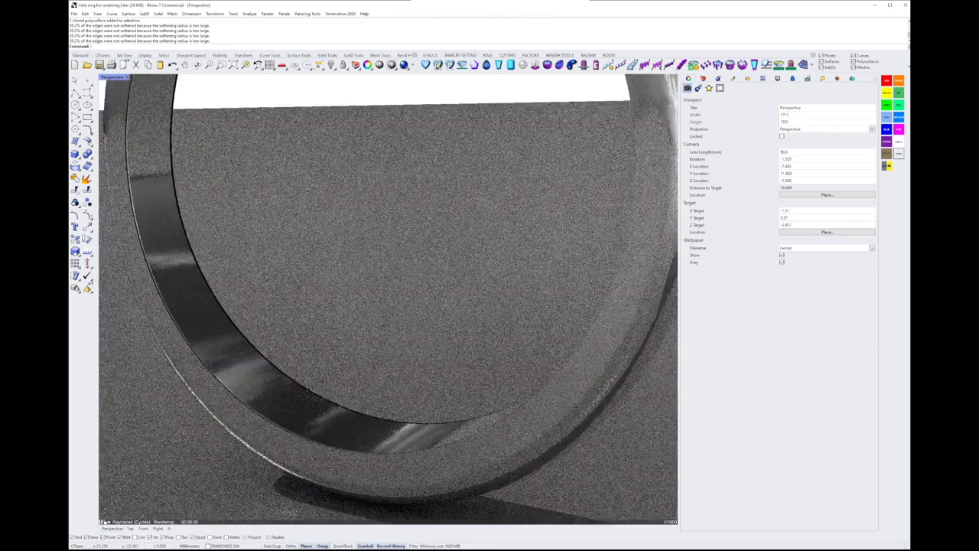
Set the ring's softening radius to 0.09 with Force Softening applied
{"action": "left_click", "coordinate": [359, 459]}
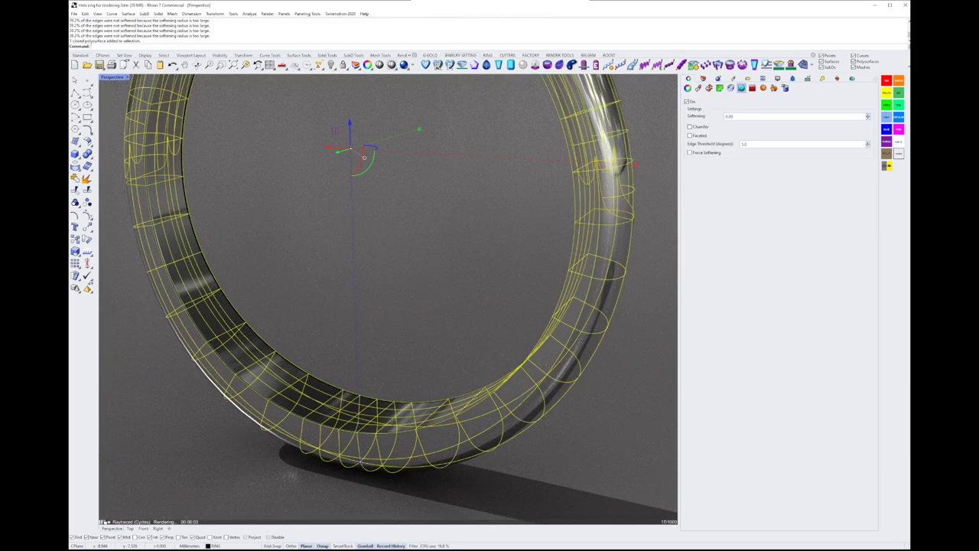
{"action": "type", "text": "0.09"}
{"action": "key", "text": "Return"}
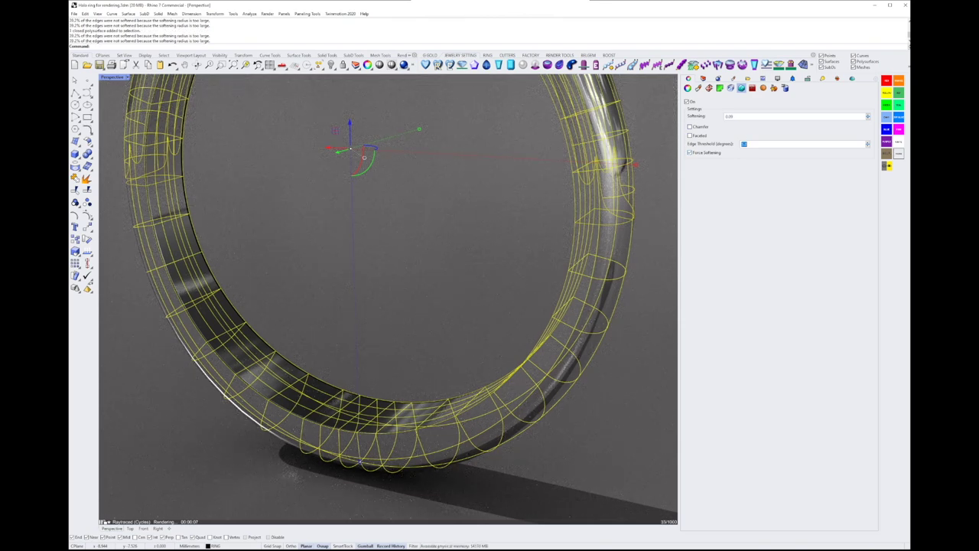
{"action": "type", "text": "0.001"}
{"action": "key", "text": "Return"}
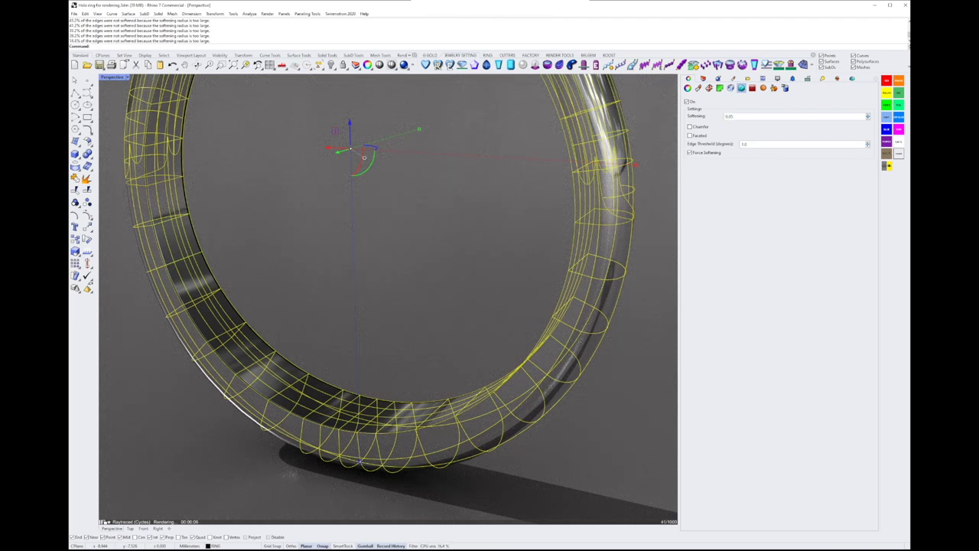
{"action": "key", "text": "Escape"}
{"action": "scroll", "coordinate": [335, 380], "scroll_direction": "down", "scroll_amount": 3}
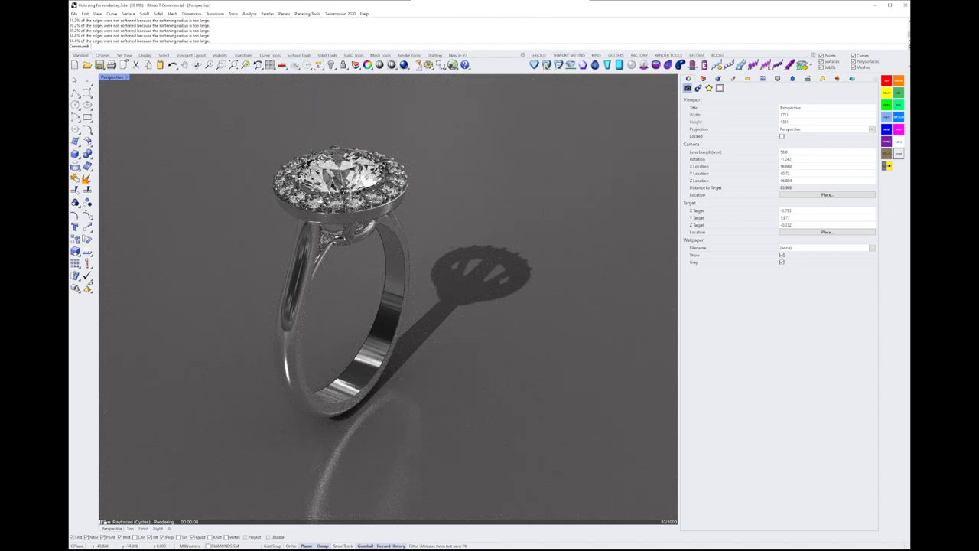
Draw a Rectangular Light in the Top view of the four-view layout
{"action": "left_click", "coordinate": [416, 64]}
{"action": "left_click", "coordinate": [436, 100]}
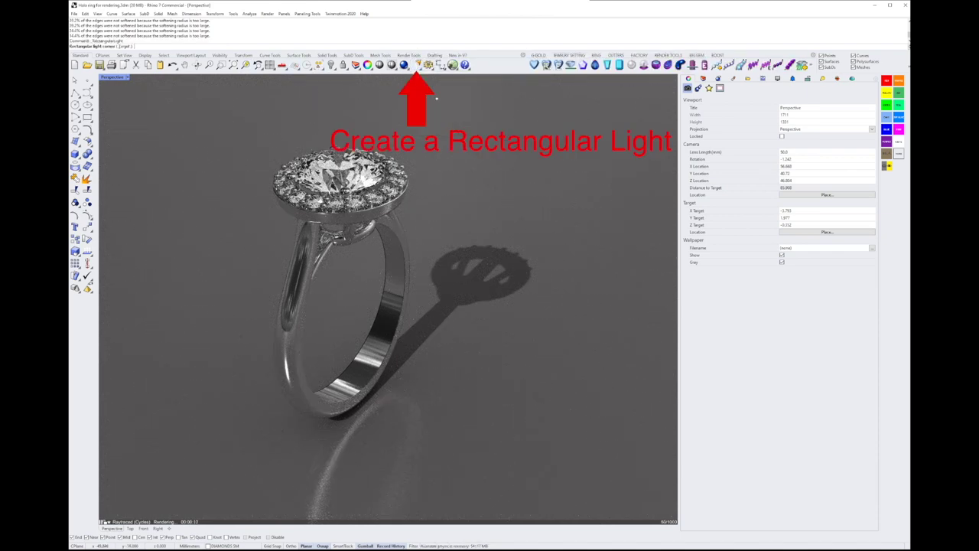
{"action": "double_click", "coordinate": [113, 78]}
{"action": "scroll", "coordinate": [191, 176], "scroll_direction": "down", "scroll_amount": 5}
{"action": "left_click", "coordinate": [127, 101]}
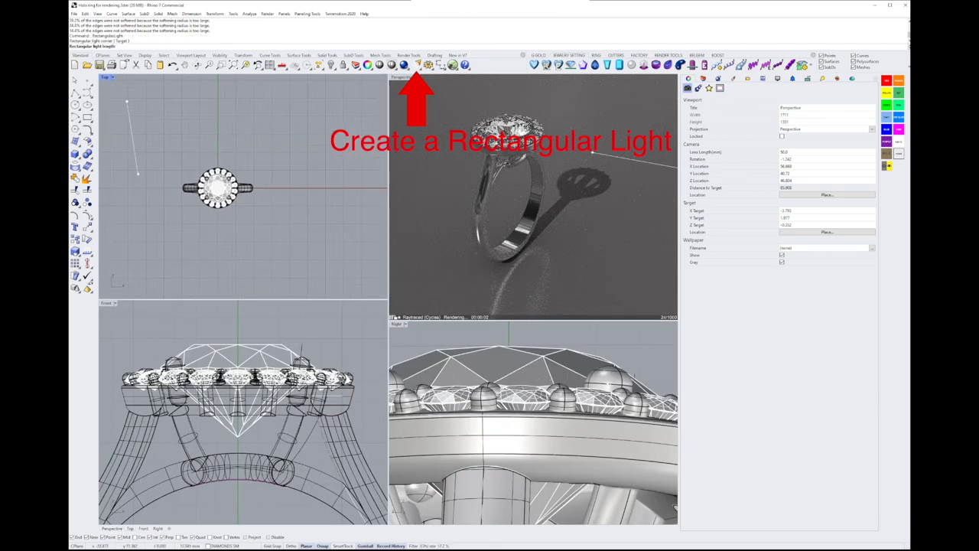
{"action": "left_click", "coordinate": [127, 236]}
{"action": "left_click", "coordinate": [314, 168]}
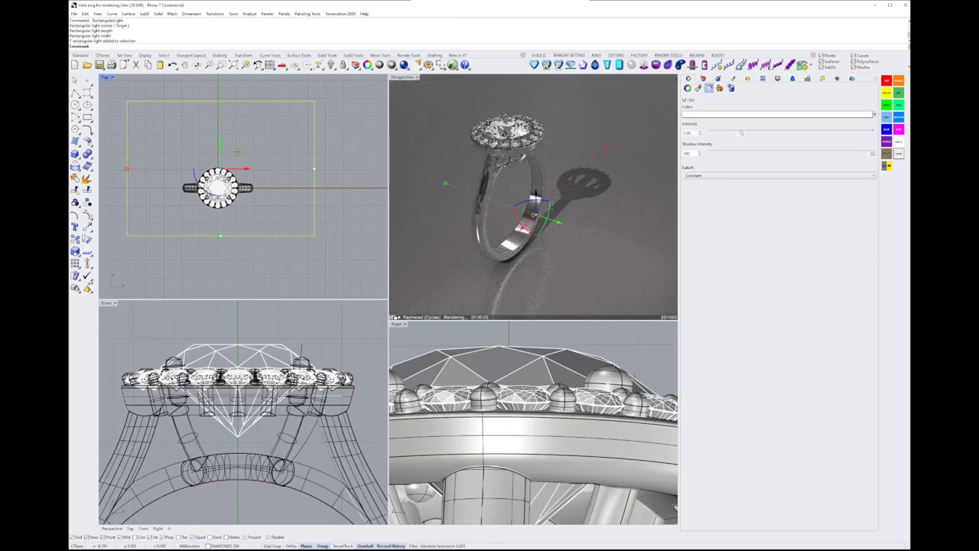
Move the light above and beside the ring and rotate it to angle down at the halo head
{"action": "left_click_drag", "start_coordinate": [533, 201], "coordinate": [534, 109]}
{"action": "scroll", "coordinate": [270, 425], "scroll_direction": "down", "scroll_amount": 5}
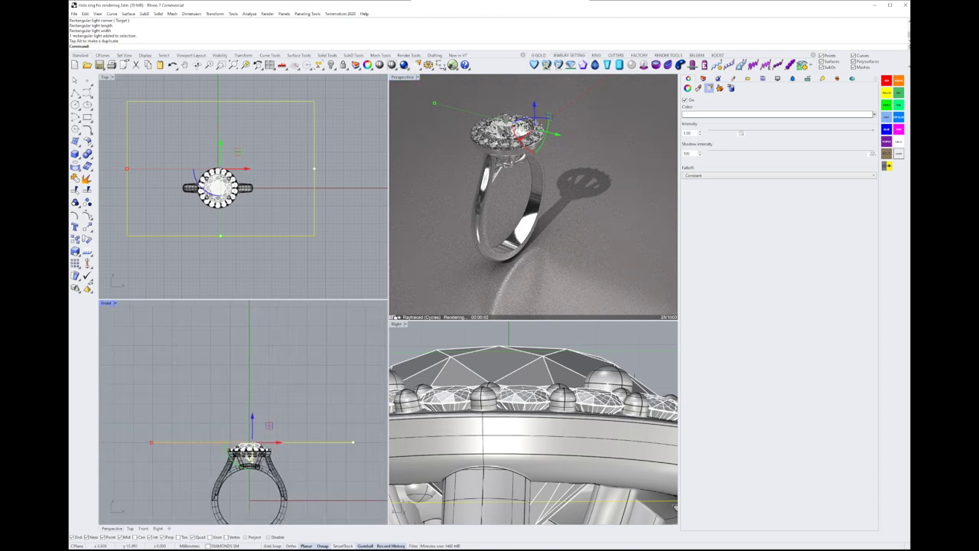
{"action": "scroll", "coordinate": [260, 428], "scroll_direction": "down", "scroll_amount": 2}
{"action": "scroll", "coordinate": [520, 429], "scroll_direction": "down", "scroll_amount": 5}
{"action": "left_click", "coordinate": [396, 324]}
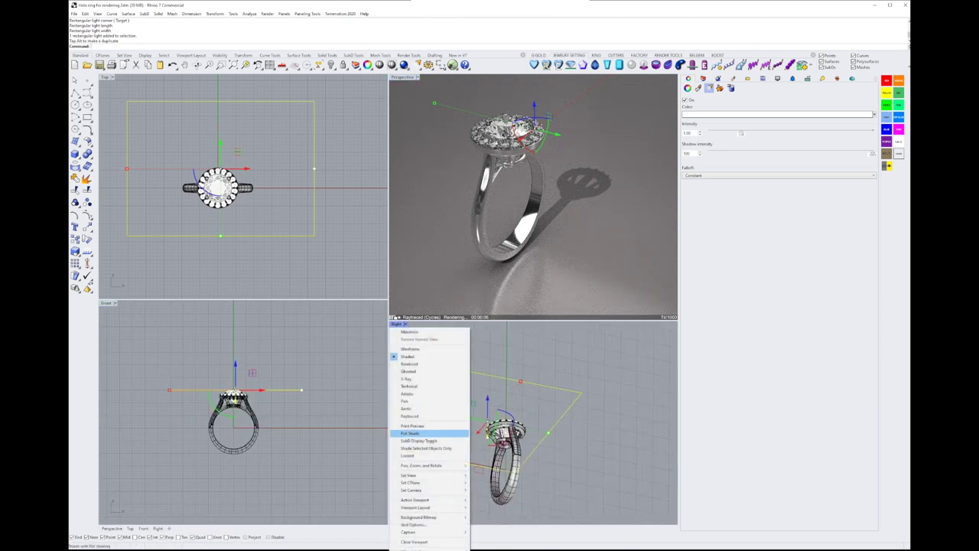
{"action": "left_click", "coordinate": [502, 505]}
{"action": "scroll", "coordinate": [528, 413], "scroll_direction": "up", "scroll_amount": 4}
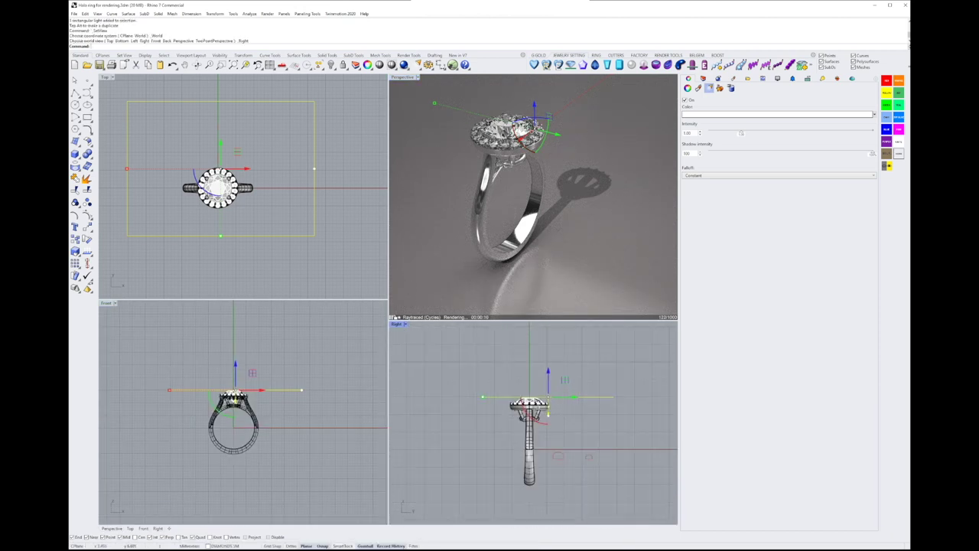
{"action": "left_click_drag", "start_coordinate": [235, 390], "coordinate": [225, 372]}
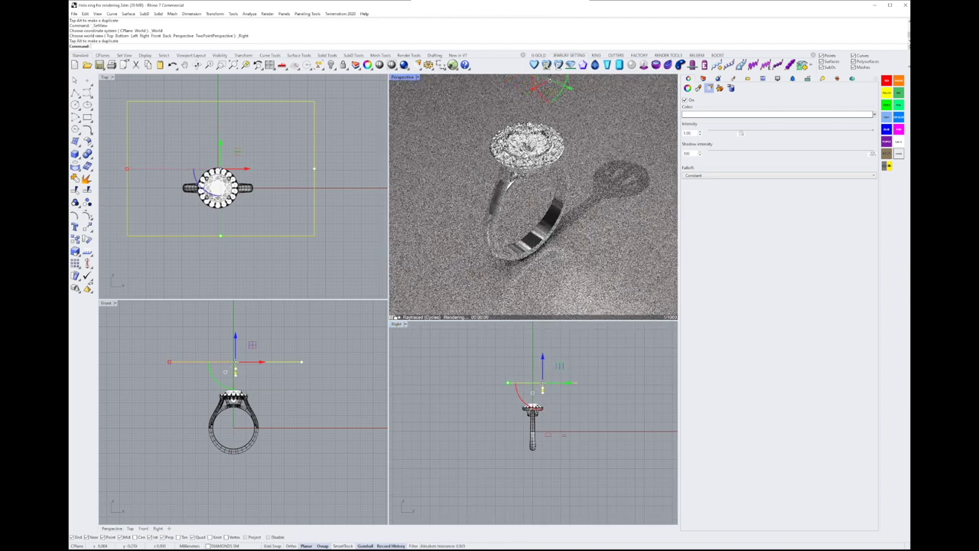
{"action": "left_click_drag", "start_coordinate": [542, 386], "coordinate": [567, 372]}
{"action": "mouse_move", "coordinate": [199, 121]}
{"action": "left_mouse_down"}
{"action": "mouse_move", "coordinate": [167, 164]}
{"action": "mouse_move", "coordinate": [131, 165]}
{"action": "mouse_move", "coordinate": [194, 186]}
{"action": "mouse_move", "coordinate": [198, 163]}
{"action": "mouse_move", "coordinate": [172, 150]}
{"action": "left_mouse_up"}
Reselect the light and maximize the Perspective view, orbiting to an oblique angle
{"action": "key", "text": "Escape"}
{"action": "left_click", "coordinate": [197, 162]}
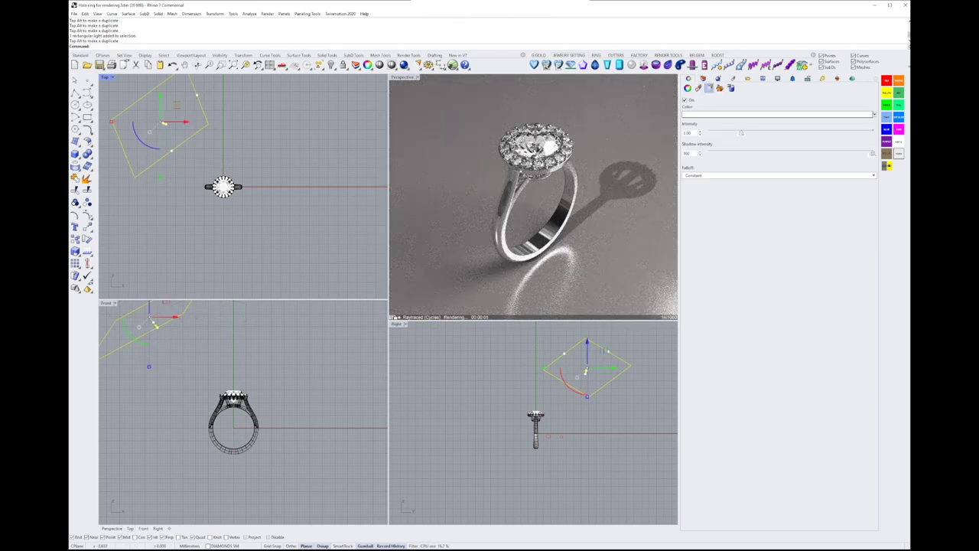
{"action": "right_click_drag", "start_coordinate": [536, 191], "coordinate": [535, 229]}
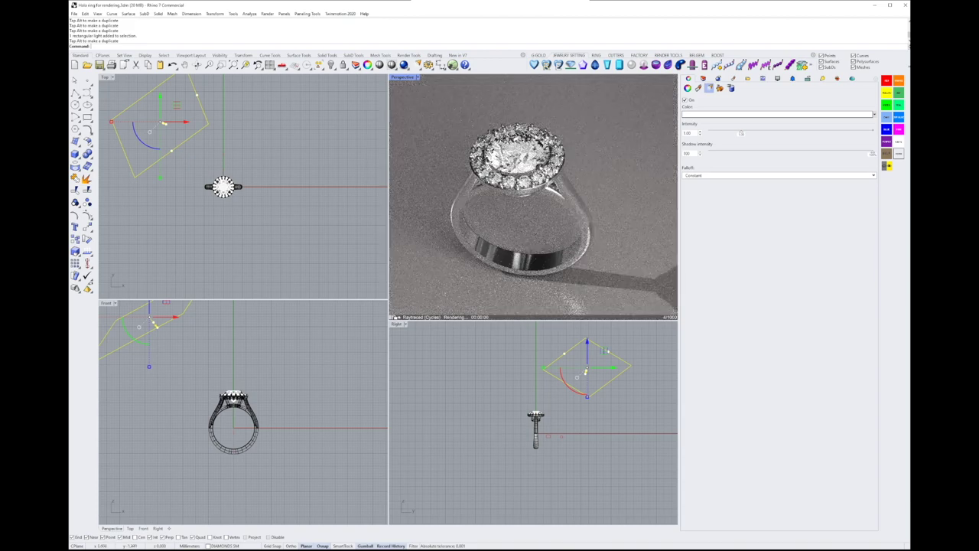
{"action": "key", "text": "ctrl+m"}
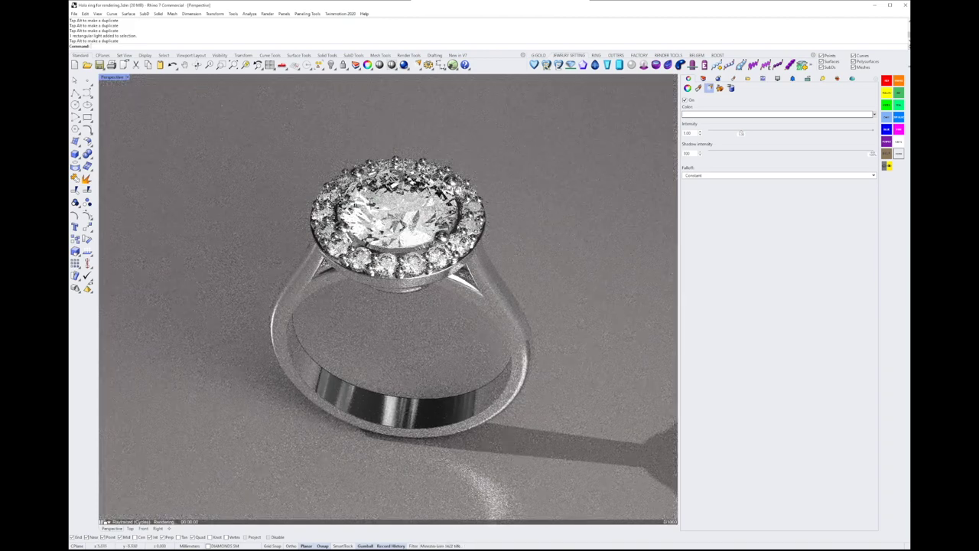
{"action": "right_click_drag", "start_coordinate": [465, 190], "coordinate": [475, 245]}
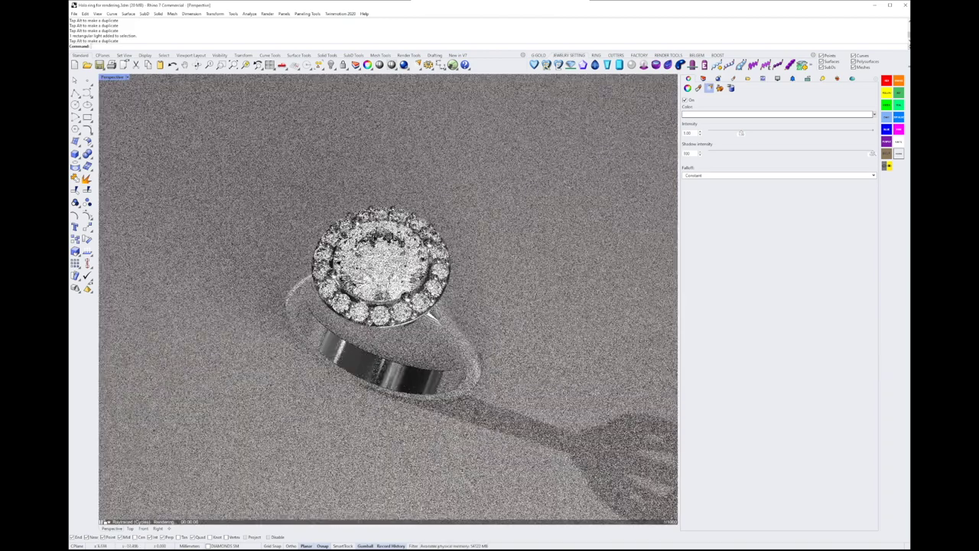
Select the Sun in the scene's lights list, keeping its intensity at 0.50
{"action": "left_click", "coordinate": [792, 78]}
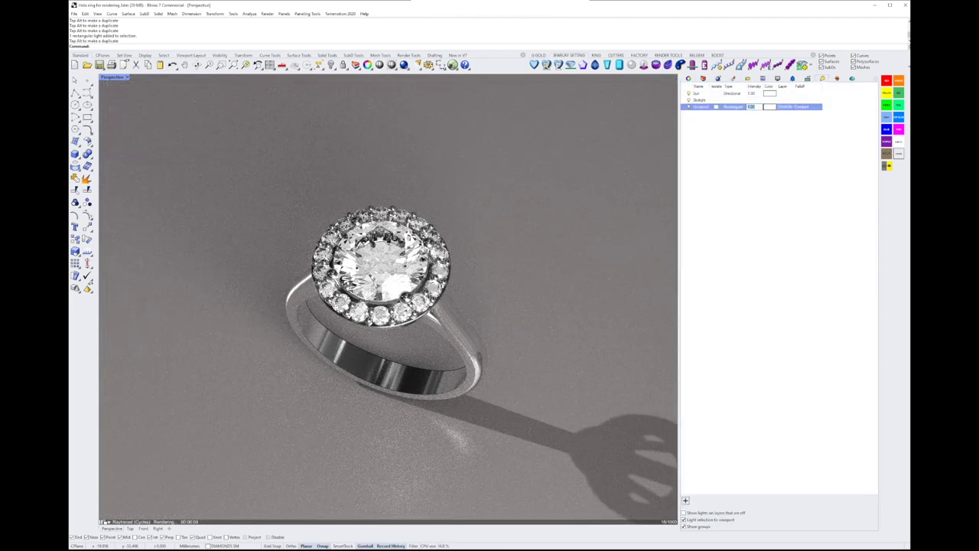
{"action": "left_click", "coordinate": [700, 101]}
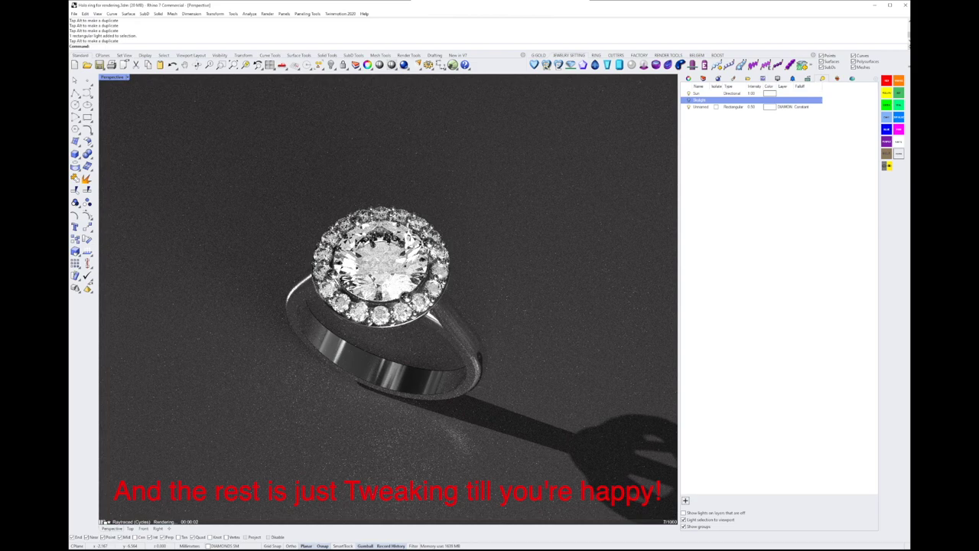
{"action": "right_click_drag", "start_coordinate": [383, 306], "coordinate": [383, 252]}
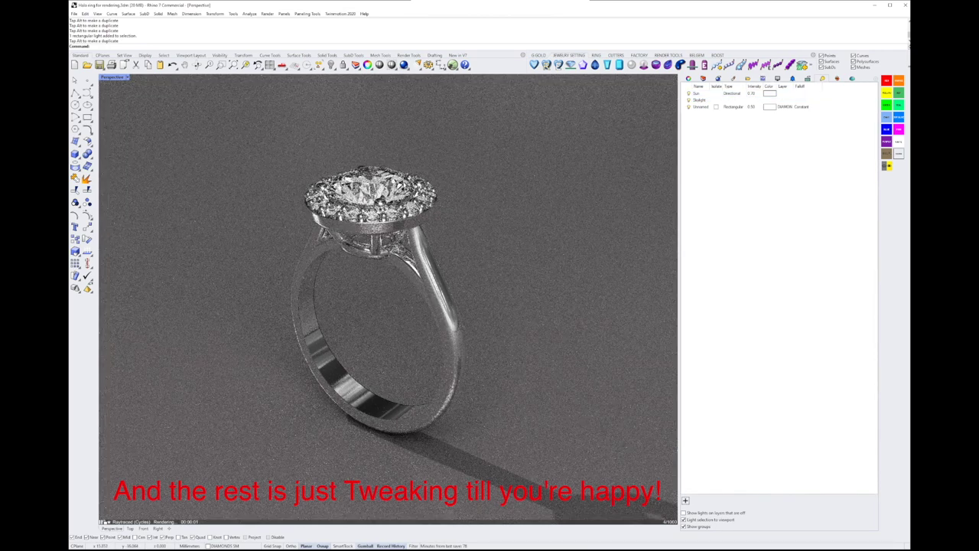
{"action": "left_click", "coordinate": [698, 94]}
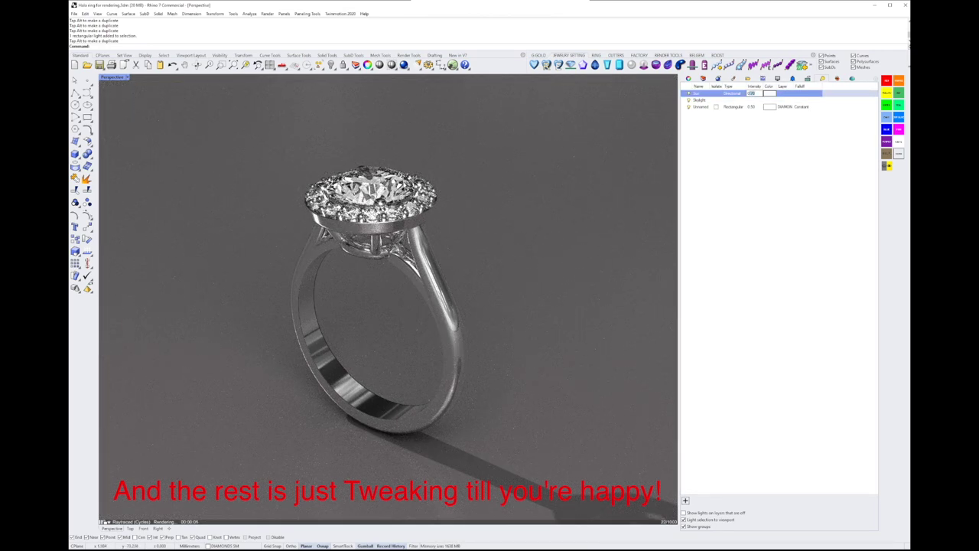
{"action": "key", "text": "Return"}
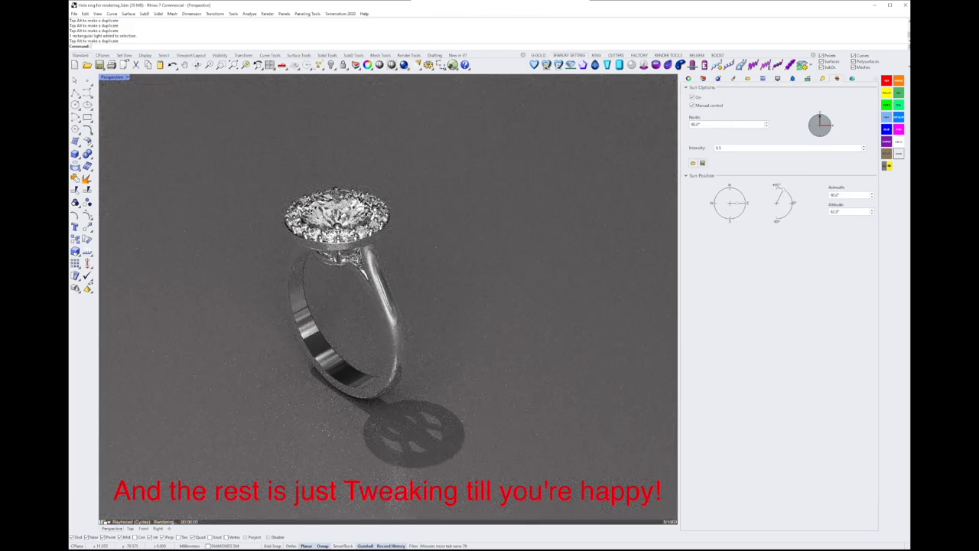
Swing the sun's direction round to move the ring's shadow, checking from several view angles
{"action": "left_click_drag", "start_coordinate": [735, 203], "coordinate": [730, 200]}
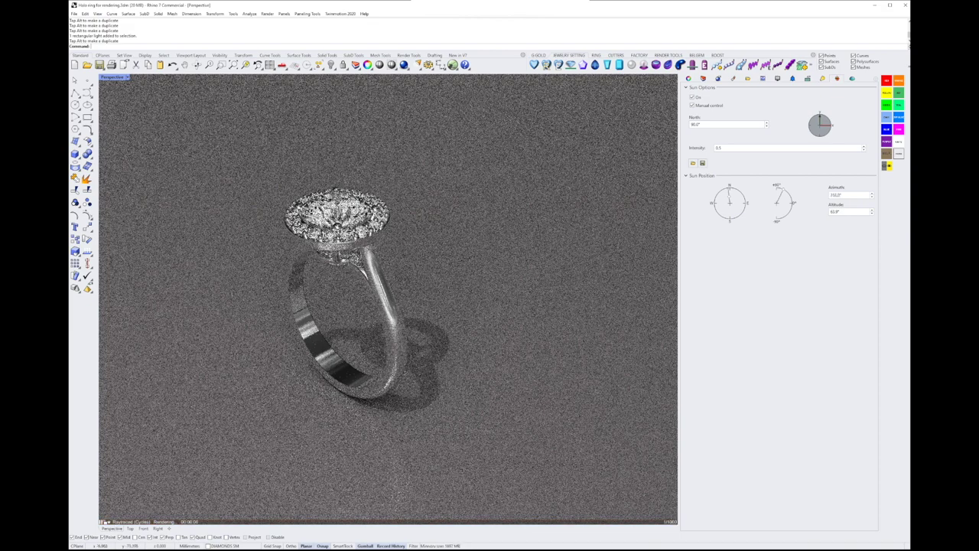
{"action": "key", "text": "Left"}
{"action": "key", "text": "Left"}
{"action": "key", "text": "Left"}
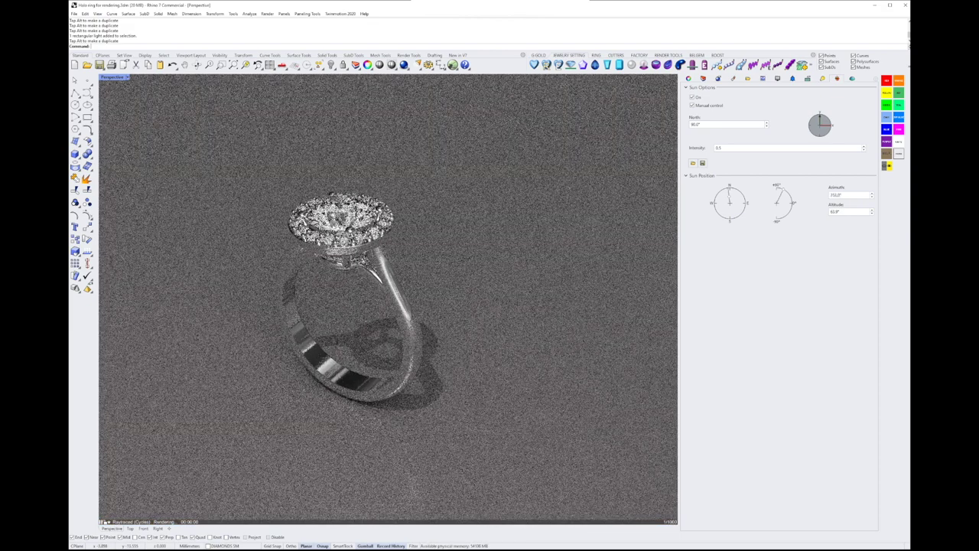
{"action": "key", "text": "Left"}
{"action": "key", "text": "Left"}
{"action": "key", "text": "Left"}
{"action": "key", "text": "Left"}
{"action": "key", "text": "Left"}
{"action": "key", "text": "Left"}
{"action": "key", "text": "Left"}
{"action": "key", "text": "Left"}
{"action": "key", "text": "Left"}
{"action": "key", "text": "Up"}
{"action": "key", "text": "Up"}
{"action": "key", "text": "Up"}
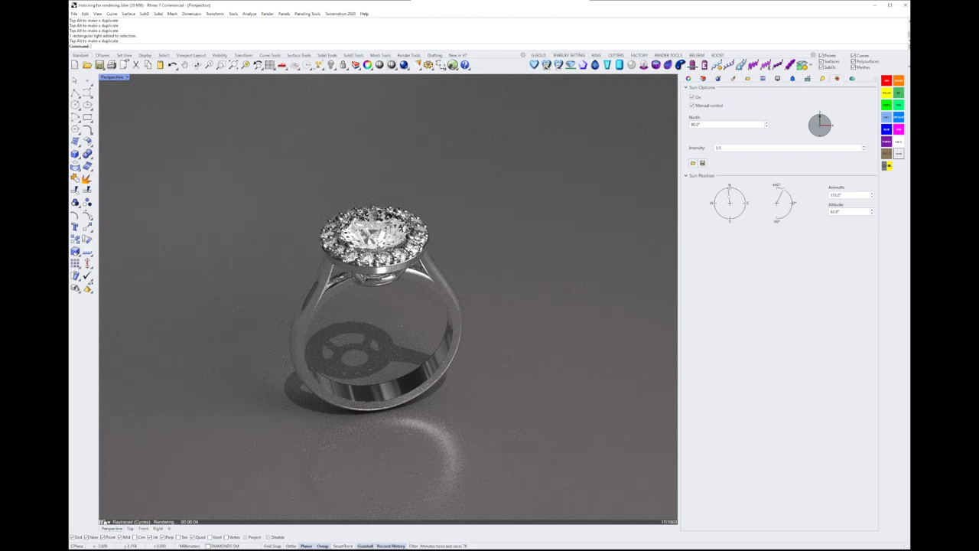
{"action": "key", "text": "Down"}
{"action": "key", "text": "Down"}
{"action": "key", "text": "Down"}
{"action": "key", "text": "Down"}
{"action": "key", "text": "Down"}
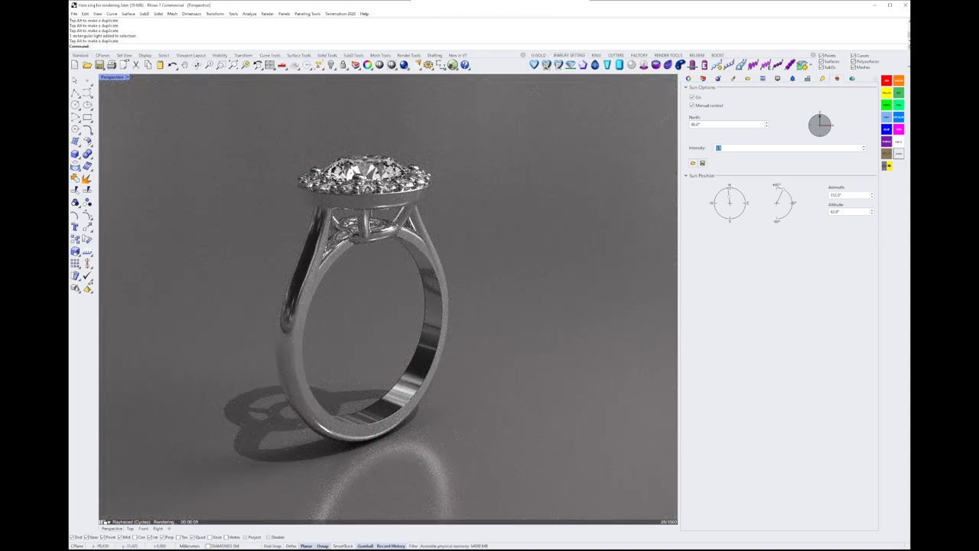
Dim the sun intensity to 0.1 and bring up the HDR environment settings
{"action": "key", "text": "Return"}
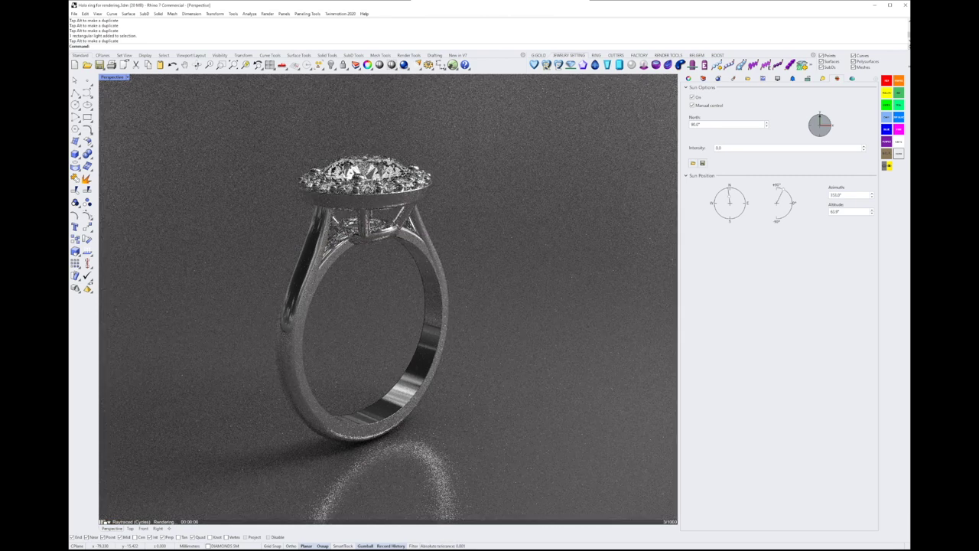
{"action": "type", "text": "0.1"}
{"action": "key", "text": "Return"}
{"action": "left_click", "coordinate": [823, 78]}
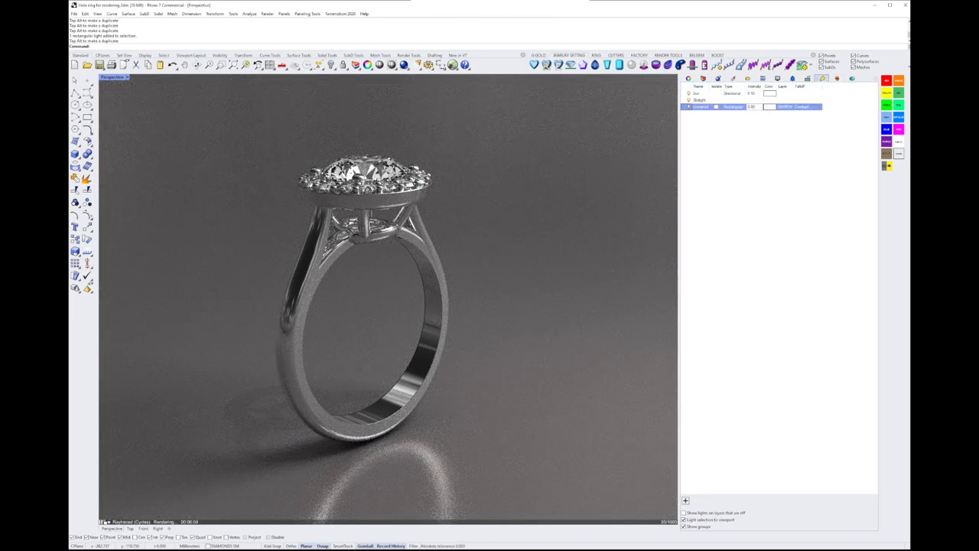
{"action": "left_click", "coordinate": [807, 78]}
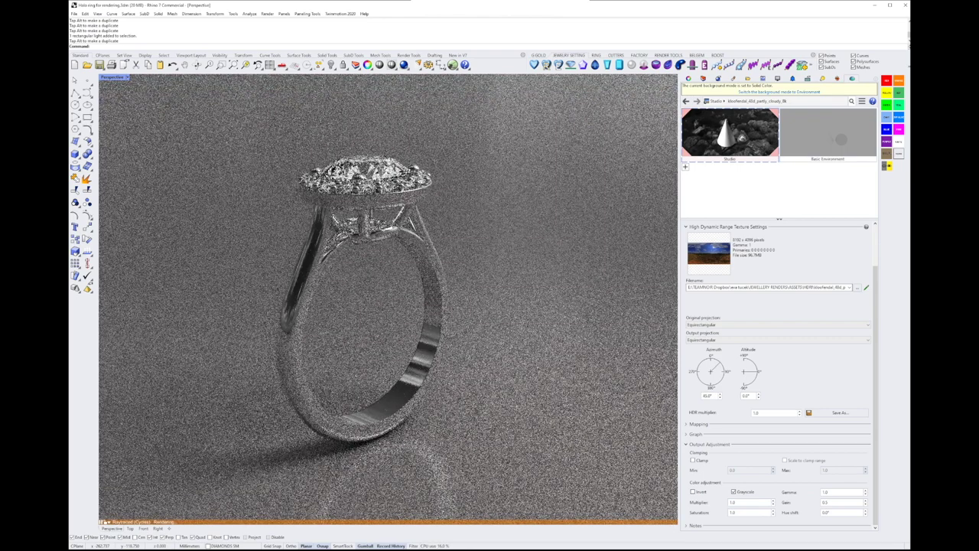
Tilt the HDR environment's altitude up to about 16°, then back to slightly below horizontal
{"action": "left_click_drag", "start_coordinate": [748, 372], "coordinate": [748, 378]}
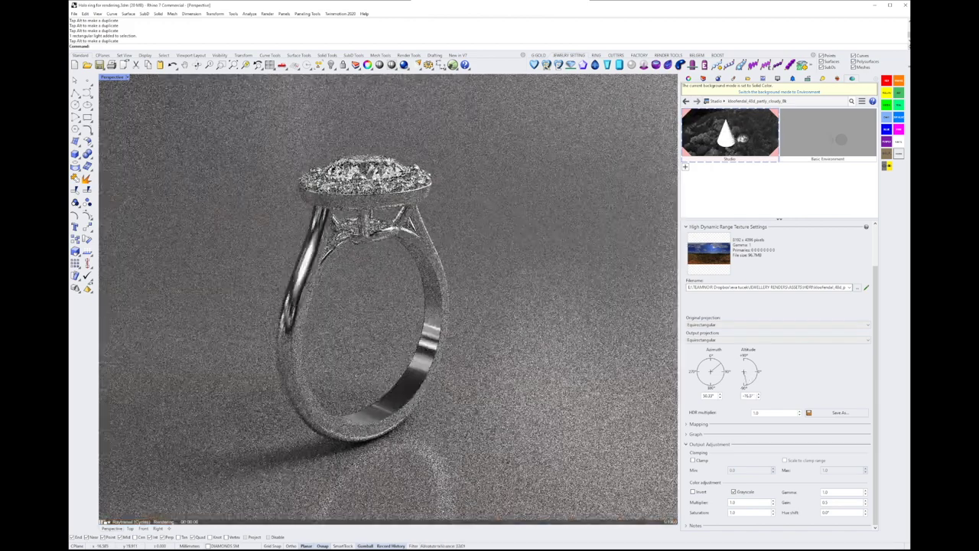
{"action": "left_click_drag", "start_coordinate": [748, 378], "coordinate": [748, 372]}
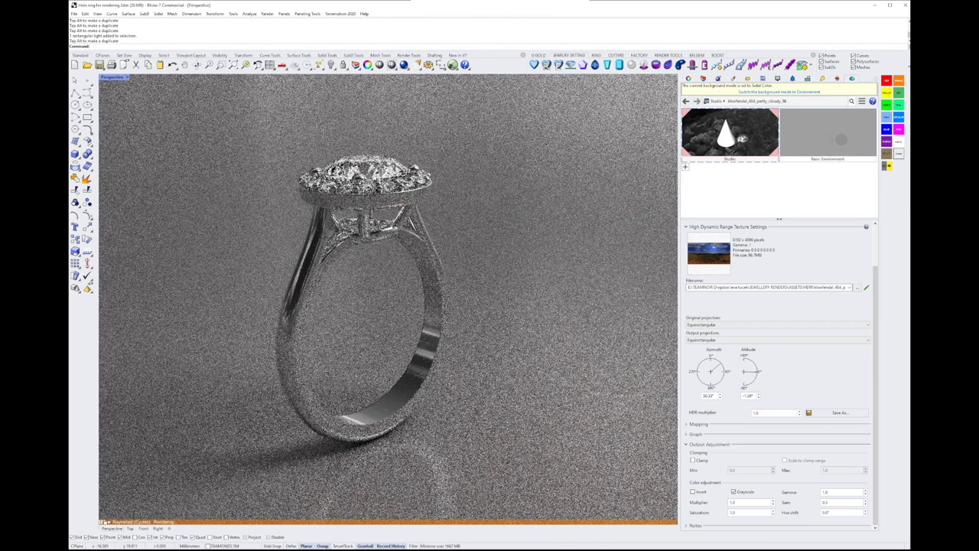